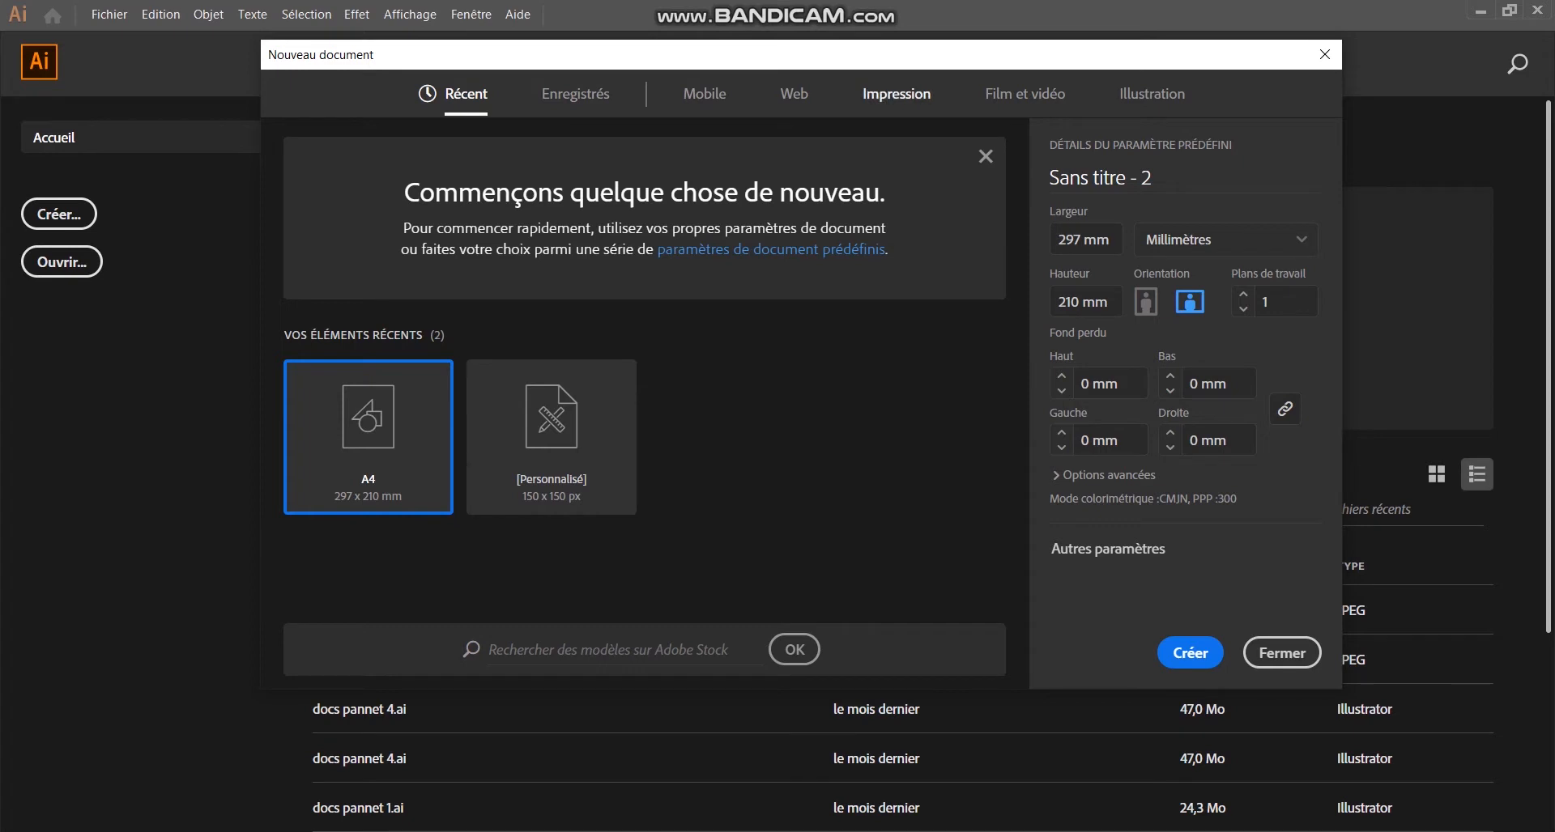
Step: Create a new A4 print document in landscape orientation, 297 x 210 mm
left_click(551, 248)
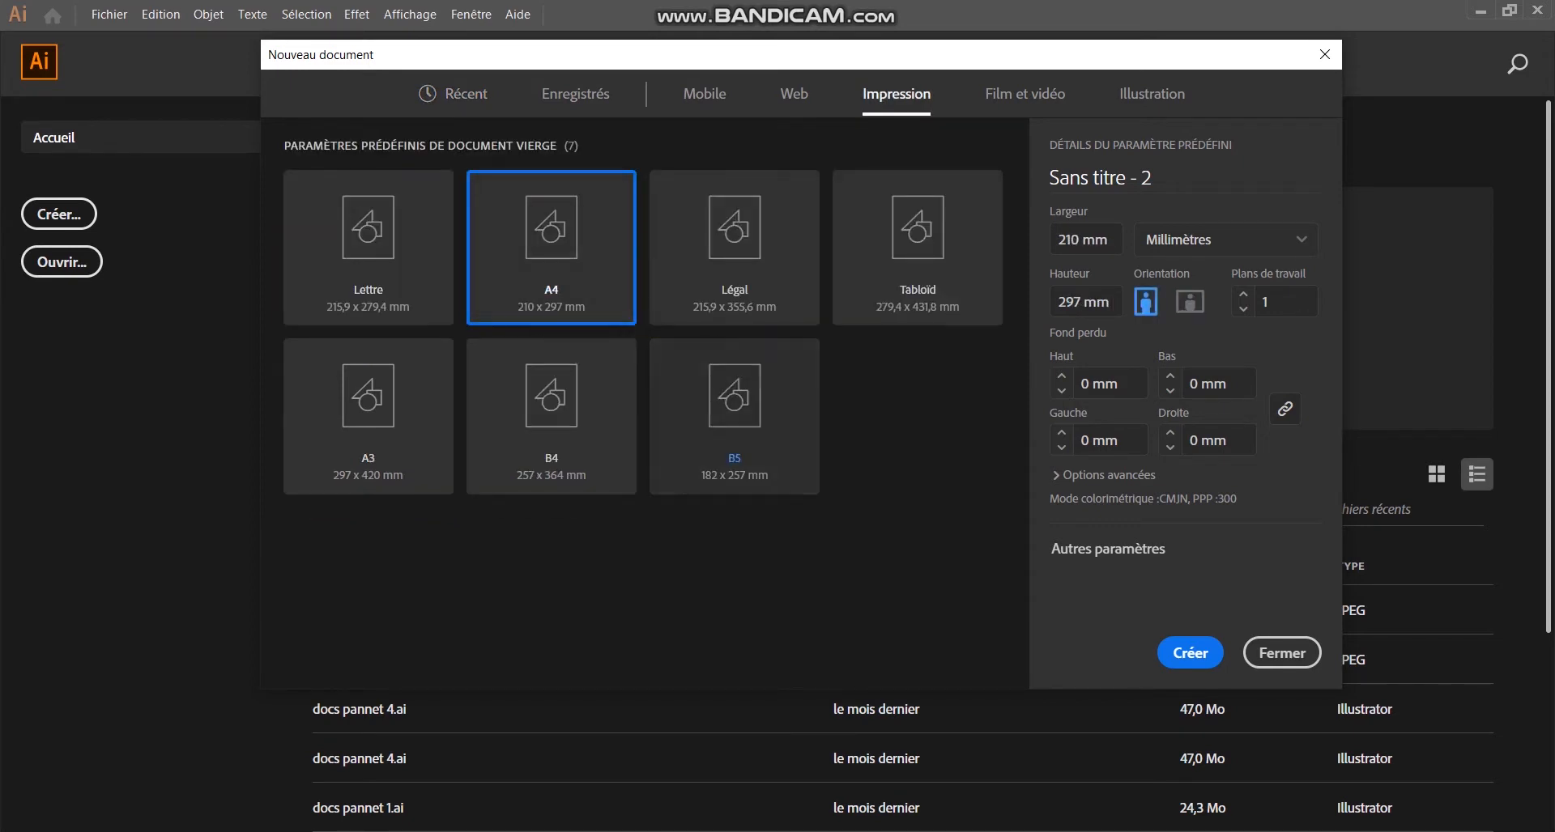
left_click(1190, 301)
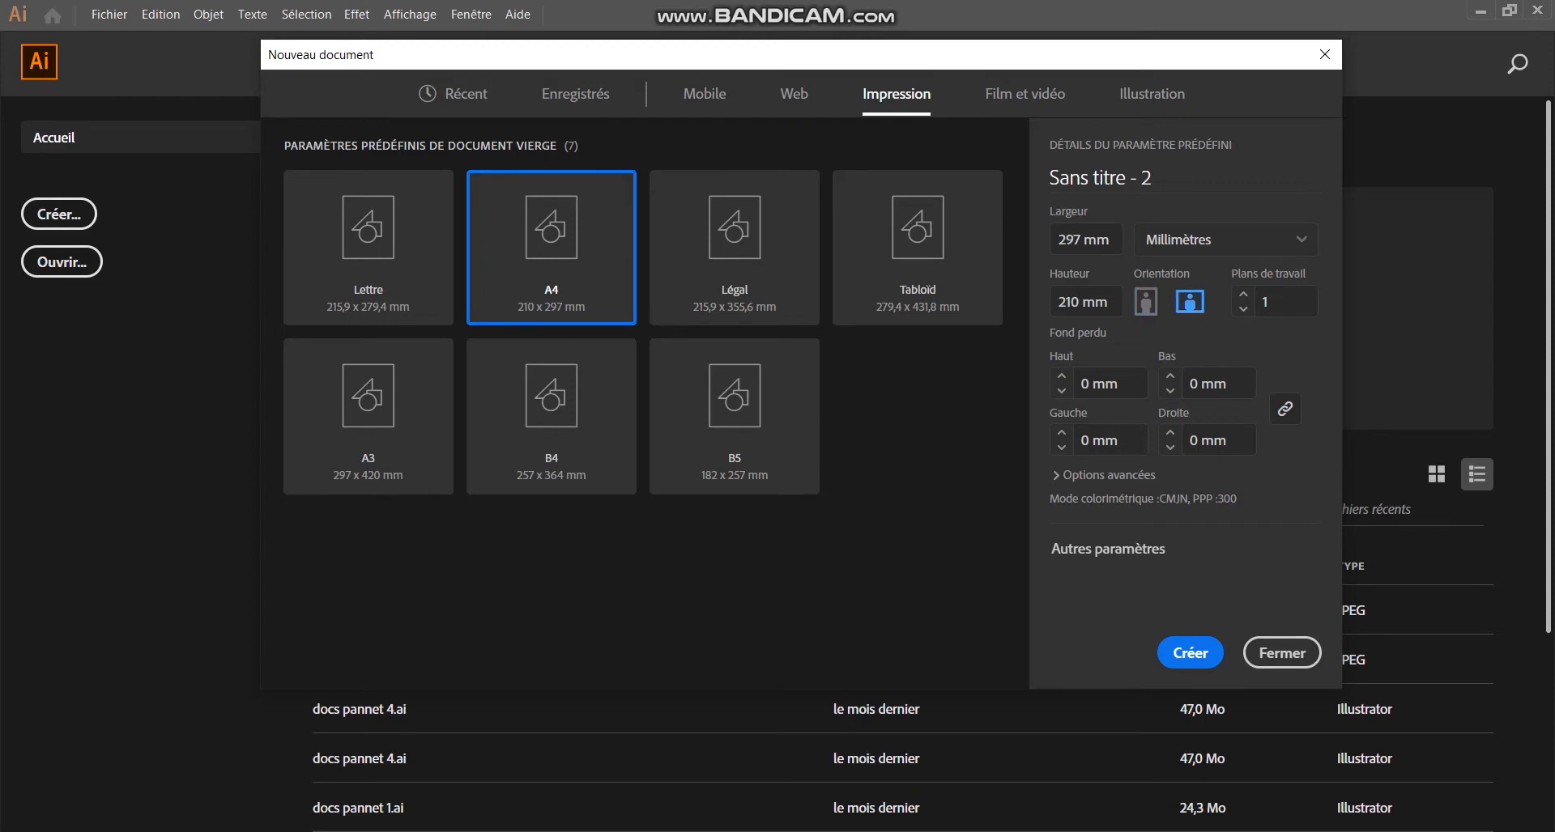
left_click(1190, 652)
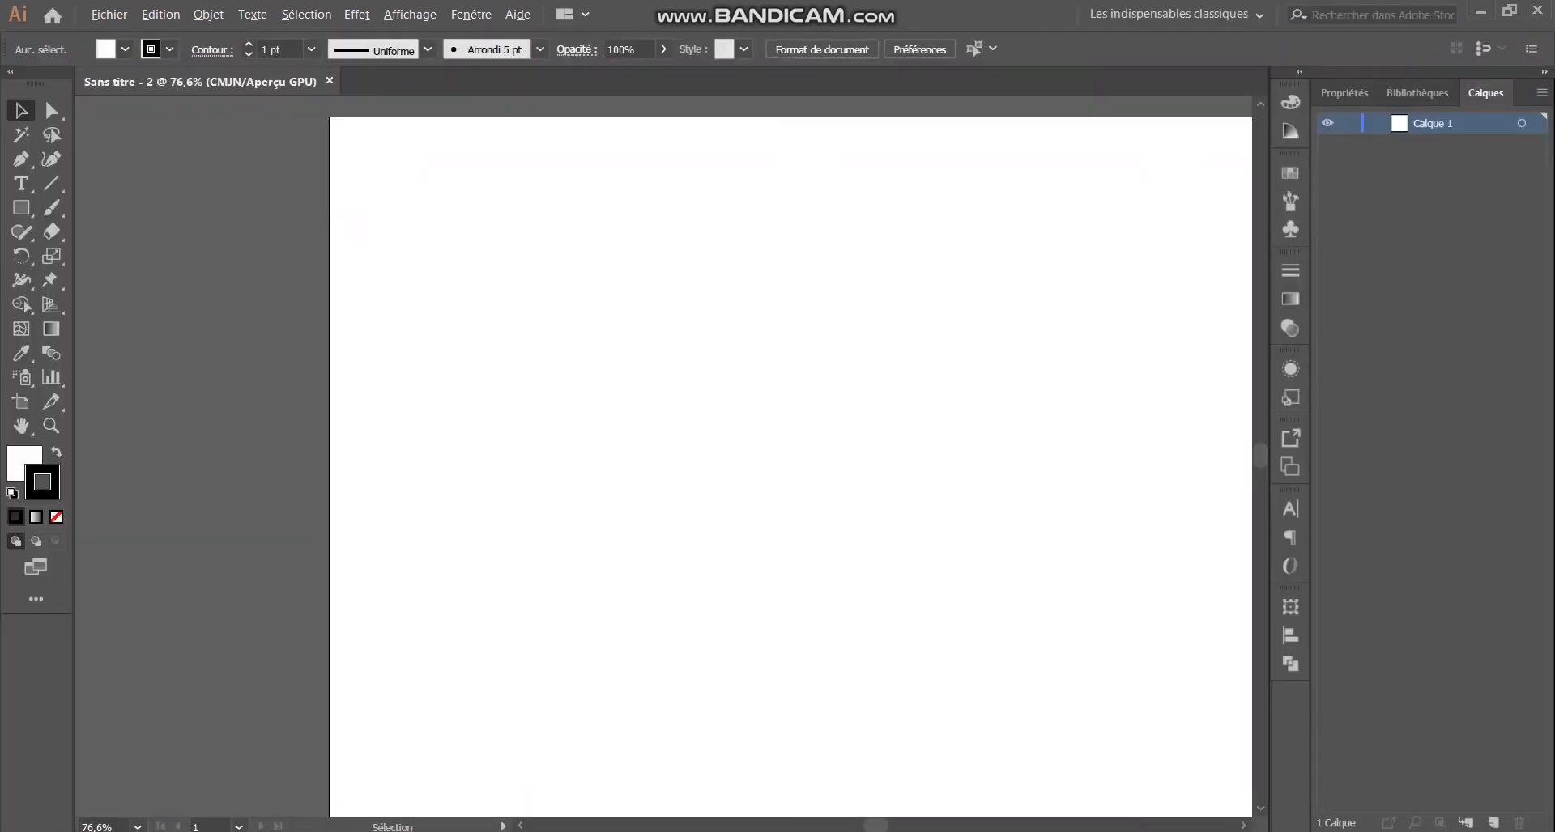
Step: Bring the villa photo 52542-villa-savoye.jpg into the document and align its upper-left corner with the artboard's upper-left corner
scroll(591, 502, "down", 2)
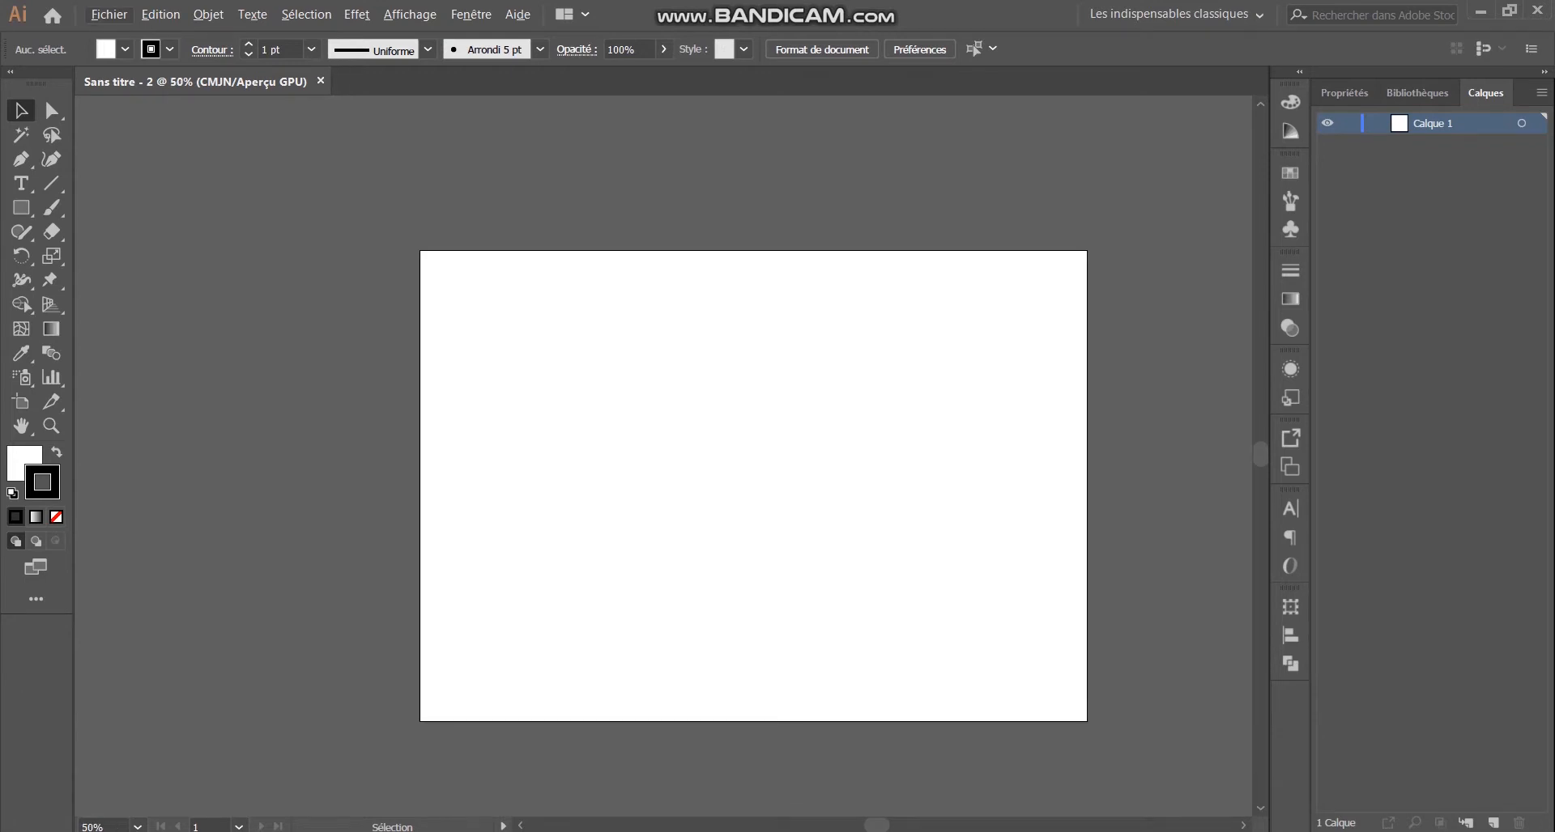
scroll(998, 569, "up", 2)
scroll(998, 568, "down", 1)
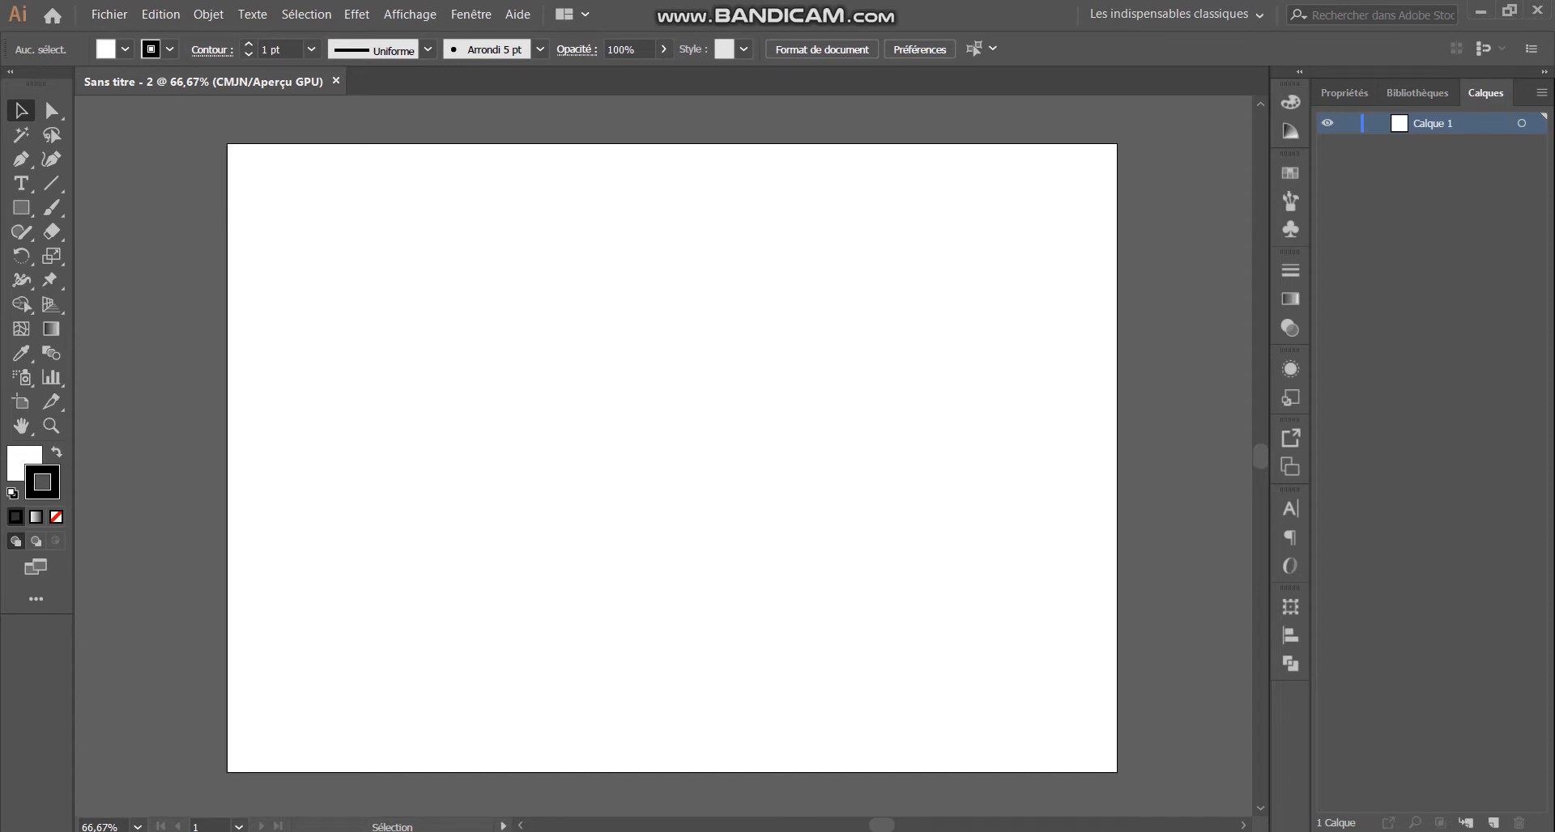
scroll(792, 478, "down", 1)
scroll(792, 478, "up", 2)
scroll(792, 477, "down", 1)
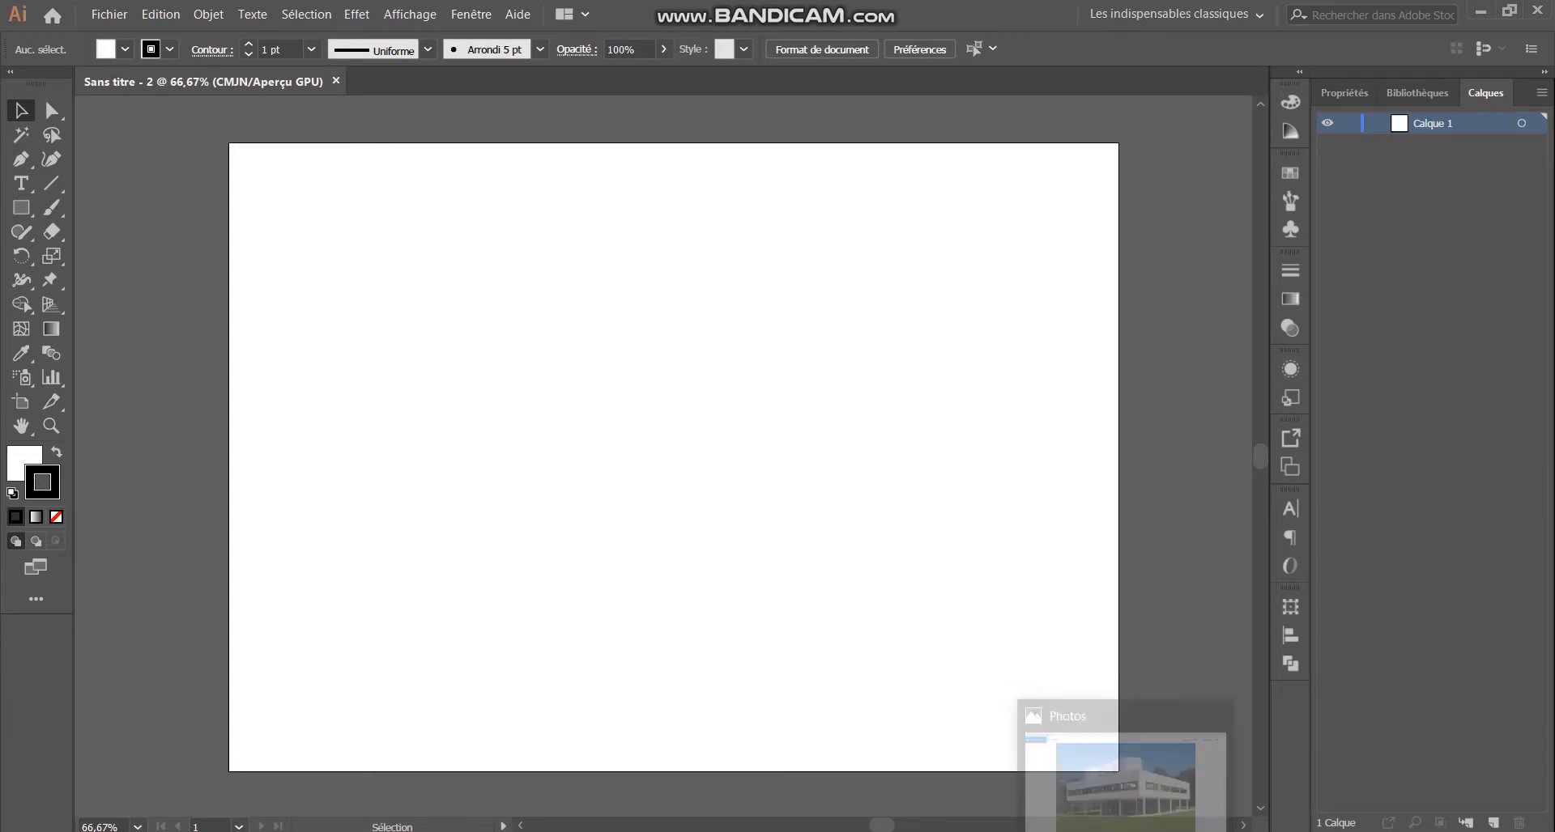
left_click(306, 753)
left_click_drag(457, 150, 619, 387)
key("ctrl+minus")
key("ctrl+minus")
left_click_drag(521, 348, 682, 463)
scroll(778, 518, "down", 1)
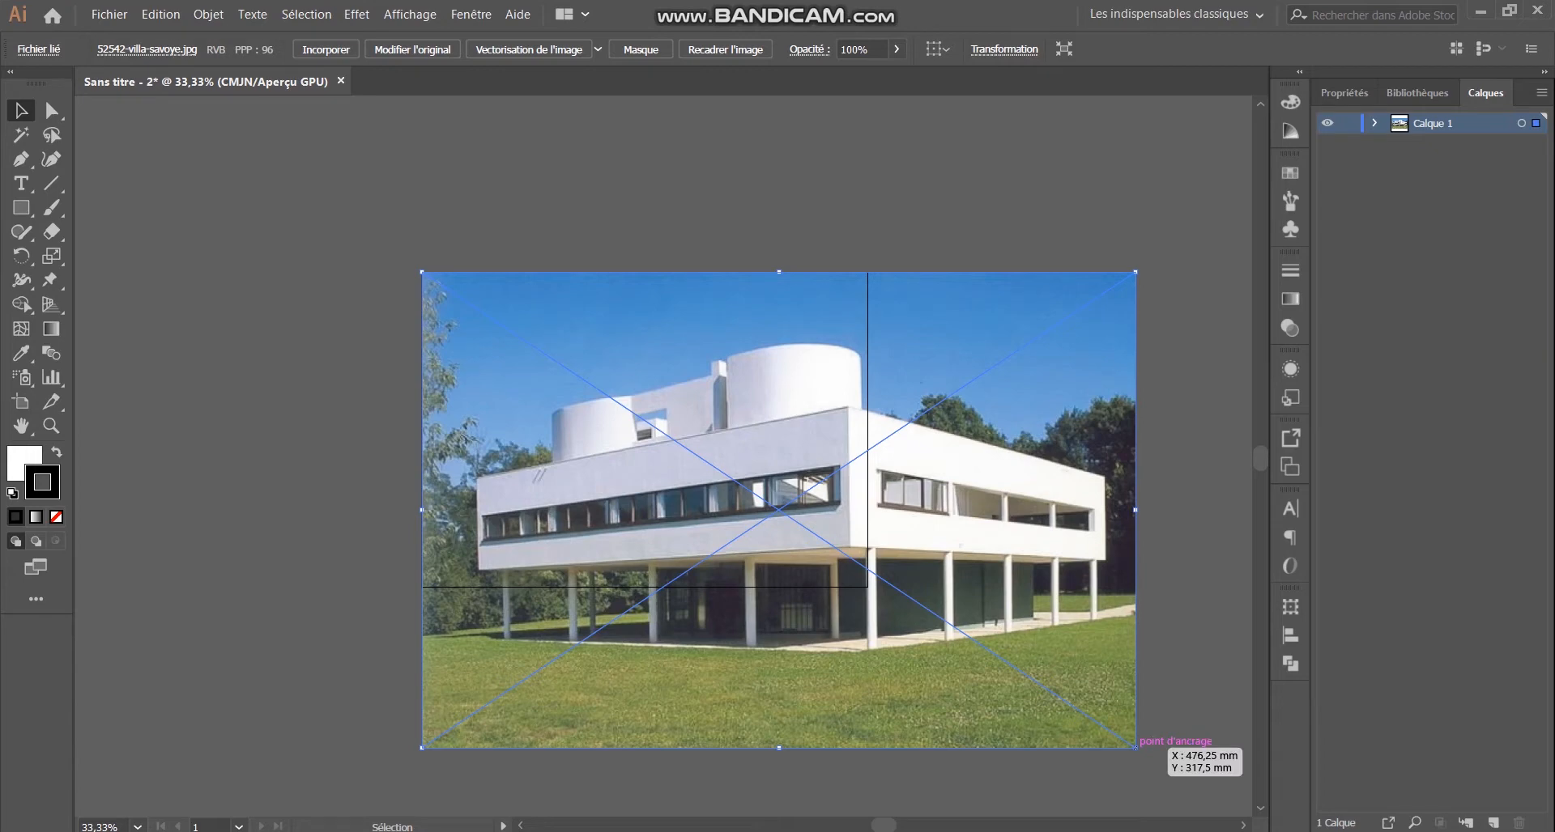
Step: Scale the villa photo proportionally to the artboard's width, centre it vertically on the artboard and deselect it
left_click_drag(1135, 746, 867, 570)
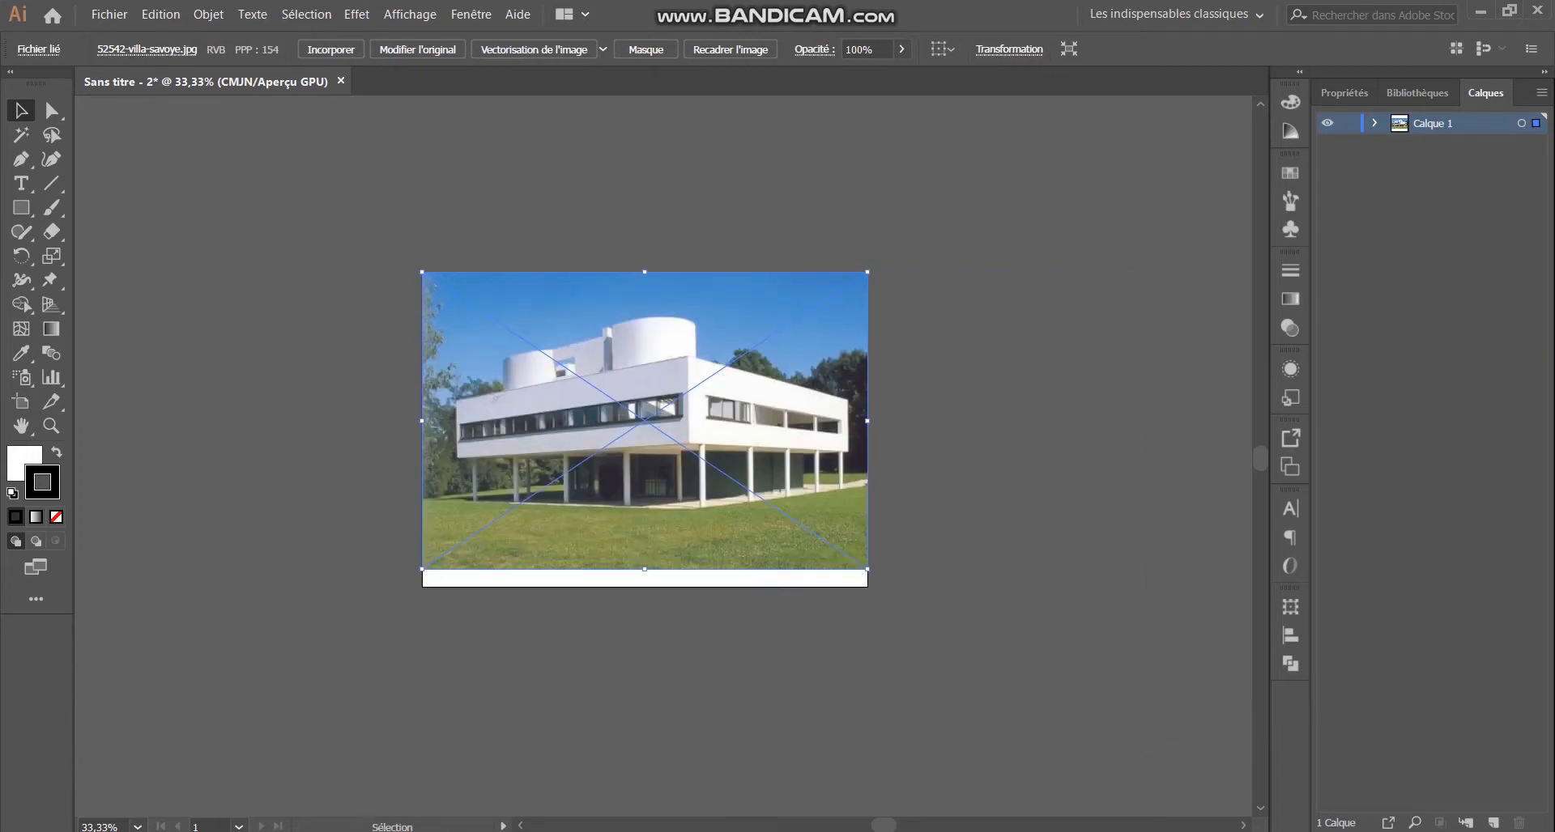
left_click_drag(645, 424, 644, 437)
key("ctrl+shift+a")
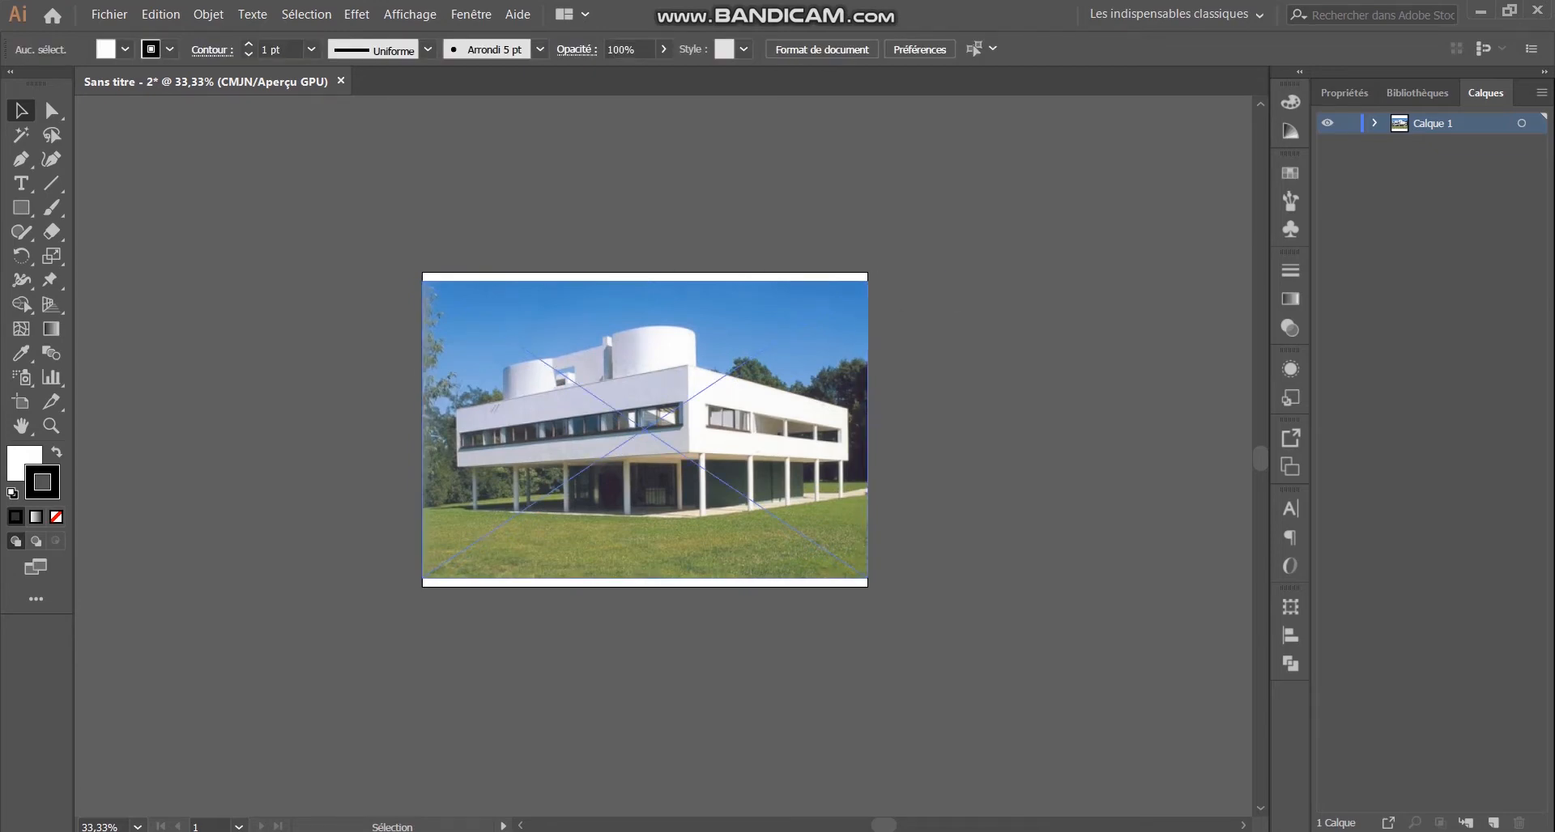
scroll(784, 347, "down", 1)
scroll(784, 347, "up", 1)
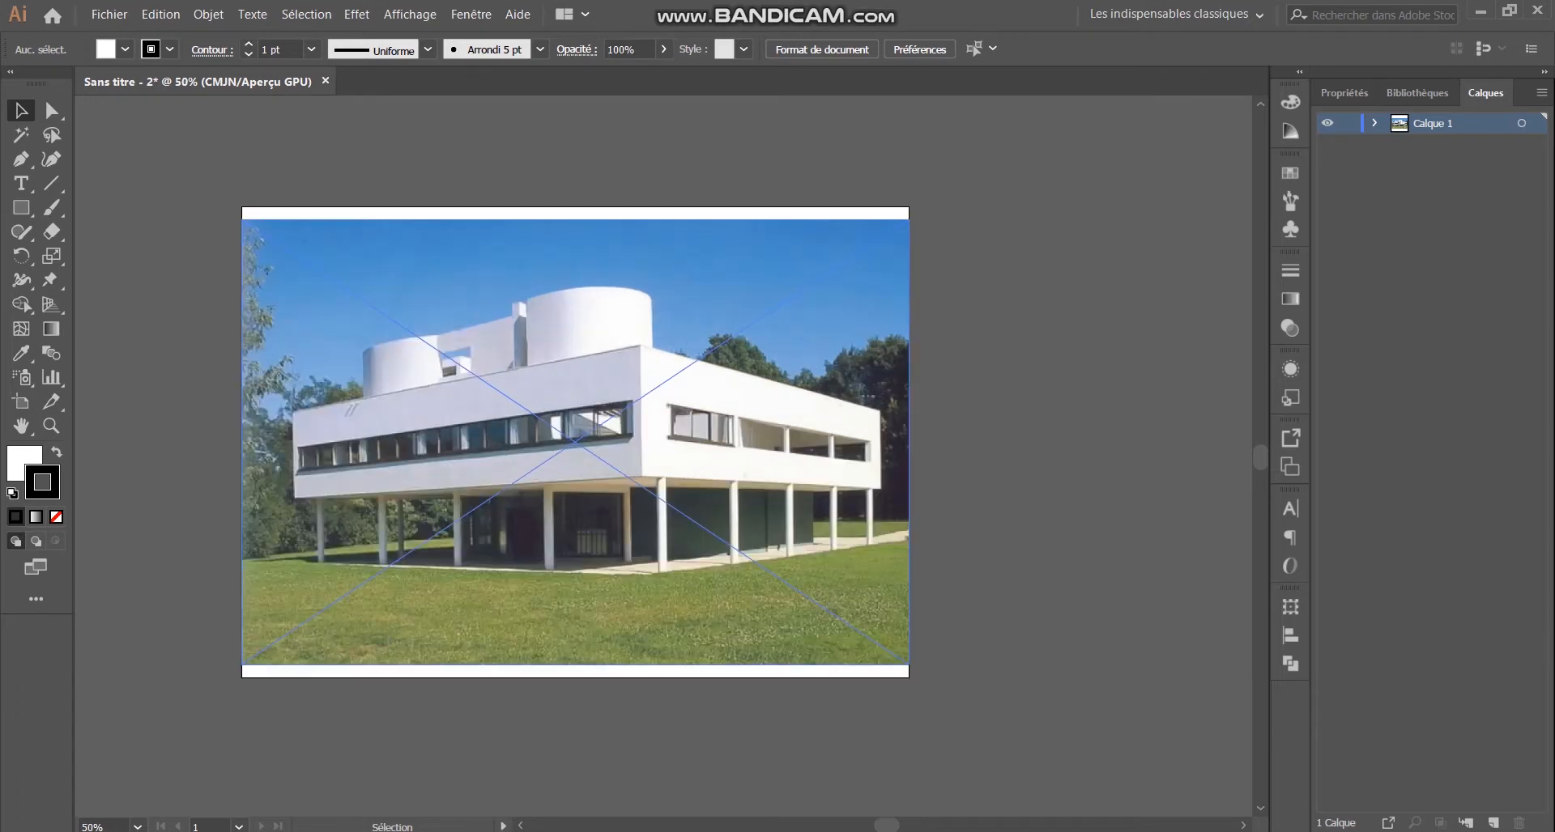
Step: Reduce the villa photo's opacity to 47%
left_click(784, 347)
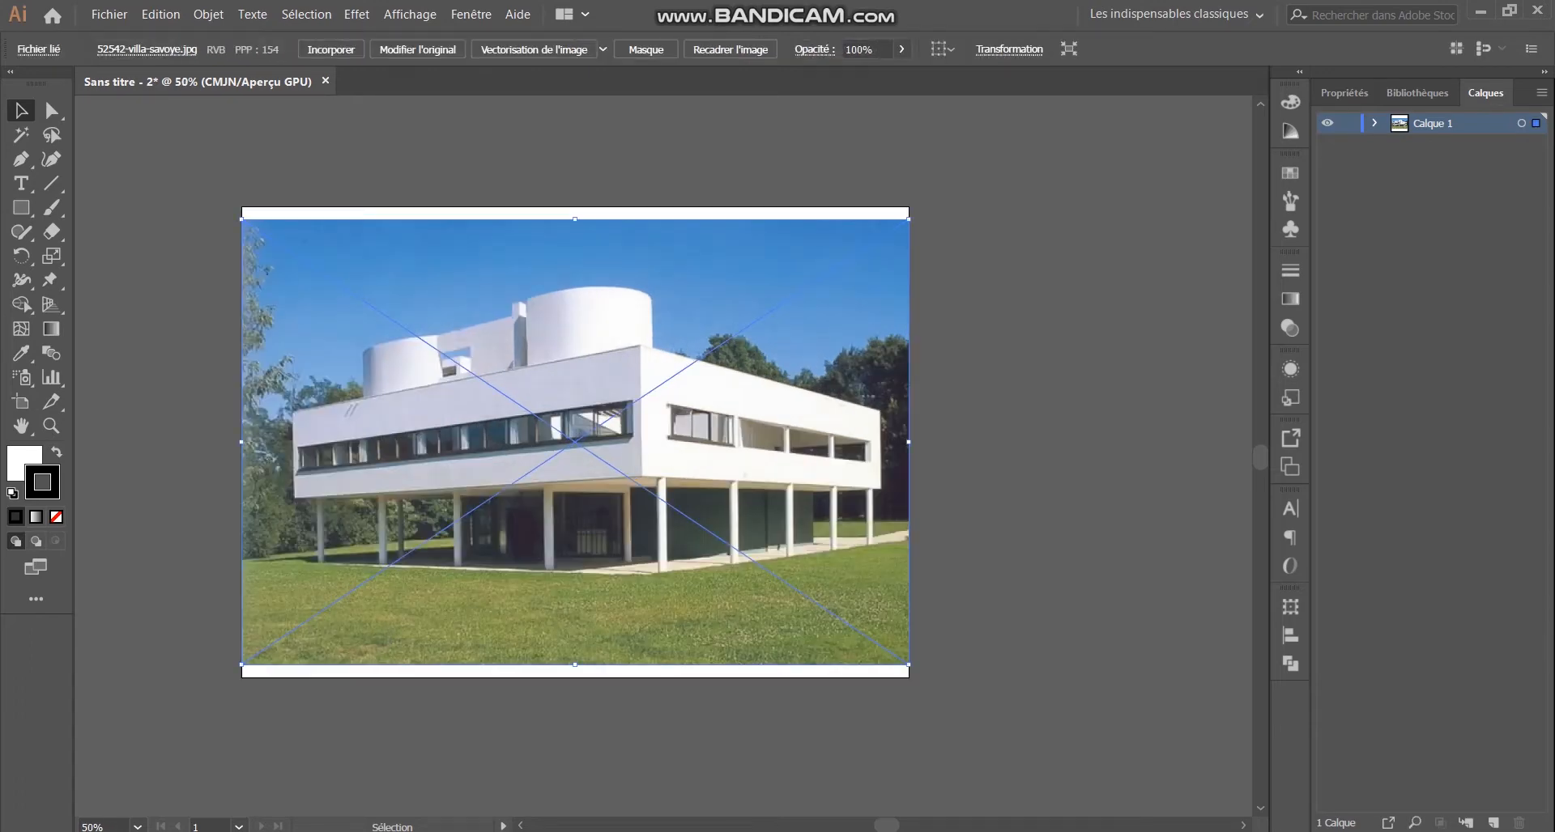
left_click(1290, 270)
left_click(1177, 262)
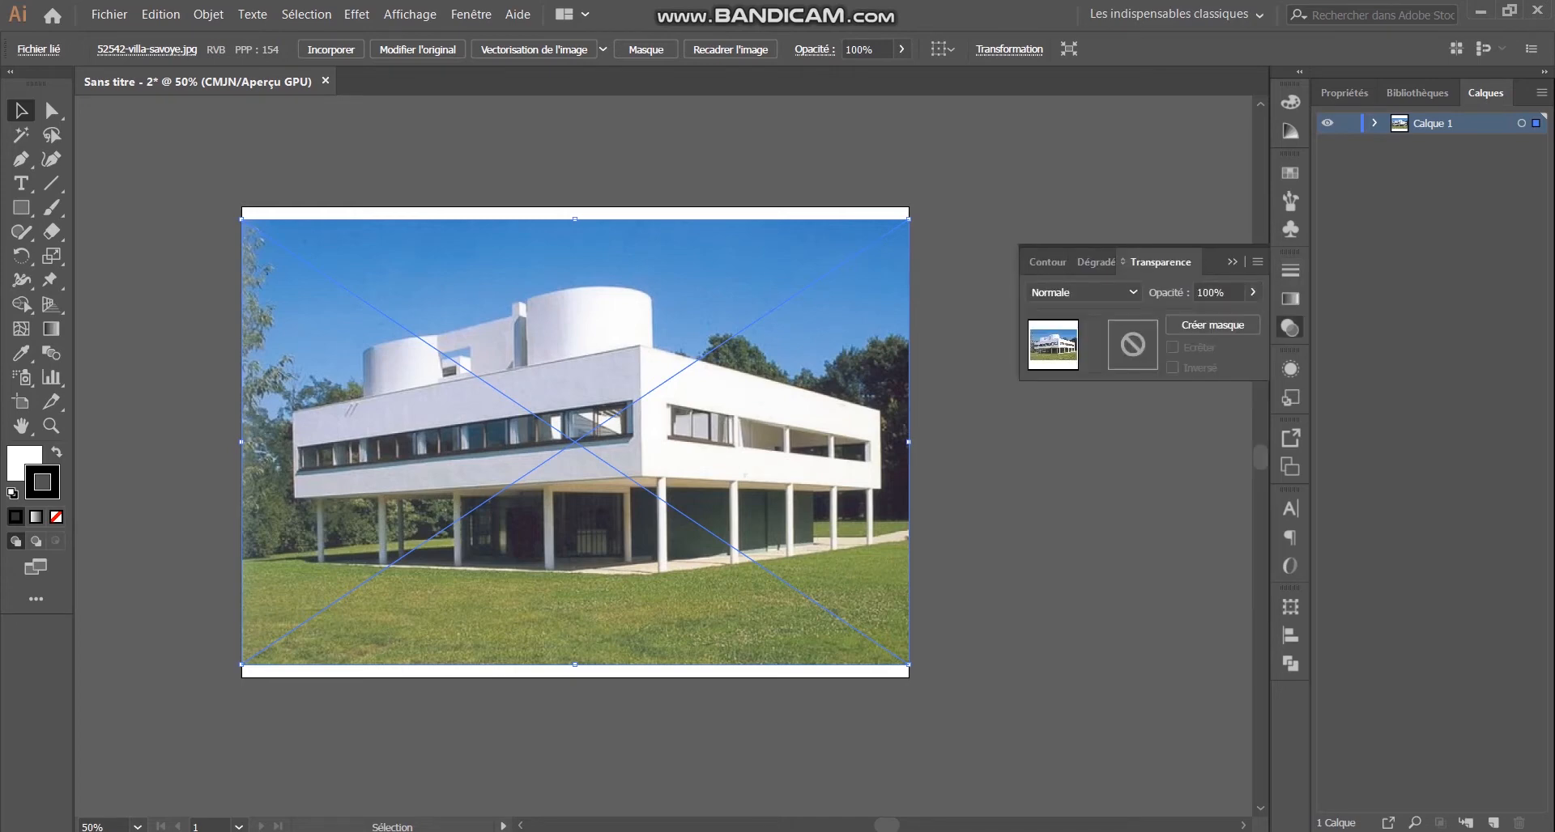
left_click(1253, 292)
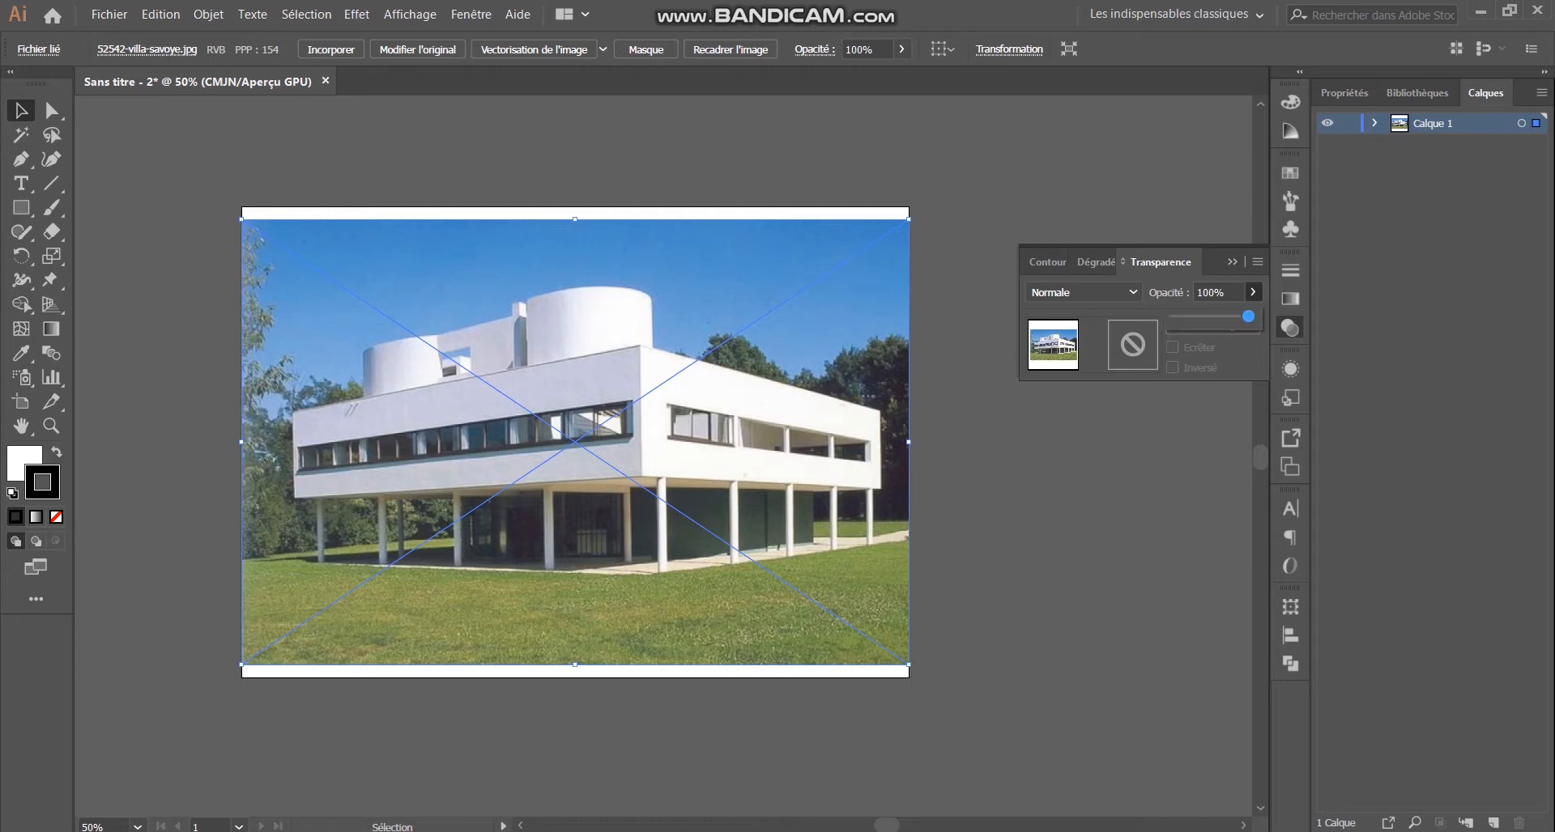
left_click_drag(1248, 317, 1210, 316)
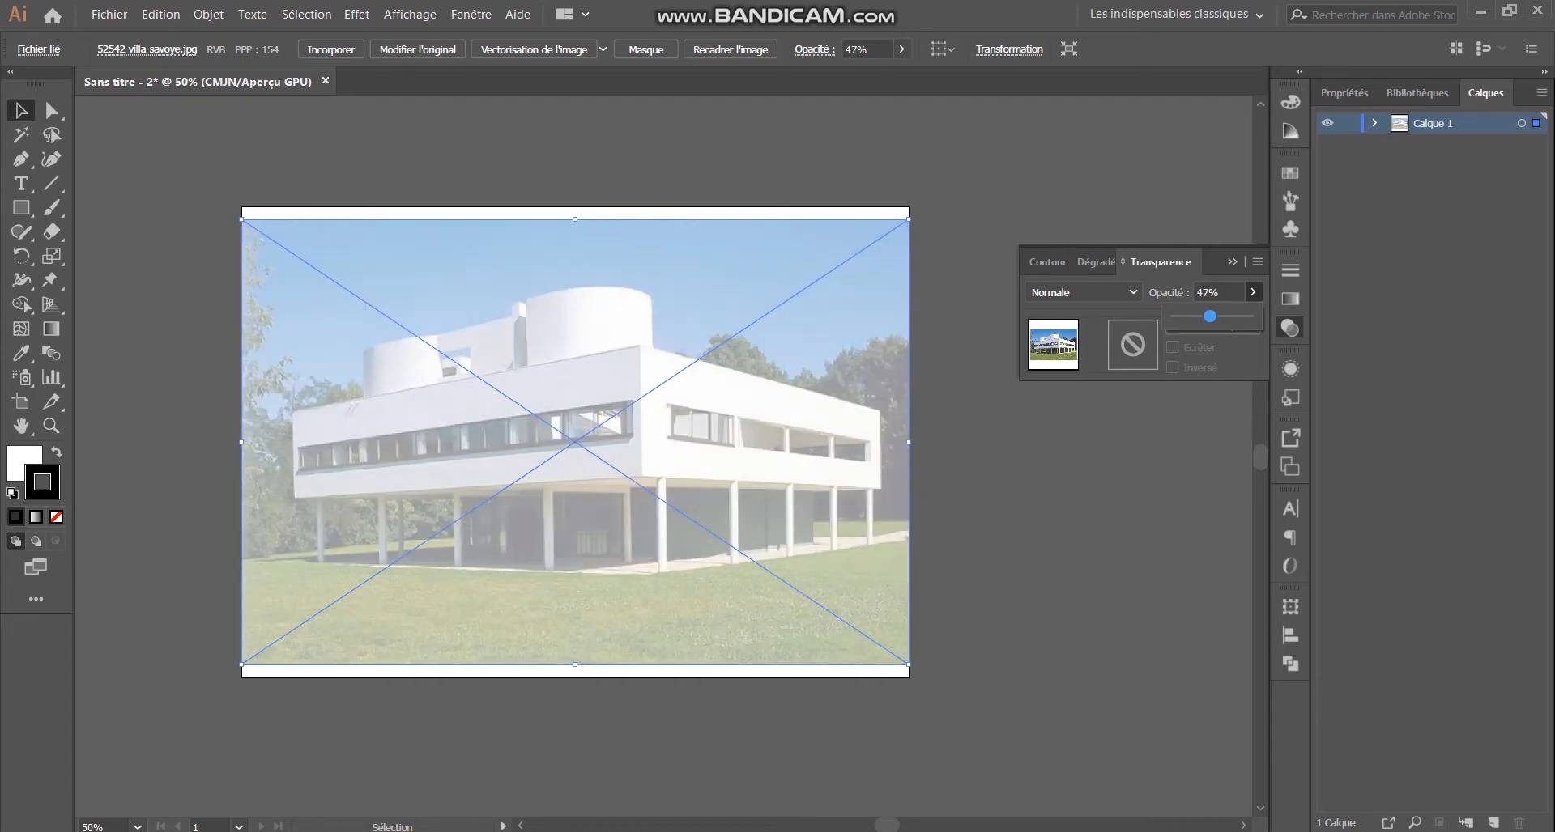
left_click(1289, 327)
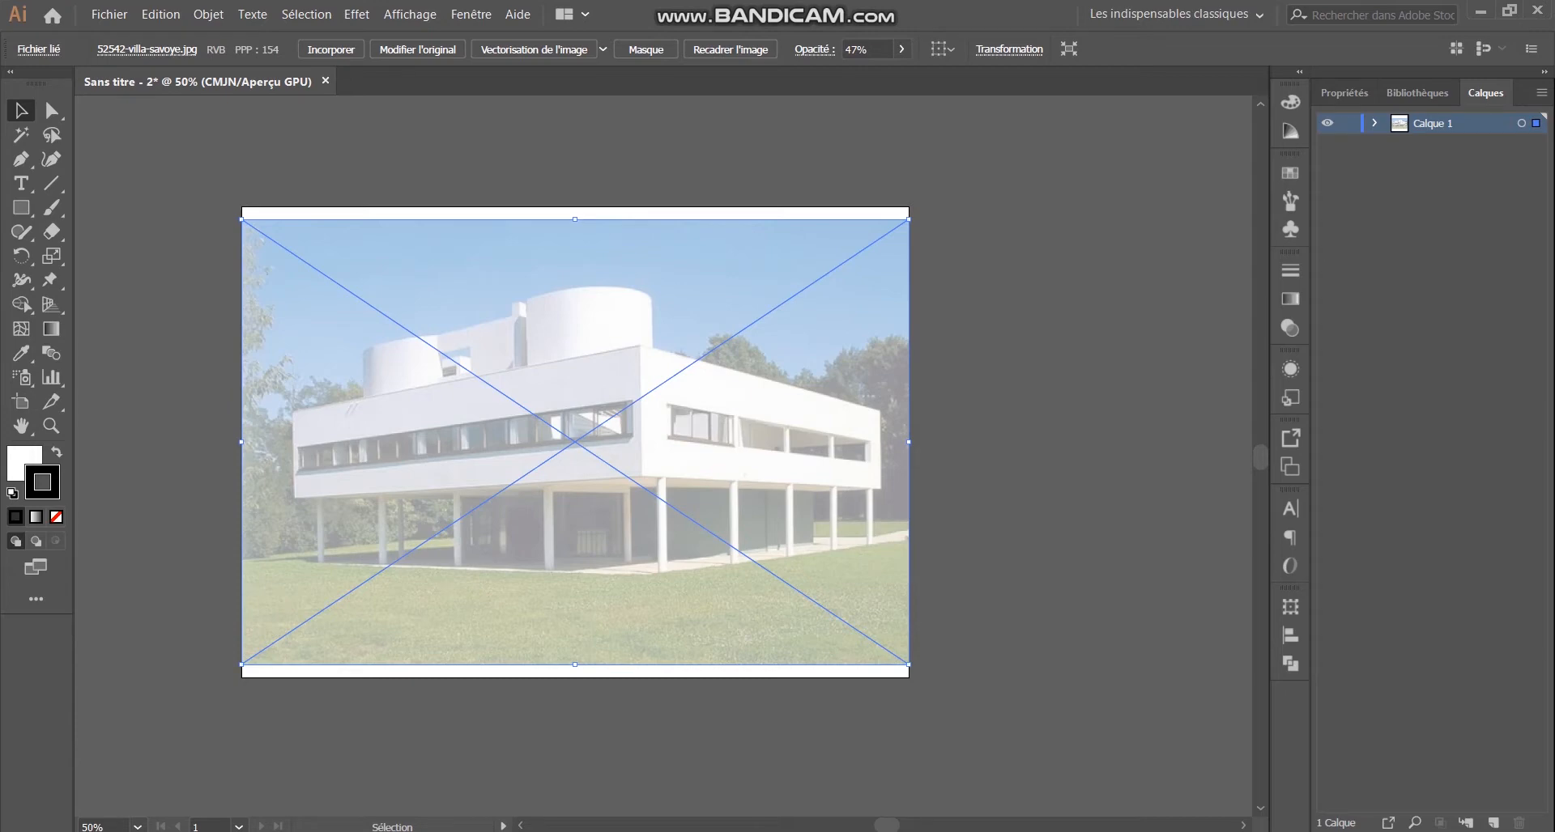
Step: Lock the photo's layer and add a new layer above it
left_click(1348, 123)
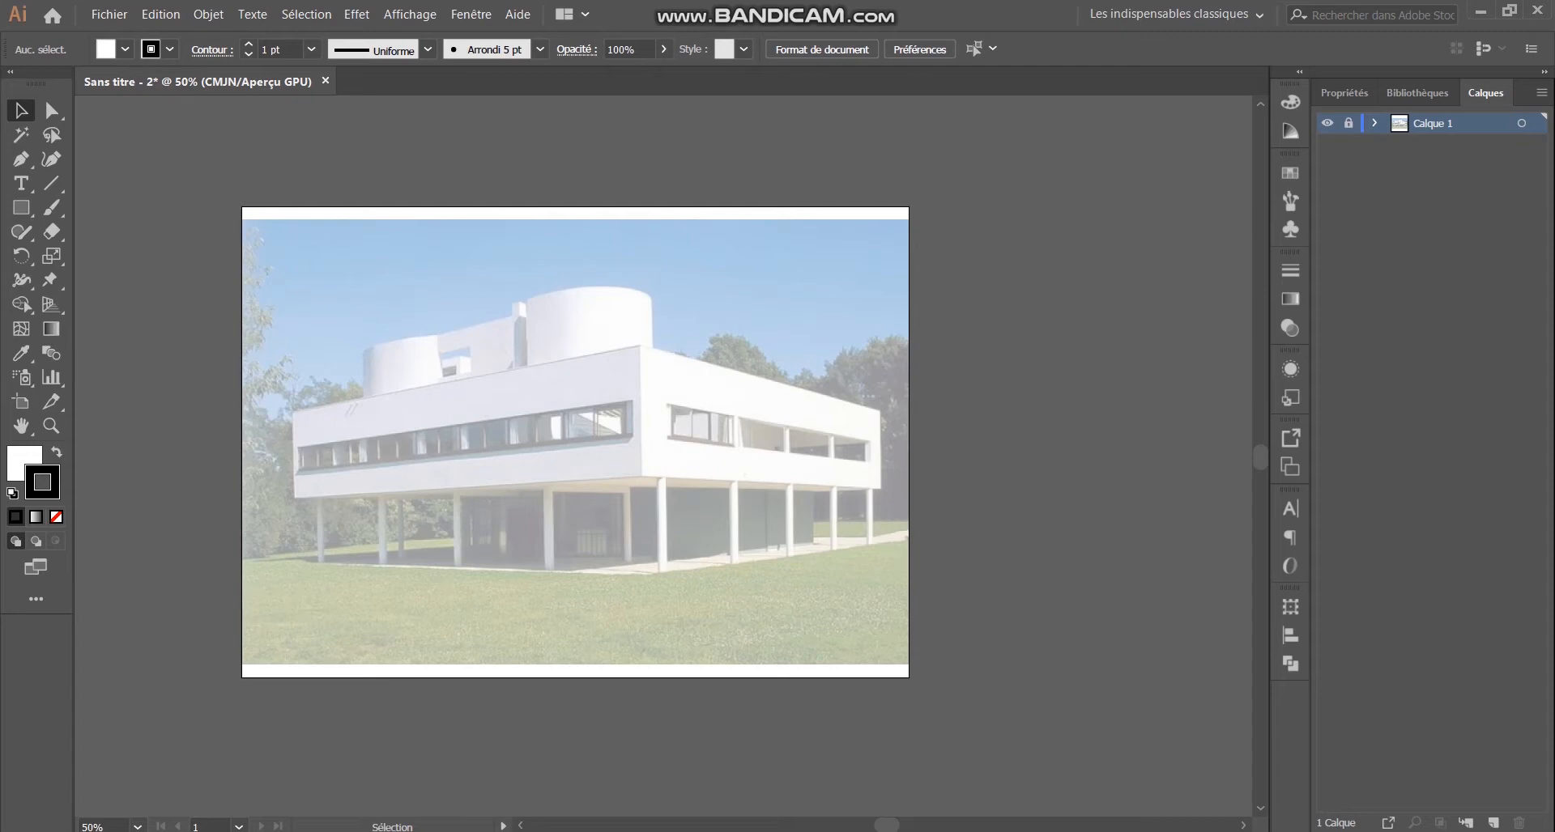
left_click(1492, 823)
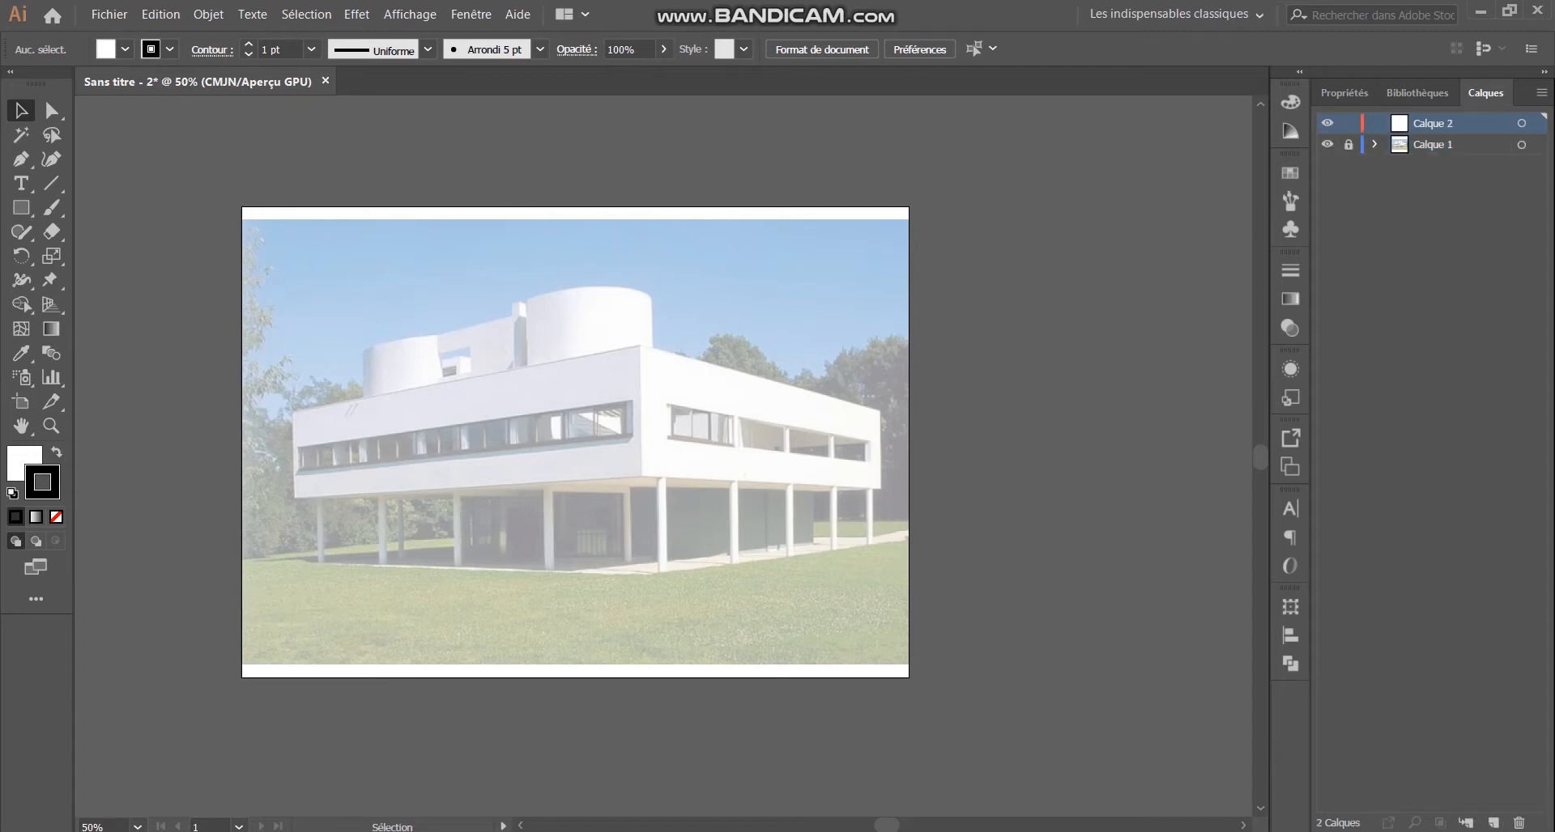
Step: Rename the photo layer "villa savoye" and the empty layer "building", leaving the building layer active
double_click(1432, 145)
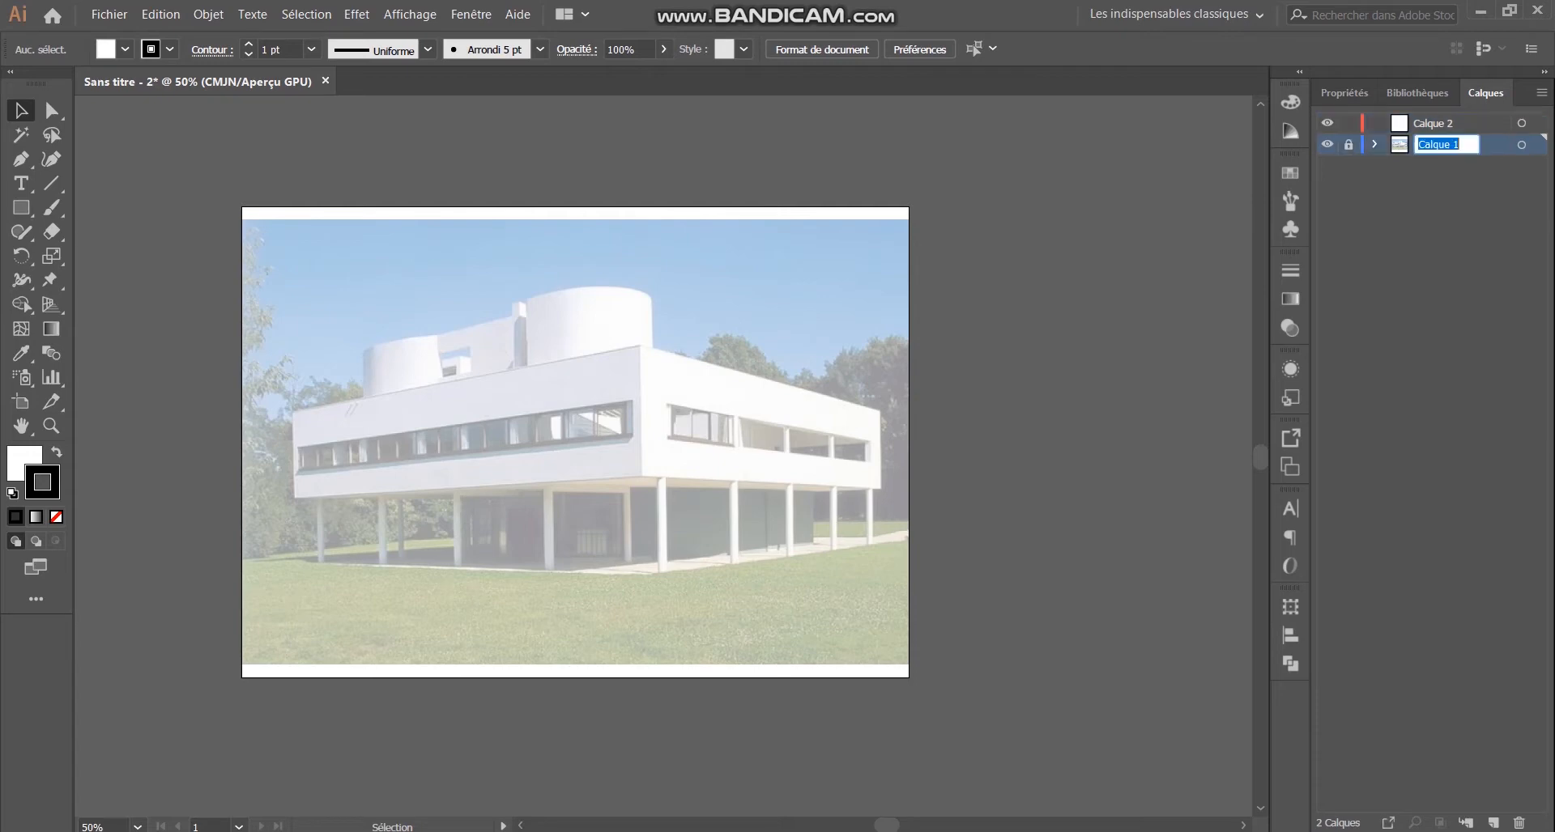
key("BackSpace")
type("villa savoye")
key("Tab")
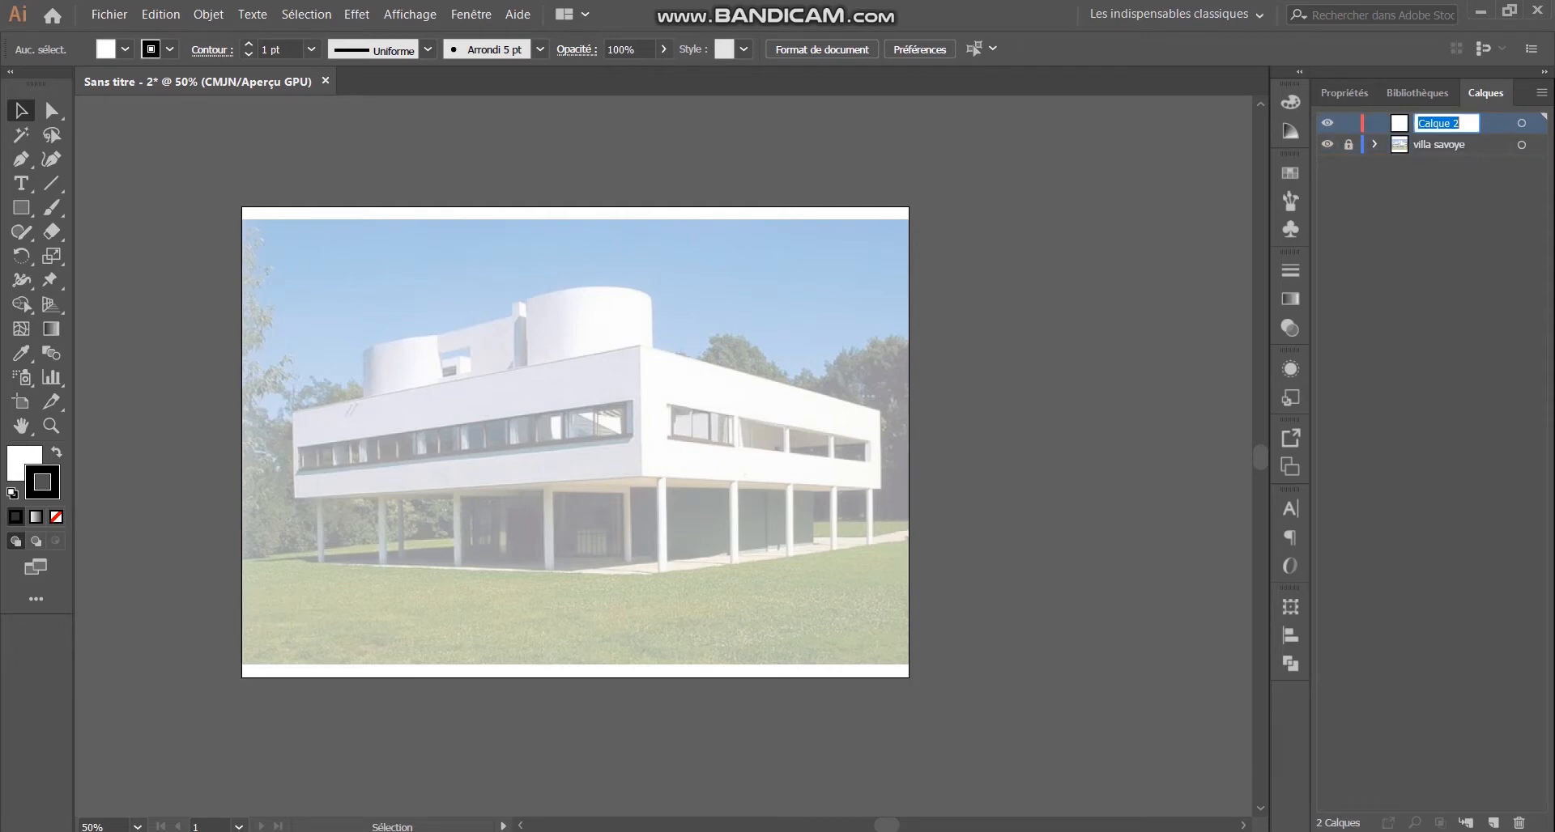
type("building")
key("Return")
left_click(1445, 124)
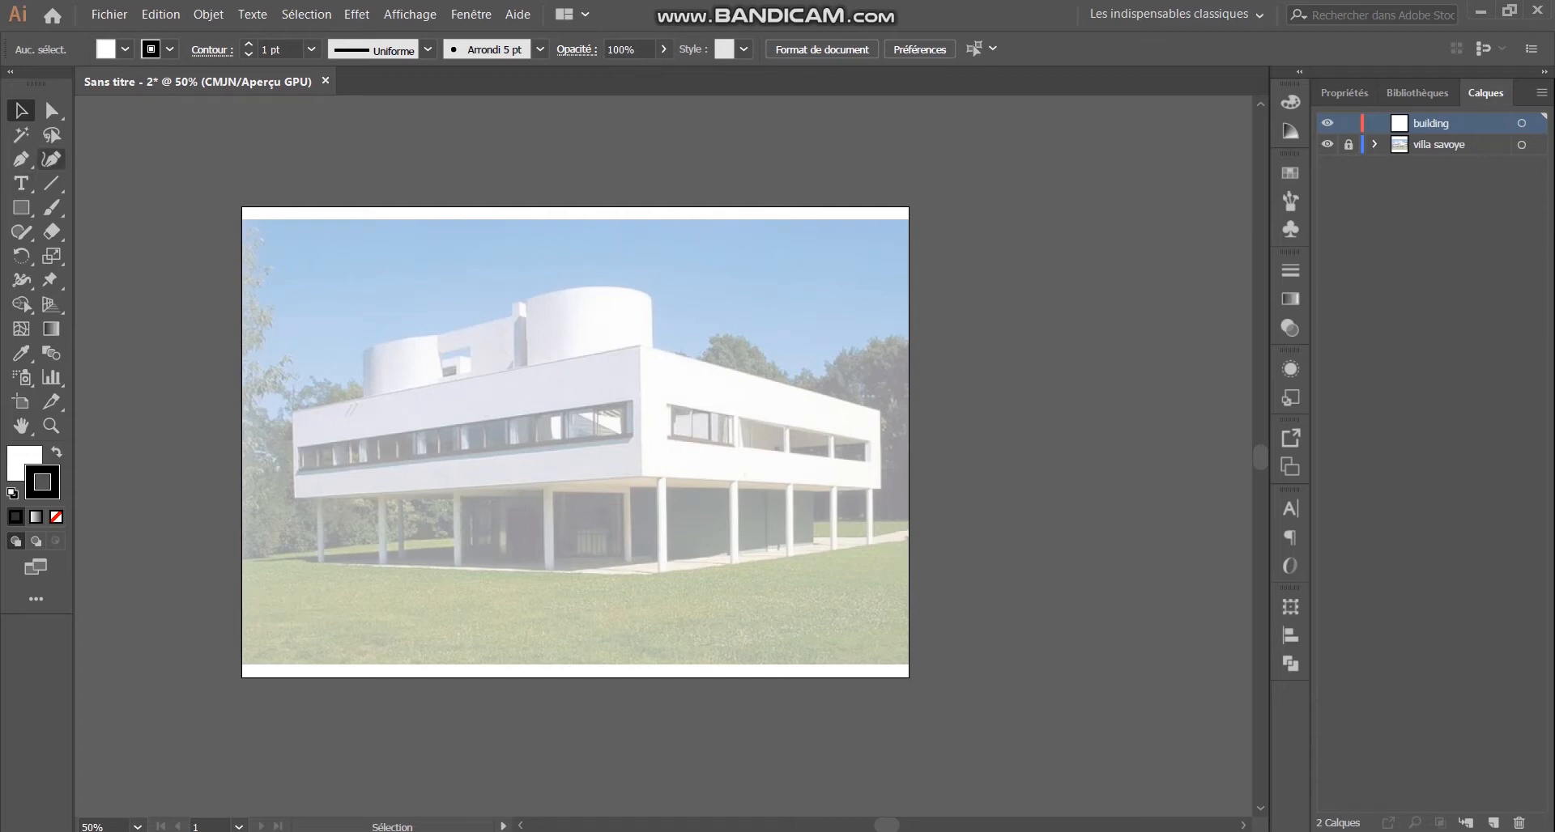
Step: Trace the large roof cylinder's curved top and the facade's front corner and far-right vertical edges with the Paintbrush
left_click(51, 207)
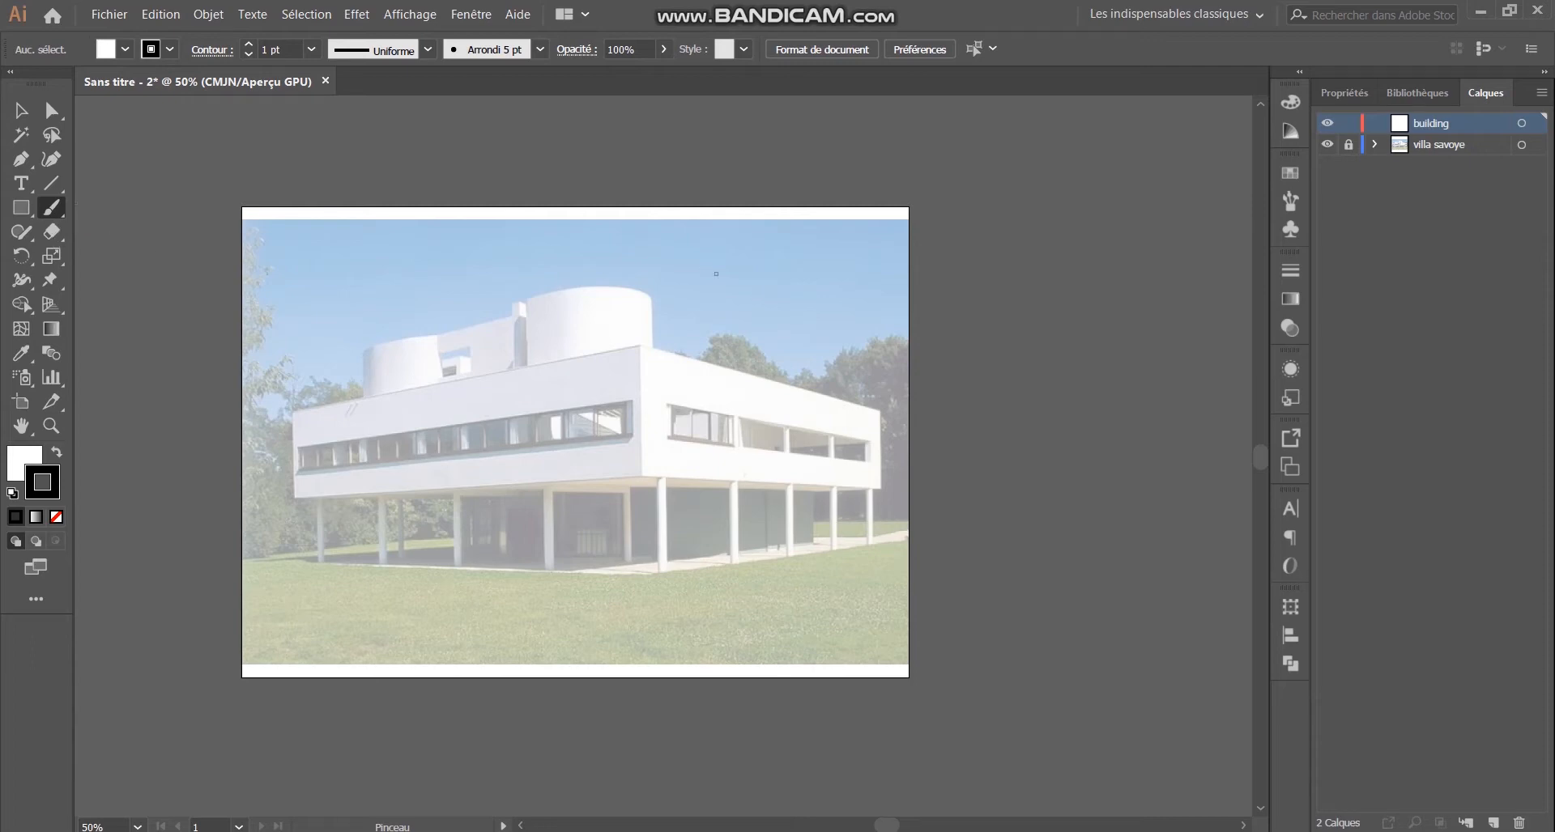
scroll(576, 340, "up", 2)
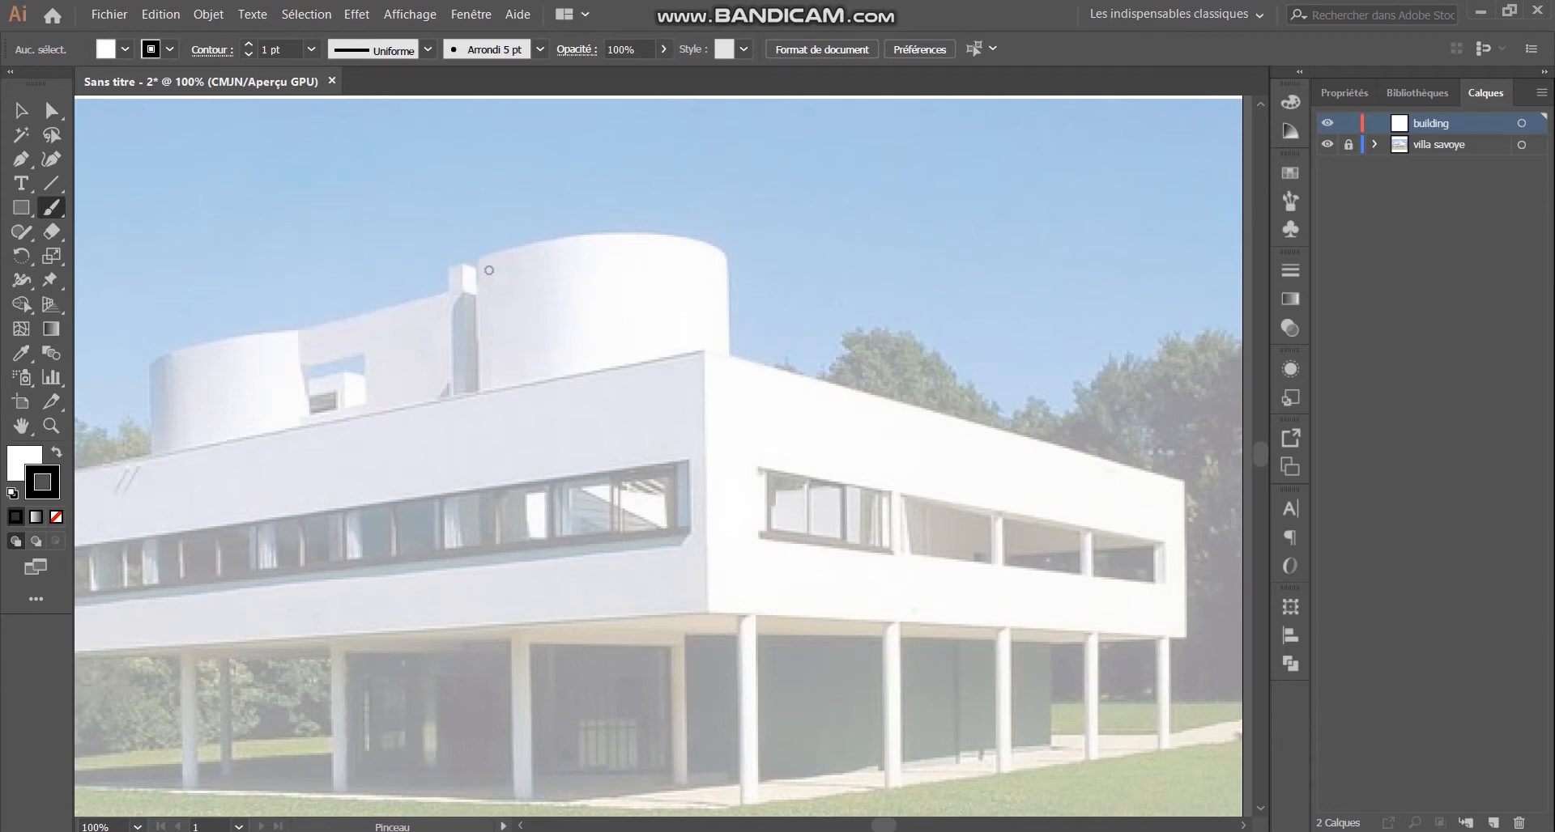
mouse_move(469, 264)
left_mouse_down()
mouse_move(631, 237)
mouse_move(734, 264)
left_mouse_up()
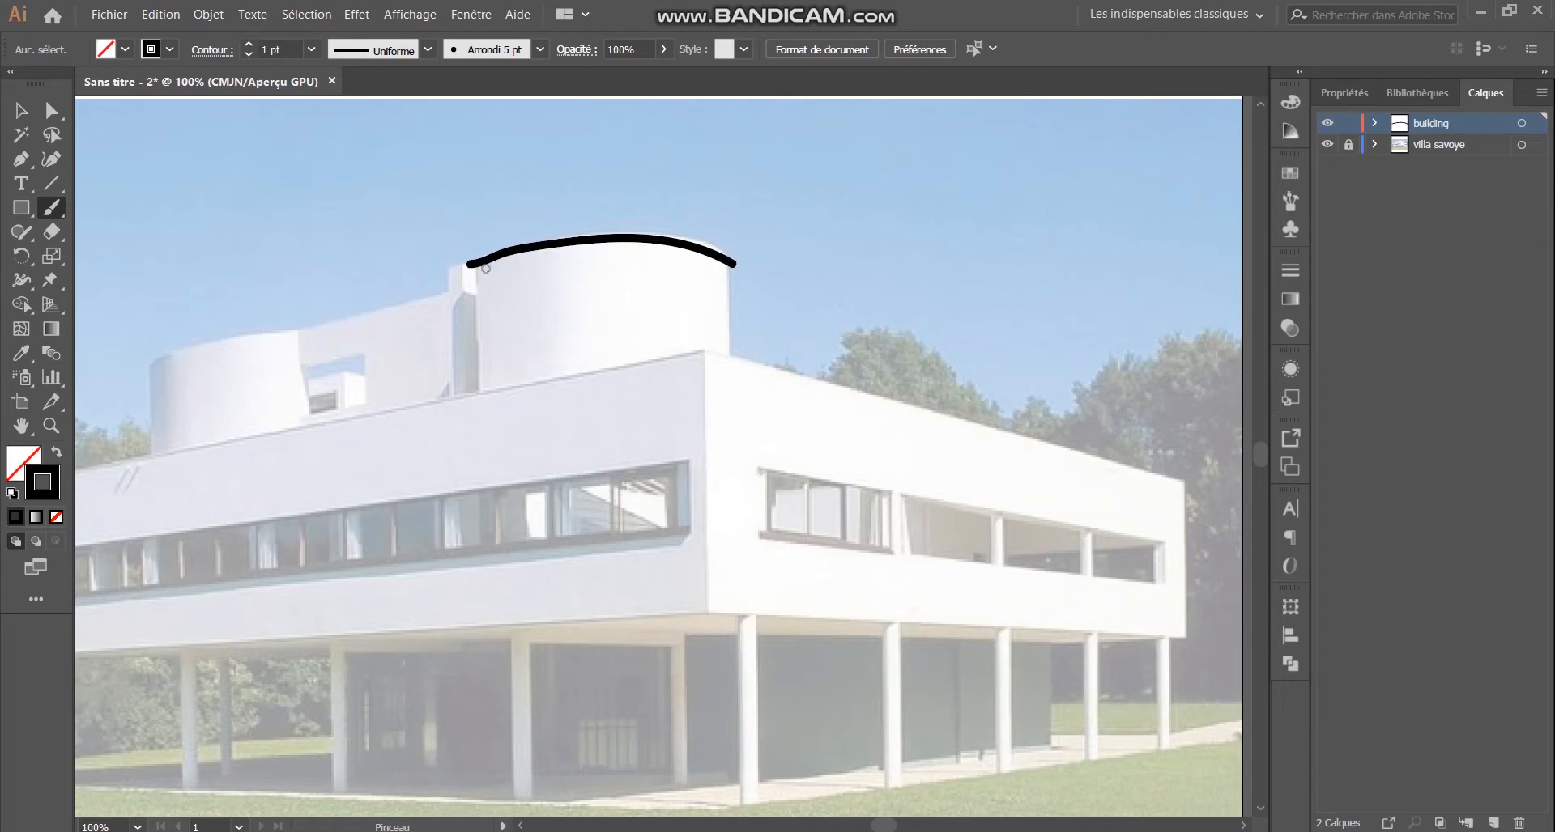
scroll(782, 316, "down", 1)
left_click_drag(706, 296, 711, 594)
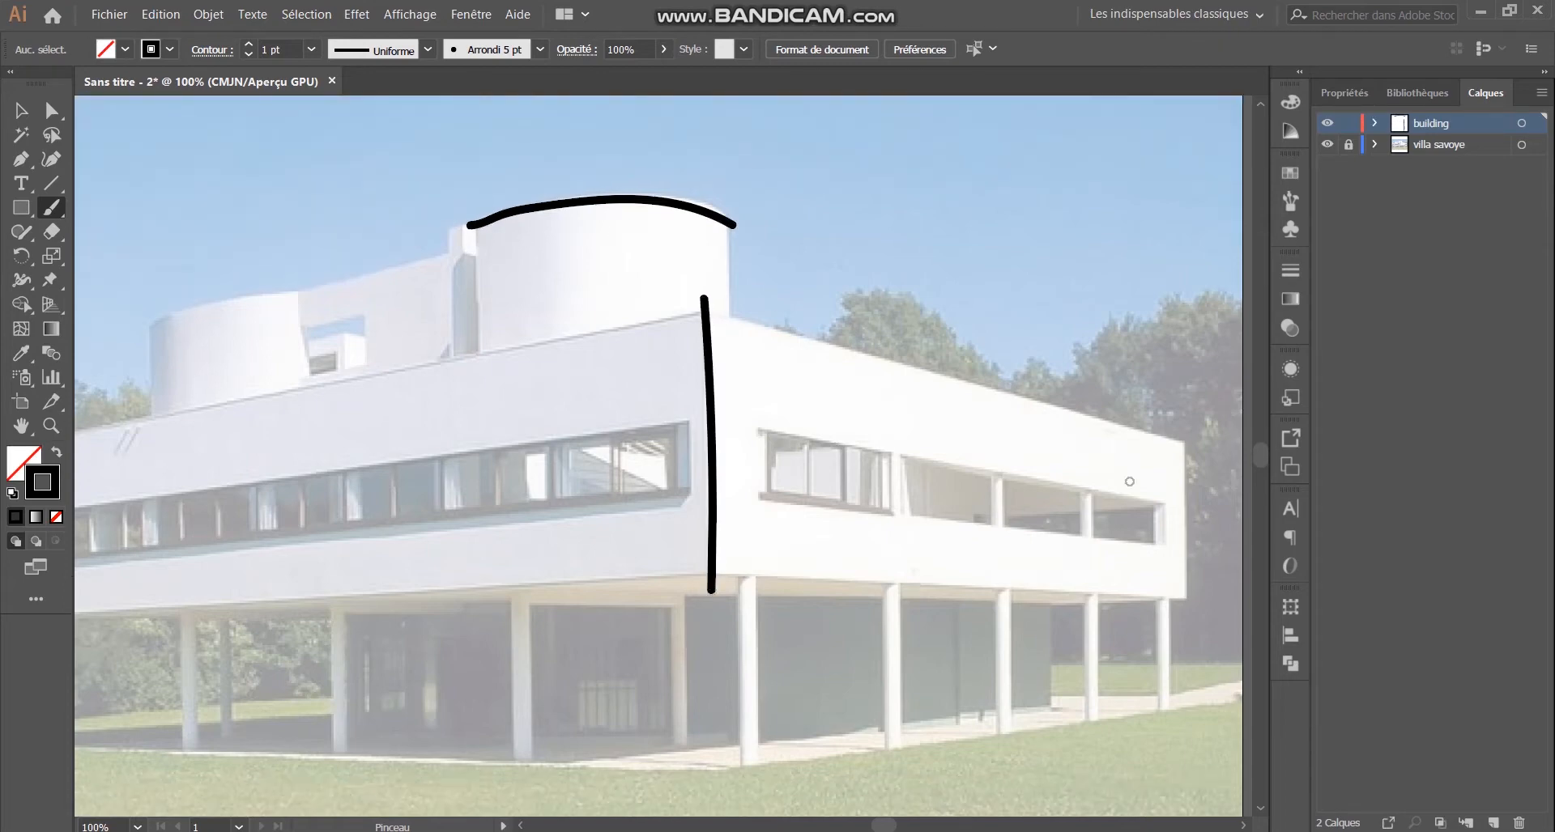
left_click_drag(1186, 410, 1190, 619)
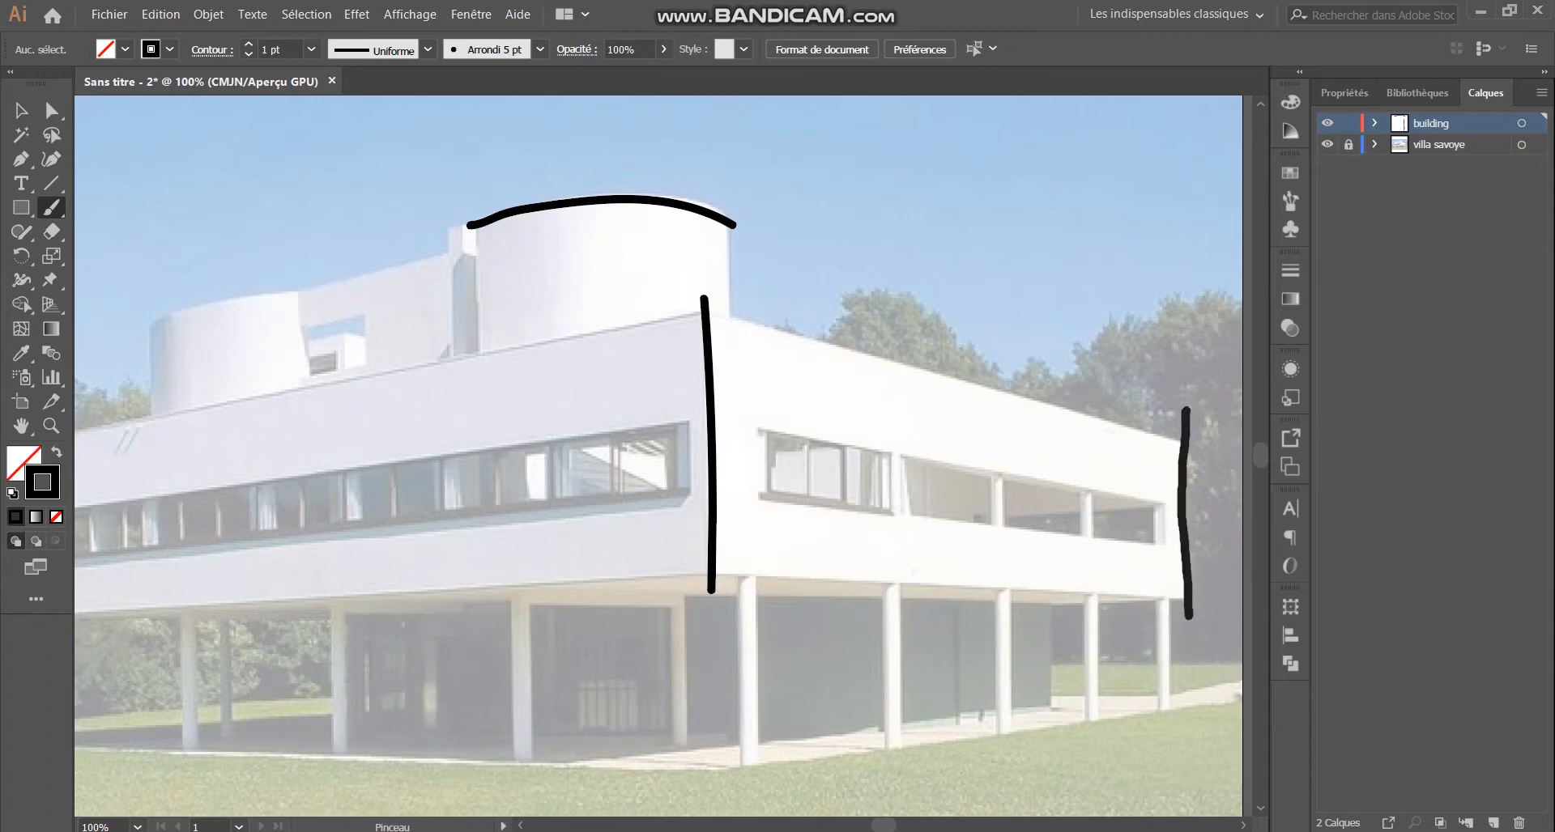
Step: Paint brush strokes along the small roof cylinder's top and side edges, the connecting roof wall's top and the narrow chimney's outline
scroll(848, 333, "down", 4)
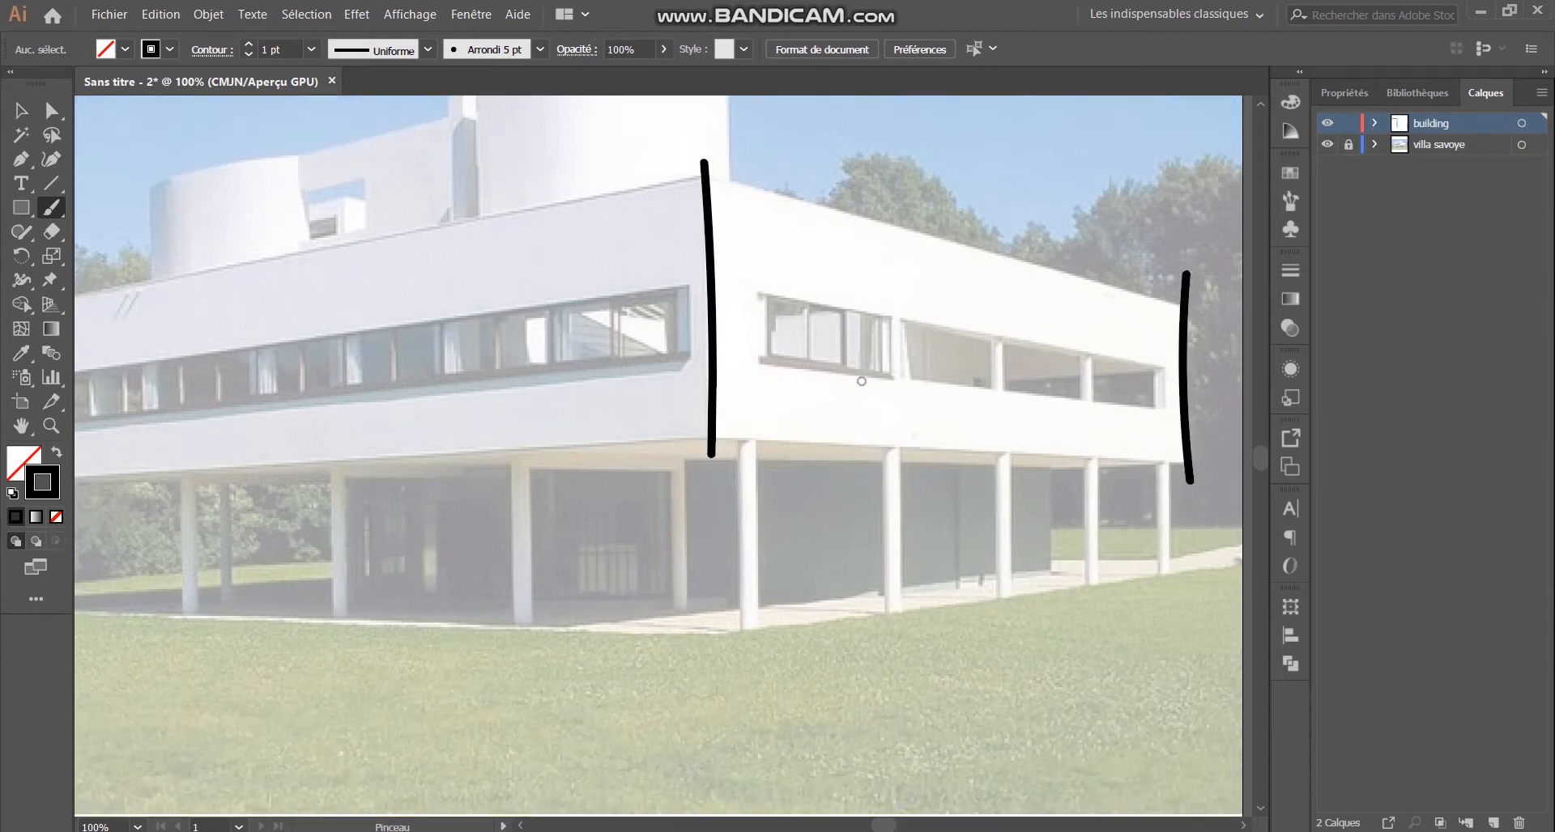
scroll(885, 368, "down", 1)
scroll(401, 233, "up", 1)
left_click_drag(510, 210, 513, 335)
scroll(657, 225, "up", 1)
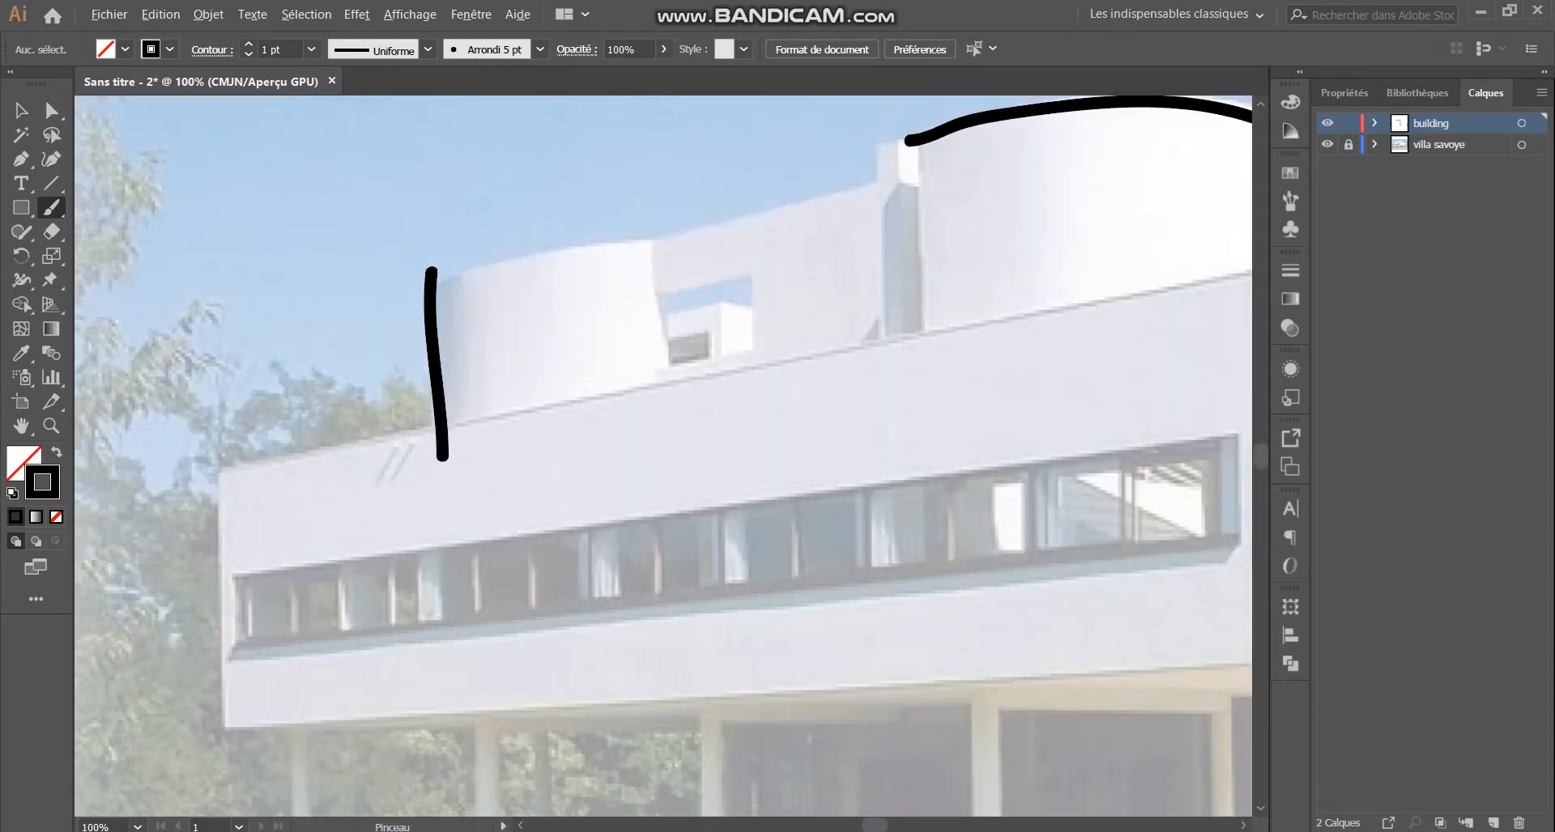
mouse_move(416, 293)
left_mouse_down()
mouse_move(649, 249)
mouse_move(708, 214)
mouse_move(799, 195)
mouse_move(765, 243)
mouse_move(757, 517)
left_mouse_up()
scroll(581, 252, "down", 2)
scroll(708, 222, "up", 3)
left_click_drag(733, 164, 735, 530)
left_click_drag(423, 357, 902, 244)
left_click_drag(428, 263, 467, 652)
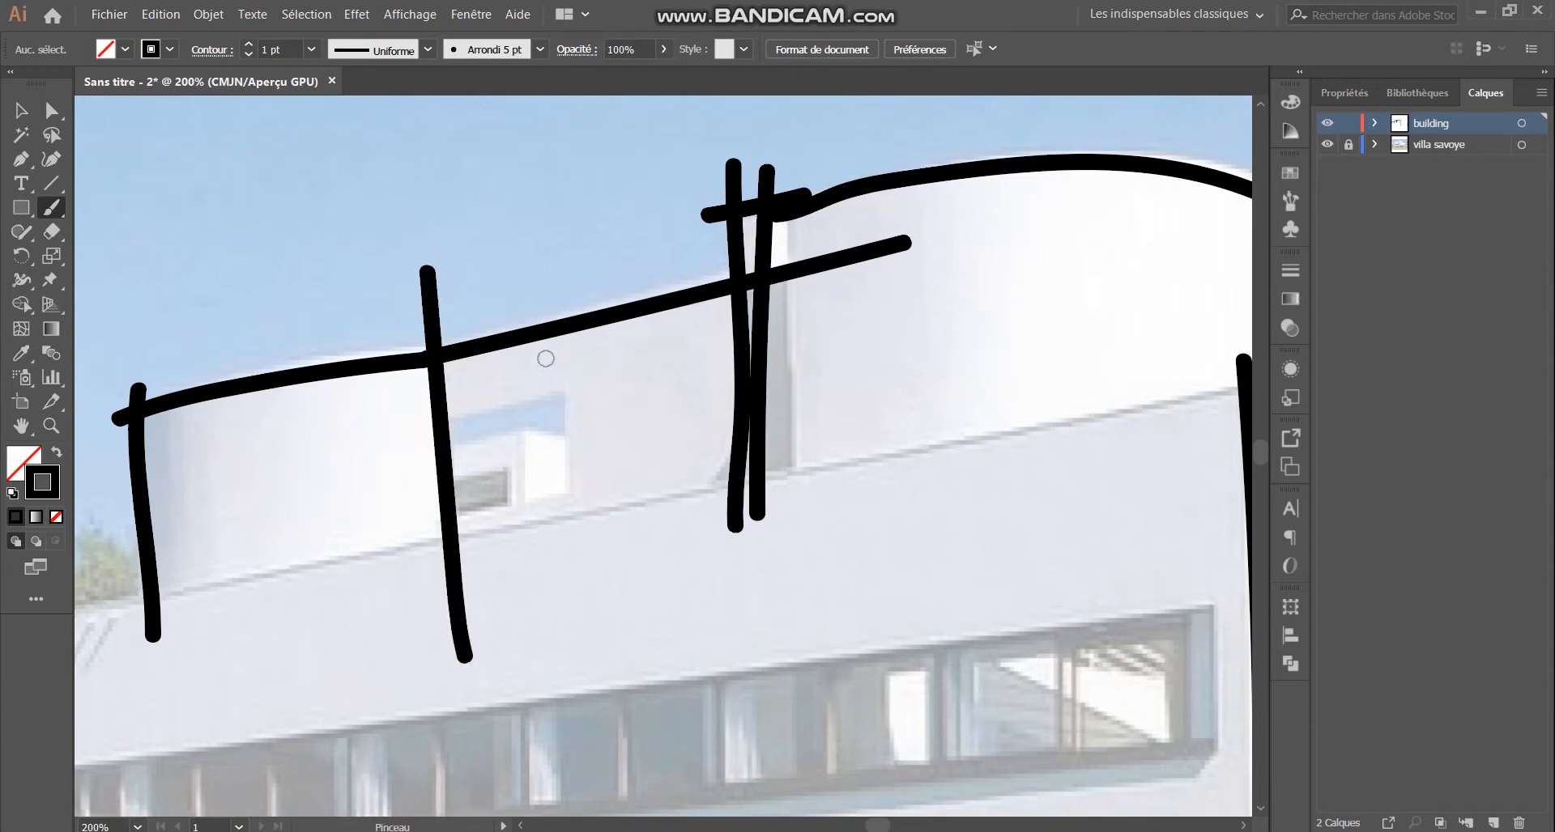
Step: Paint a vertical brush stroke down the right edge of the large roof cylinder
scroll(545, 357, "down", 3)
scroll(814, 324, "up", 1)
left_click_drag(788, 240, 793, 413)
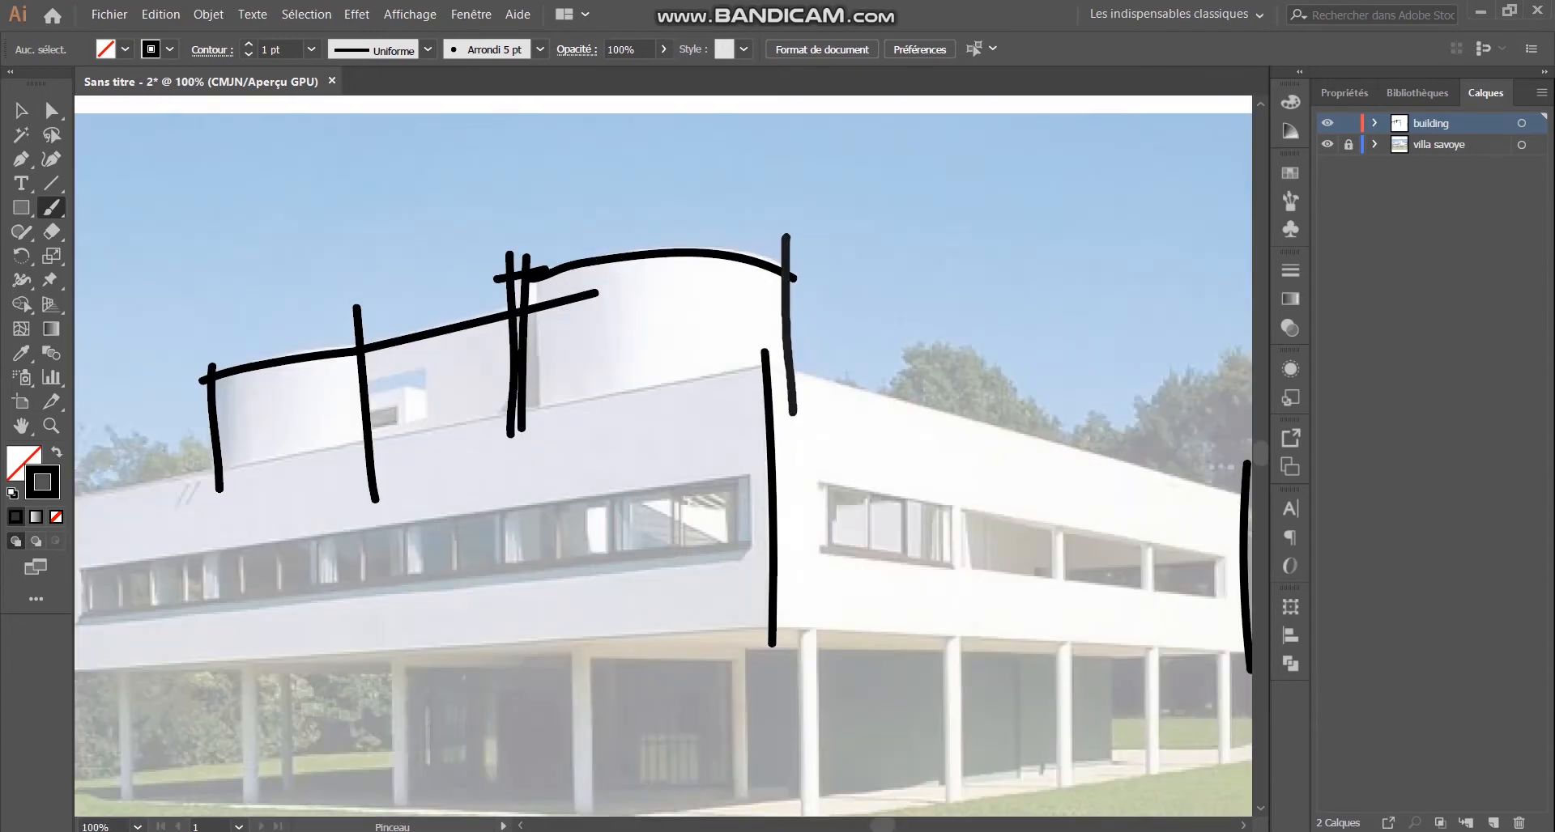
Step: Set the stroke weight of all painted building lines to 0,25 pt
scroll(767, 230, "down", 1)
scroll(764, 235, "down", 2)
scroll(882, 284, "up", 1)
left_click(22, 111)
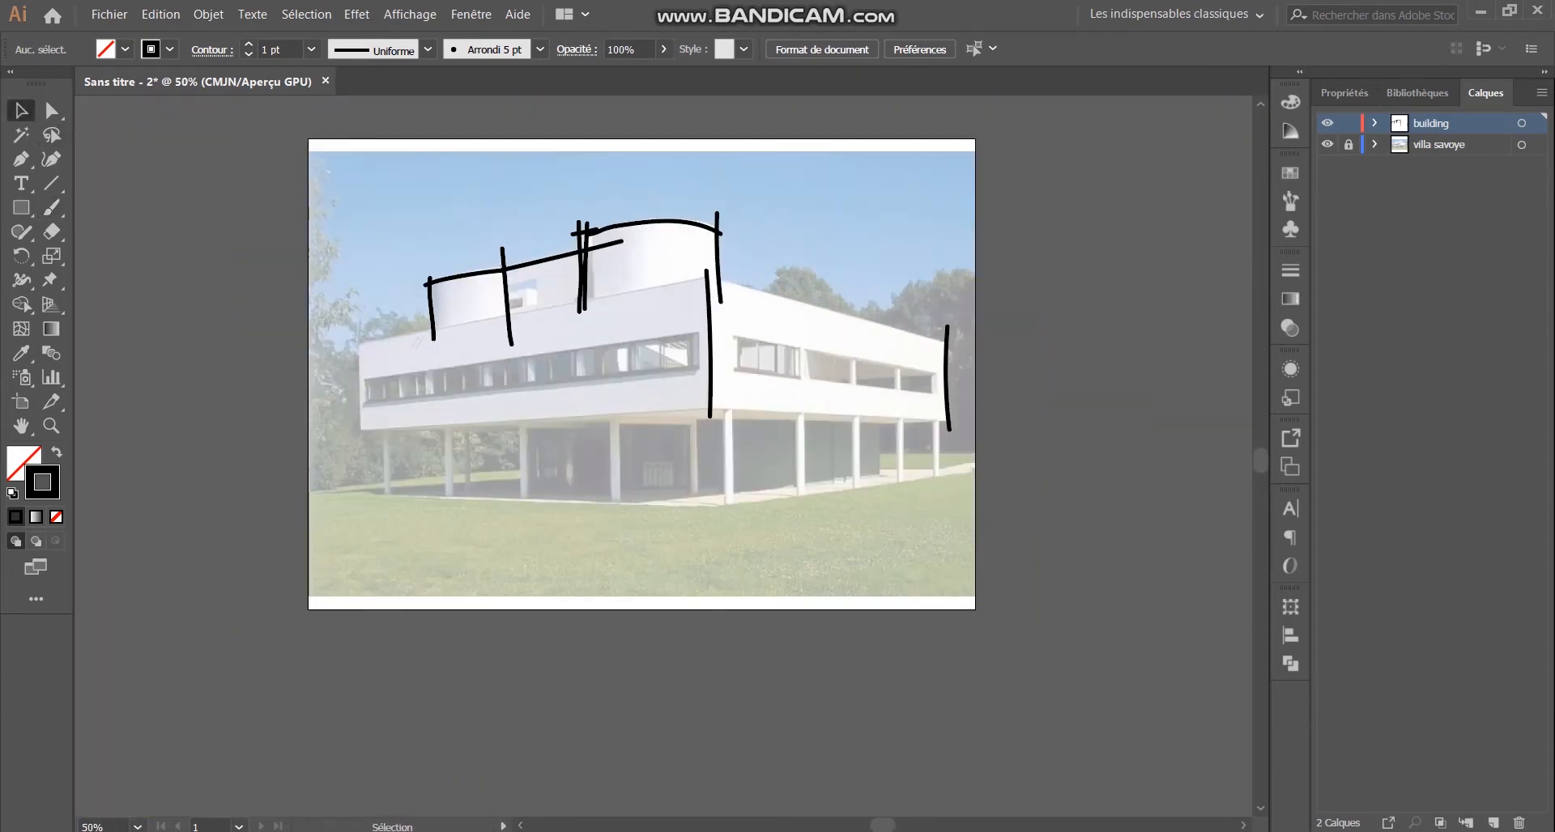
scroll(780, 227, "up", 1)
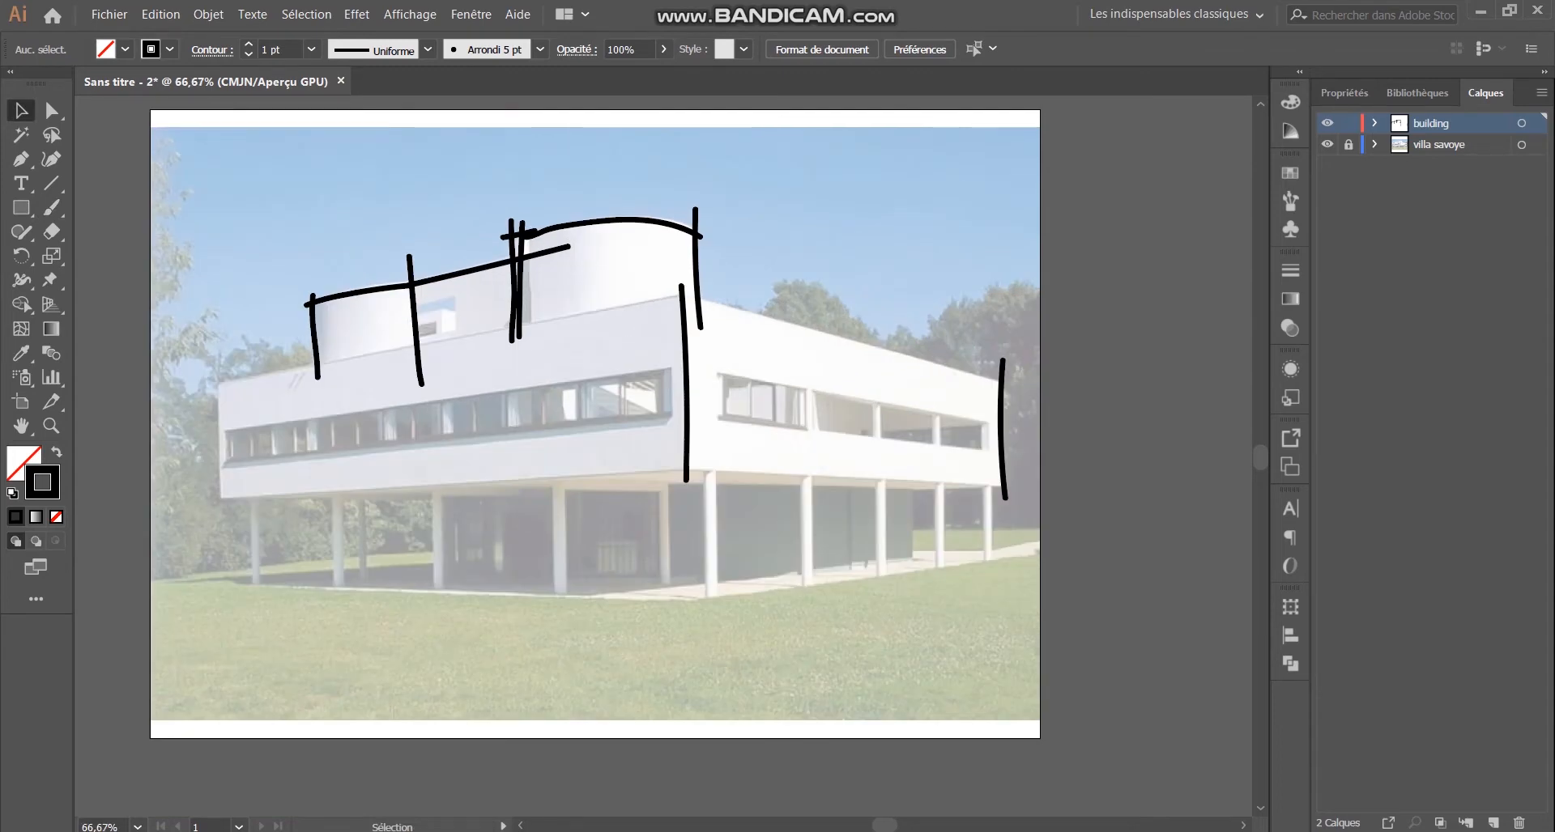
key("ctrl+a")
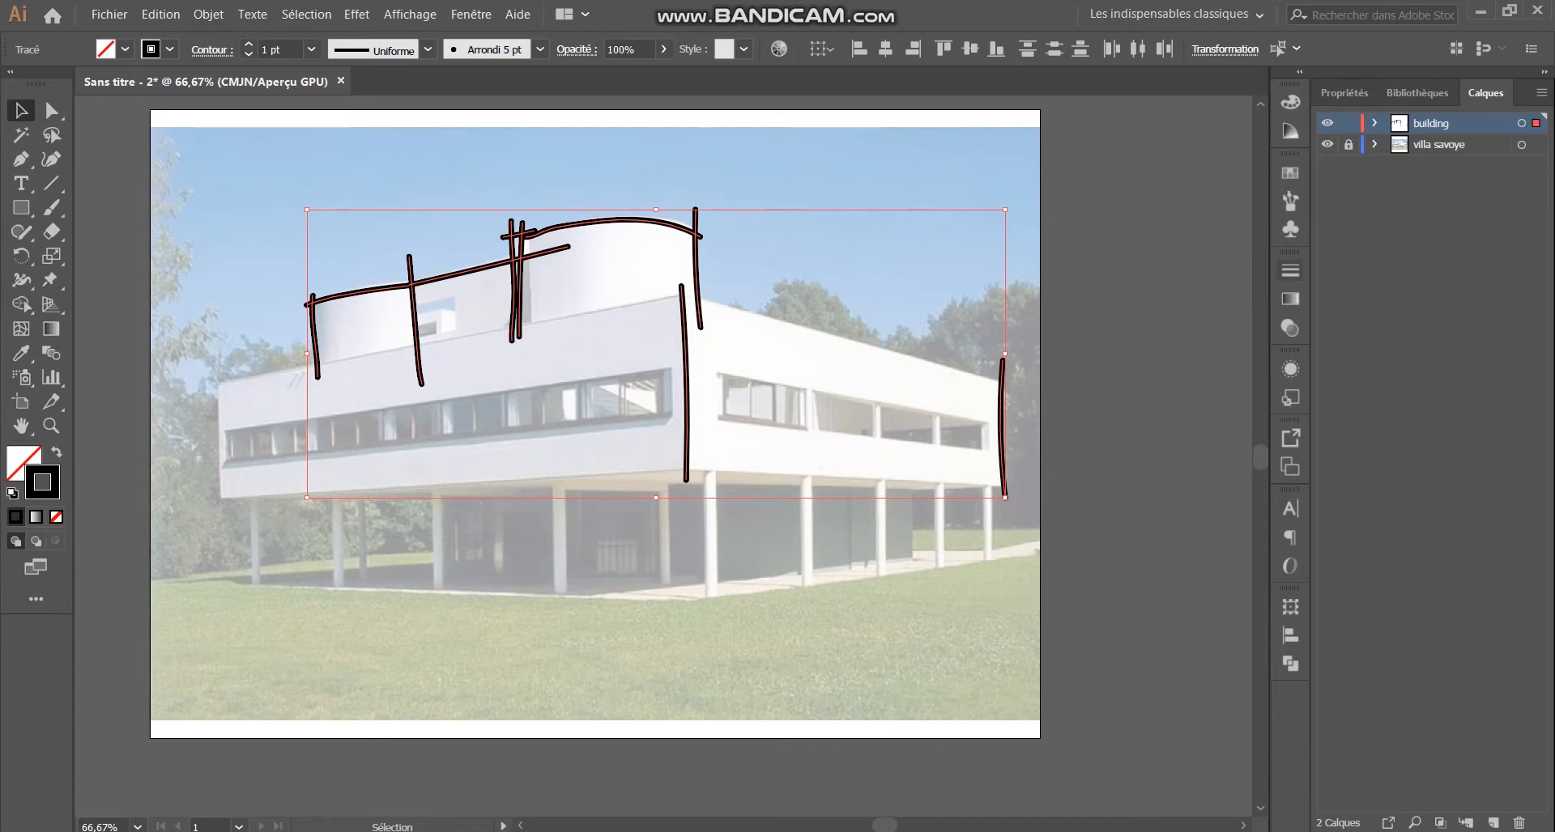
left_click(1291, 271)
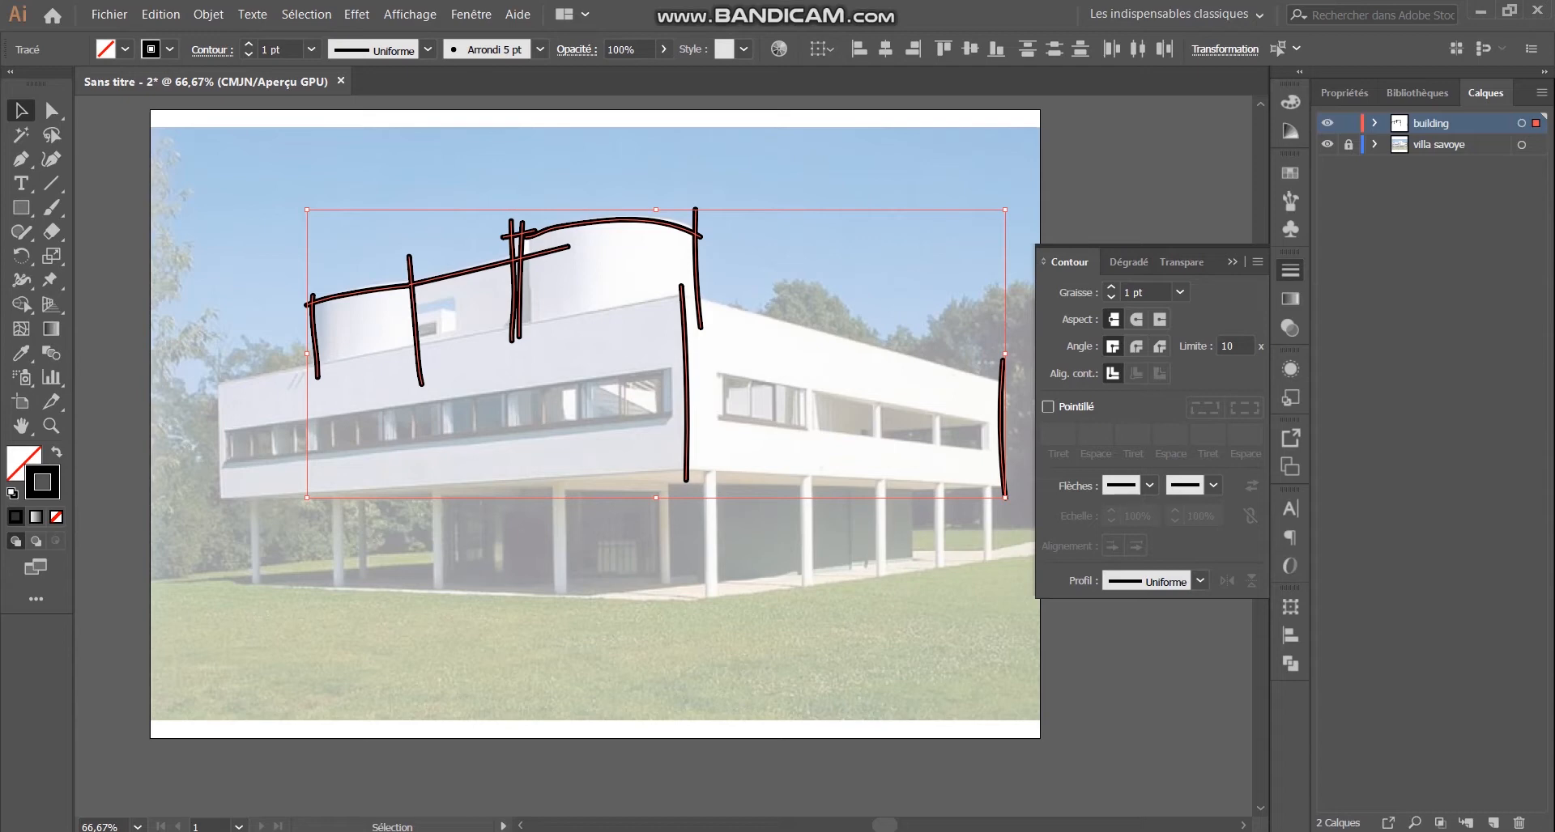
left_click(1179, 293)
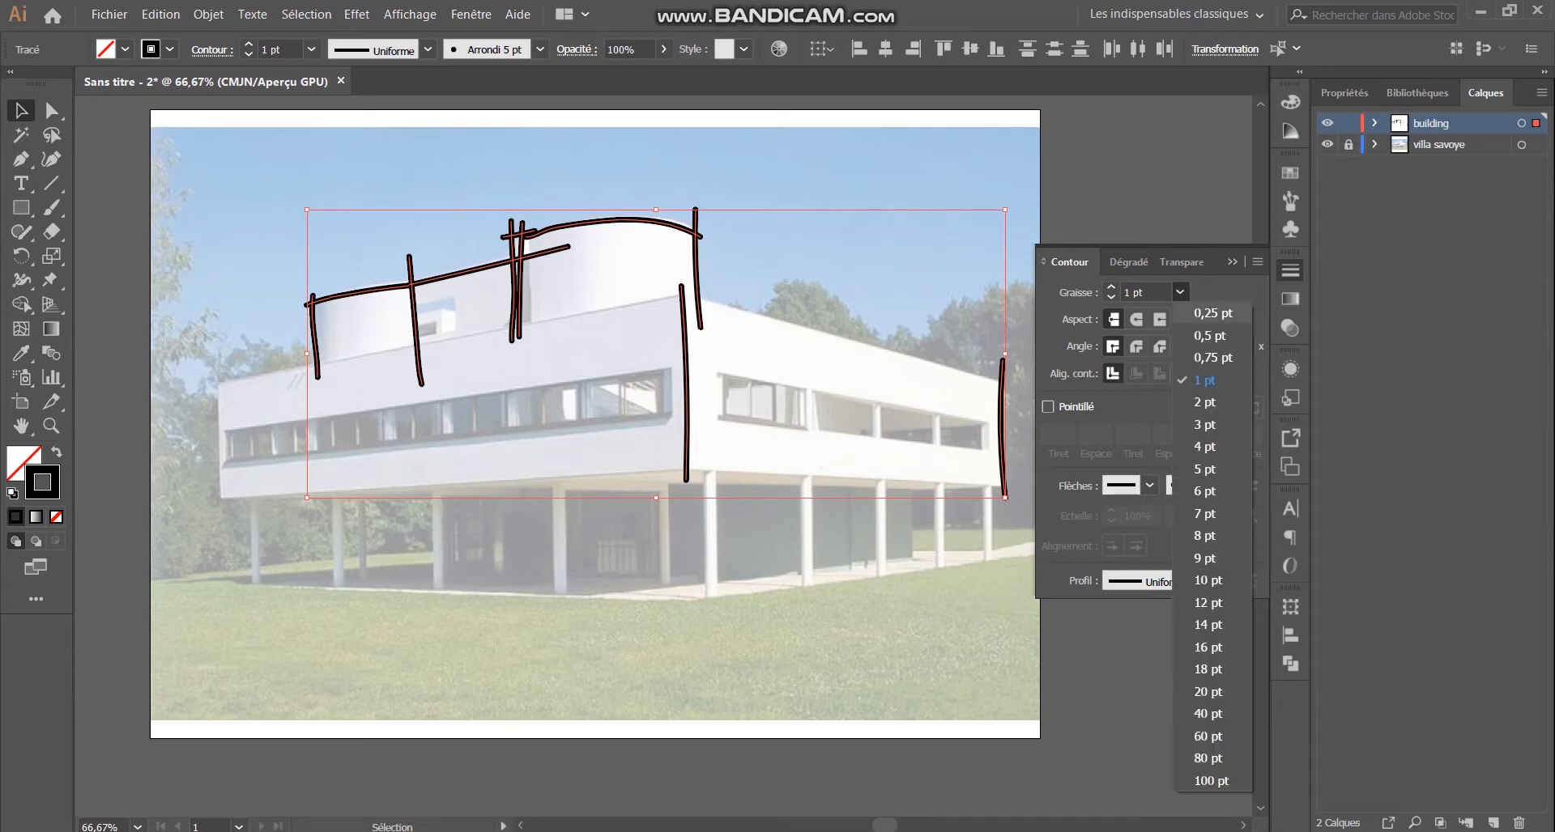
left_click(1212, 313)
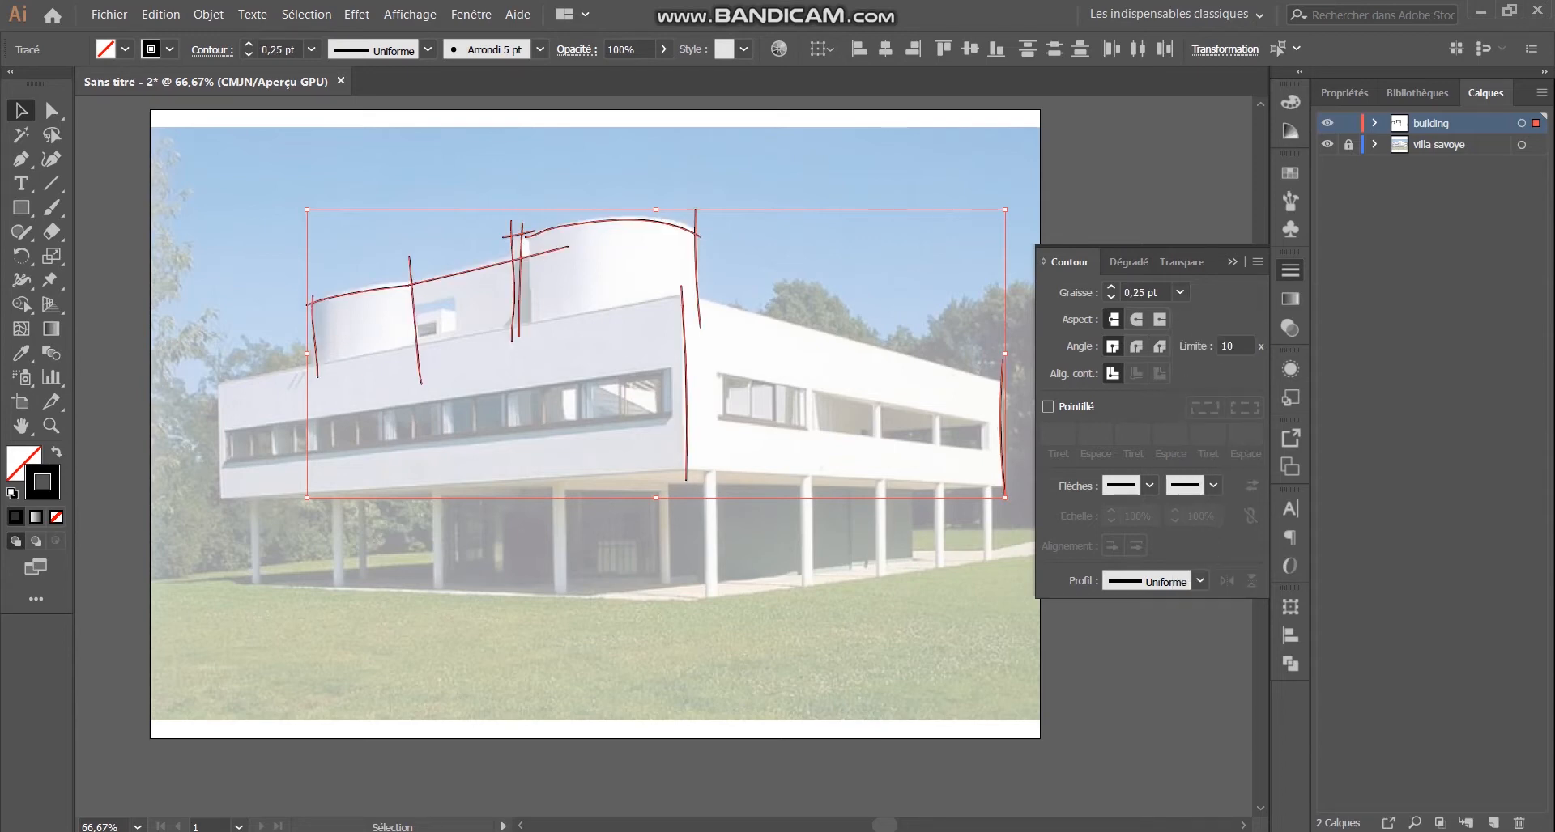
Step: Close the stroke settings and delete all painted lines from the building layer
left_click(1232, 262)
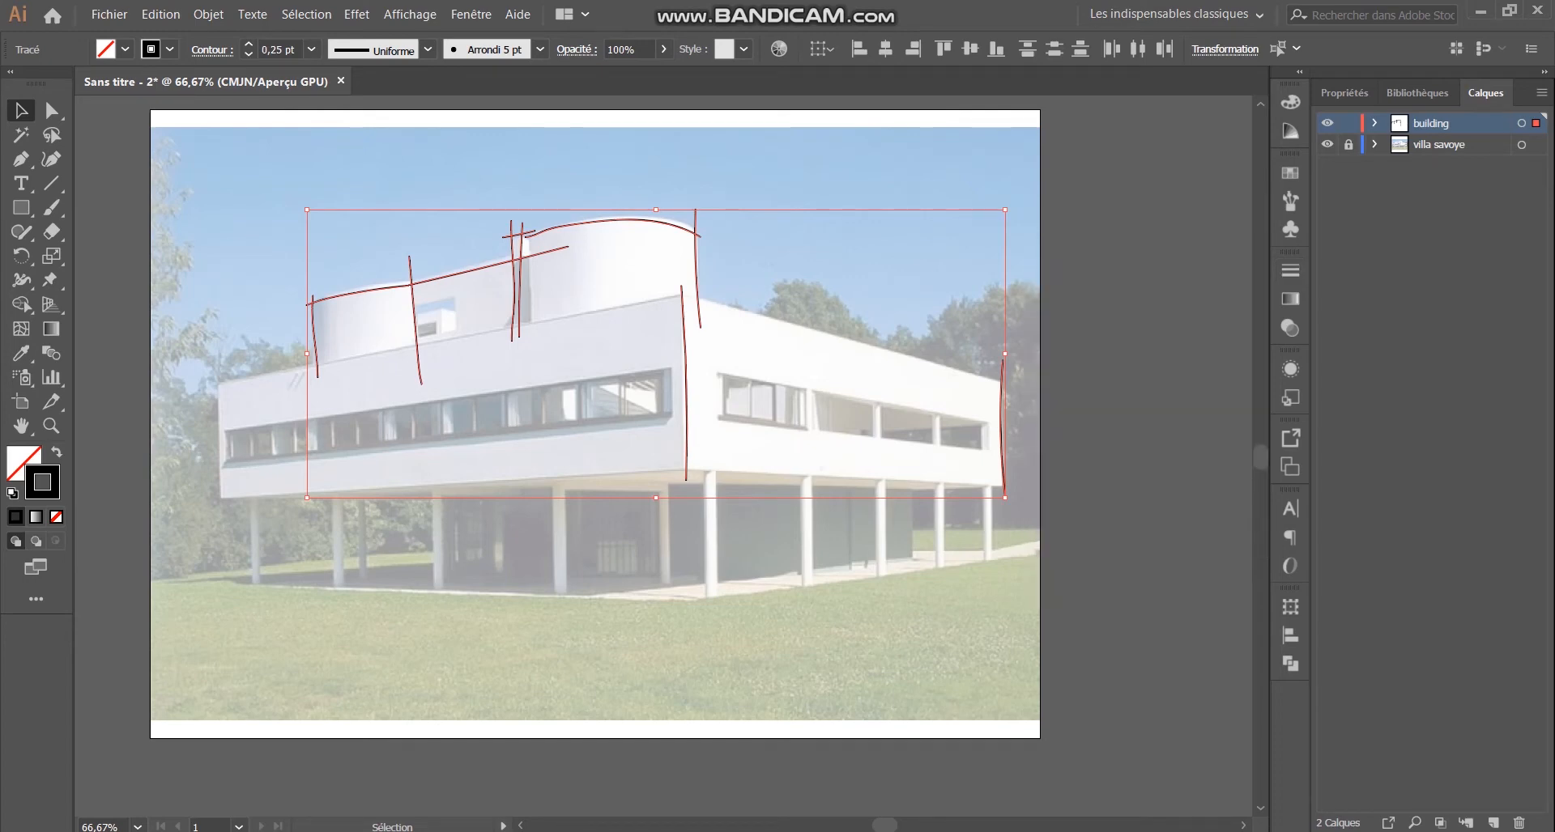
key("Delete")
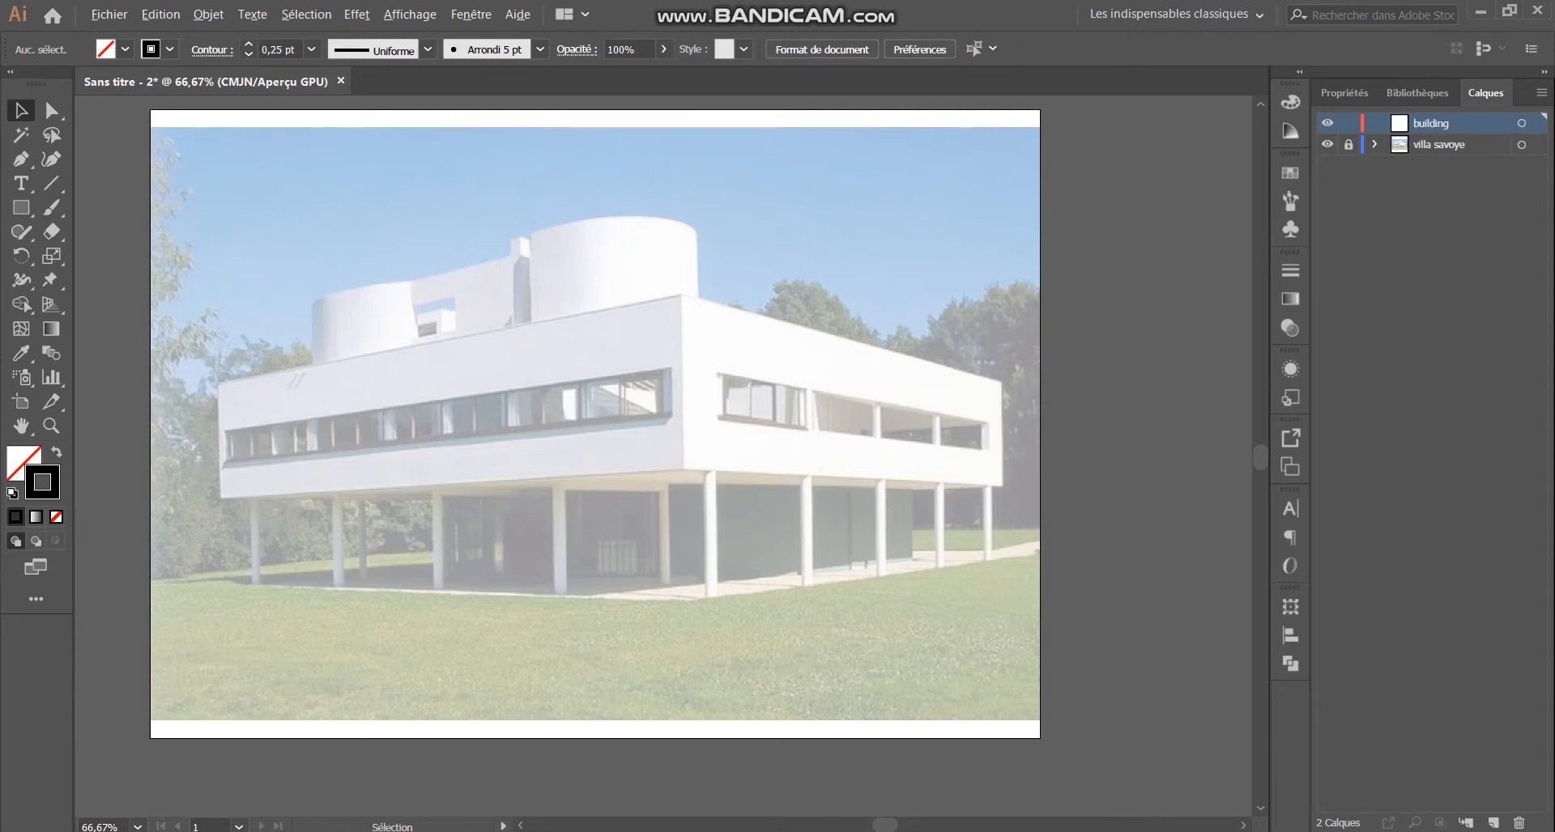
Step: Paint straight vertical brush strokes along the facade's far-left edge, front corner and far-right edge, overshooting their ends
key("ctrl+1")
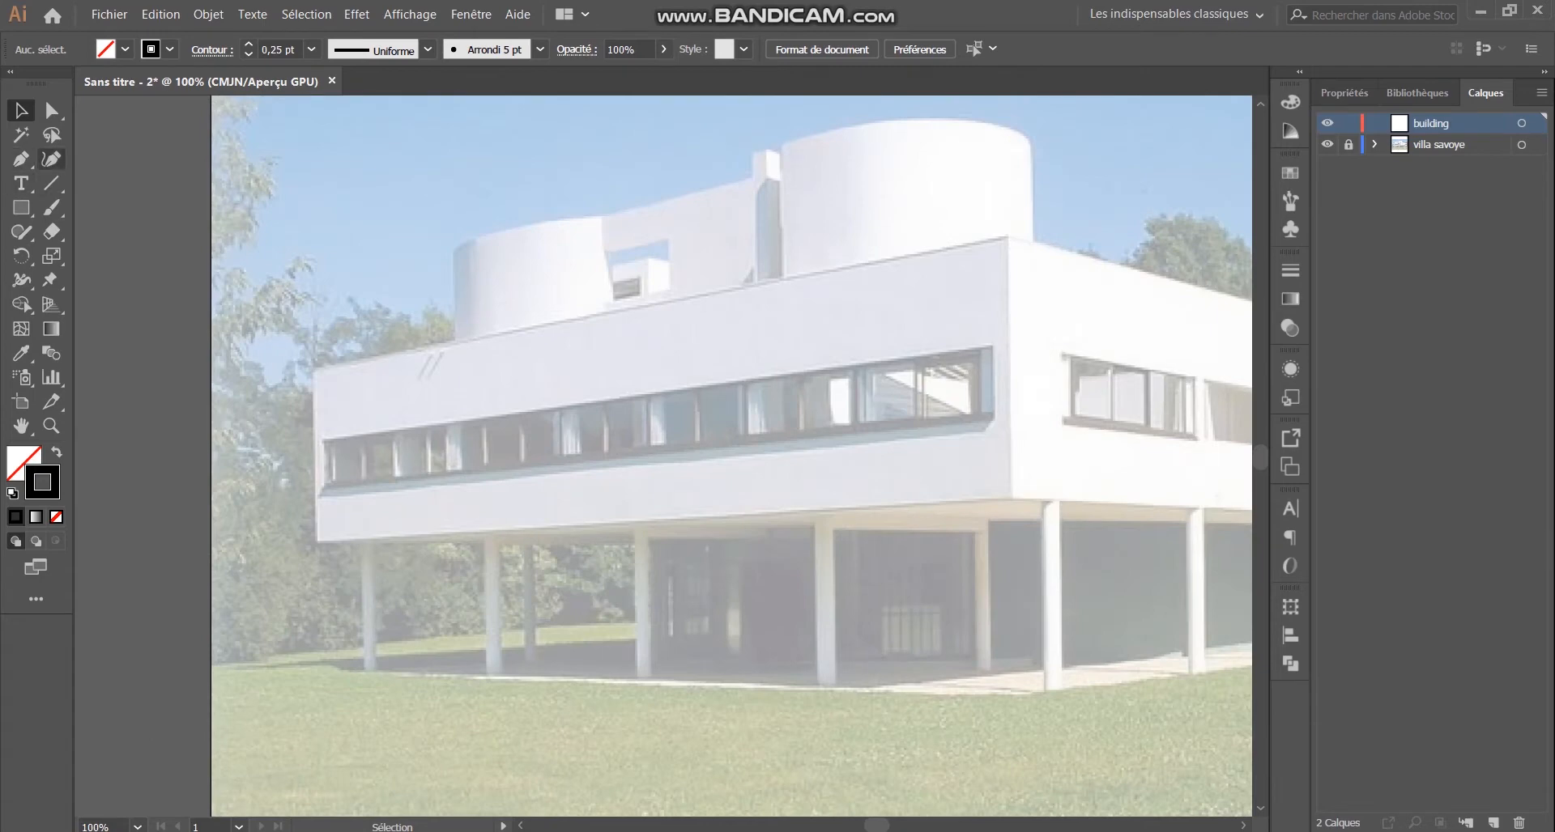
left_click(51, 207)
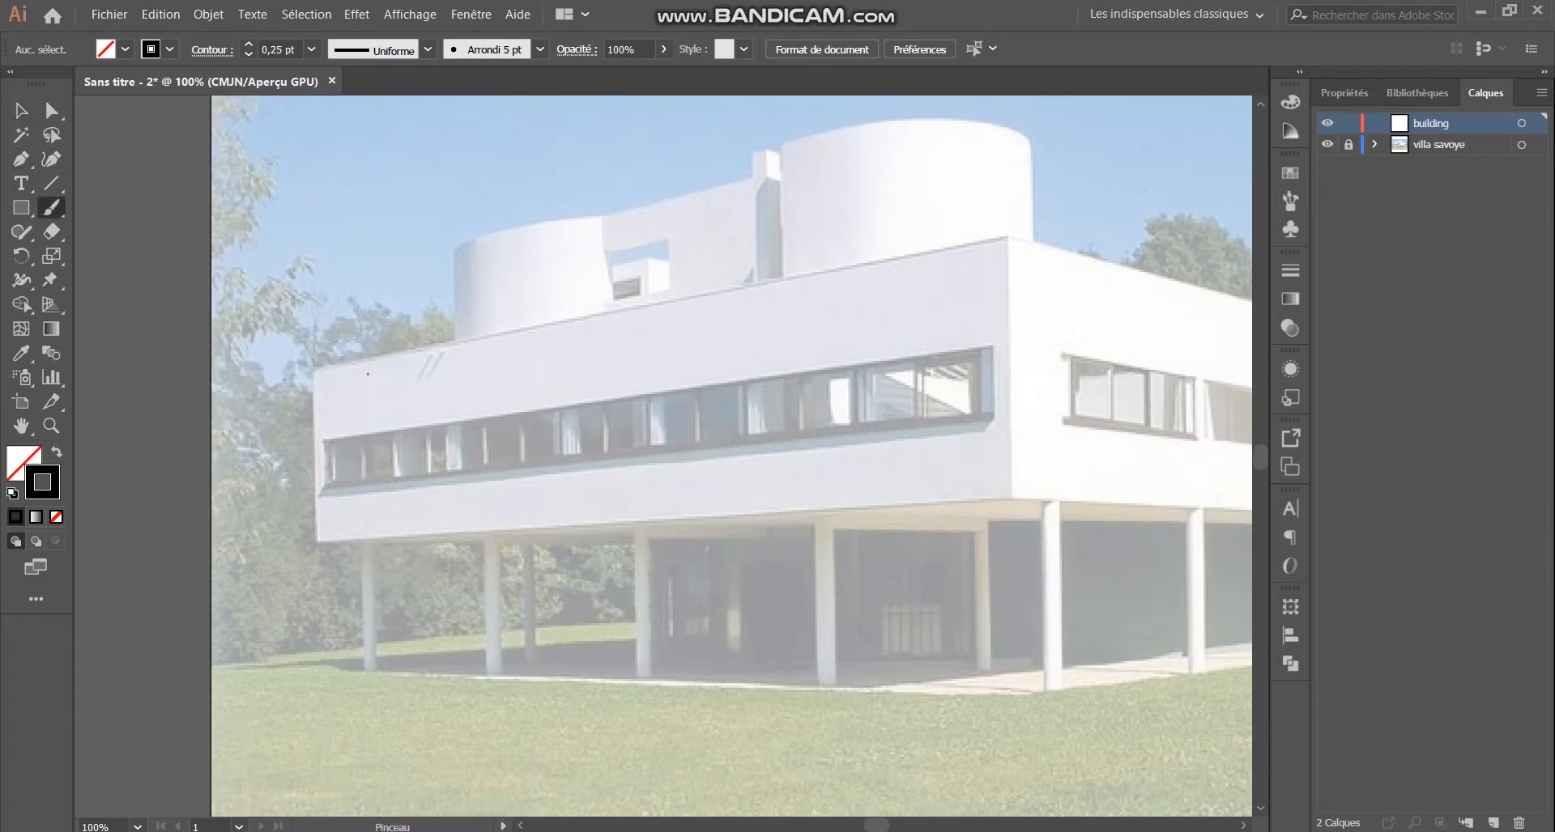
scroll(368, 374, "up", 1)
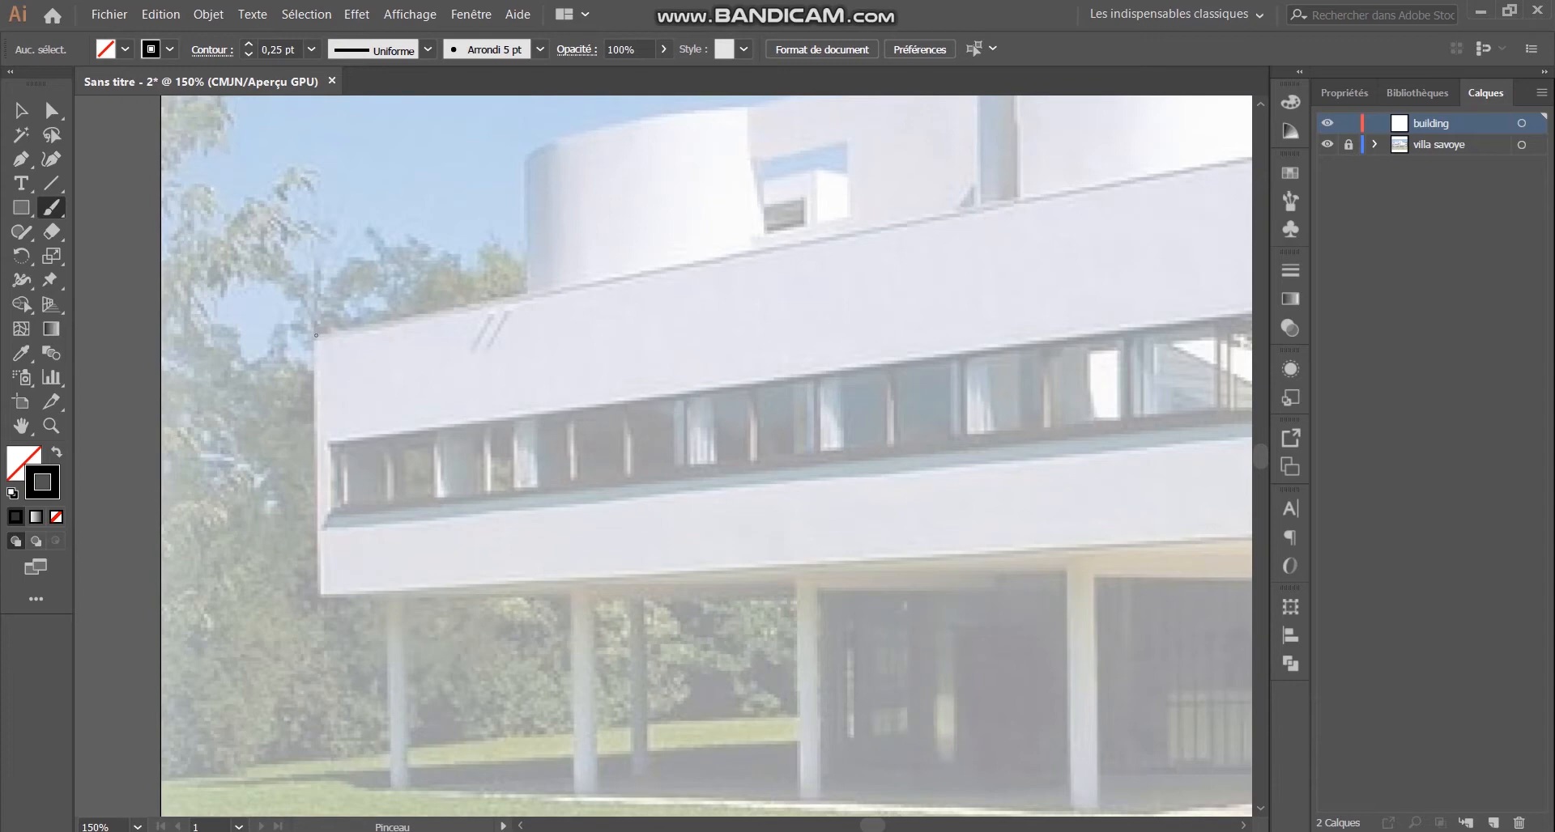
left_click_drag(316, 335, 316, 625)
scroll(253, 458, "down", 1)
scroll(948, 273, "up", 1)
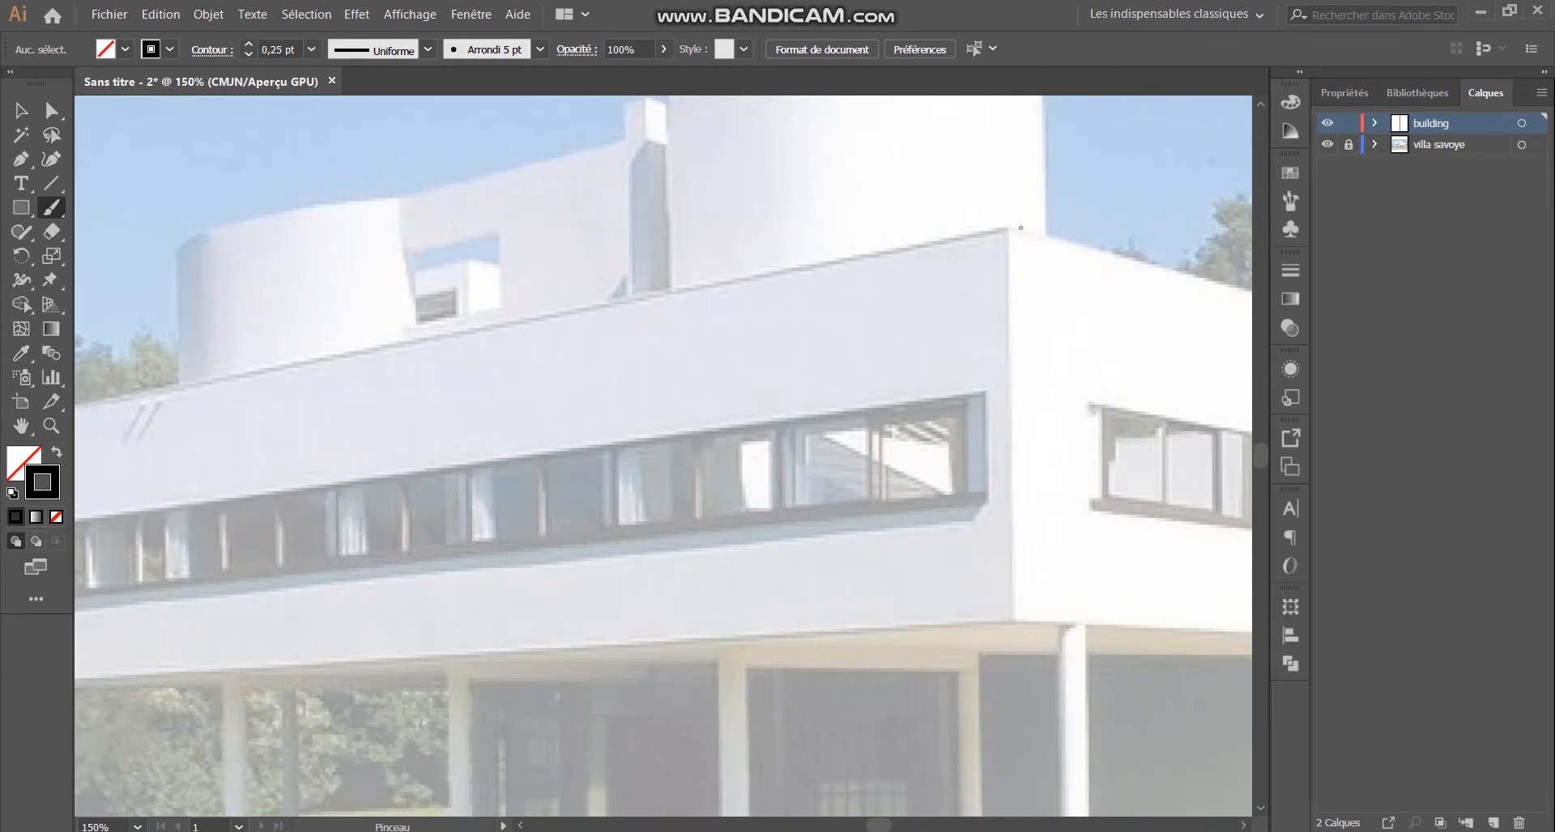
left_click_drag(1008, 211, 1007, 672)
scroll(577, 356, "down", 2)
scroll(1143, 405, "up", 2)
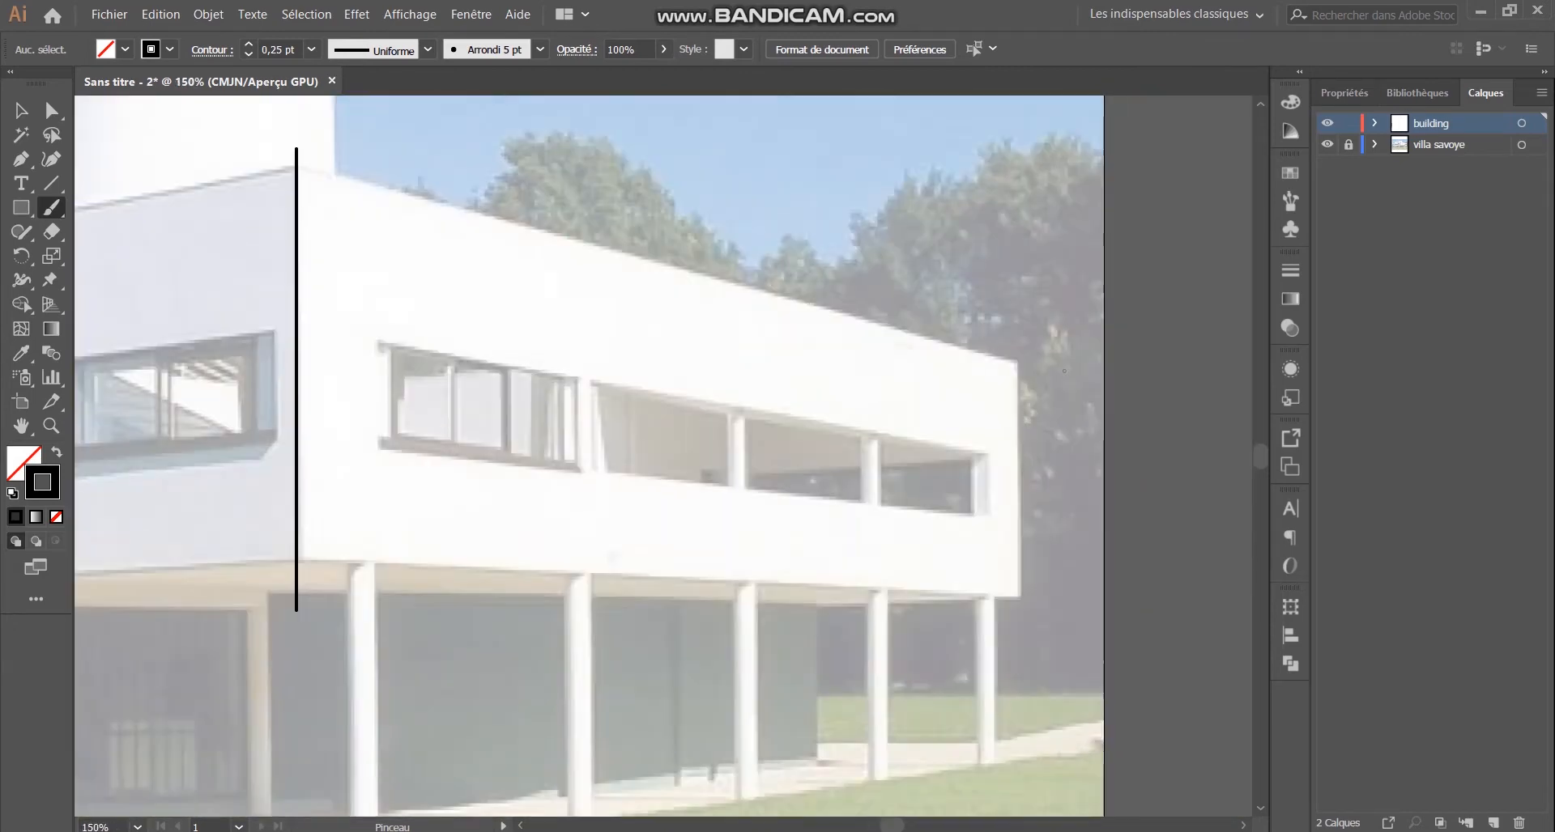
left_click_drag(1016, 349, 1015, 636)
scroll(1039, 429, "up", 1)
scroll(1102, 502, "up", 1)
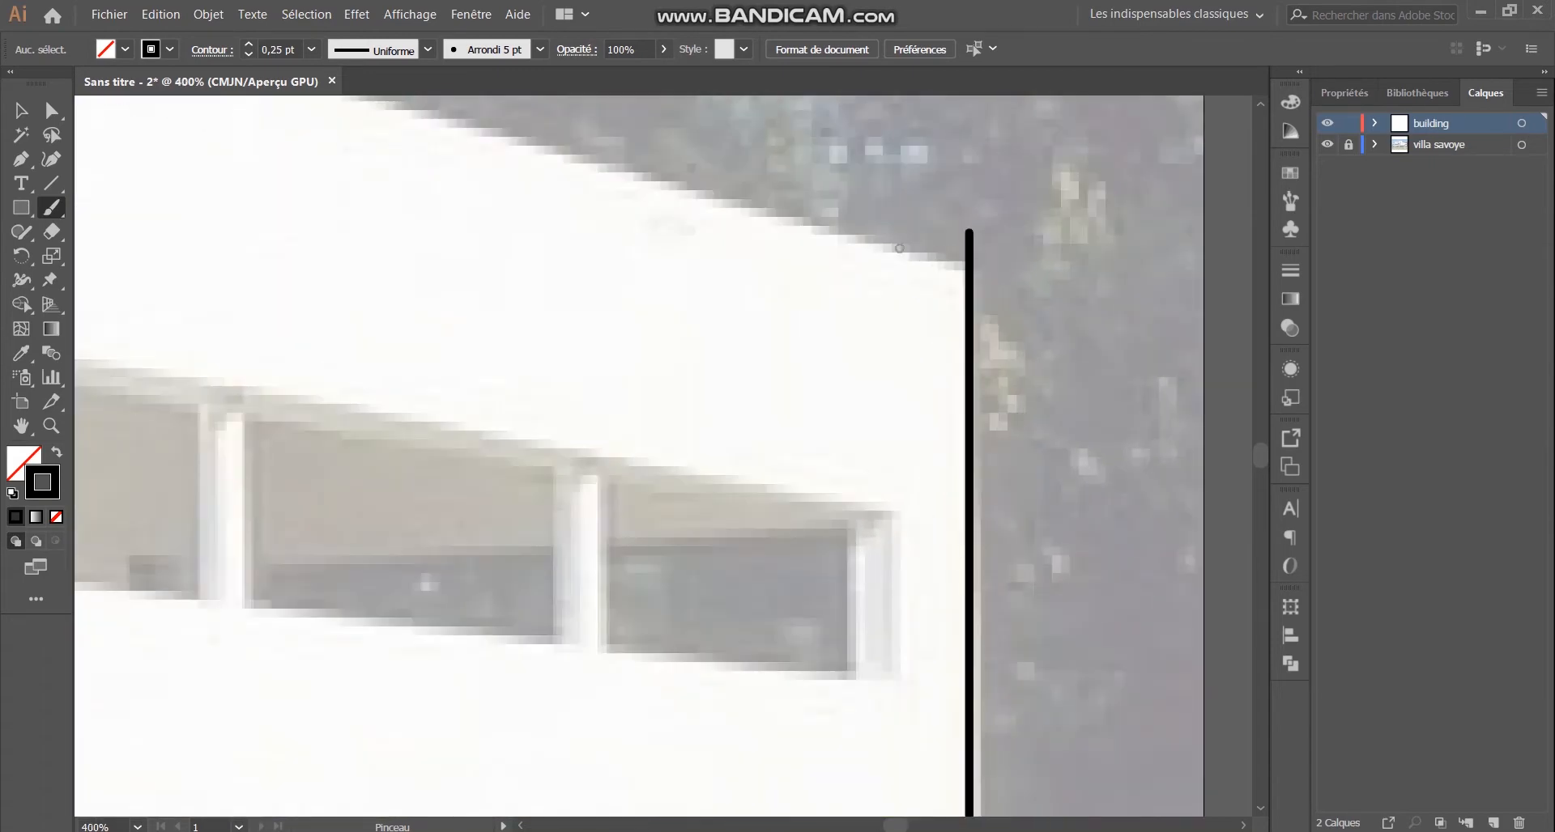
Step: Nudge the far-left vertical line slightly to align it with the facade's edge
scroll(1004, 632, "down", 3)
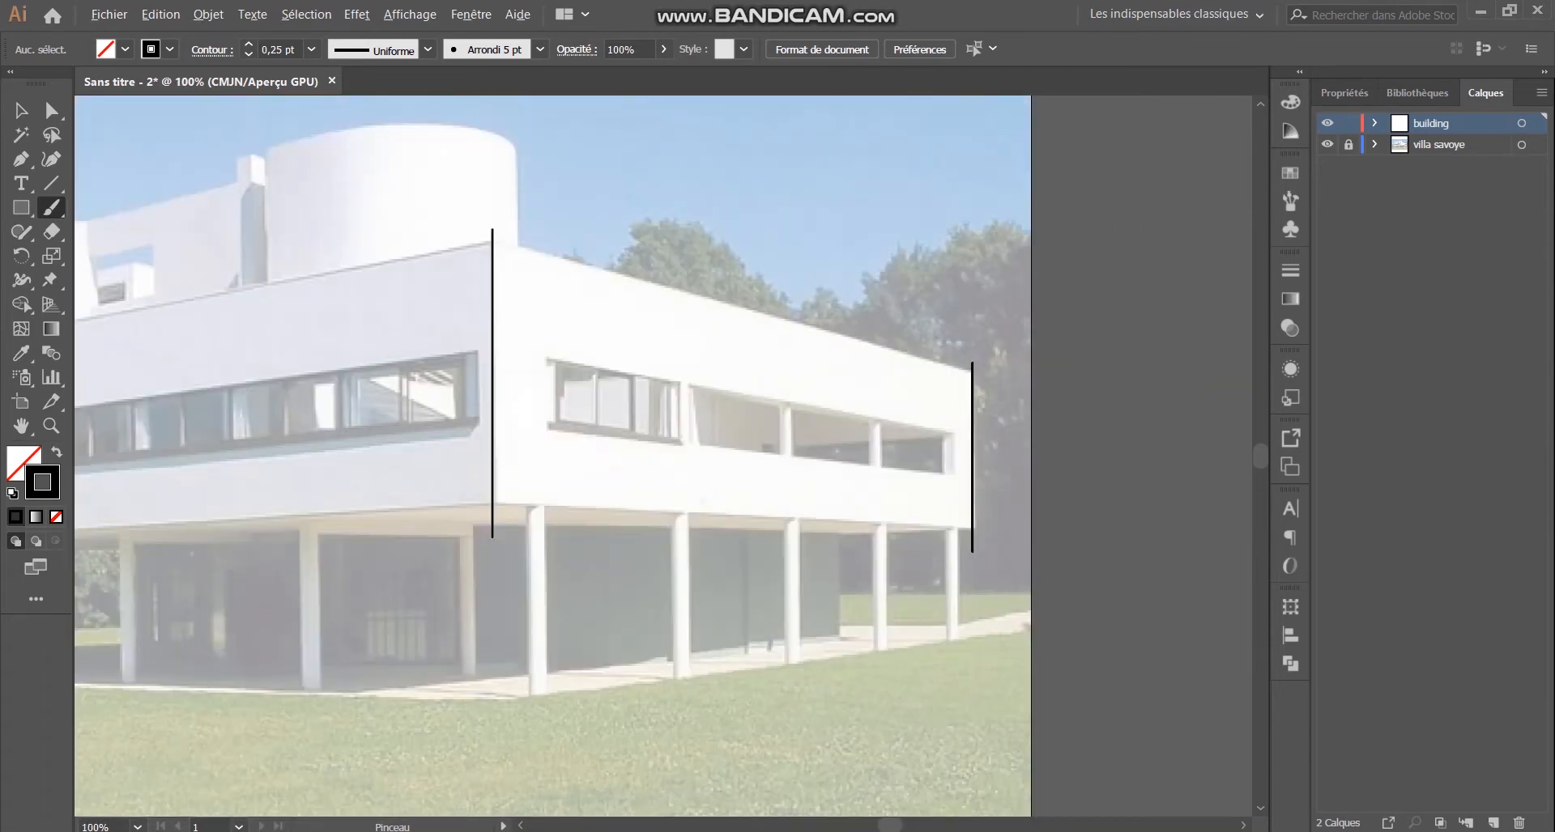
scroll(502, 275, "down", 3)
scroll(292, 348, "up", 4)
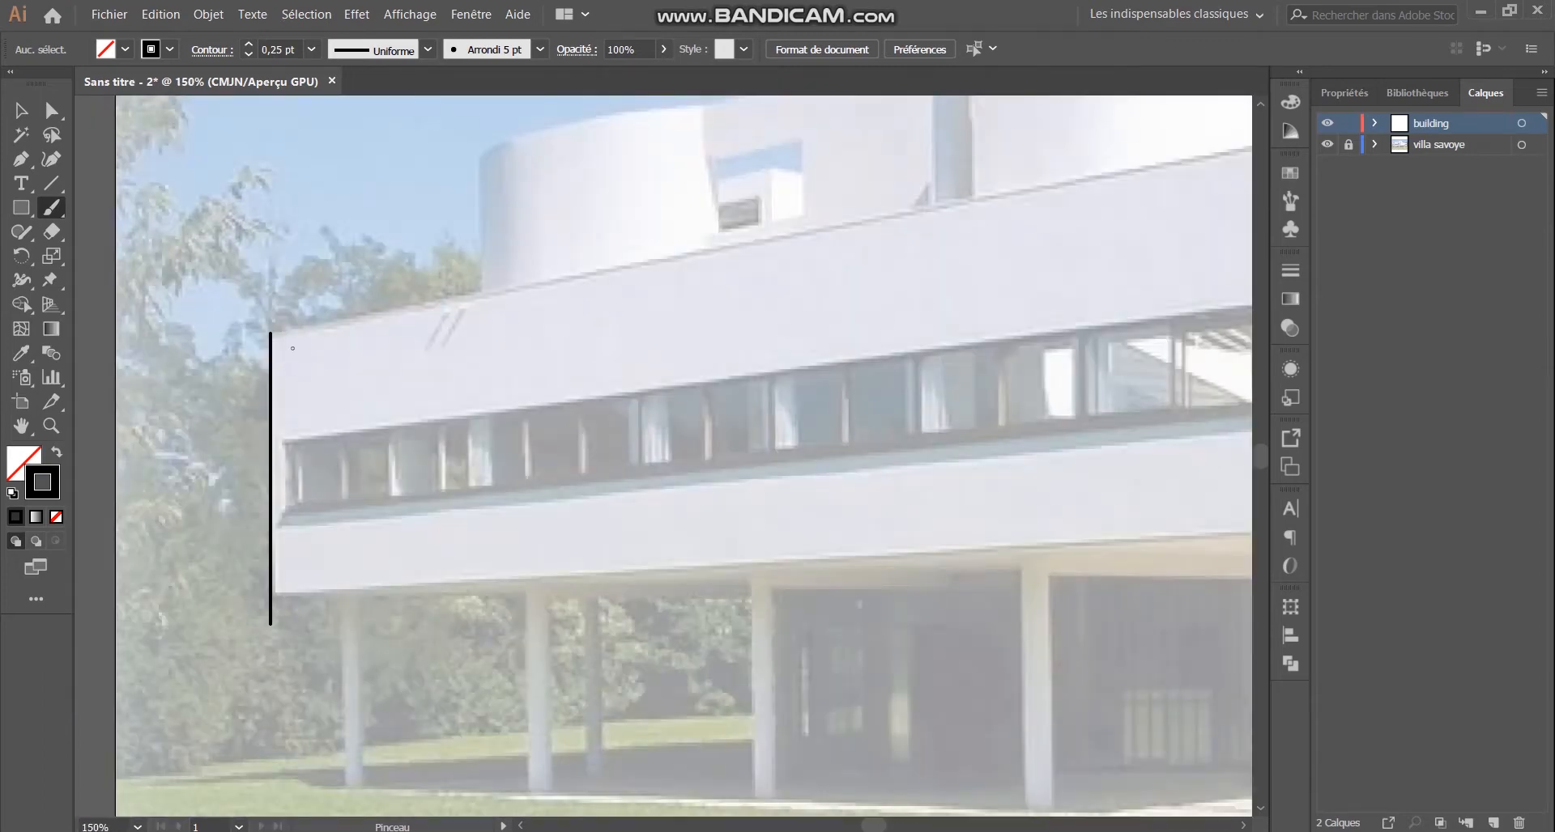
left_click(21, 110)
left_click_drag(271, 370, 275, 362)
left_click(429, 395)
scroll(430, 395, "down", 2)
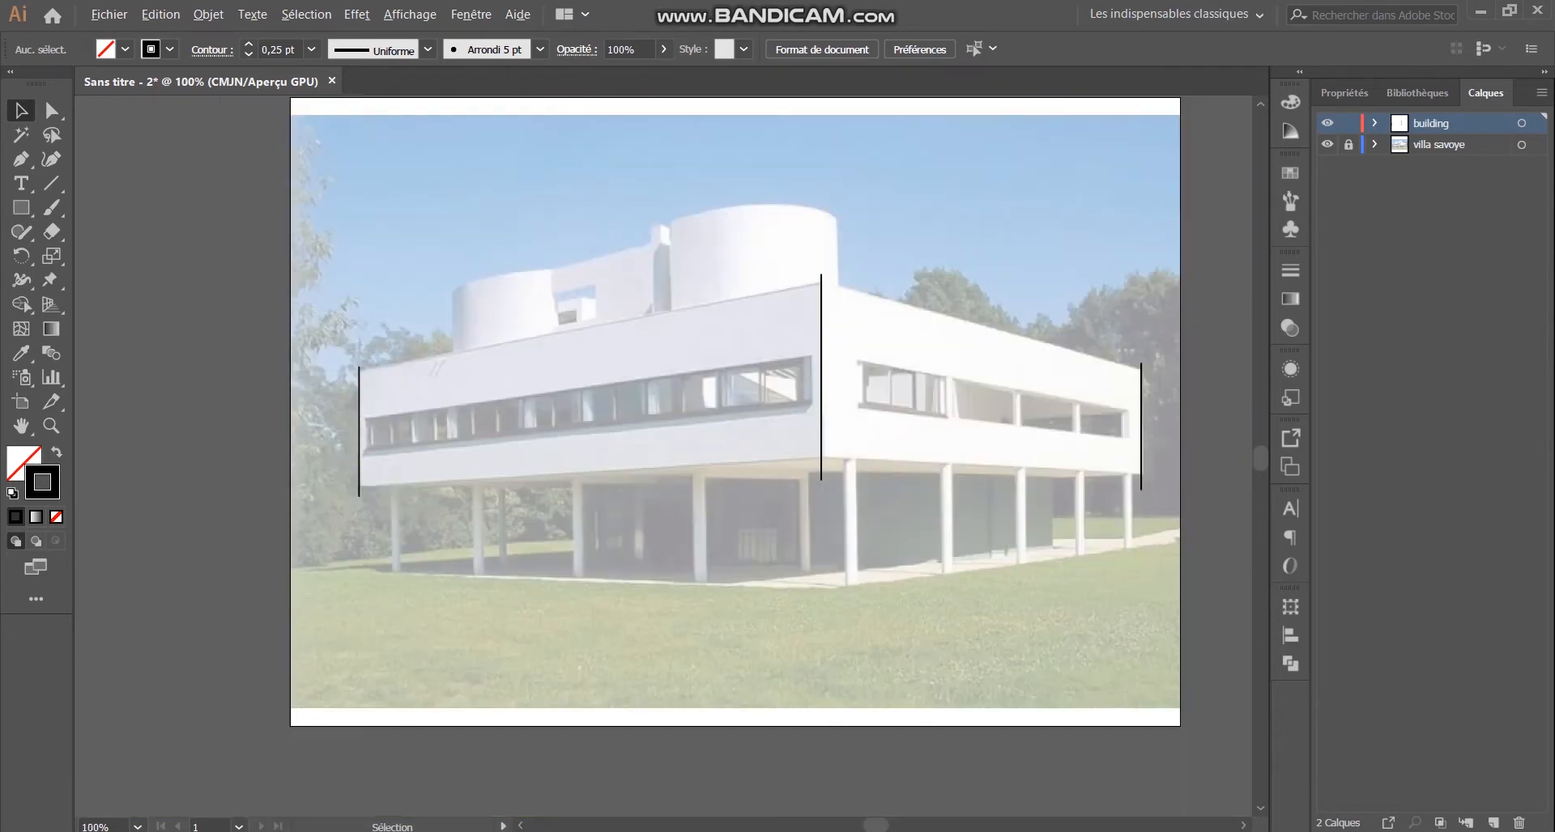
Step: Trace the curved tops of the small and large roof cylinders with the Paintbrush
scroll(804, 260, "up", 1)
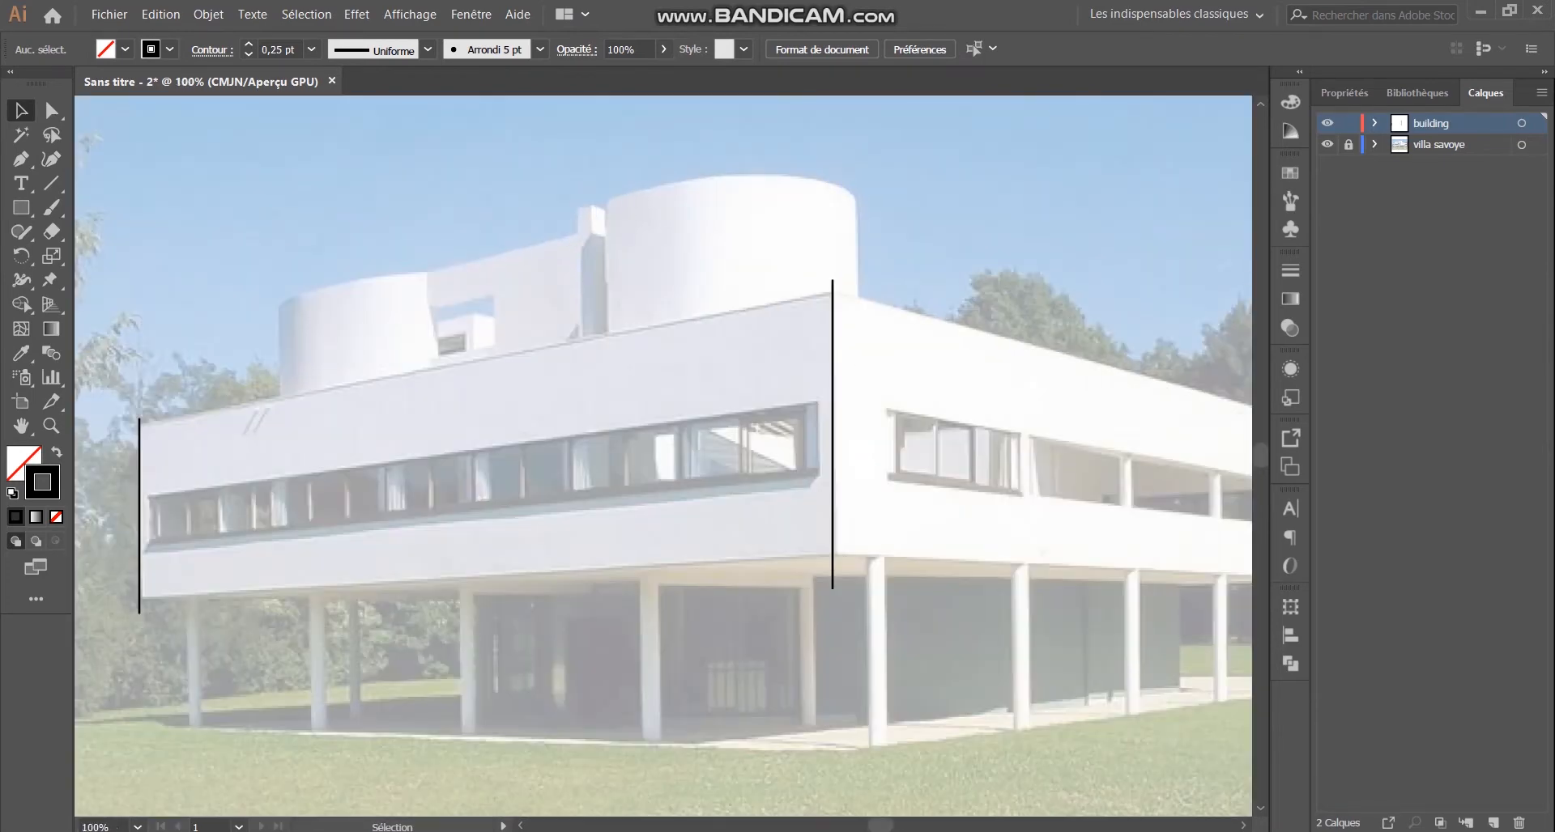
scroll(295, 260, "up", 1)
key("b")
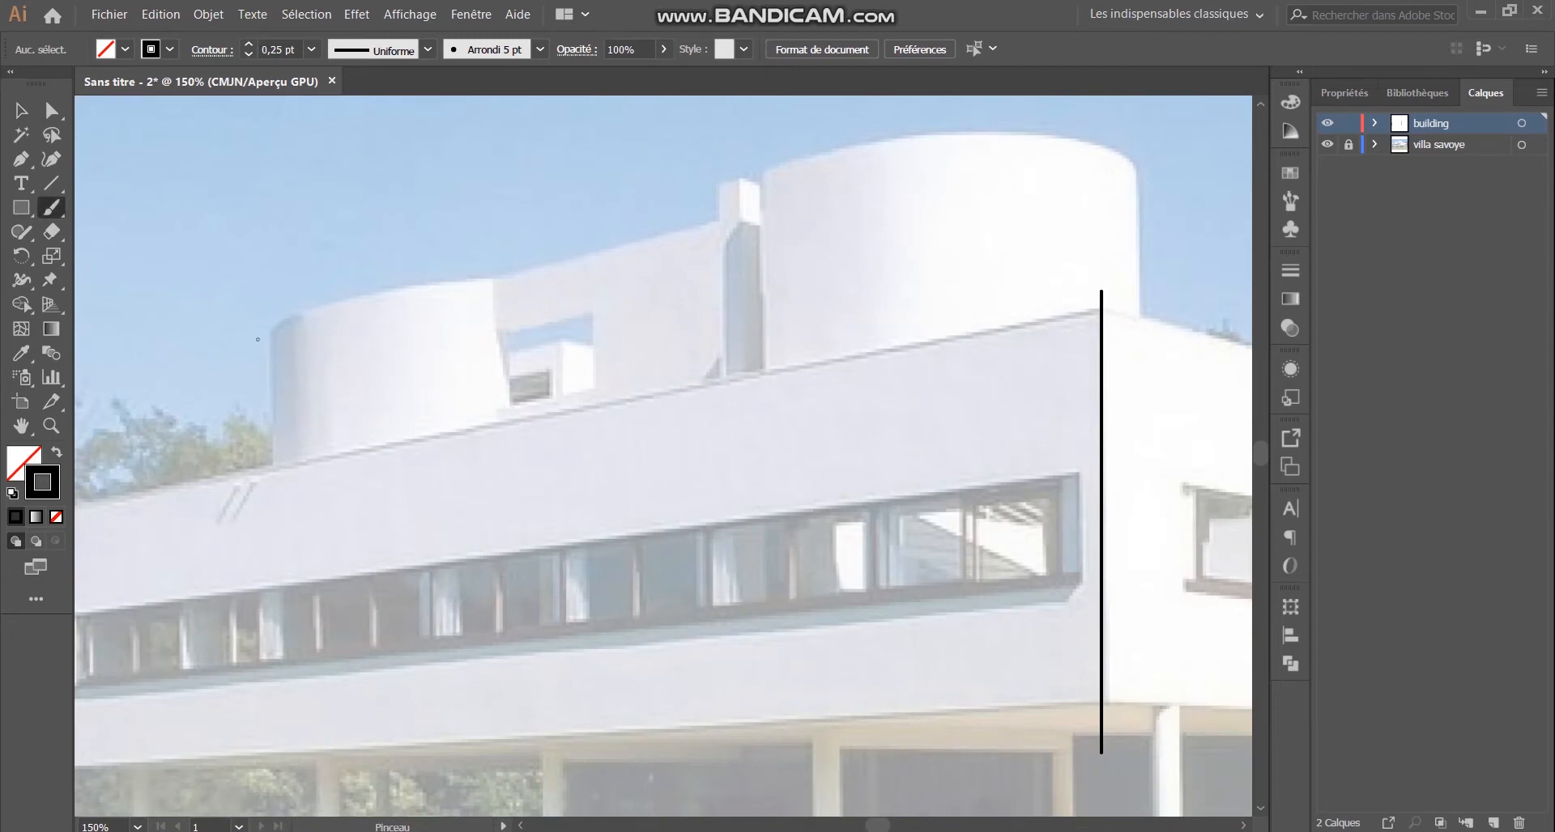
mouse_move(268, 335)
left_mouse_down()
mouse_move(343, 301)
mouse_move(504, 278)
left_mouse_up()
scroll(296, 326, "down", 1)
scroll(927, 182, "up", 2)
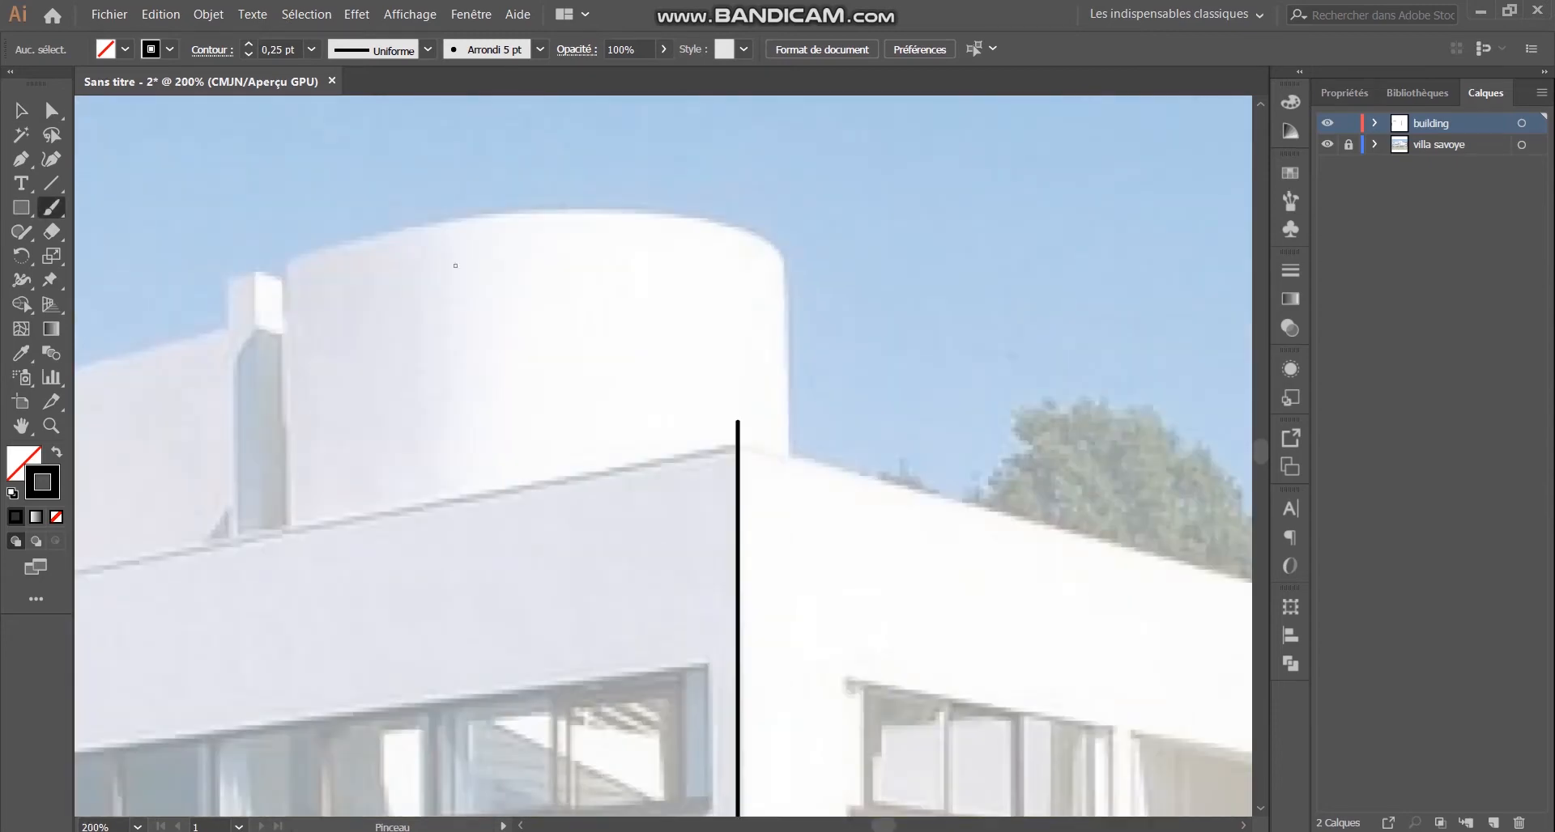
mouse_move(282, 270)
left_mouse_down()
mouse_move(562, 209)
mouse_move(683, 215)
mouse_move(826, 264)
left_mouse_up()
scroll(442, 344, "down", 4)
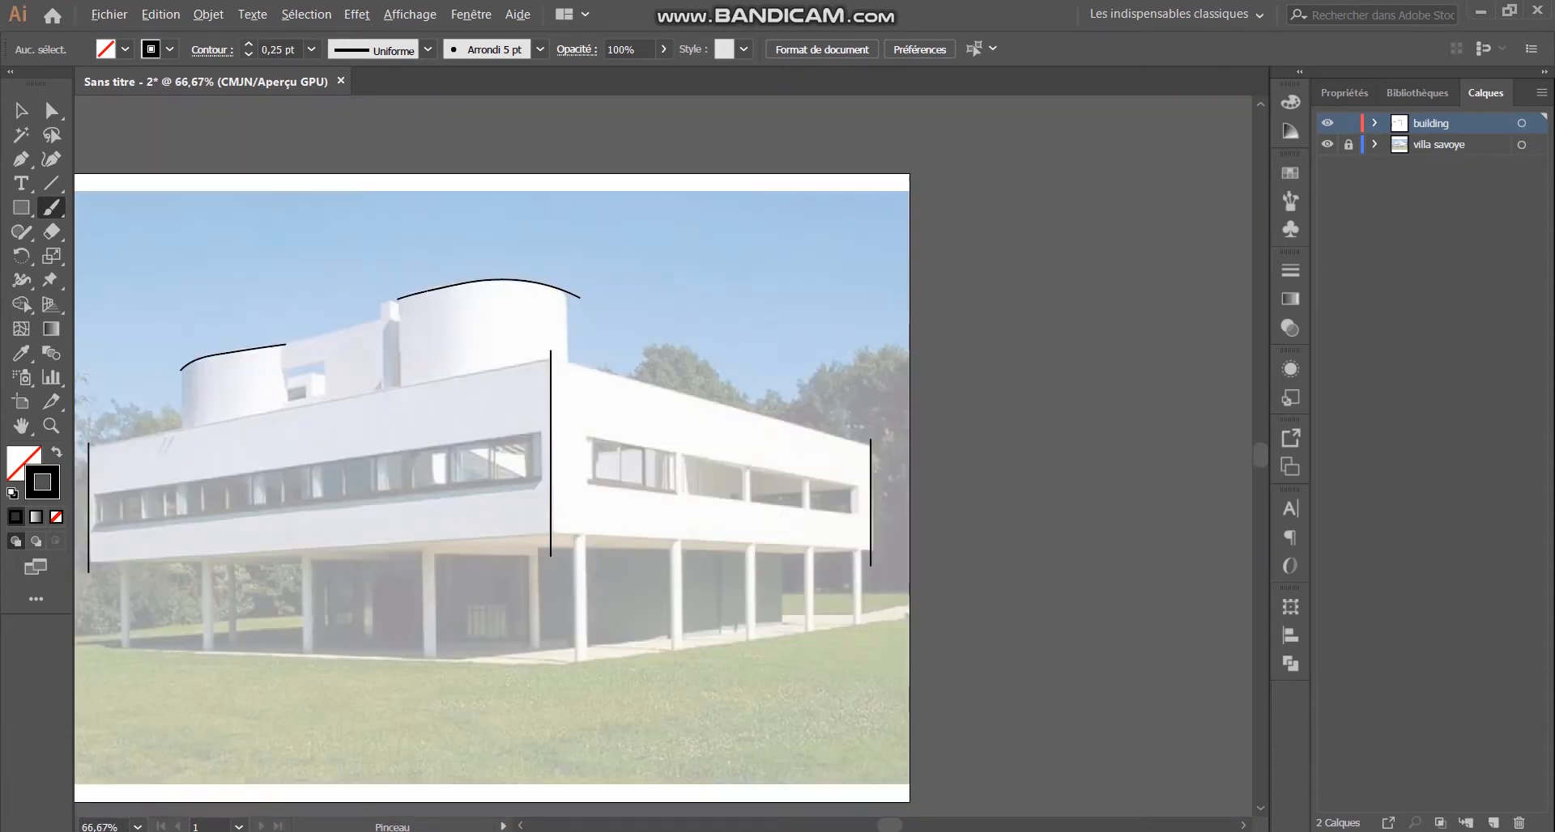
Step: Paint a straight stroke along the left facade's top edge, extending slightly past the far-left edge and the front corner
scroll(1077, 740, "up", 1)
scroll(682, 483, "up", 1)
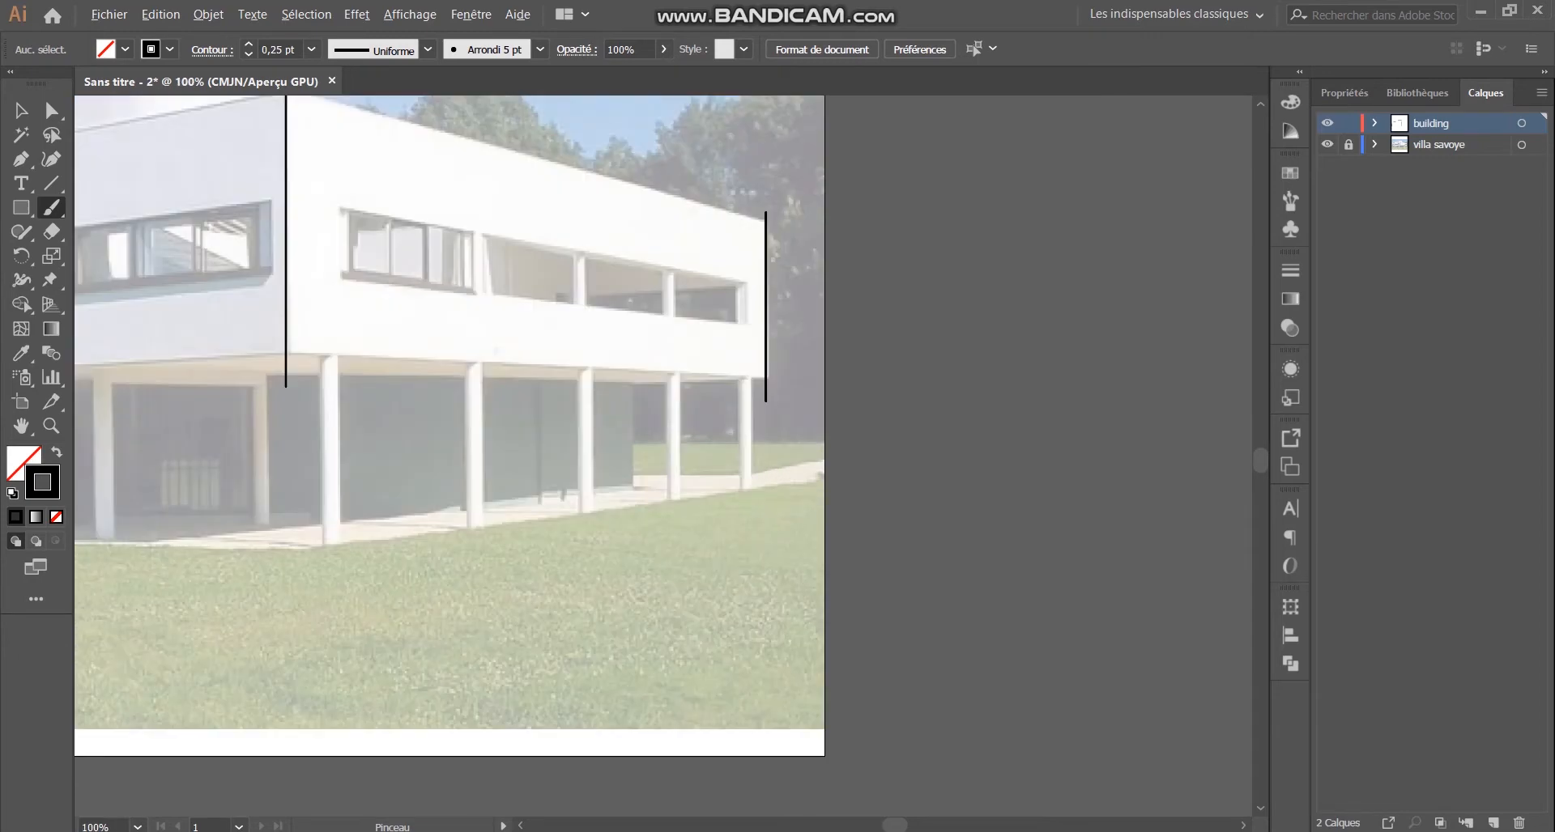
scroll(788, 413, "down", 1)
scroll(361, 396, "down", 1)
scroll(134, 449, "up", 1)
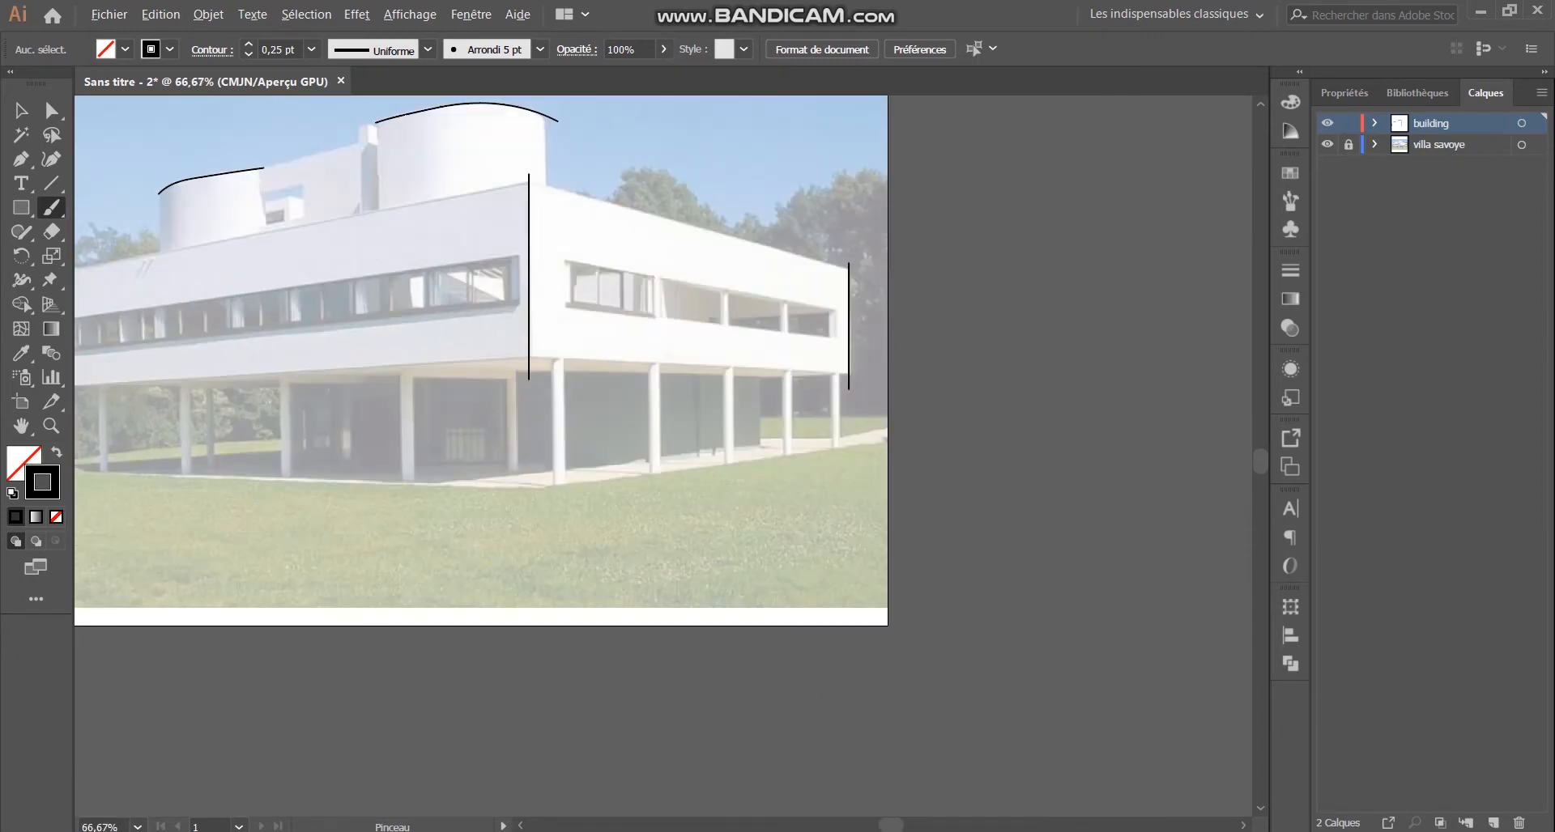
scroll(268, 161, "up", 1)
scroll(452, 250, "down", 2)
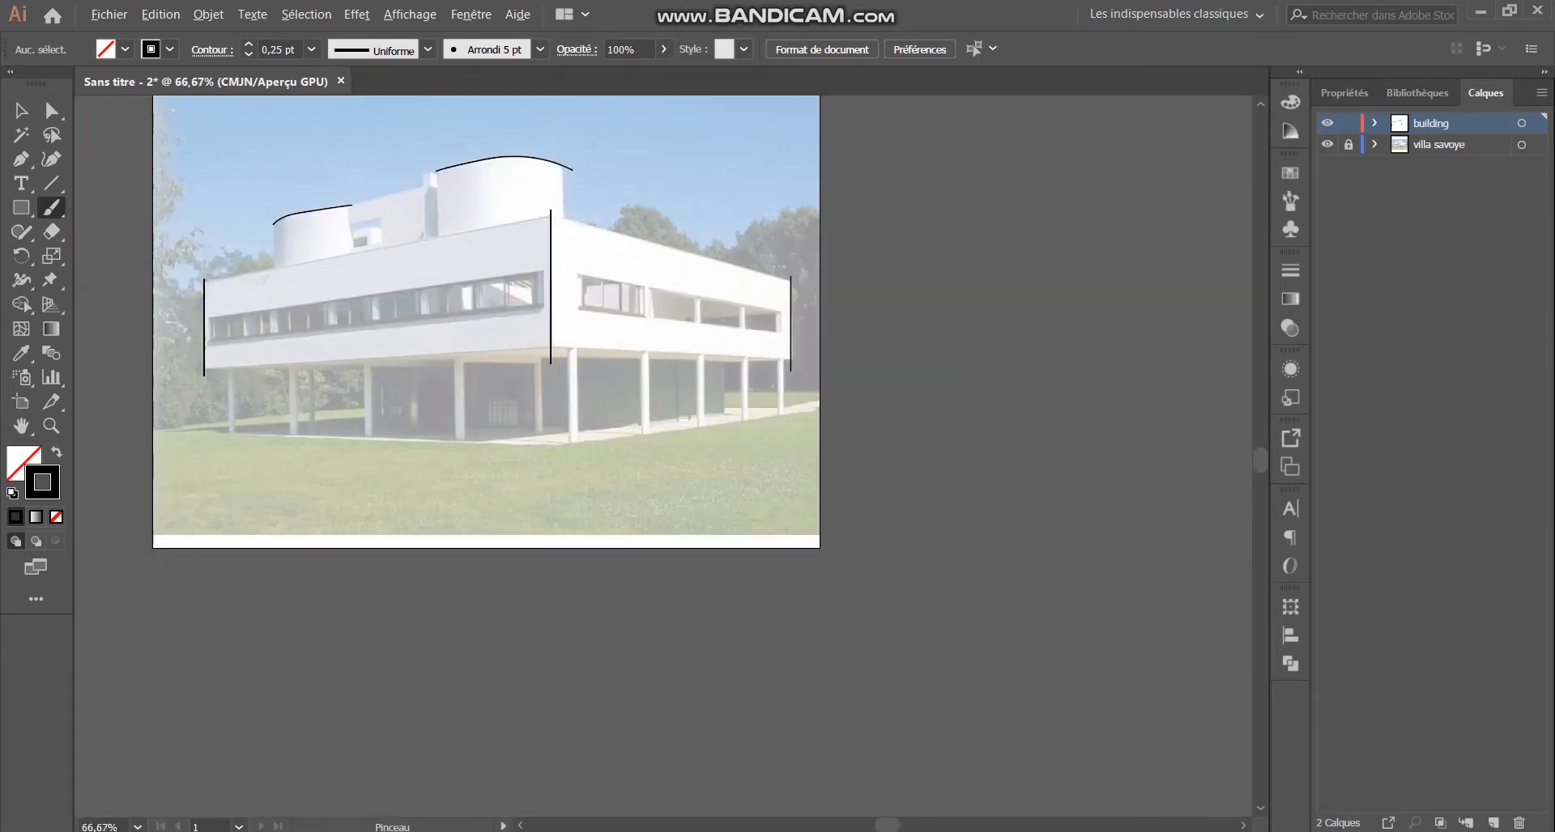
scroll(244, 269, "up", 1)
scroll(205, 290, "up", 1)
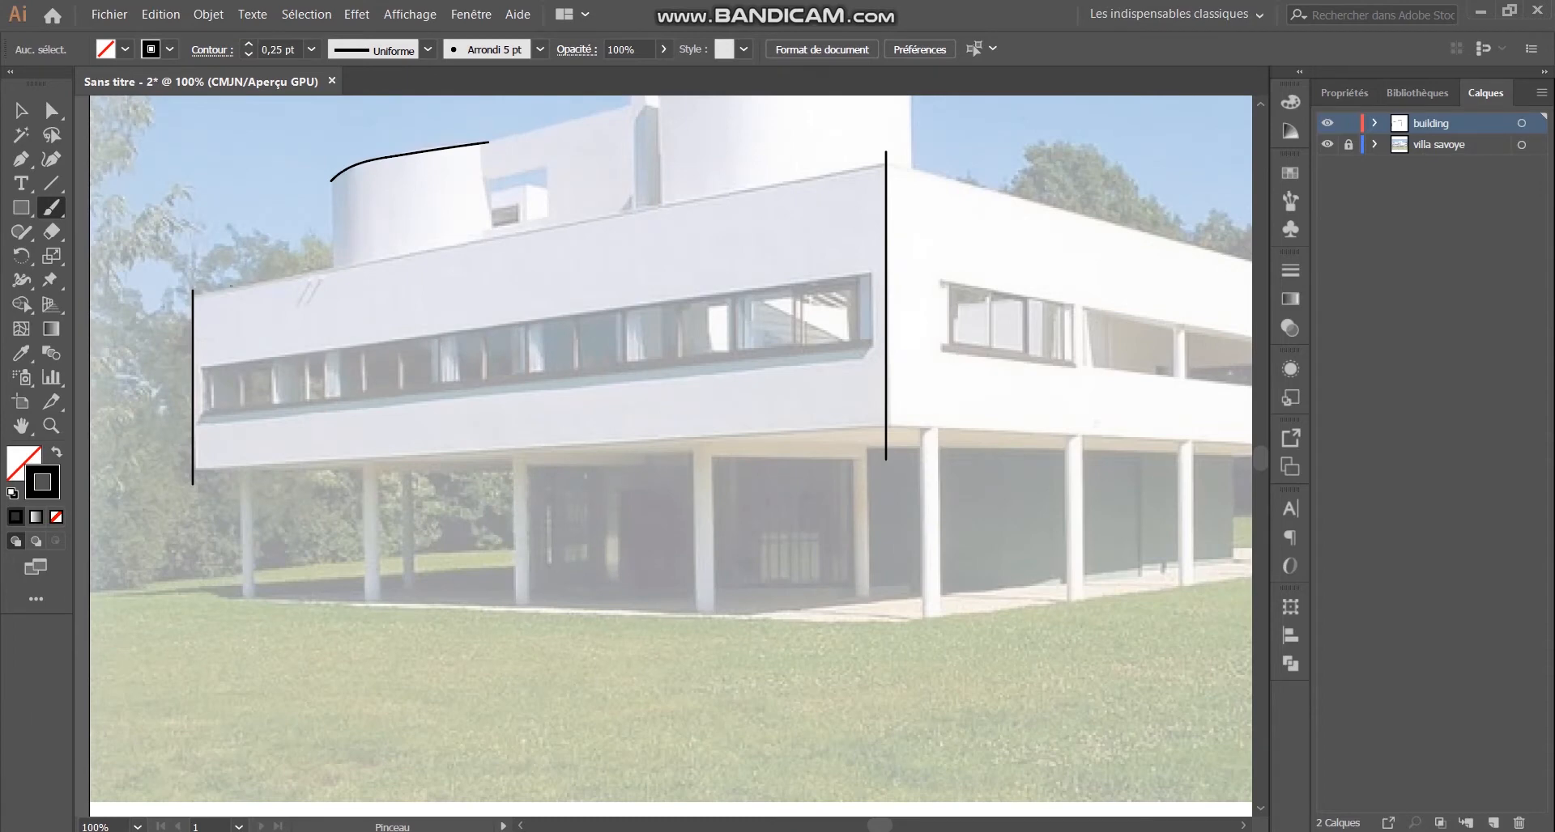
left_click_drag(182, 300, 911, 161)
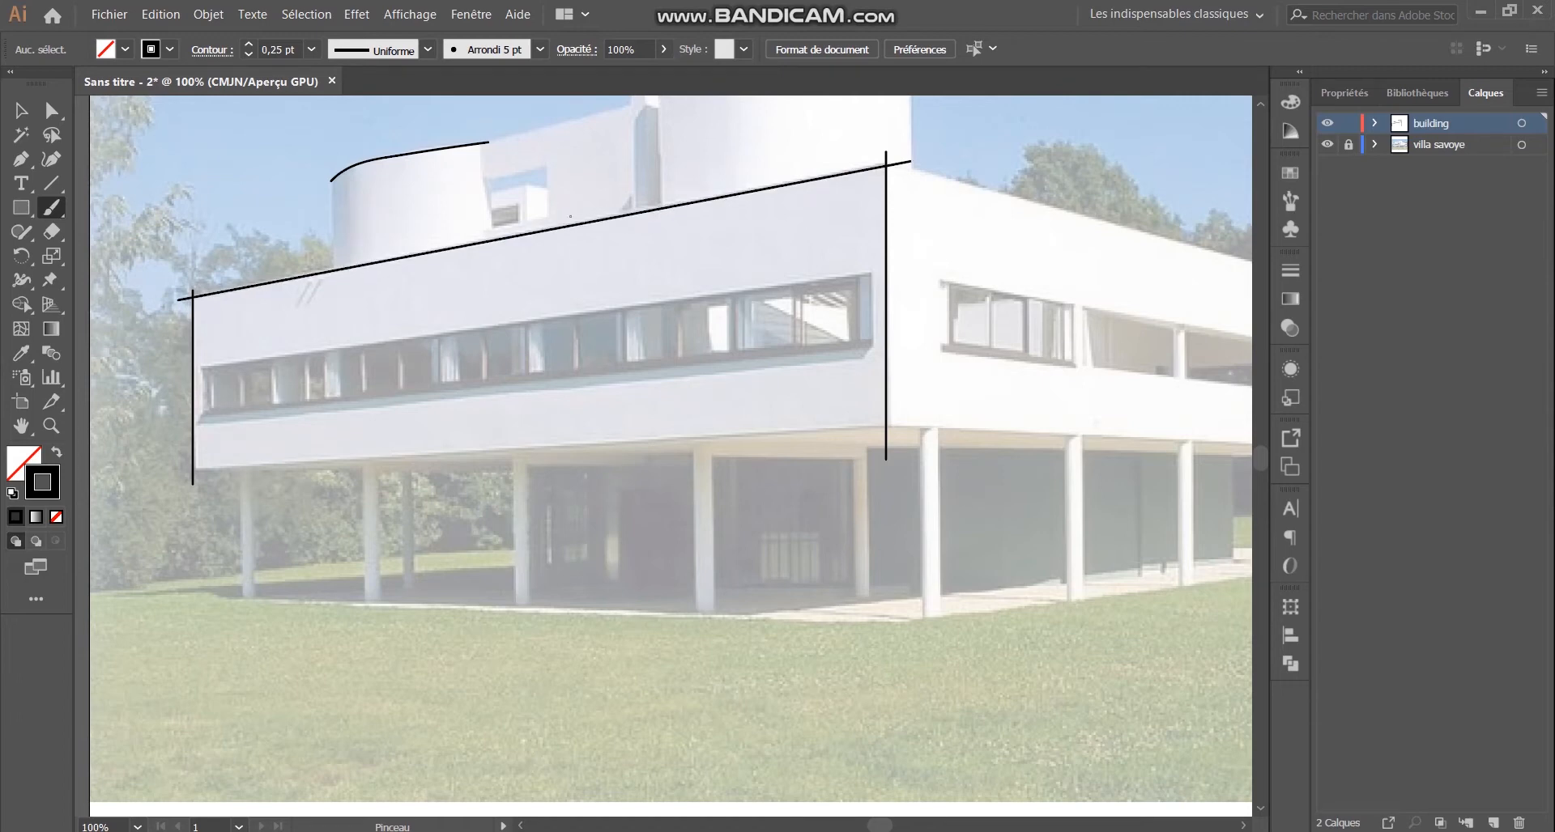
left_click(22, 111)
left_click(51, 208)
scroll(862, 549, "down", 1)
scroll(749, 394, "up", 1)
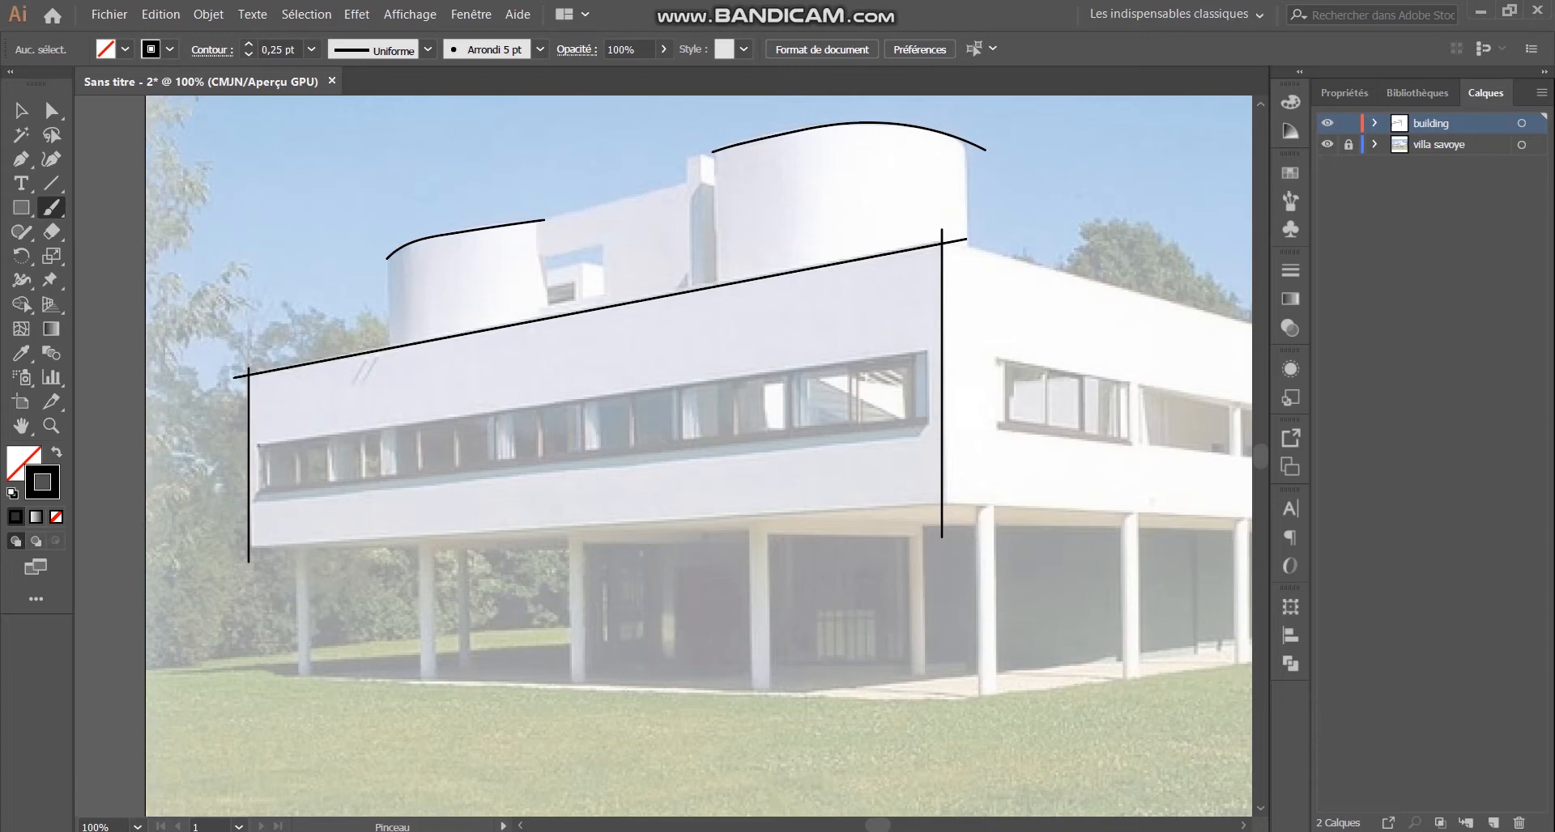
left_click_drag(258, 444, 283, 419)
key("ctrl+z")
left_click_drag(256, 446, 605, 414)
key("ctrl+z")
Step: Paint a straight horizontal stroke across the left facade's ribbon windows and rotate it about its left end to follow their top edge
left_click_drag(258, 444, 1071, 444)
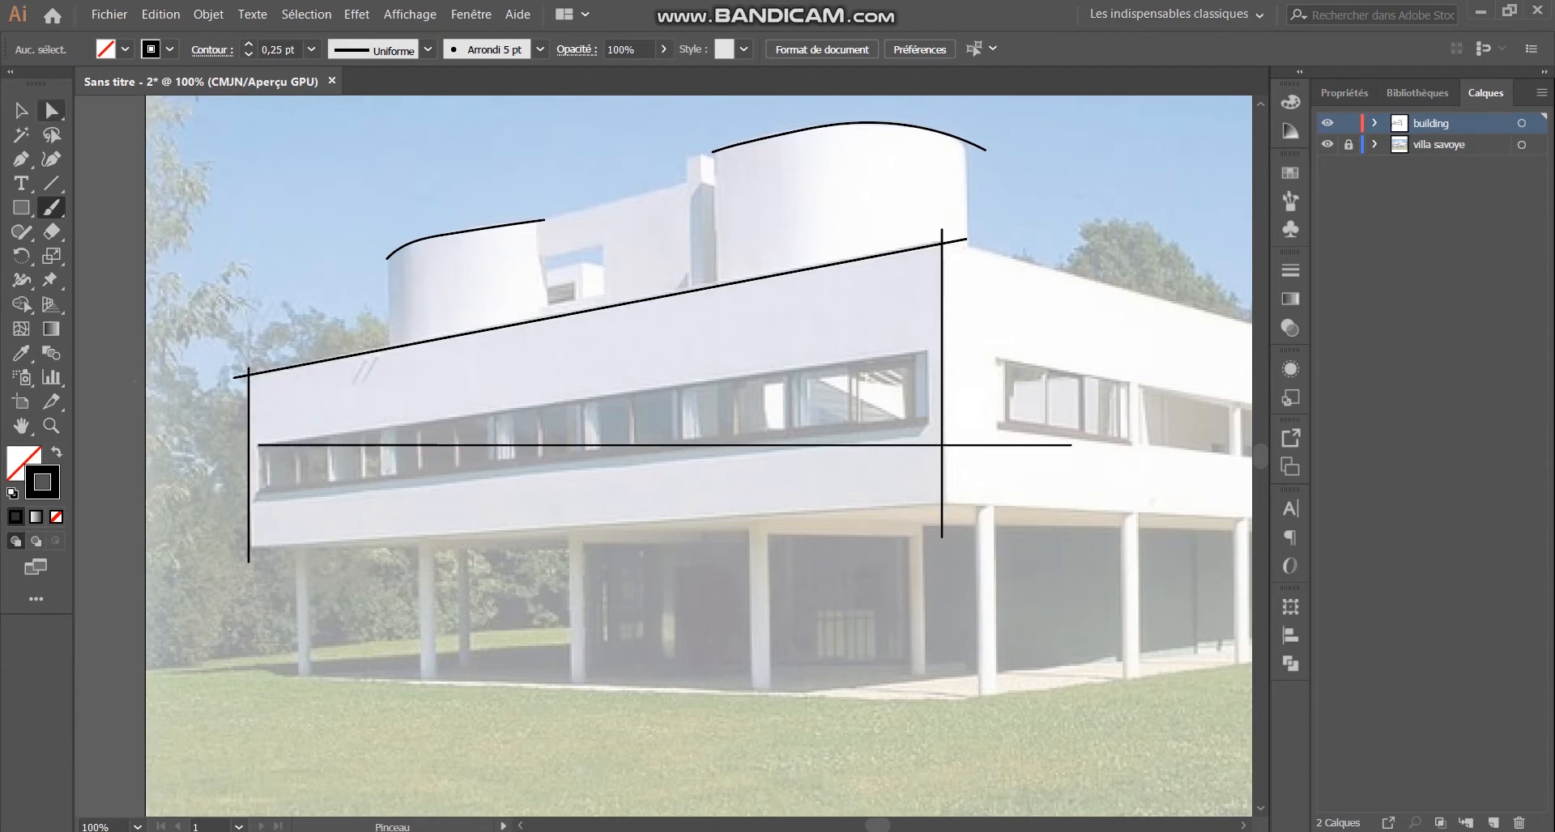
left_click(21, 111)
left_click(519, 446)
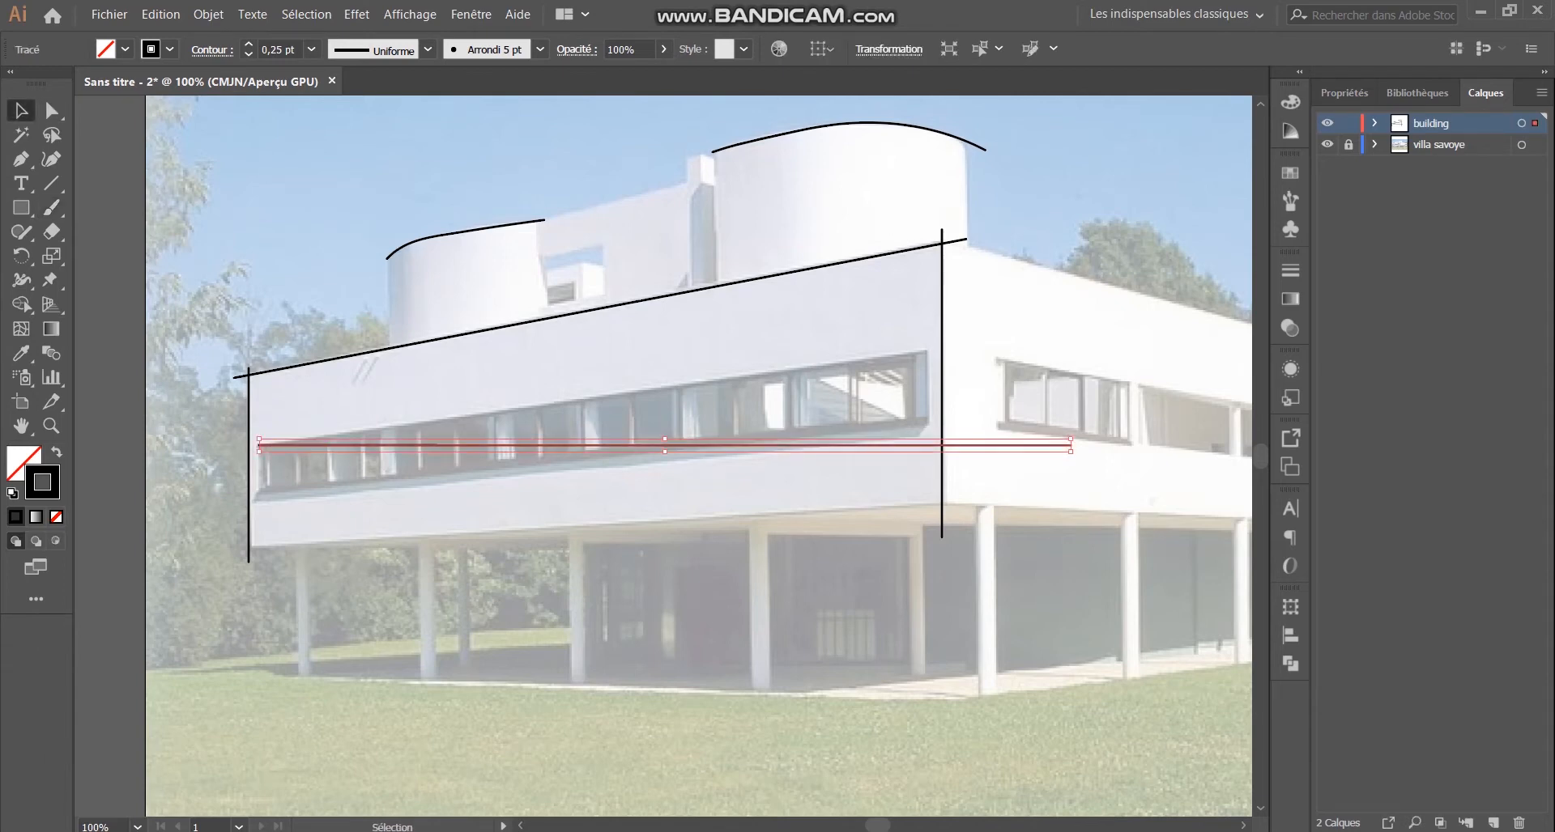
key("r")
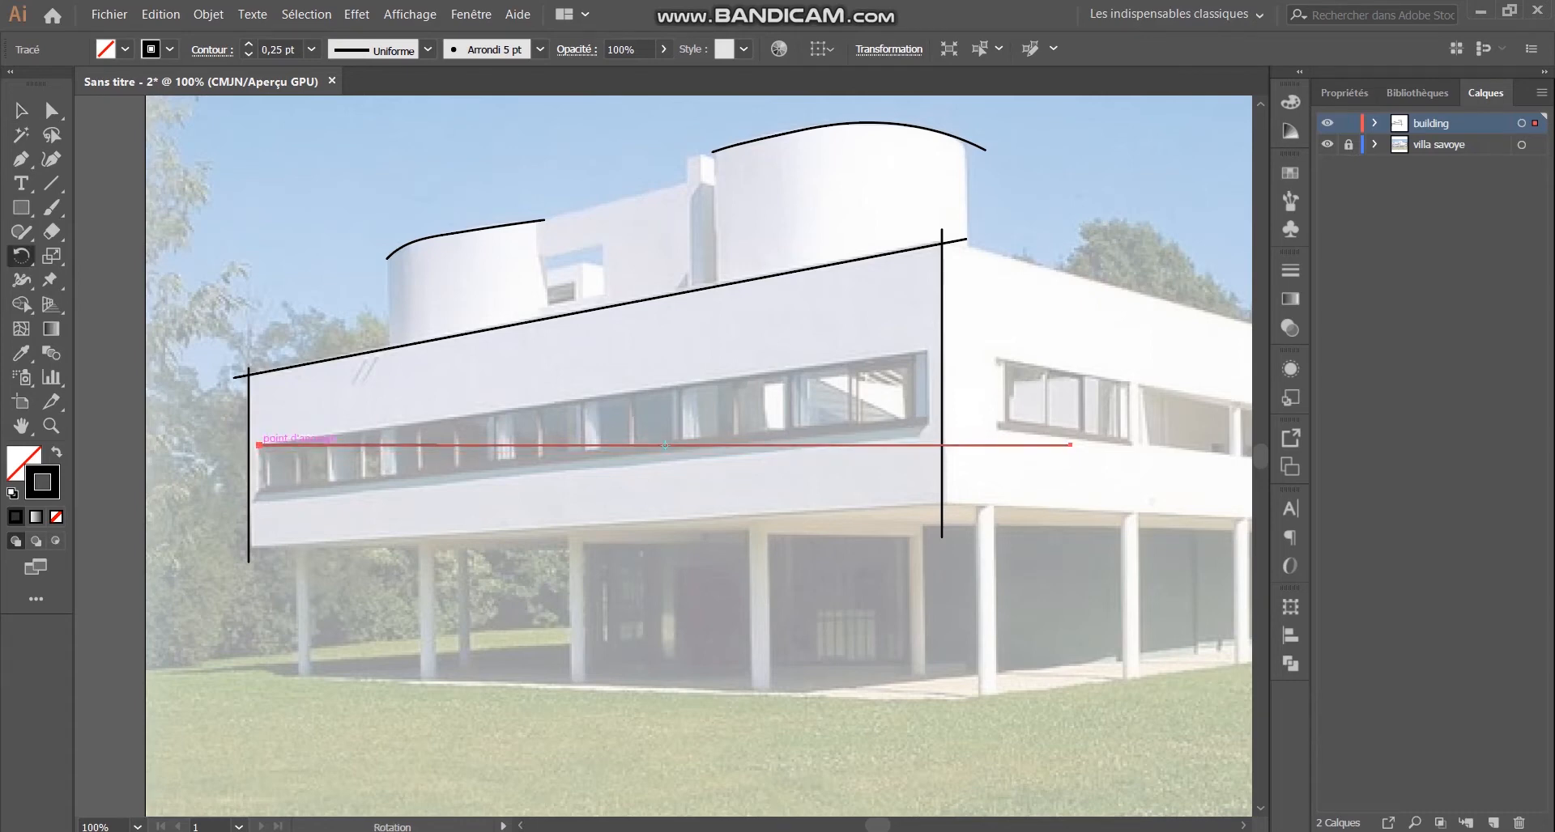
left_click(259, 445)
mouse_move(753, 444)
left_mouse_down()
mouse_move(751, 377)
mouse_move(826, 362)
left_mouse_up()
Step: Shift the ribbon windows' top line slightly left toward the facade's far-left edge
scroll(277, 453, "up", 4)
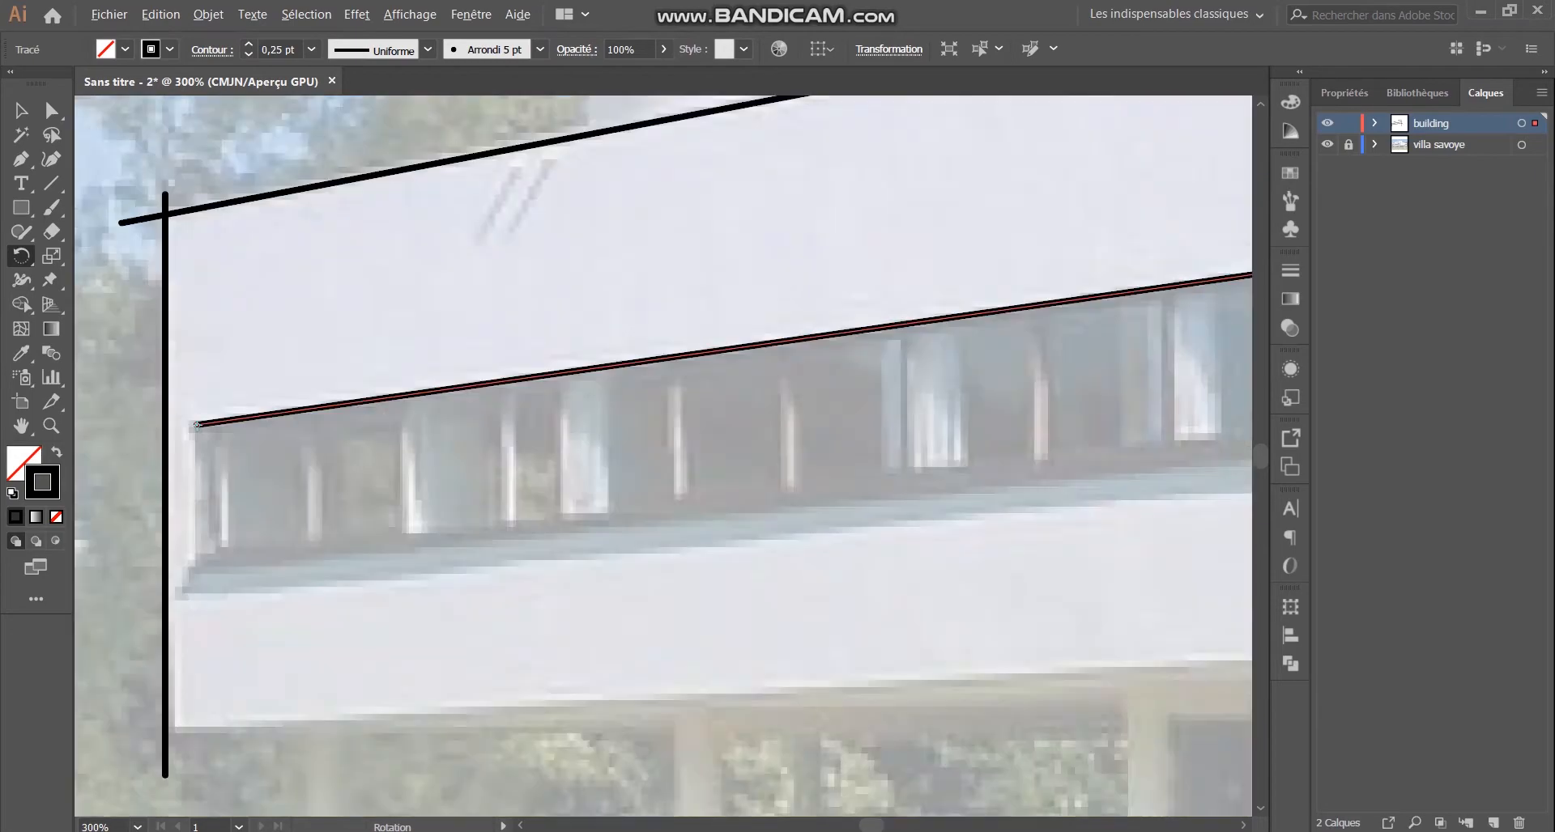
left_click(22, 112)
left_click_drag(204, 420, 175, 425)
scroll(277, 445, "down", 4)
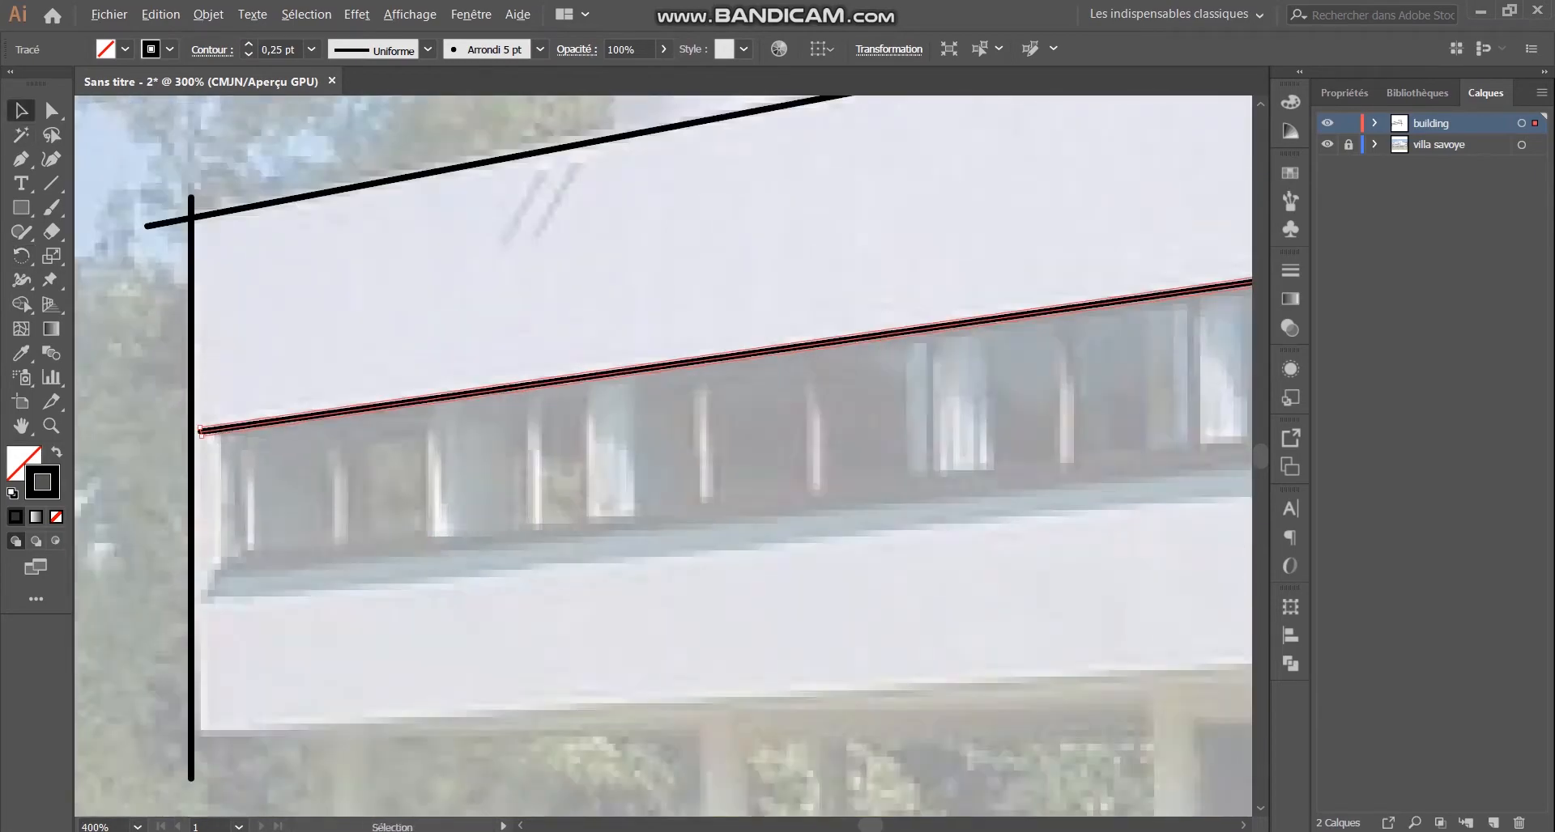
scroll(934, 330, "up", 1)
left_click(934, 331)
scroll(942, 470, "down", 2)
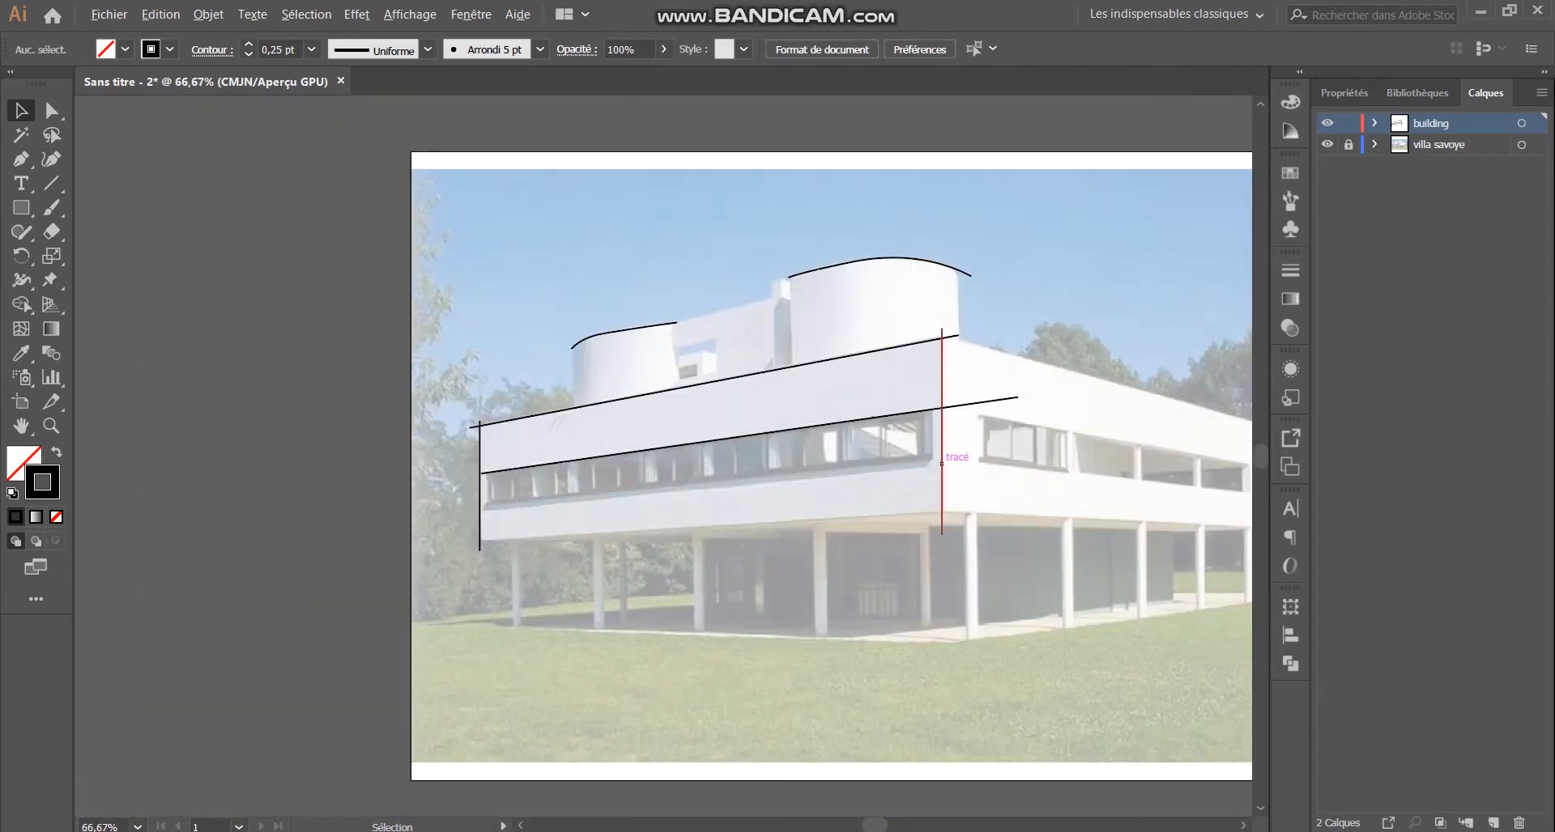
Step: Duplicate the ribbon windows' top line straight down to the left end of their bottom edge
scroll(656, 494, "up", 2)
scroll(656, 494, "down", 1)
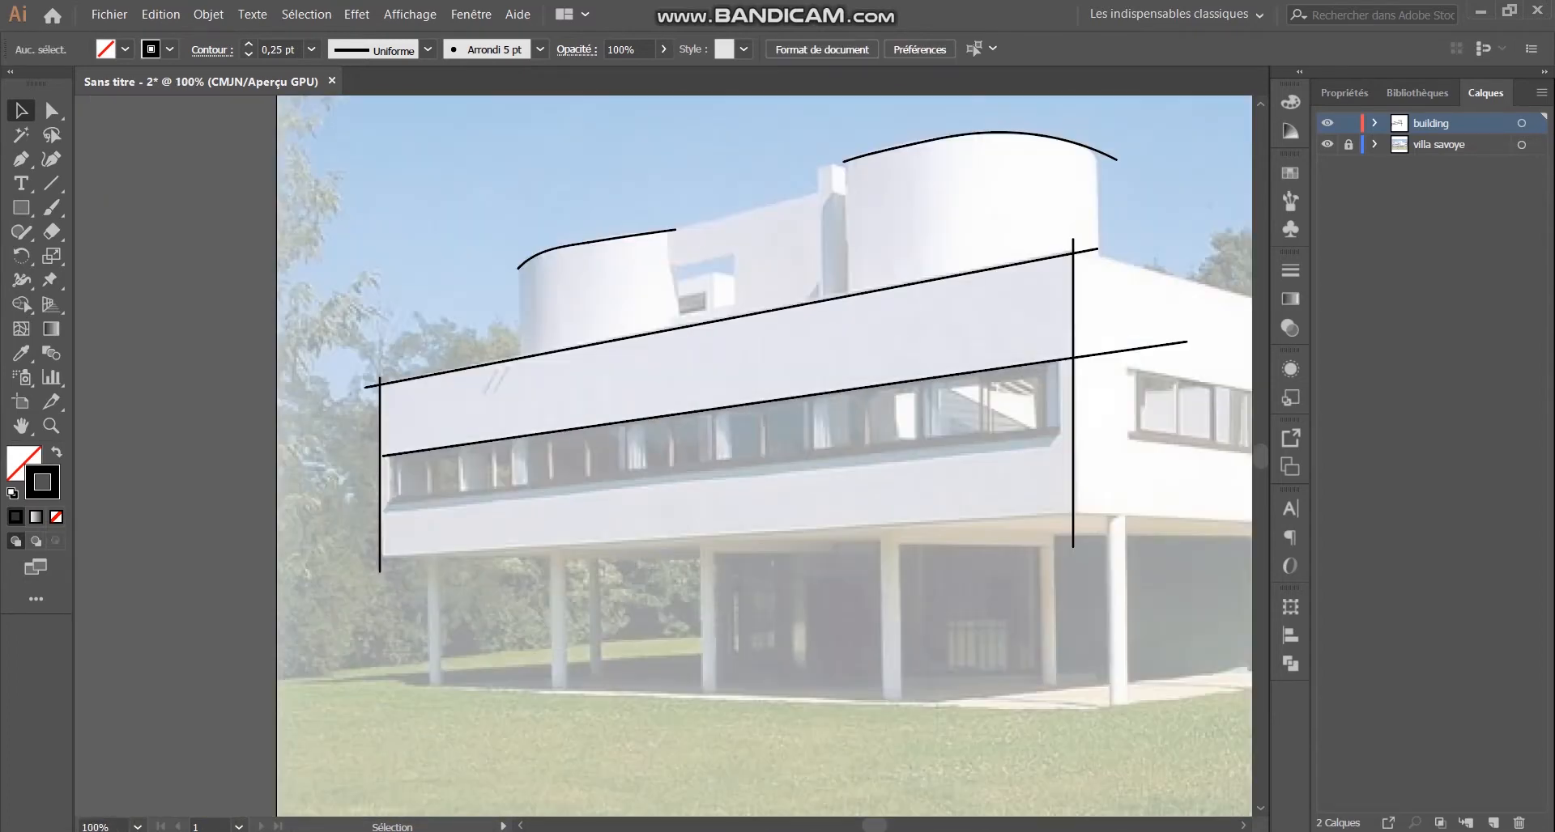
scroll(700, 465, "up", 1)
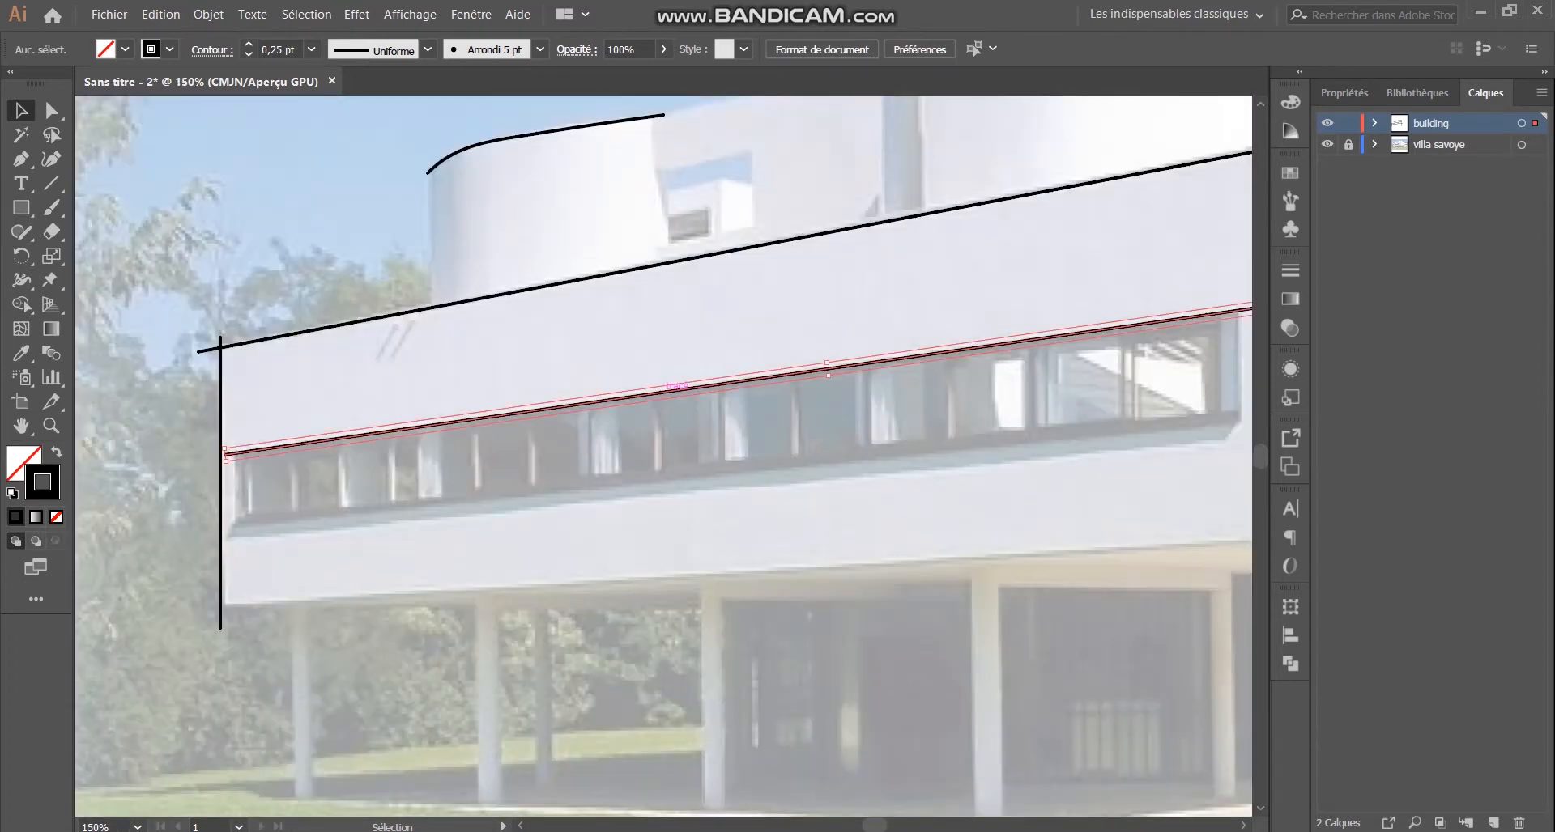
left_click(663, 392)
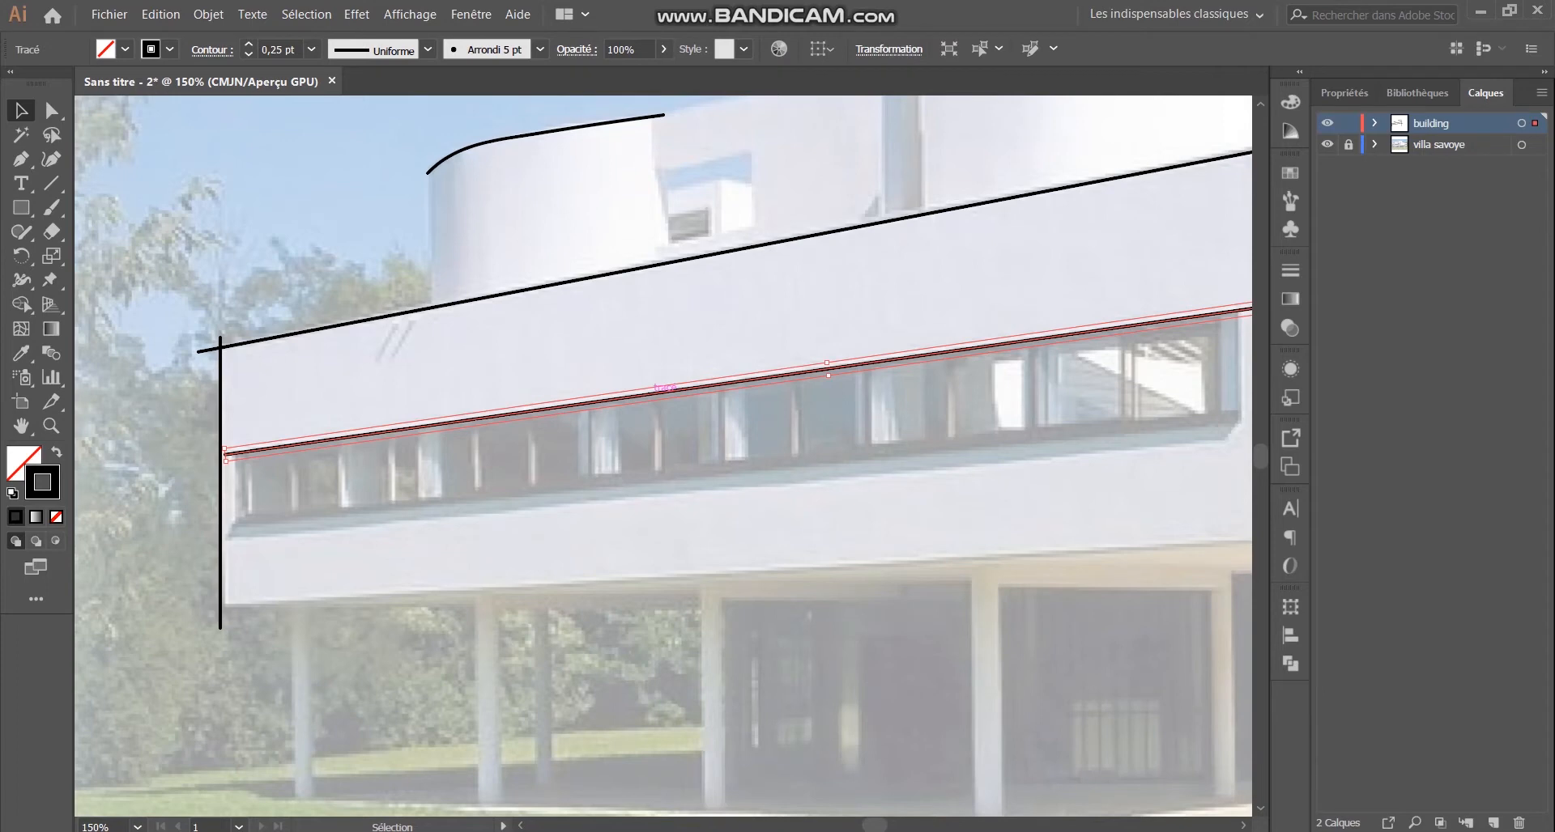
left_click_drag(662, 392, 673, 462)
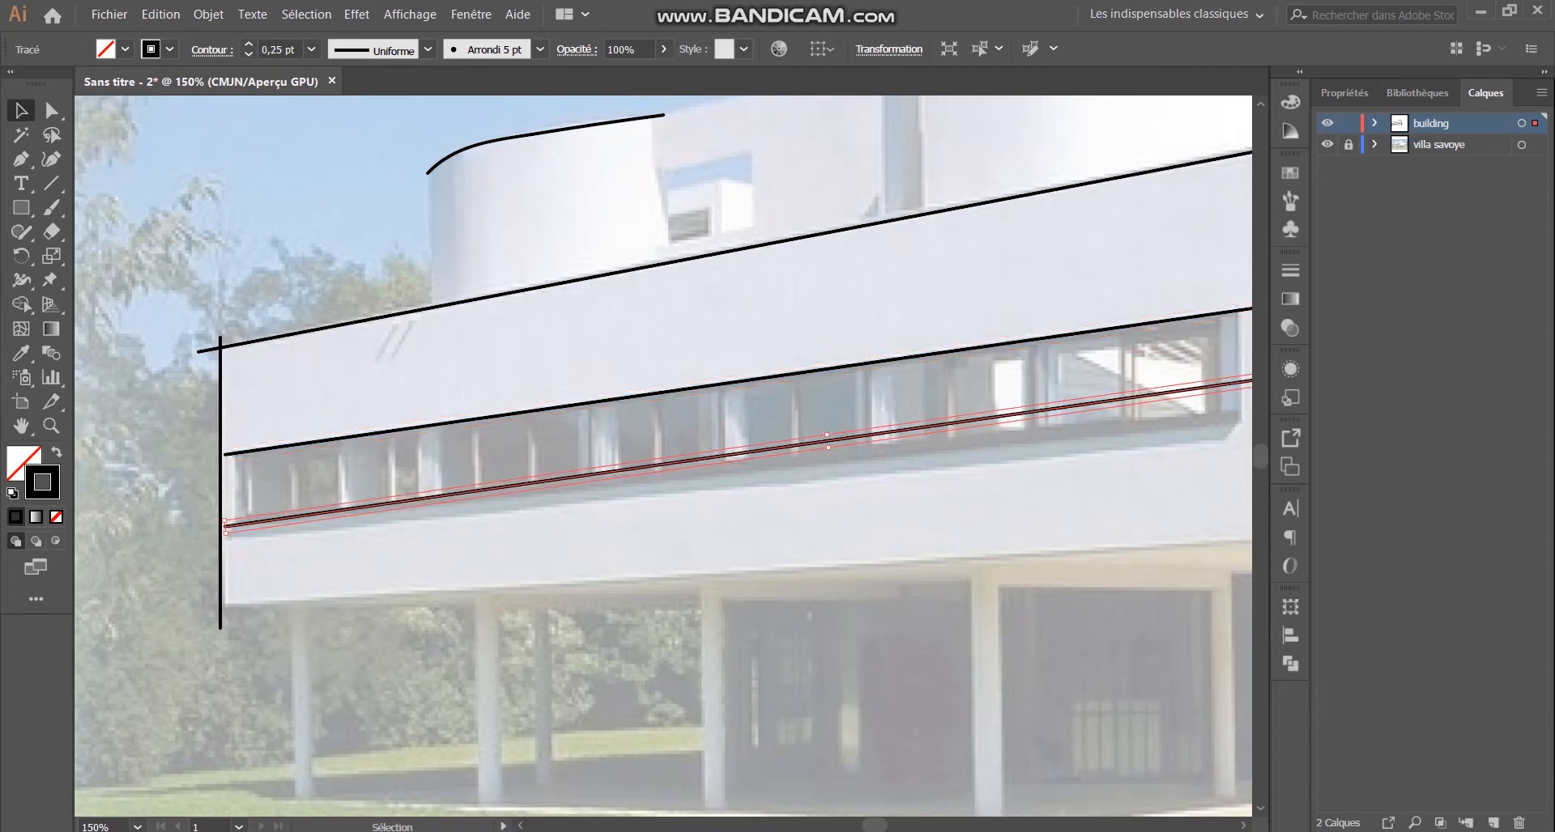
Step: Rotate the copied line about its left end to follow the ribbon windows' bottom edge
key("r")
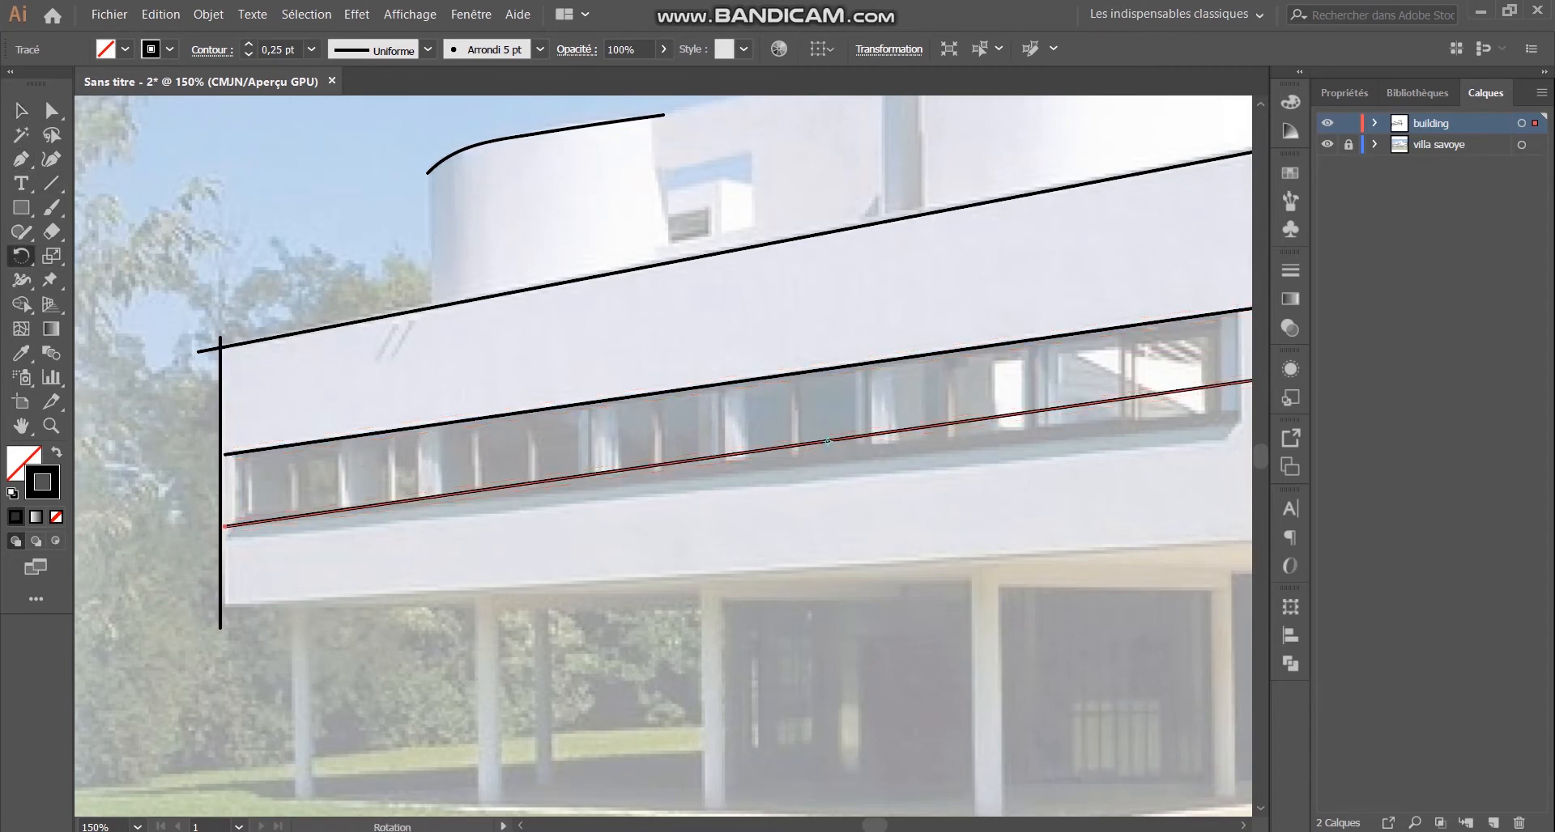
left_click_drag(1059, 406, 1095, 436)
key("h")
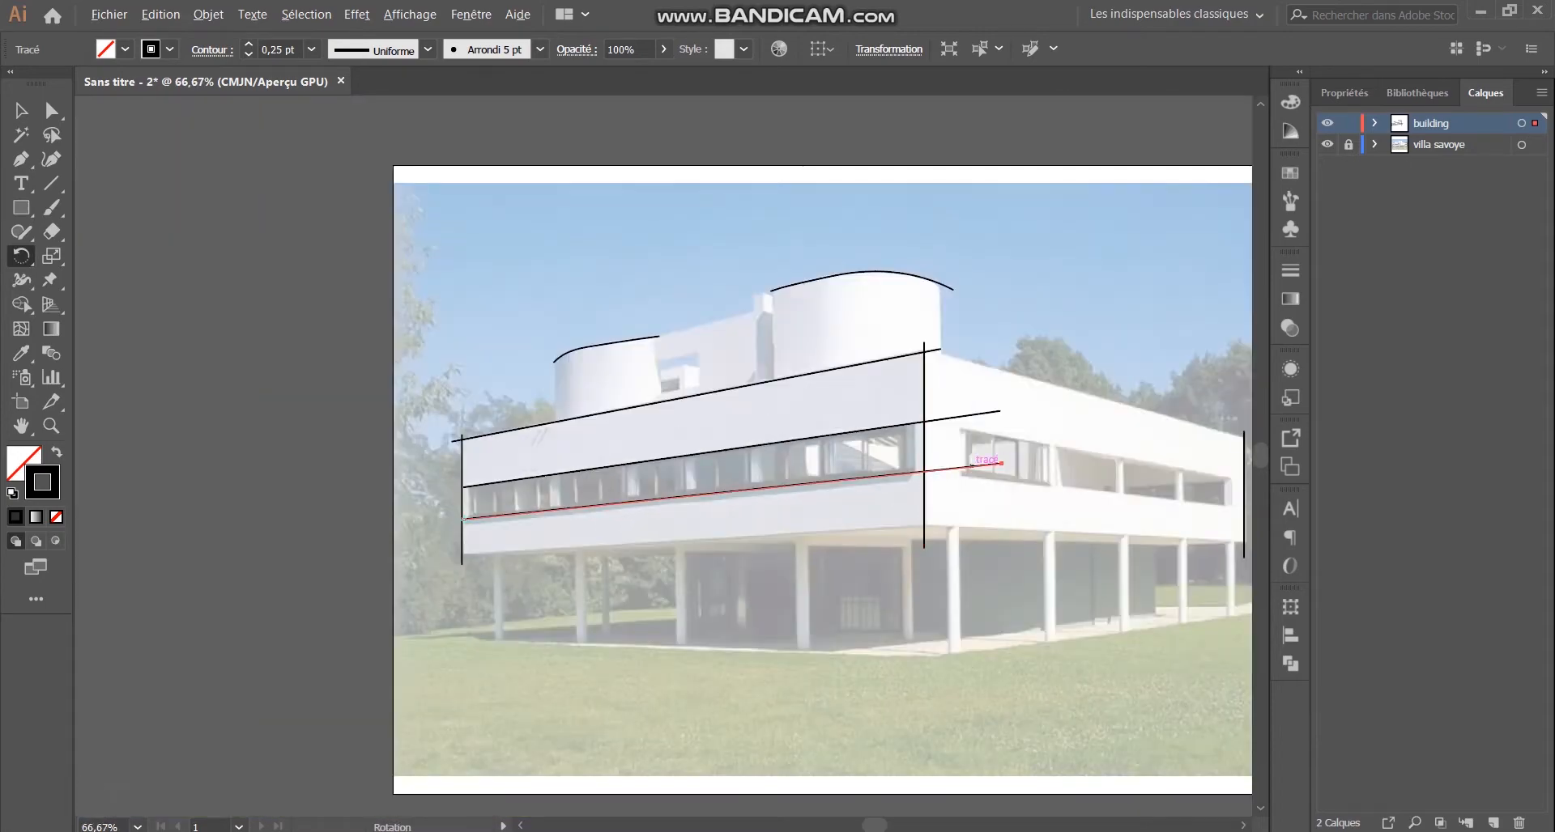
key("v")
scroll(1030, 444, "down", 1)
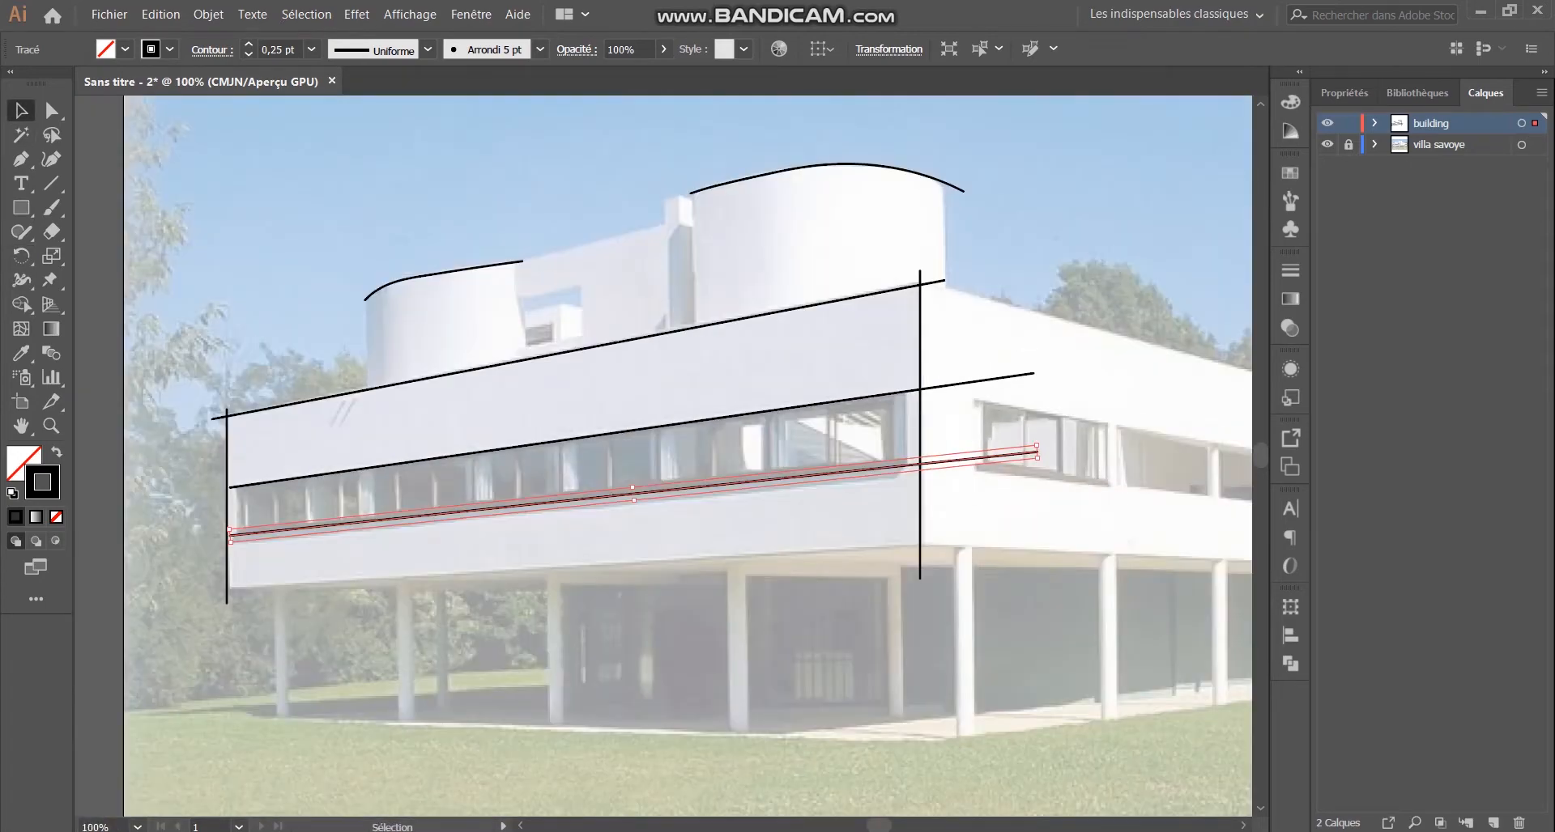
left_click(643, 535)
scroll(644, 534, "down", 1)
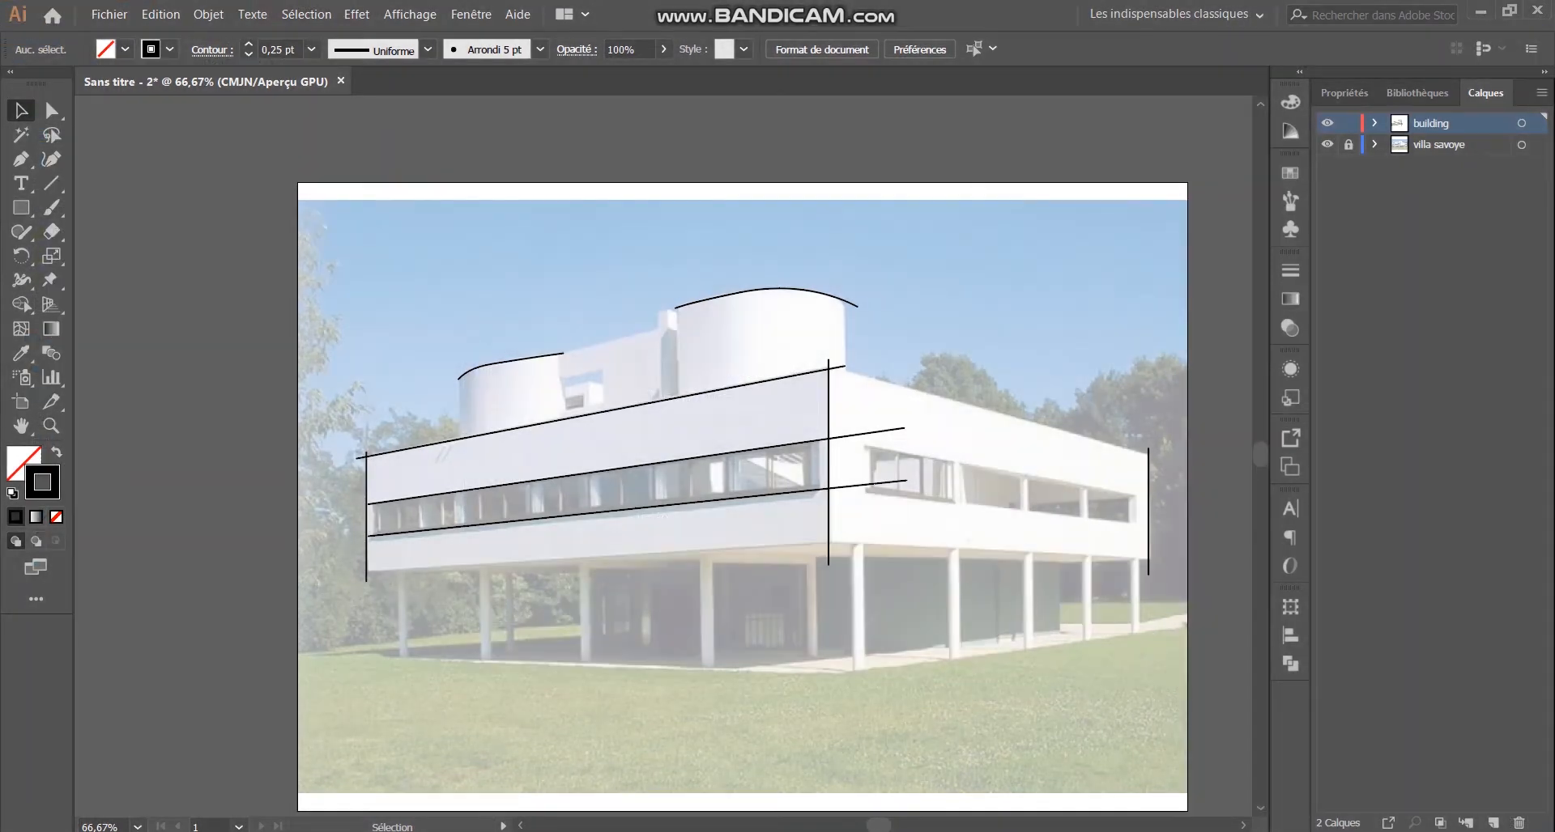
Step: Paint straight strokes along the rooftop's middle wall top, its left vertical edge and the narrow chimney's three vertical edges
key("b")
scroll(627, 317, "up", 3)
left_click_drag(421, 427, 797, 342)
left_click_drag(722, 294, 722, 608)
scroll(746, 300, "up", 4)
left_click_drag(633, 314, 813, 261)
left_click_drag(724, 243, 943, 327)
scroll(565, 256, "down", 3)
mouse_move(641, 246)
left_mouse_down()
mouse_move(642, 748)
mouse_move(677, 729)
left_mouse_up()
scroll(680, 405, "down", 4)
left_click_drag(731, 205, 731, 607)
scroll(688, 353, "down", 5)
left_click_drag(491, 376, 394, 324)
scroll(393, 324, "up", 5)
left_click_drag(326, 216, 327, 603)
scroll(346, 368, "up", 1)
Step: Trace the small opening in the rooftop wall with strokes along its top, bottom, sides and inner ledge
left_click_drag(340, 346, 631, 276)
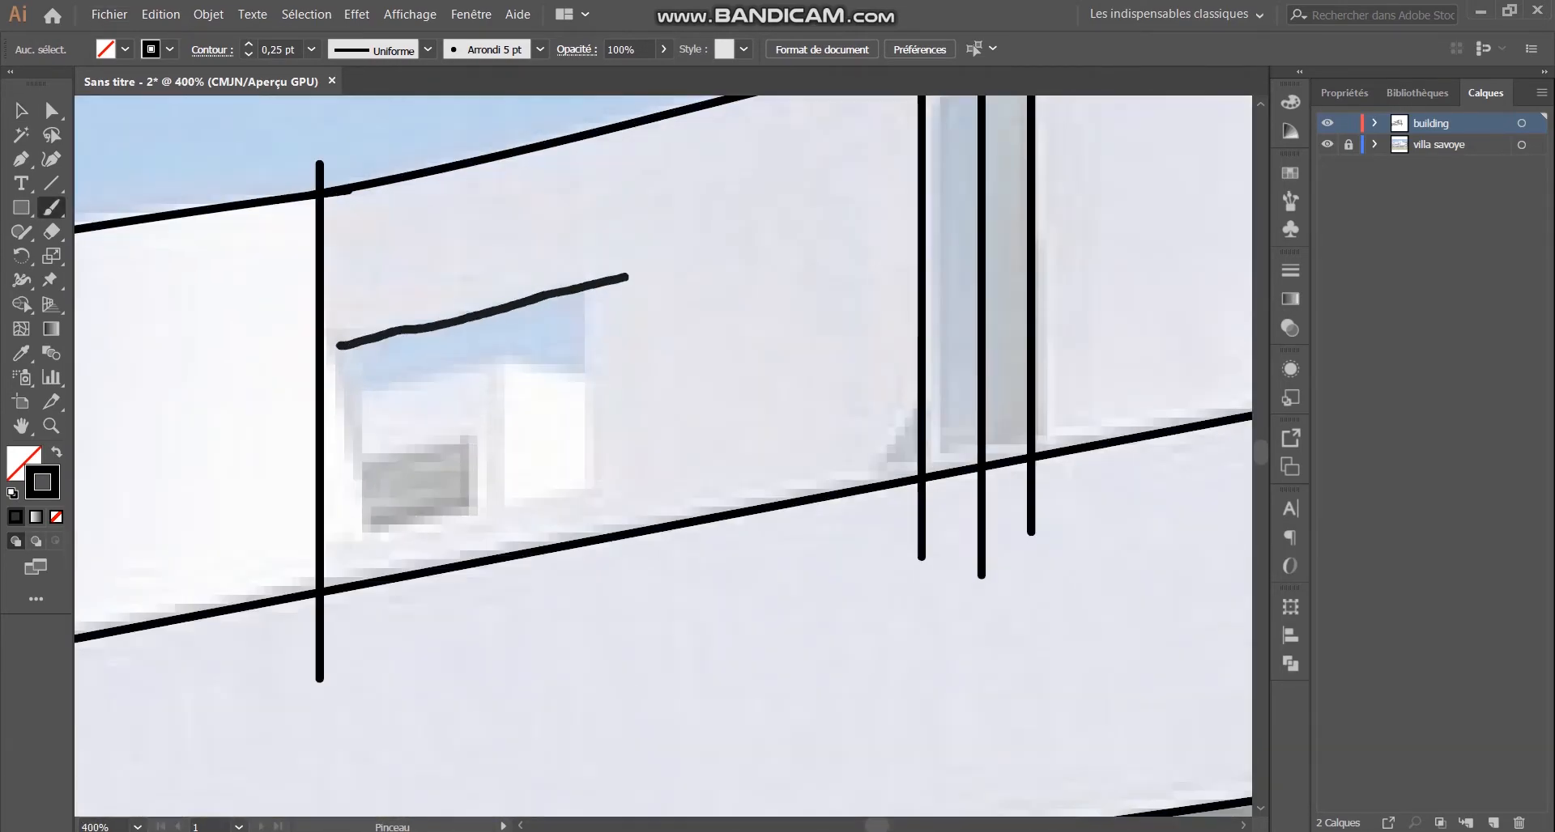
left_click_drag(348, 326, 348, 564)
left_click_drag(585, 268, 585, 521)
left_click_drag(339, 548, 640, 484)
scroll(531, 475, "up", 2)
mouse_move(144, 339)
left_mouse_down()
mouse_move(561, 231)
mouse_move(477, 637)
left_mouse_up()
left_click_drag(440, 287, 699, 294)
scroll(315, 437, "up", 1)
left_click_drag(186, 438, 476, 365)
left_click_drag(452, 341, 451, 633)
scroll(681, 267, "down", 6)
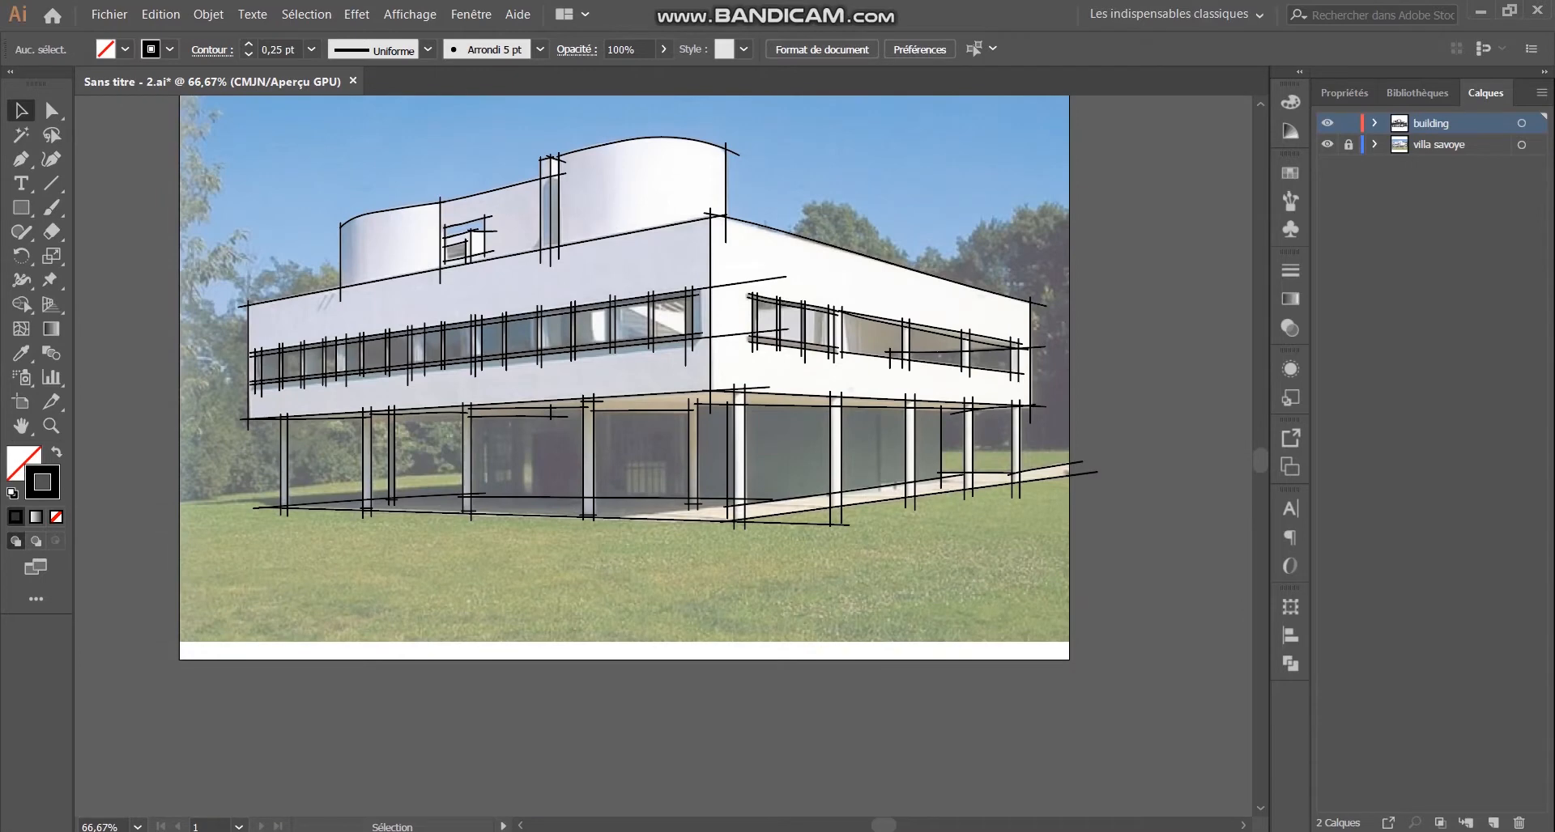
Step: Move the end anchor of the right facade's roofline down and left so the line meets the building's front corner
scroll(624, 389, "up", 1)
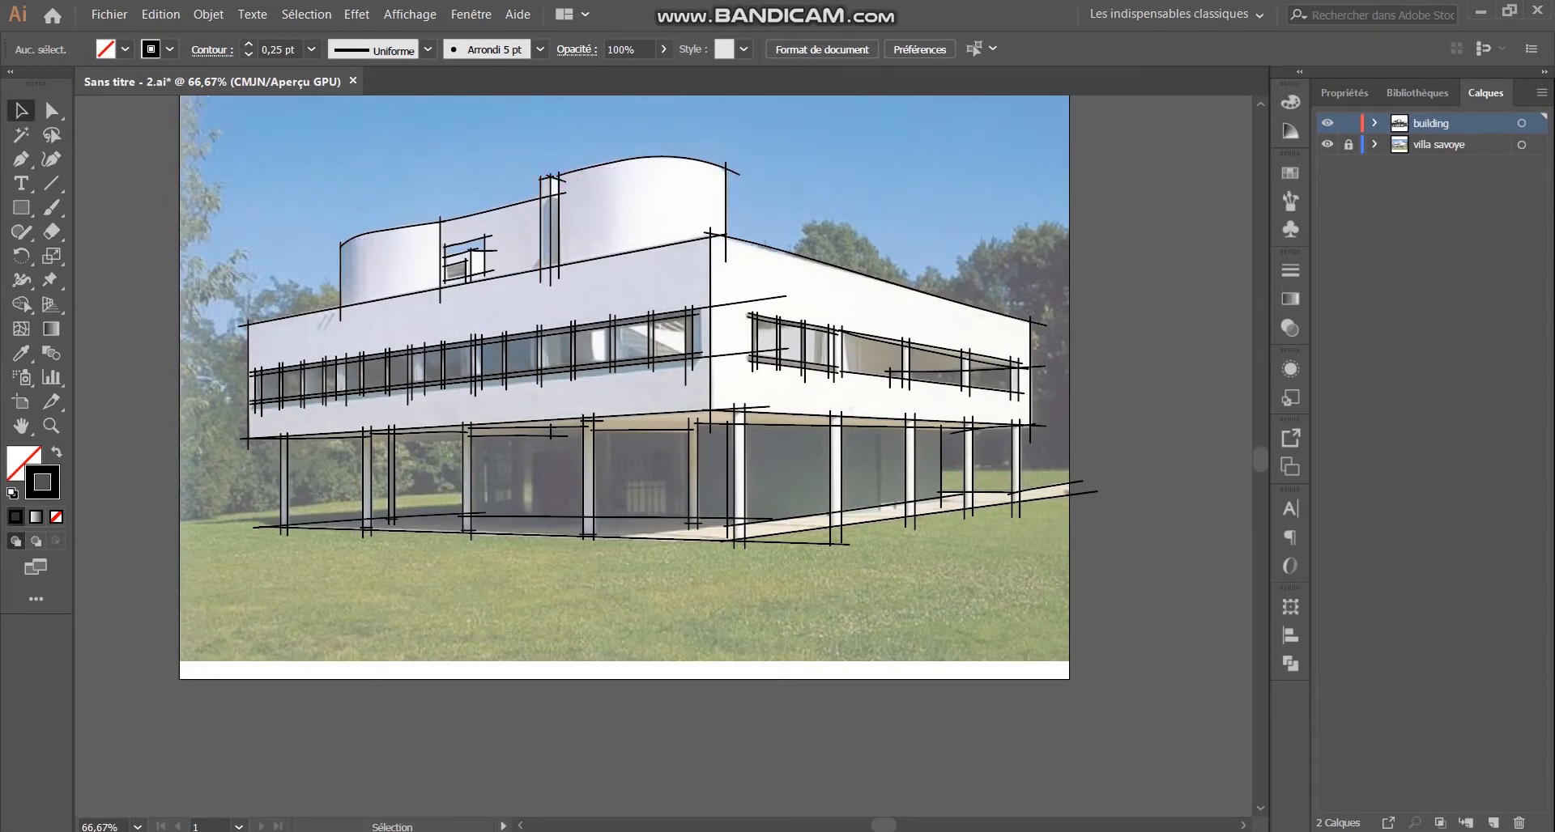
key("ctrl+plus")
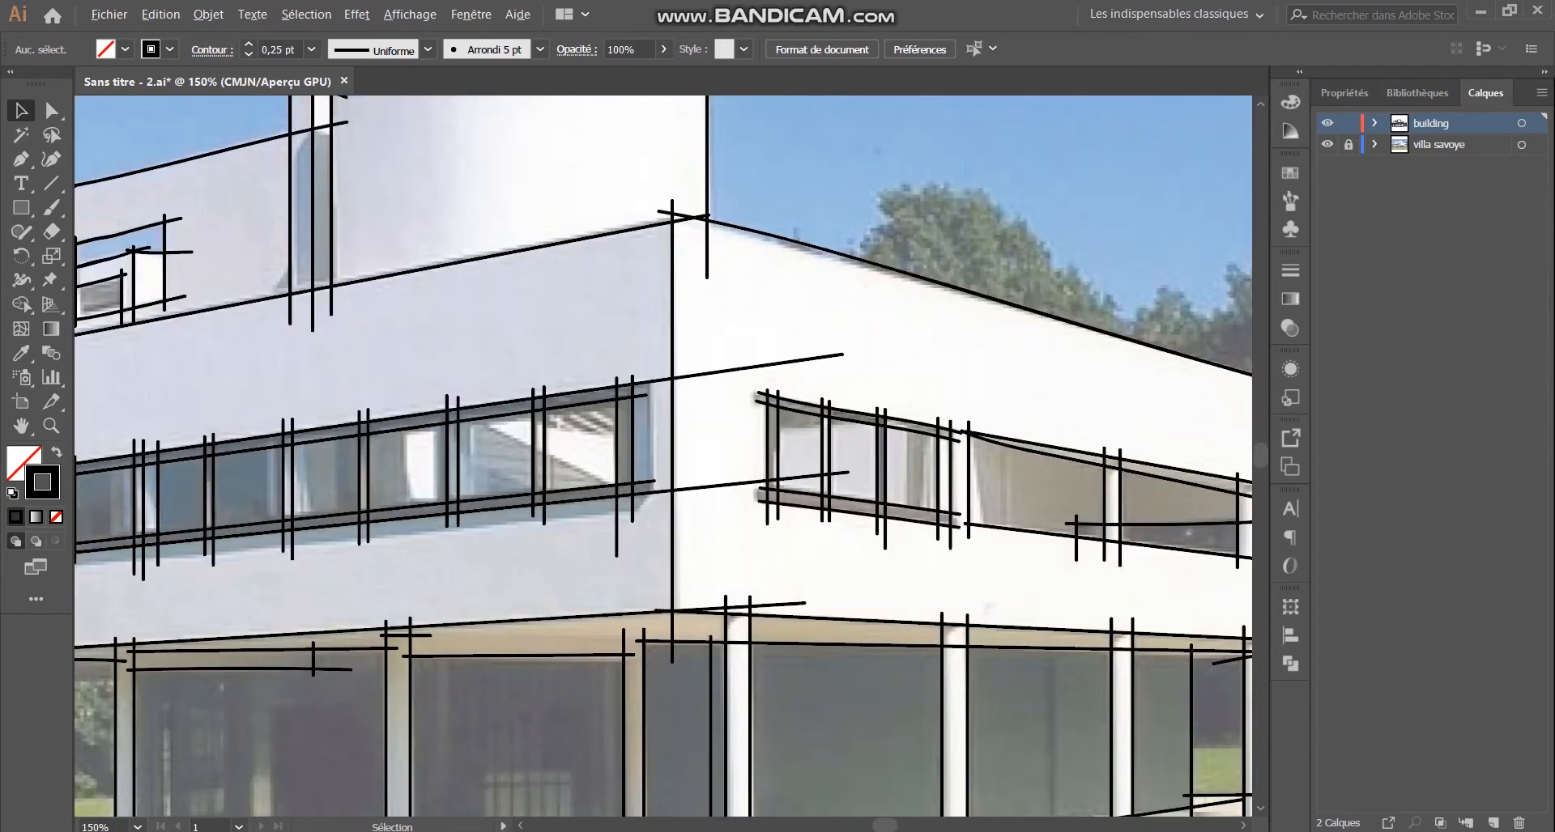
key("ctrl+plus")
key("ctrl+plus")
key("ctrl+plus")
key("ctrl+plus")
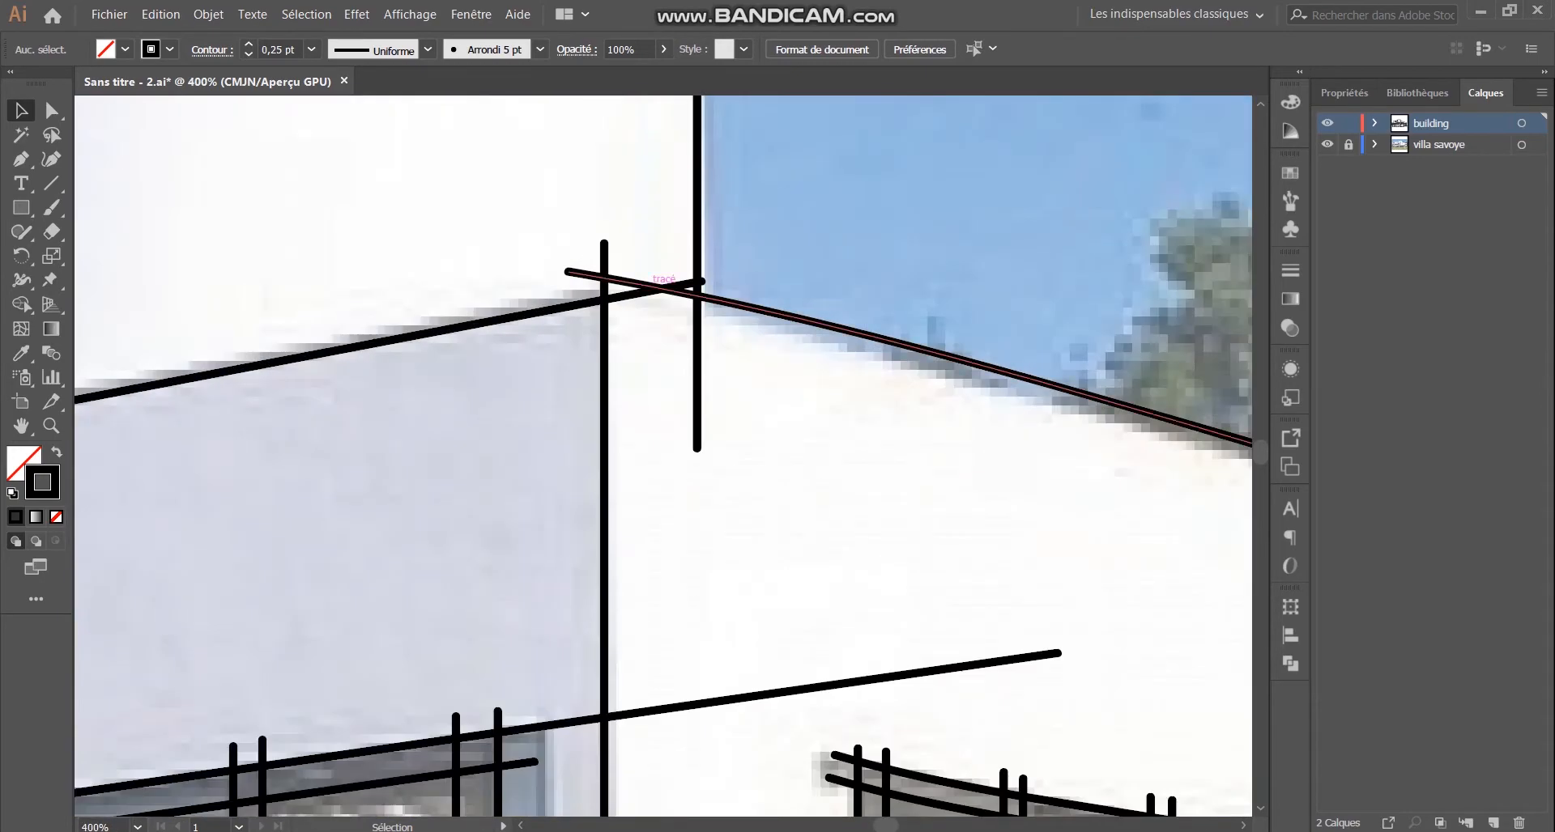
key("a")
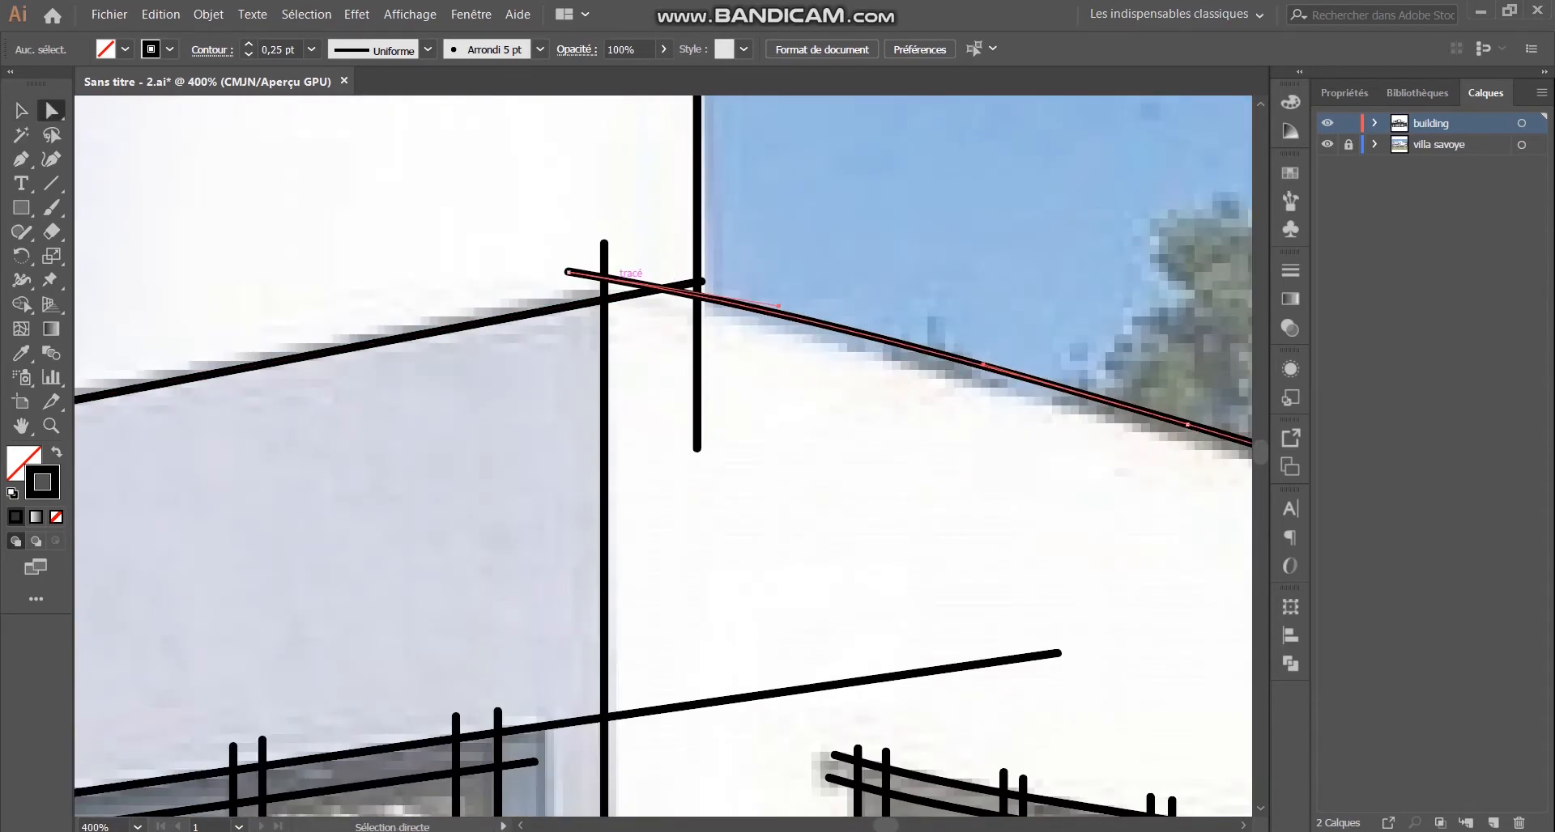
left_click(591, 277)
key("ctrl+plus")
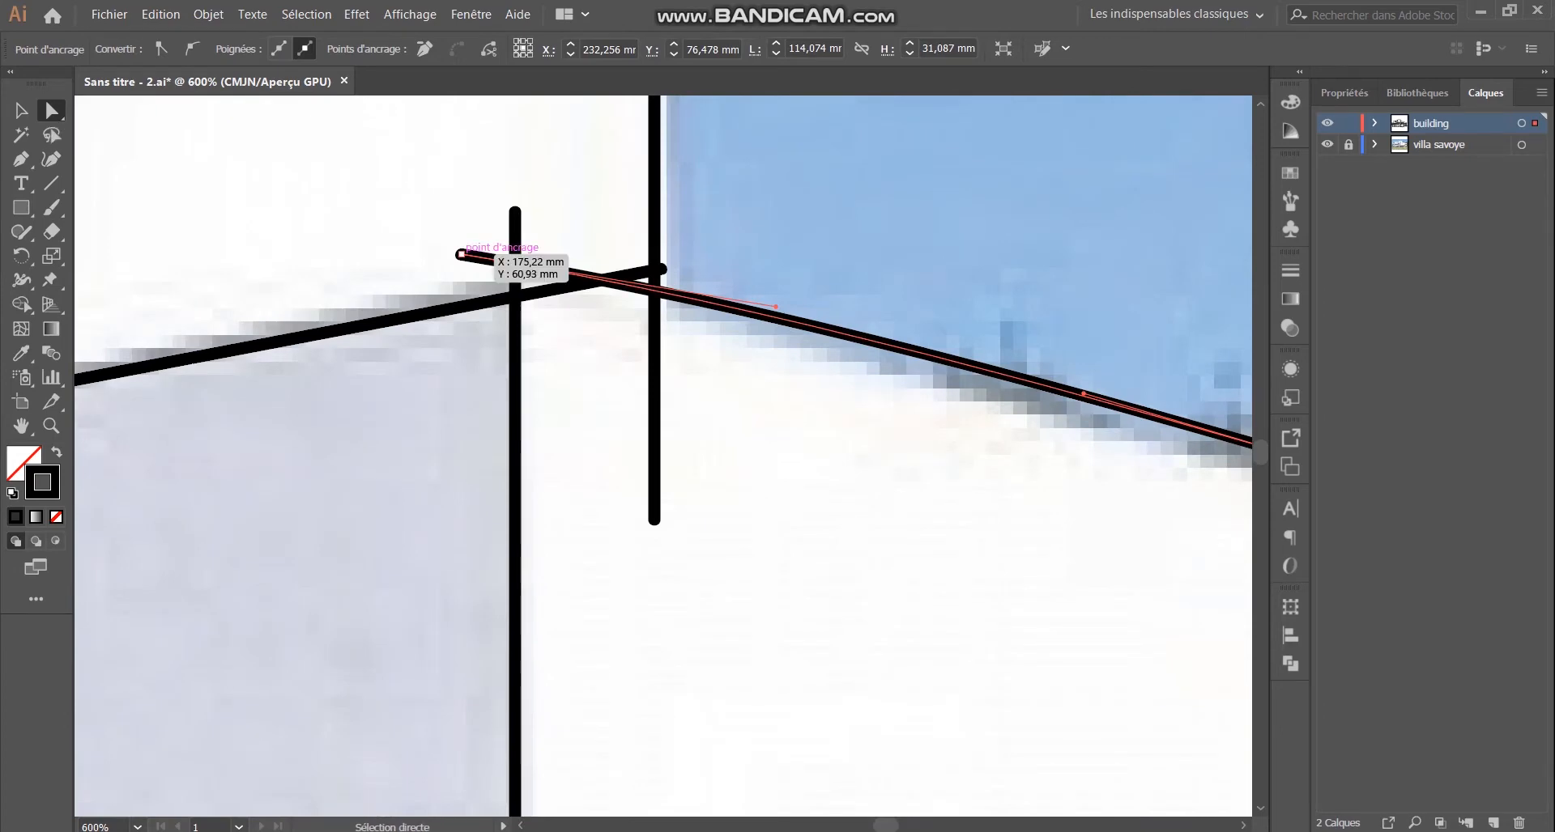
left_click(462, 254)
left_click_drag(462, 253, 425, 273)
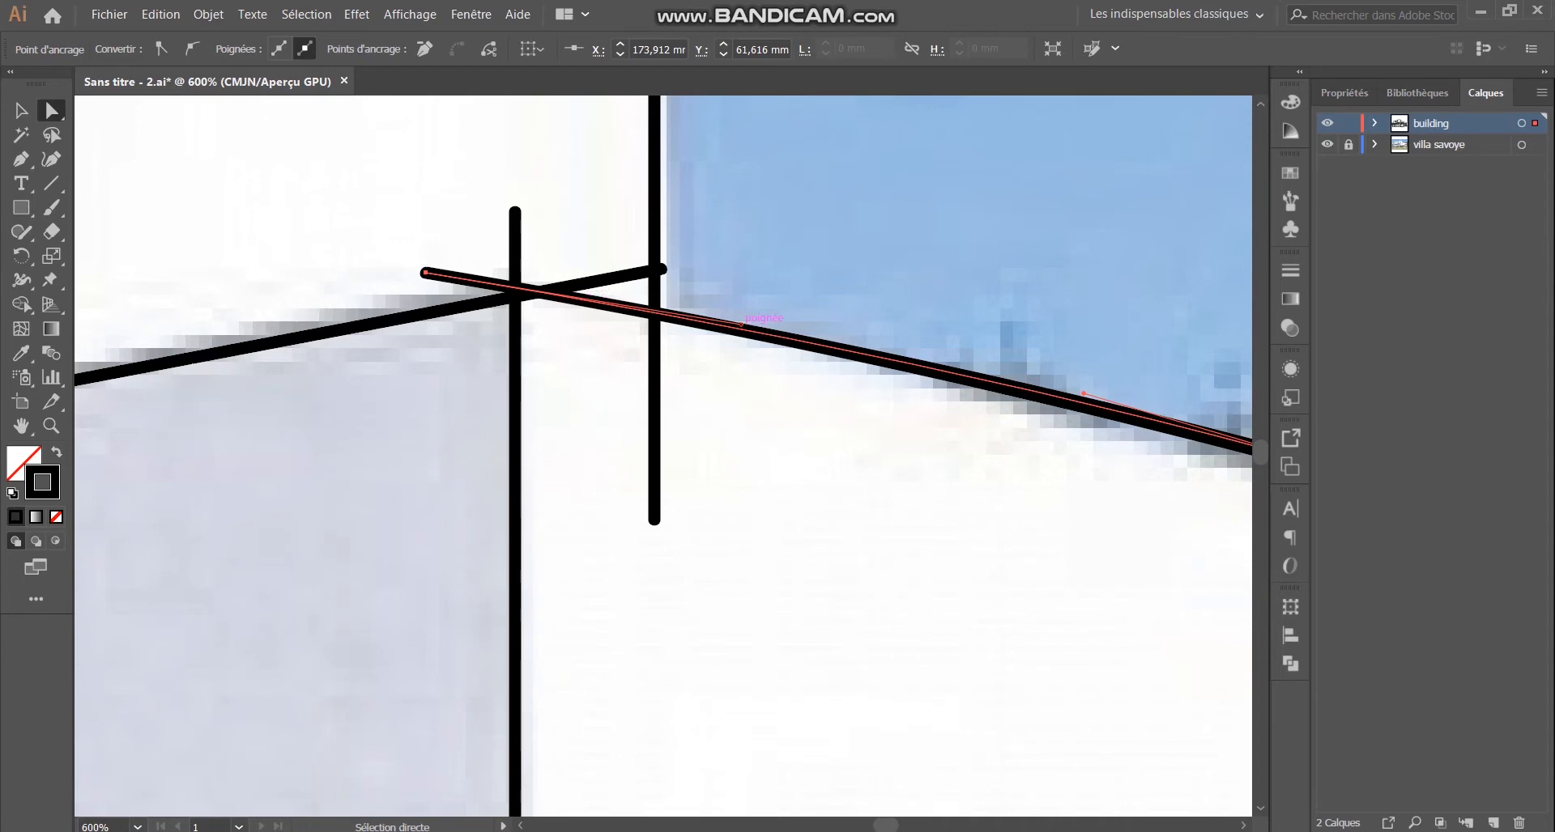
Step: Adjust the direction handles along the right facade's roofline so it follows the roof edge in the photo
left_click_drag(741, 324, 737, 337)
scroll(669, 255, "down", 1)
scroll(999, 383, "up", 2)
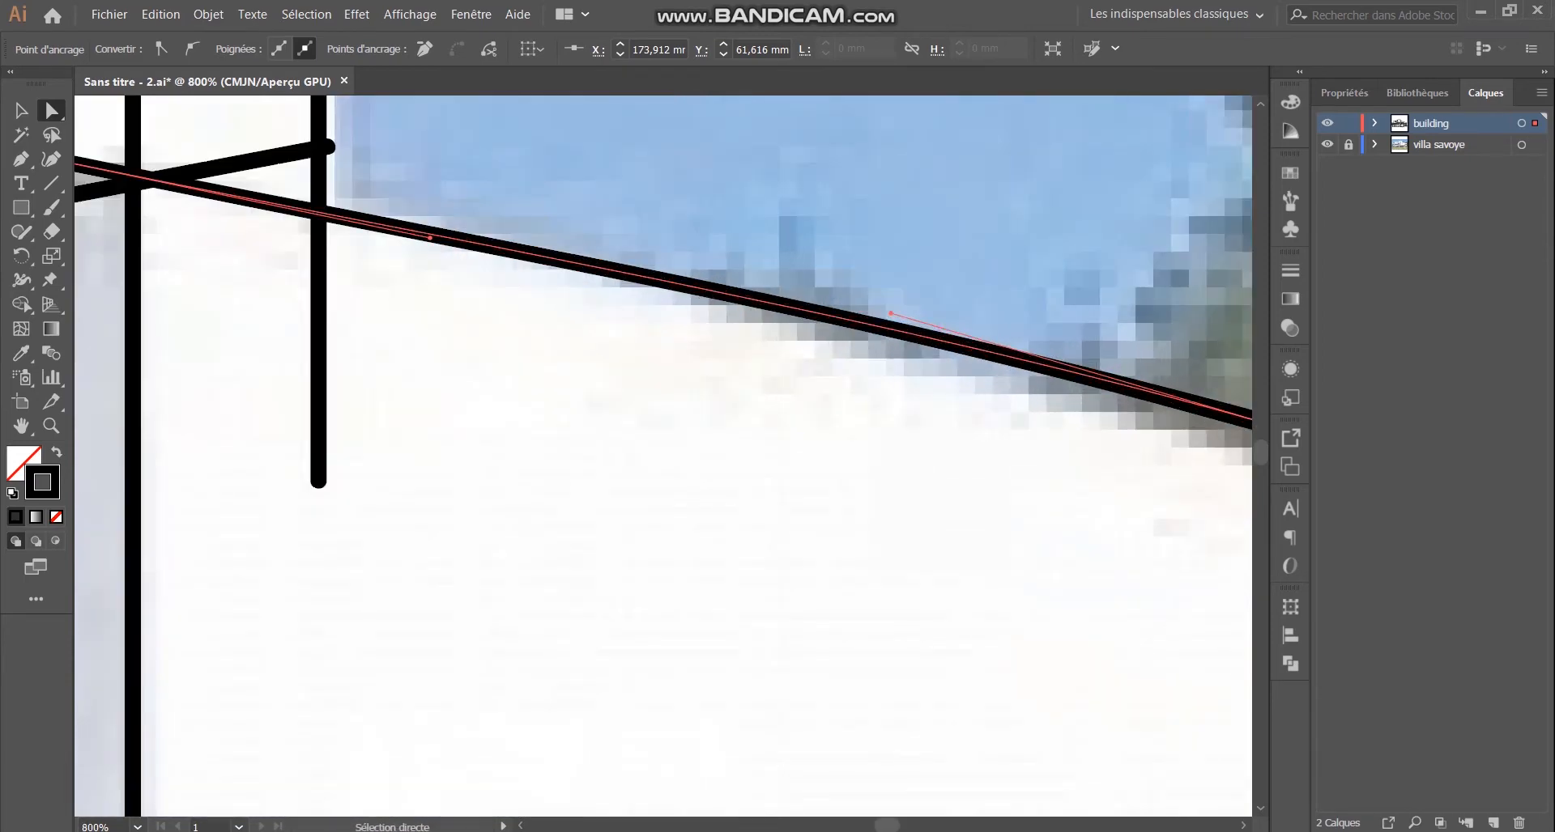
left_click_drag(890, 313, 892, 328)
scroll(615, 290, "down", 4)
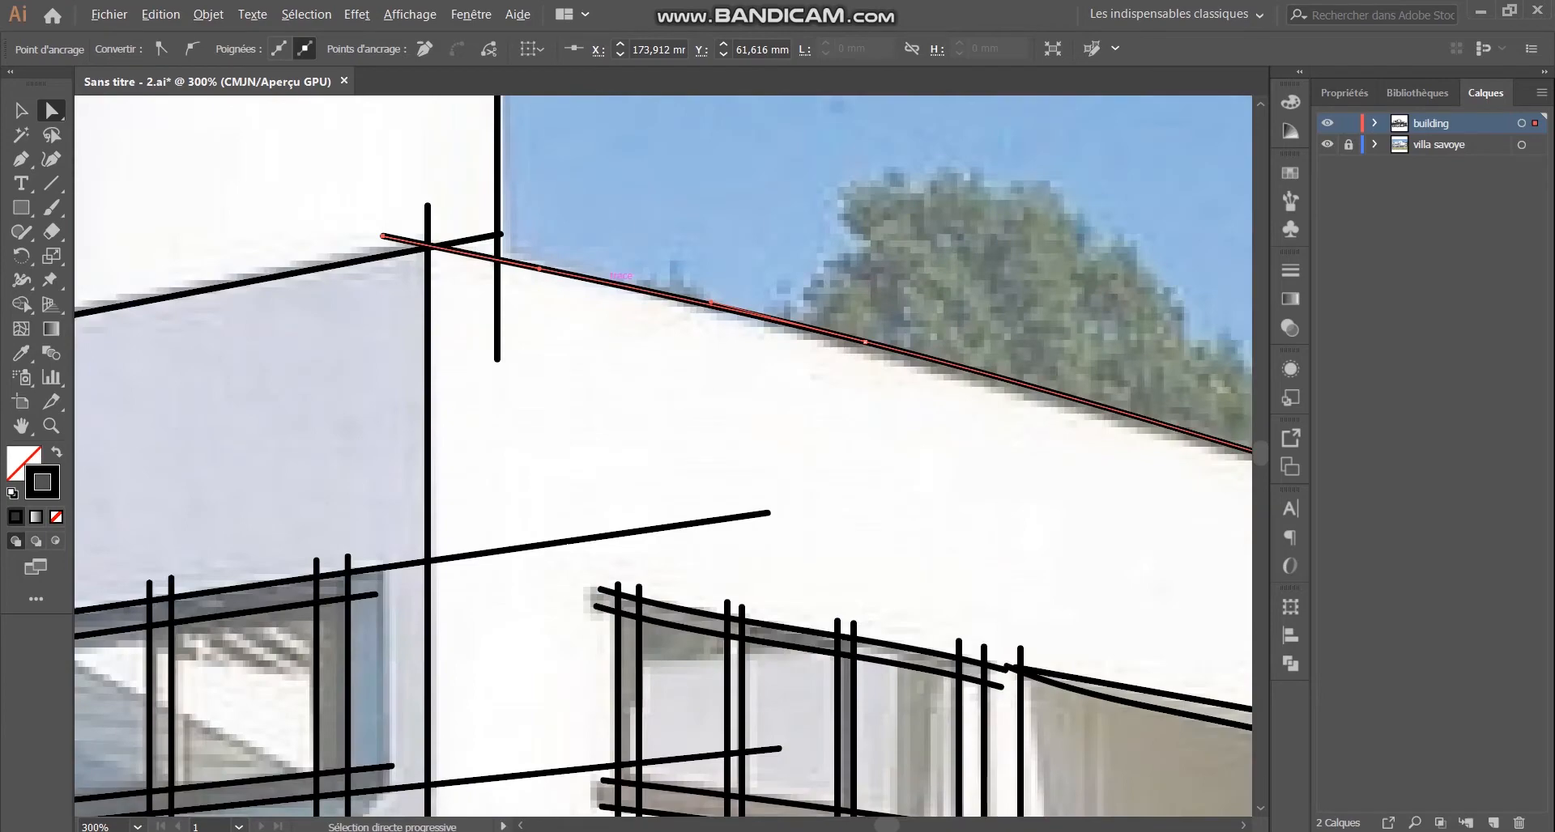
scroll(851, 343, "up", 4)
left_click_drag(687, 307, 686, 316)
scroll(630, 283, "down", 5)
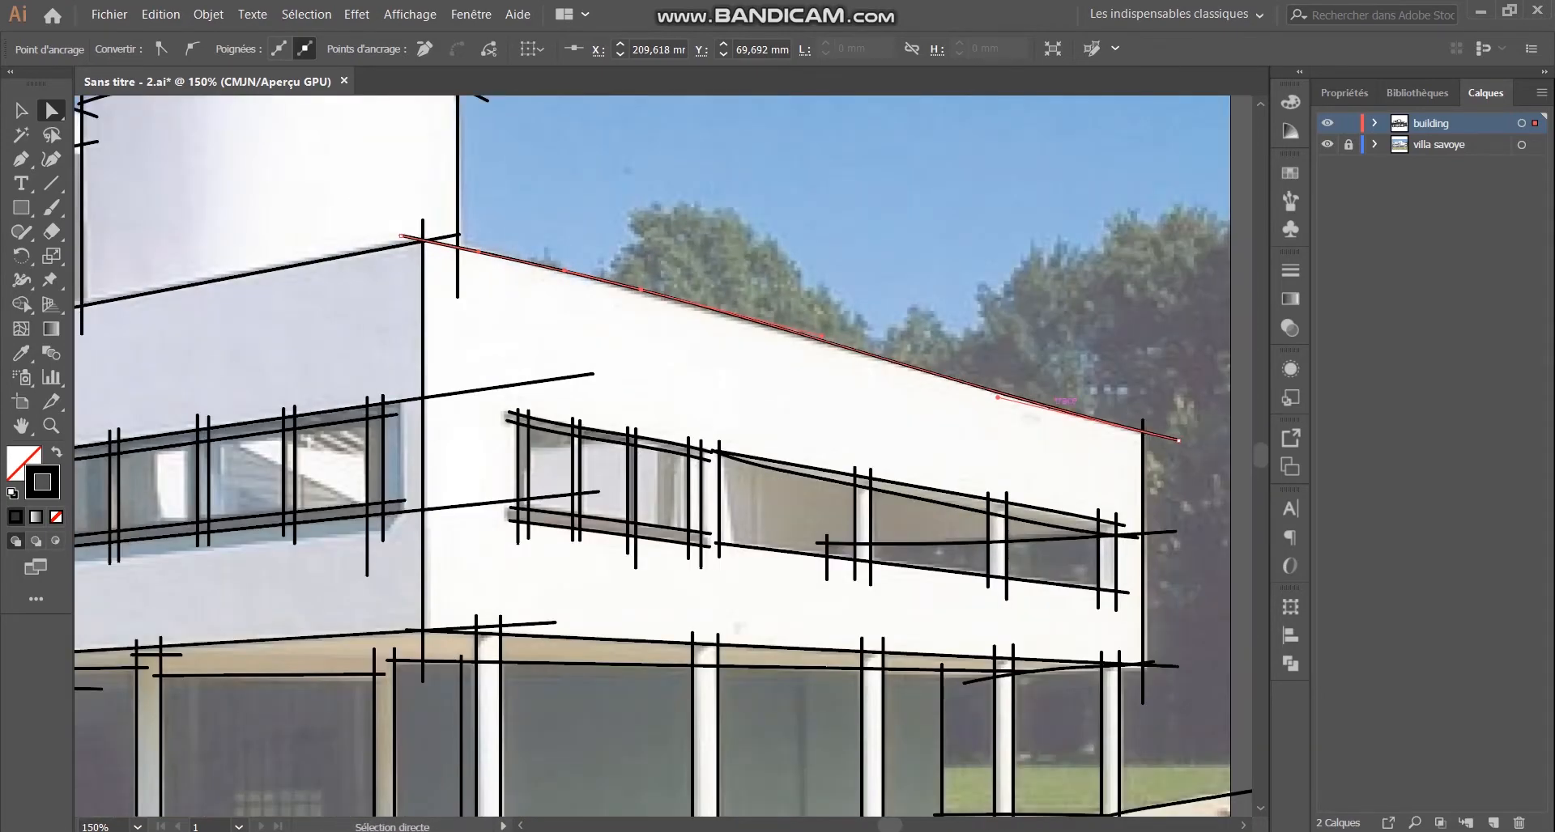
scroll(743, 314, "down", 4)
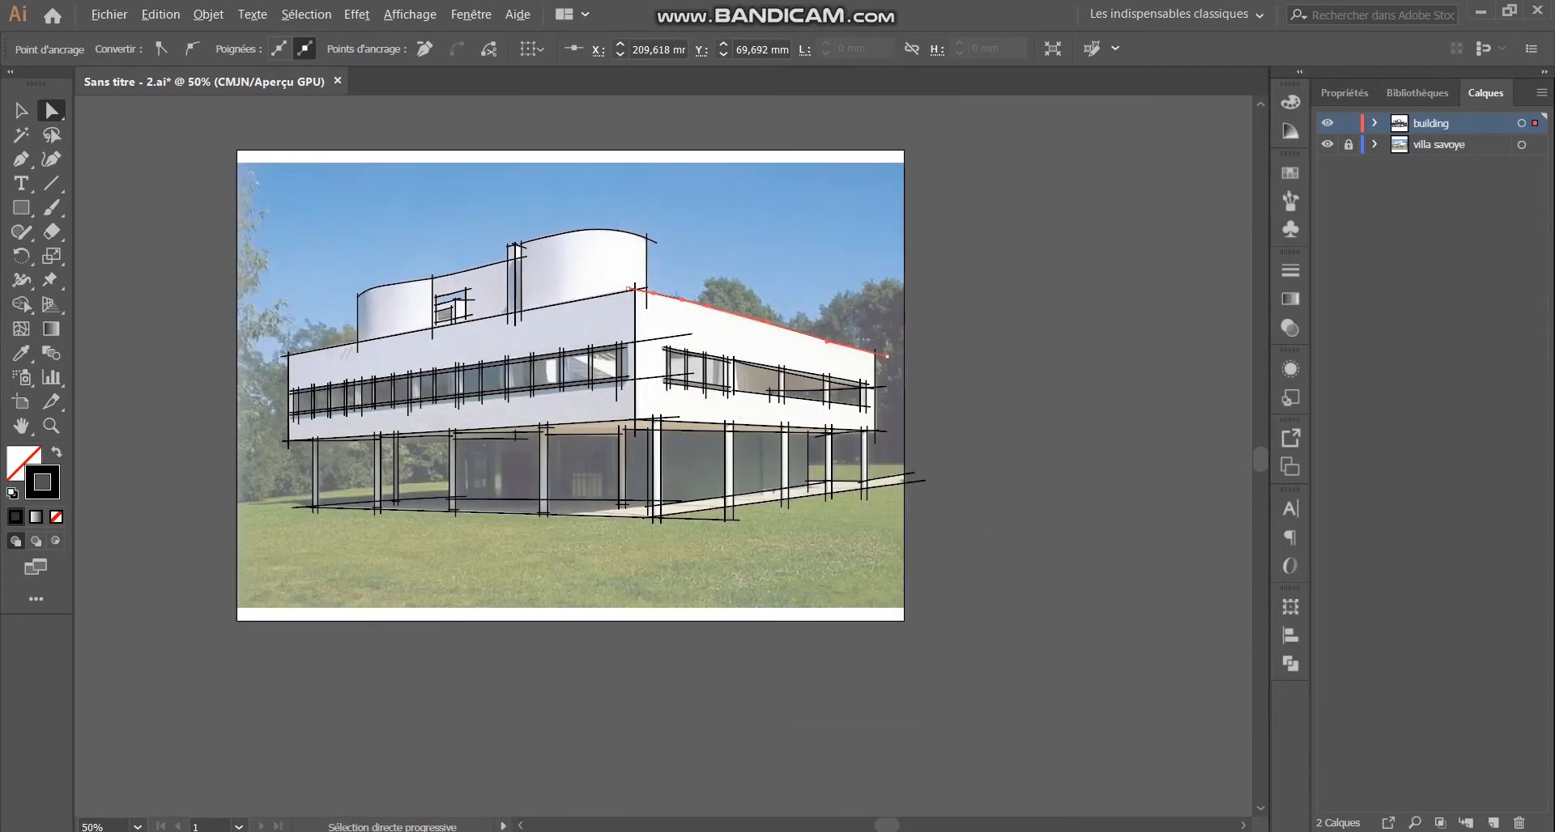
Step: Deselect the roofline and hide the villa savoye photo layer
left_click(21, 111)
left_click(174, 211)
scroll(388, 332, "up", 1)
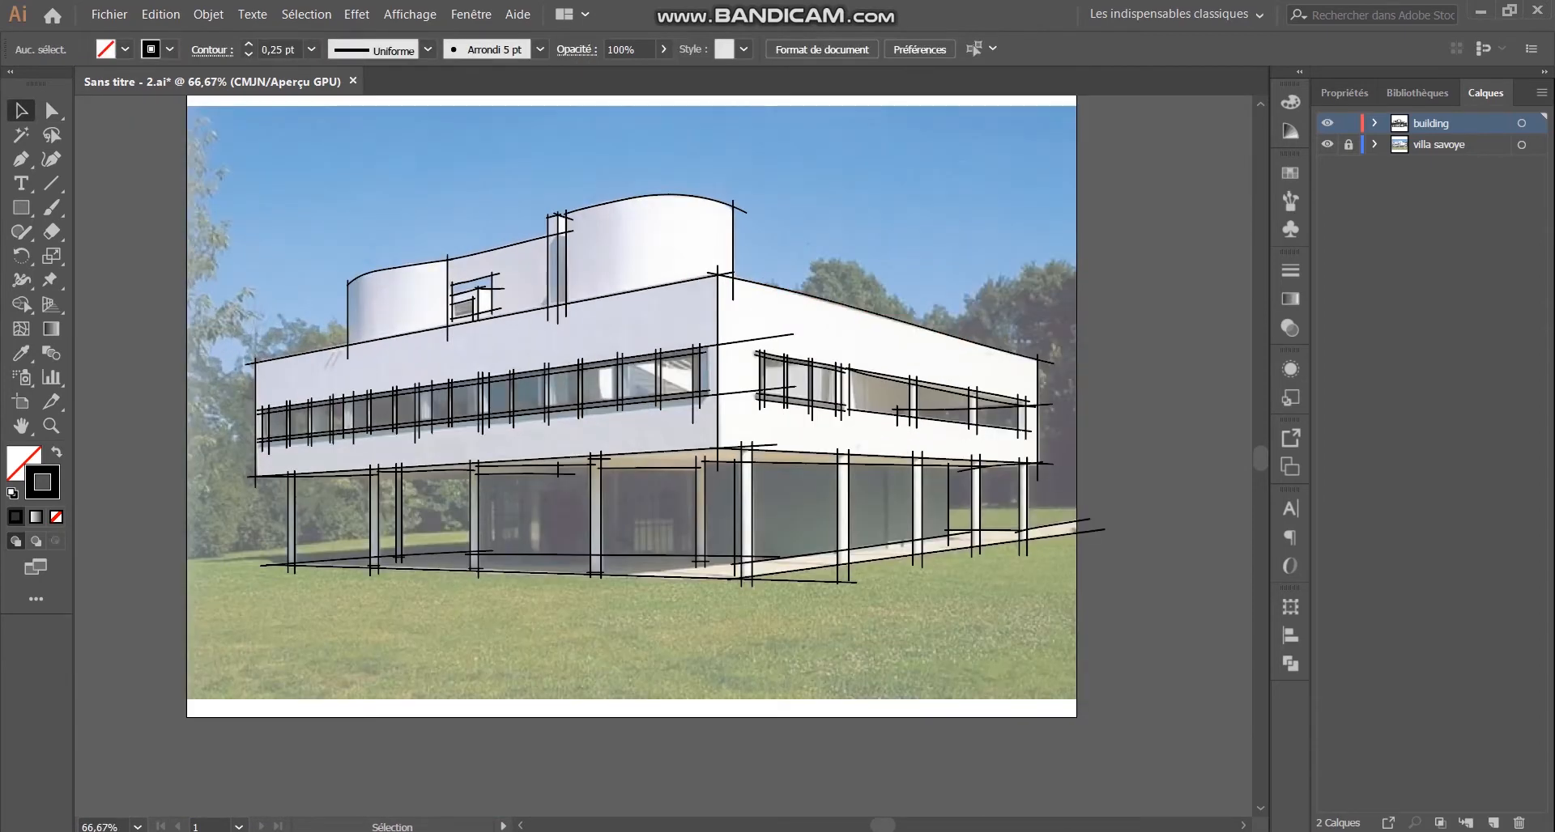
left_click(1327, 144)
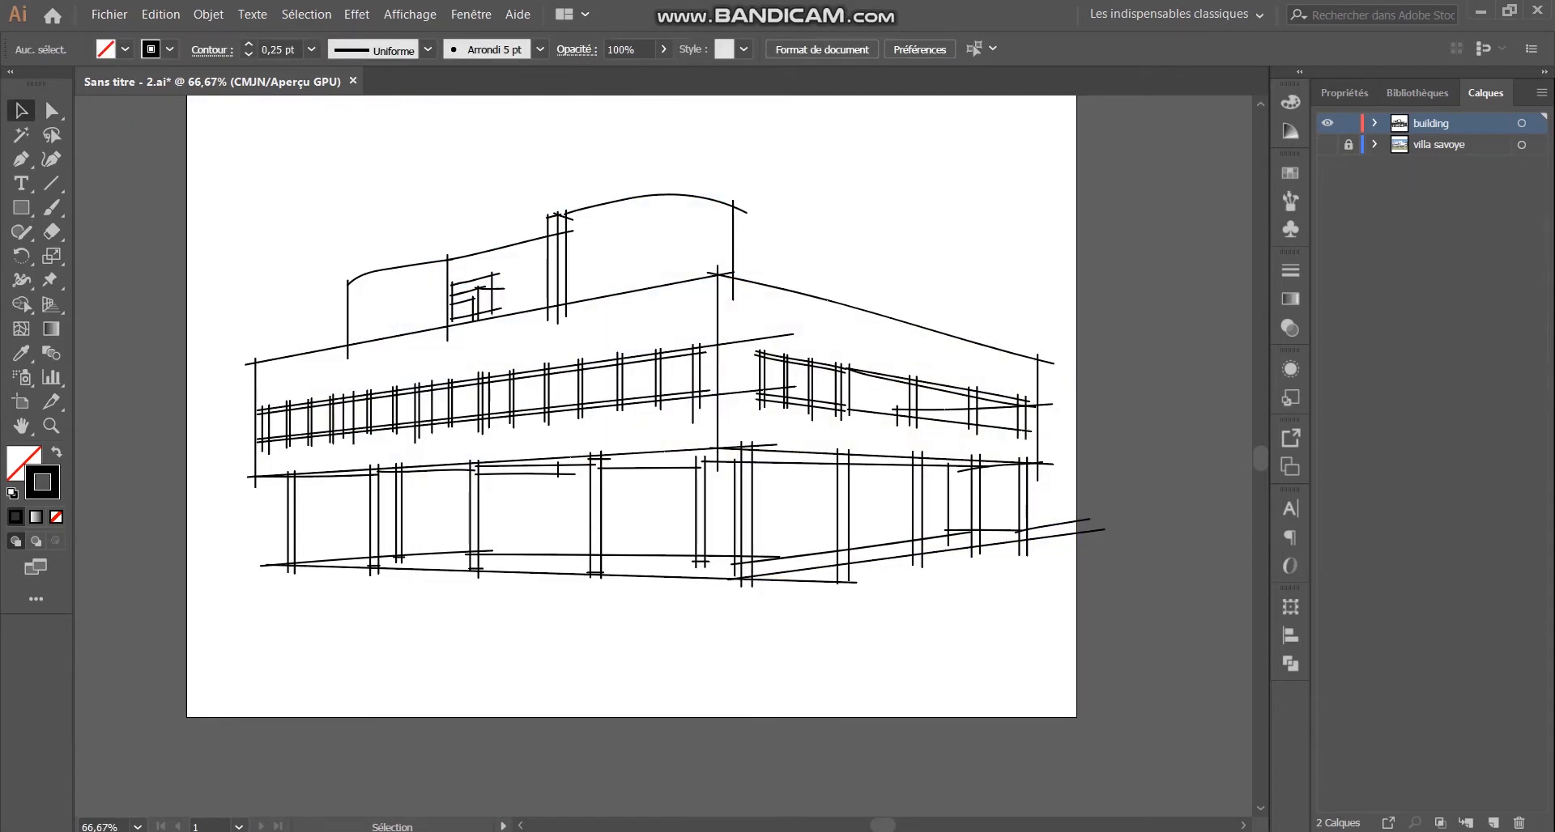
scroll(664, 421, "up", 1)
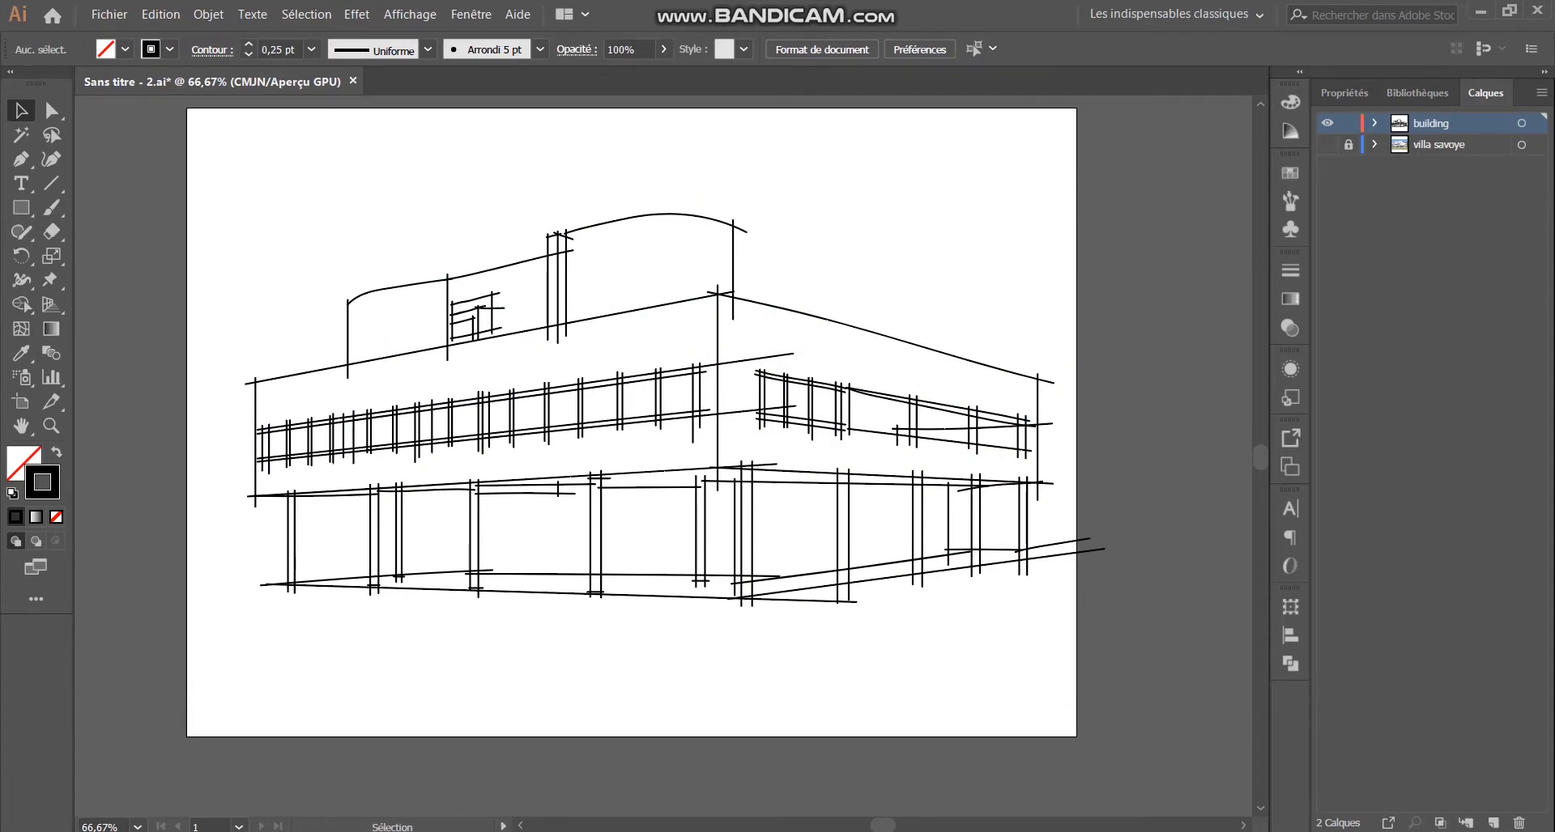
Step: Select the whole line sketch and erase the overshooting ends at the right facade's far upper corner with the Shape Builder tool
mouse_move(189, 167)
left_mouse_down()
mouse_move(632, 441)
mouse_move(1079, 672)
left_mouse_up()
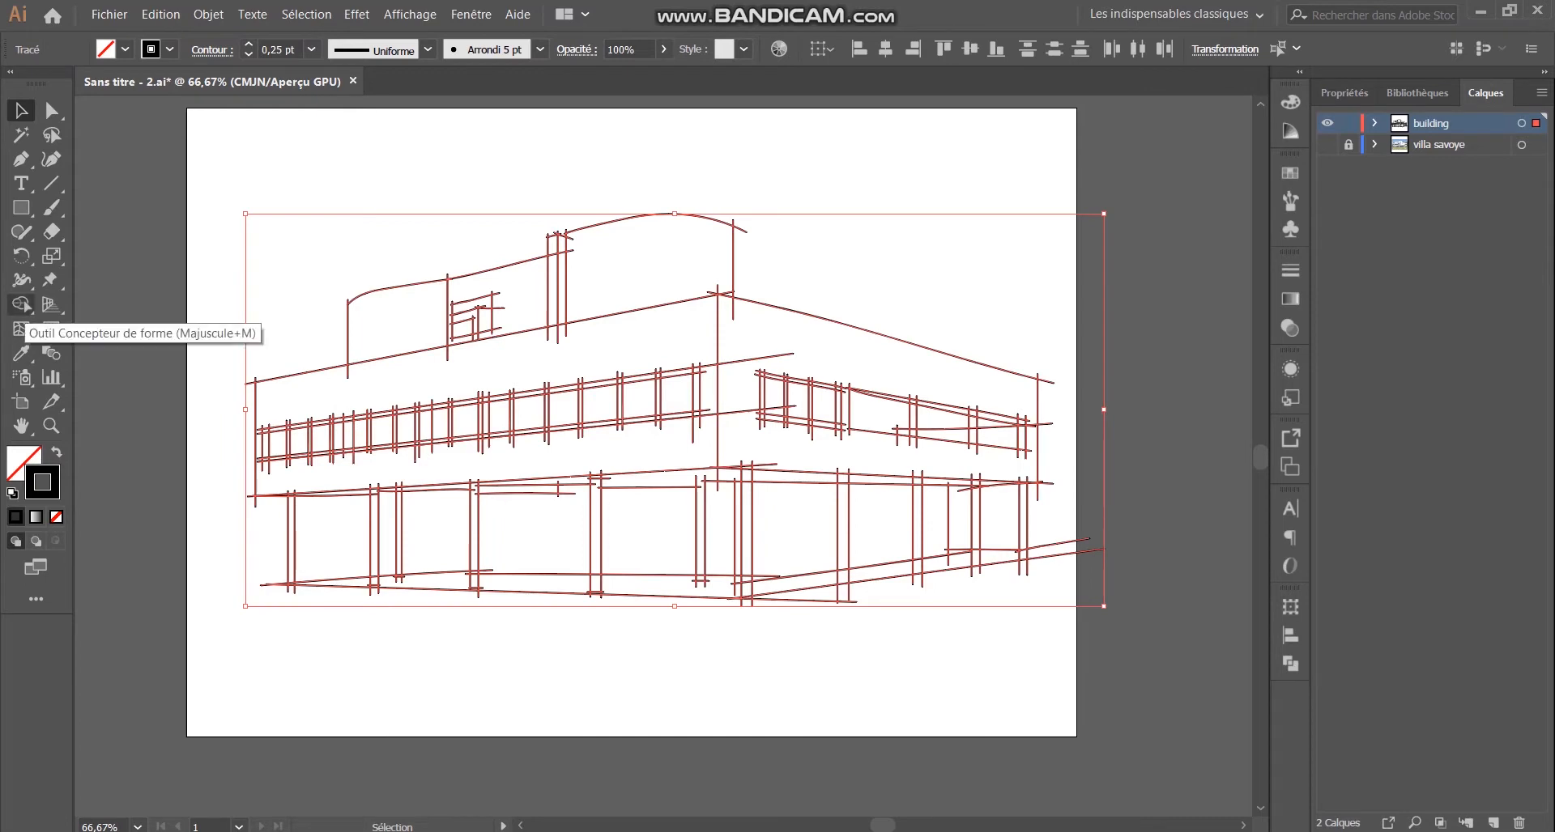
left_click(21, 304)
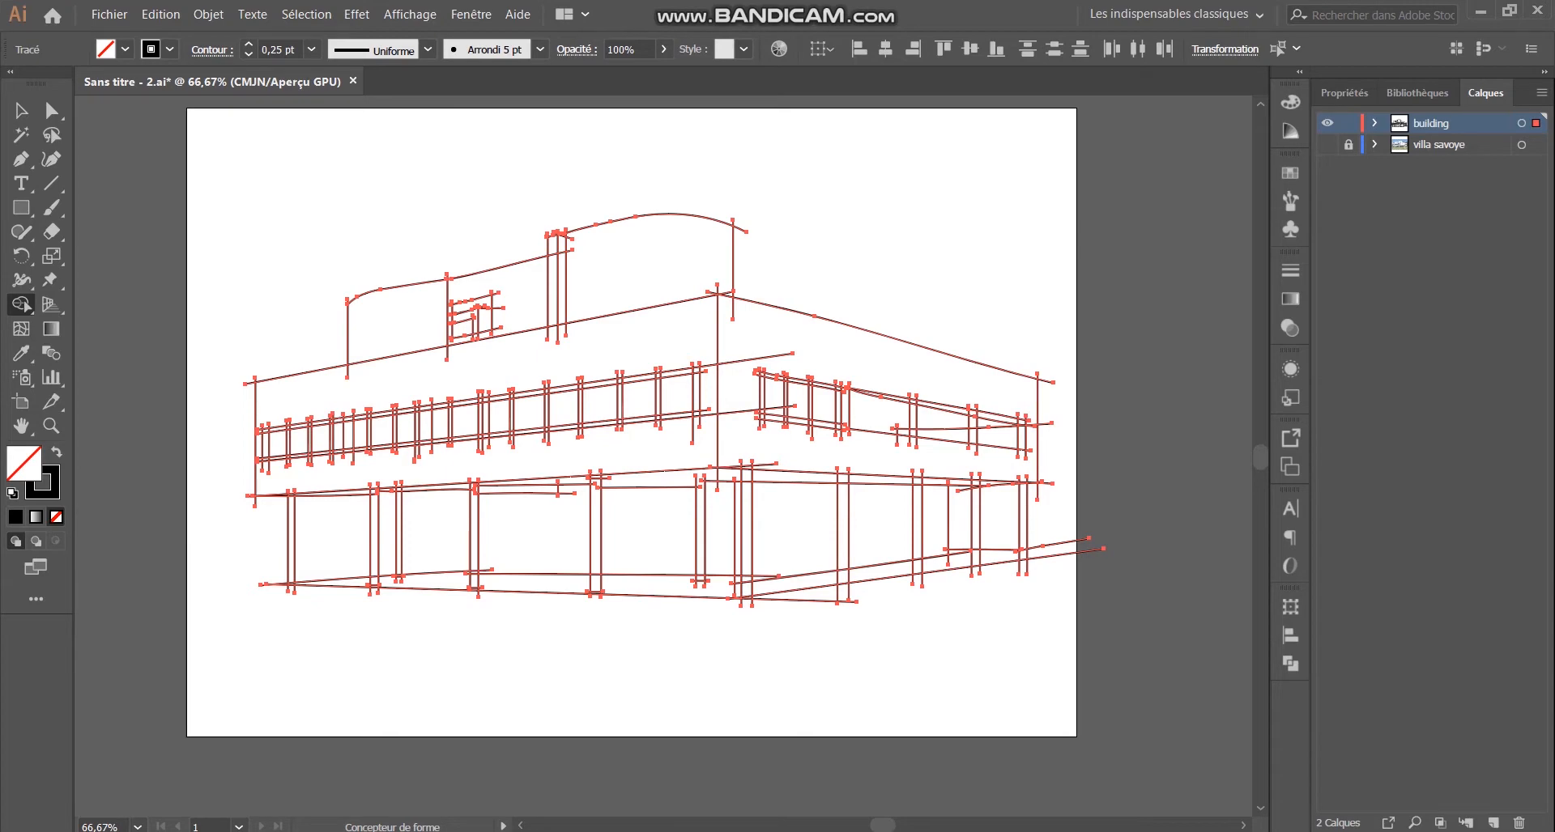
scroll(1078, 390, "up", 4)
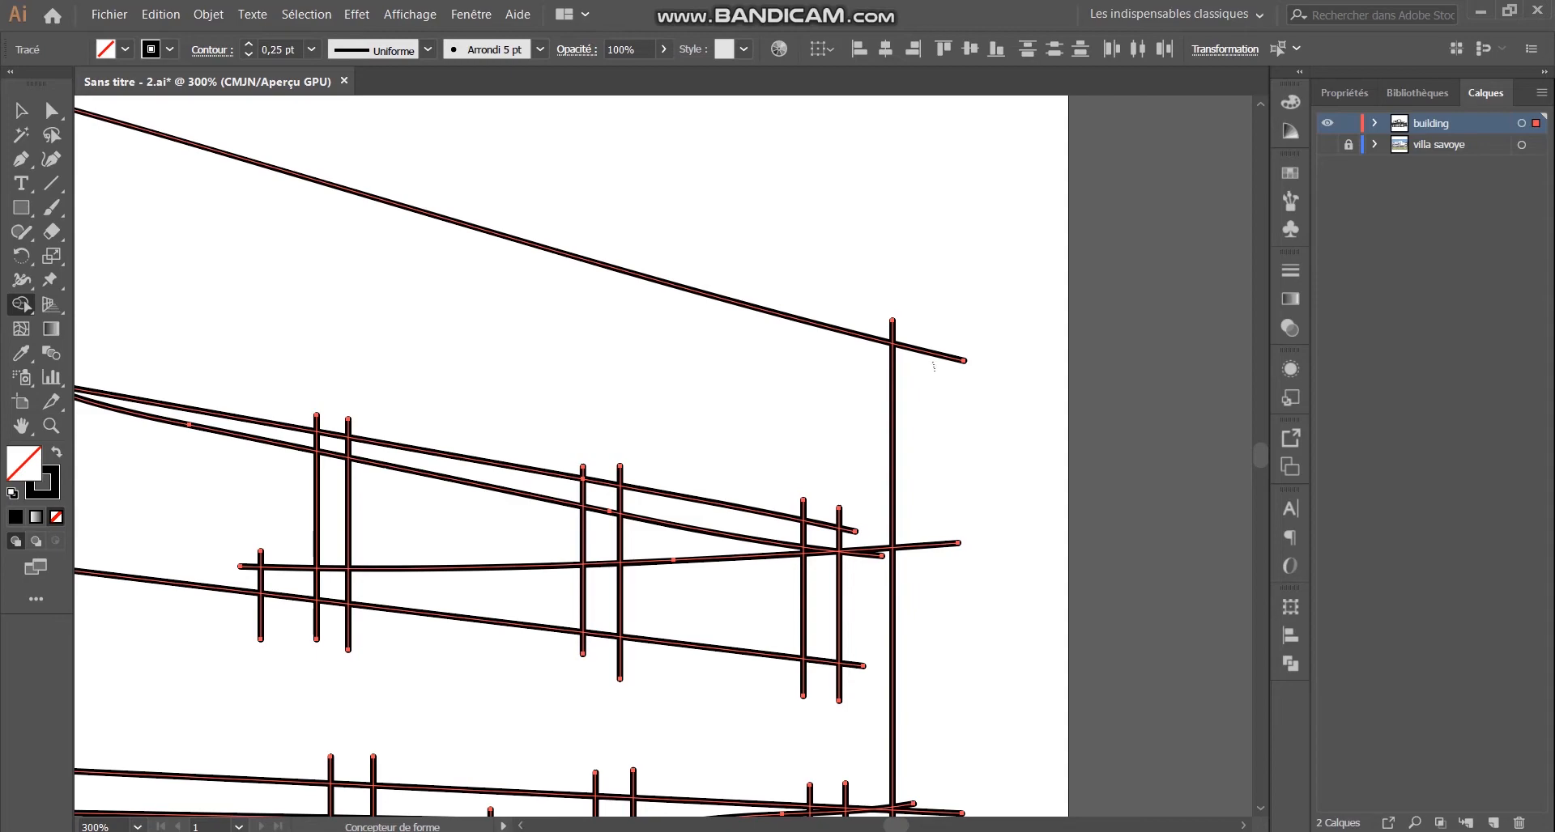
mouse_move(898, 330)
left_mouse_down()
mouse_move(853, 294)
mouse_move(932, 395)
left_mouse_up()
scroll(923, 381, "down", 5)
scroll(923, 381, "up", 2)
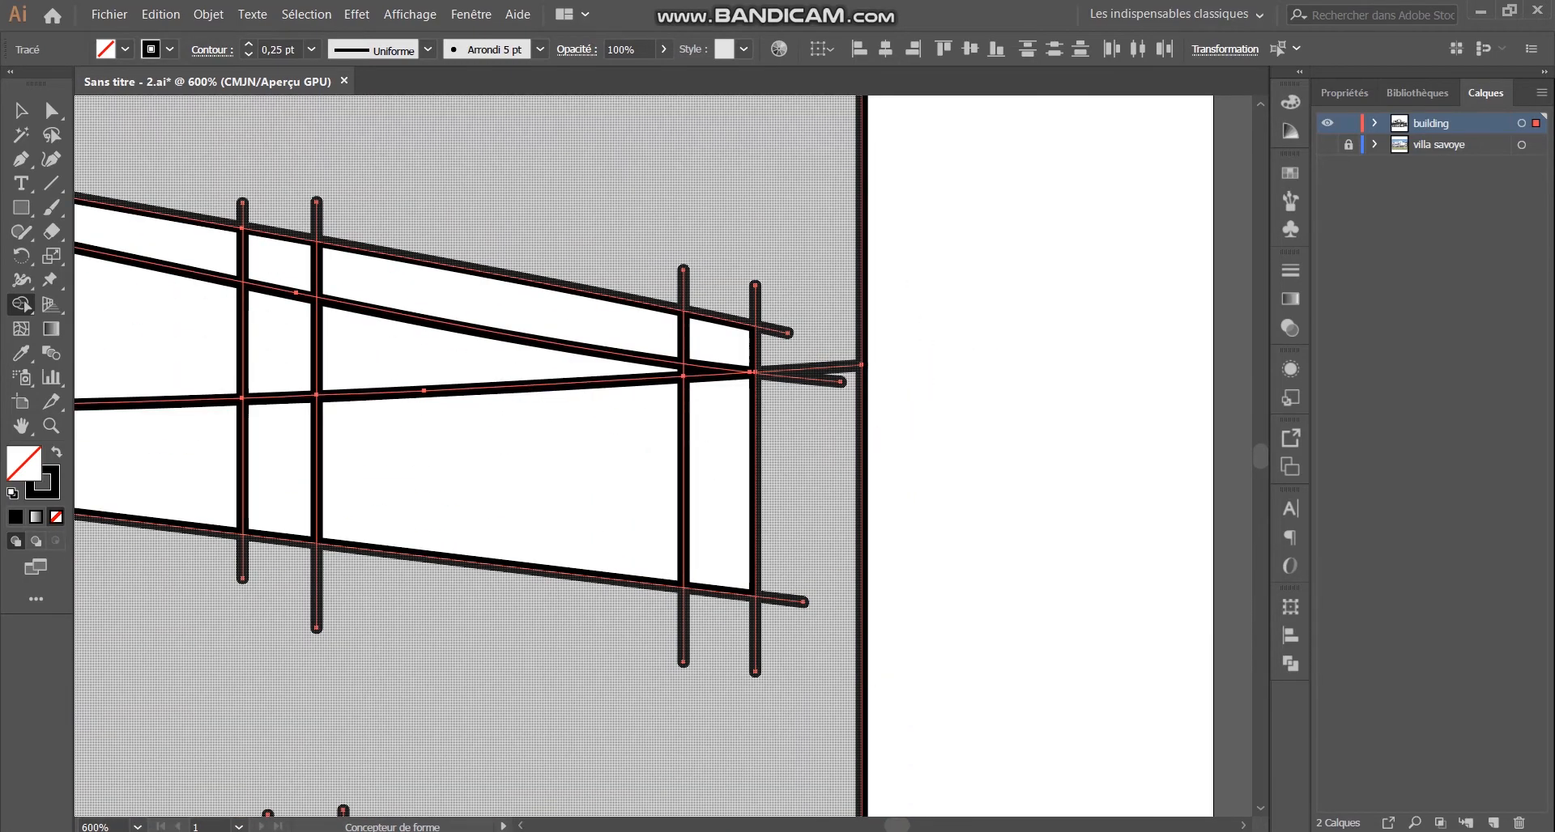
Step: Trim the horizontal window lines that extend past the far end of the right facade's window band
left_click_drag(786, 305, 786, 423)
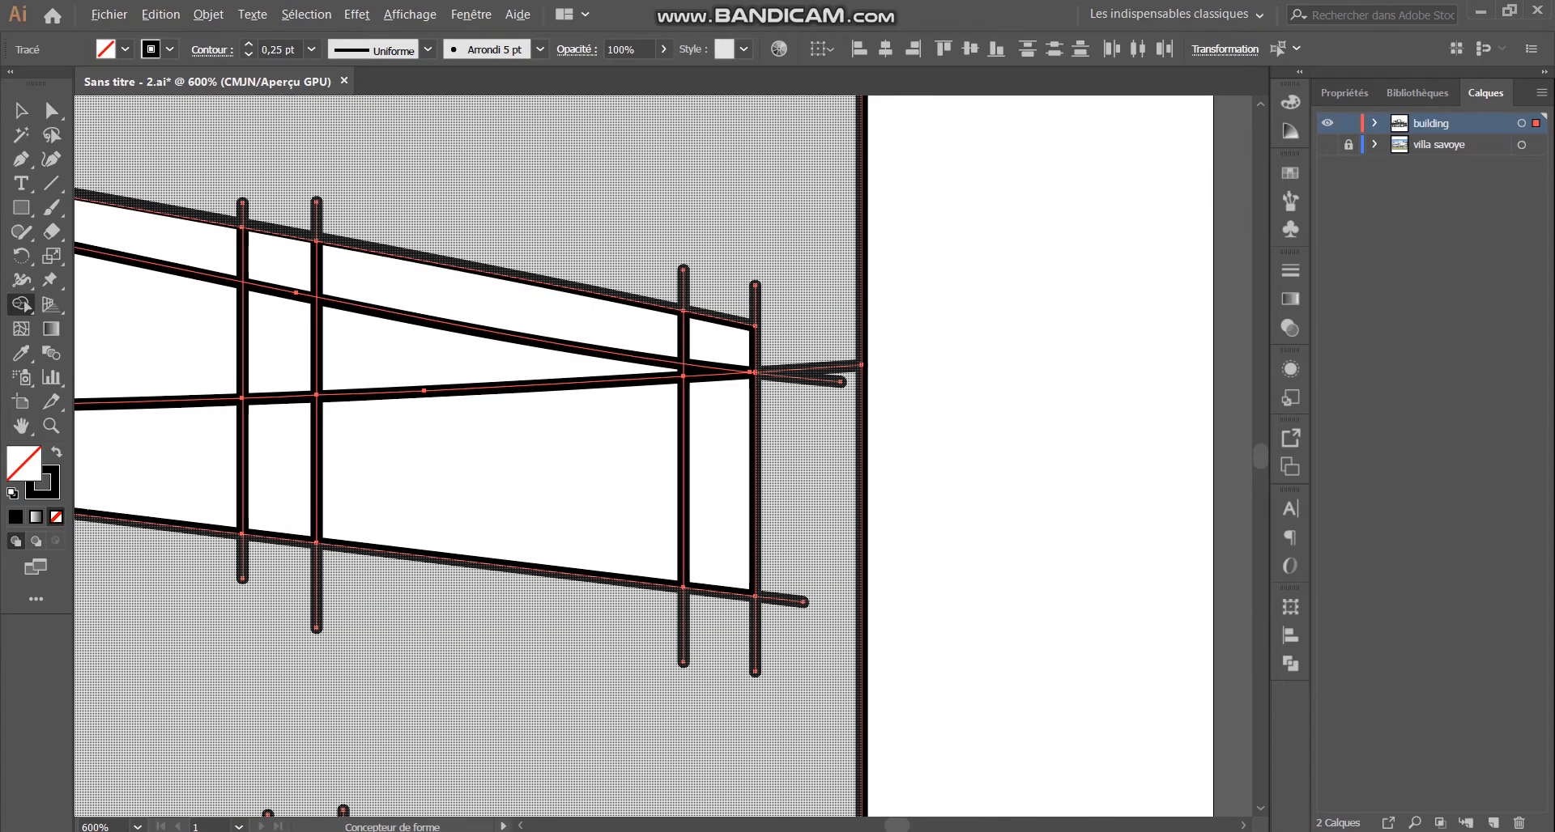
left_click(814, 379, "alt")
left_click(812, 369, "alt")
scroll(818, 365, "down", 1)
scroll(664, 680, "up", 1)
left_click(860, 438, "alt")
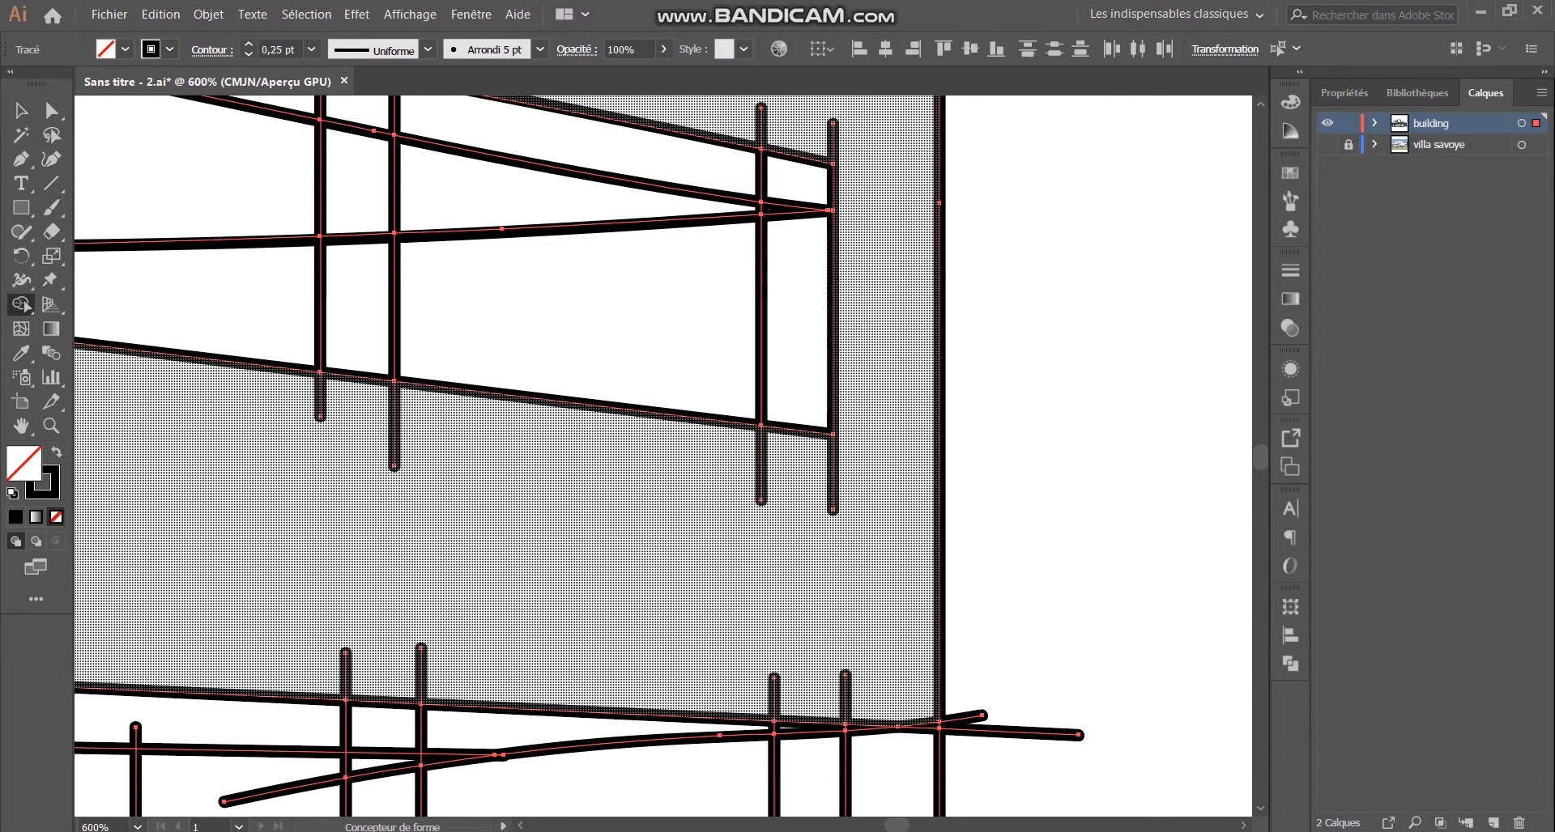
Step: Trim the overshooting line ends at the right facade's far lower corner
scroll(889, 357, "down", 4)
scroll(963, 423, "up", 6)
mouse_move(764, 204)
left_mouse_down()
mouse_move(796, 384)
mouse_move(540, 446)
left_mouse_up()
scroll(734, 434, "down", 4)
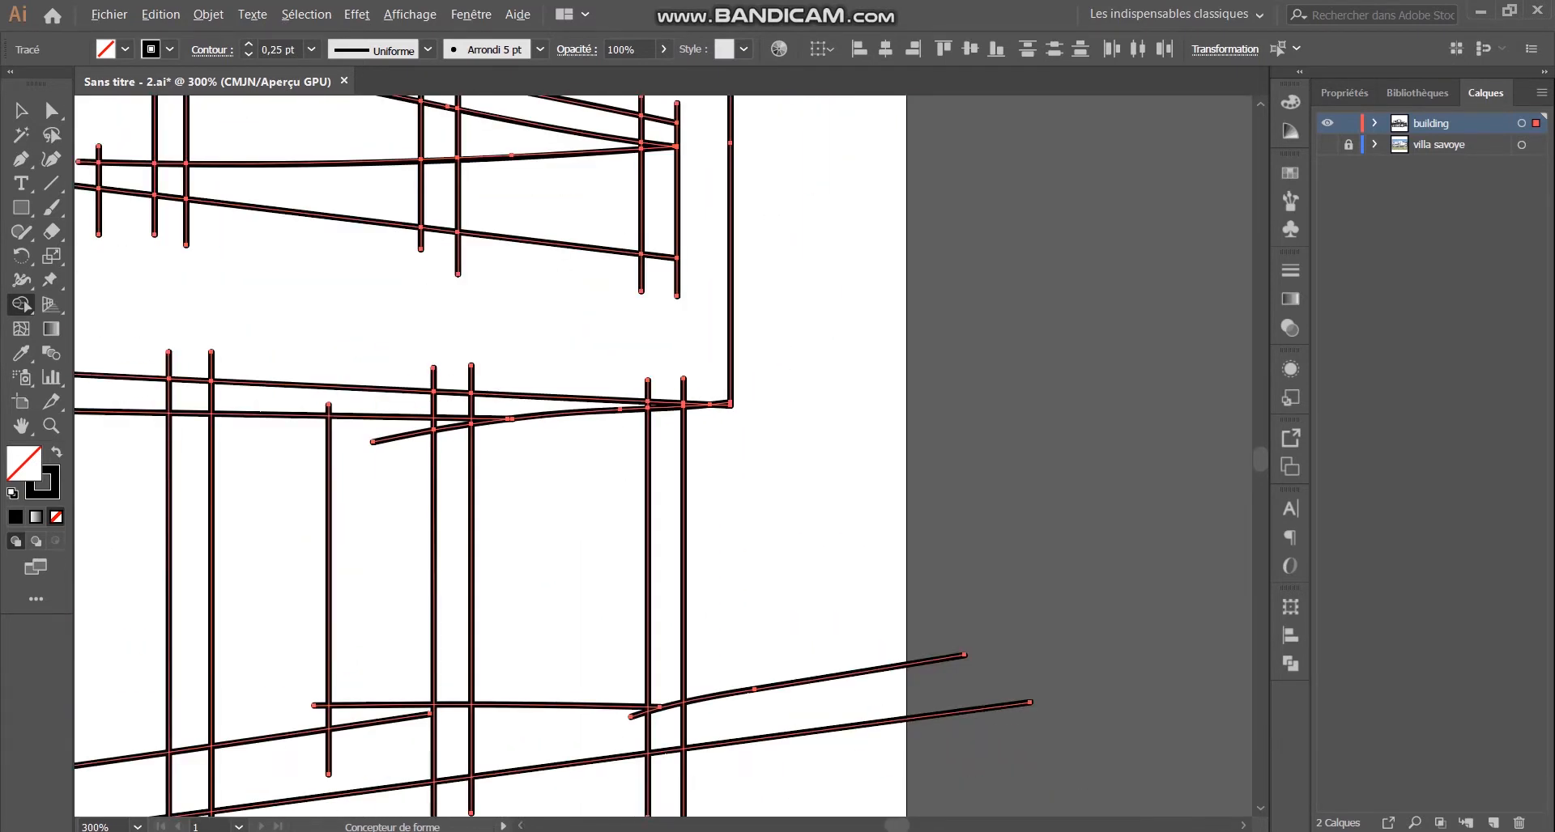
Step: Remove the short line ends crossing the rightmost column near the ground, including the pieces between its two edges
scroll(648, 672, "down", 2)
scroll(648, 672, "up", 4)
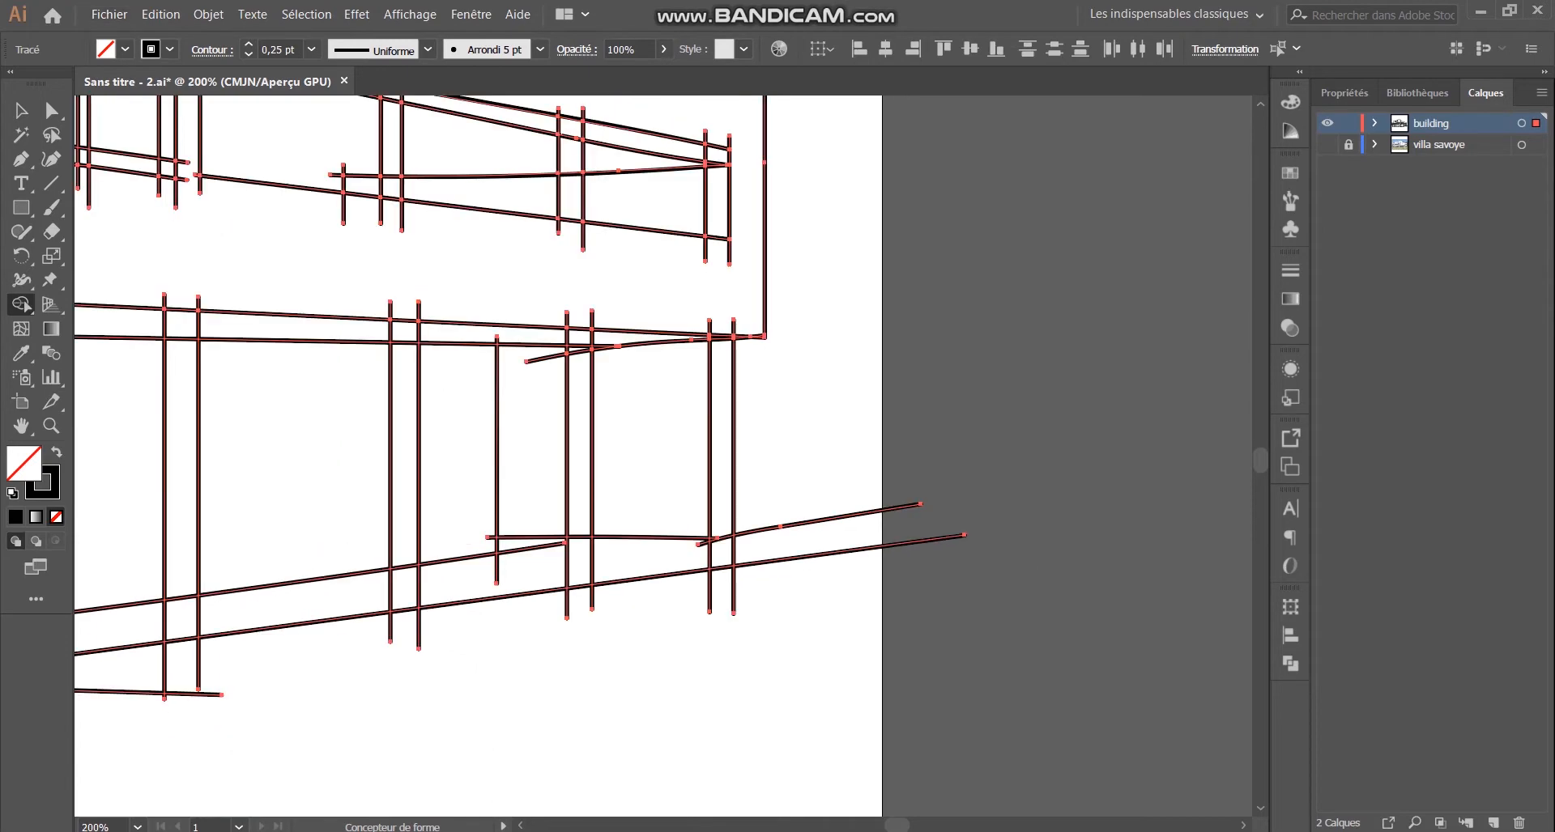
left_click_drag(690, 553, 678, 490)
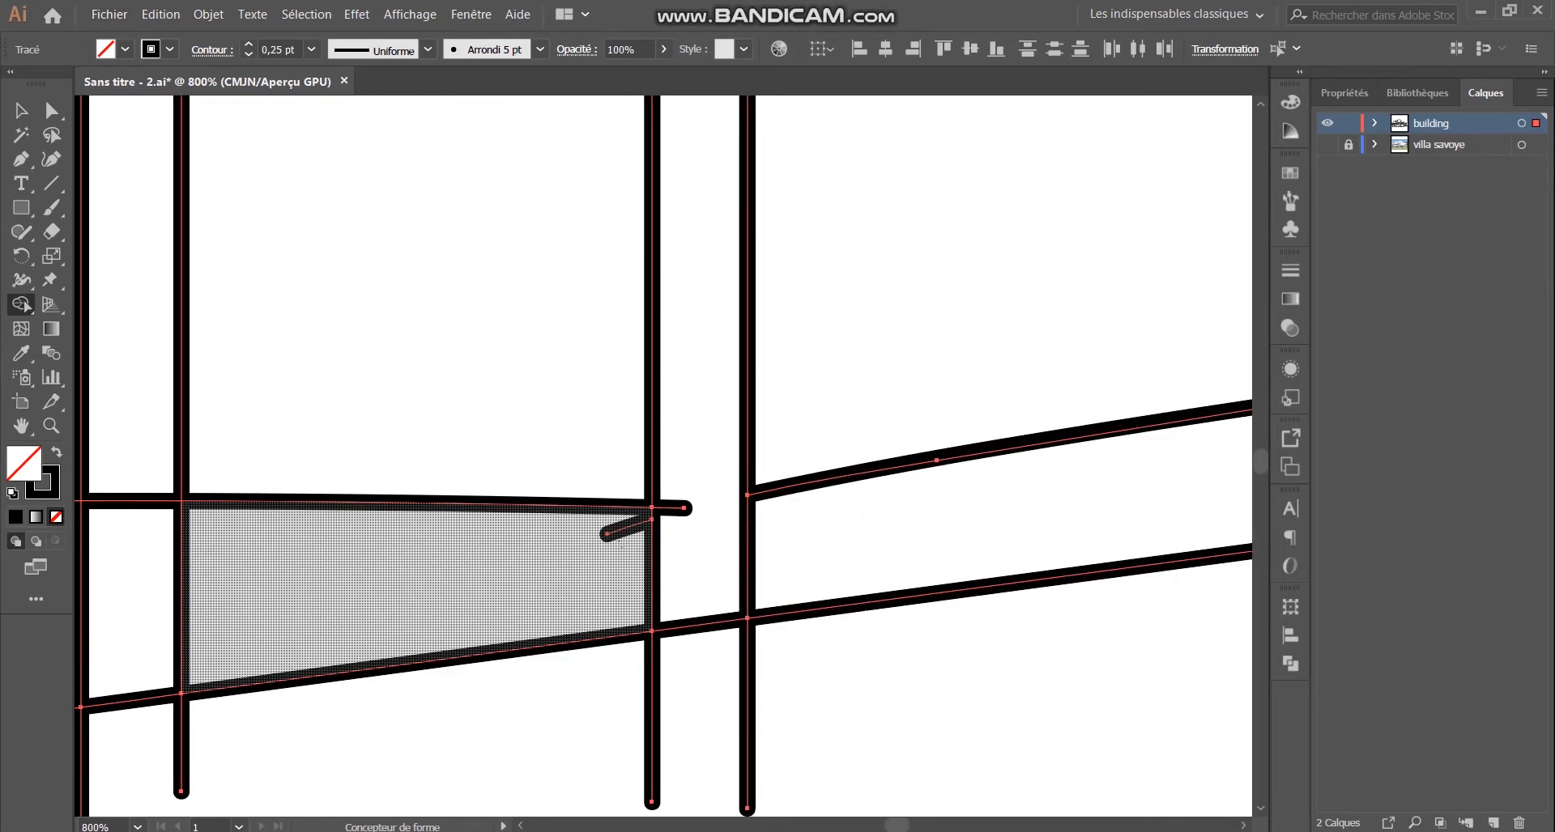
left_click(626, 528, "alt")
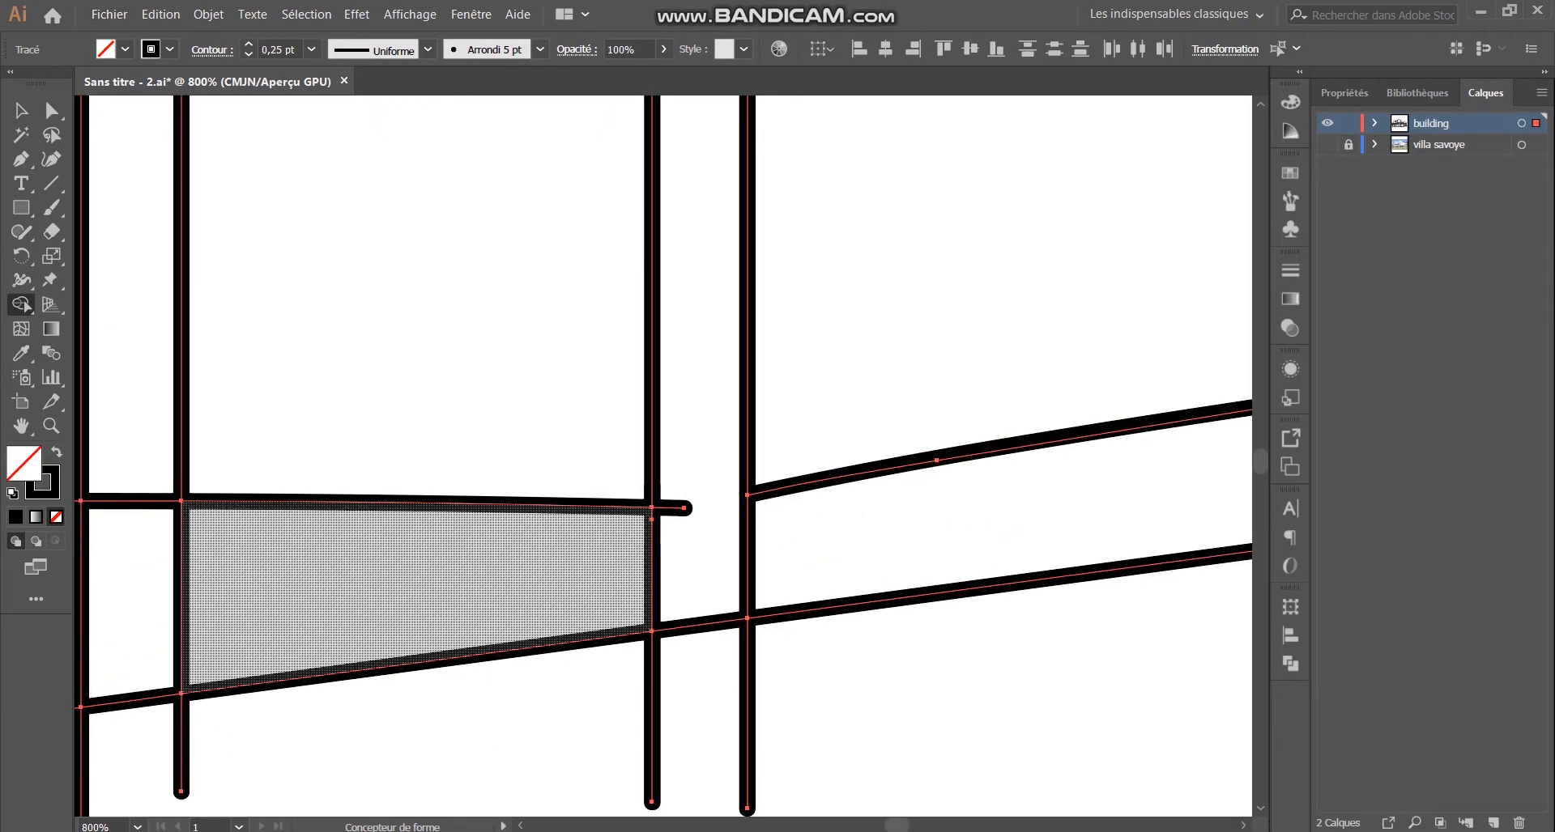
left_click(673, 508, "alt")
scroll(803, 467, "down", 3)
scroll(803, 467, "up", 1)
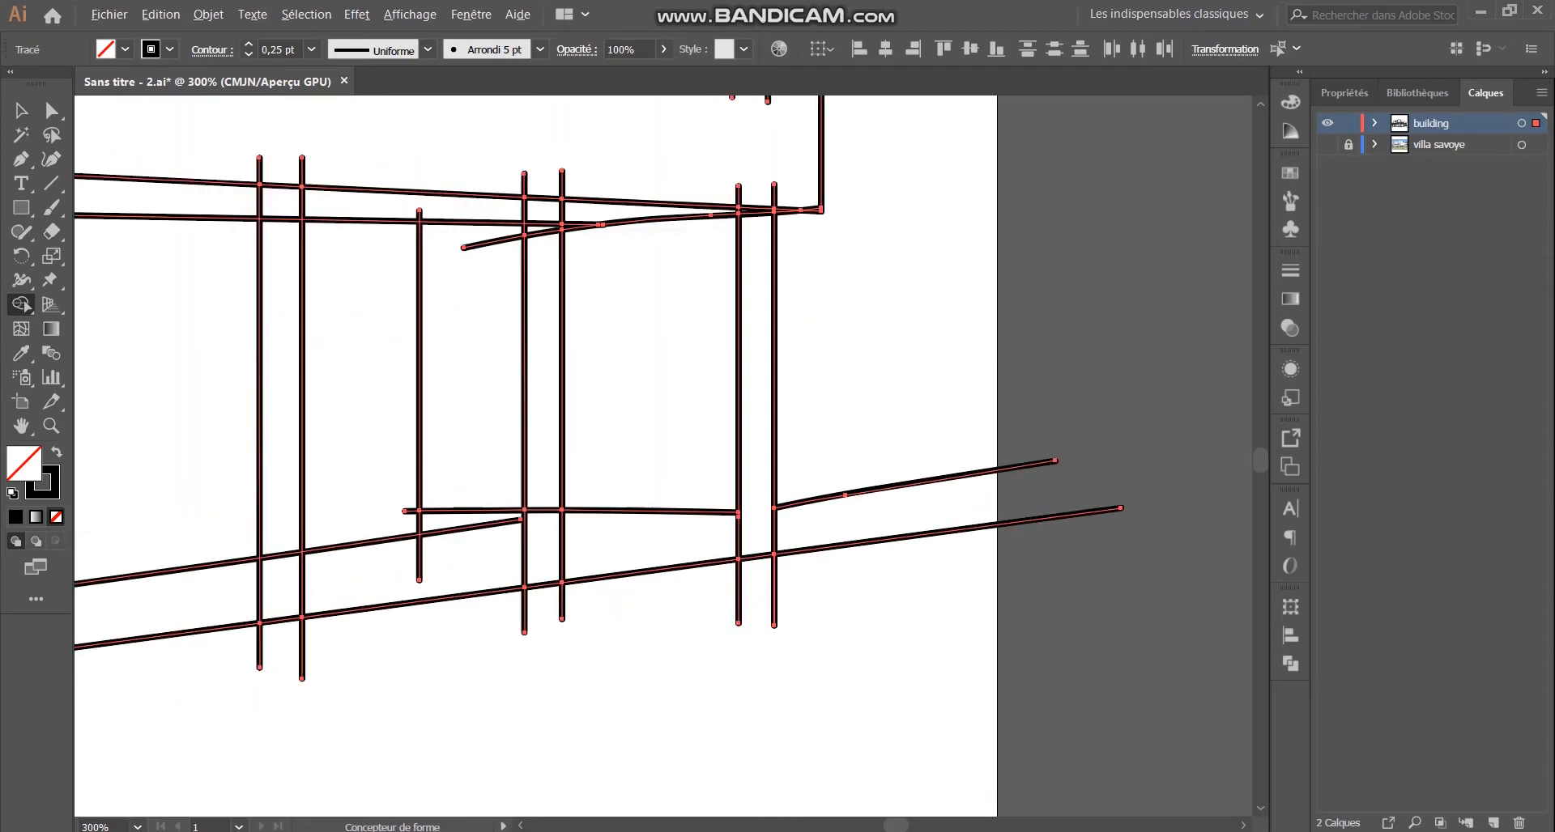
Step: Trim the rightmost column's edges where they extend above the right facade's bottom line
scroll(866, 563, "down", 4)
scroll(839, 418, "up", 5)
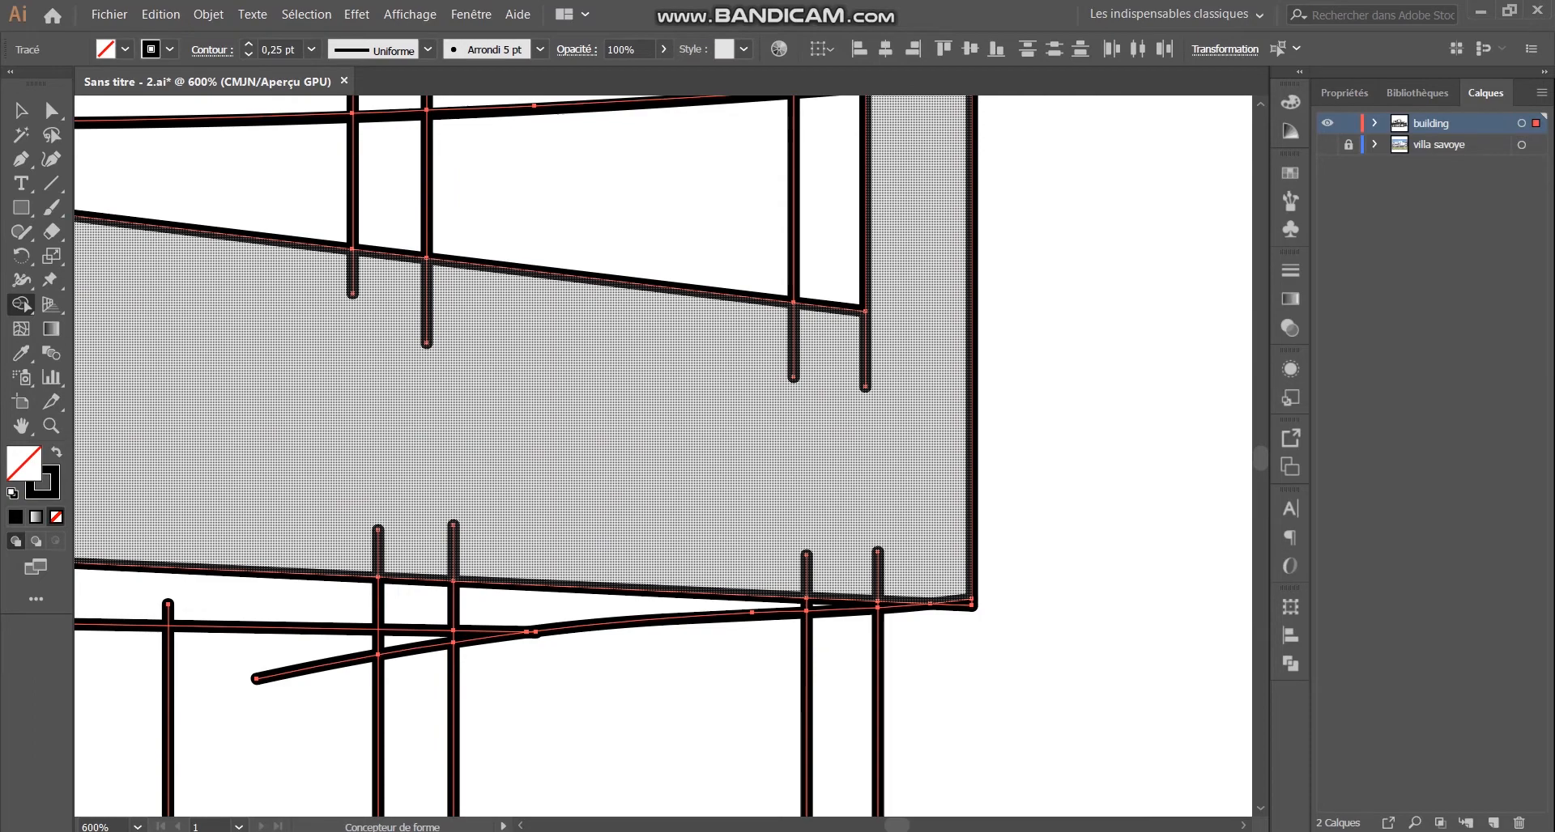
left_click(876, 577, "alt")
scroll(862, 648, "down", 2)
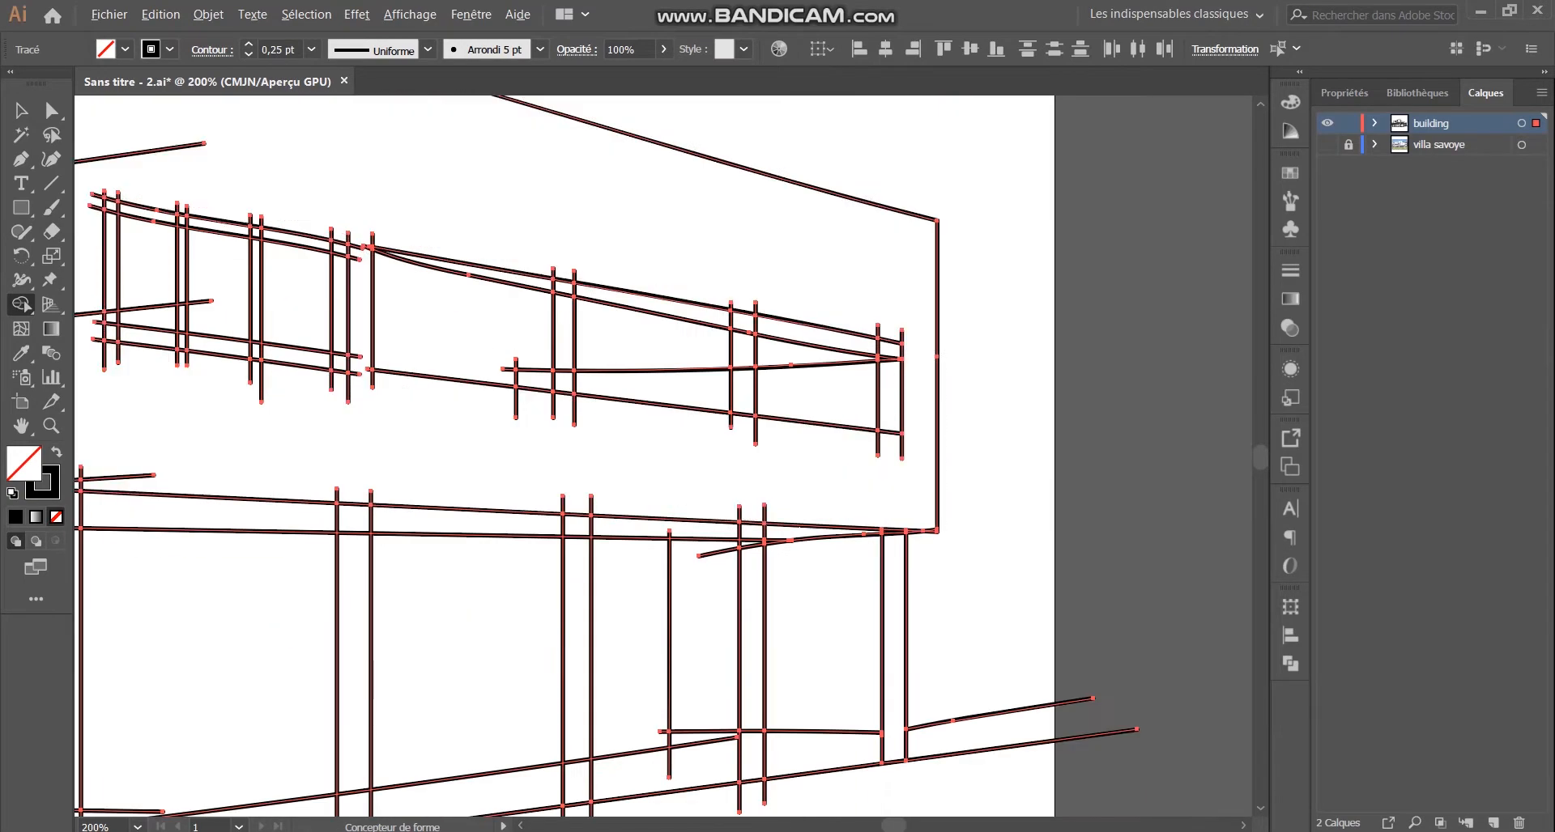
Step: Erase the rightmost column's small leftover segments between the two converging lines under the right facade
scroll(862, 648, "up", 3)
scroll(831, 502, "up", 2)
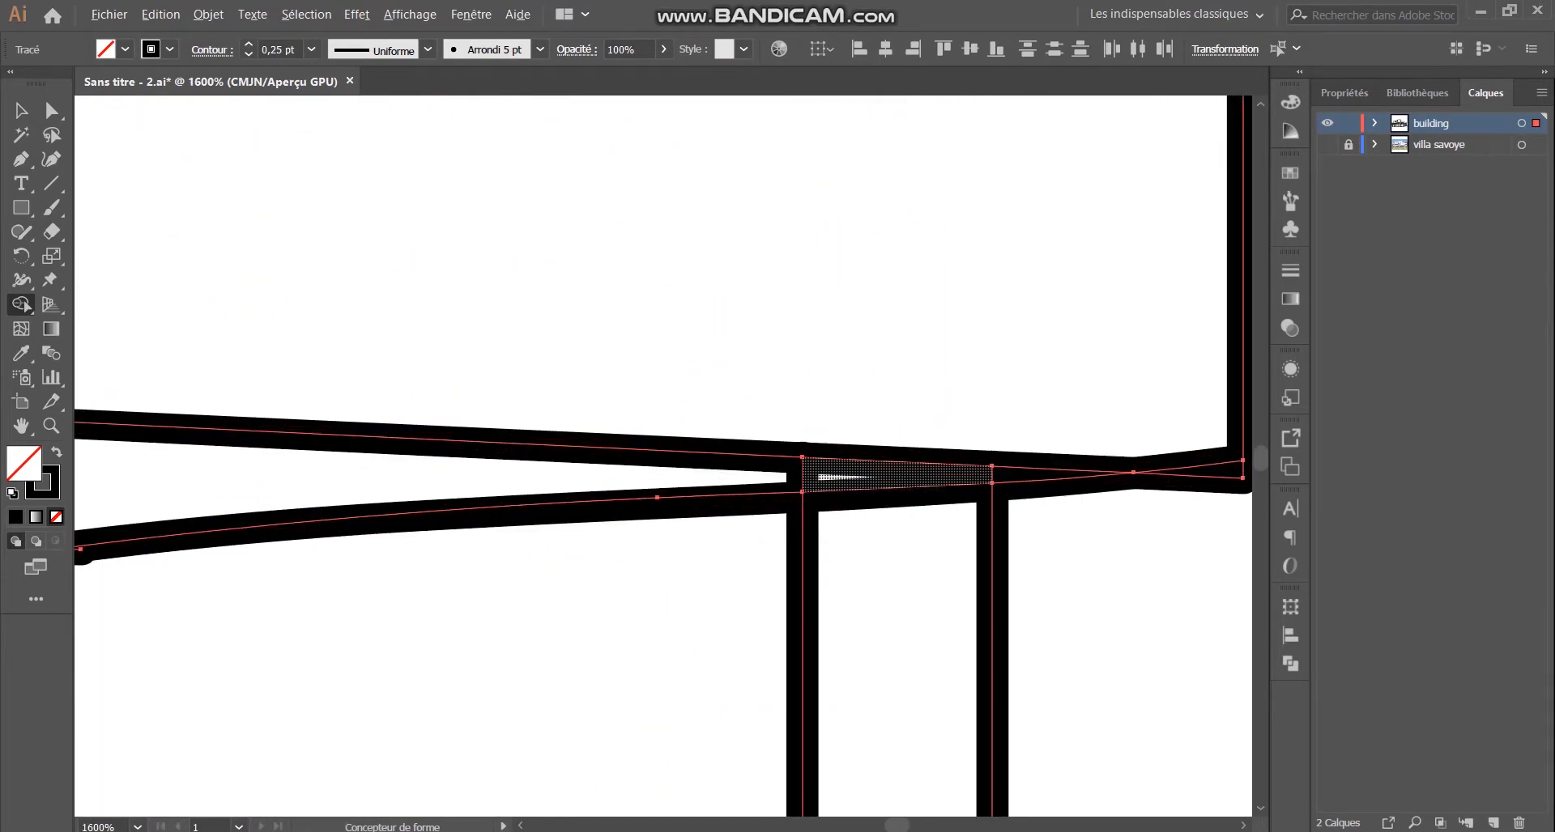
left_click(802, 475, "alt")
left_click(991, 475, "alt")
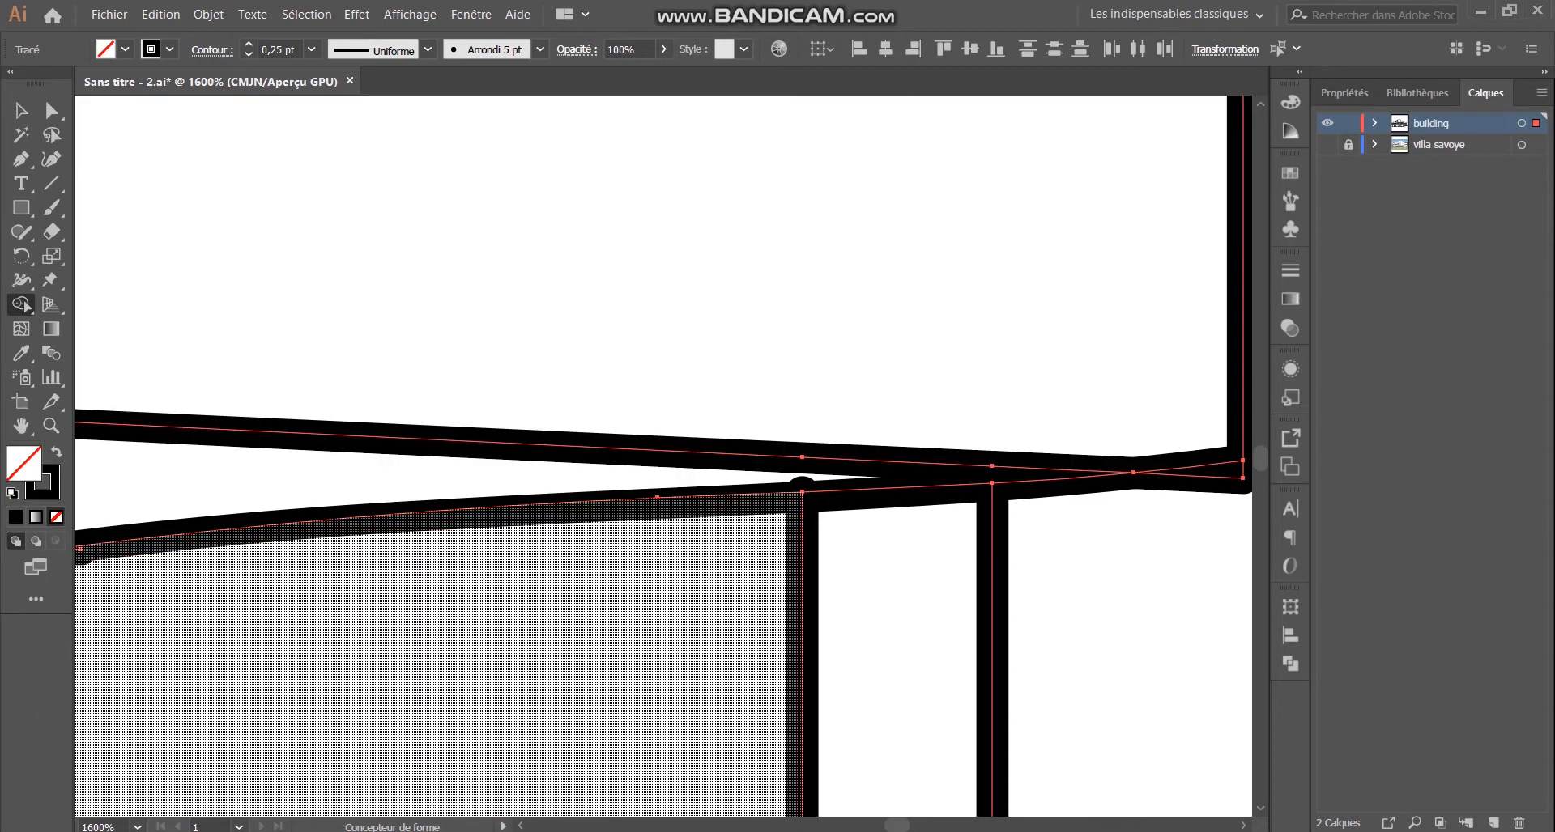
scroll(748, 476, "down", 3)
scroll(912, 475, "up", 3)
left_click(917, 467, "alt")
Step: Trim the overshooting lines at the front corner's roofline and the rooftop volume's vertical edge below the roofline
scroll(931, 477, "down", 7)
scroll(1028, 447, "down", 2)
scroll(822, 476, "up", 2)
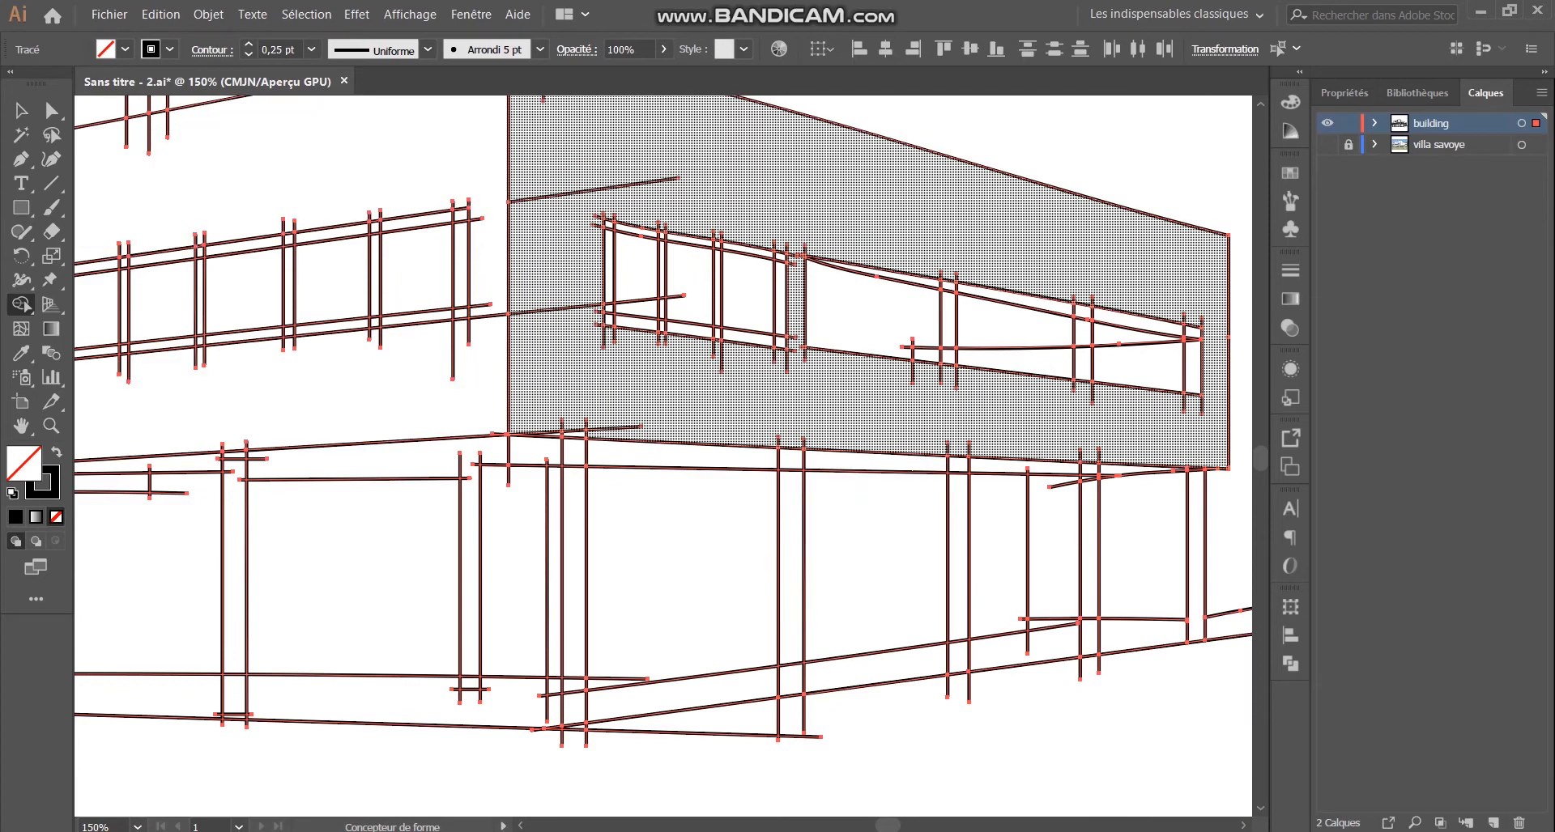
scroll(987, 519, "down", 3)
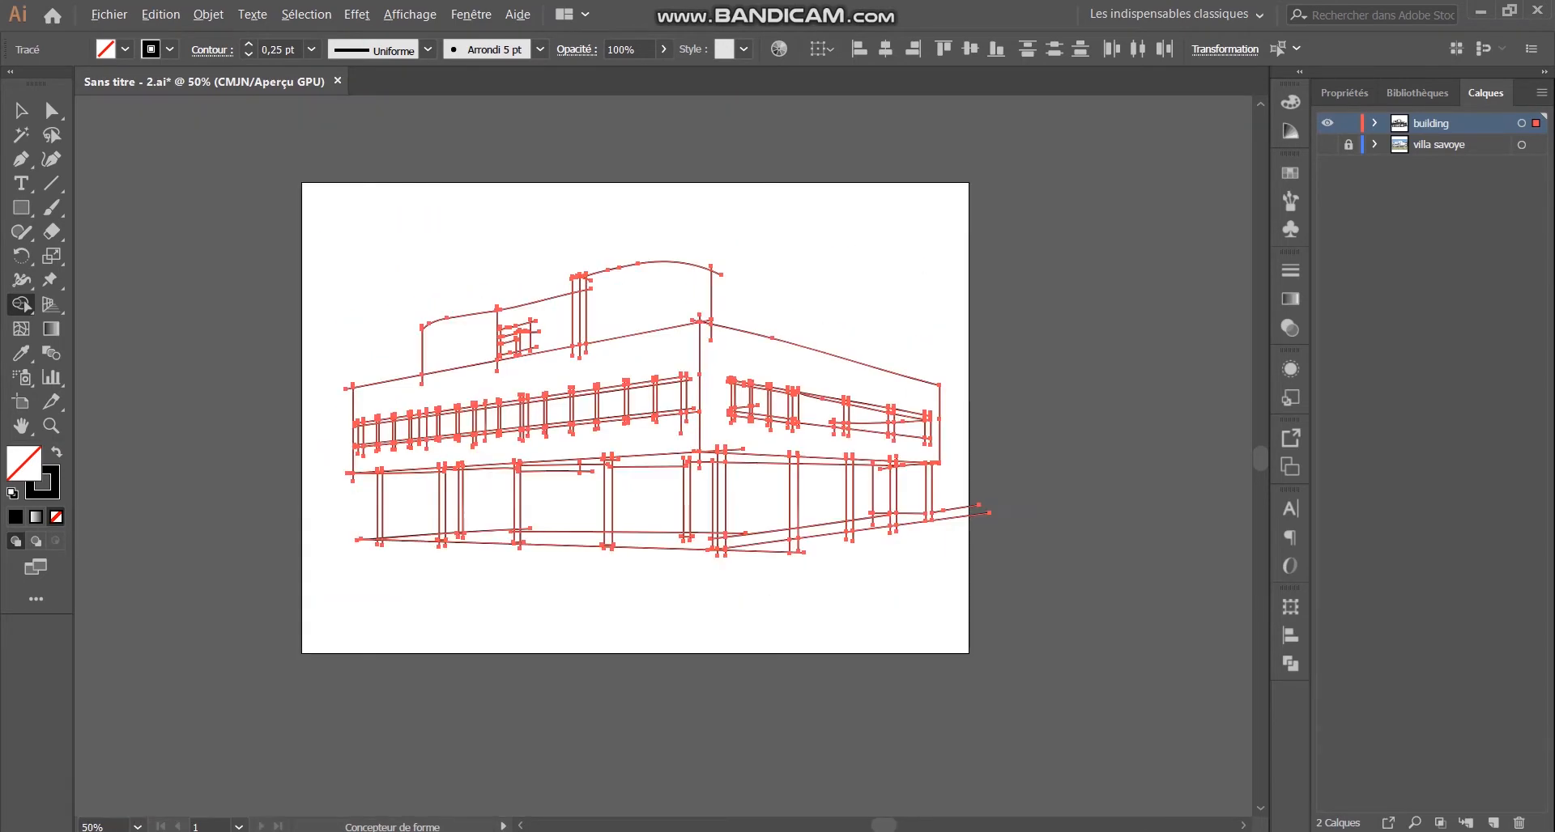
scroll(987, 518, "up", 1)
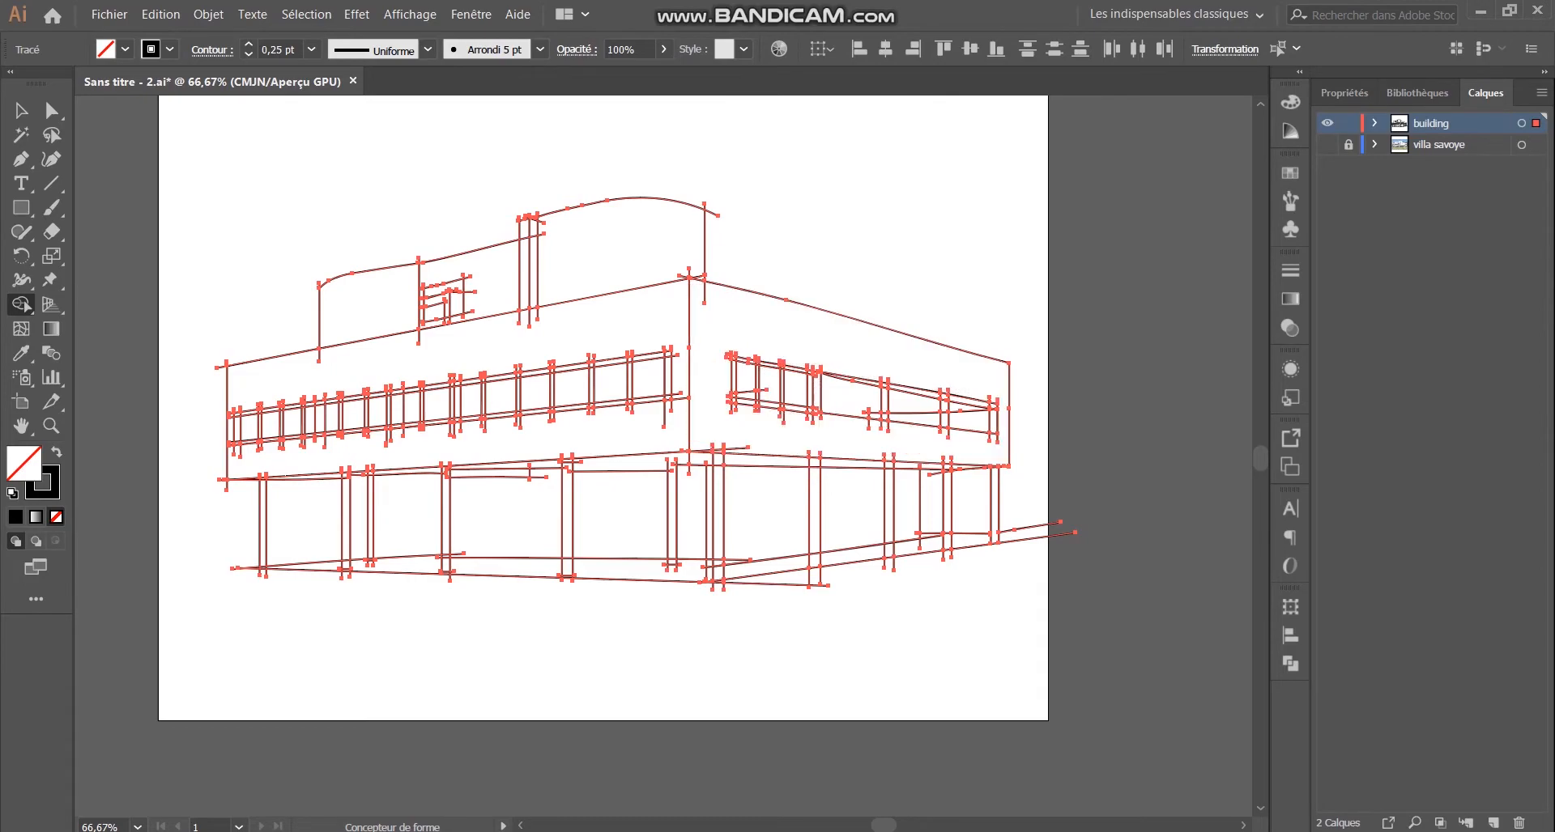
scroll(705, 194, "up", 6)
left_click(763, 375, "alt")
left_click(698, 314, "alt")
scroll(712, 405, "down", 6)
left_click_drag(664, 379, 769, 383)
left_click(804, 494, "alt")
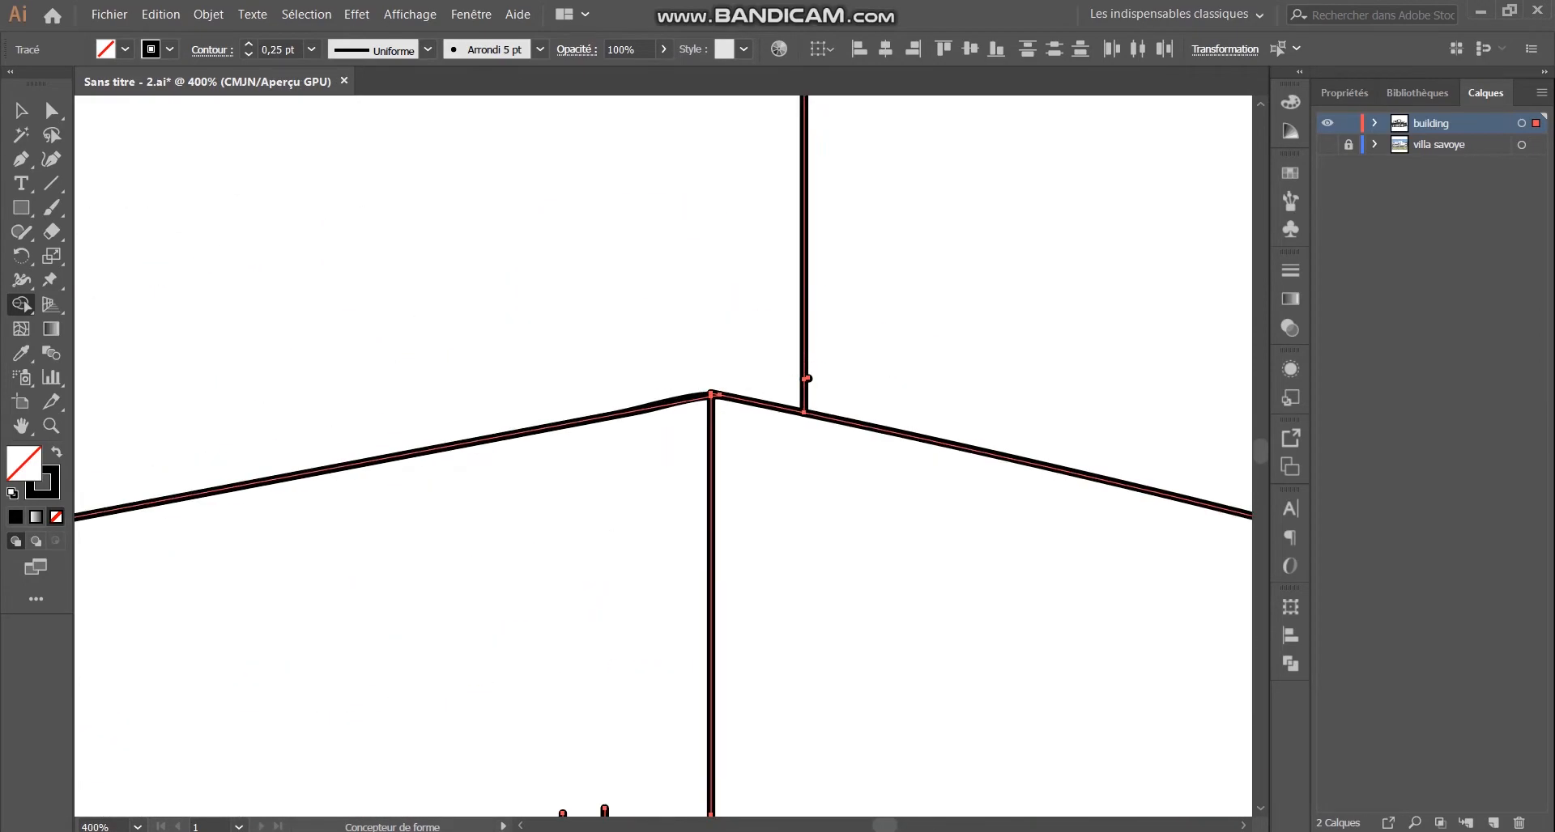
Step: Trim the overshooting ends at the right end of the large rooftop curve and around the chimney's top
scroll(729, 405, "down", 4)
scroll(808, 426, "up", 5)
left_click(742, 353, "alt")
left_click_drag(599, 374, 683, 381)
left_click_drag(531, 394, 510, 431)
left_click(786, 594, "alt")
scroll(746, 399, "down", 5)
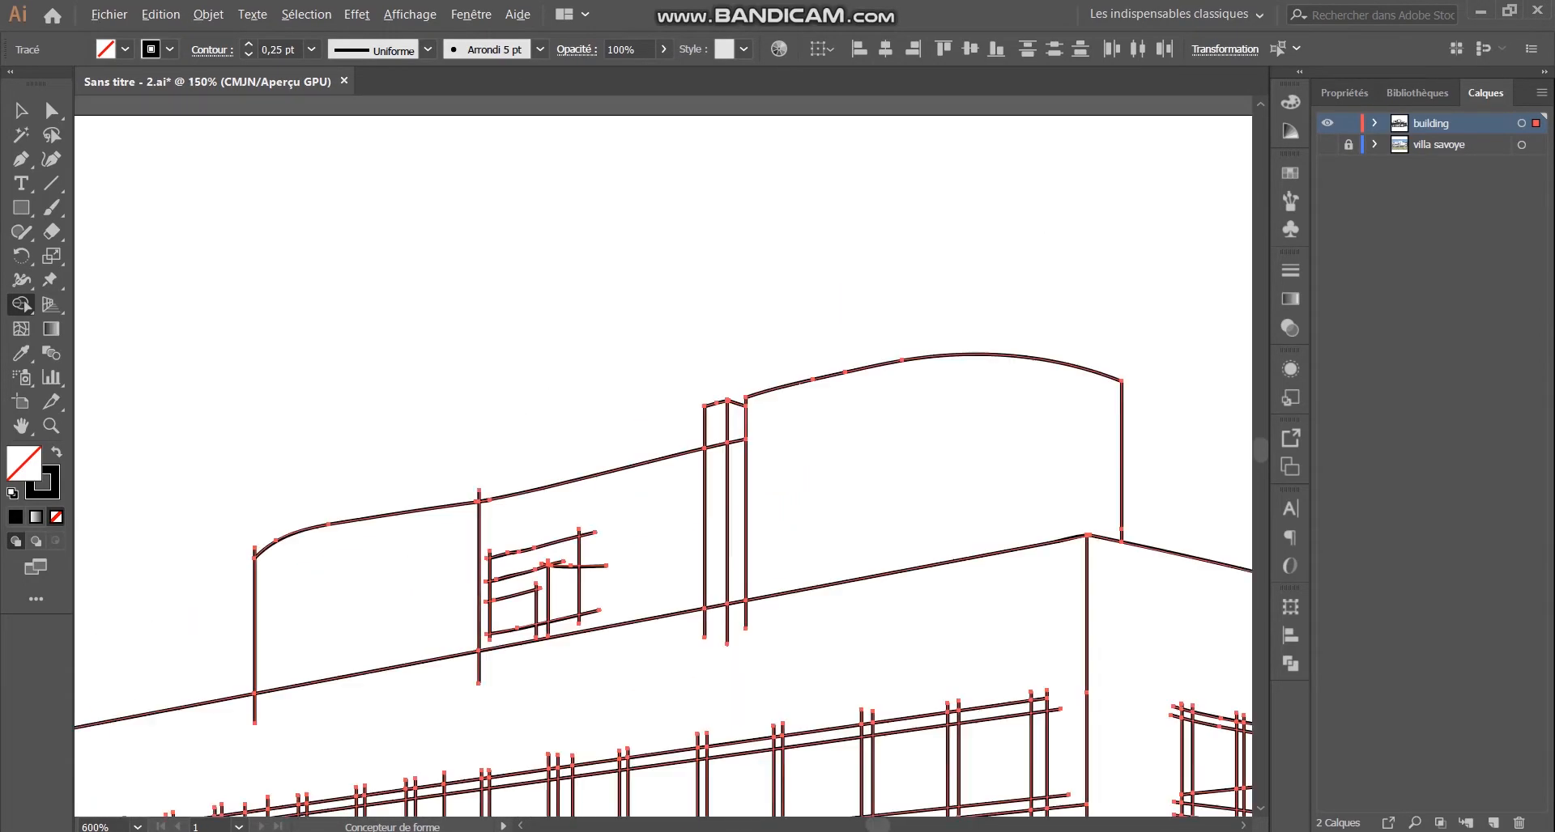
Step: Trim the rooftop wall's curve where it crosses the chimney, checking the lines against the villa savoye photo
scroll(722, 498, "up", 2)
left_click(709, 384, "alt")
left_click(1327, 145)
left_click(1327, 145)
scroll(874, 429, "down", 3)
scroll(857, 547, "up", 3)
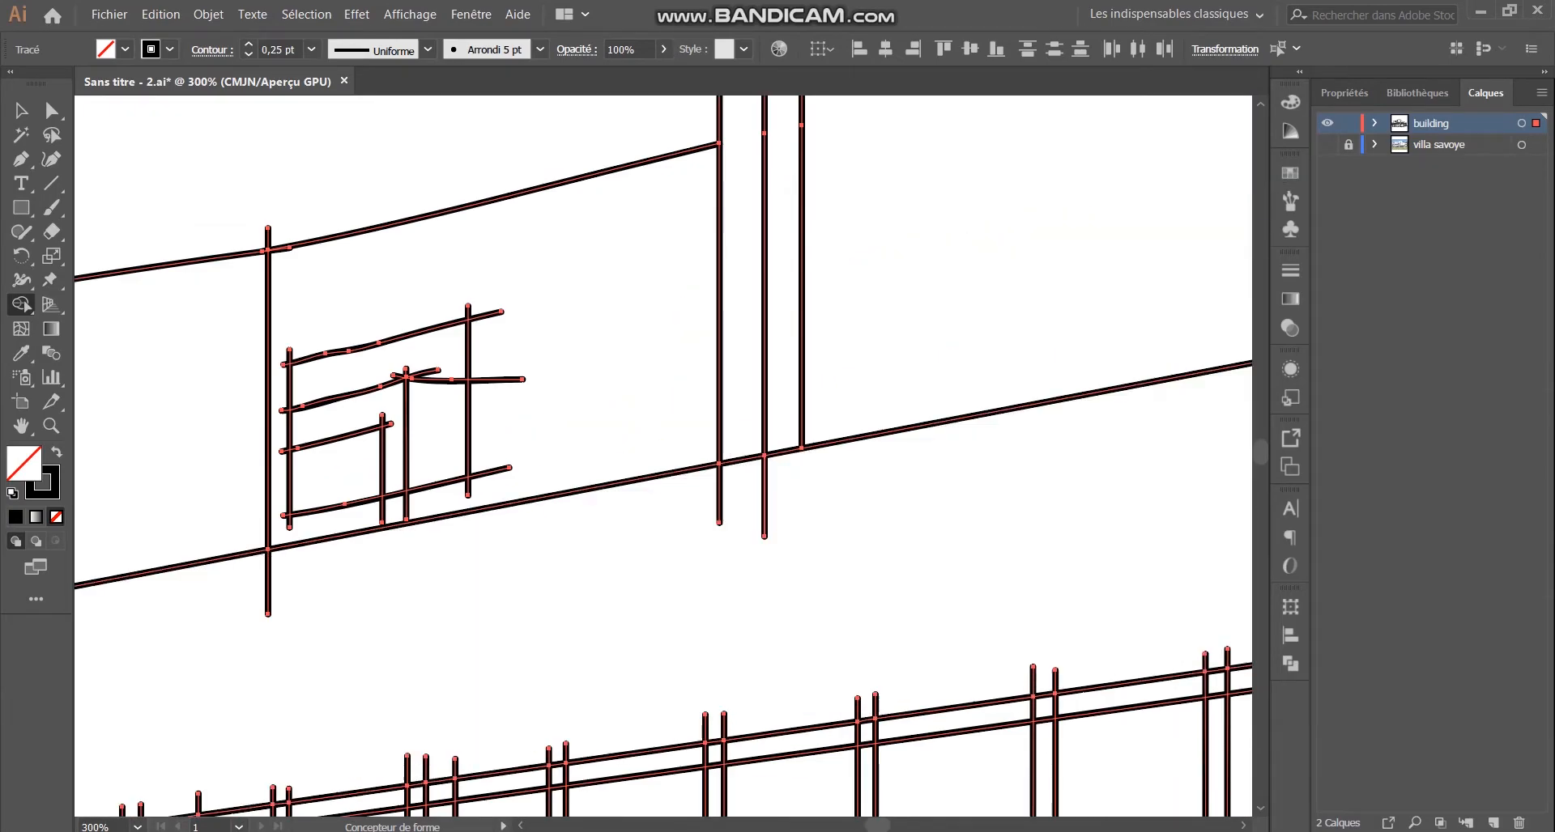
Step: Trim the overshooting line ends around the small rooftop wall opening and its inner frame lines
scroll(971, 519, "down", 3)
scroll(854, 494, "up", 5)
left_click_drag(771, 381, 842, 376)
left_click_drag(900, 252, 956, 267)
left_click_drag(566, 342, 546, 366)
left_click_drag(543, 441, 564, 680)
left_click_drag(970, 369, 970, 415)
left_click_drag(964, 550, 891, 614)
left_click_drag(810, 644, 770, 648)
left_click_drag(760, 494, 730, 466)
left_click_drag(723, 657, 761, 658)
scroll(878, 551, "down", 5)
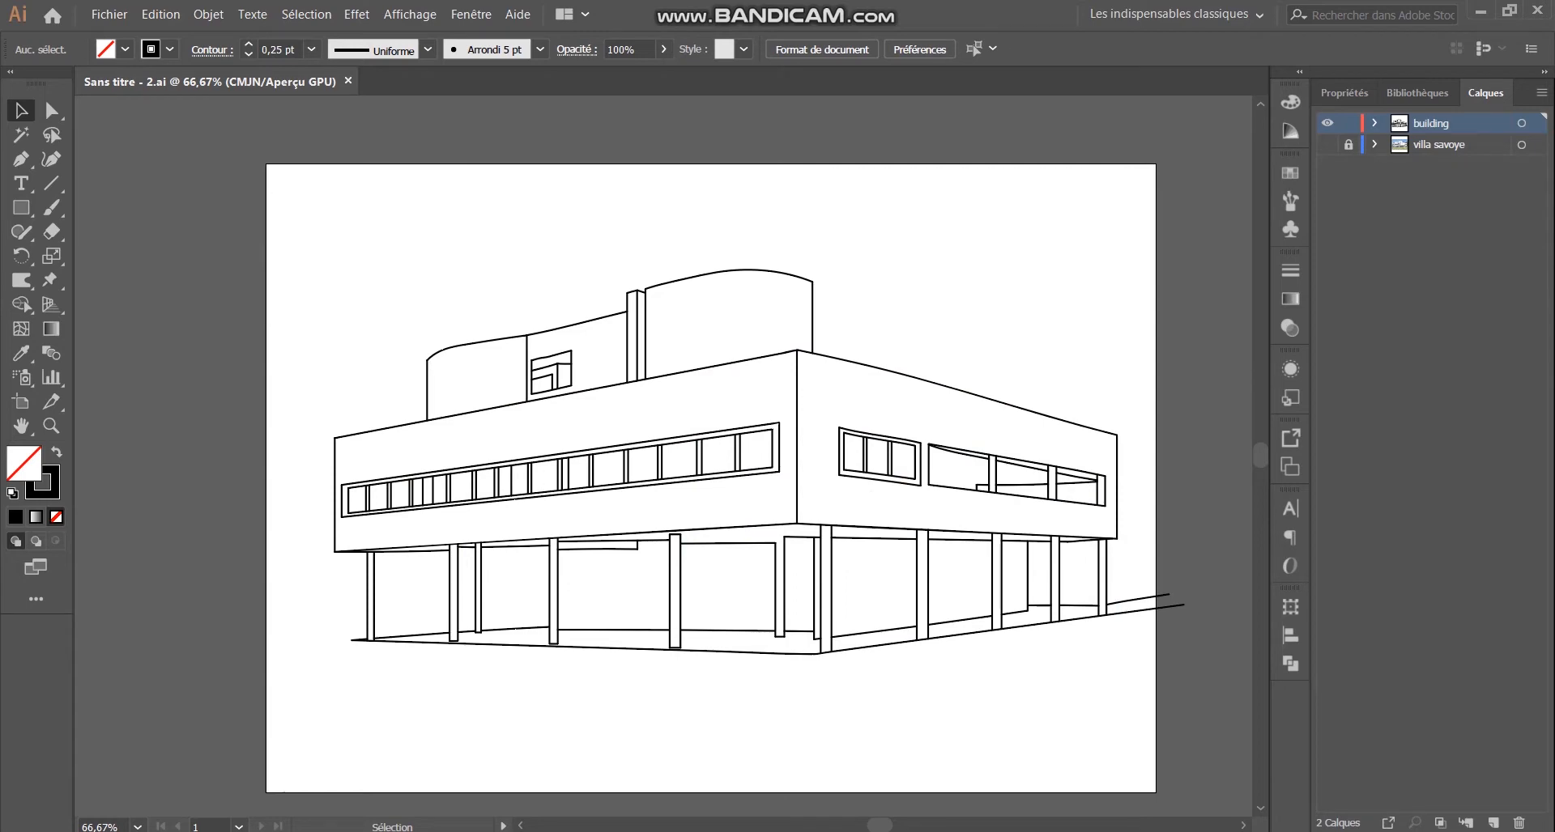
Step: Draw a vertical Paintbrush line along the artboard's right edge, crossing both ground lines beside the rightmost column
scroll(710, 477, "down", 1)
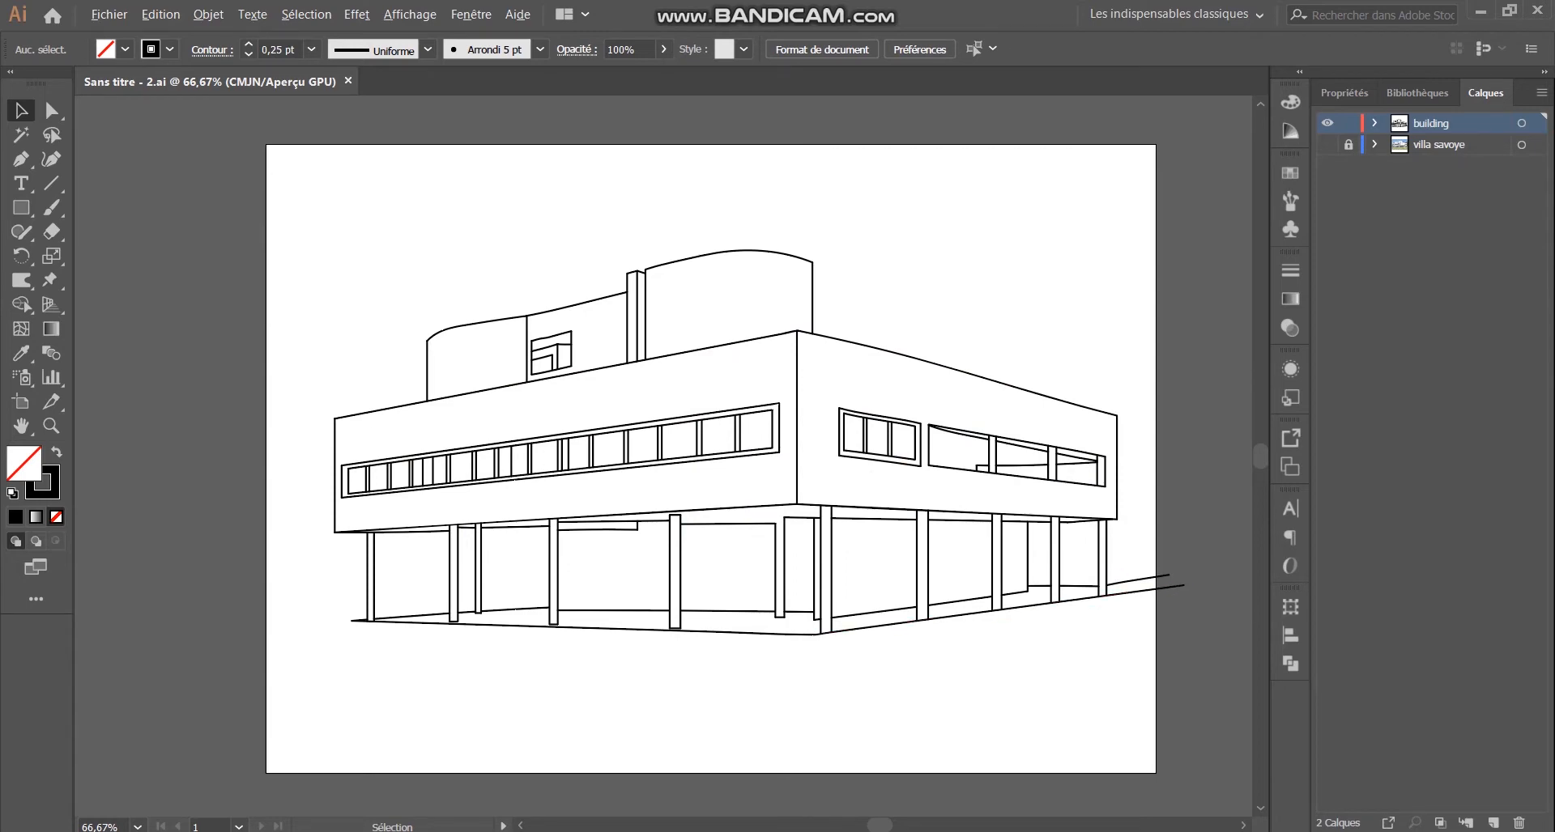
scroll(1183, 596, "up", 6)
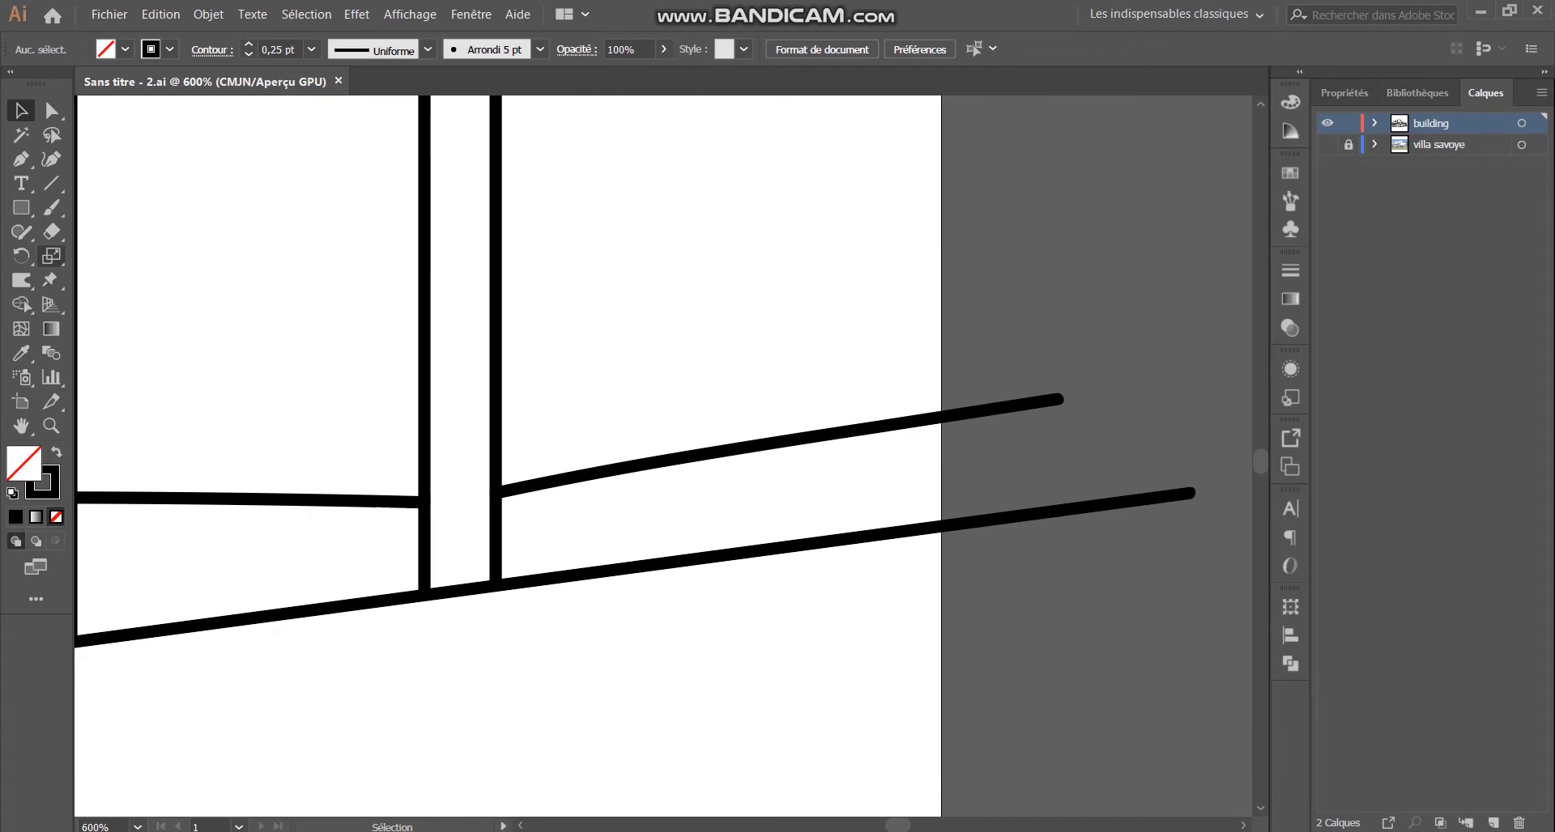
left_click(51, 207)
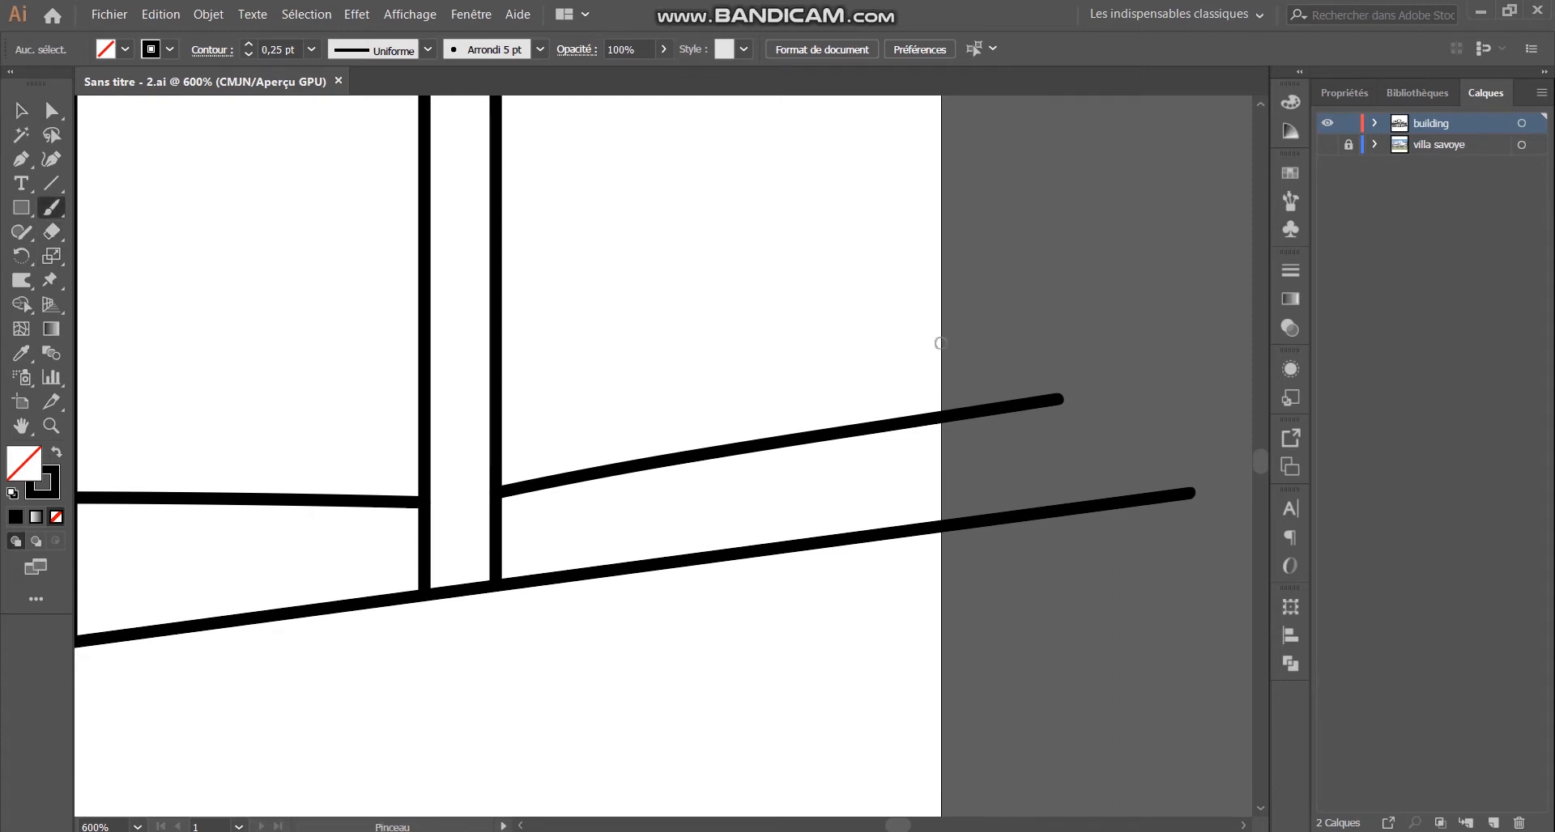
mouse_move(939, 344)
left_mouse_down()
mouse_move(958, 361)
mouse_move(941, 617)
left_mouse_up()
key("ctrl+z")
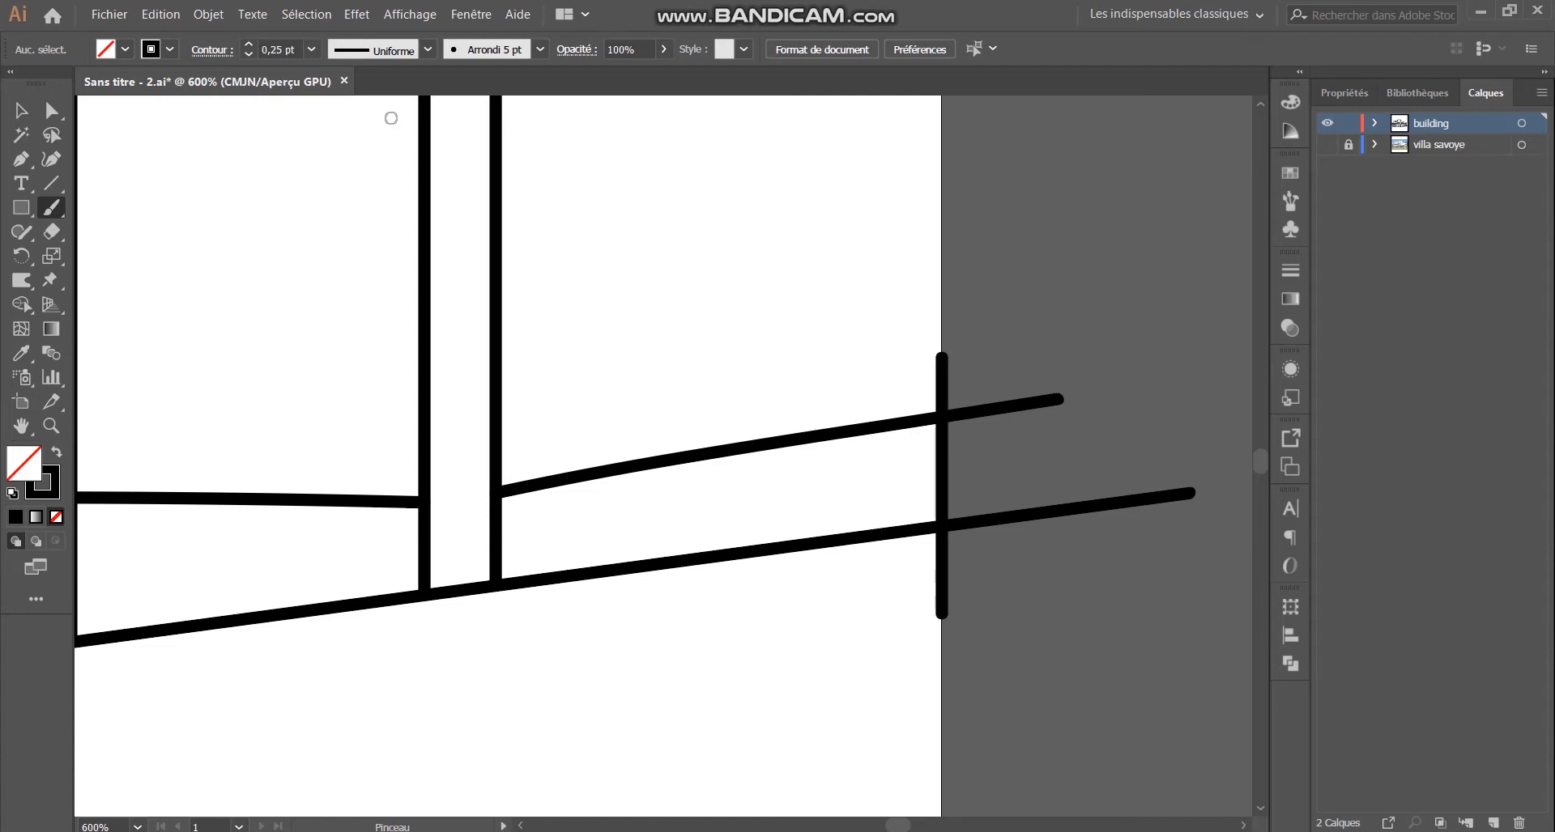
Step: Trim the two ground lines beyond the artboard's right edge and the vertical line's overshooting ends with Shape Builder, then deselect
left_click(21, 111)
mouse_move(771, 289)
left_mouse_down()
mouse_move(1142, 663)
mouse_move(1188, 647)
left_mouse_up()
key("shift+m")
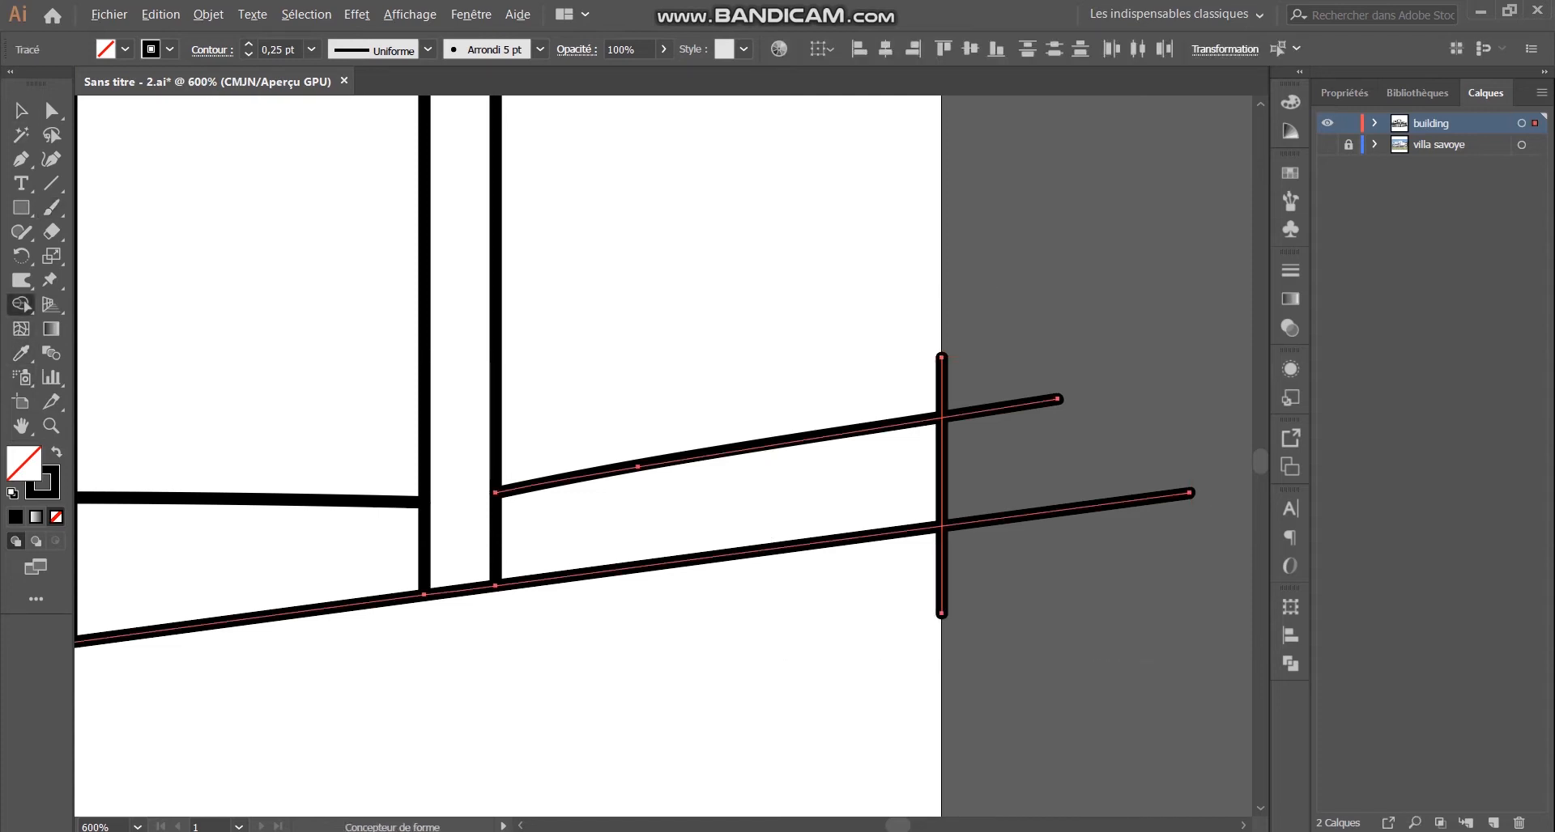
left_click(1052, 512, "alt")
left_click(941, 571, "alt")
left_click(1001, 408, "alt")
left_click(941, 385, "alt")
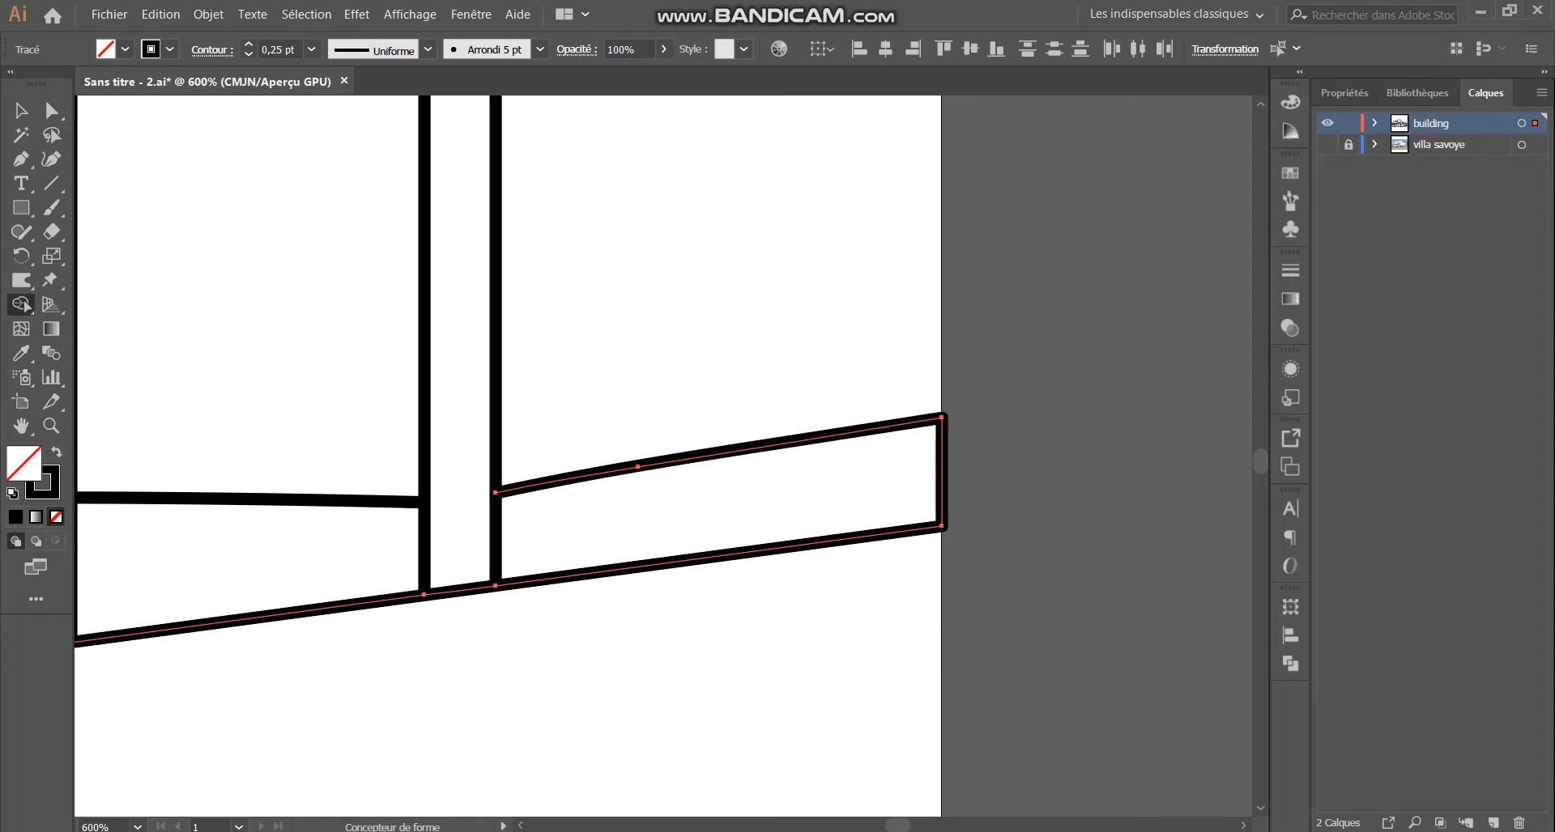
scroll(1001, 419, "down", 5)
scroll(1002, 419, "down", 1)
scroll(1002, 418, "up", 4)
key("v")
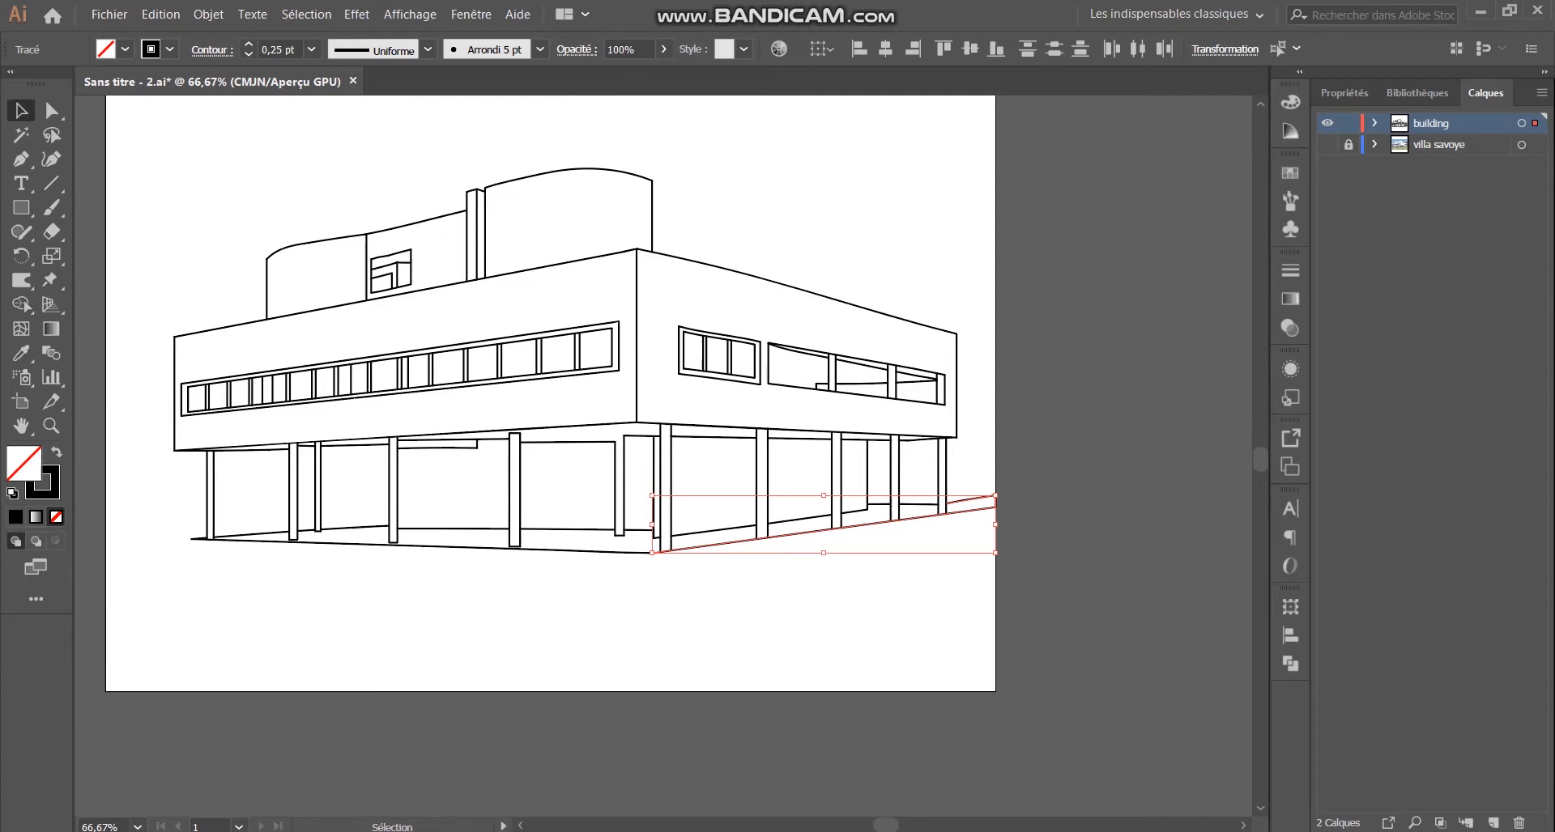
left_click(81, 379)
scroll(81, 379, "up", 1)
scroll(360, 545, "down", 1)
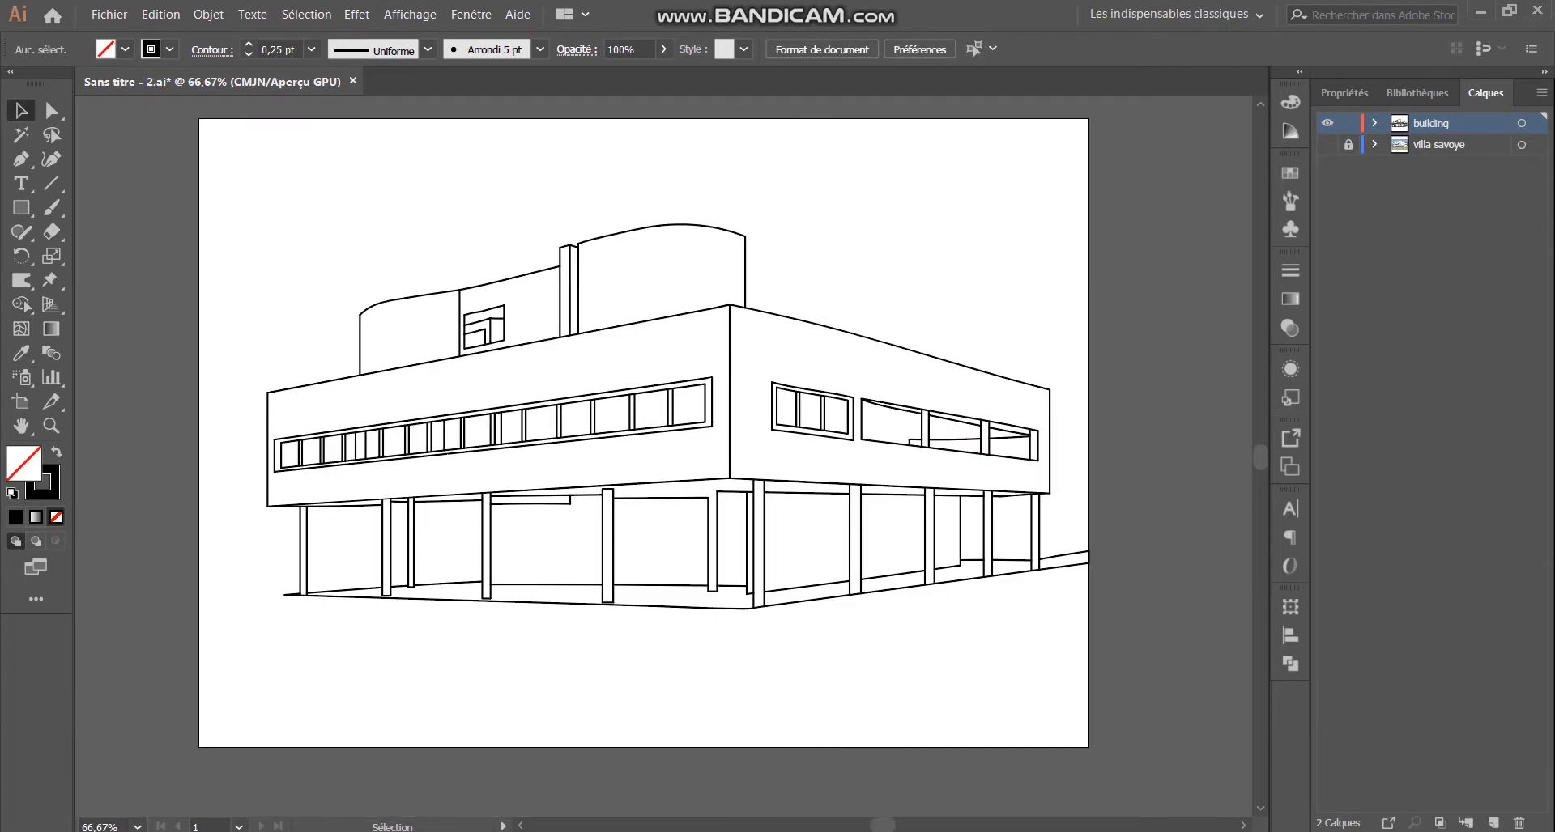
Step: Show and unlock the villa savoye photo layer, and hide the building layer
left_click(1327, 145)
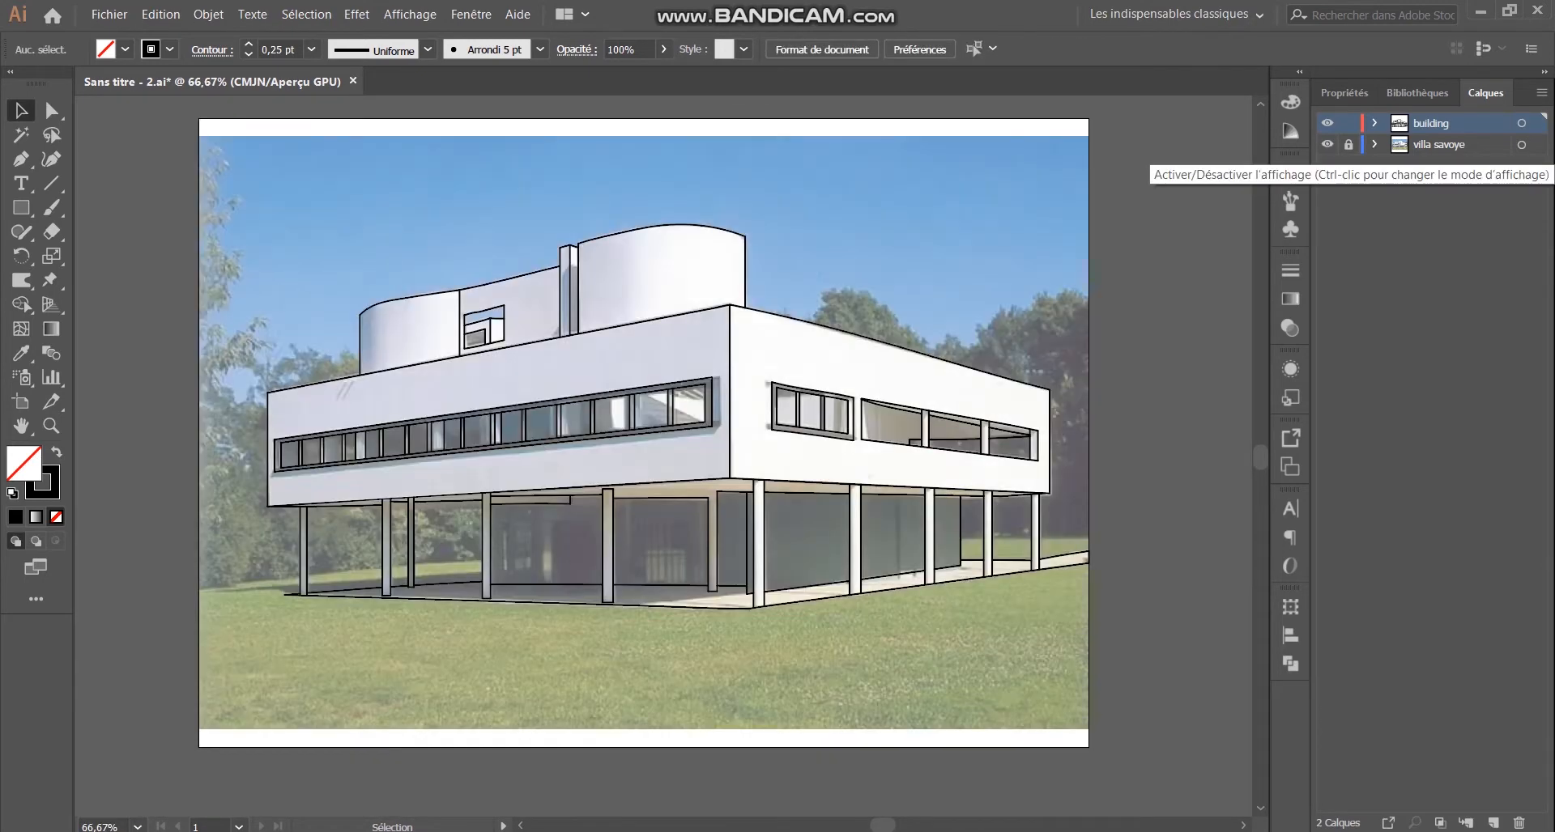
left_click(1327, 123)
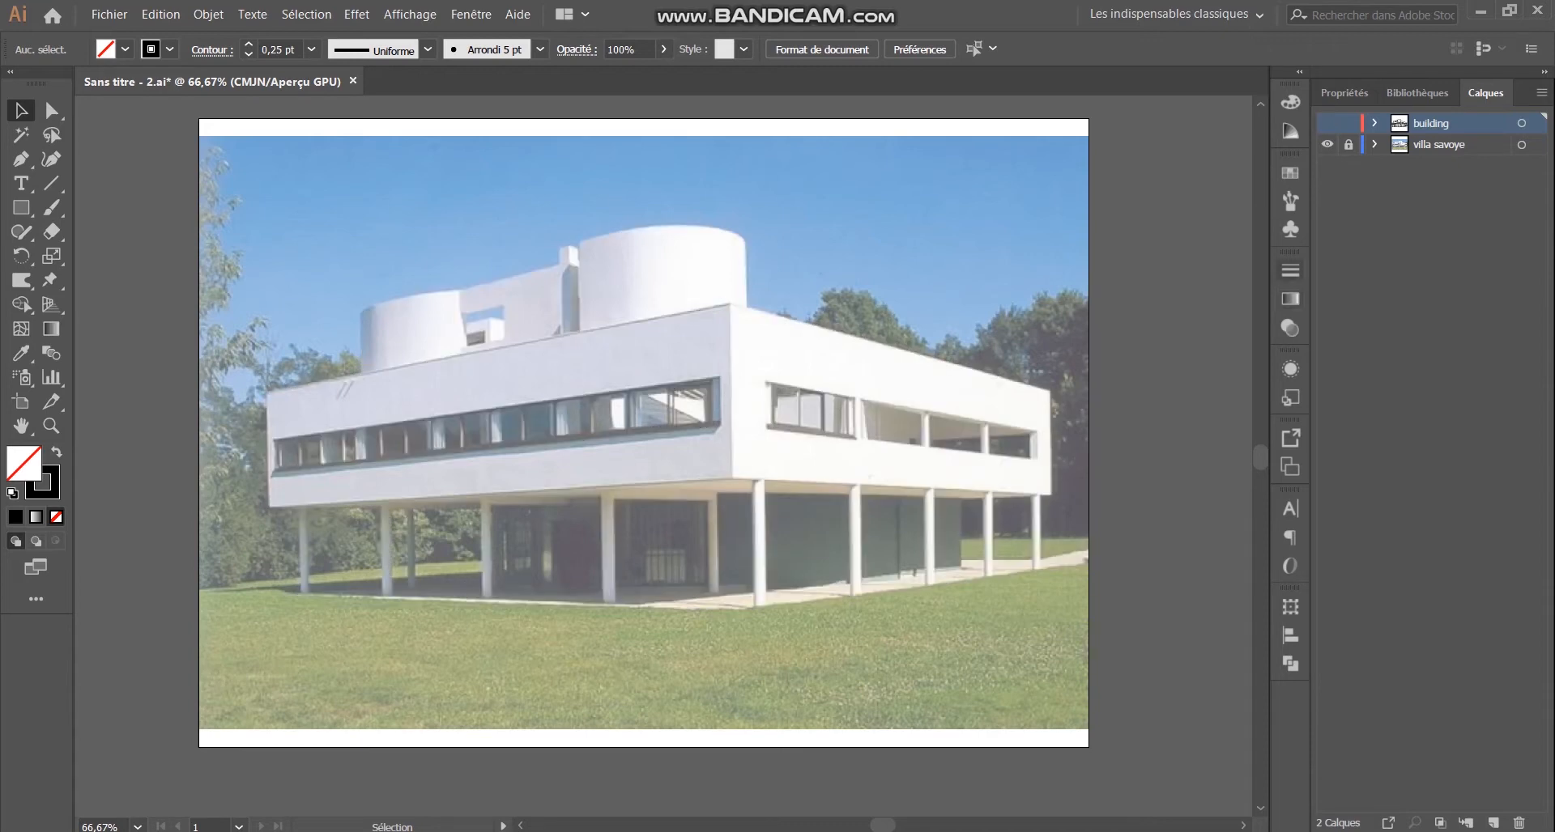
left_click(1290, 271)
left_click(1178, 263)
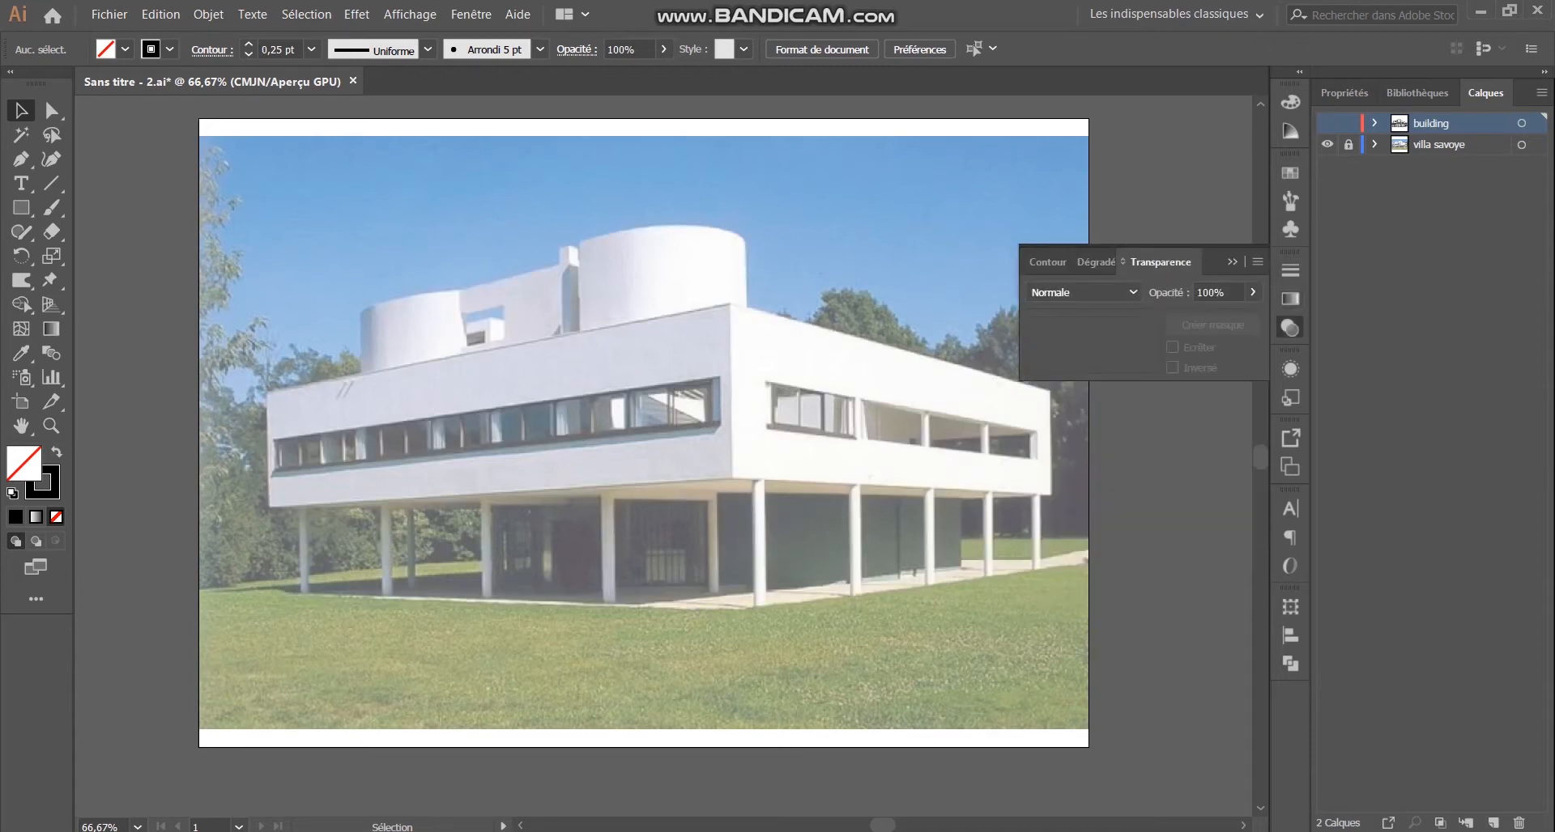
left_click(1348, 144)
Step: Raise the villa savoye photo's opacity to full strength and deselect it
left_click(931, 242)
left_click(1253, 293)
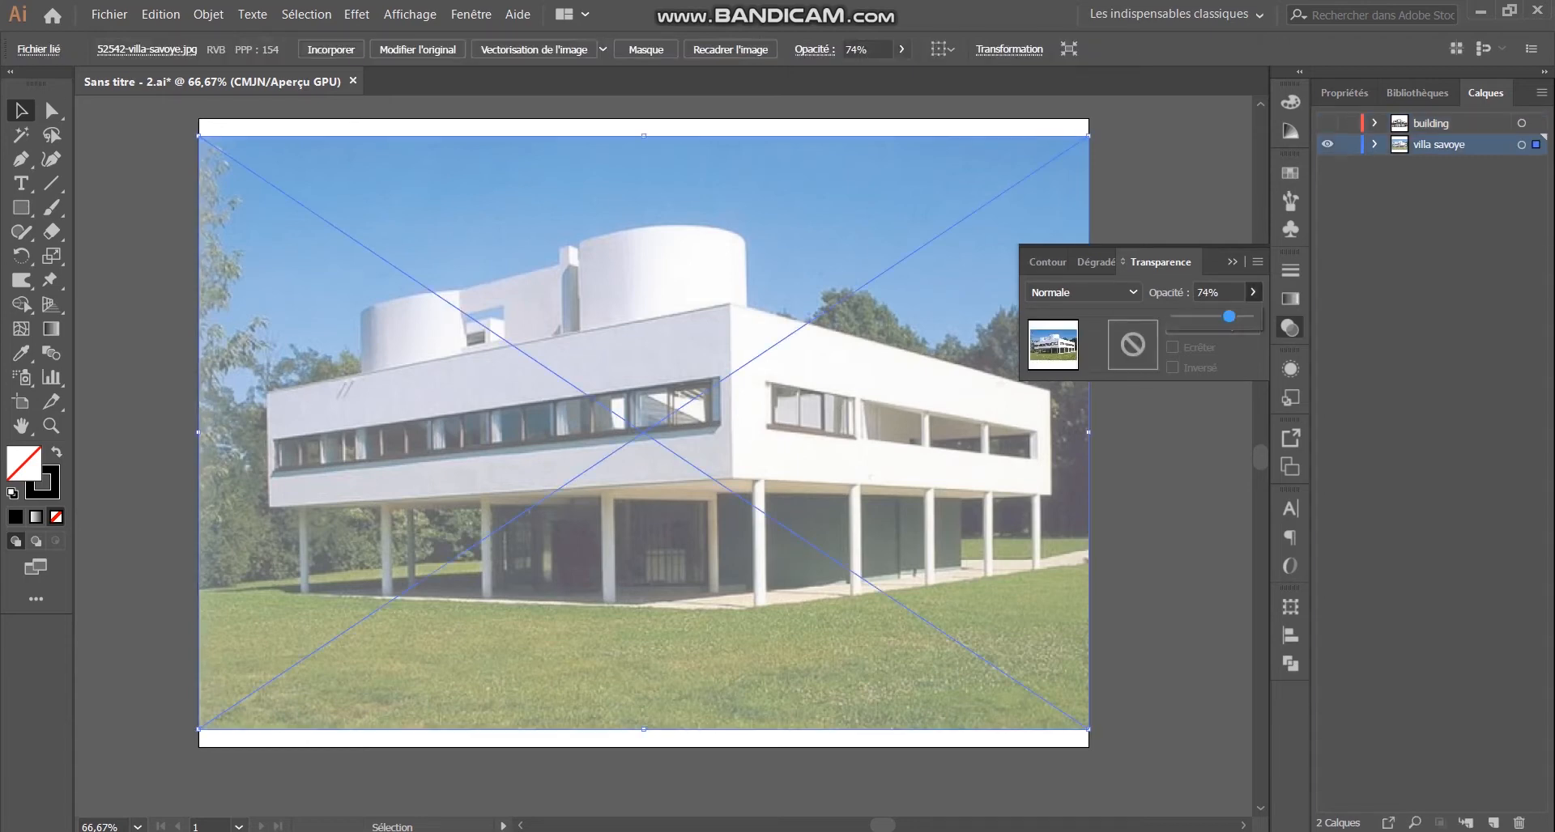
left_click_drag(1230, 317, 1249, 317)
left_click(1290, 328)
left_click(1175, 340)
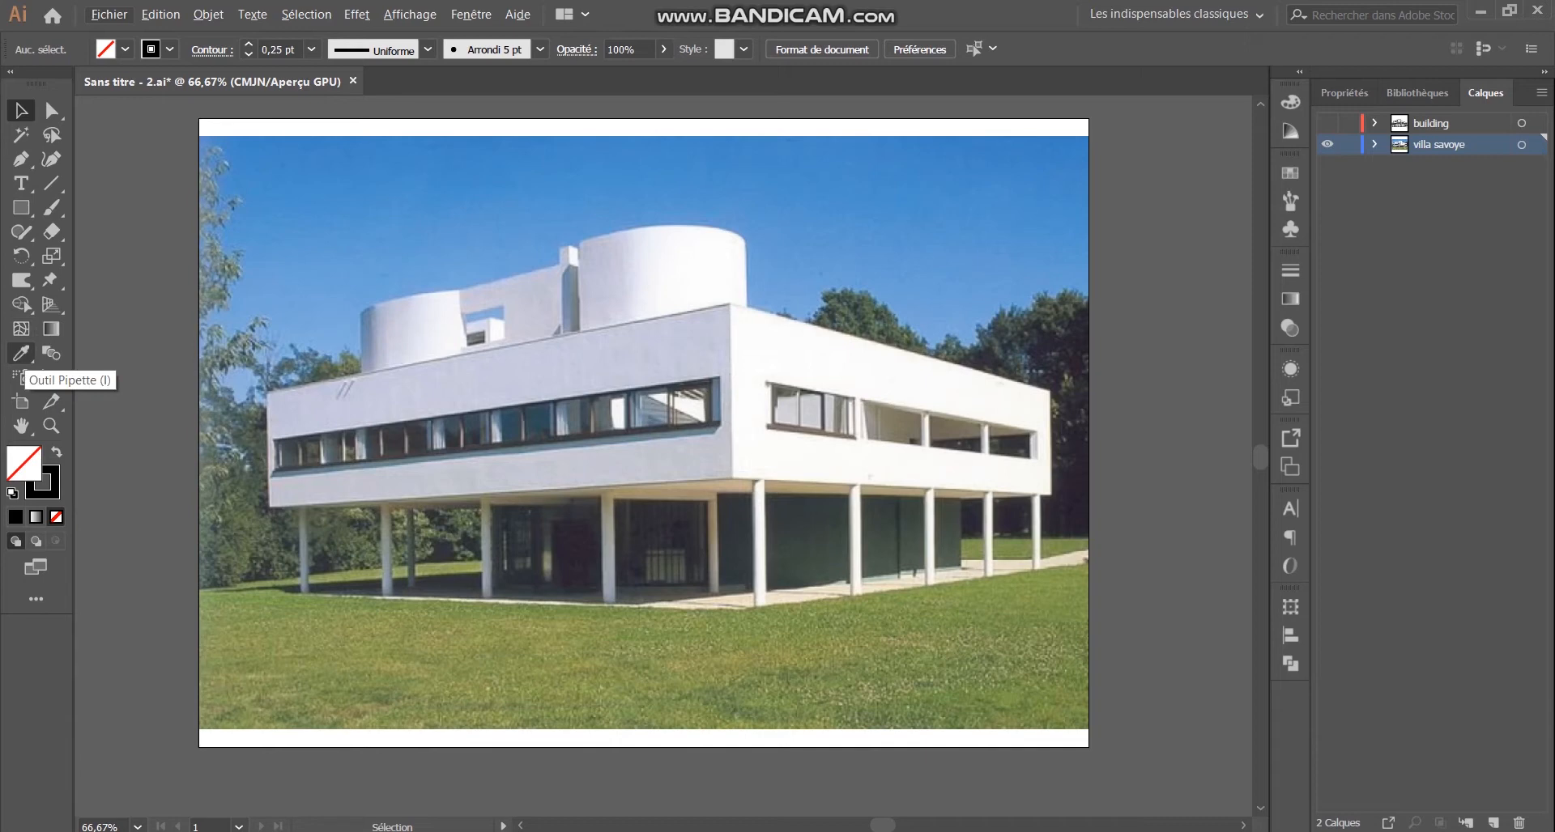
Step: Try sampling fill colours with the Eyedropper from the photo's facades, ground-floor wall, grass, windows and sky
left_click(21, 354)
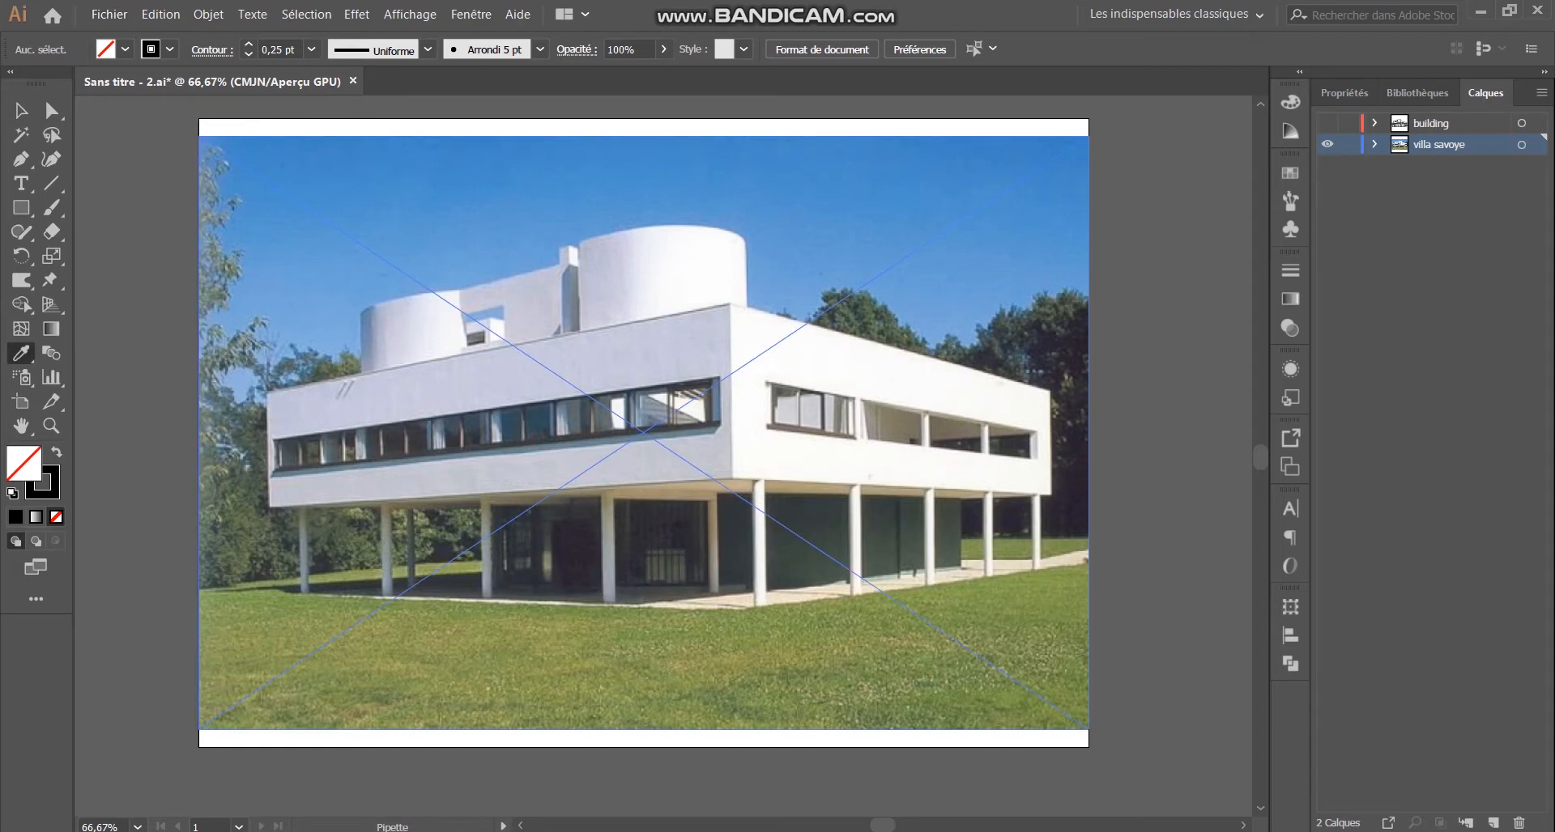
left_click(504, 381)
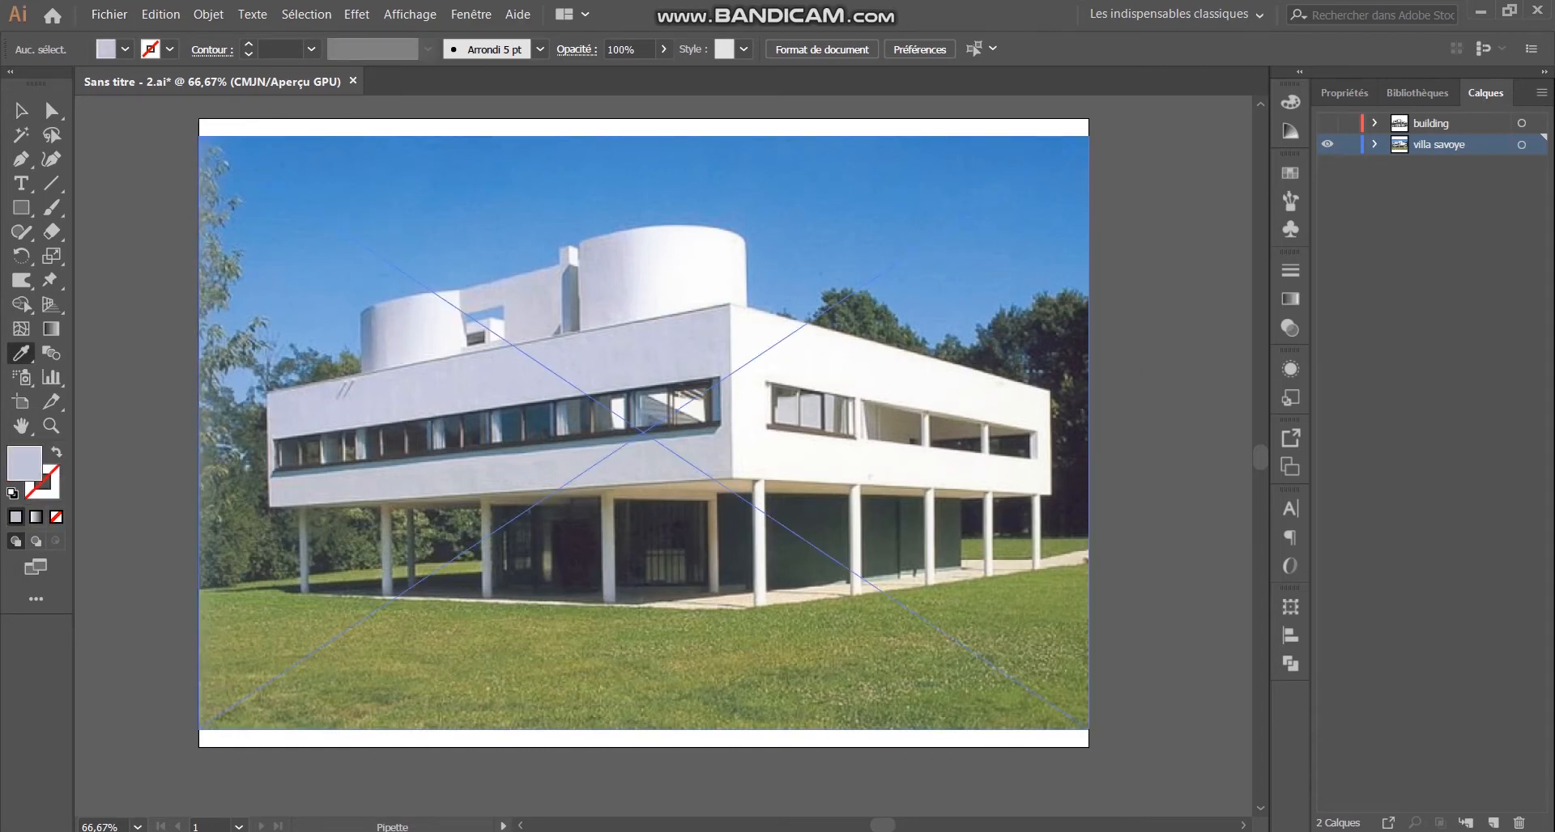
left_click(798, 353)
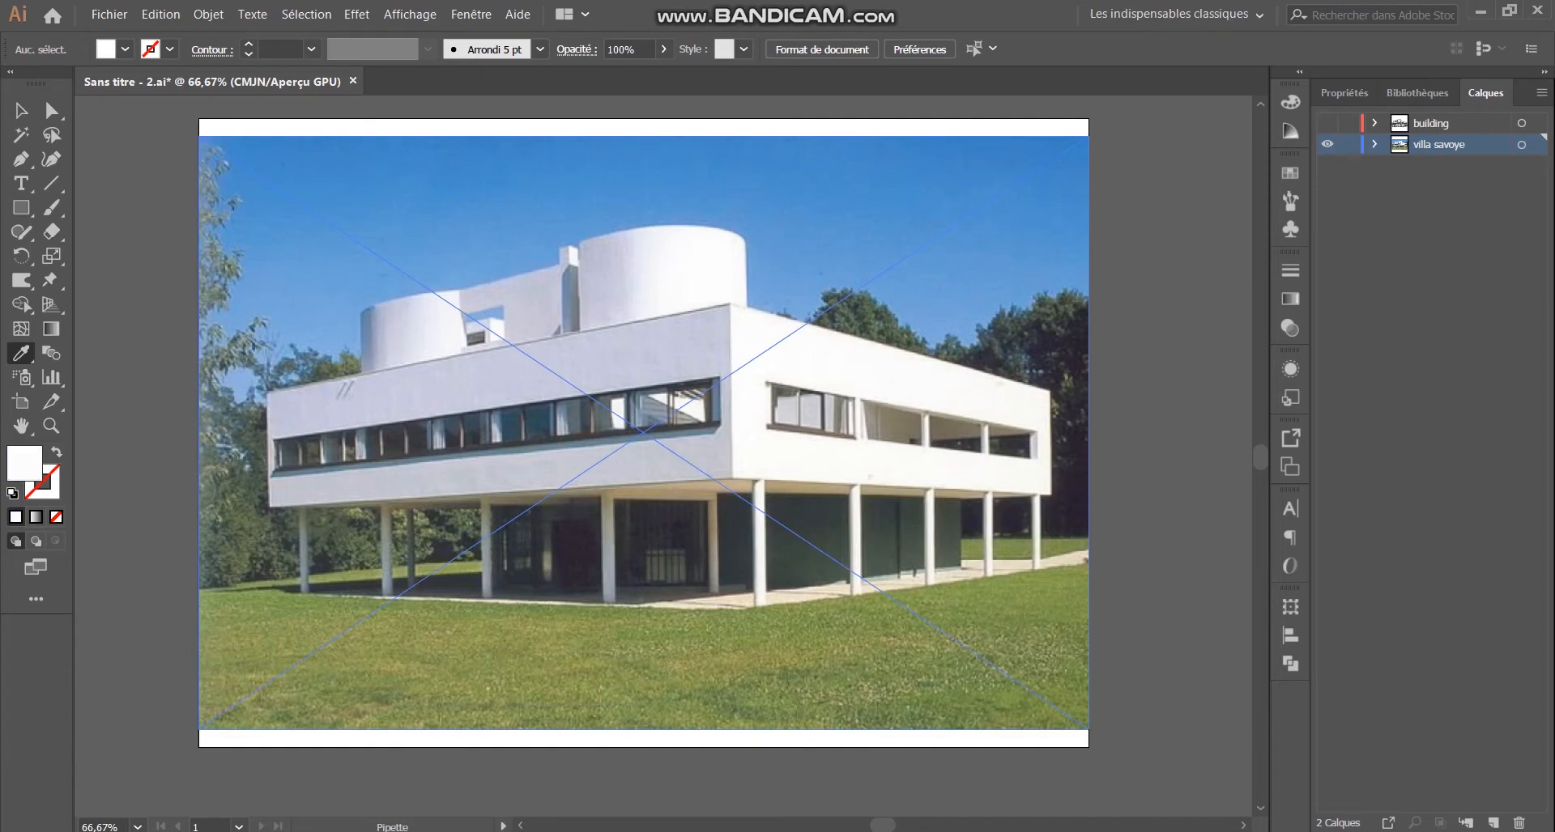
left_click(817, 535)
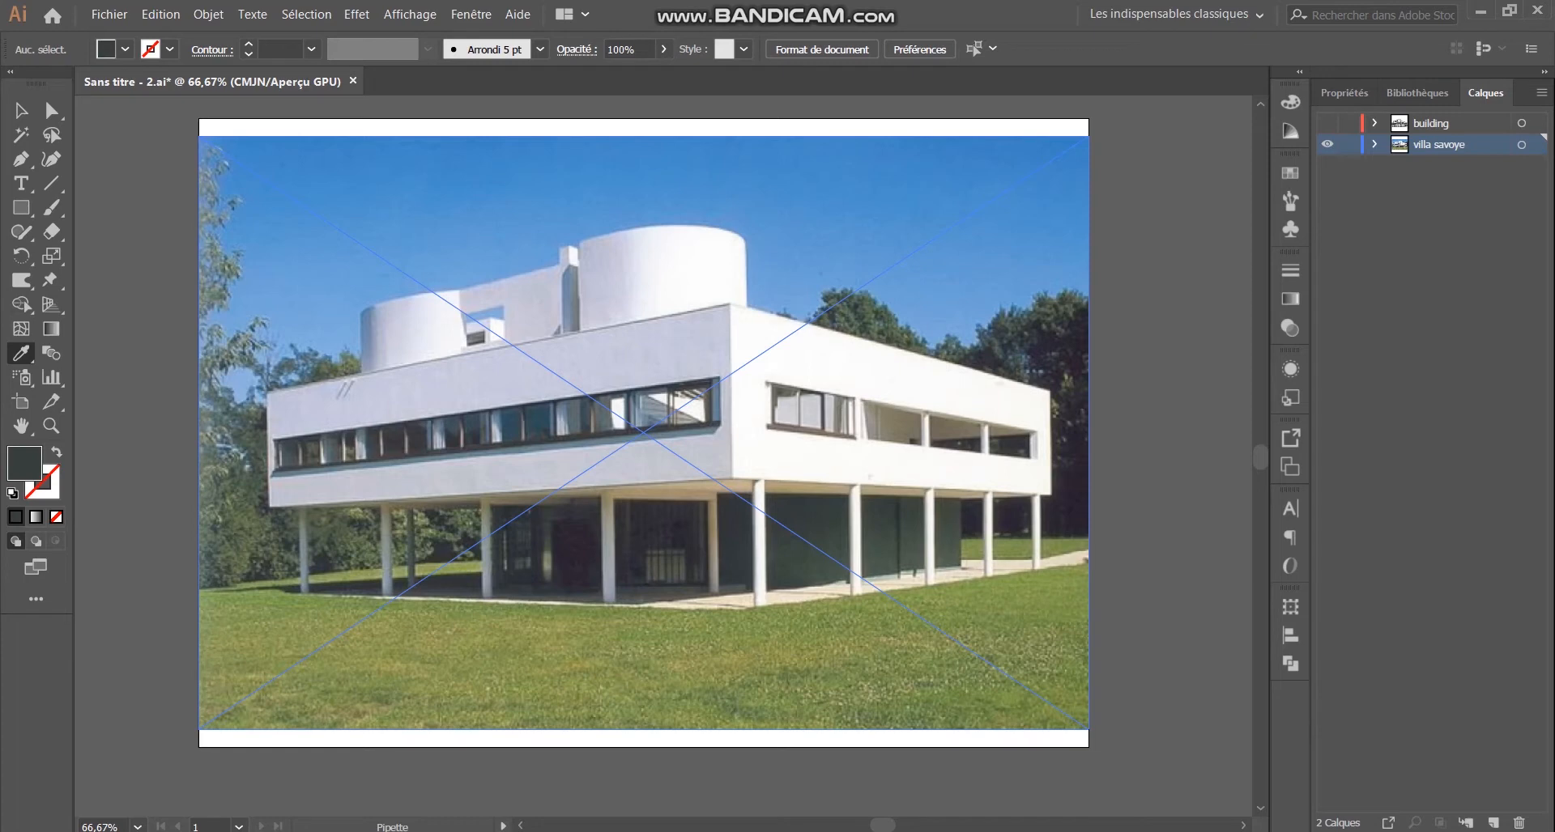
left_click(688, 664)
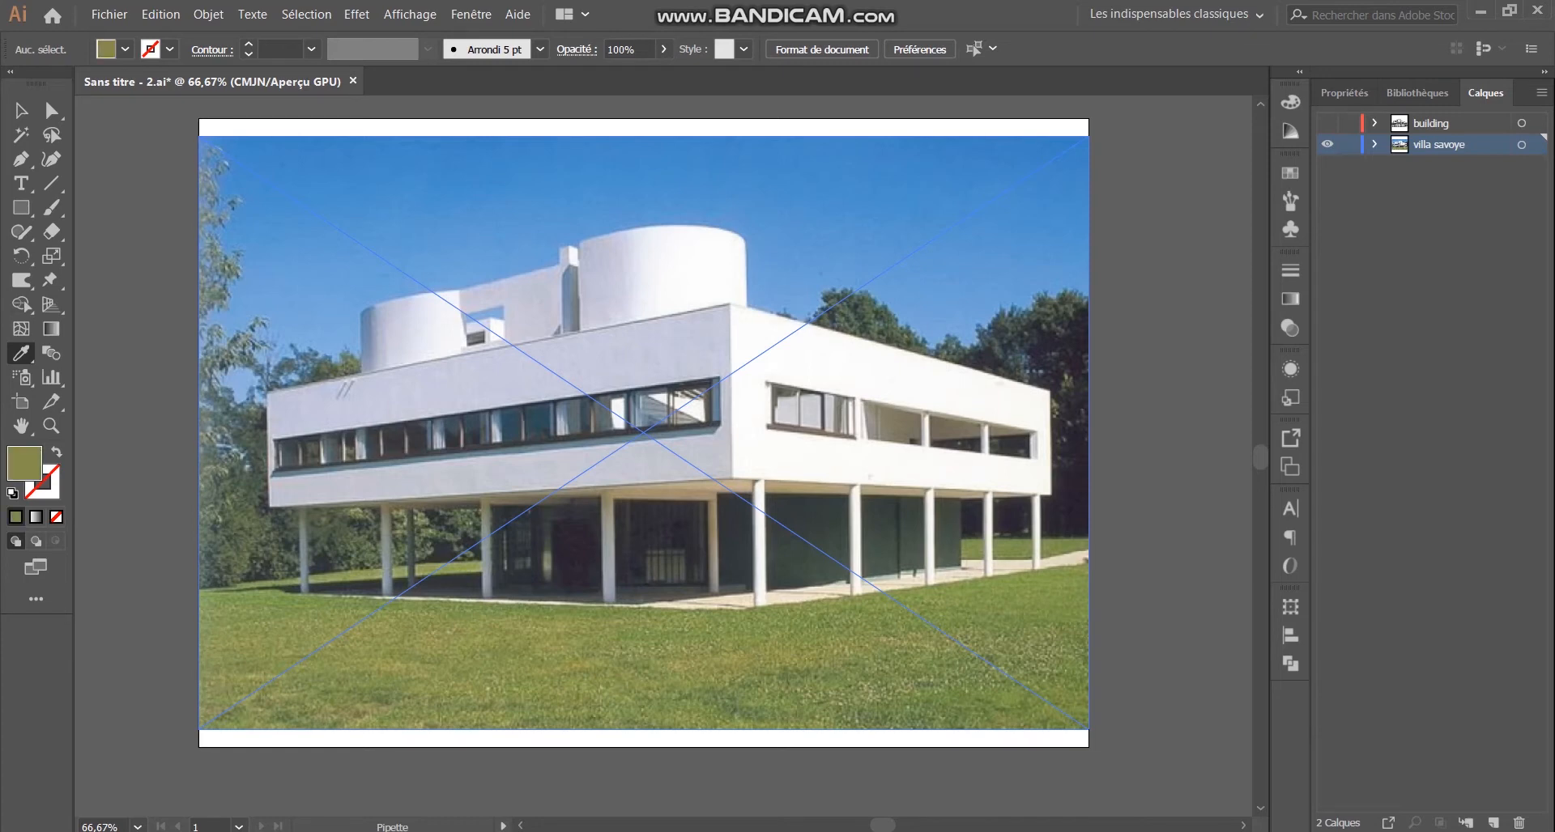
left_click(573, 418)
left_click(814, 538)
left_click(874, 223)
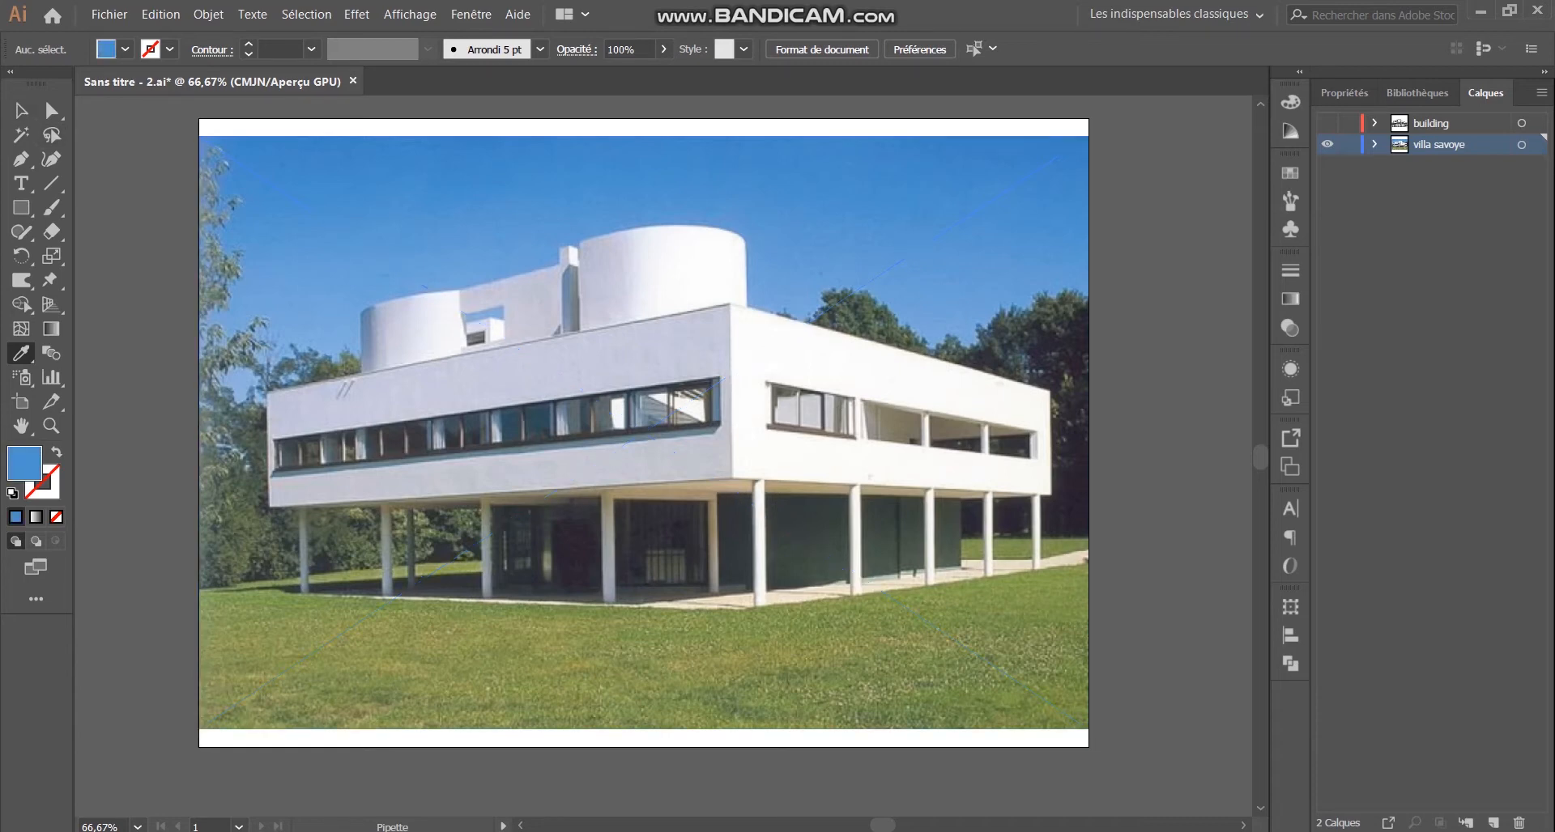
left_click(21, 110)
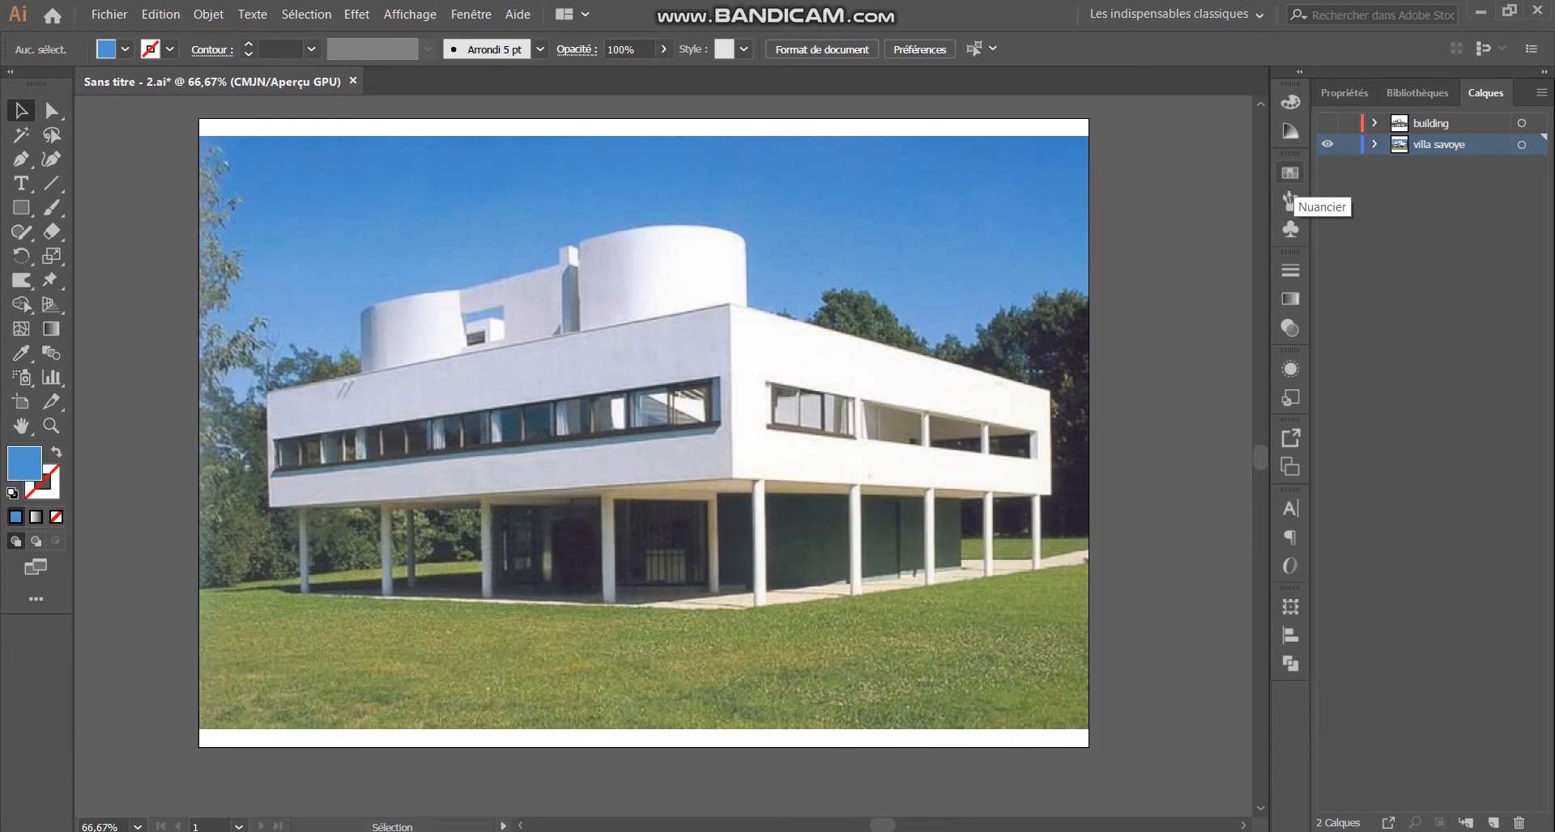
Step: Create a new colour group named villa savoye in the swatches
left_click(1289, 172)
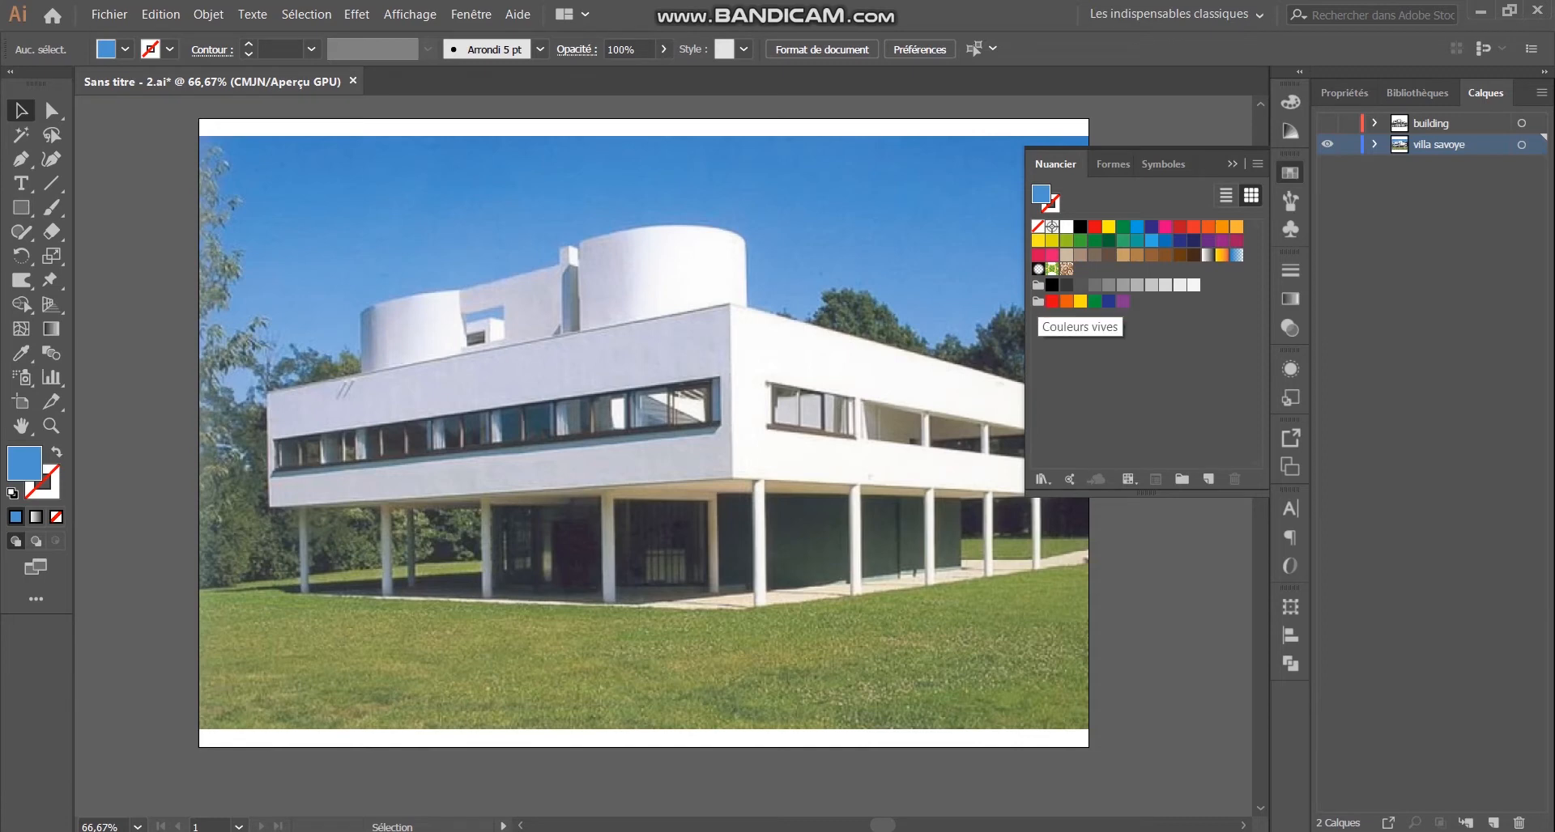
left_click(1182, 478)
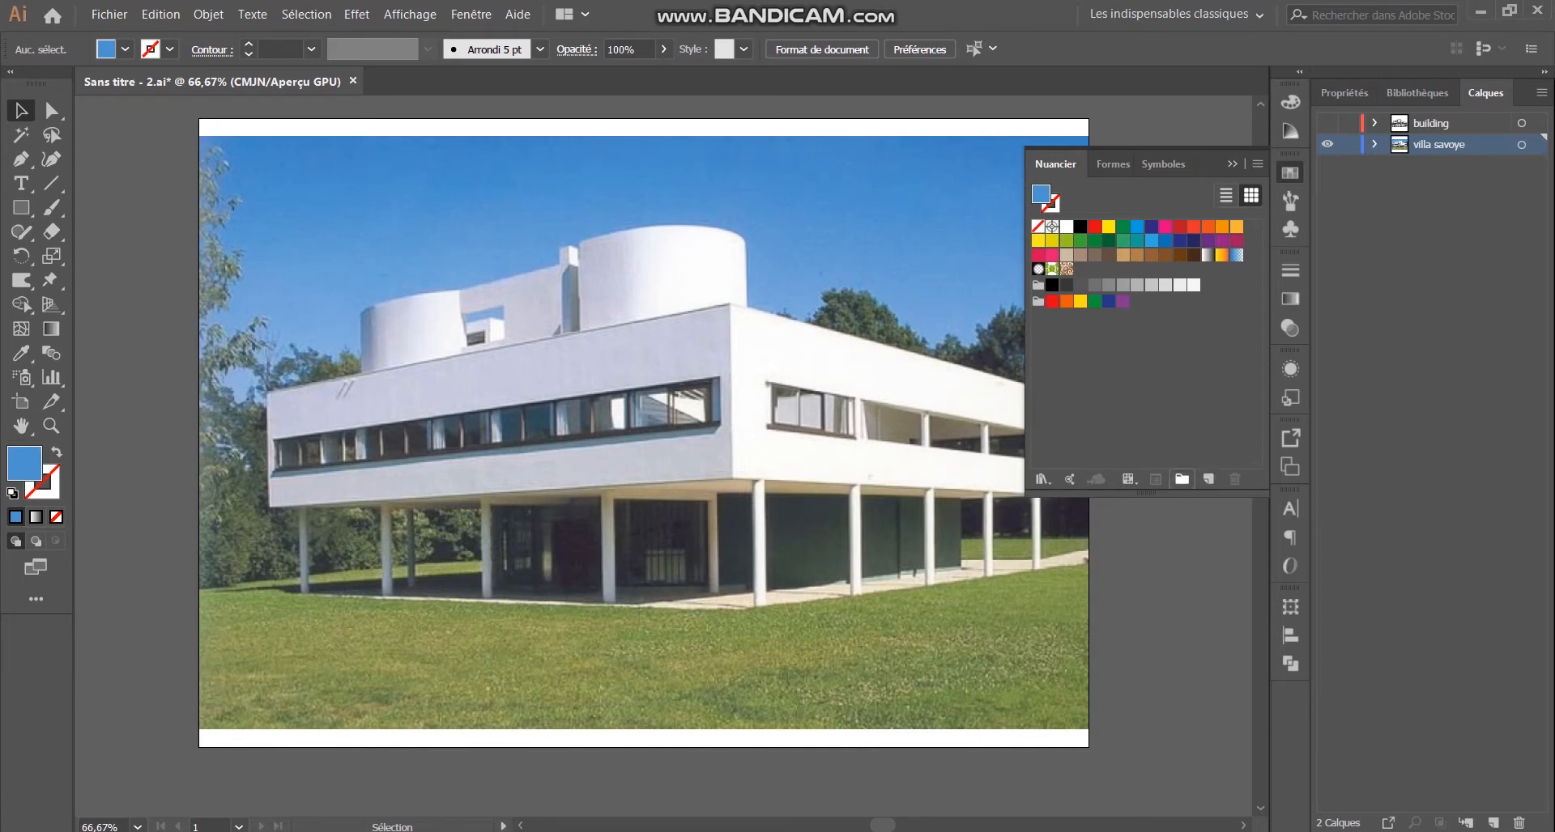
key("BackSpace")
type("villa savoye")
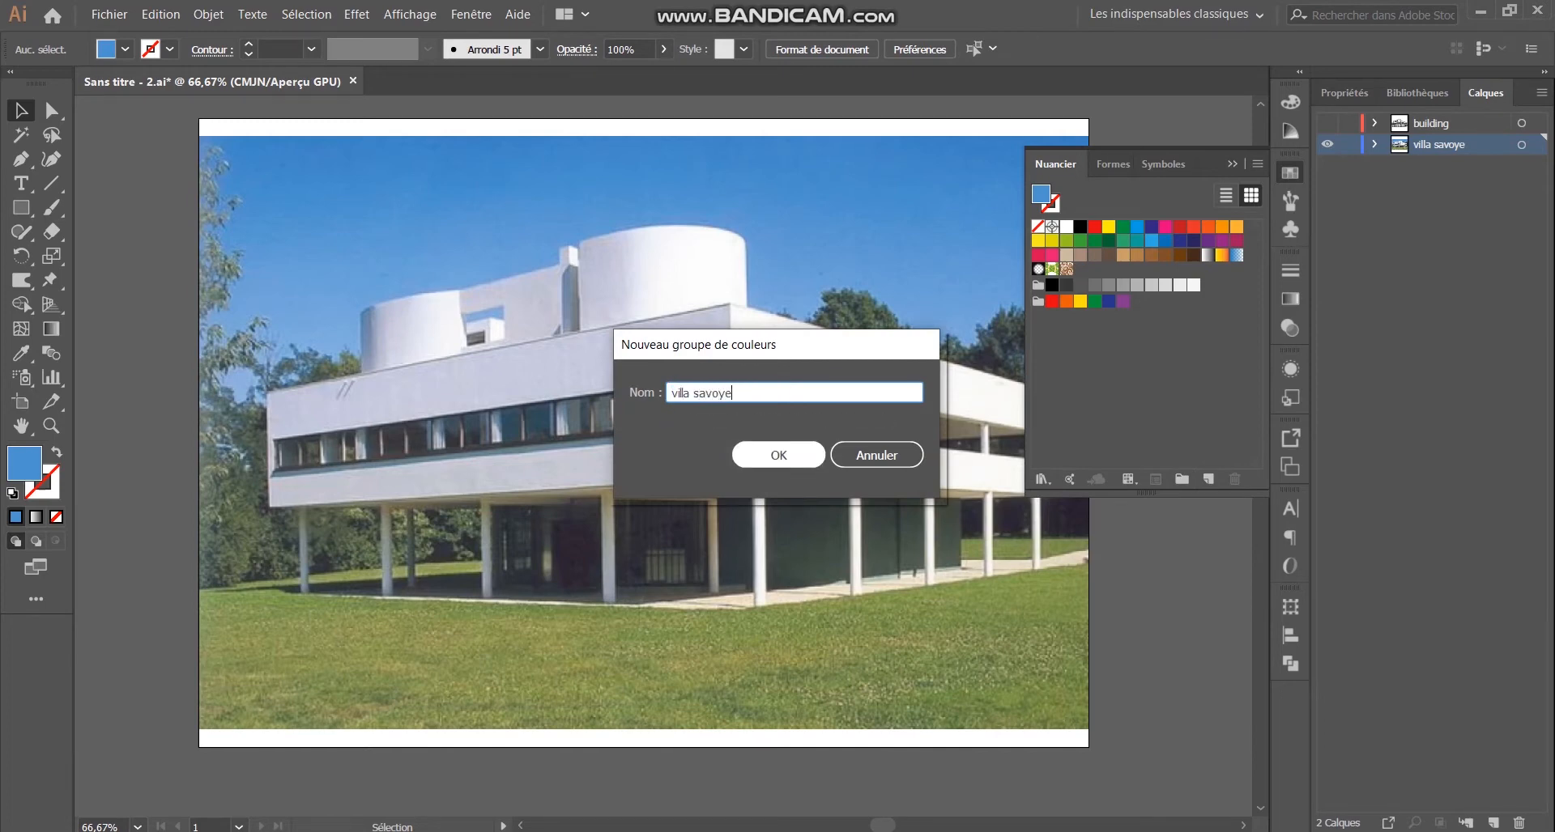
left_click(778, 455)
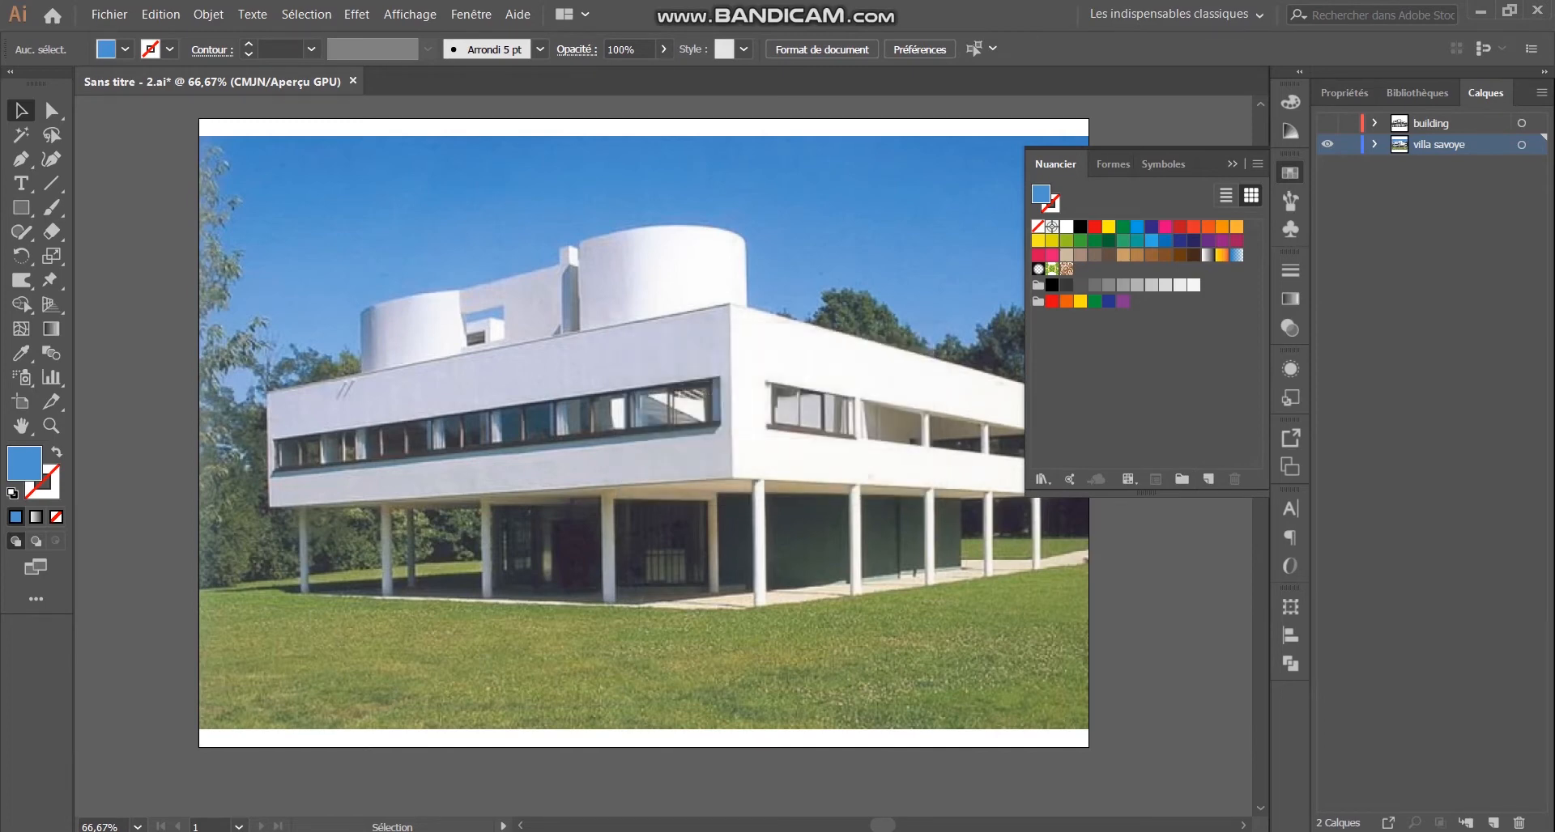
left_click(1134, 378)
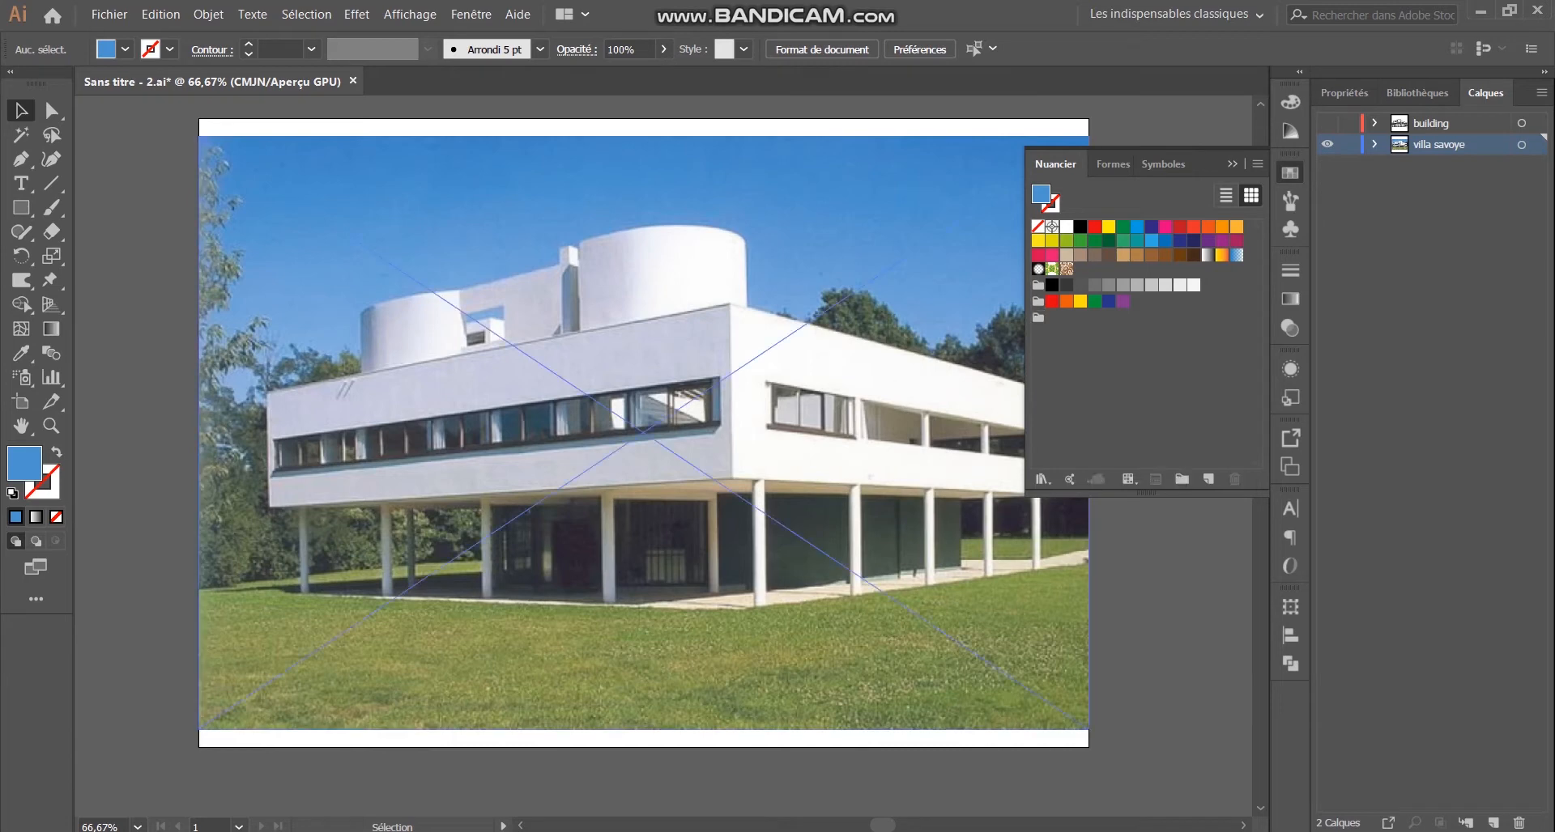
Step: Sample the left facade's pale lavender with the Eyedropper and add it as a swatch to the villa savoye colour group
key("i")
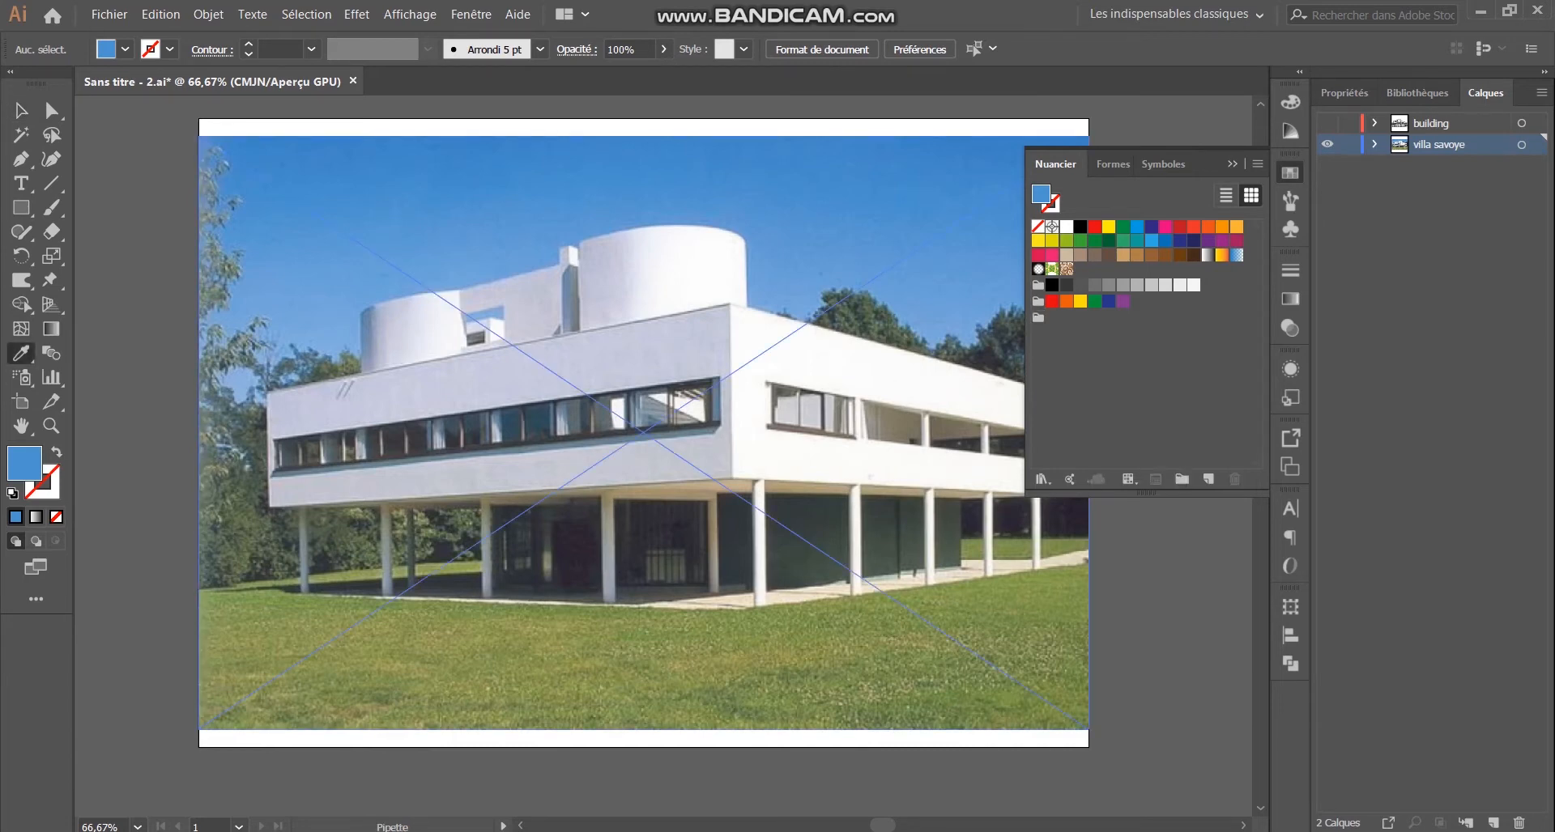
left_click(519, 381)
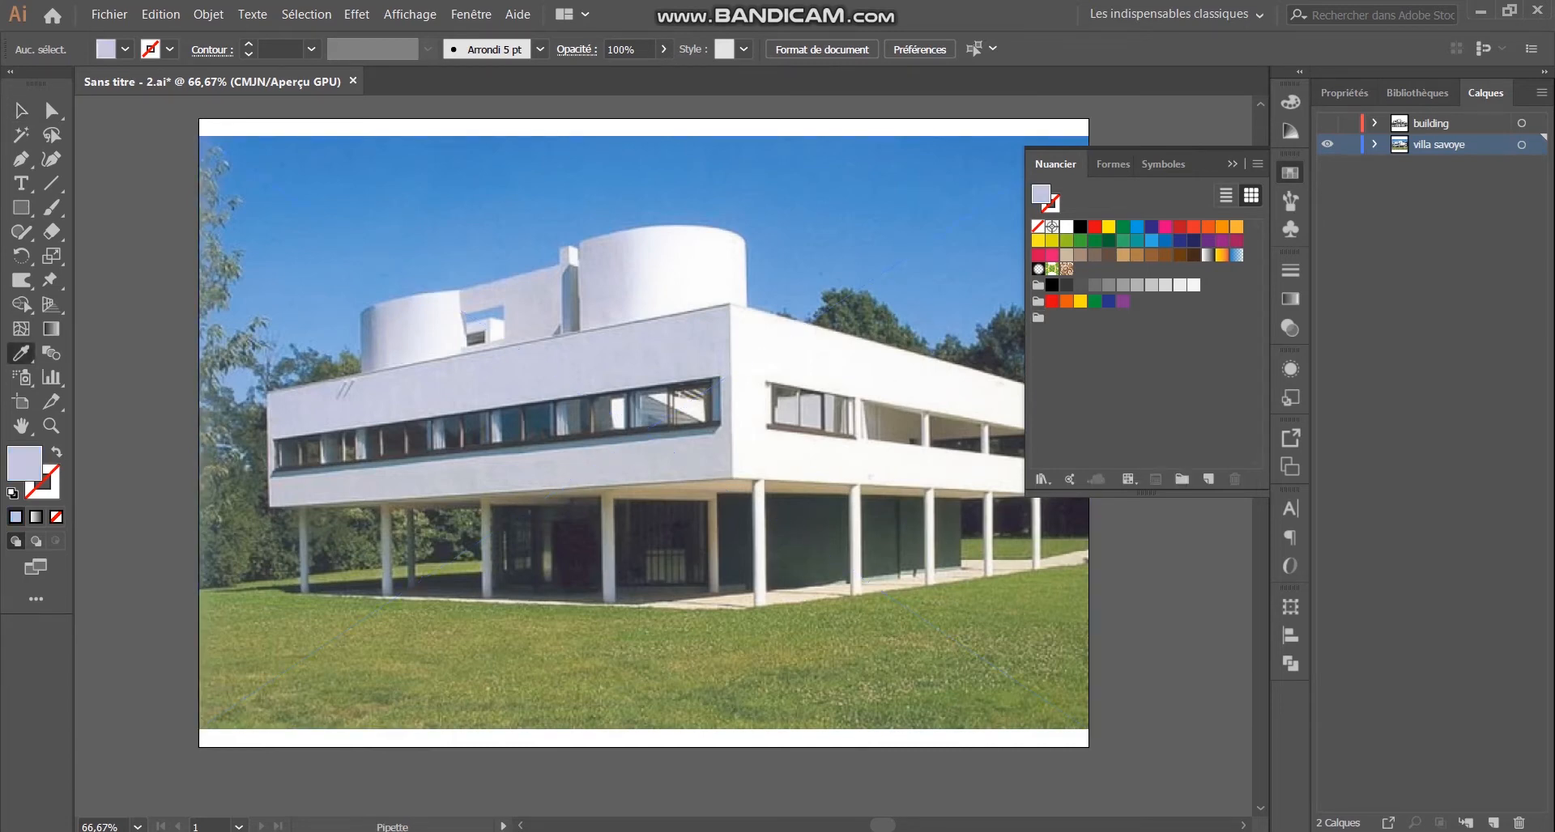
left_click_drag(24, 464, 1118, 272)
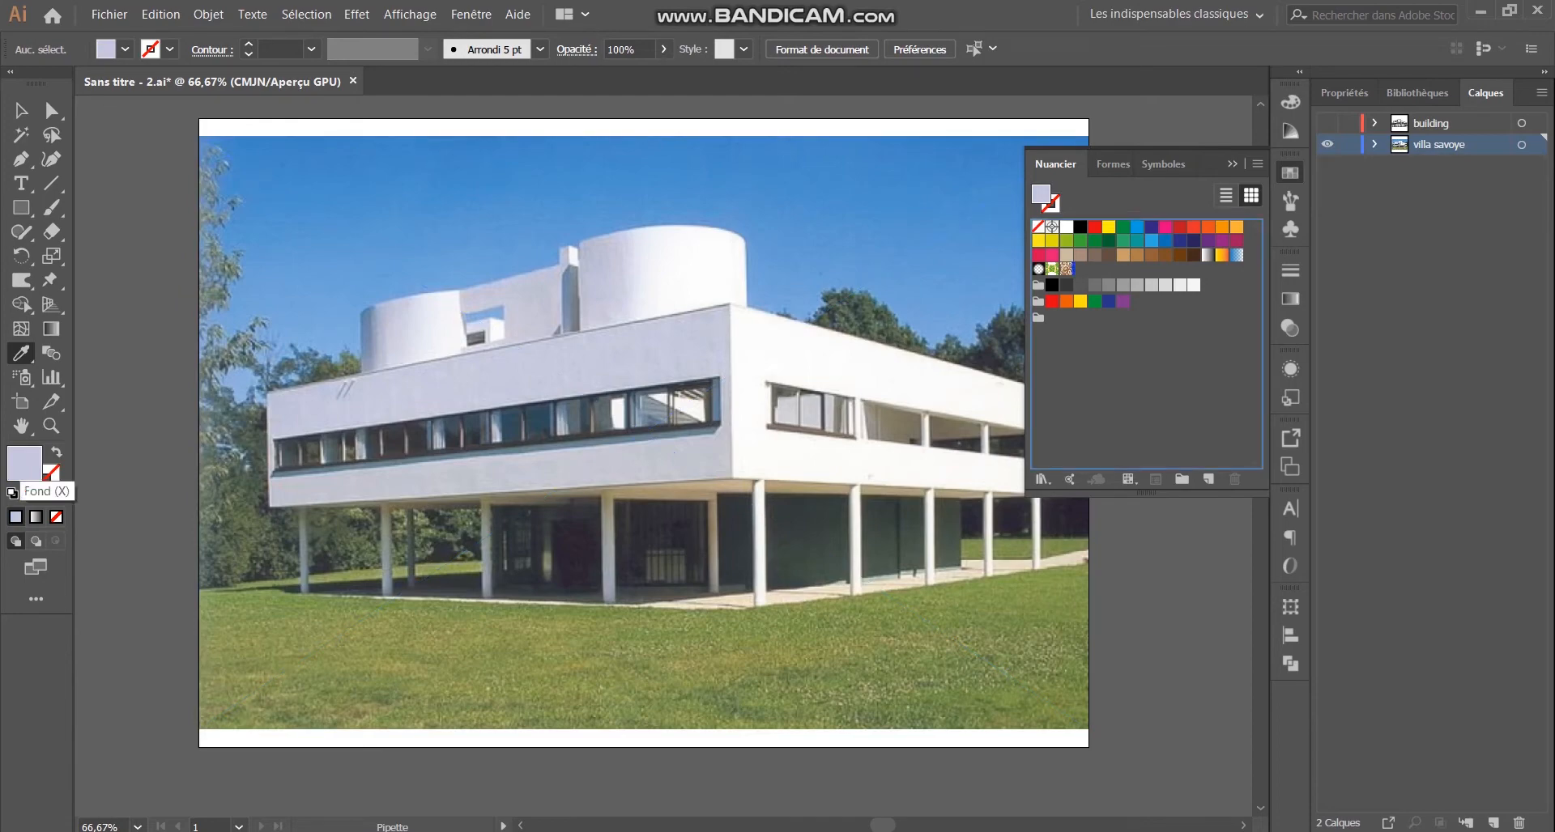
left_click_drag(1046, 317, 1051, 318)
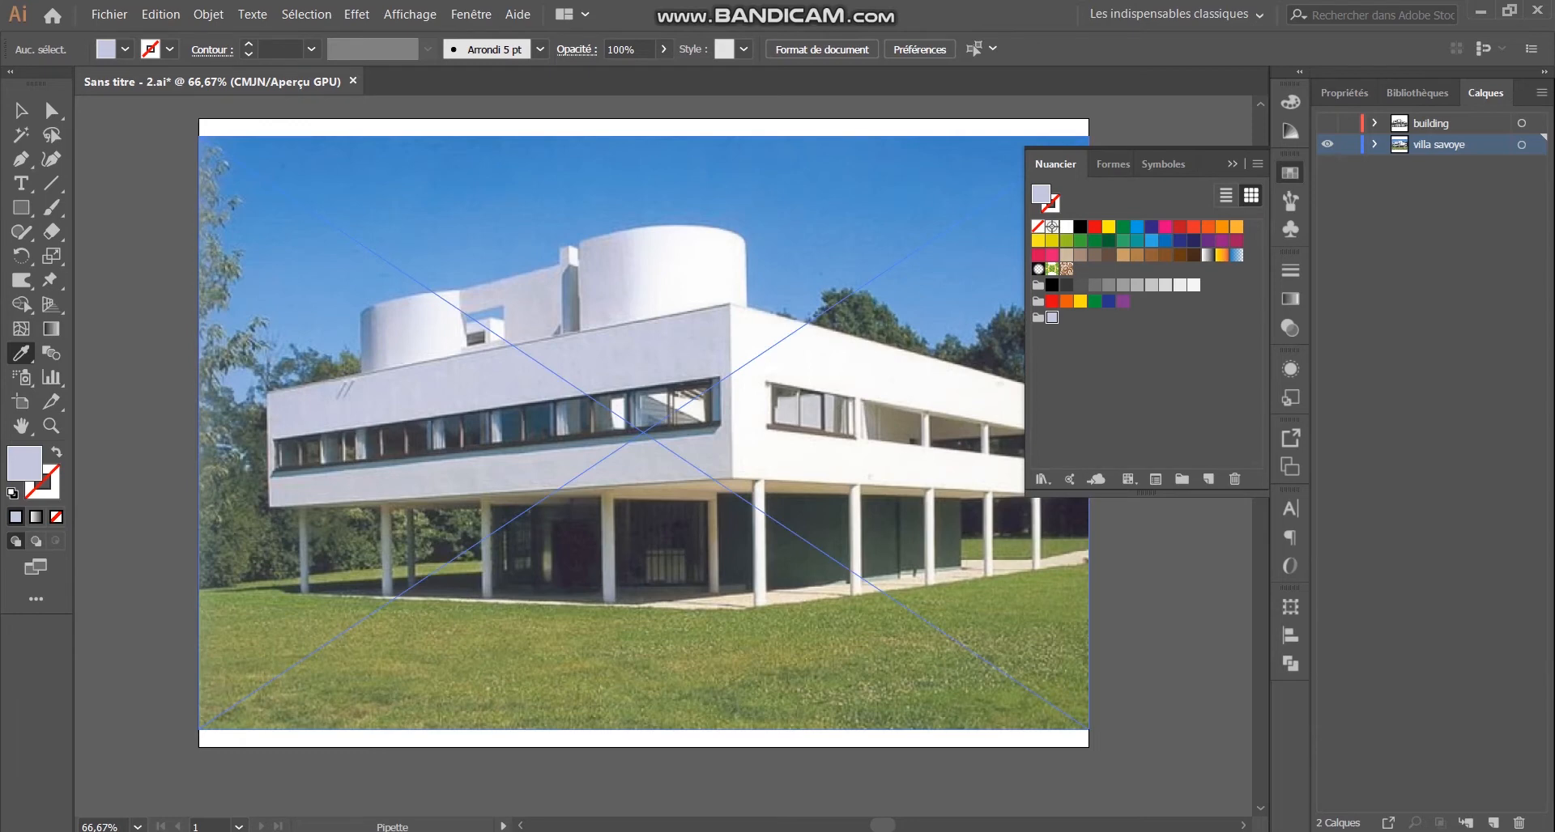
Step: Sample the sunlit right facade's white and add it as a swatch to the villa savoye colour group
left_click(797, 365)
left_click_drag(1041, 194, 1147, 379)
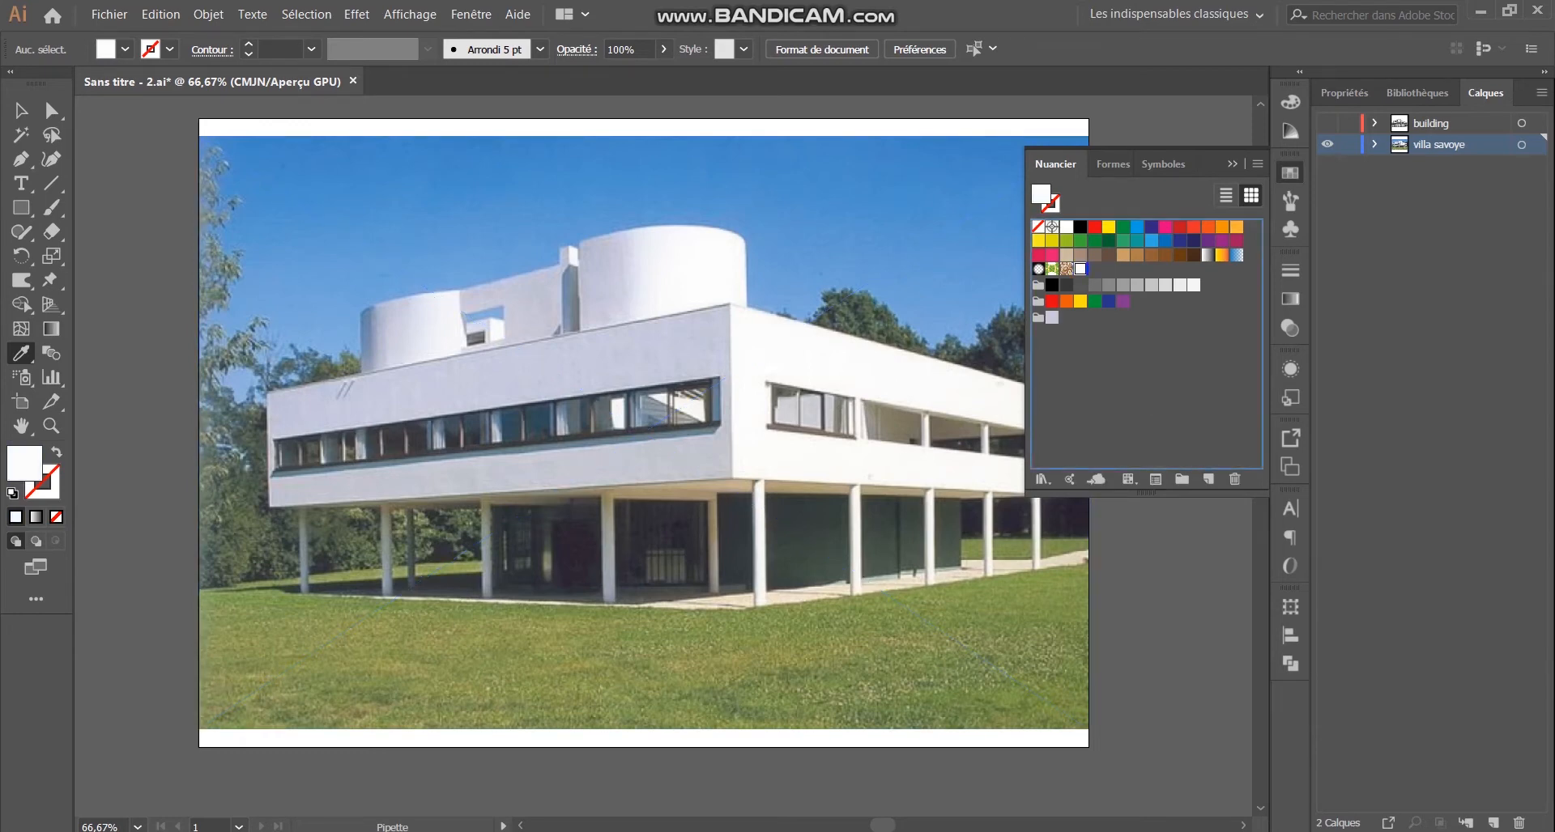
left_click_drag(1060, 317, 1061, 318)
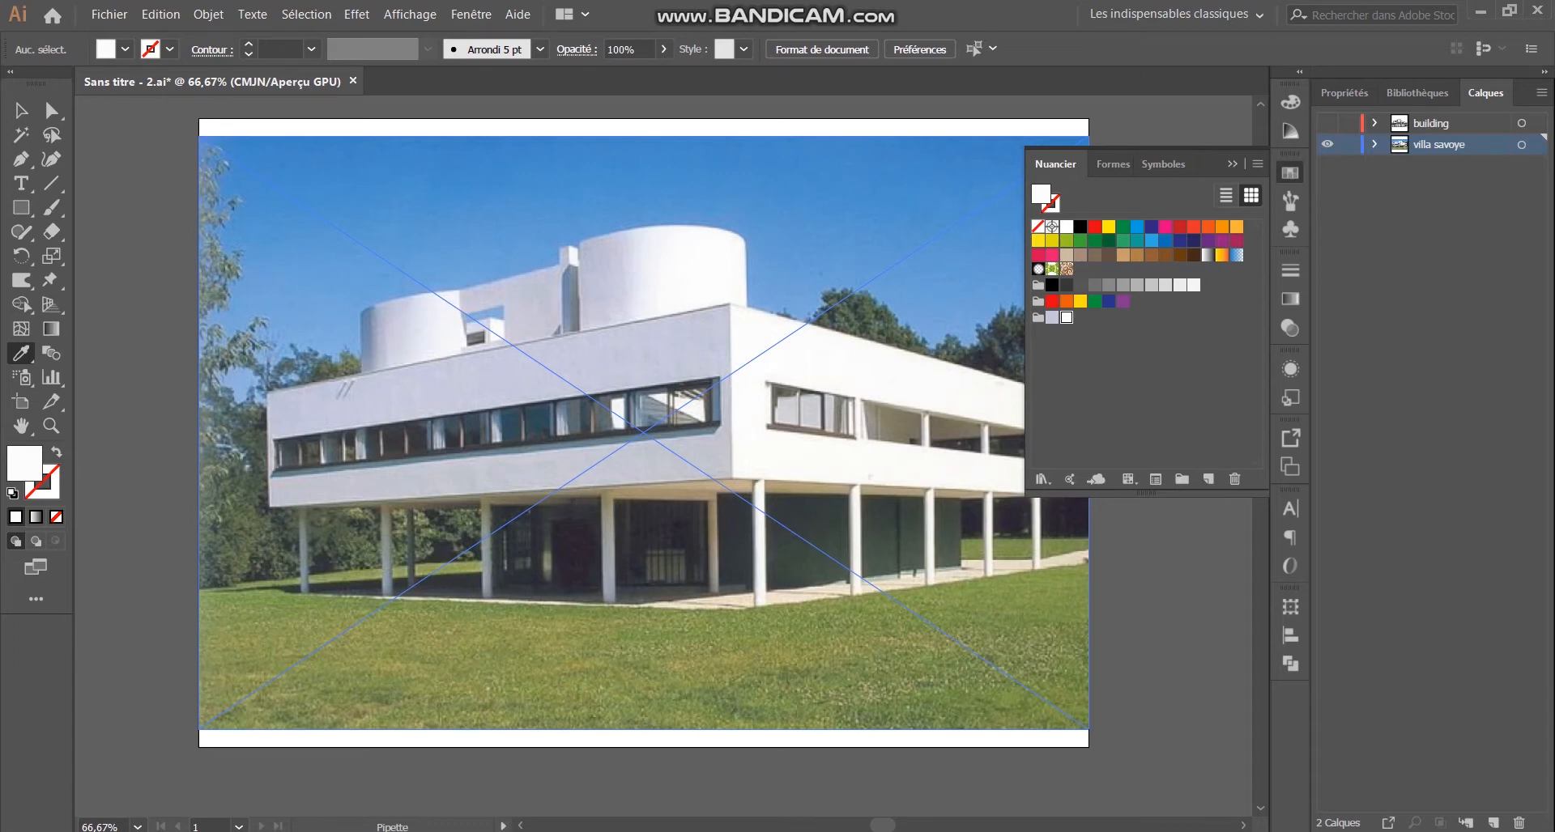
Step: Add the dark ground-floor colour and the photo's remaining greys, greens, sky blues and beige to the villa savoye colour group
left_click(813, 536)
left_click_drag(25, 463, 1105, 344)
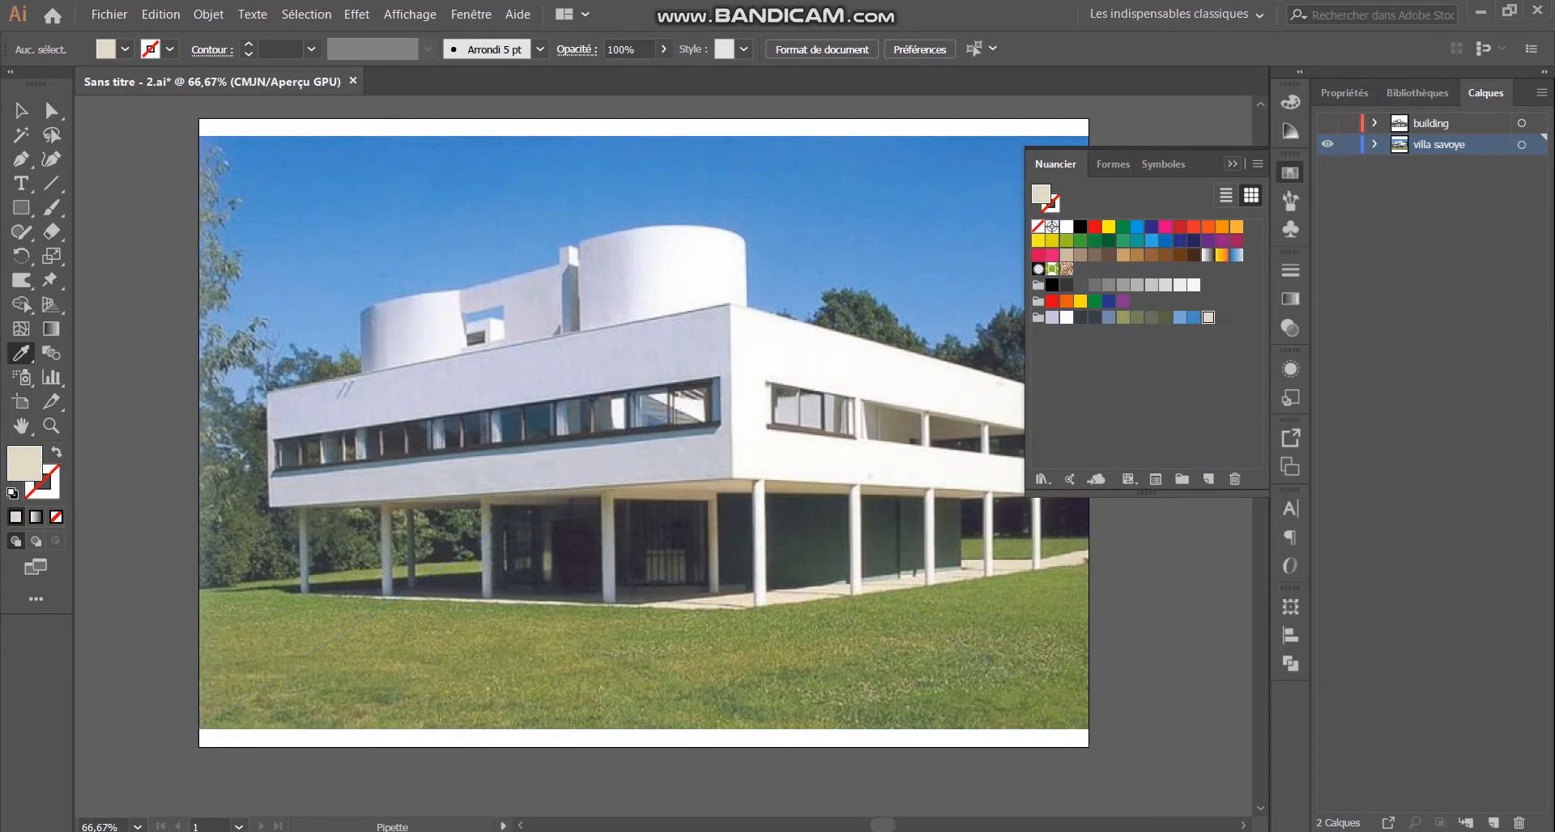
key("v")
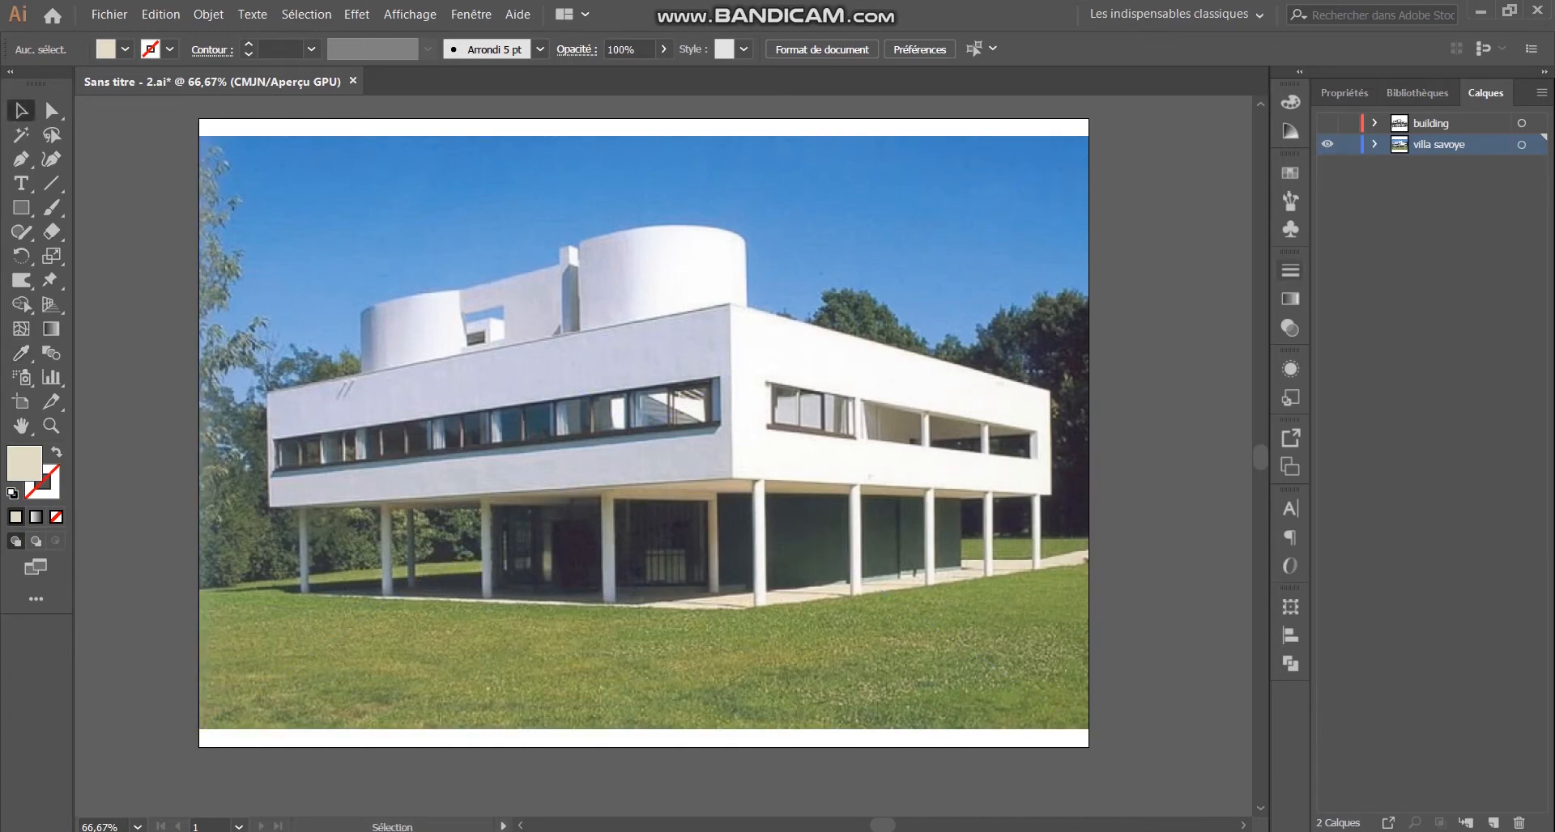
Step: Fade the villa savoye photo by lowering its opacity
left_click(729, 421)
left_click(1290, 270)
left_click(1180, 291)
left_click(1180, 292)
left_click(1291, 327)
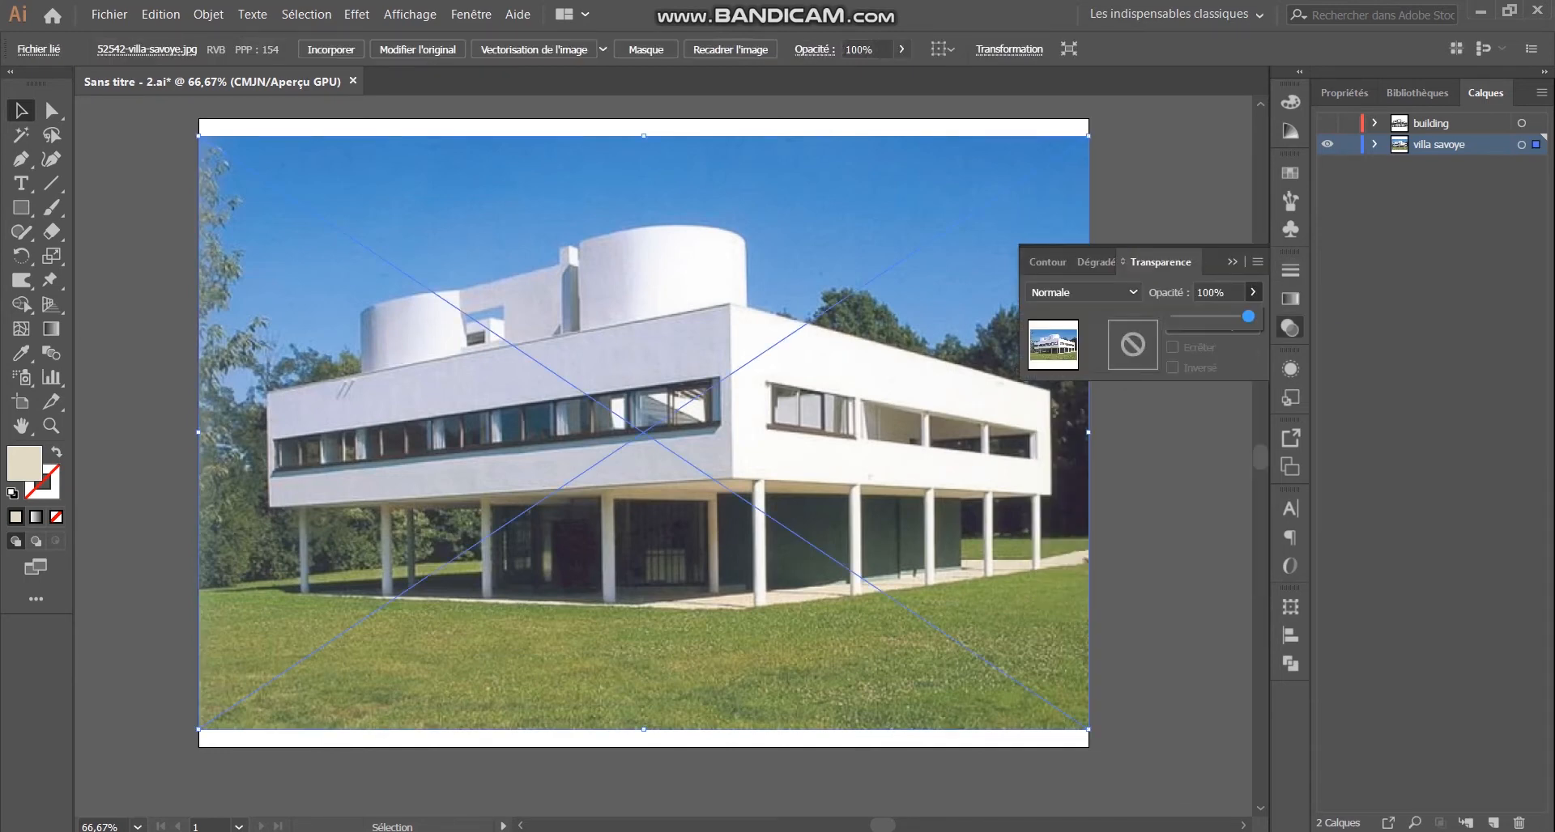
mouse_move(1248, 316)
left_mouse_down()
mouse_move(1194, 316)
mouse_move(1219, 316)
left_mouse_up()
left_click(1233, 262)
Step: Lock the villa savoye layer, then make the building layer active and visible
left_click(1348, 144)
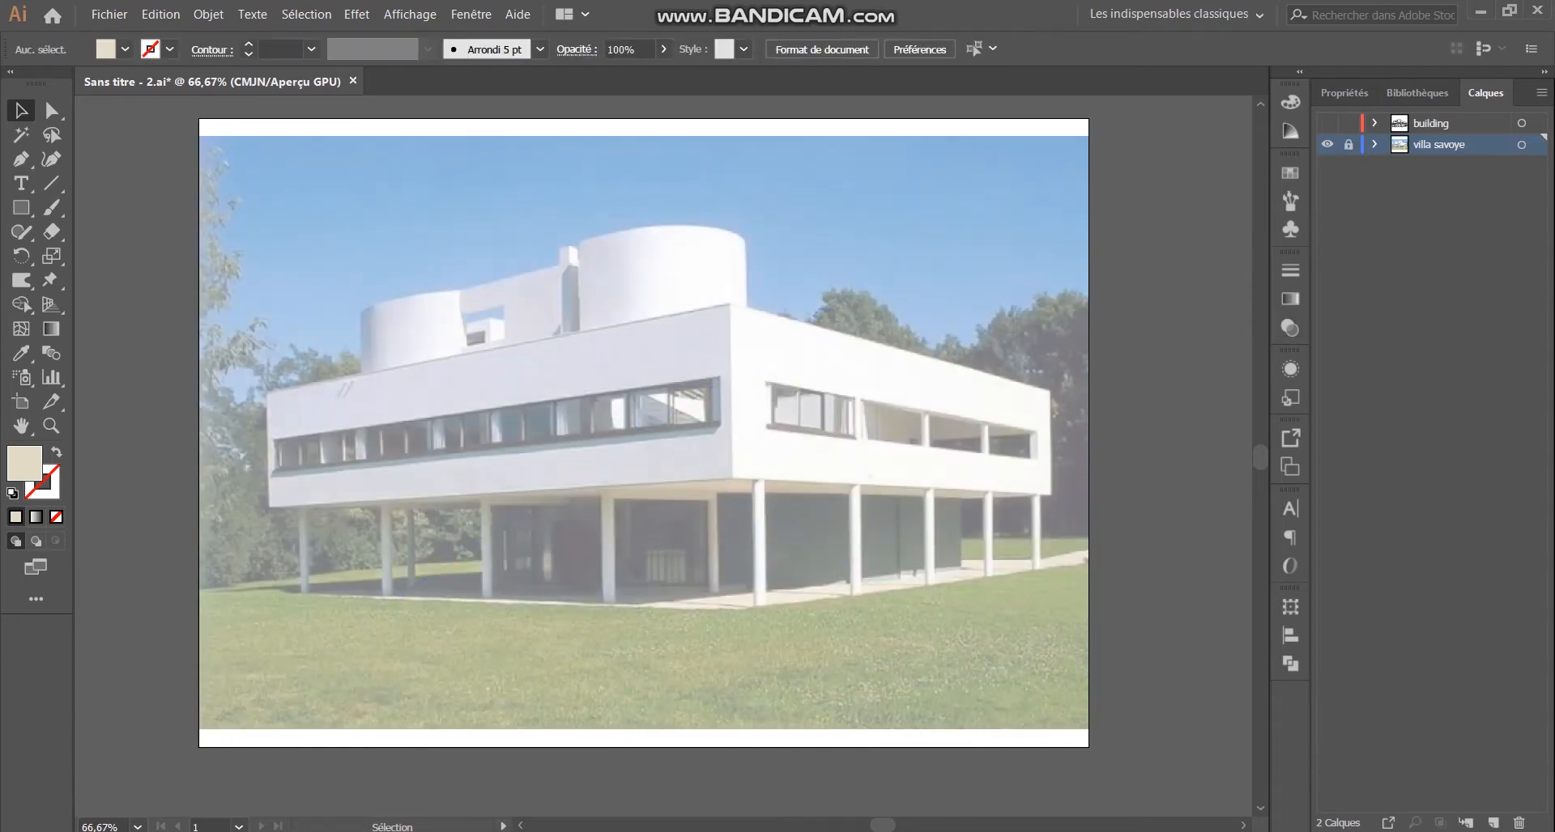
left_click(1450, 124)
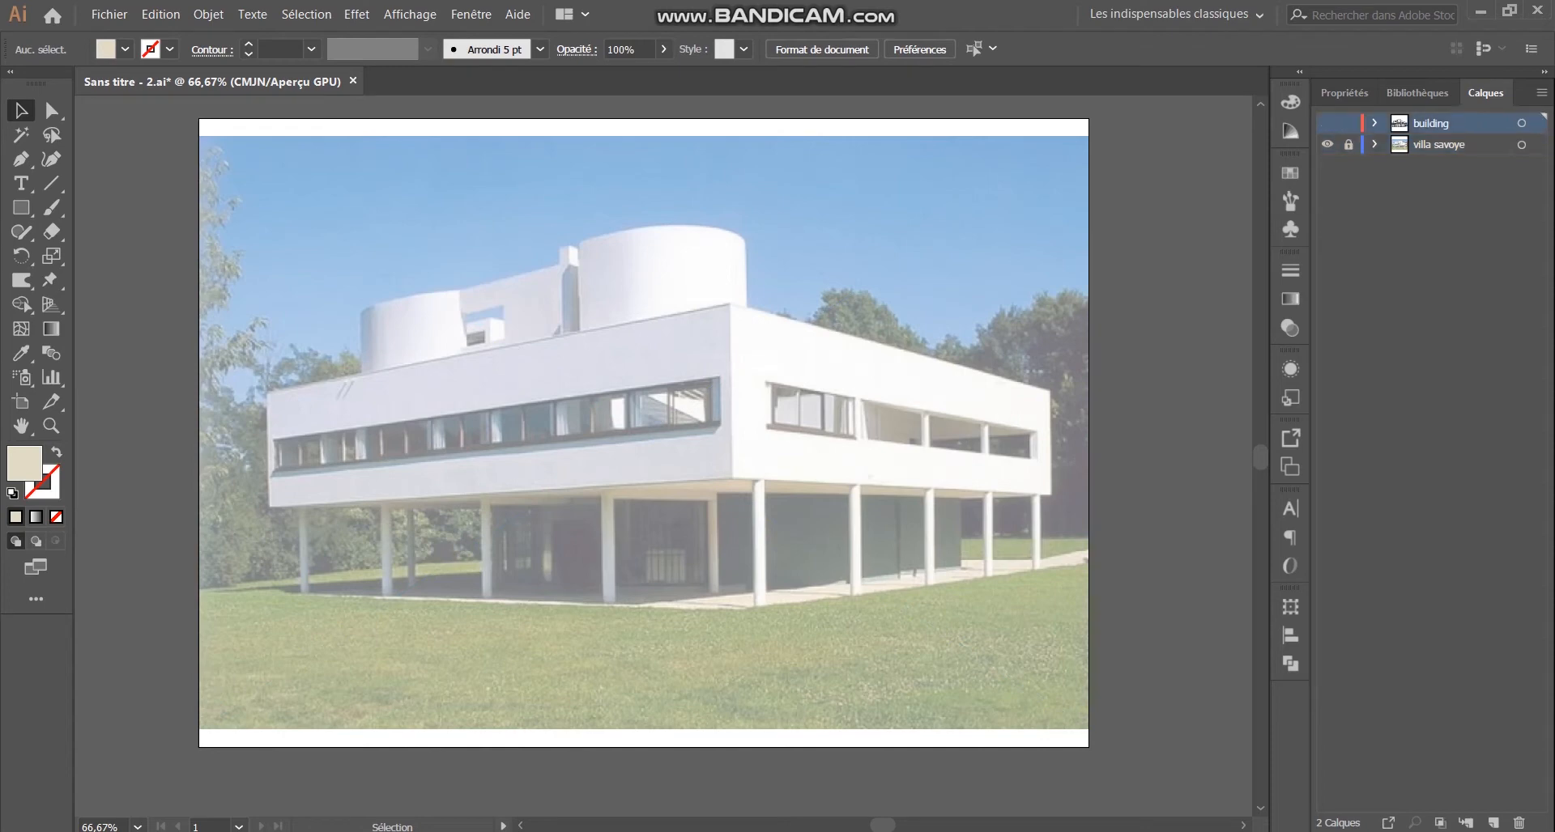
left_click(1327, 123)
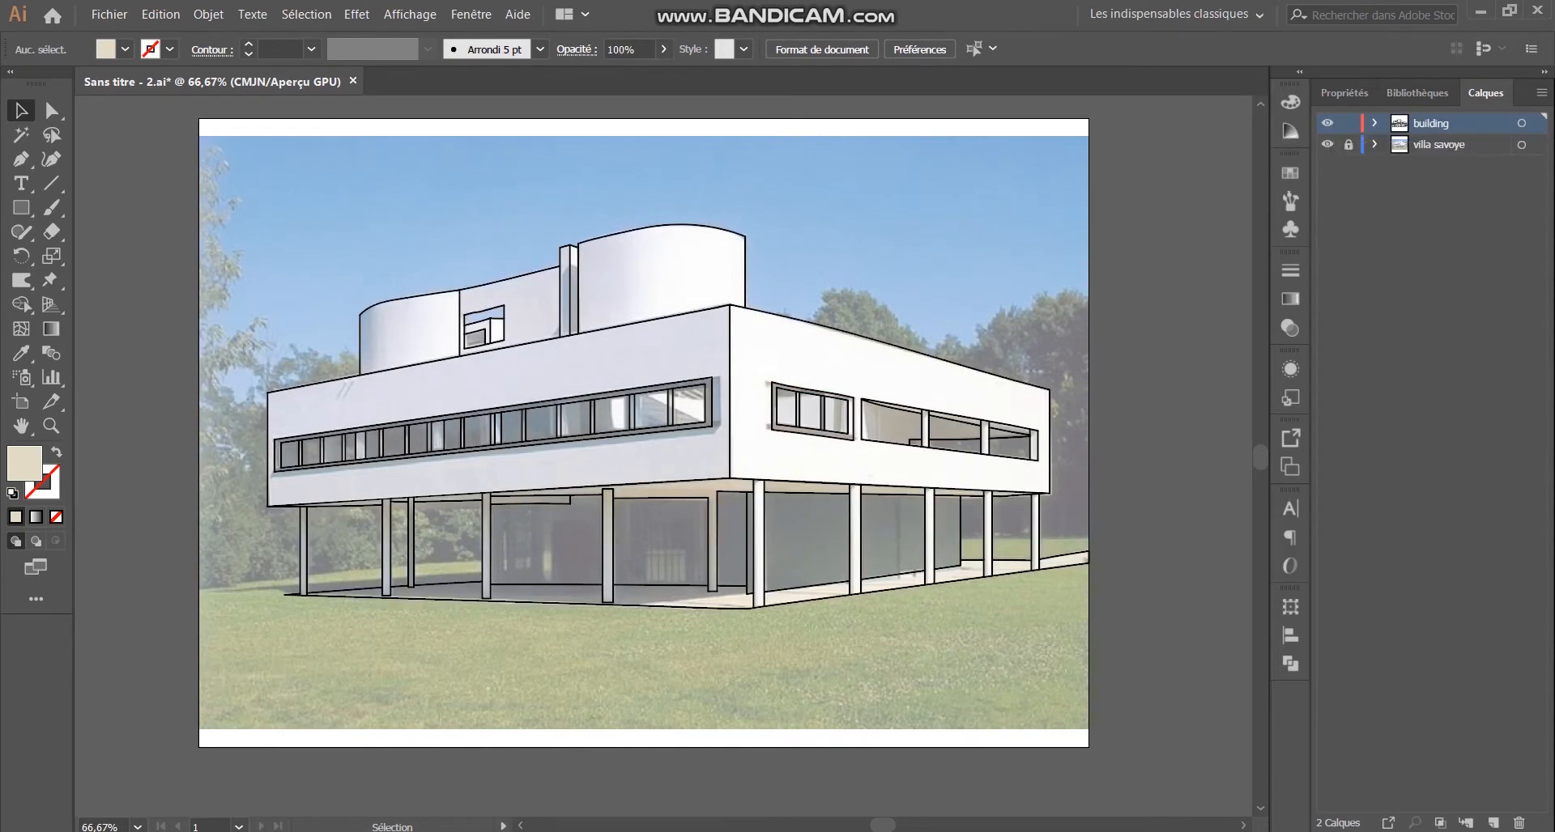
left_click_drag(169, 175, 1217, 624)
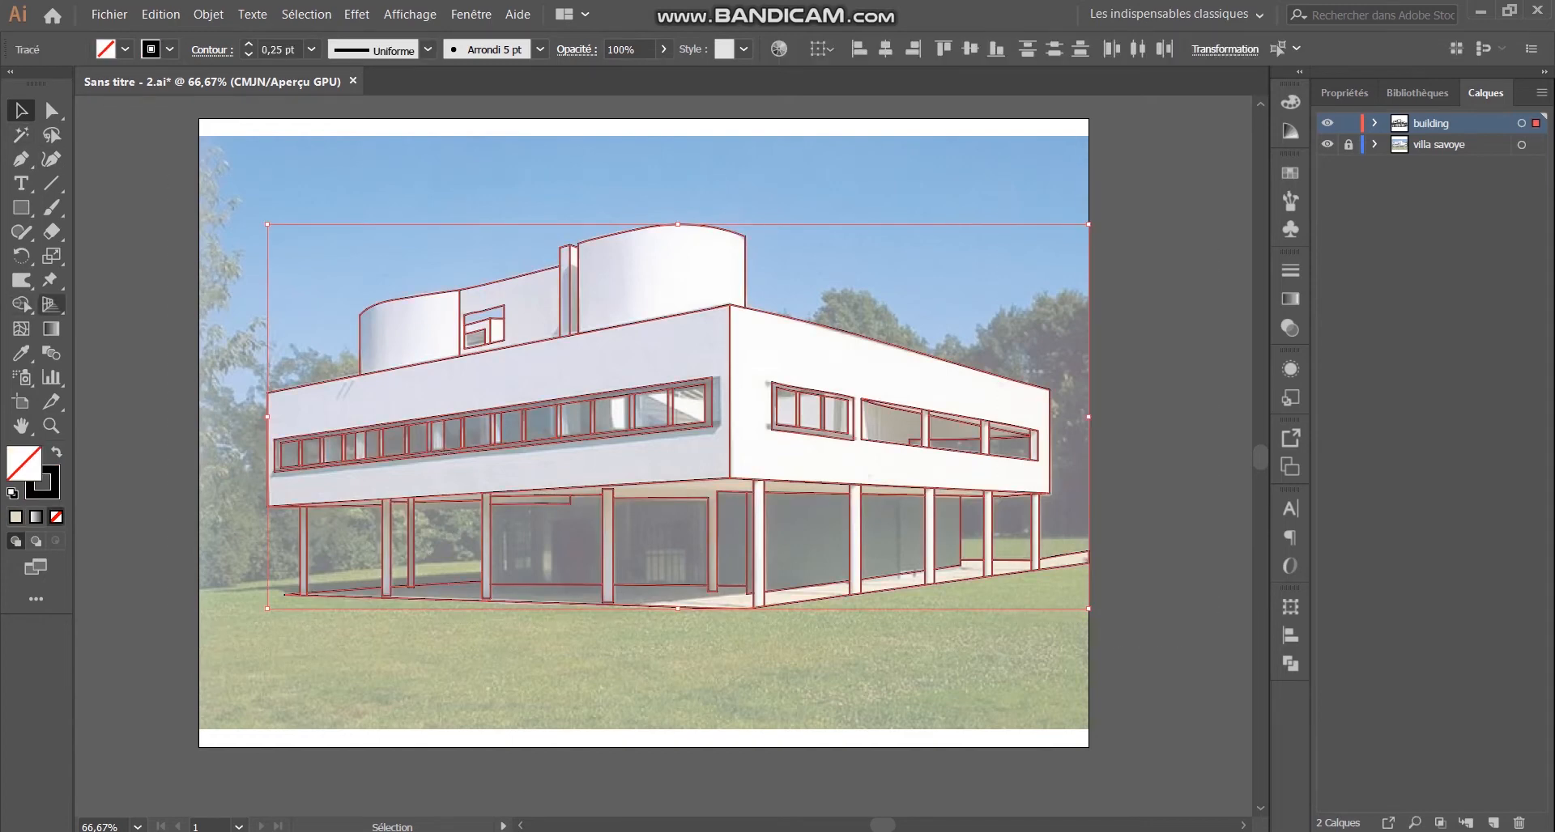
left_click(21, 304)
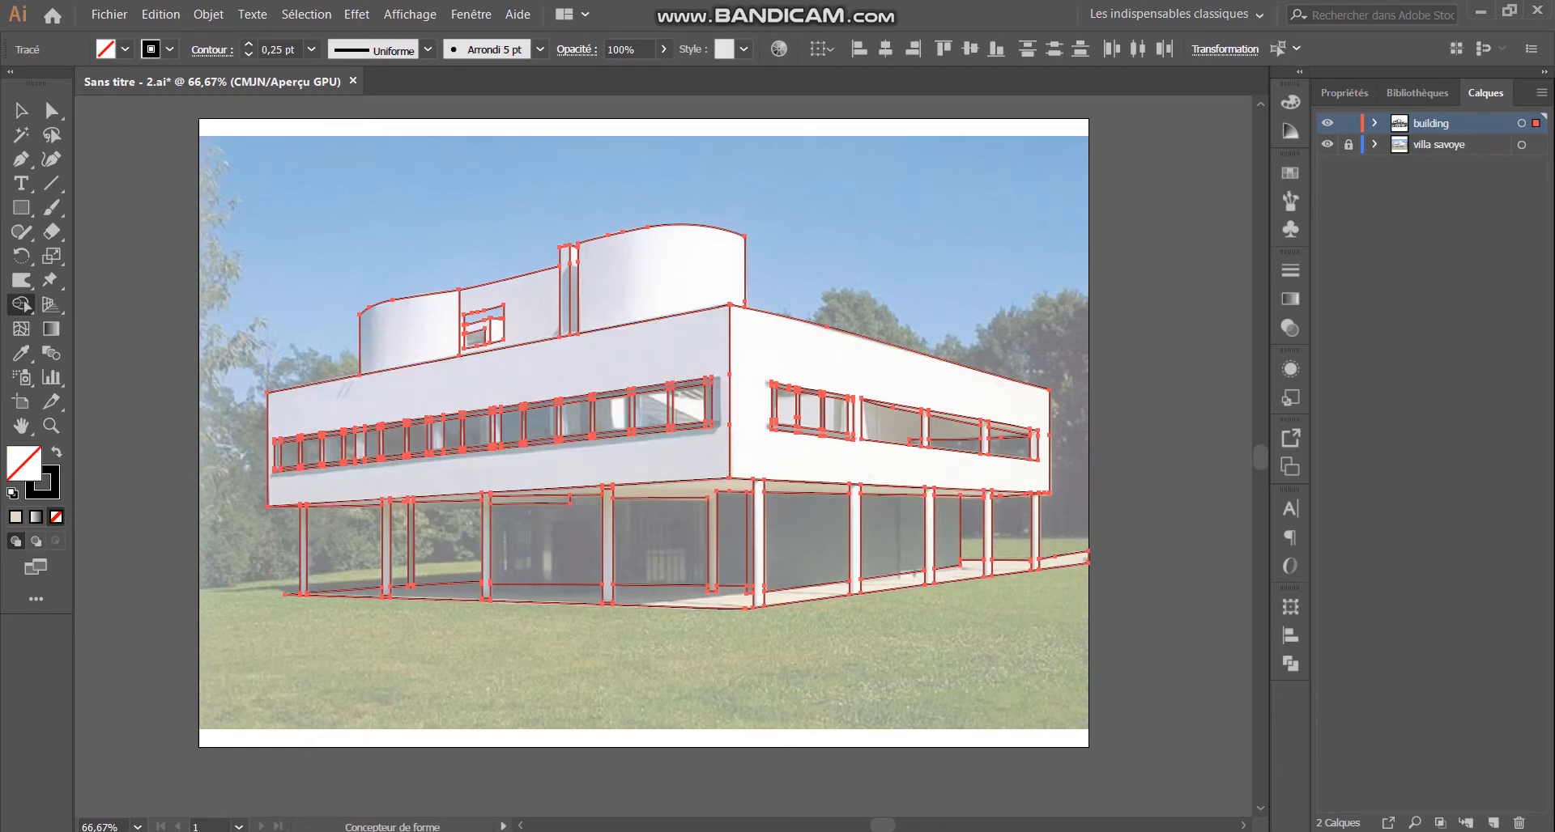
key("v")
key("ctrl+shift+a")
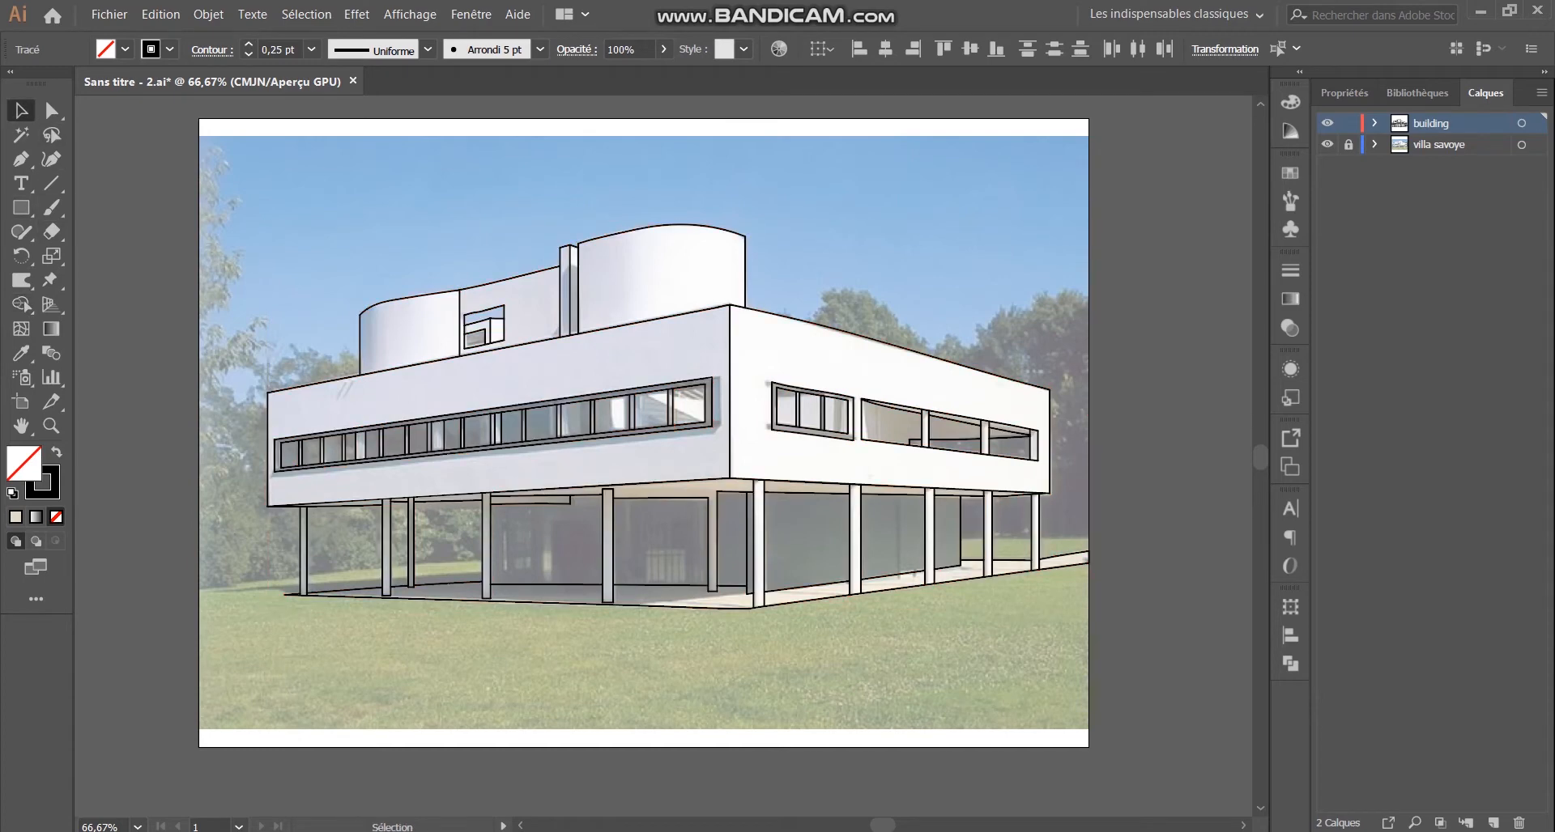
Step: Choose the pale lavender from the villa savoye colour group as the fill colour
left_click(1290, 173)
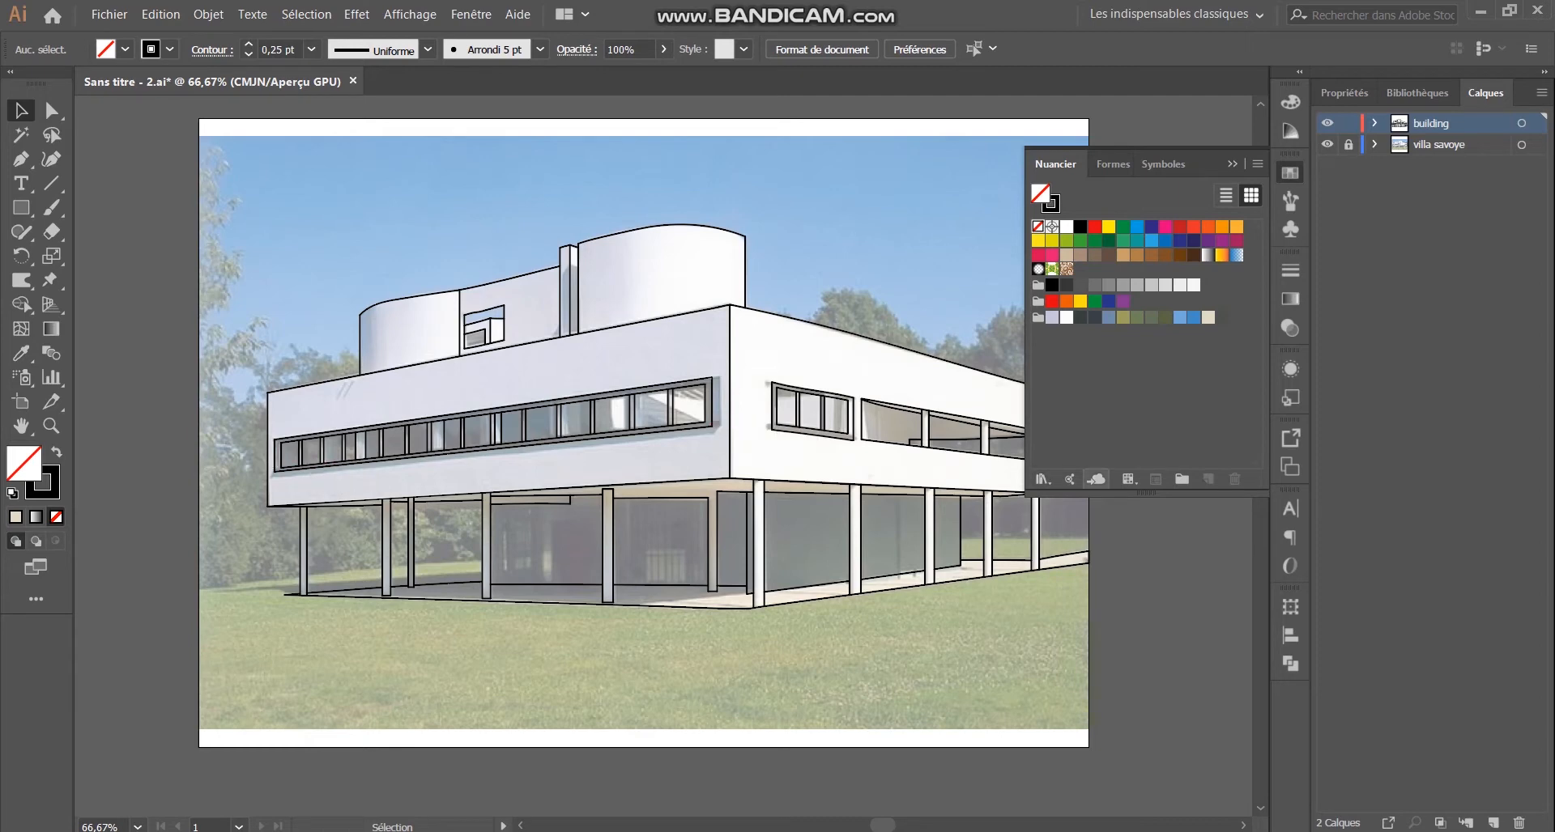
left_click(1052, 319)
left_click(1052, 318)
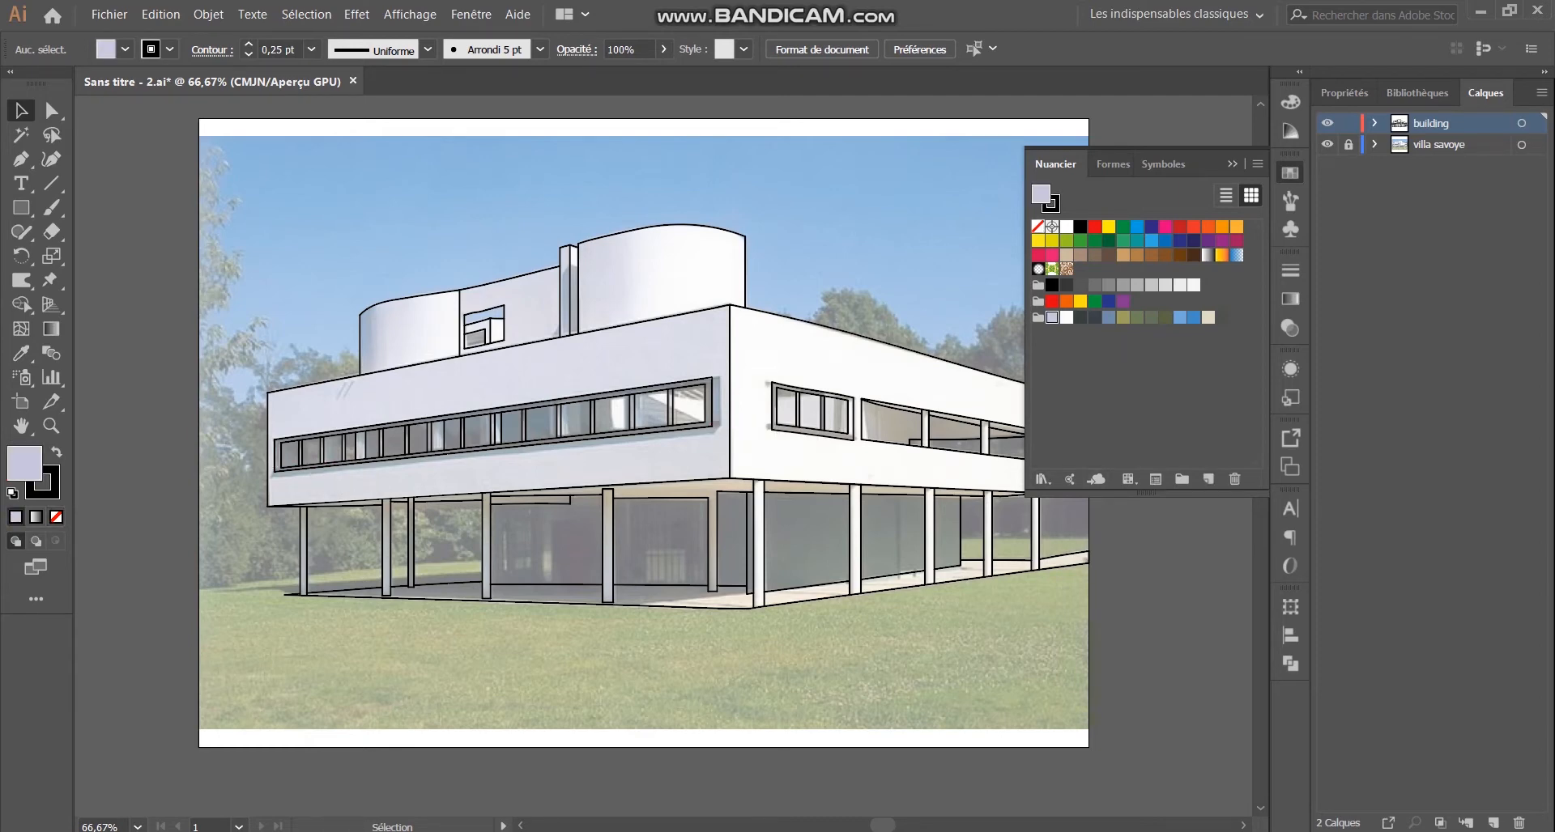
left_click(1232, 164)
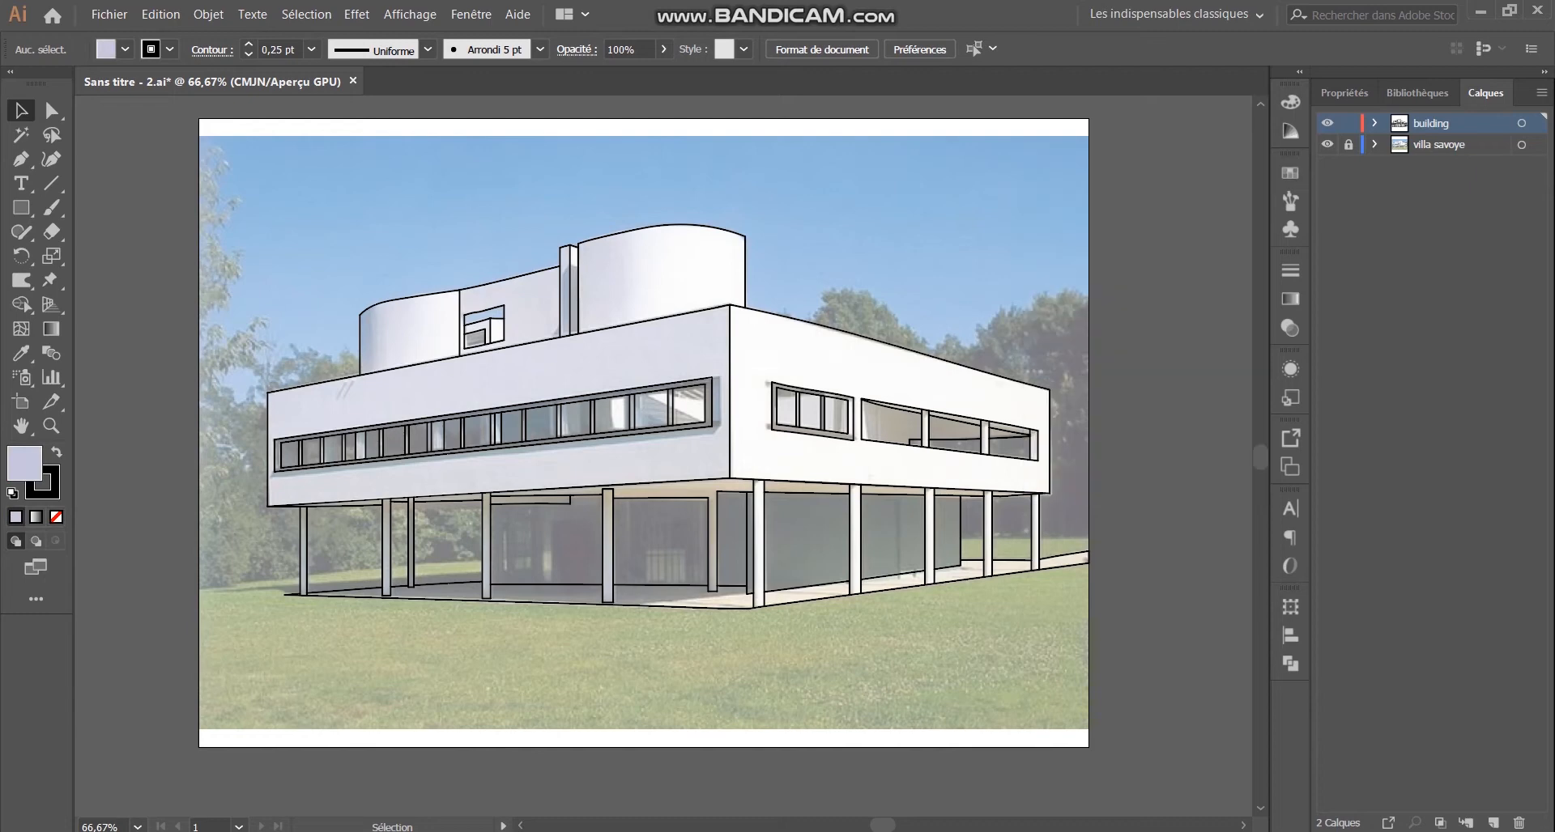
Step: Select all the building linework and turn the left facade wall into a filled shape with the Shape Builder
key("ctrl+a")
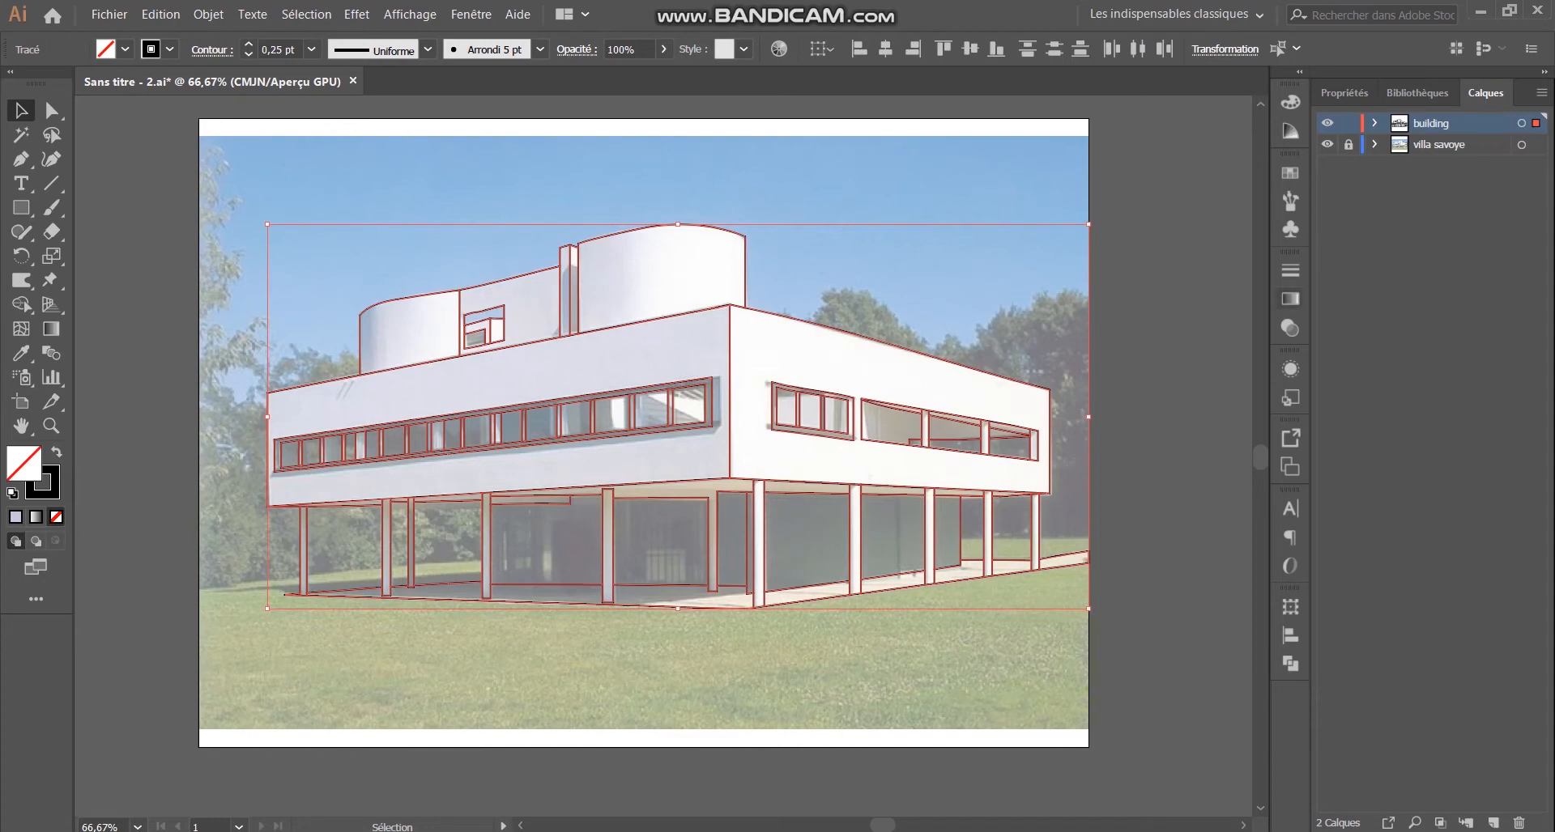
left_click(22, 305)
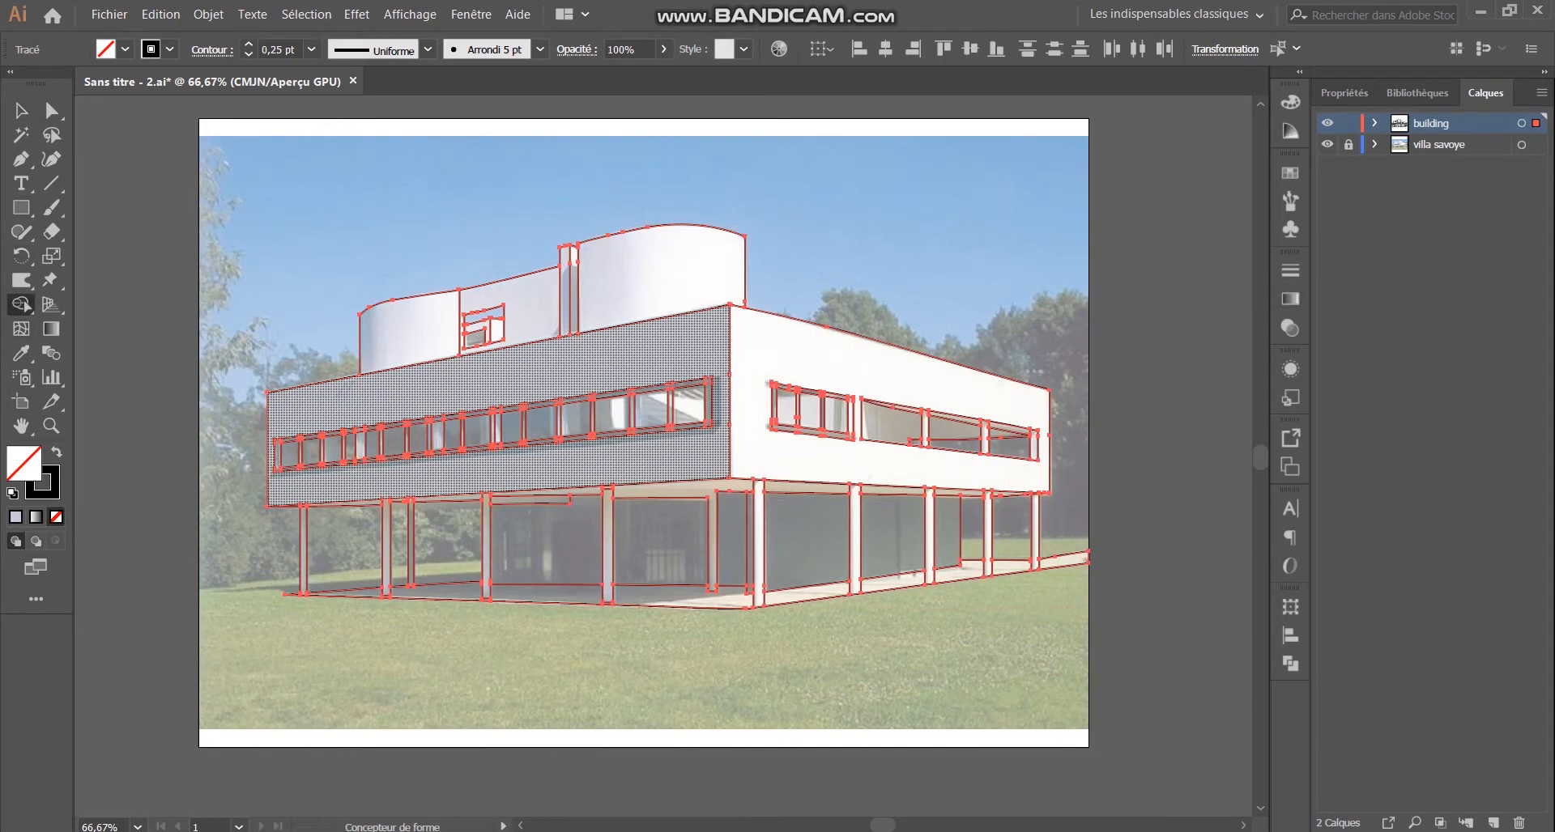
left_click(345, 392)
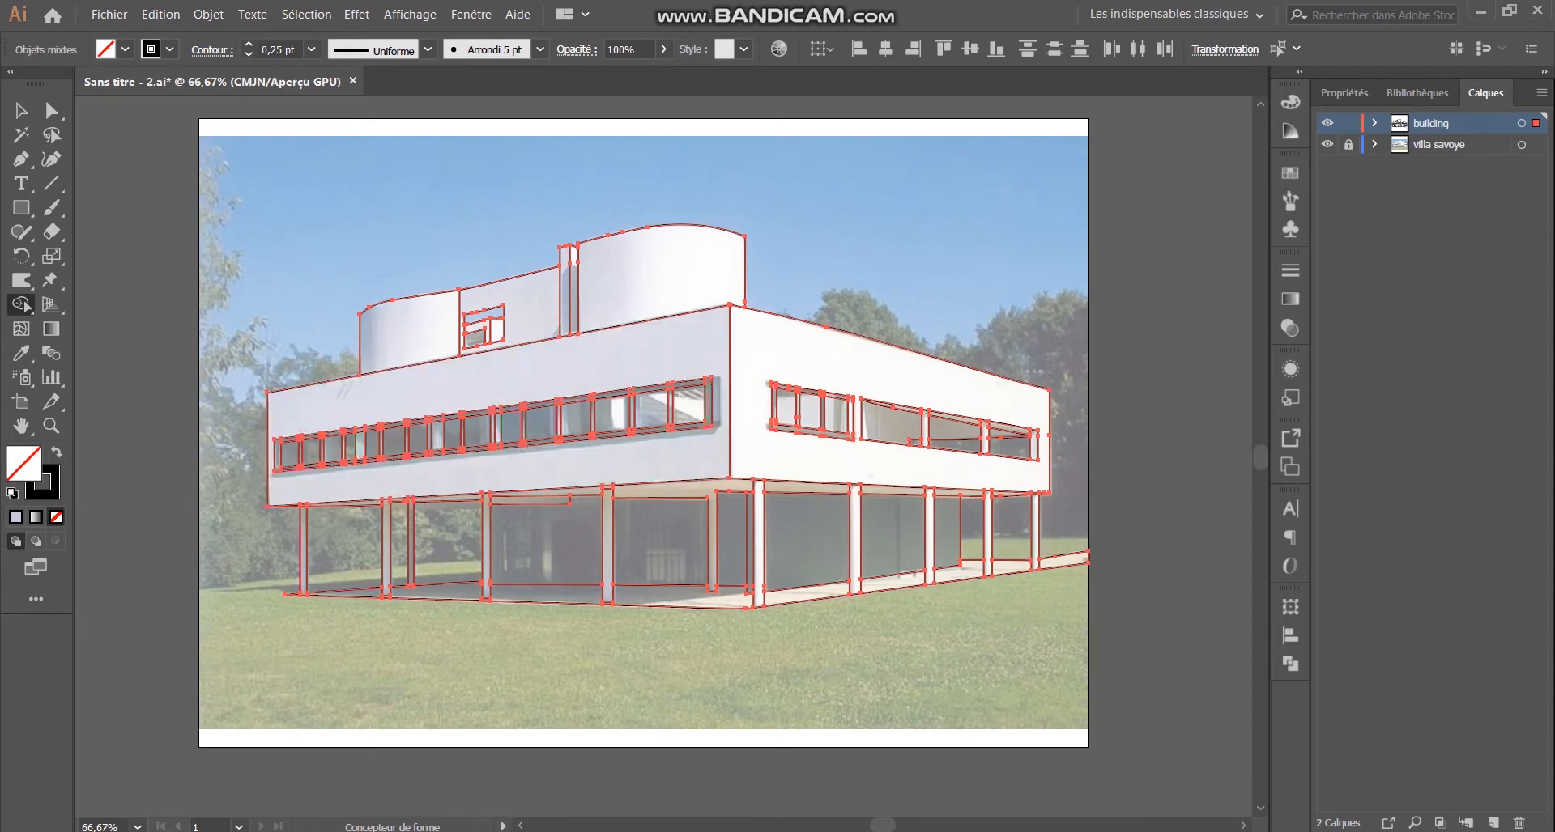
key("shift+x")
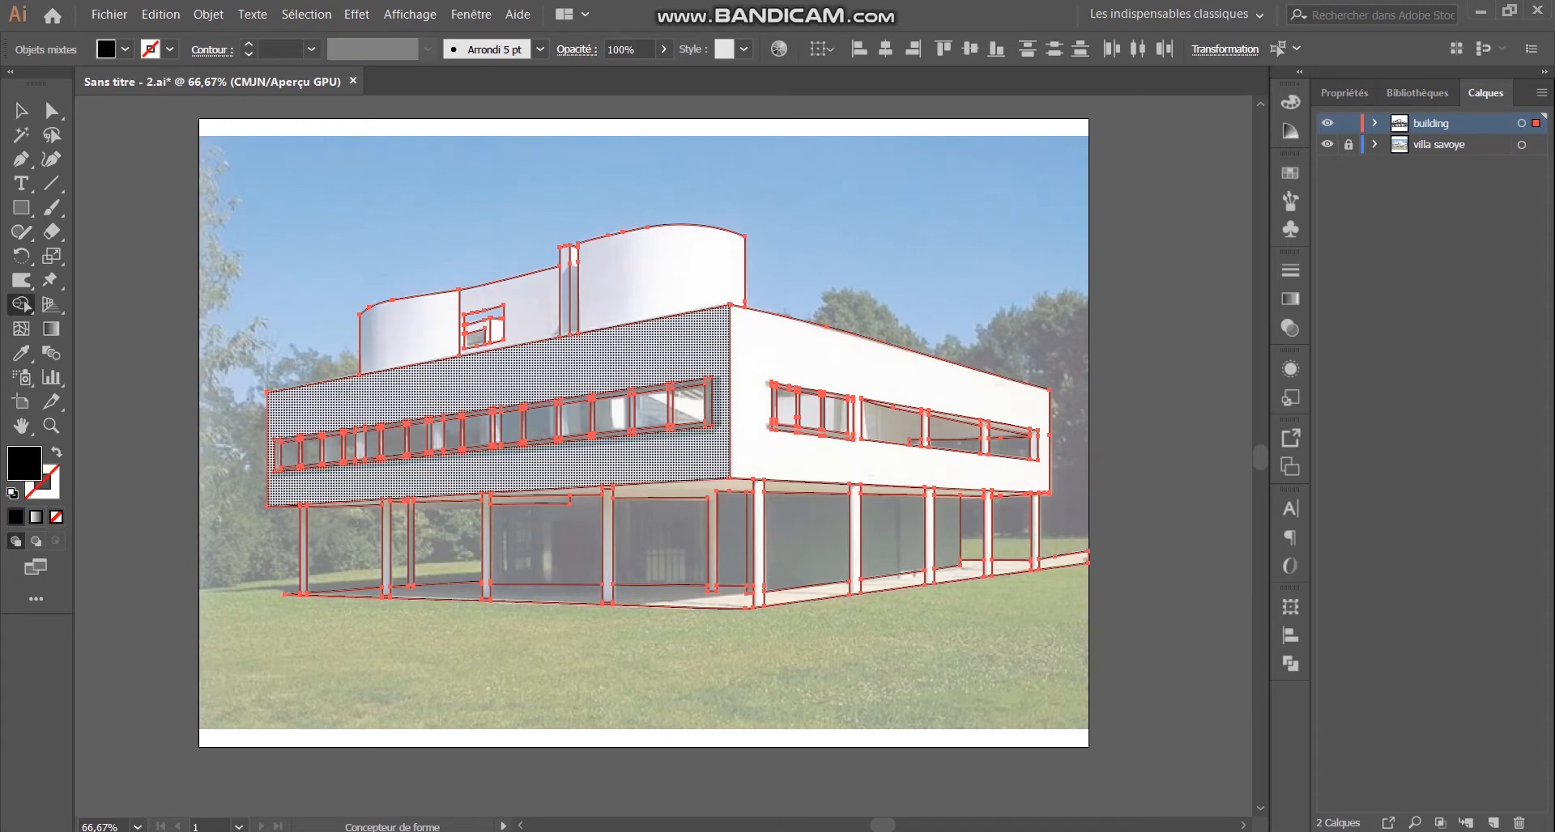
left_click(343, 391)
left_click(344, 391)
key("v")
left_click(389, 211)
Step: Fill the left facade wall with the pale lavender from the villa savoye colour group
left_click(502, 379)
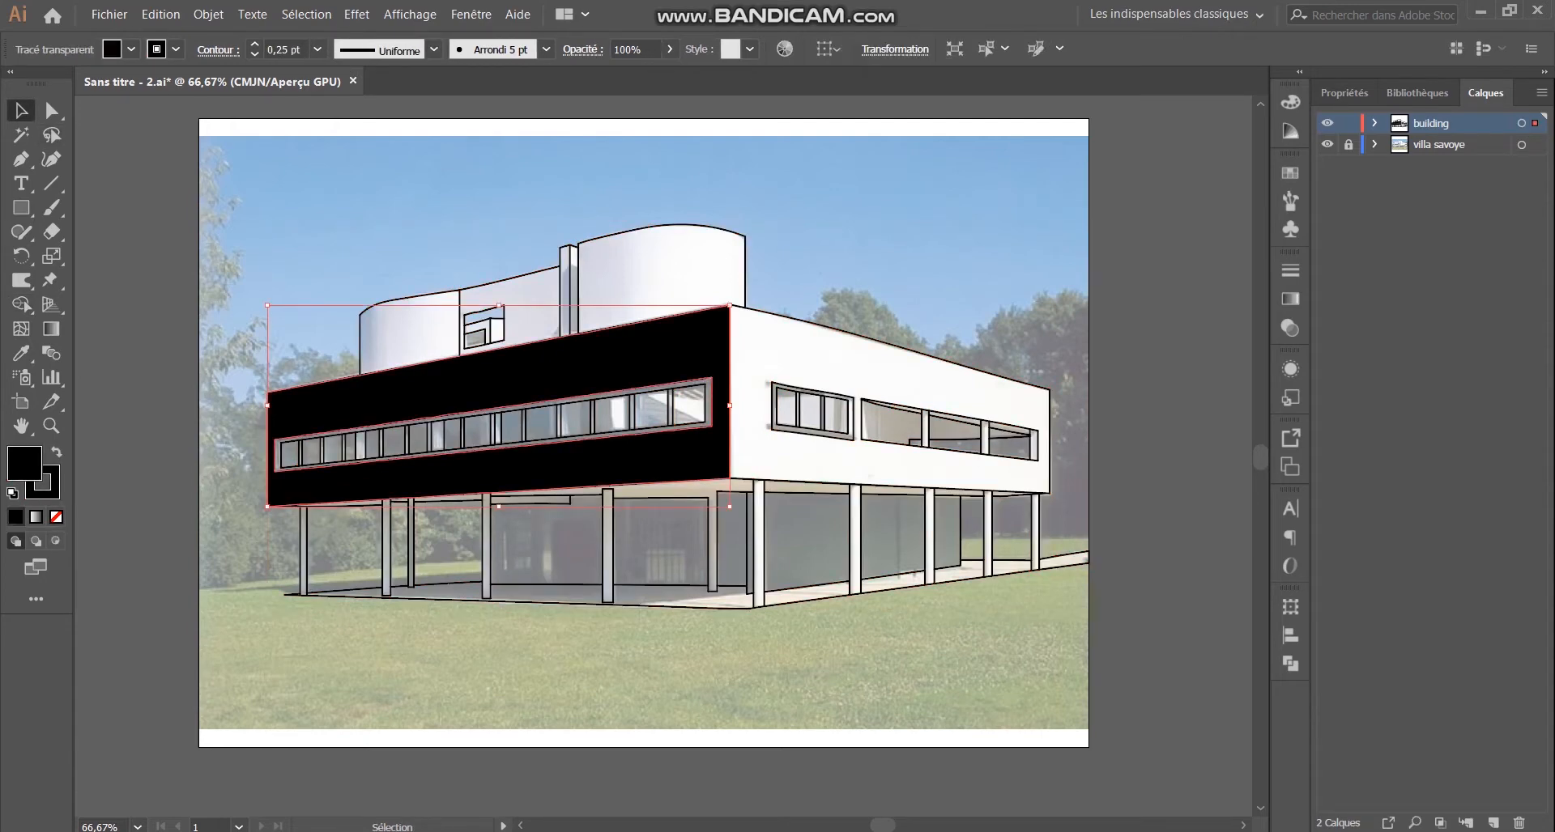
left_click(1290, 173)
left_click(1052, 316)
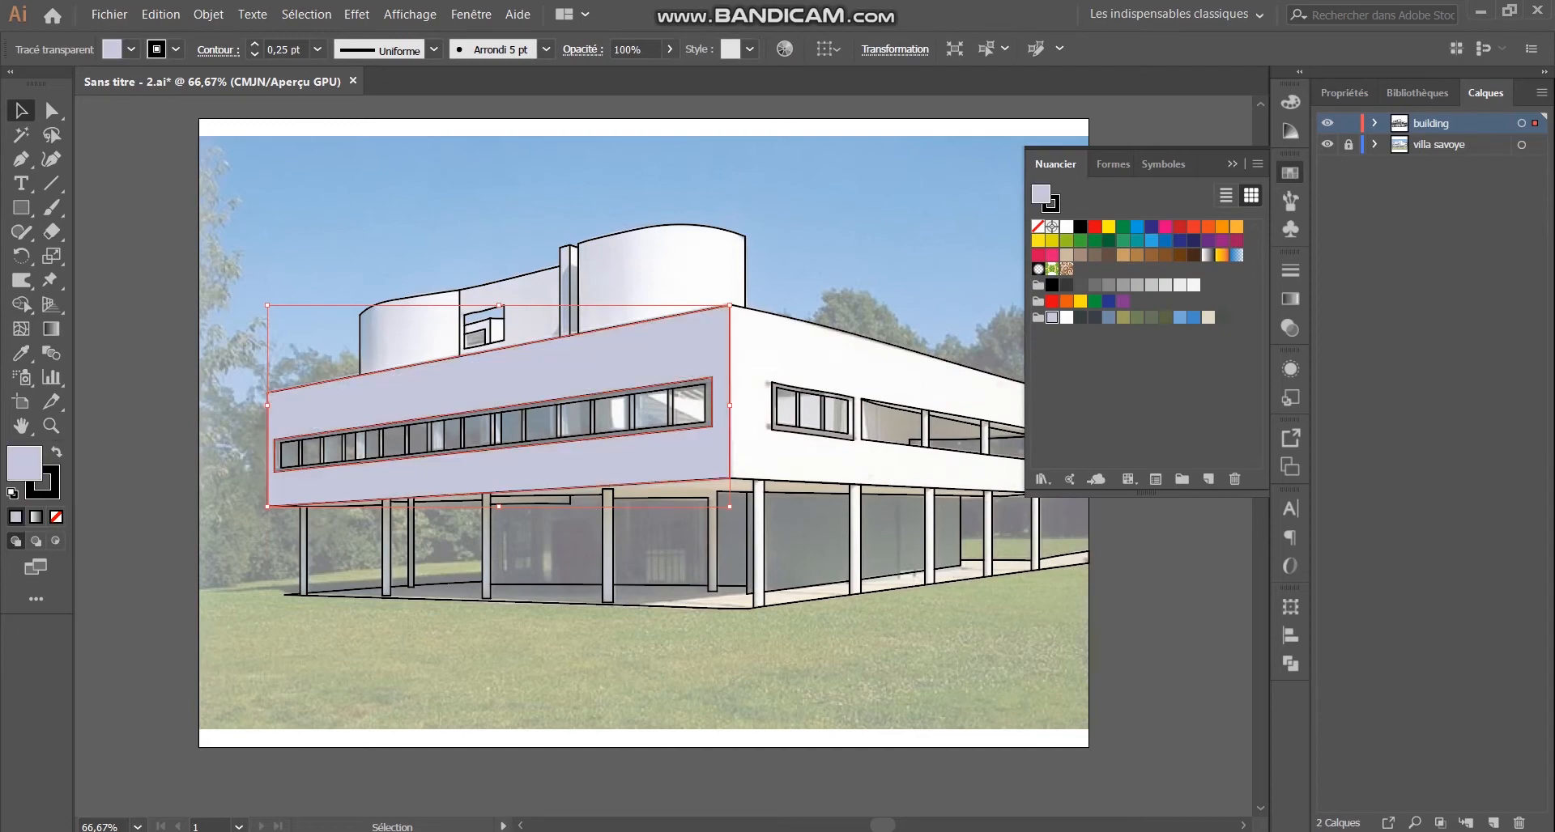
left_click(1290, 172)
left_click(1166, 243)
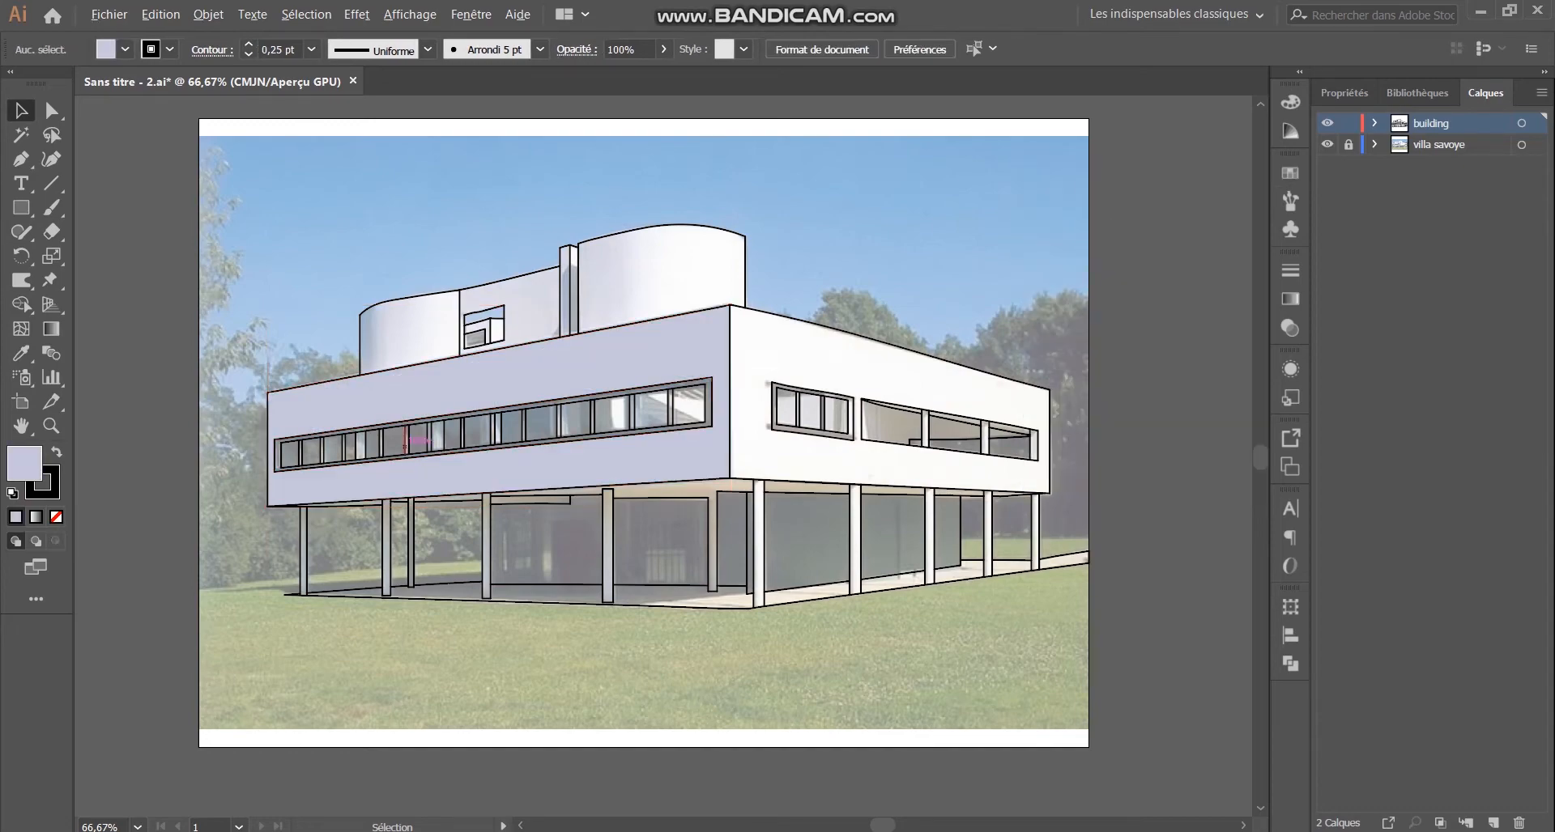
Step: Select the building linework and turn the left facade's ribbon window frame into a lavender shape with the Shape Builder
scroll(406, 447, "up", 3)
scroll(605, 623, "down", 2)
scroll(675, 554, "down", 1)
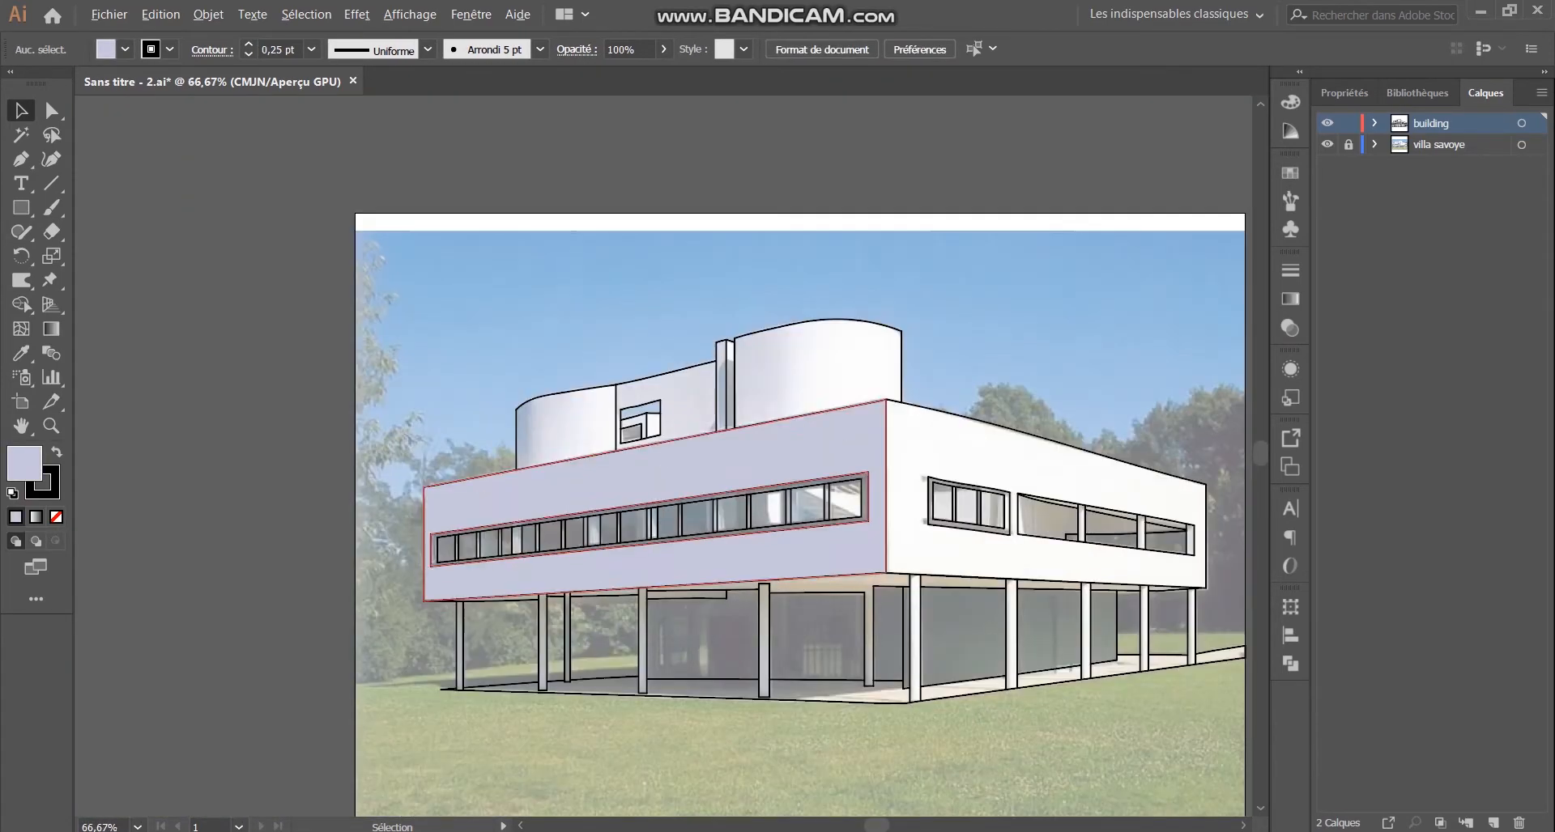
scroll(932, 575, "down", 2)
scroll(1085, 639, "up", 2)
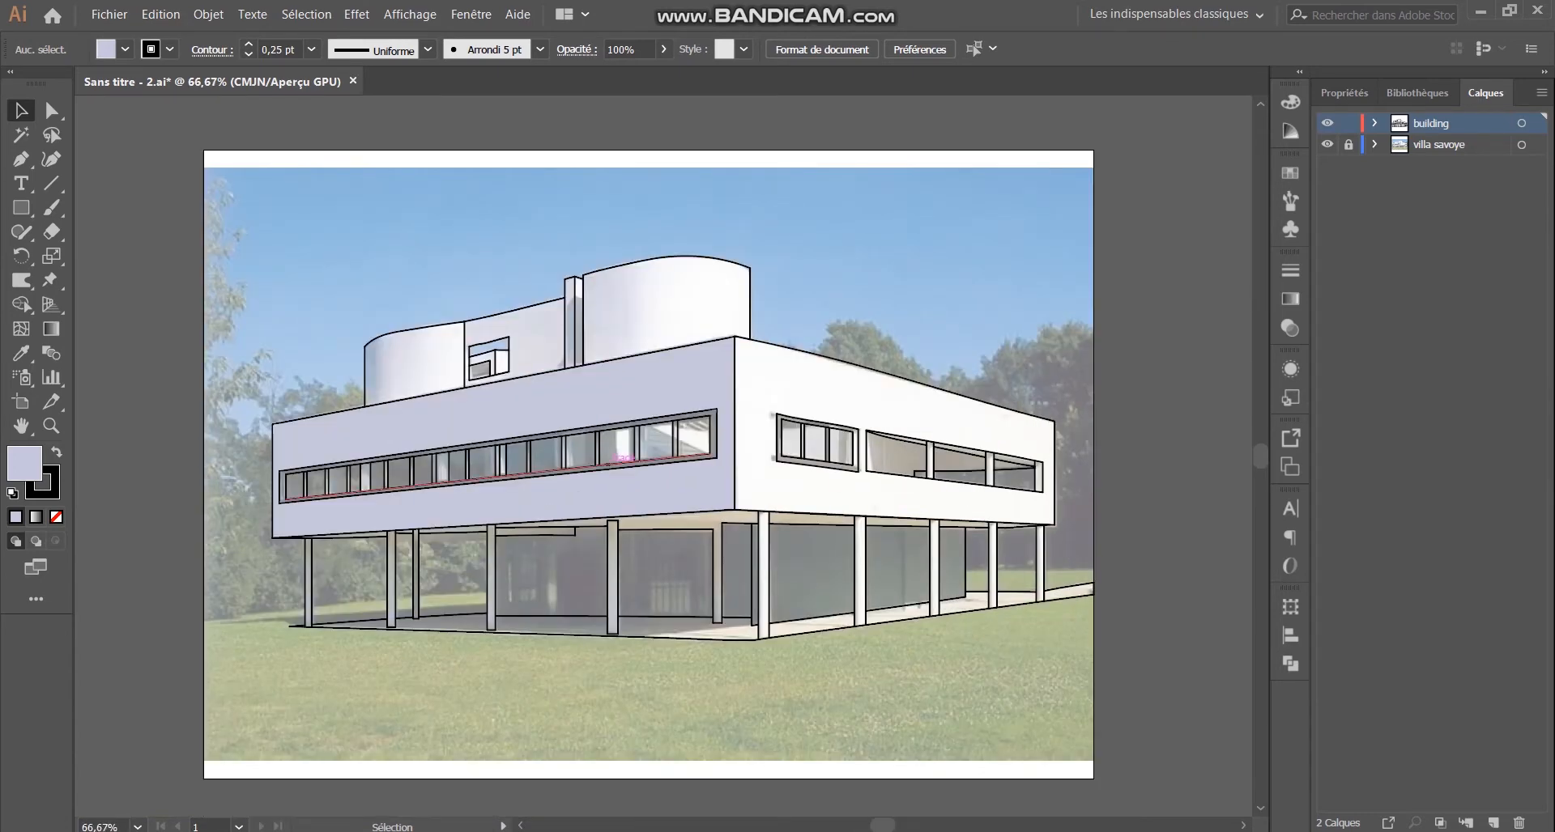
left_click_drag(172, 278, 1063, 623)
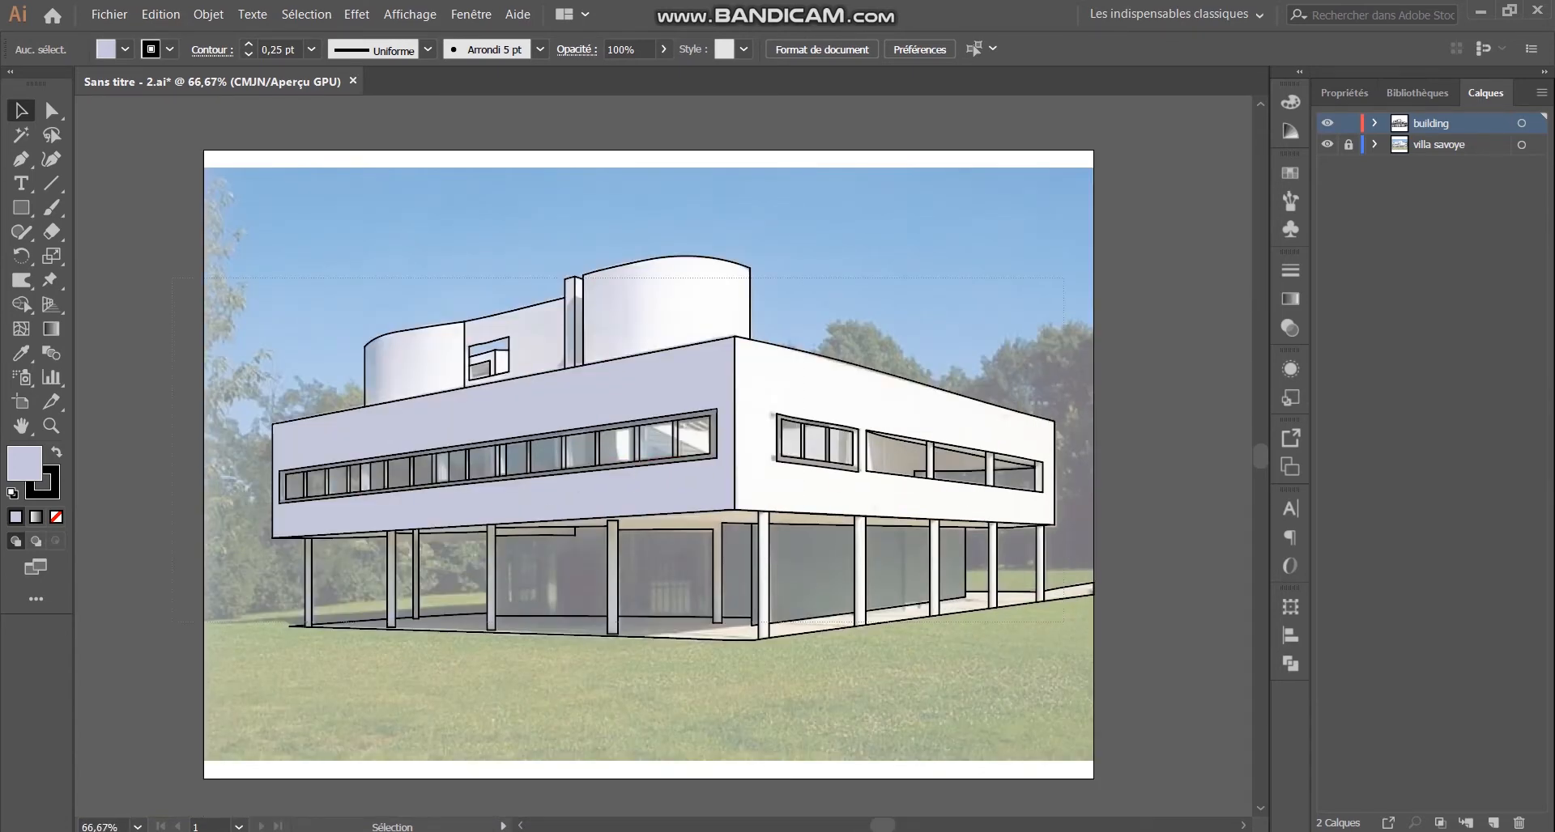
left_click_drag(1178, 678, 1178, 679)
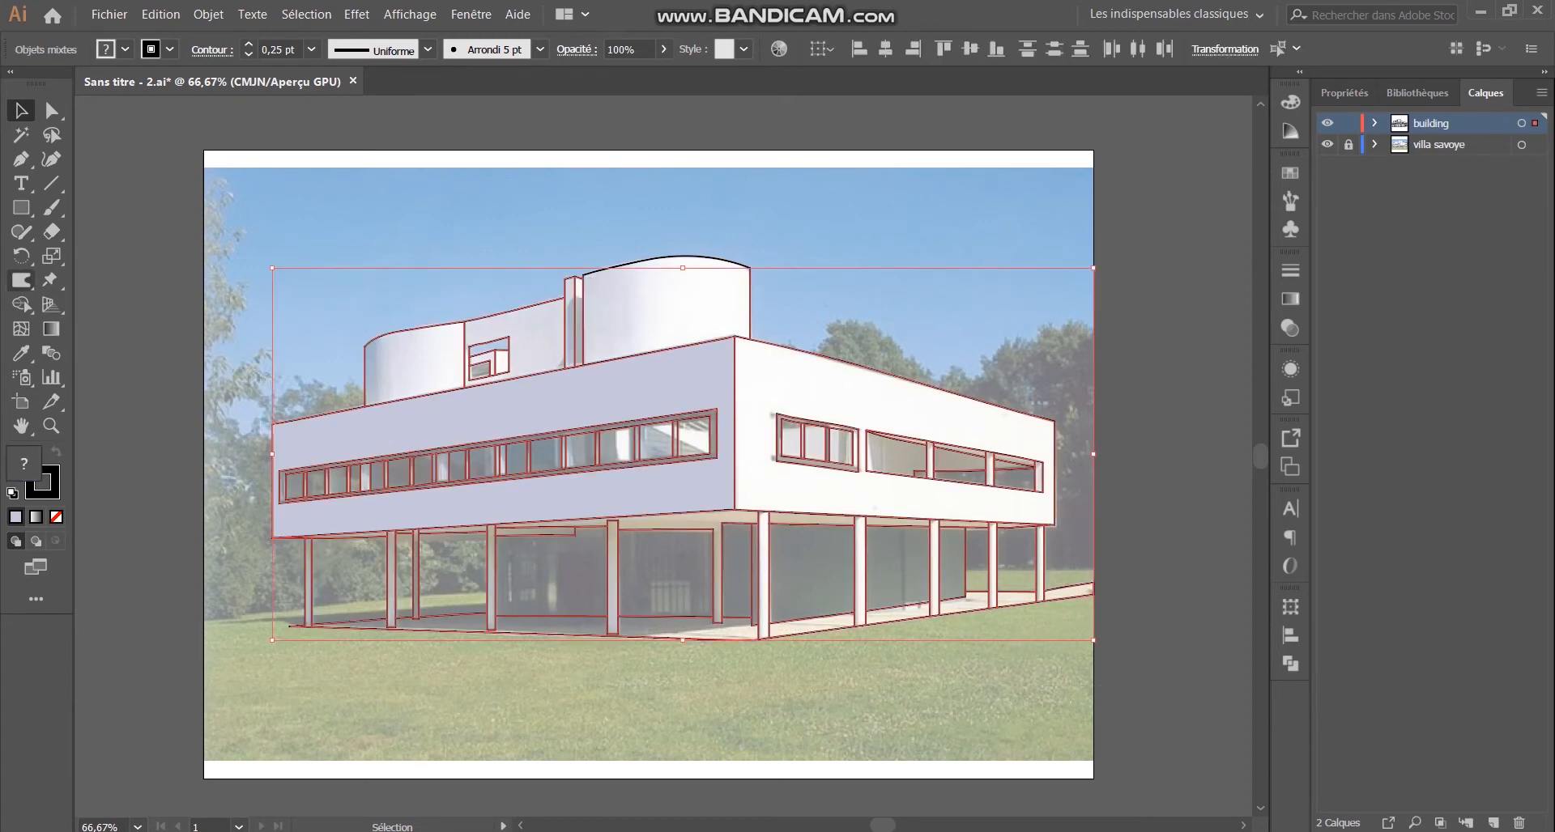
left_click(21, 305)
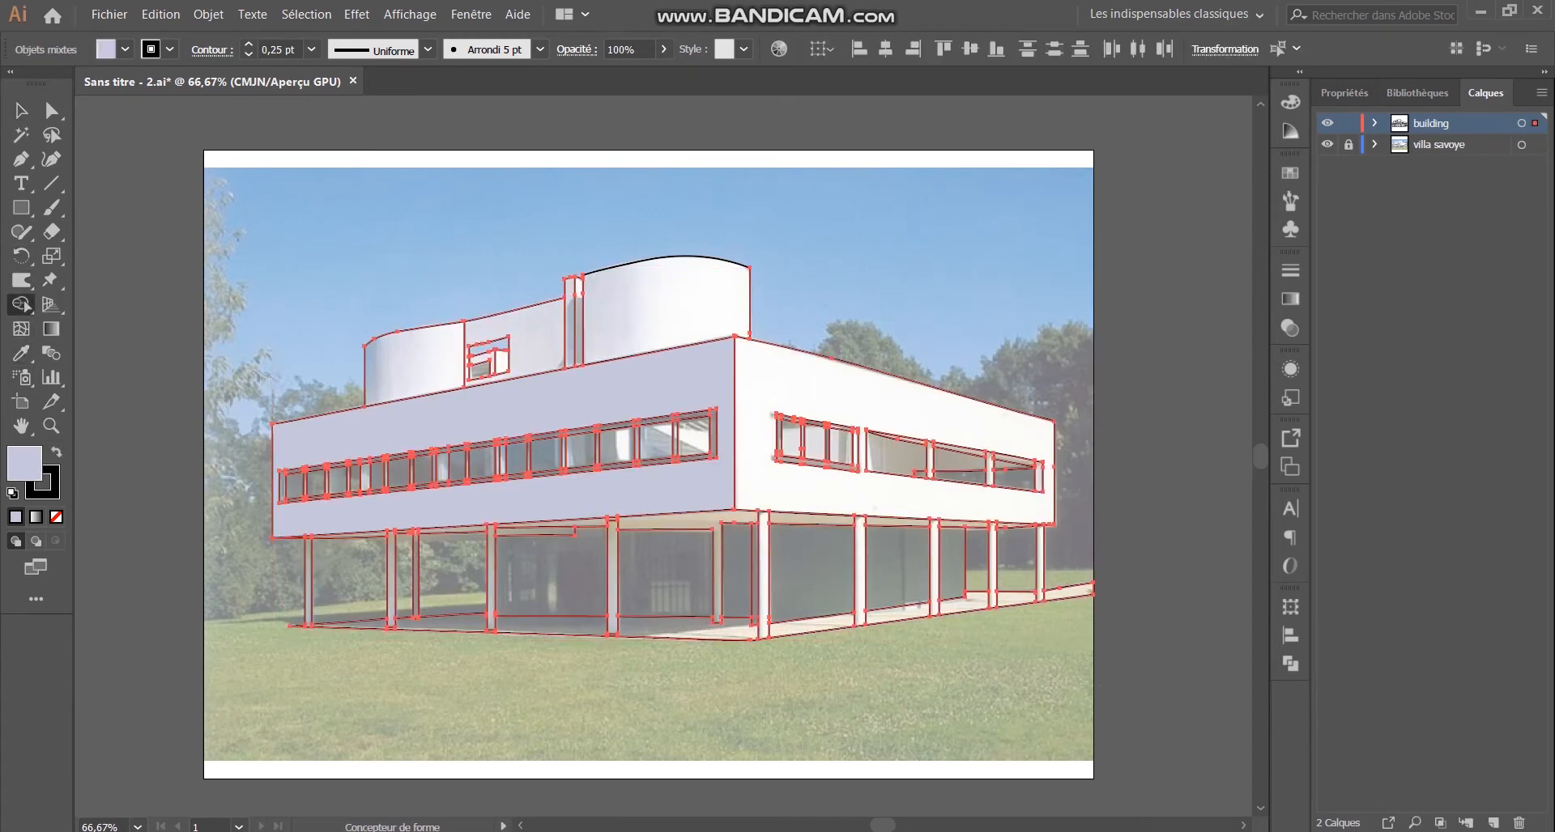
left_click(57, 451)
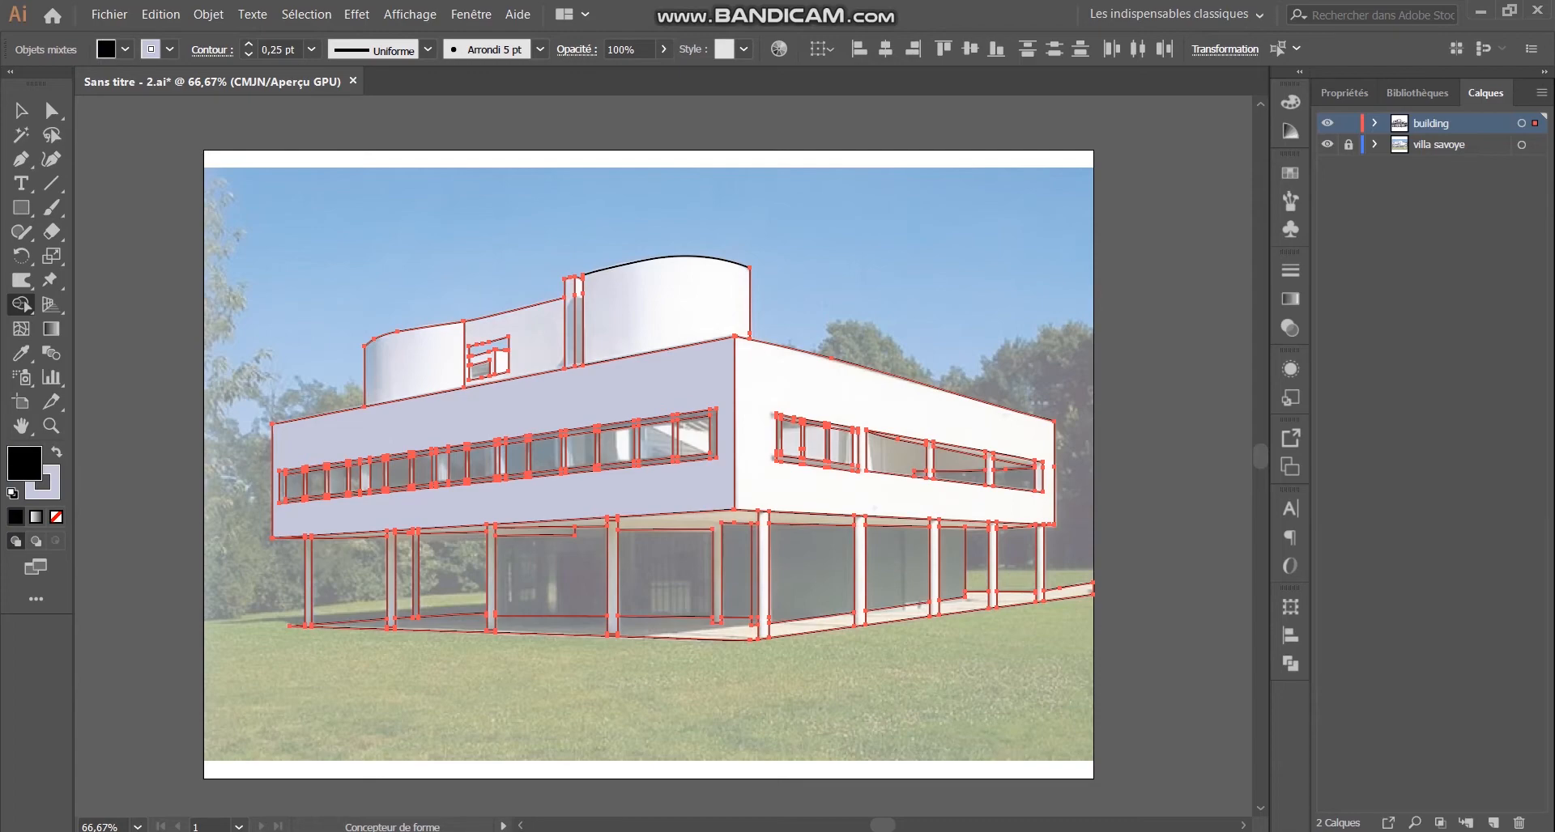
key("shift+x")
scroll(657, 421, "up", 4)
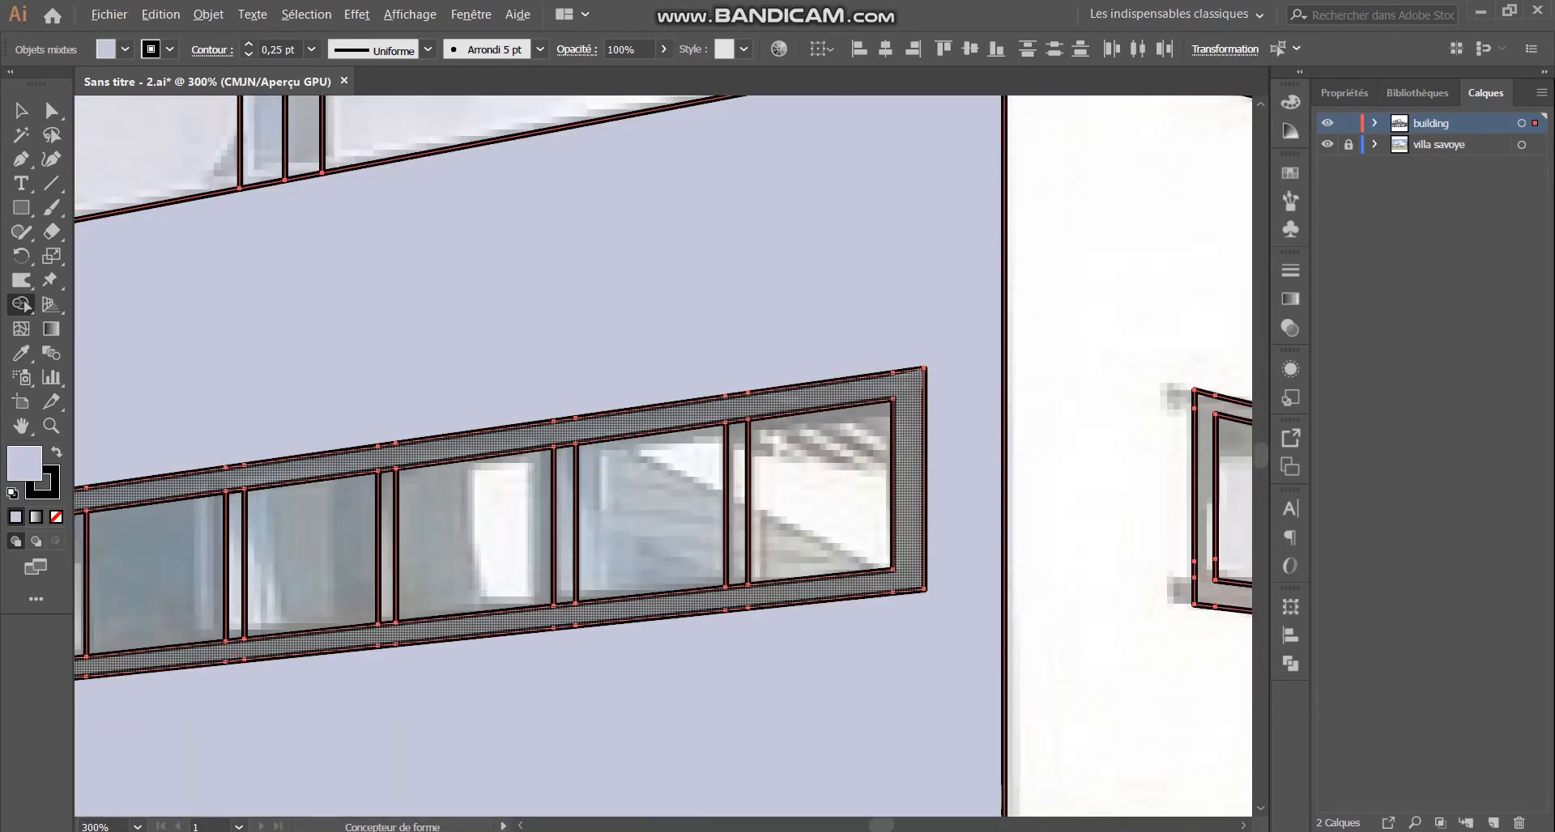
scroll(895, 469, "down", 2)
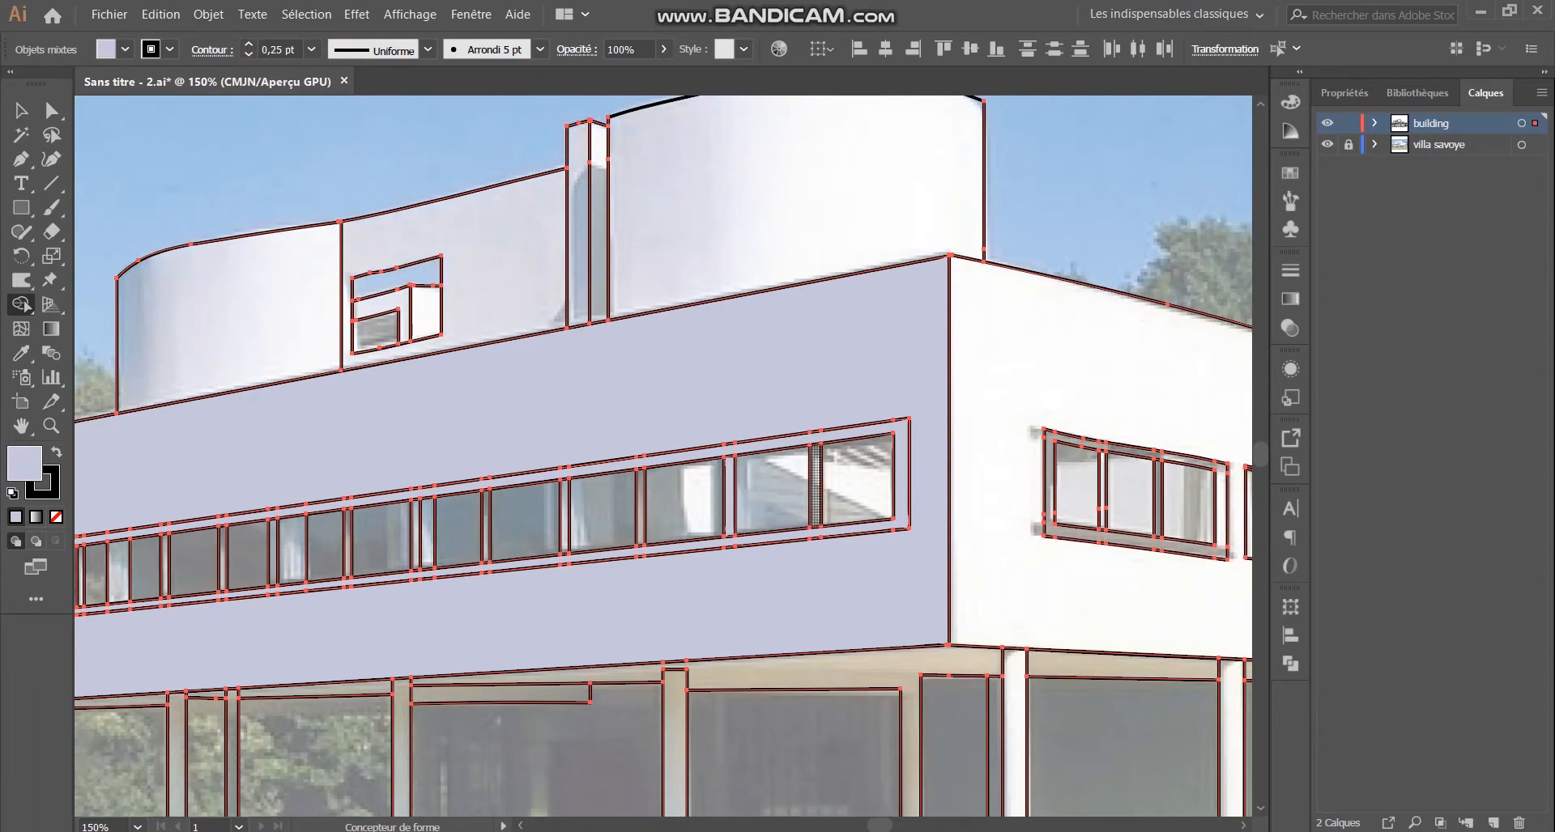
Step: Convert the remaining mullions between the left ribbon window's panes into lavender shapes with the Shape Builder, then deselect everything
scroll(414, 558, "up", 1)
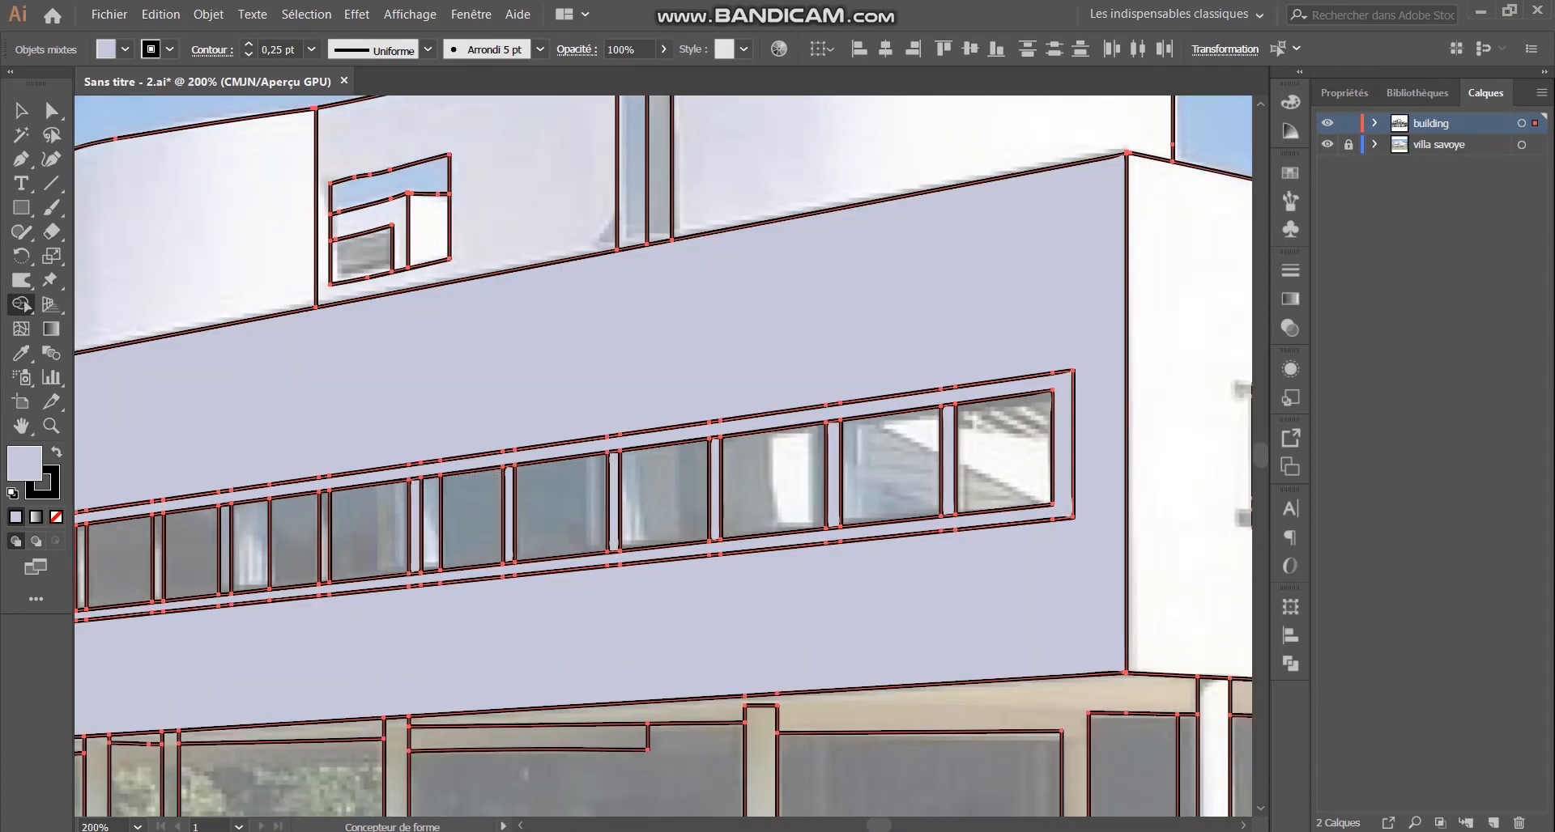
scroll(537, 564, "down", 1)
scroll(278, 553, "up", 2)
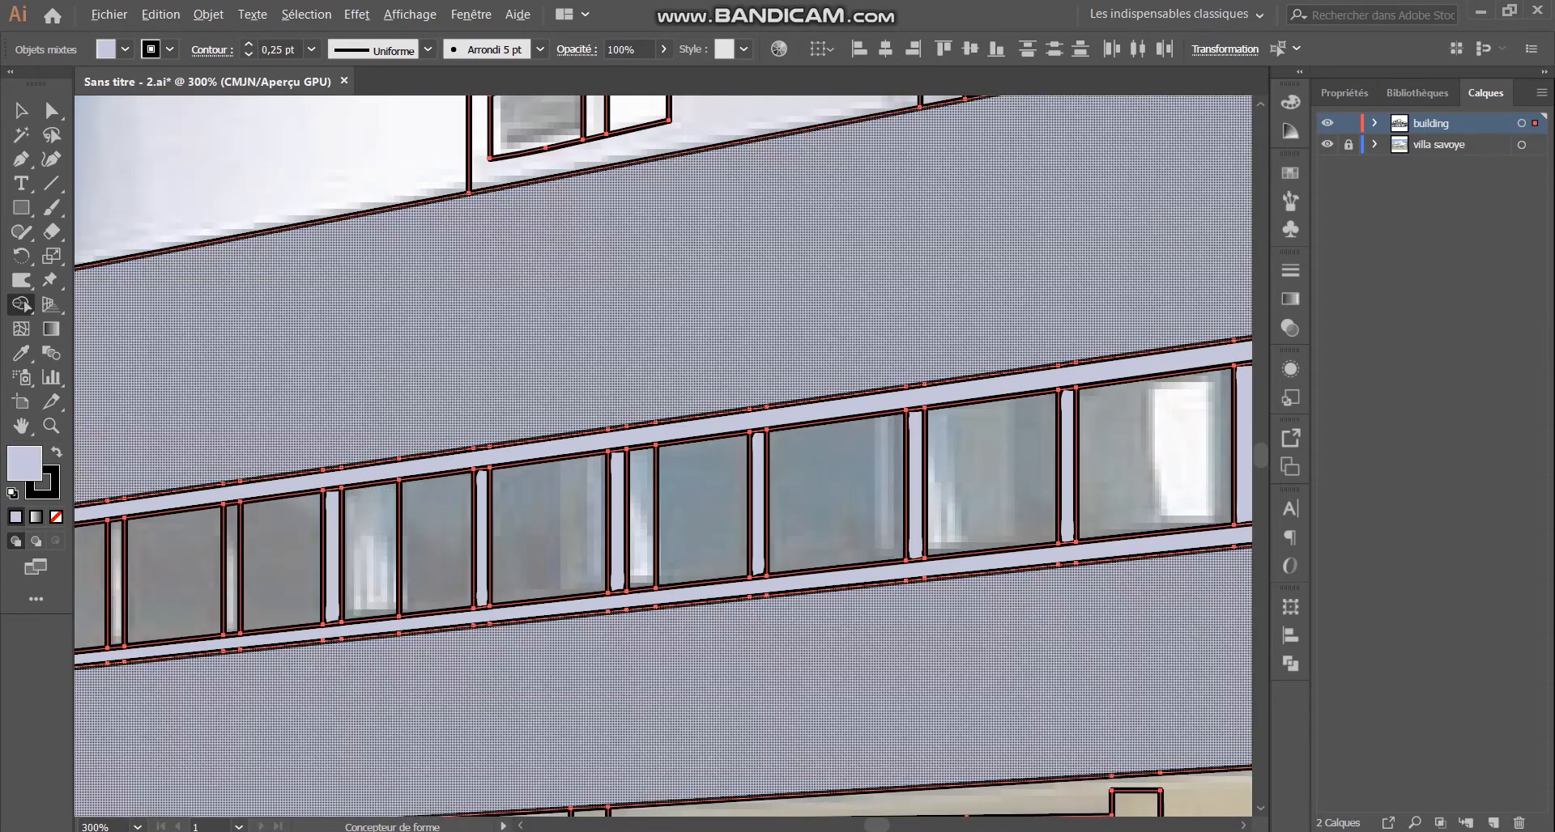
left_click_drag(202, 696, 429, 719)
left_click(459, 591)
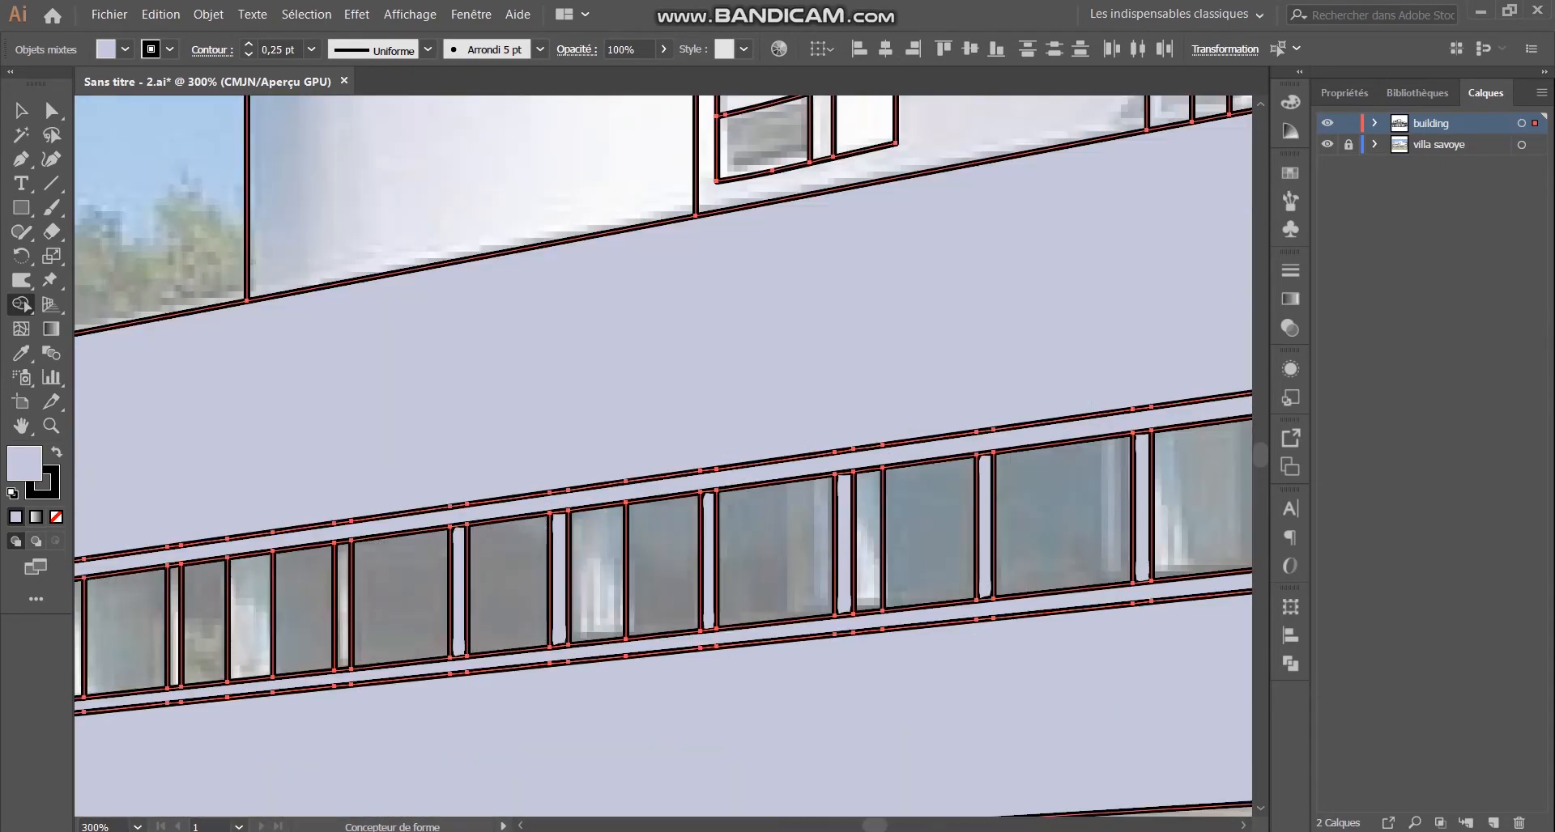
left_click(343, 607)
scroll(475, 640, "down", 2)
scroll(225, 625, "up", 2)
left_click(424, 646)
scroll(431, 605, "down", 6)
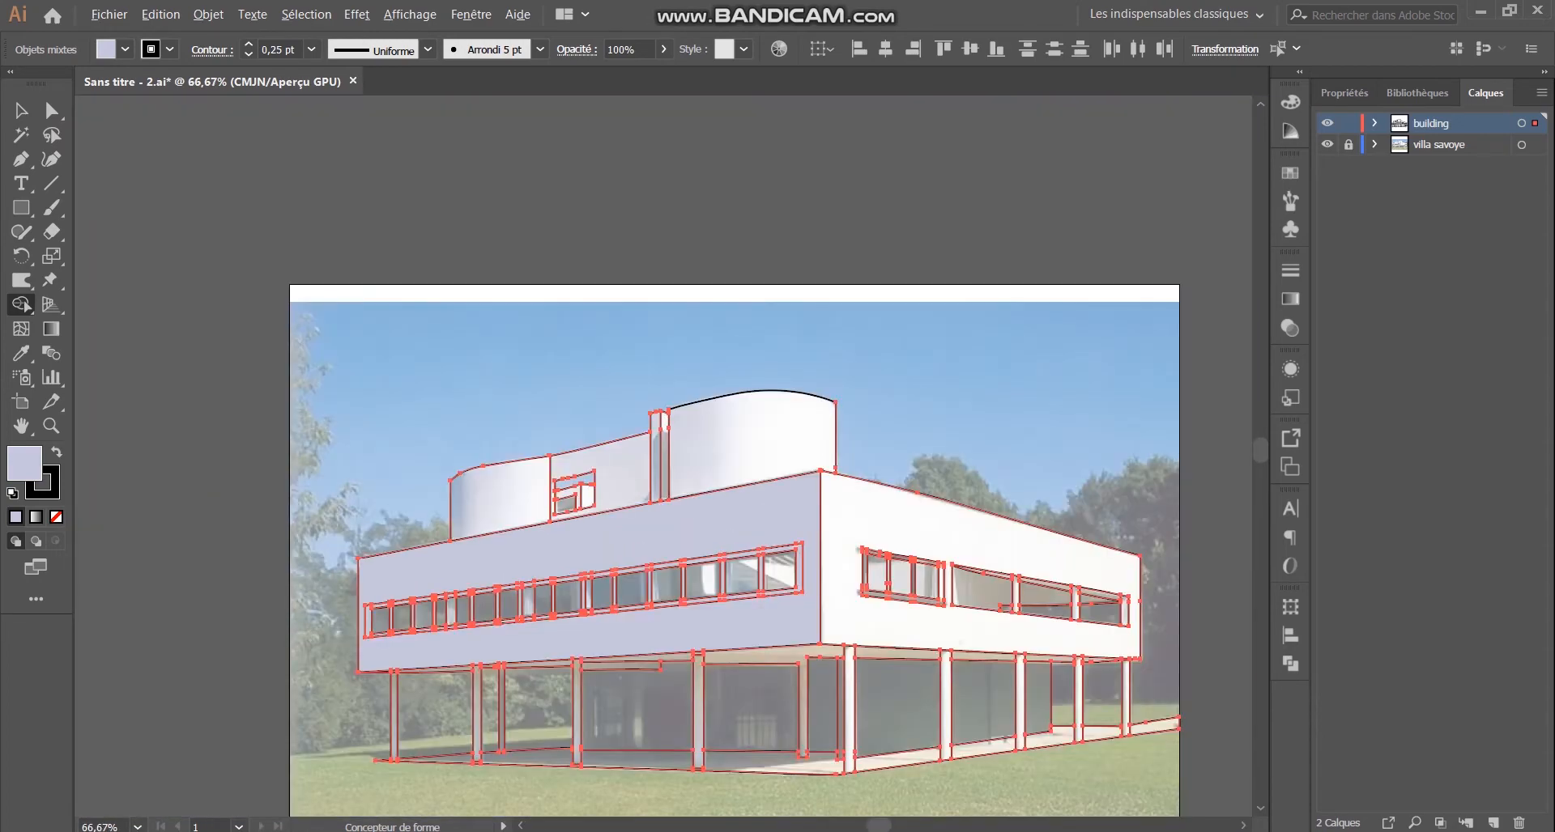
scroll(563, 615, "up", 3)
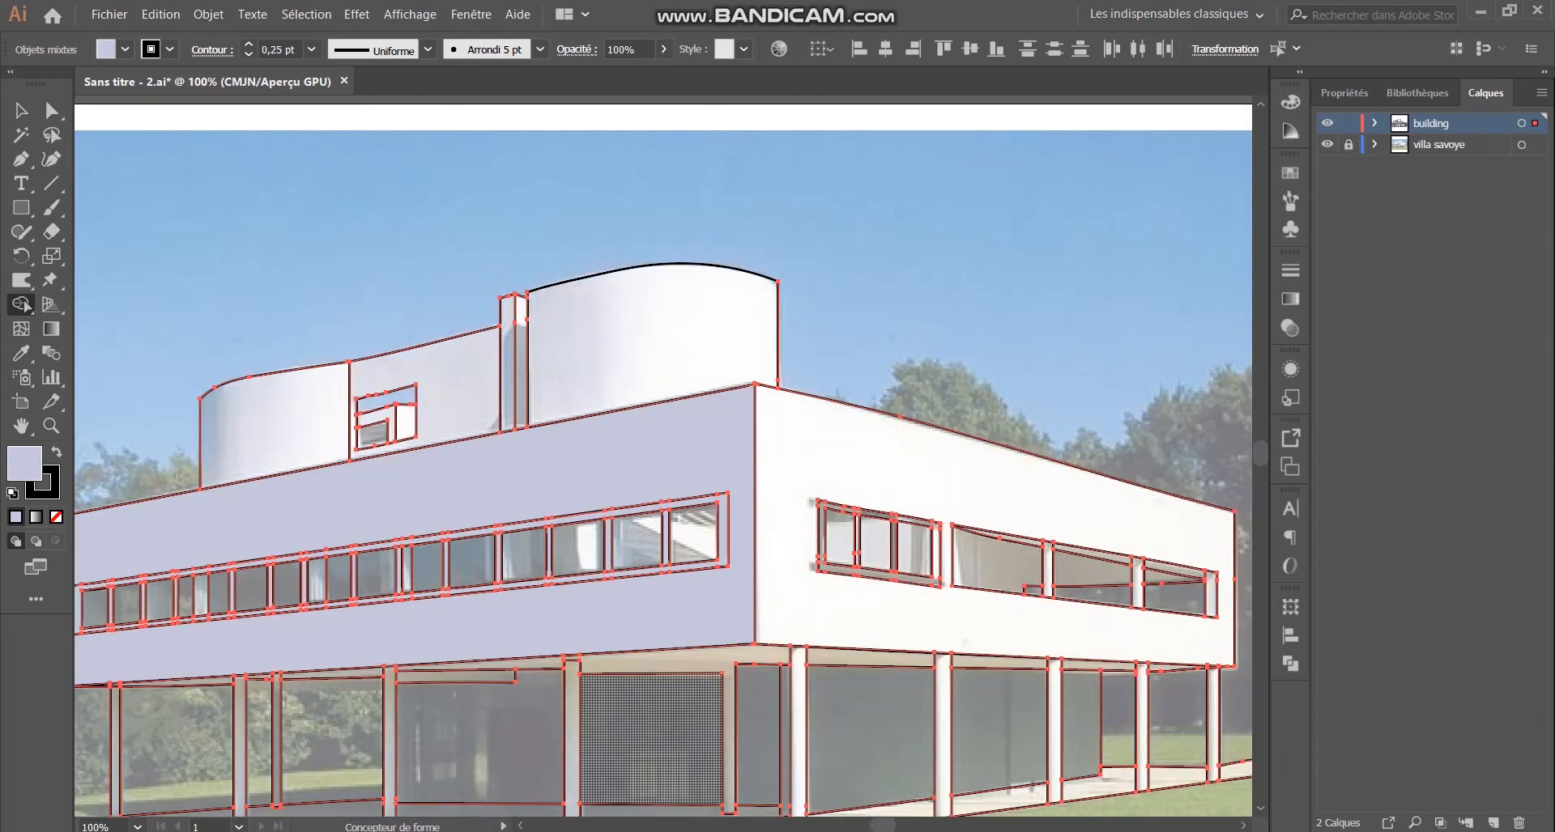
scroll(684, 622, "down", 2)
key("v")
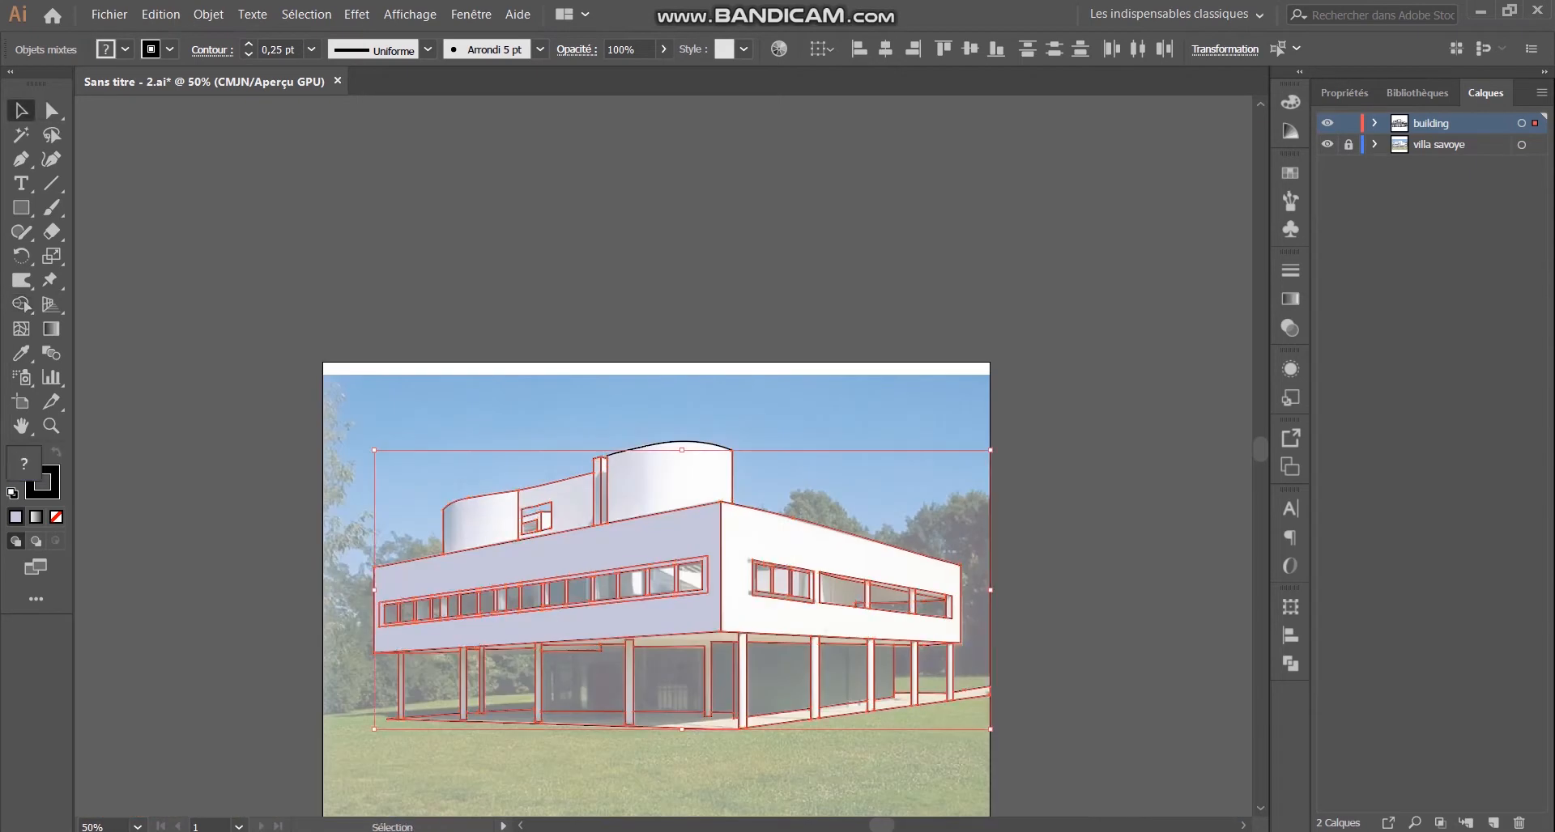
key("ctrl+shift+a")
Step: Fill the left ribbon window's frame with the dark blue-grey from the villa savoye colour group
scroll(705, 631, "up", 3)
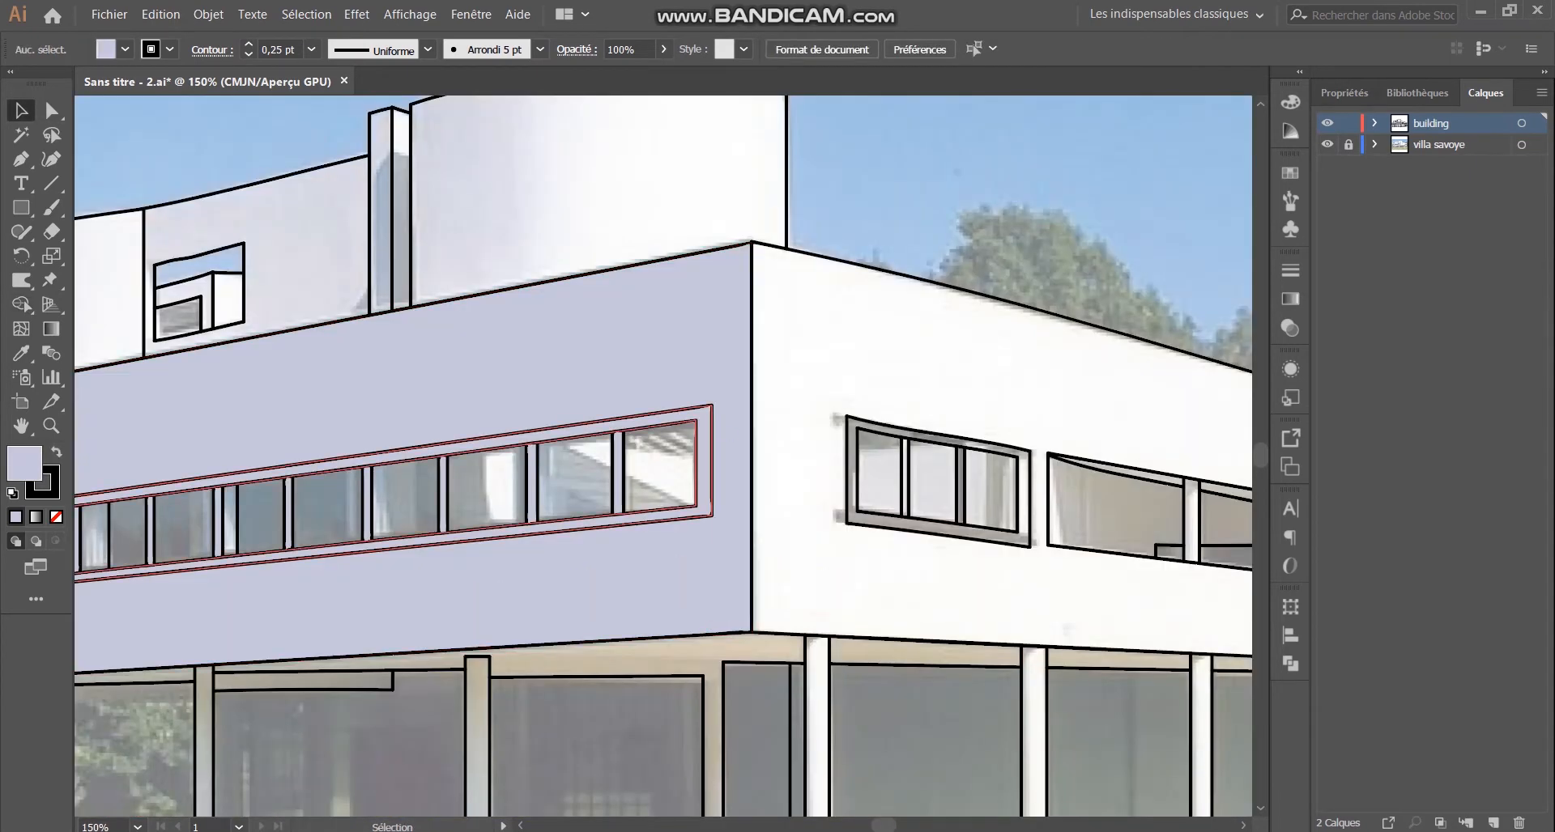
left_click(704, 494)
double_click(1290, 173)
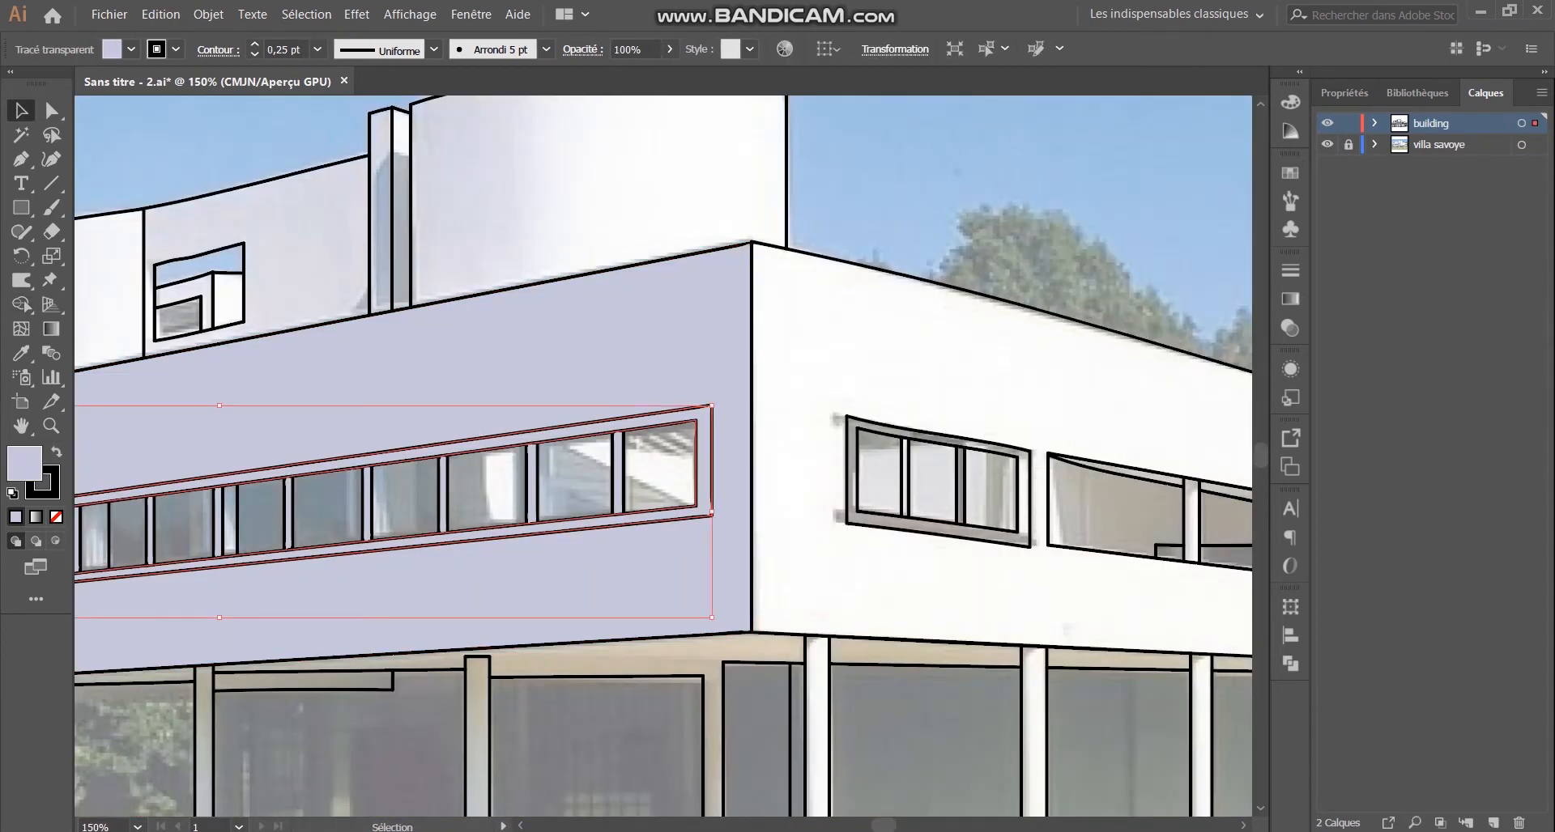
left_click(1289, 172)
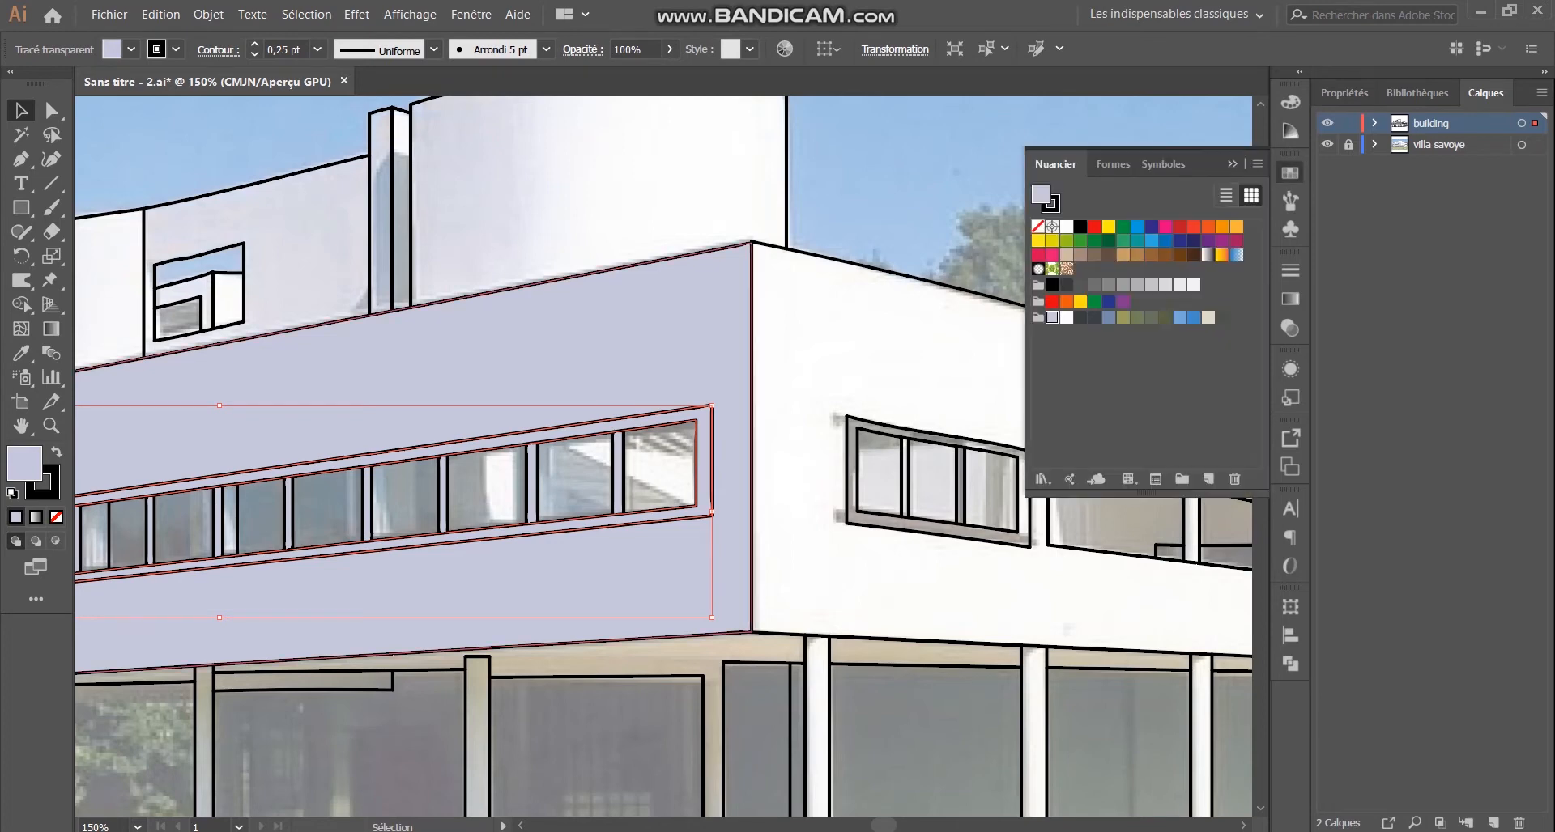
left_click(1095, 317)
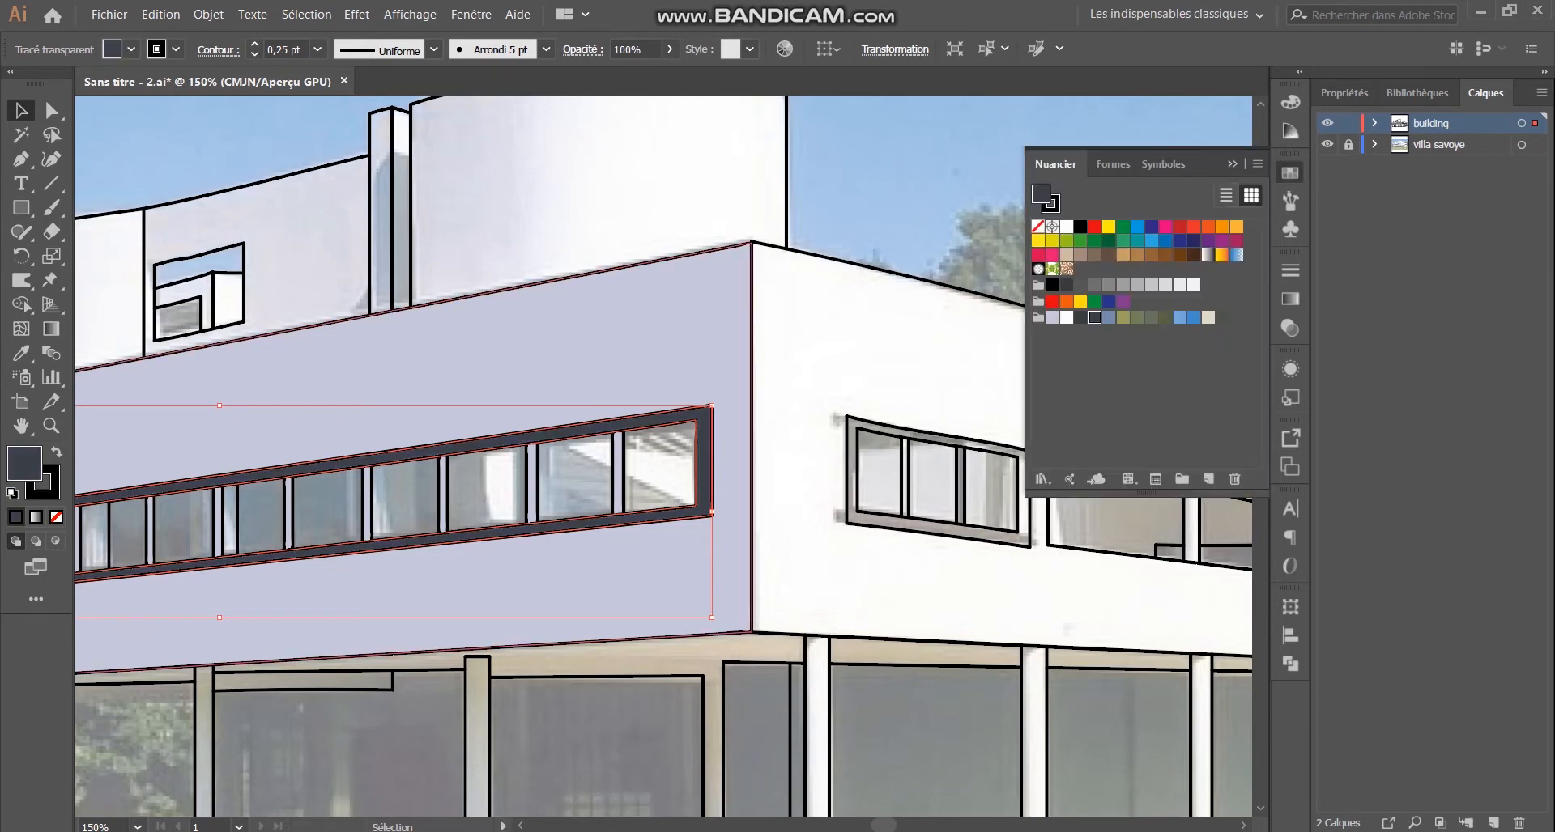
Step: Select all the mullions of the left ribbon window and give them the frame's dark blue-grey fill with the Eyedropper, then deselect
left_click(704, 478)
left_click(618, 474)
scroll(747, 526, "down", 2)
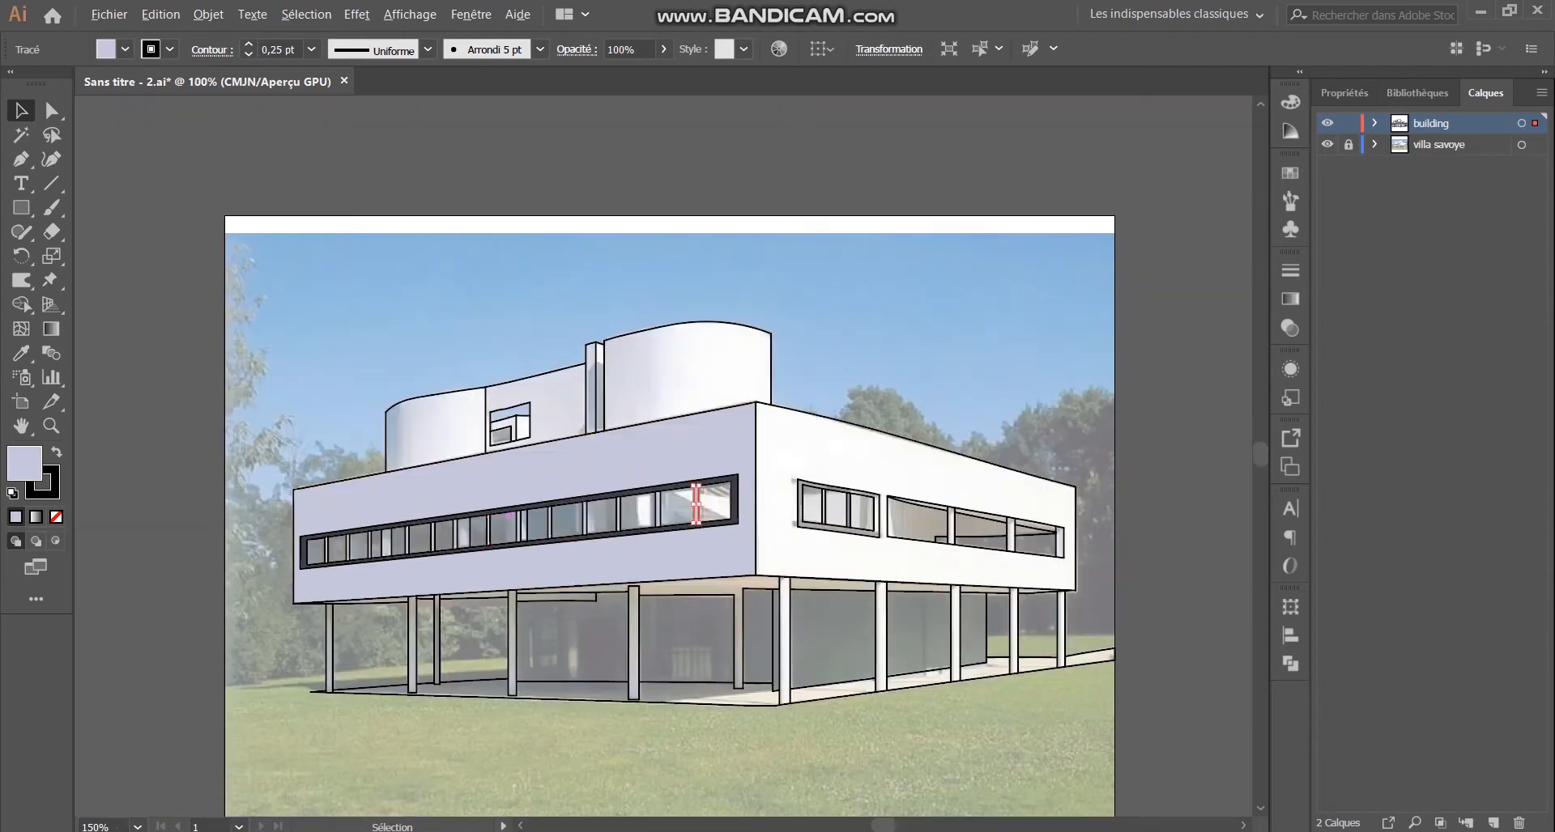
scroll(332, 498, "up", 1)
left_click(817, 512, "shift")
left_click(758, 519, "shift")
left_click(706, 526, "shift")
left_click(655, 532, "shift")
left_click(608, 536, "shift")
left_click(563, 543, "shift")
left_click(513, 549, "shift")
left_click(480, 553, "shift")
left_click(440, 557, "shift")
left_click(384, 562, "shift")
left_click(351, 569, "shift")
left_click(319, 574, "shift")
left_click(21, 353)
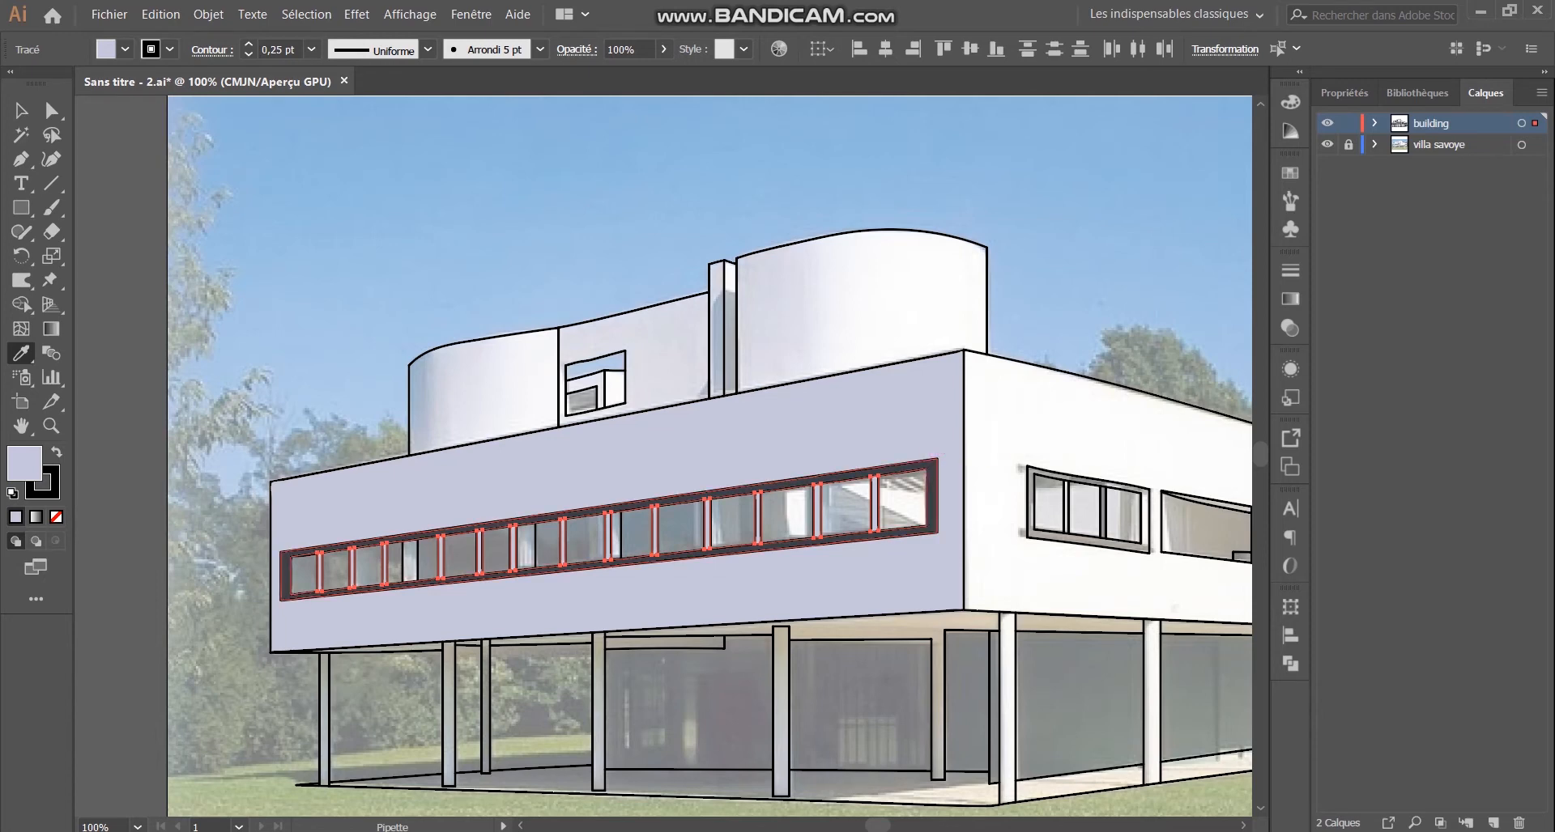
left_click(931, 502)
left_click(21, 111)
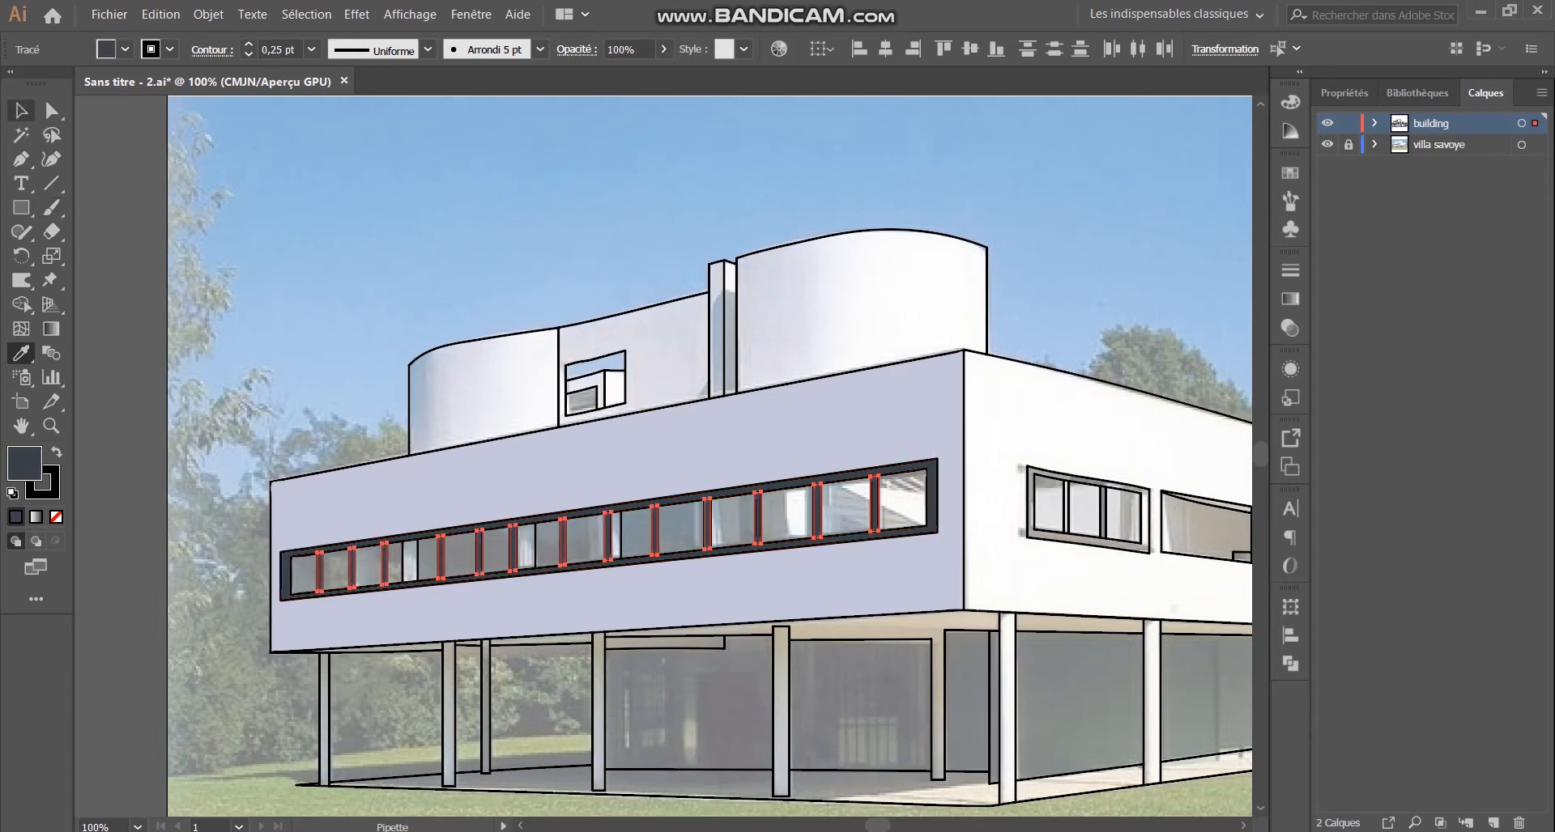
left_click(518, 705)
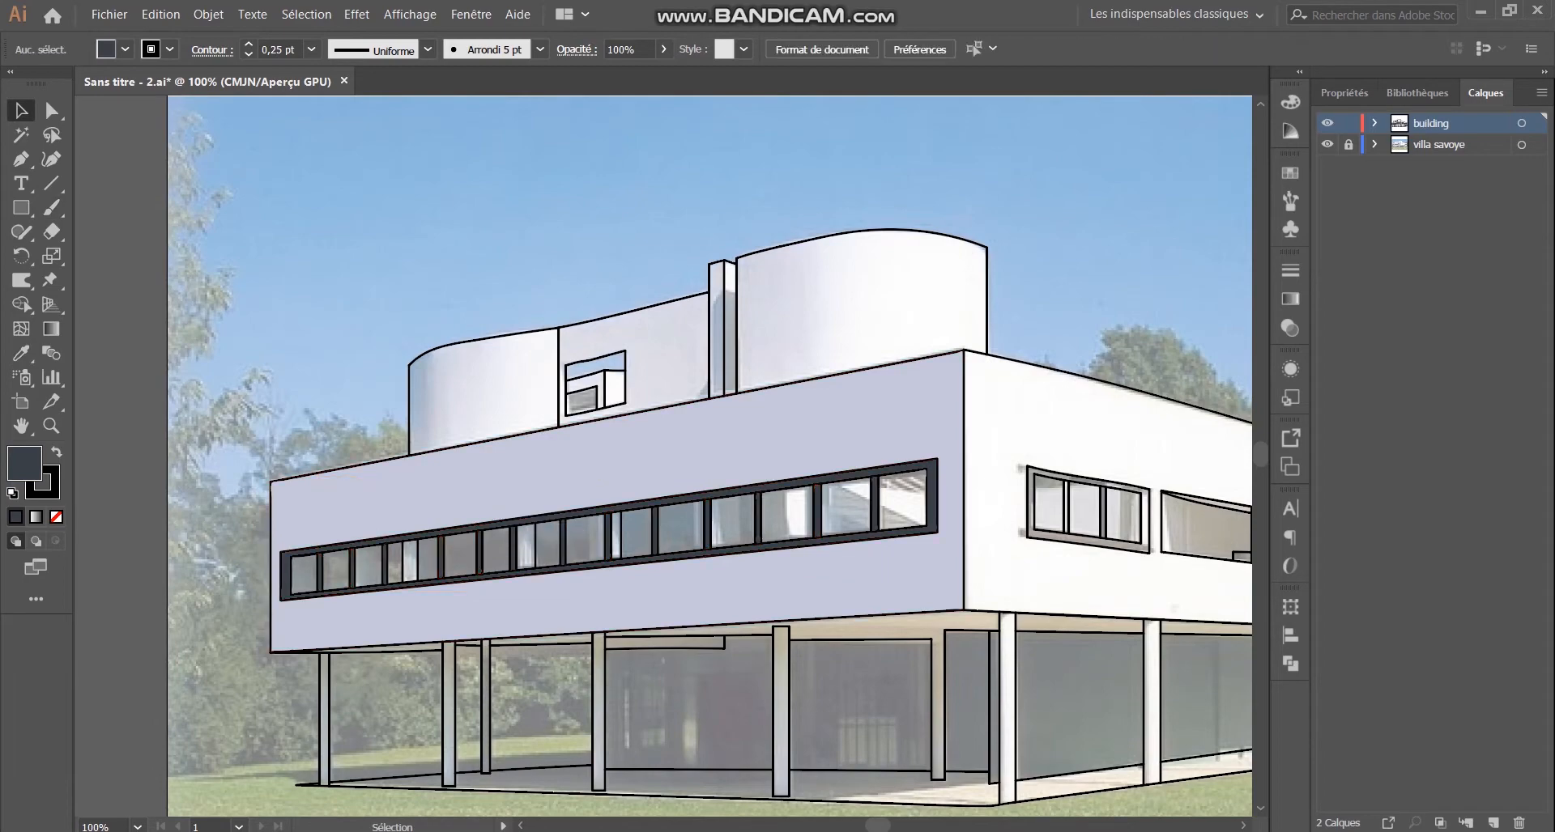
Step: Look over the left facade's ribbon window and the curved rooftop walls
scroll(550, 449, "down", 1)
scroll(896, 520, "up", 1)
scroll(993, 527, "down", 2)
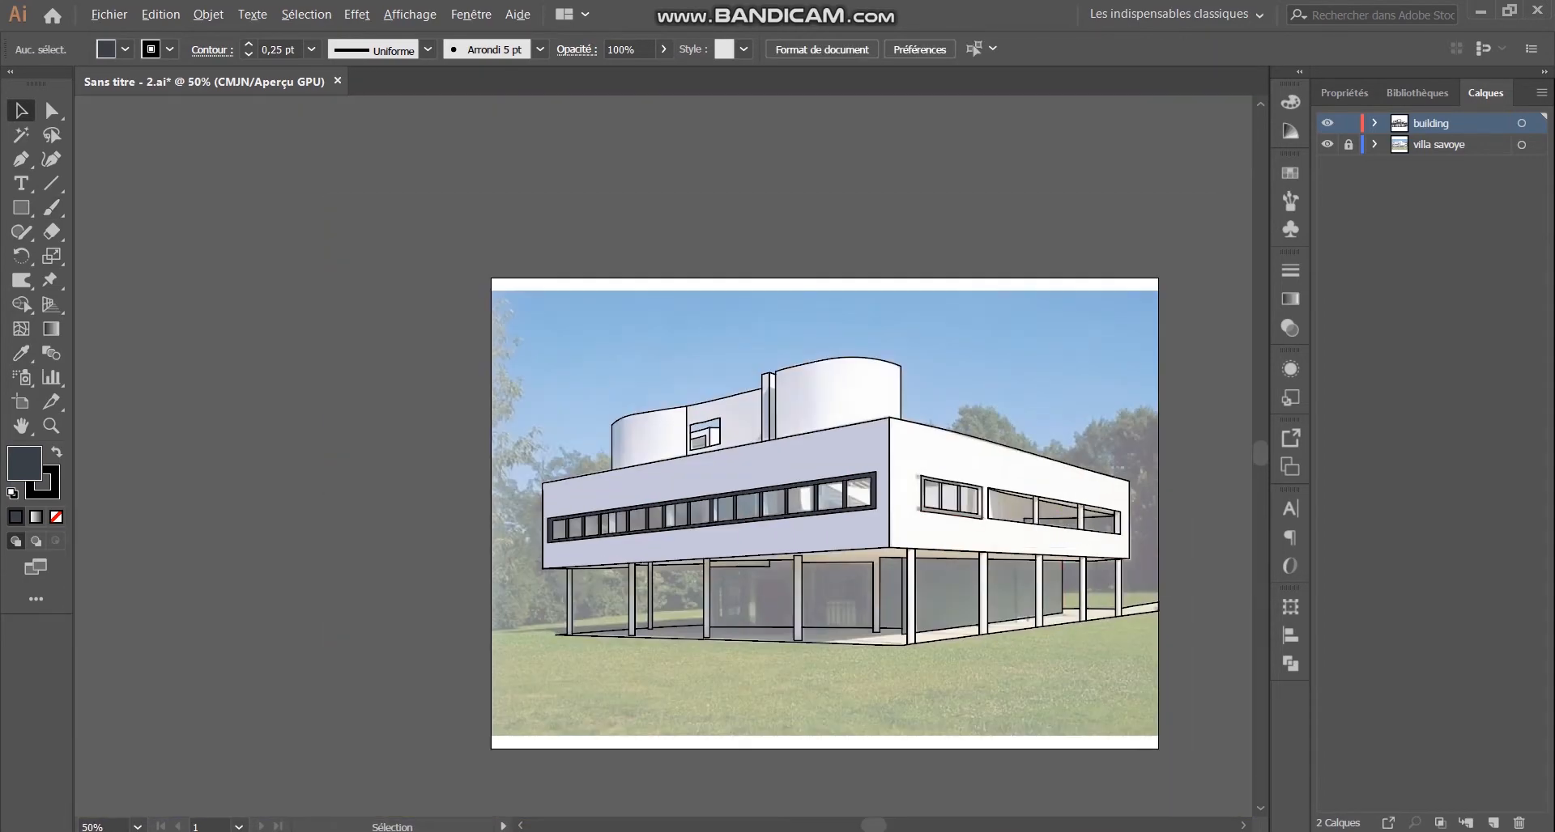
scroll(1164, 561, "up", 2)
scroll(1161, 548, "down", 1)
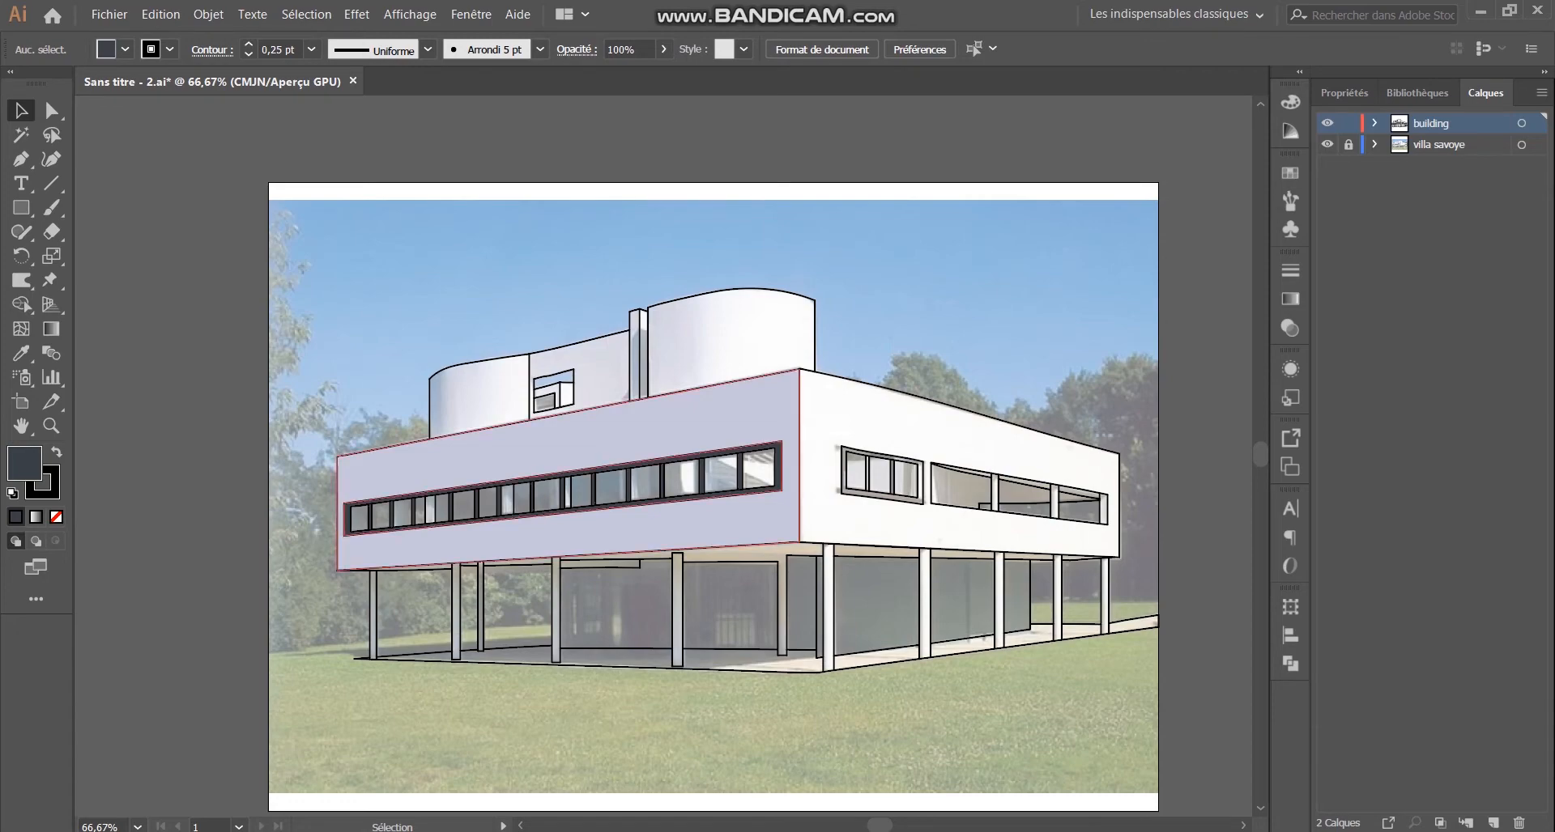
scroll(699, 325, "up", 2)
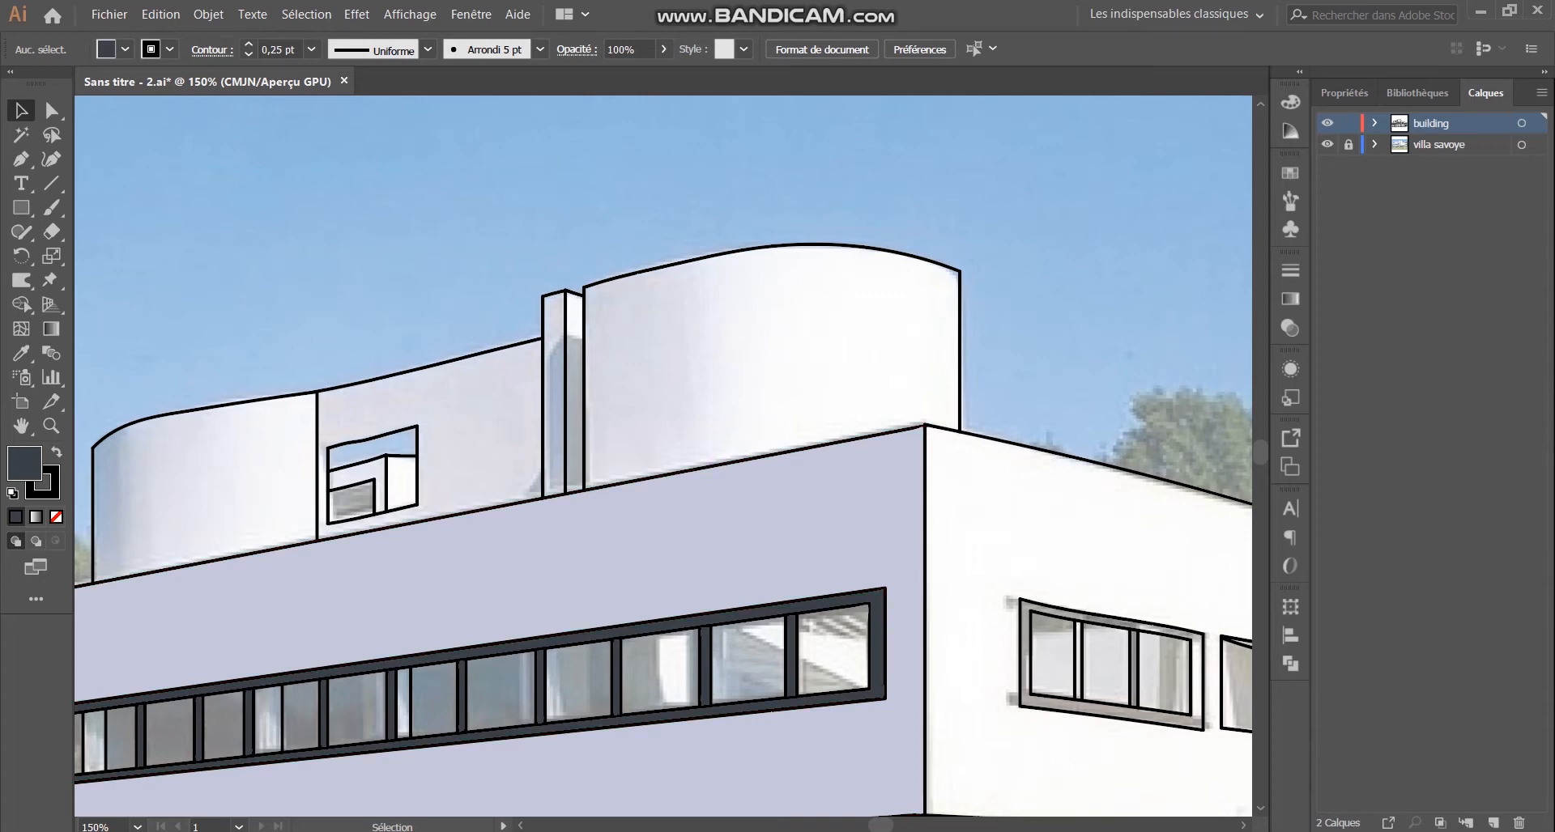
scroll(695, 377, "down", 2)
scroll(442, 436, "up", 2)
scroll(436, 435, "down", 2)
scroll(852, 358, "up", 2)
scroll(817, 344, "down", 2)
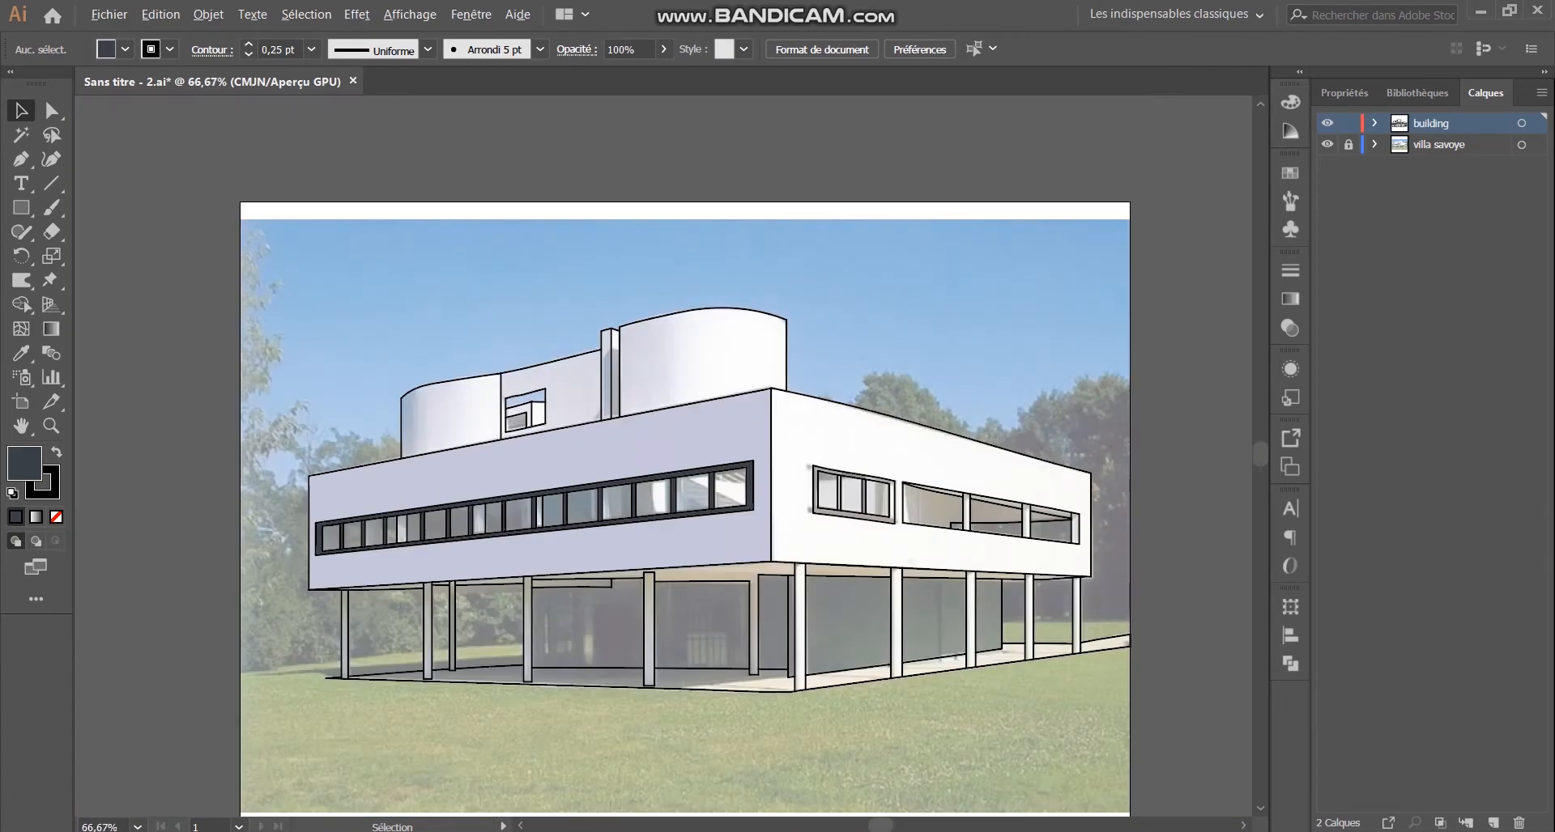
Step: Select the rooftop and facade linework and turn the right curved rooftop wall into a filled shape with the Shape Builder, then deselect
left_click_drag(695, 362, 695, 363)
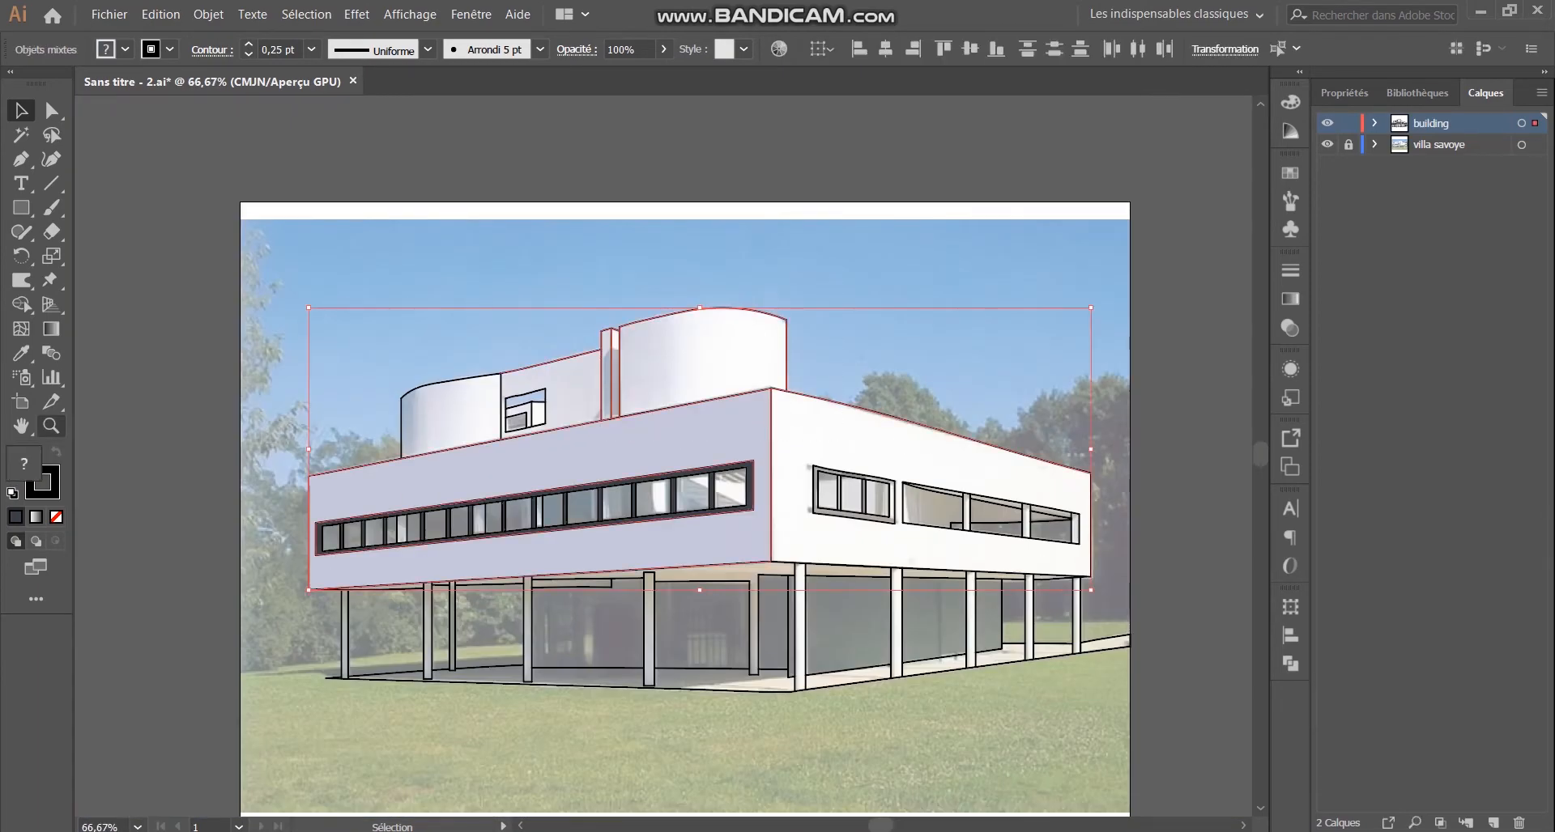
left_click(21, 304)
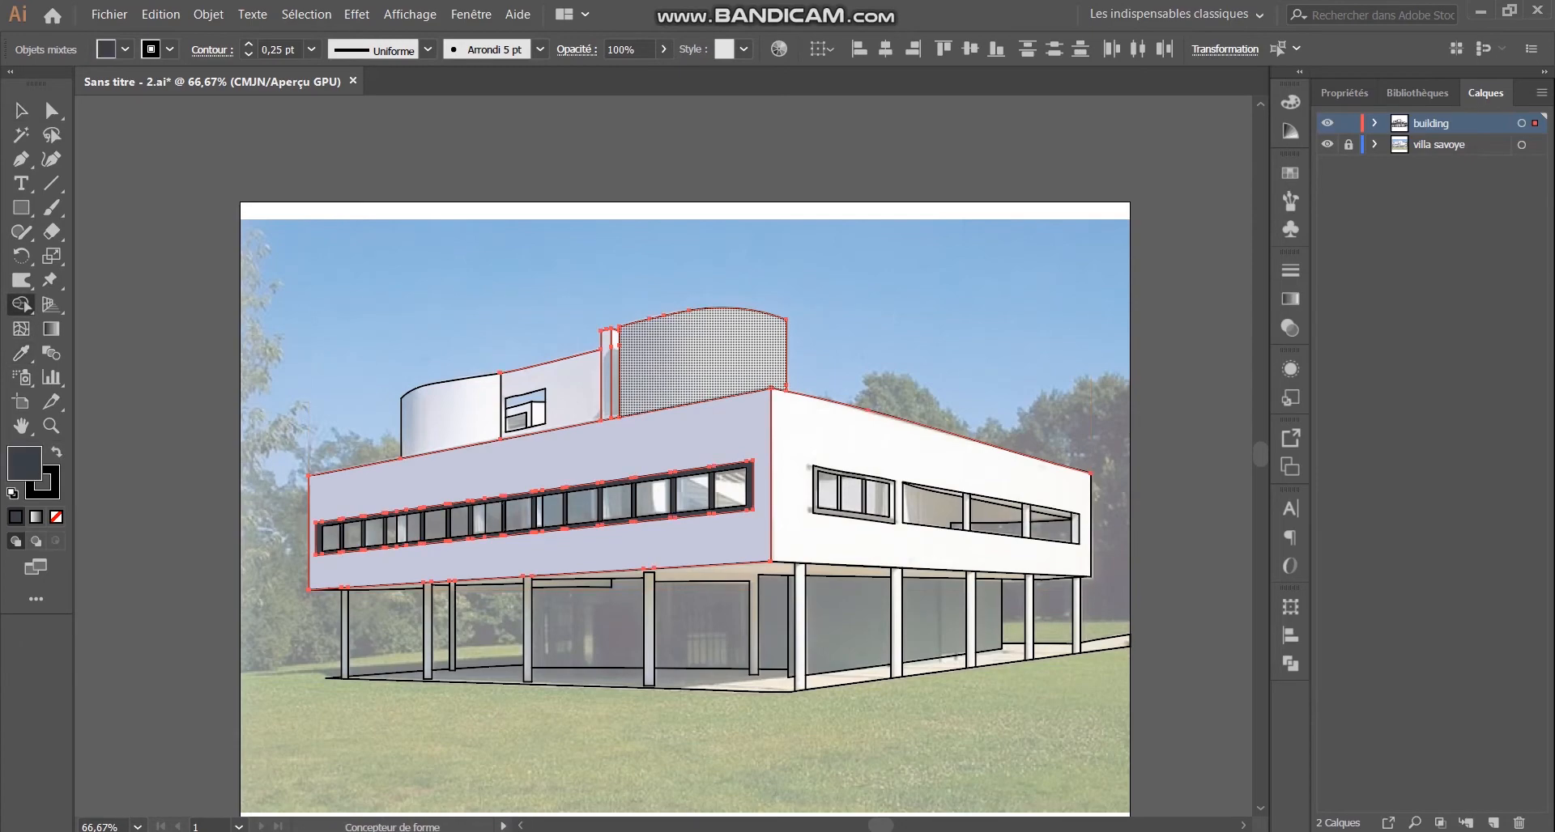
scroll(769, 368, "up", 2)
left_click(769, 367)
left_click(21, 111)
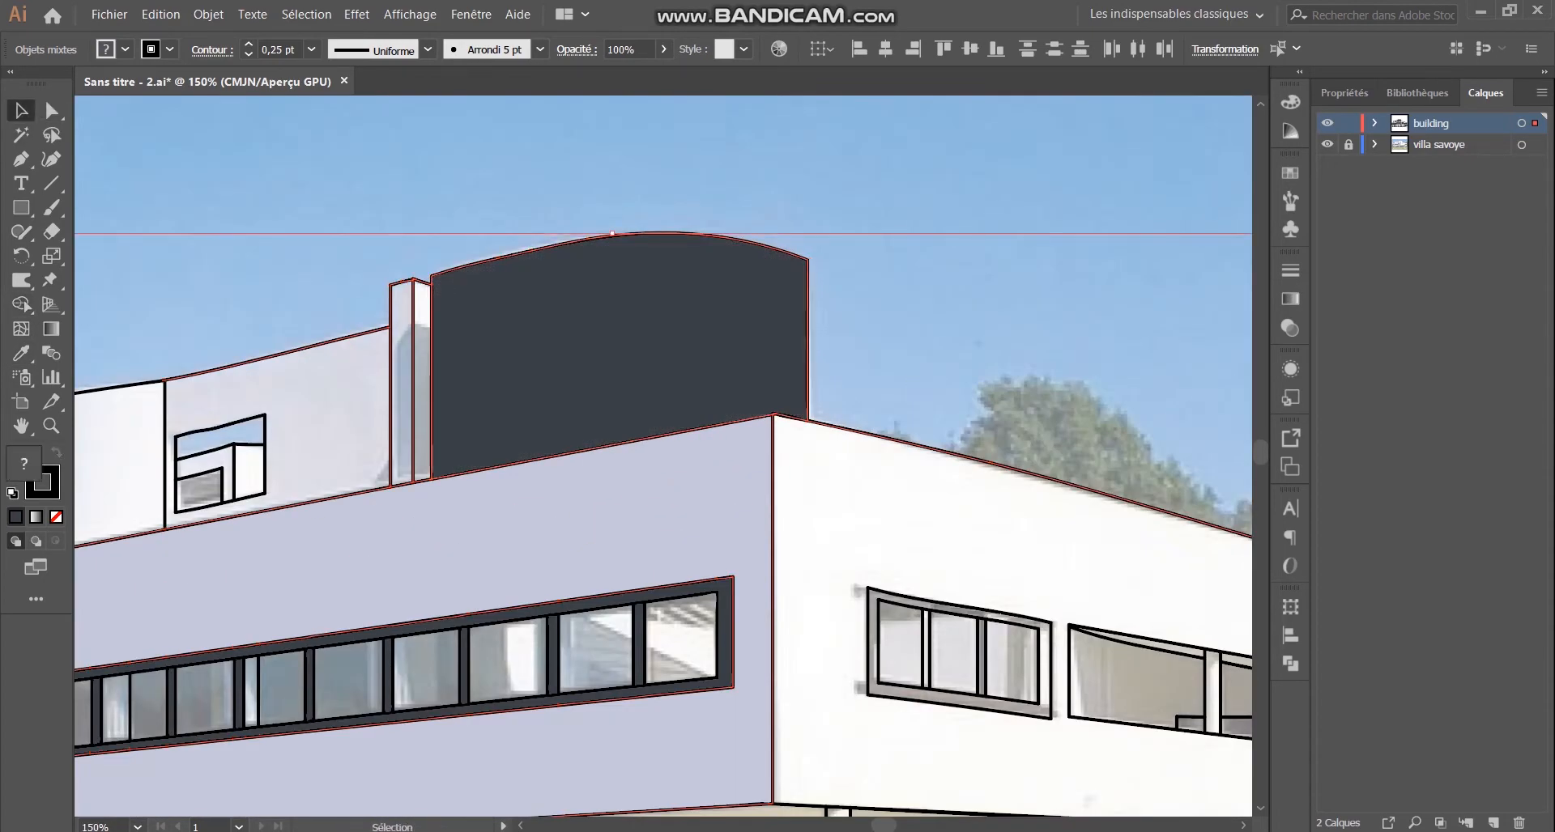
left_click(898, 312)
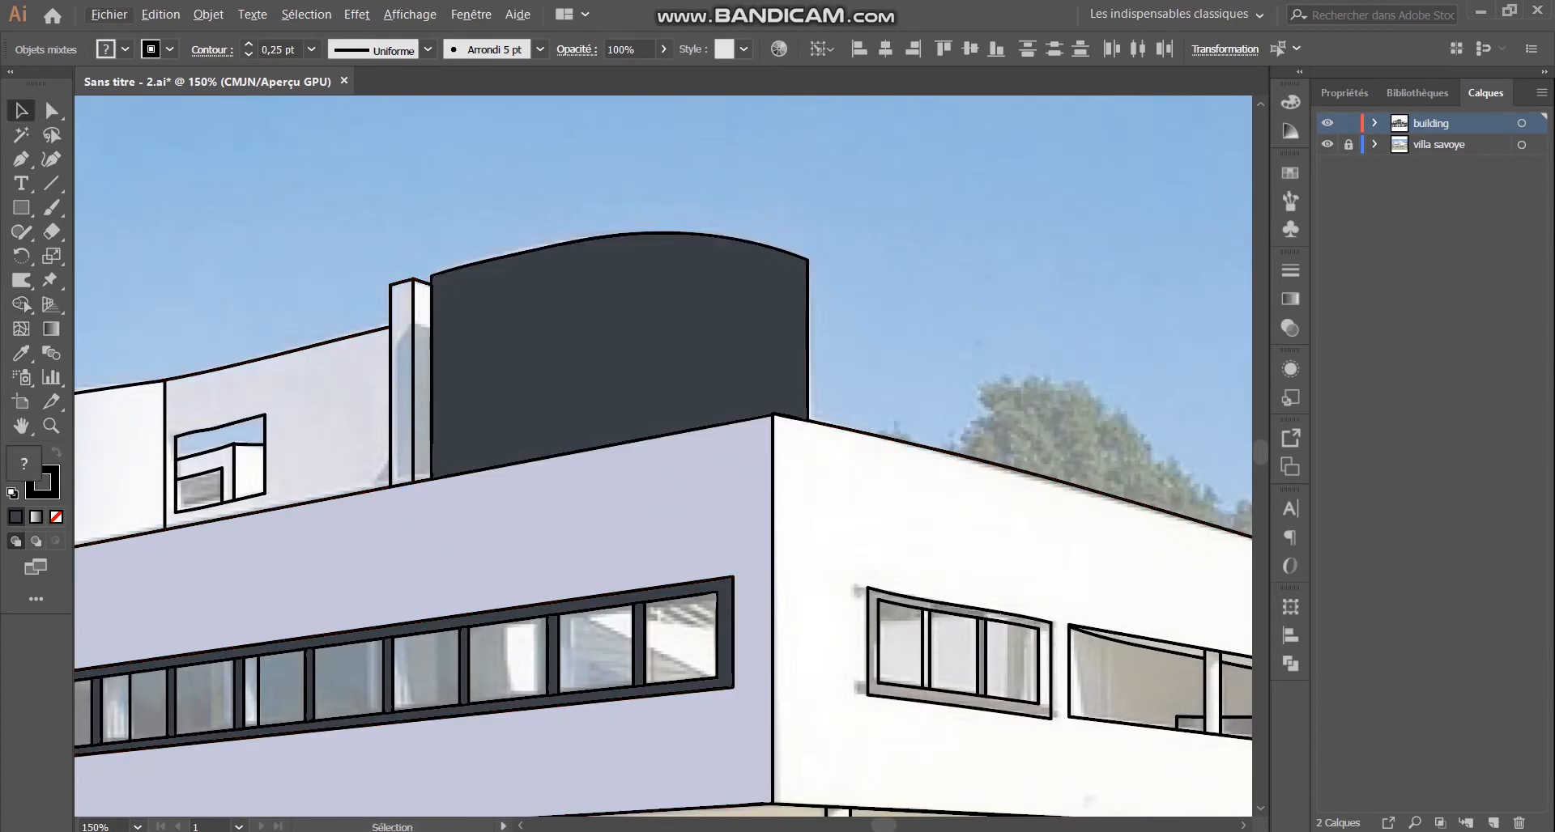
Step: Apply a linear gradient to the right curved rooftop wall, running from black on its left side to white on its right
left_click(712, 356)
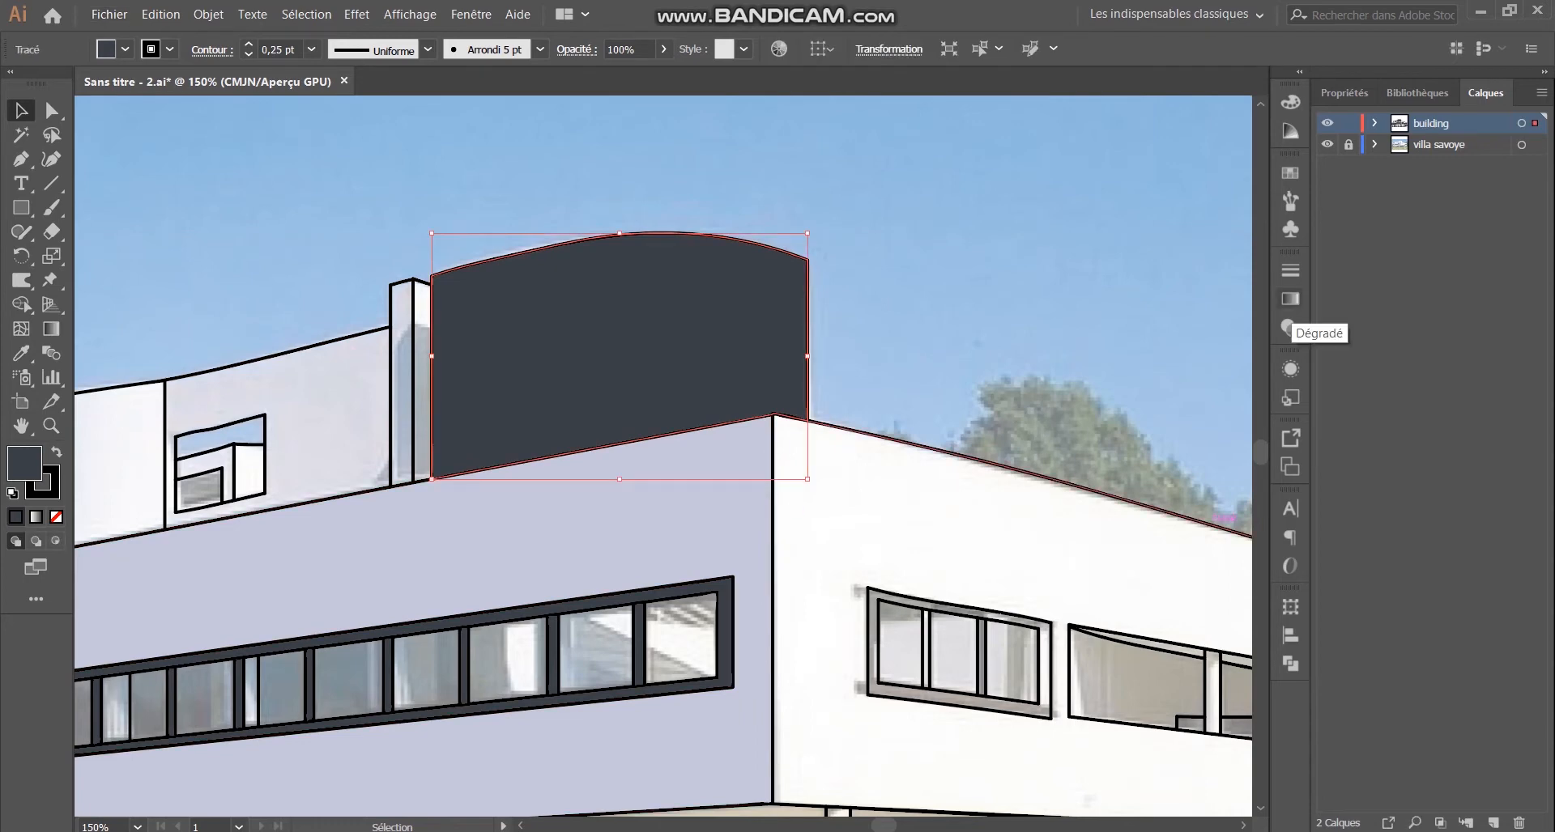
left_click(1290, 300)
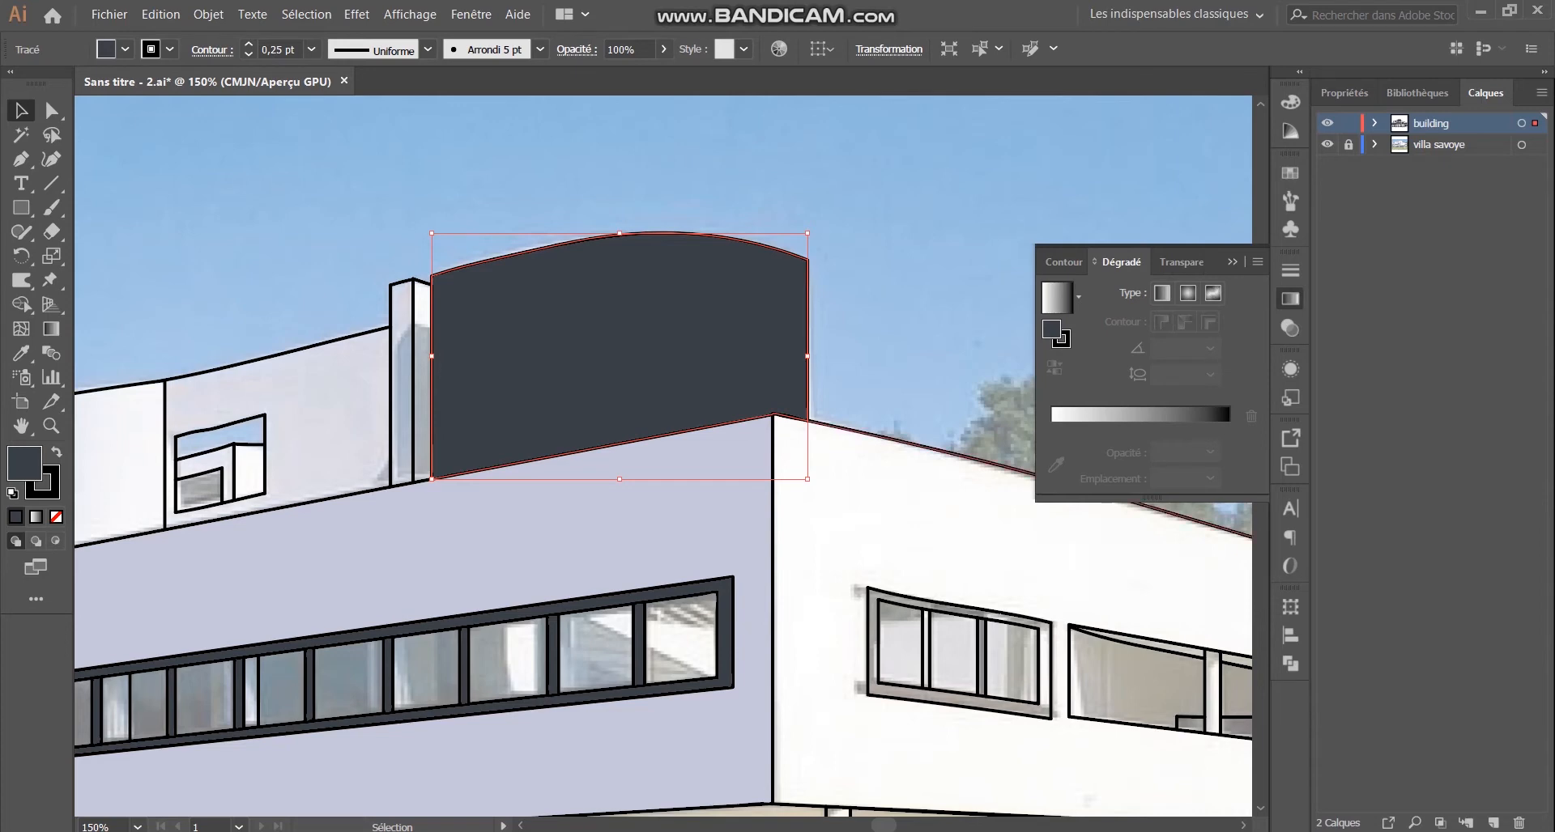
left_click(1162, 293)
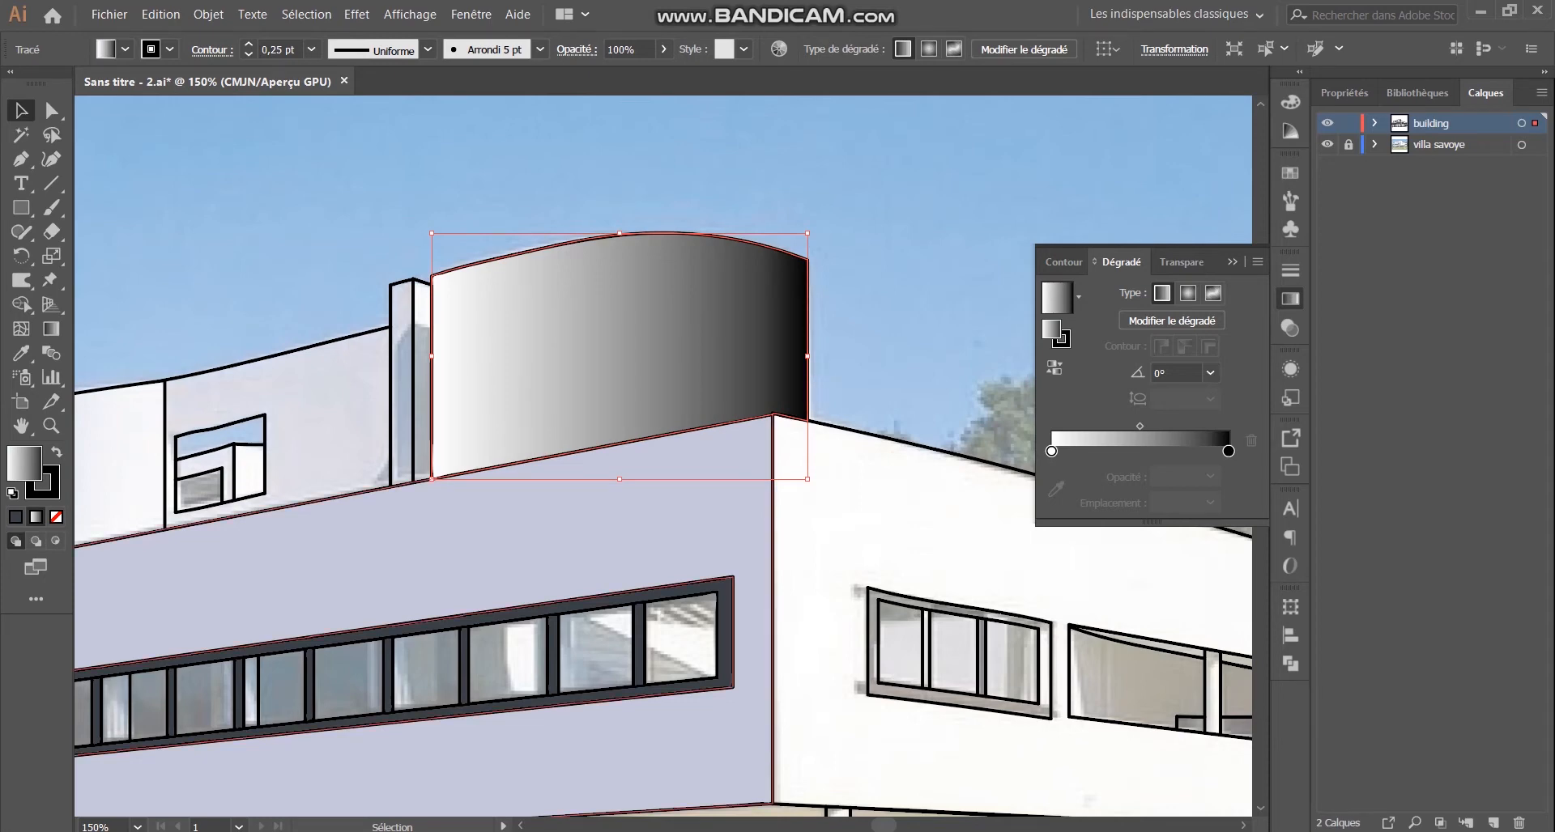
mouse_move(1219, 451)
left_mouse_down()
mouse_move(1071, 451)
mouse_move(1228, 451)
left_mouse_up()
left_click_drag(1090, 451, 1051, 451)
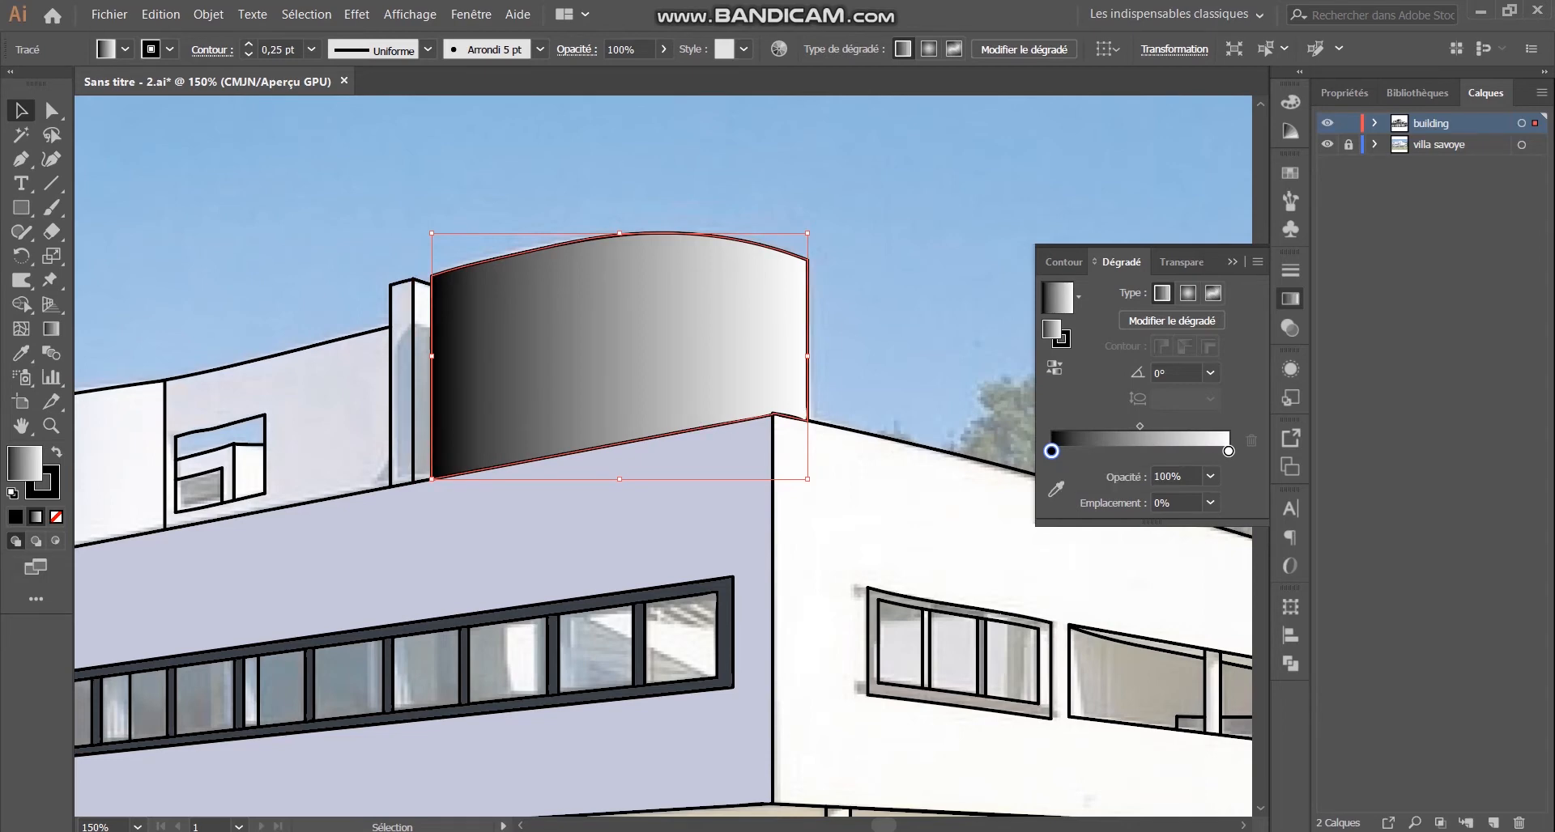
Step: Change the gradient's black stop to a medium grey swatch and move the midpoint to 35.25%, then deselect the rooftop wall
double_click(1051, 451)
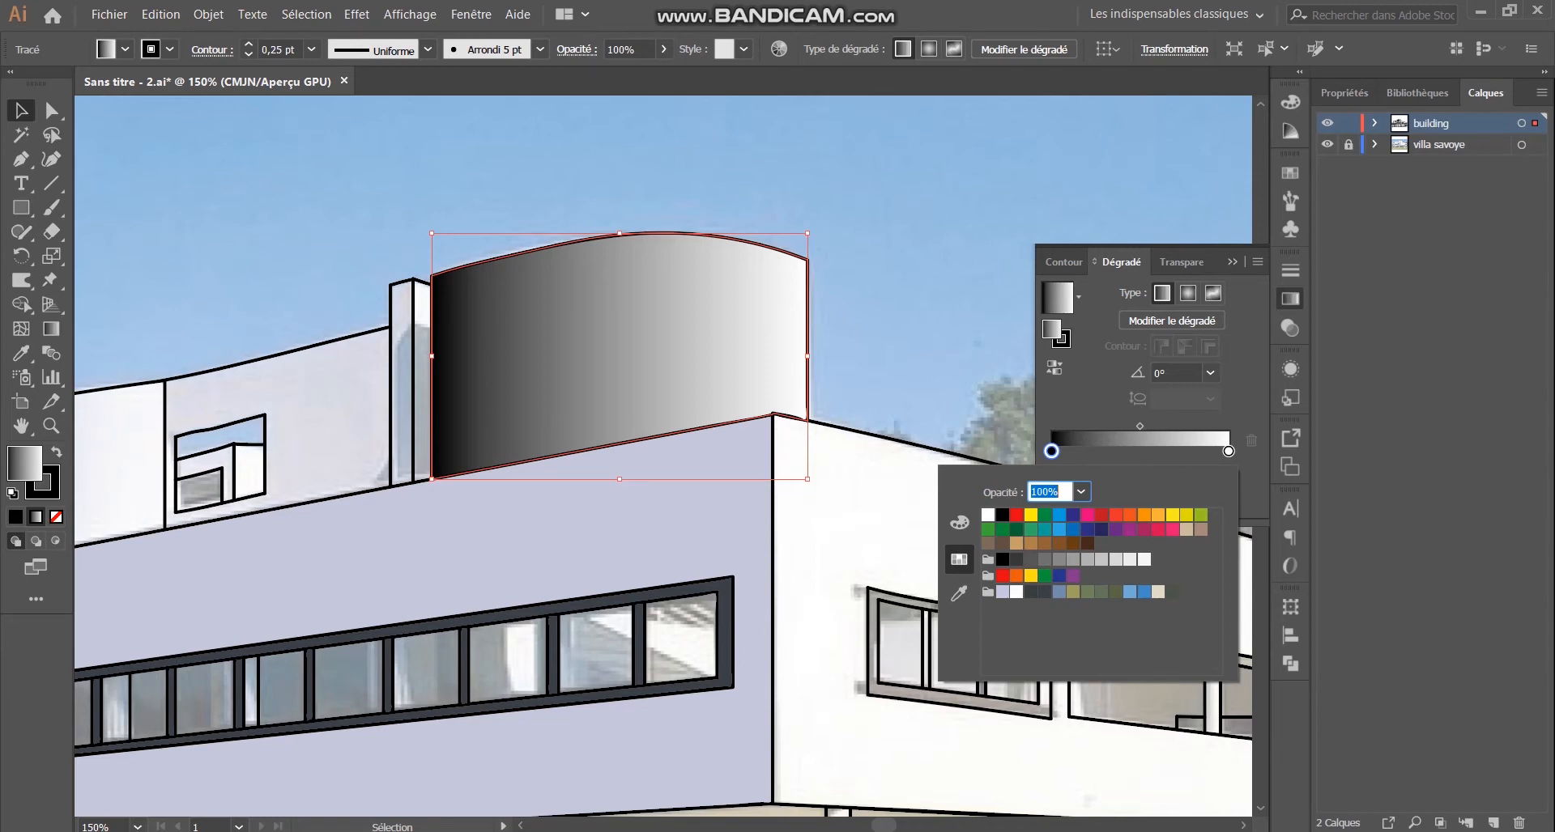
left_click(1058, 559)
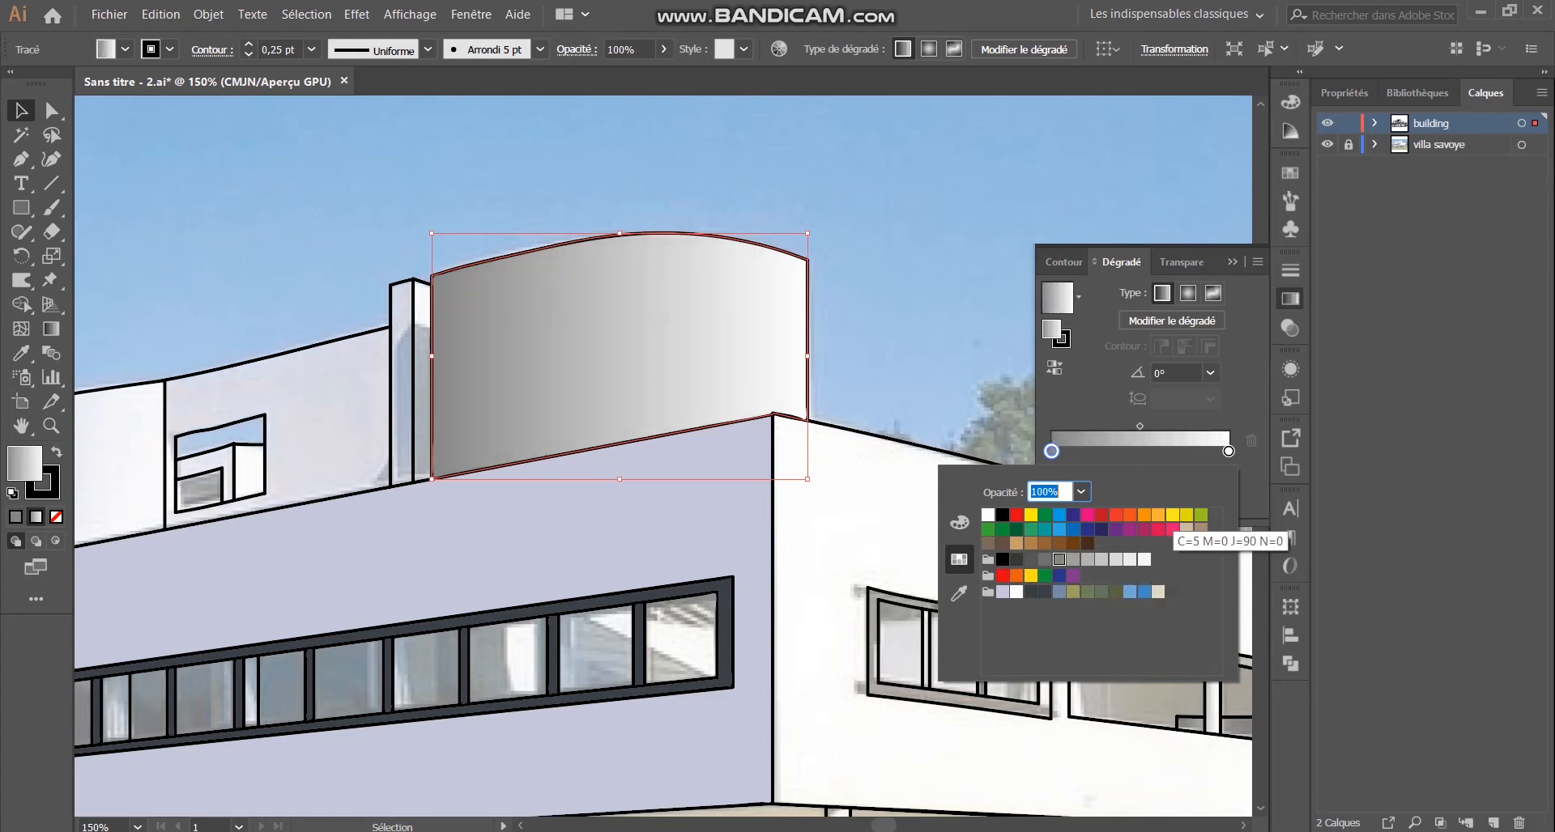
left_click(1140, 460)
mouse_move(1139, 426)
left_mouse_down()
mouse_move(1086, 426)
mouse_move(1158, 426)
mouse_move(1118, 426)
left_mouse_up()
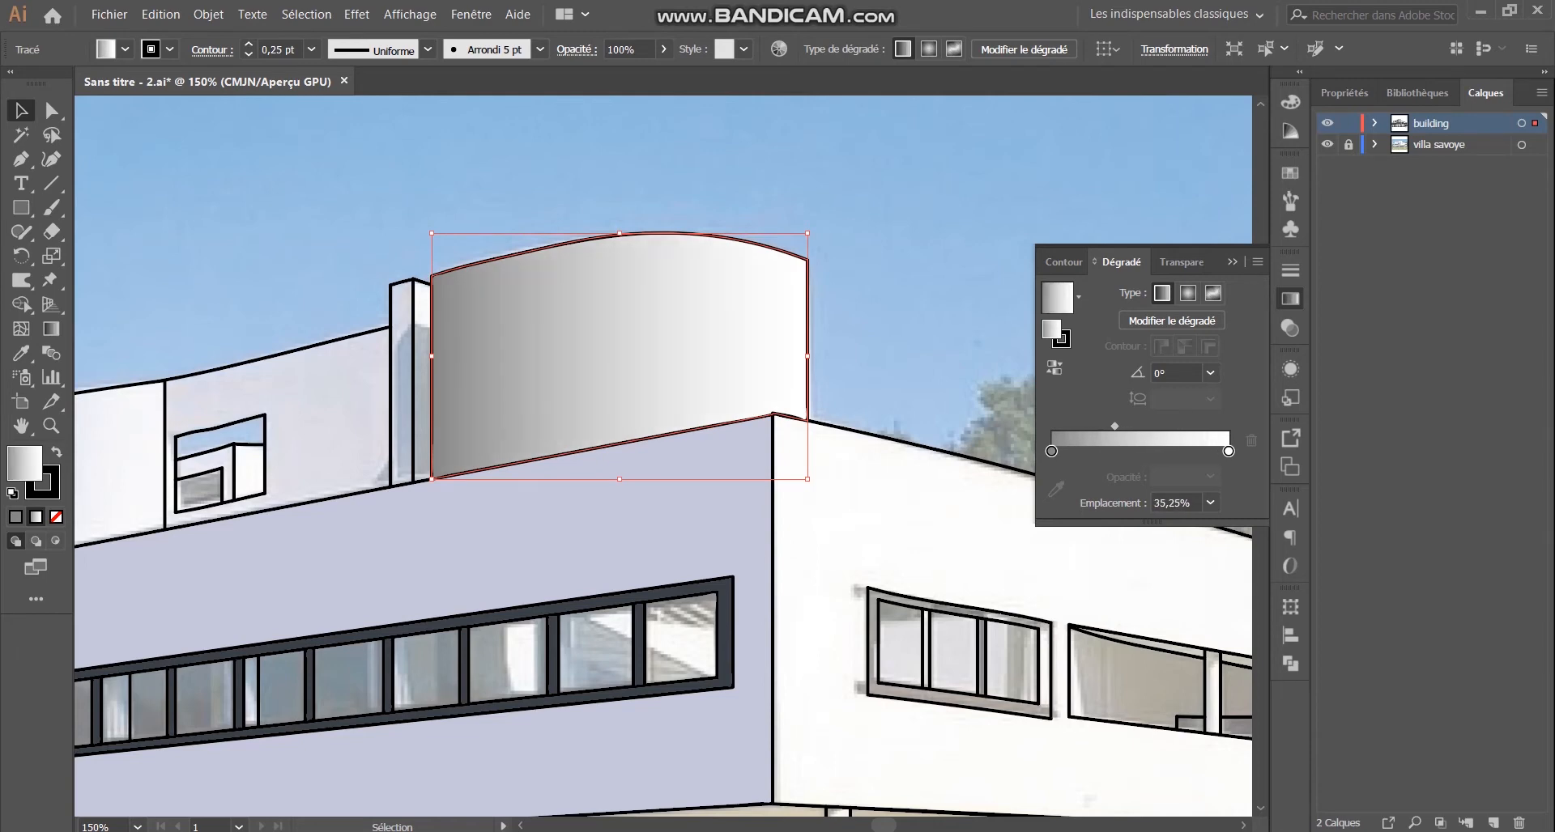
left_click(1232, 261)
scroll(935, 462, "down", 2)
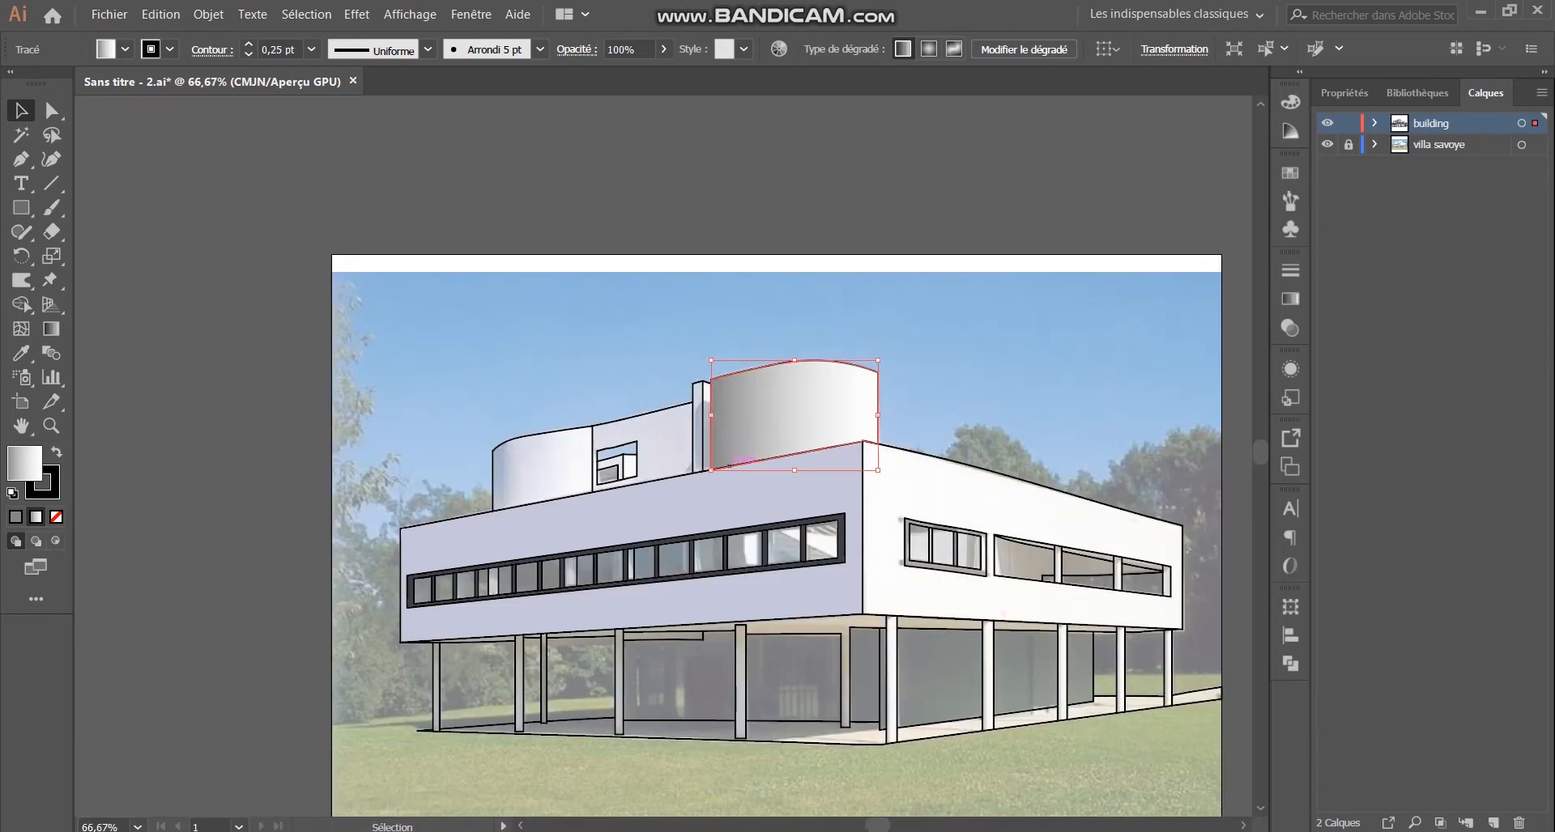
scroll(630, 451, "up", 2)
left_click(432, 333)
Step: Select the left rooftop linework and turn the left curved wall into a shape with the same grey-to-white gradient using the Shape Builder
scroll(433, 333, "down", 1)
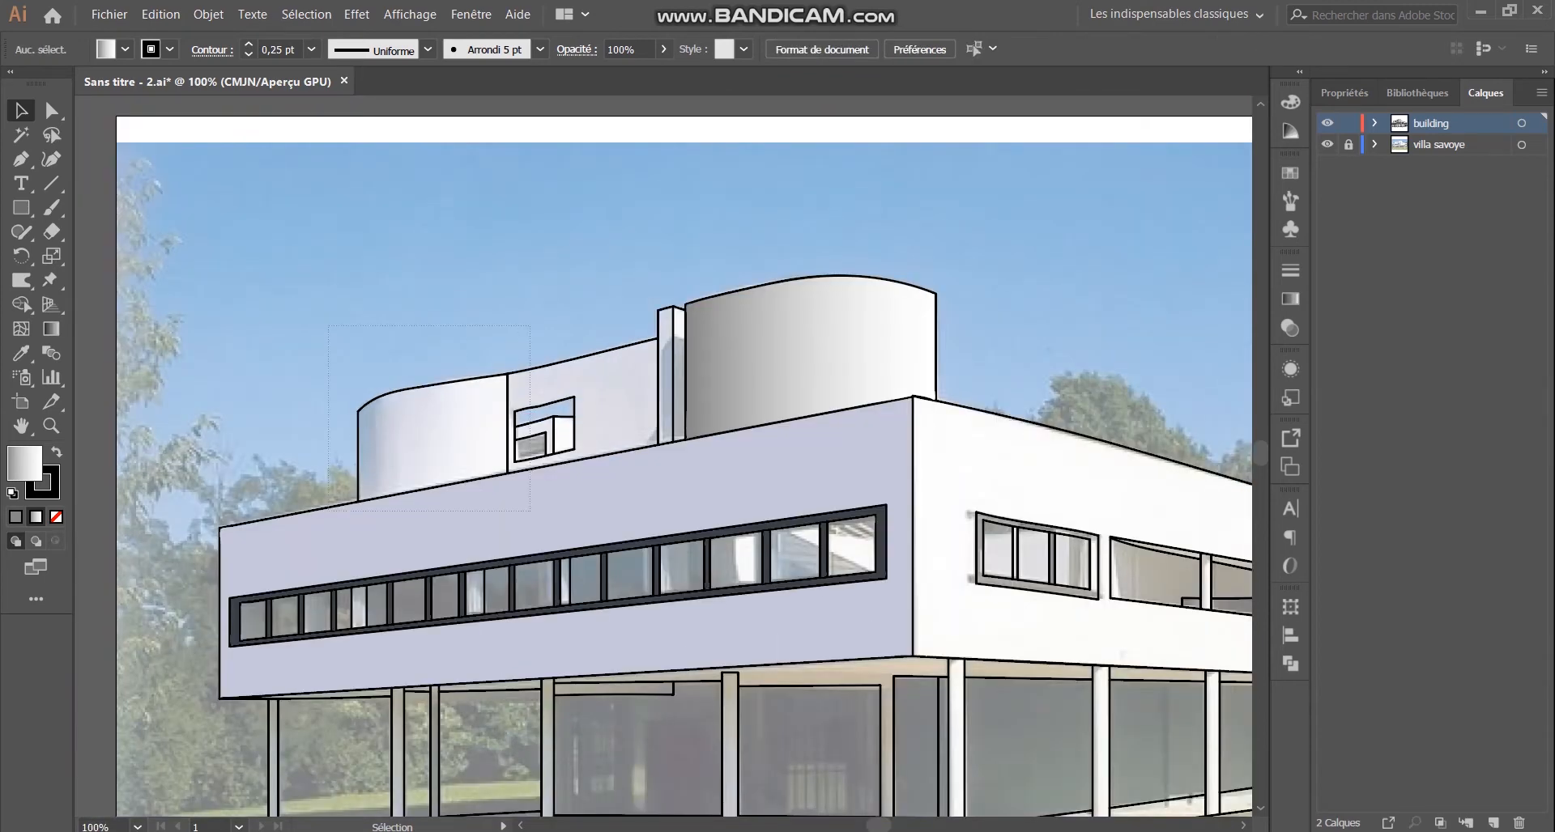
left_click_drag(528, 525, 533, 558)
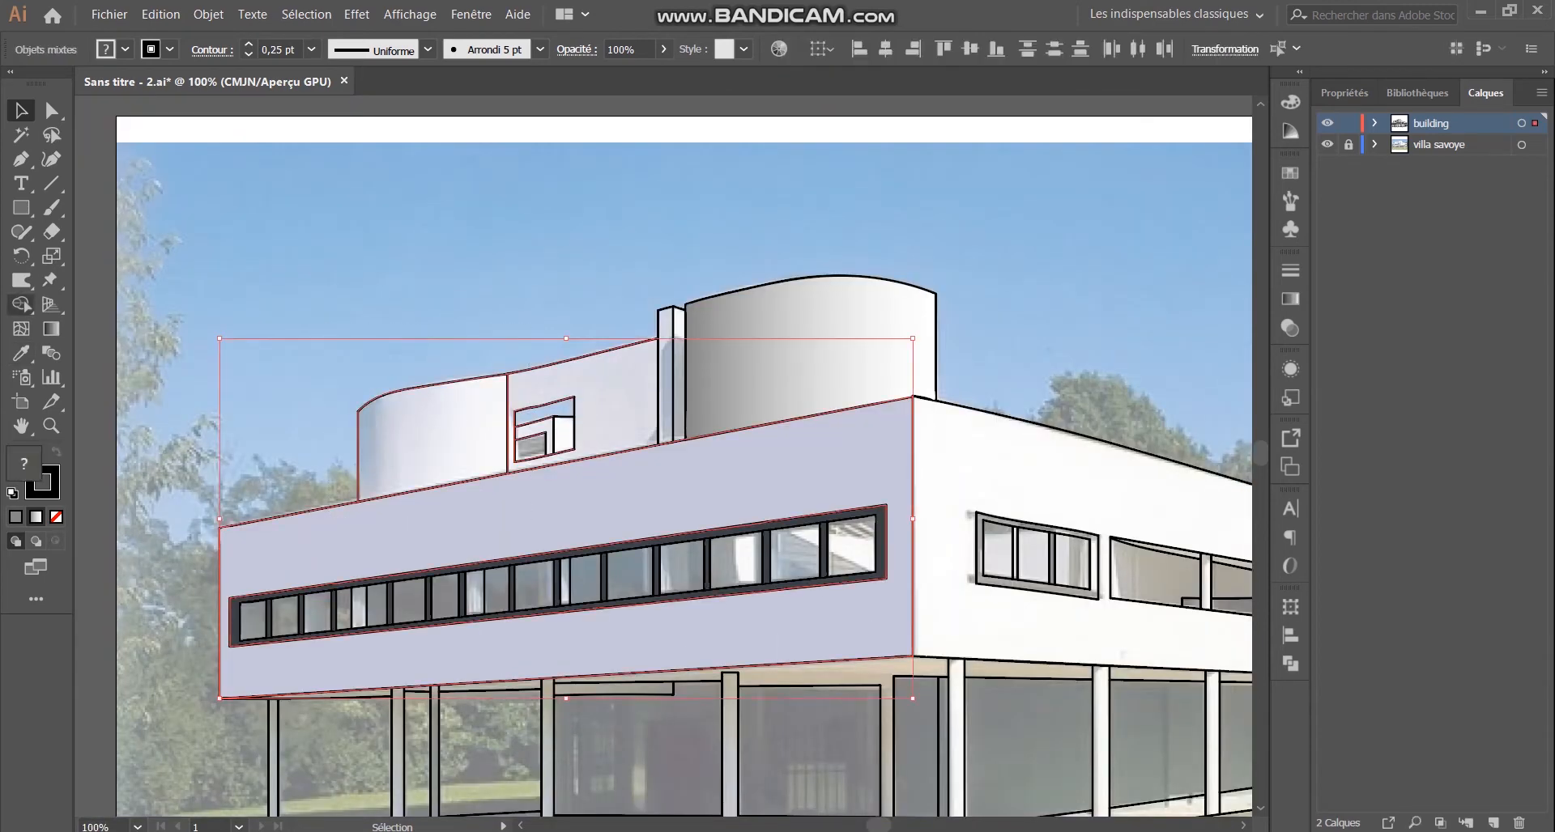
left_click(21, 305)
key("v")
scroll(684, 466, "up", 2)
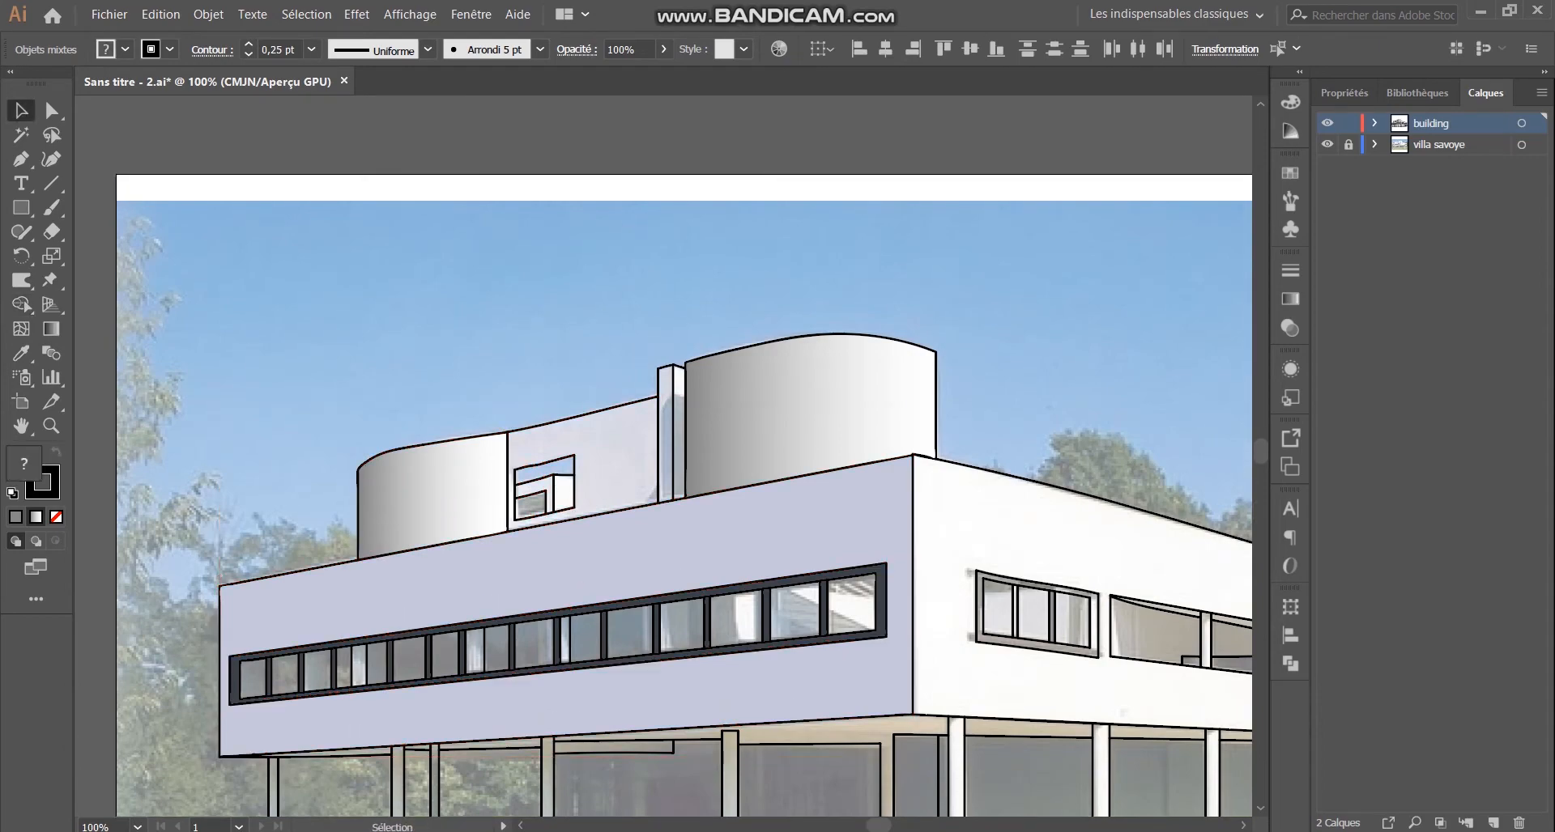
key("ctrl+shift+a")
Step: Examine the ground-floor columns and glazing beneath the building and the right facade with its windows
key("ctrl+minus")
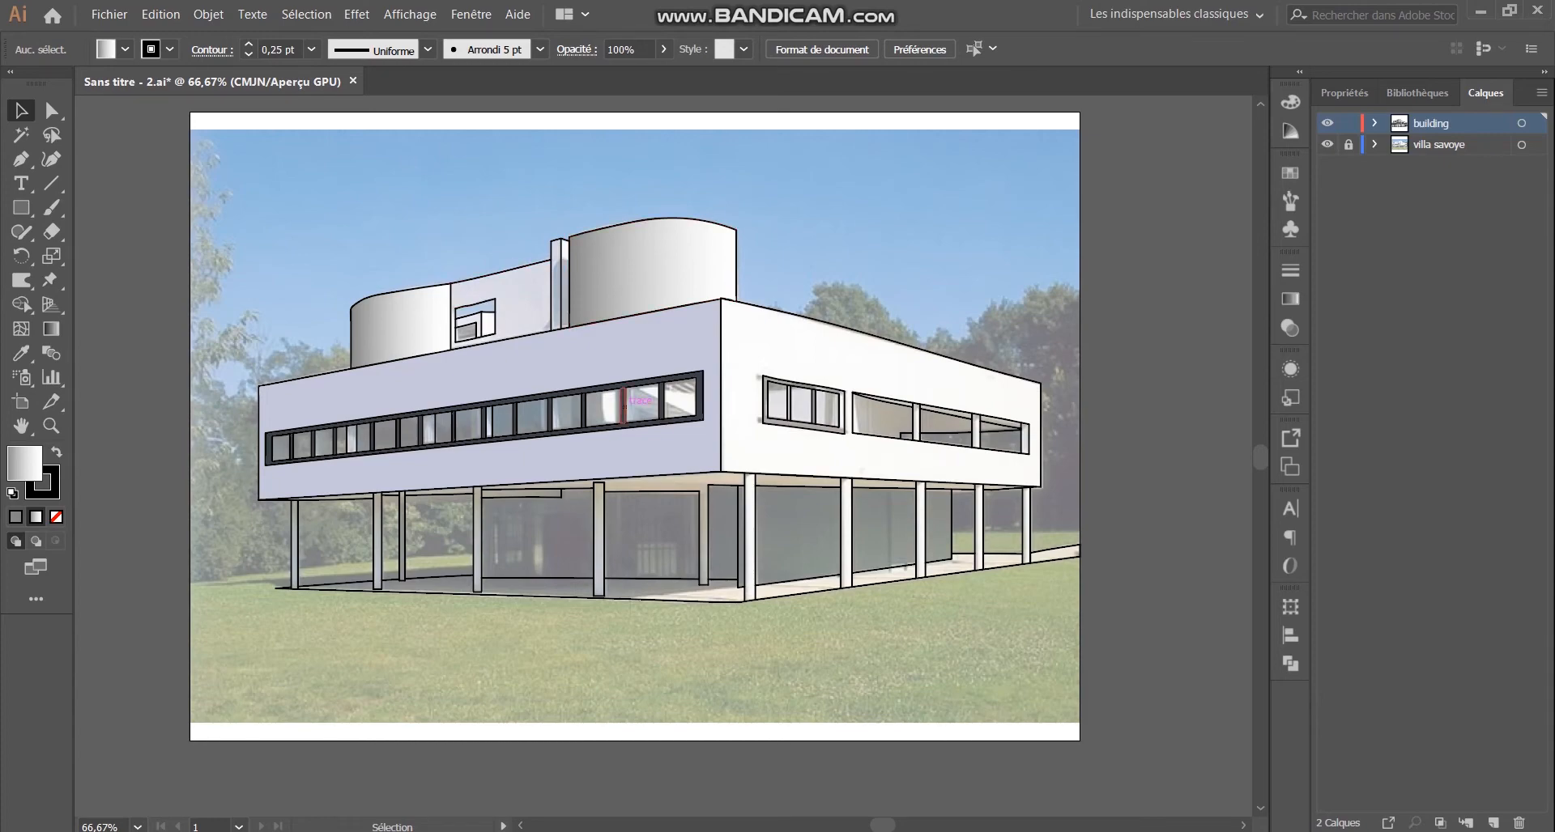
scroll(1075, 515, "up", 2)
scroll(1037, 502, "down", 2)
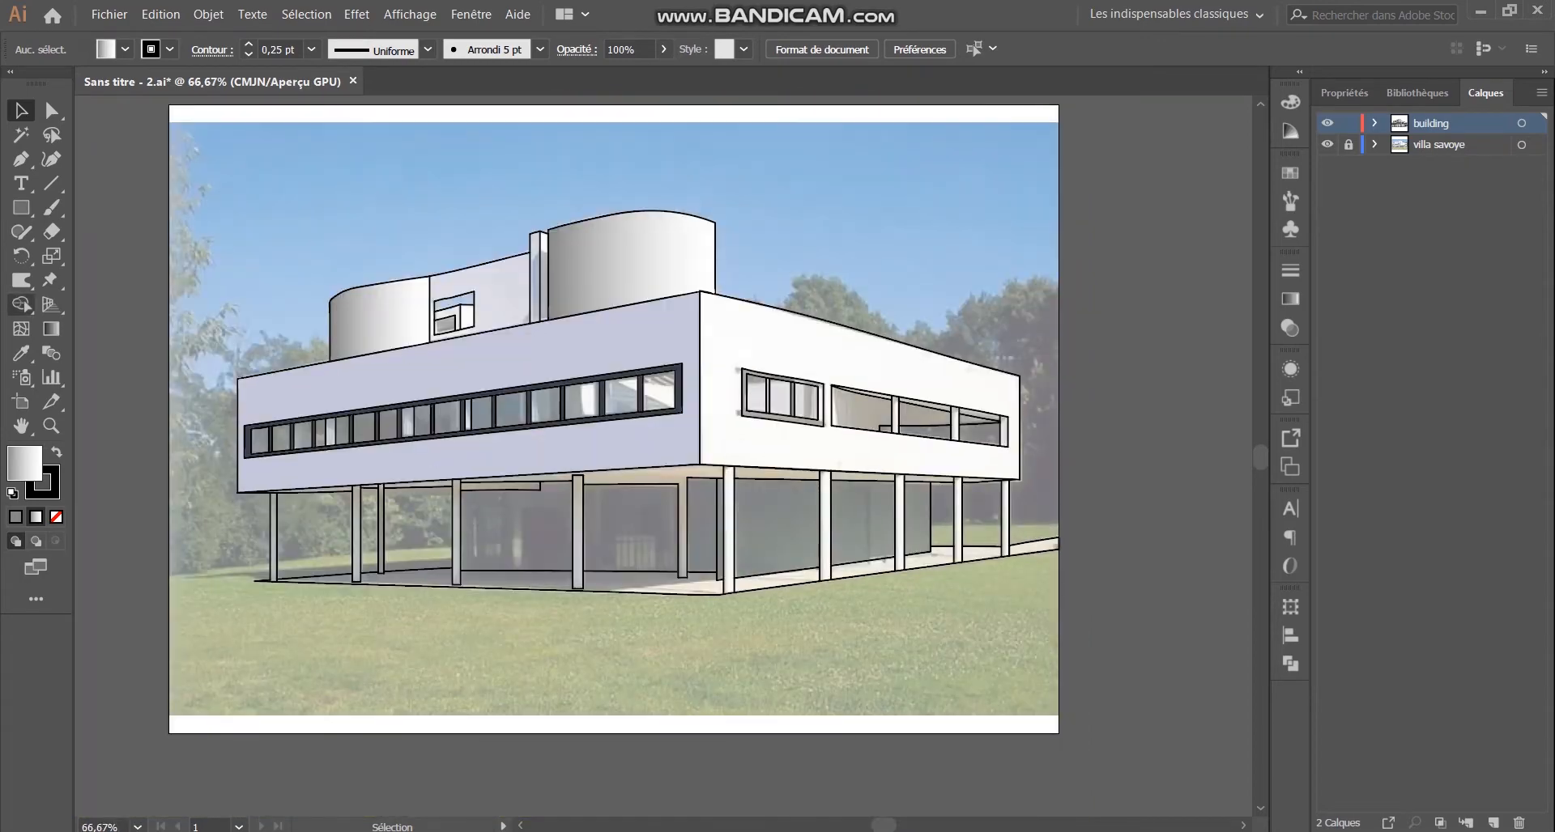
scroll(526, 518, "up", 2)
scroll(650, 463, "down", 1)
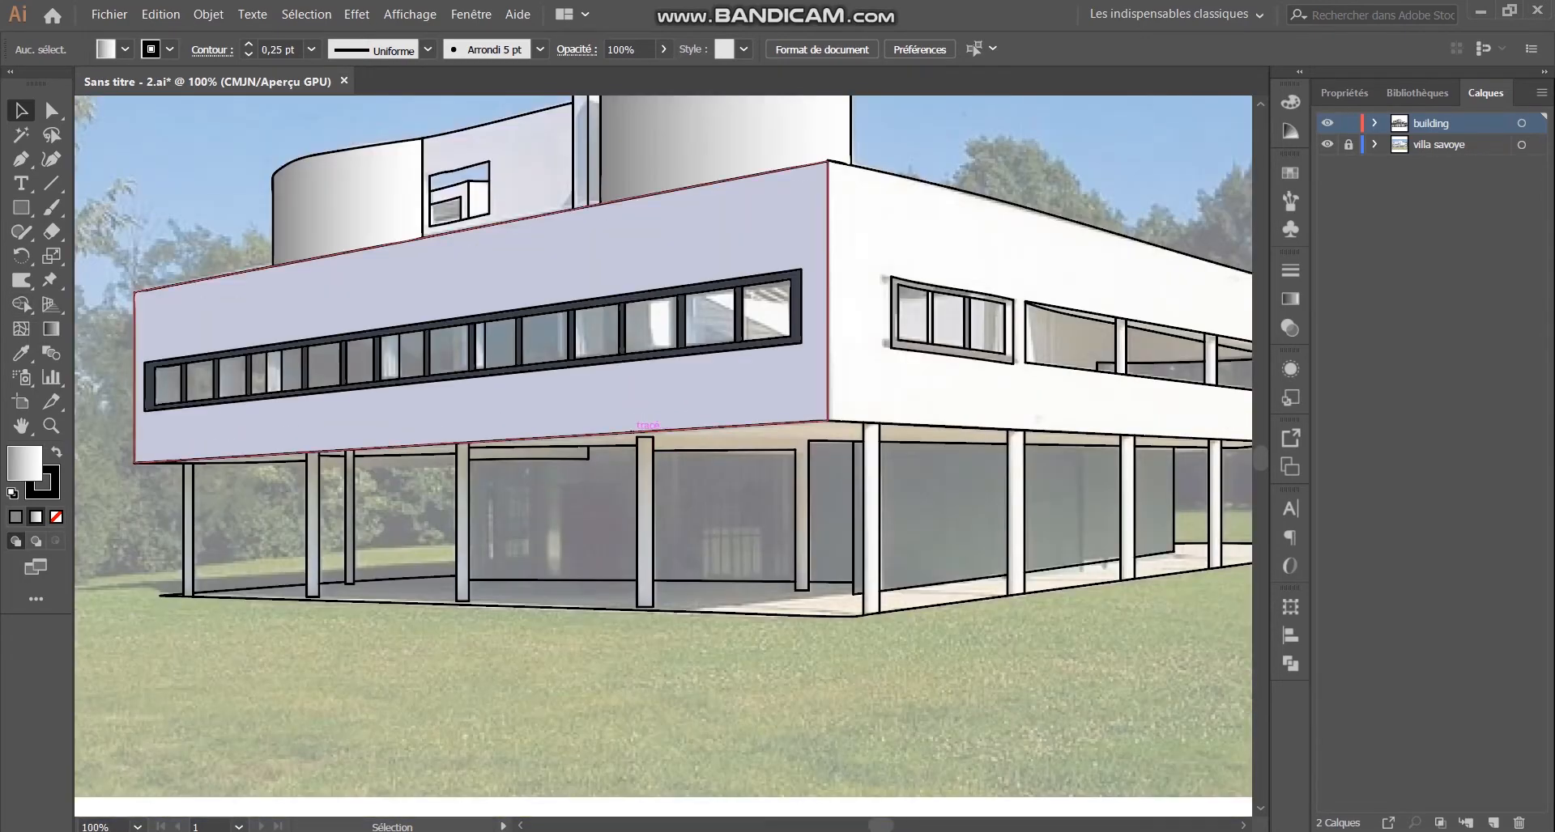
scroll(700, 604, "up", 1)
scroll(673, 597, "up", 1)
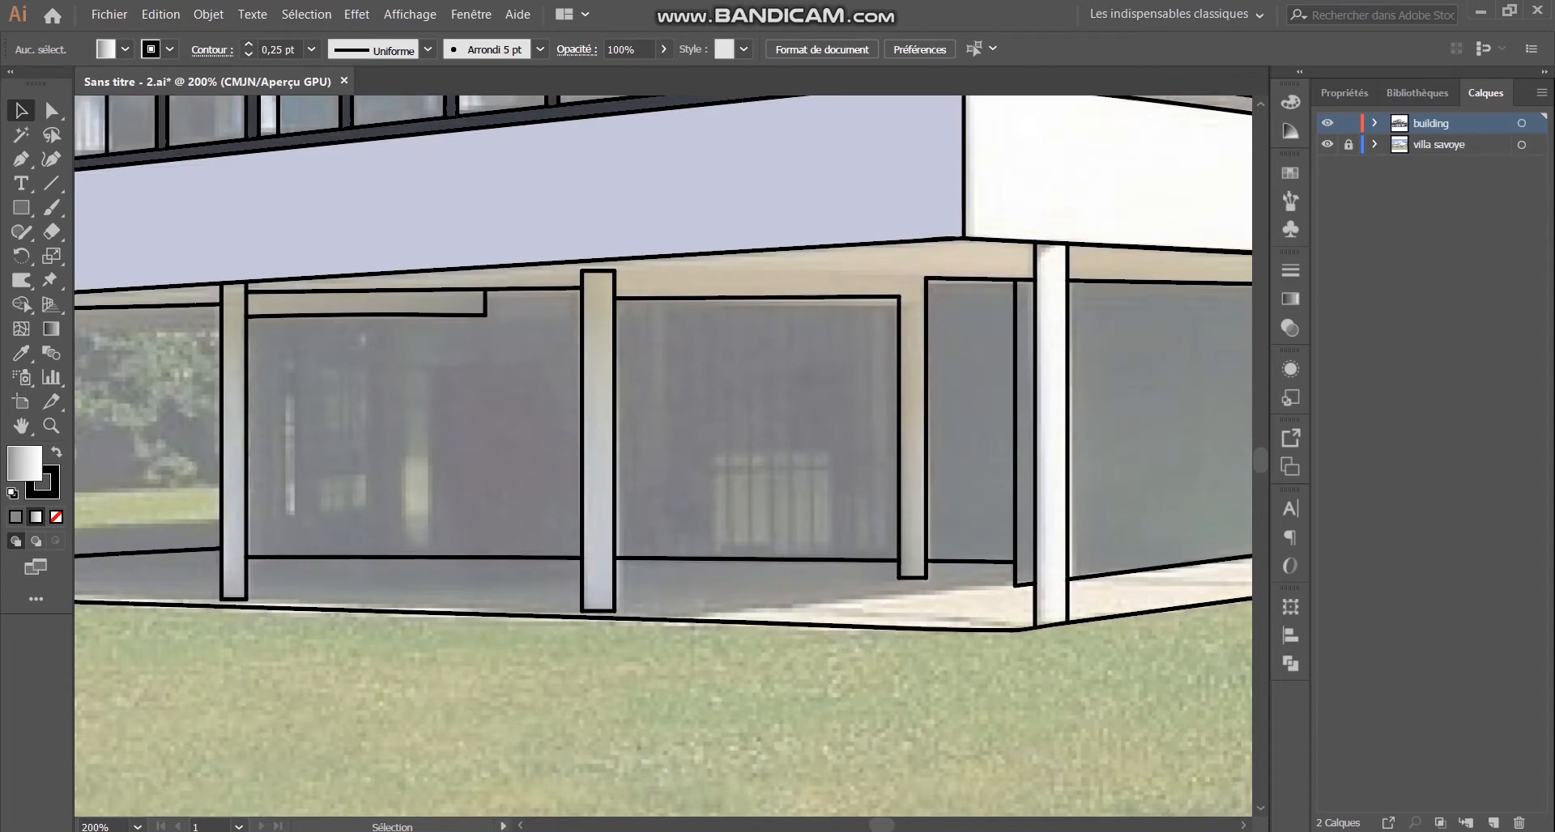
scroll(664, 397, "down", 1)
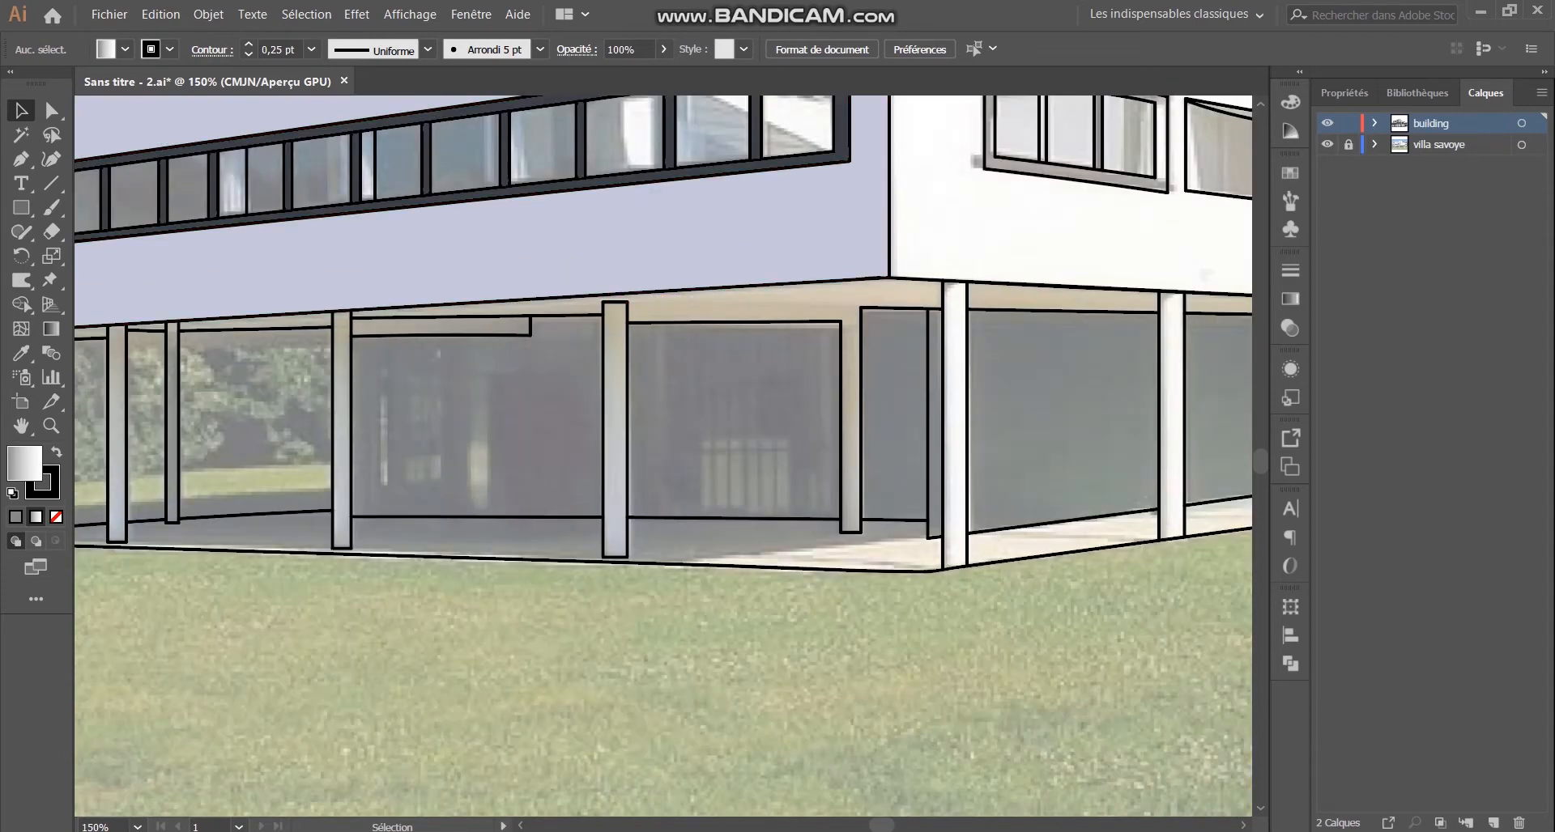
scroll(629, 516, "down", 2)
scroll(885, 335, "up", 1)
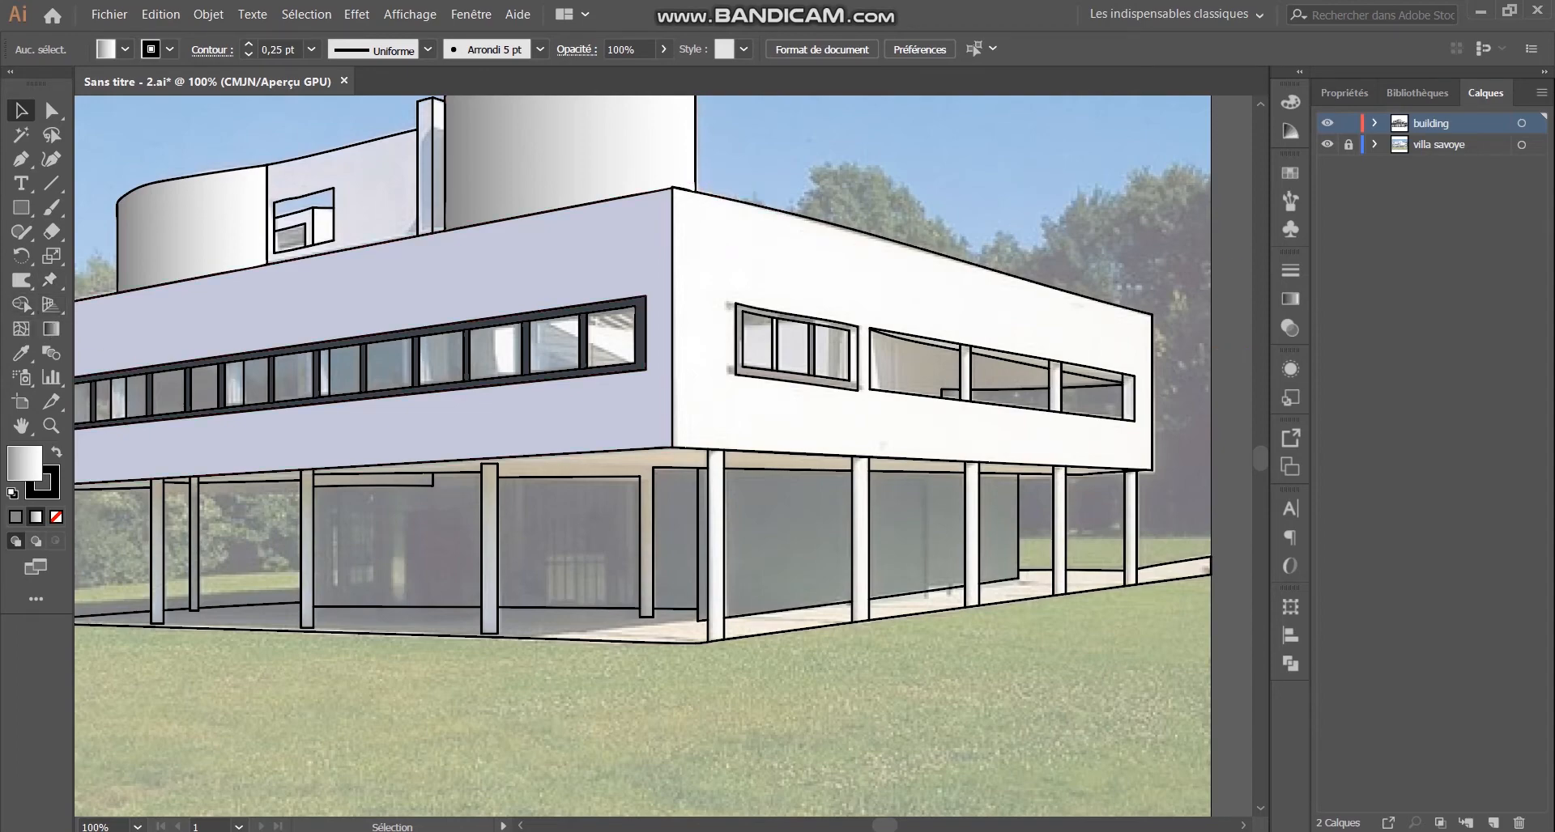
scroll(1247, 304, "up", 1)
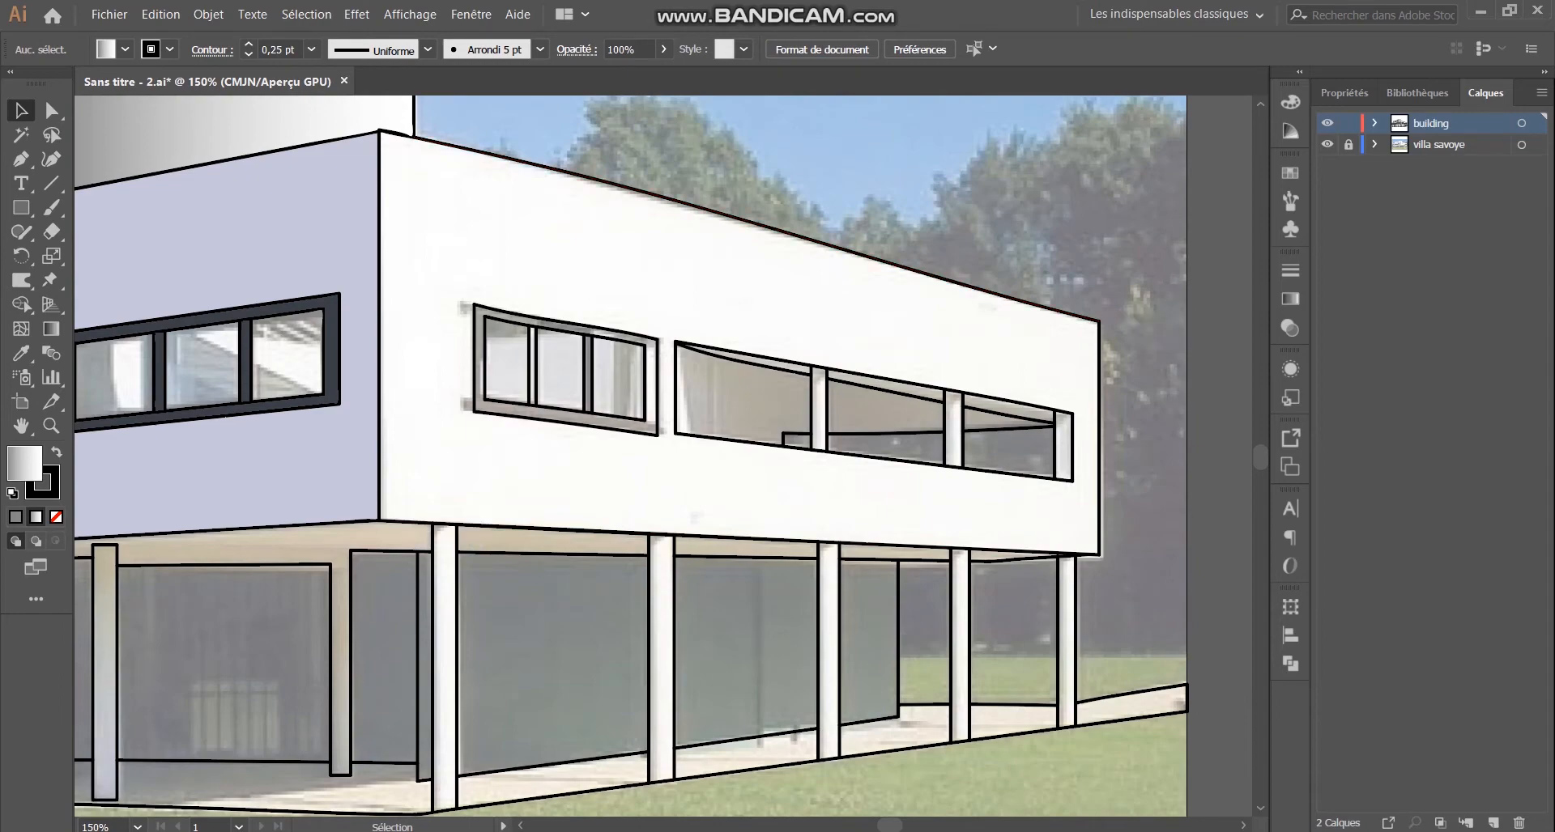
Step: Turn the right facade wall, excluding its window openings, into a filled shape and select it
scroll(351, 155, "up", 1)
scroll(351, 155, "up", 3)
scroll(416, 300, "up", 3)
scroll(445, 295, "down", 5)
scroll(519, 300, "up", 4)
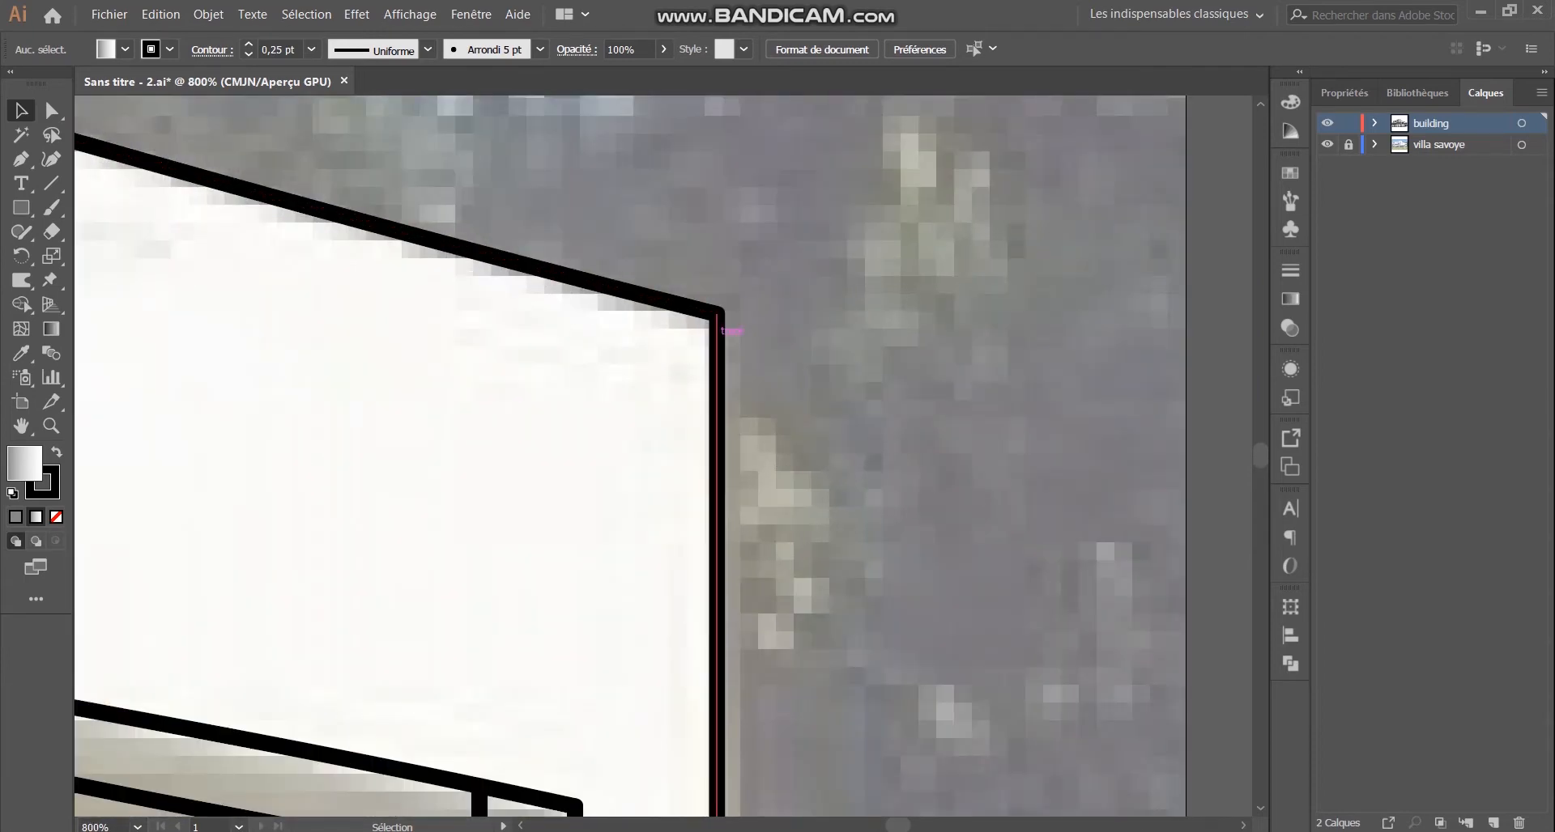
left_click(717, 328)
scroll(834, 361, "down", 3)
left_click(894, 385)
scroll(894, 385, "down", 3)
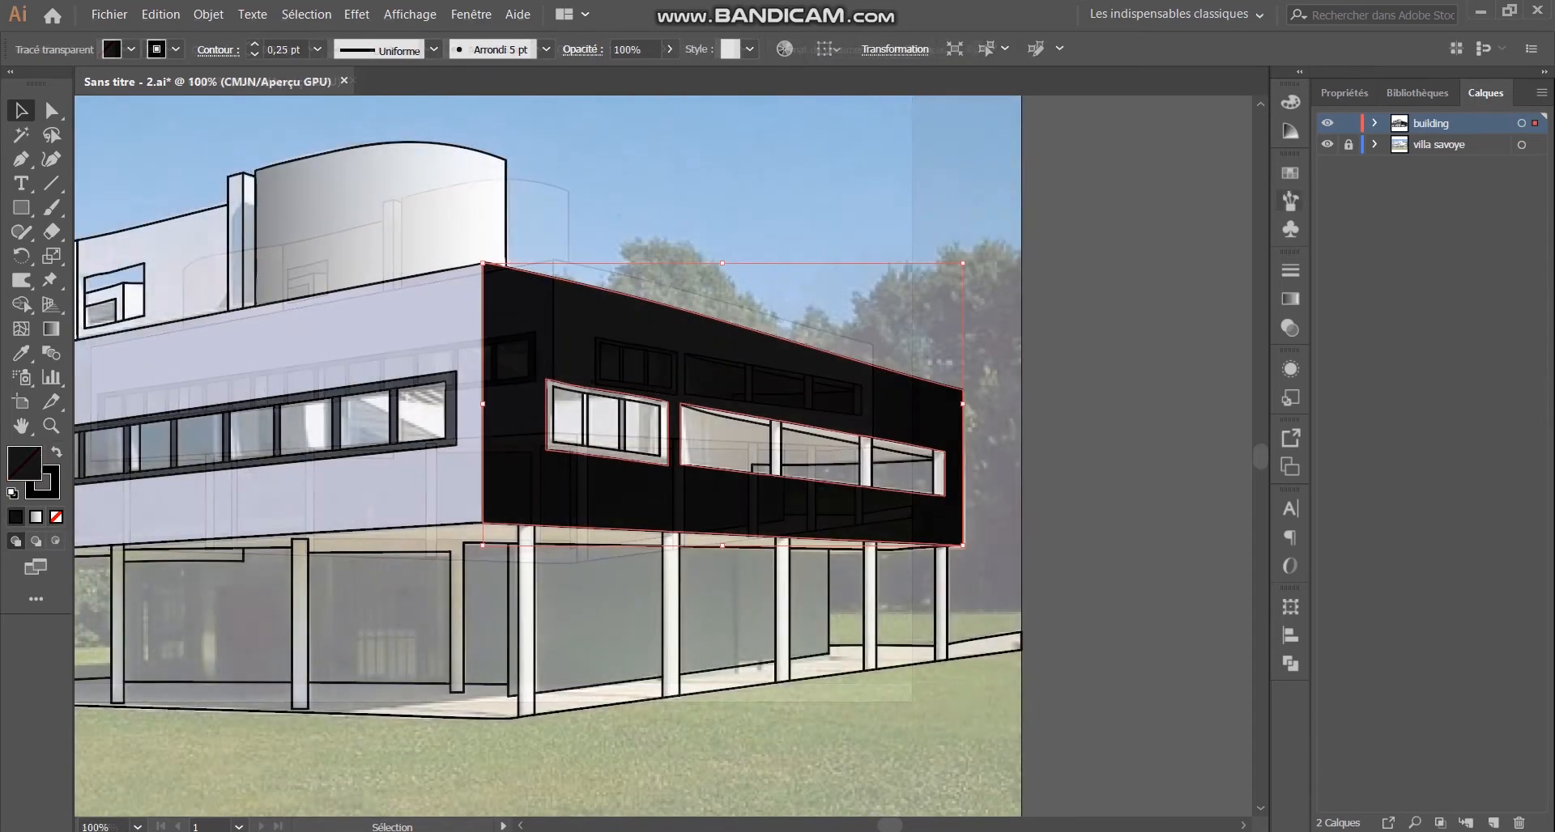
Step: Fill the right facade wall with the lightest grey swatch of the grey colour group, then deselect it
left_click(1290, 172)
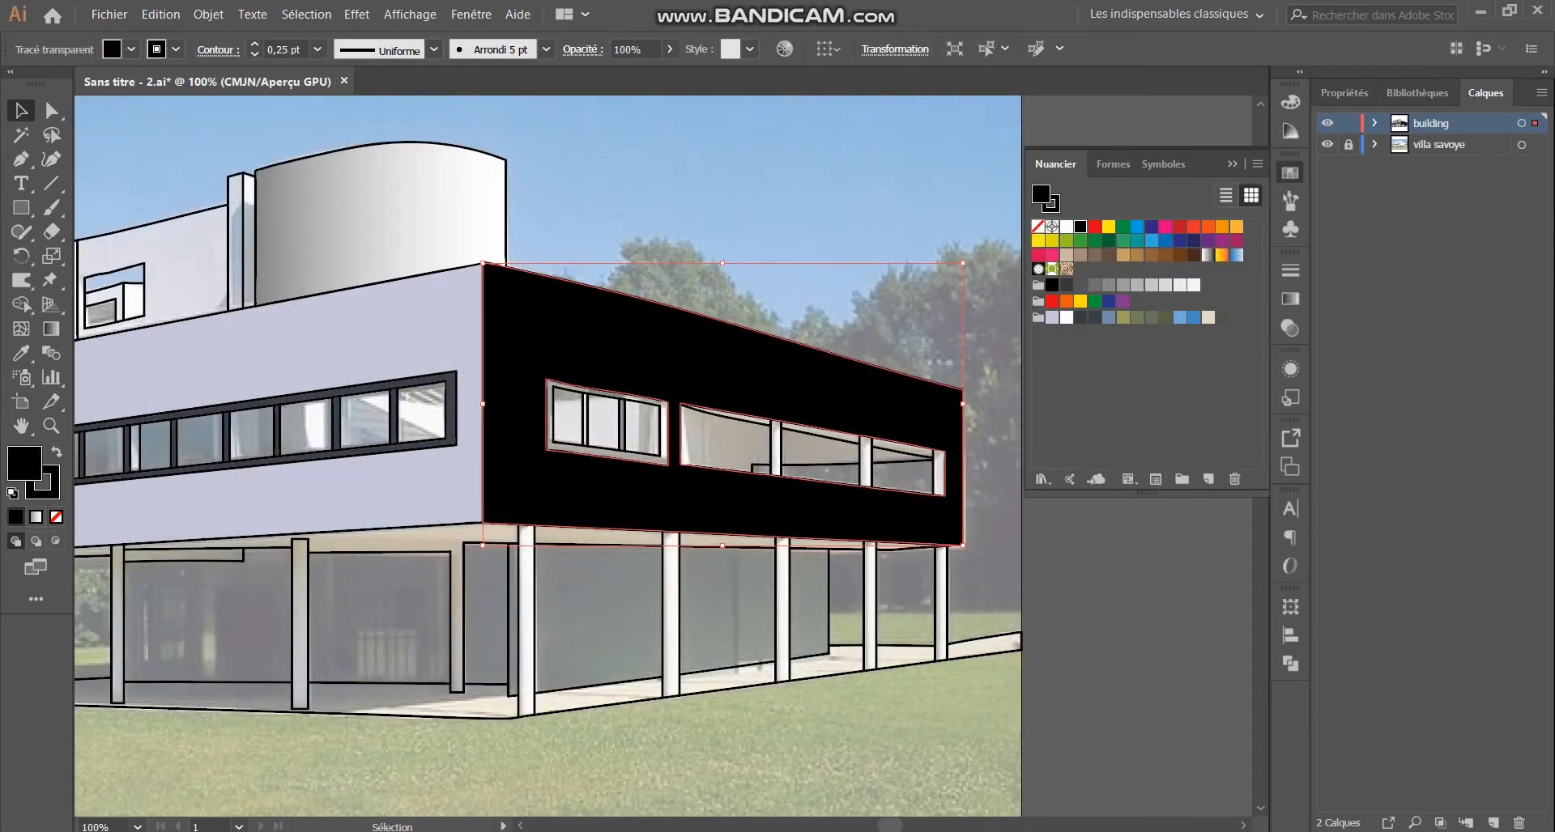
left_click(1193, 297)
left_click(178, 761)
scroll(553, 446, "down", 1)
Step: Select the linework of the right facade's three-pane window and turn its frame into a pale grey shape with the Shape Builder
scroll(553, 446, "up", 3)
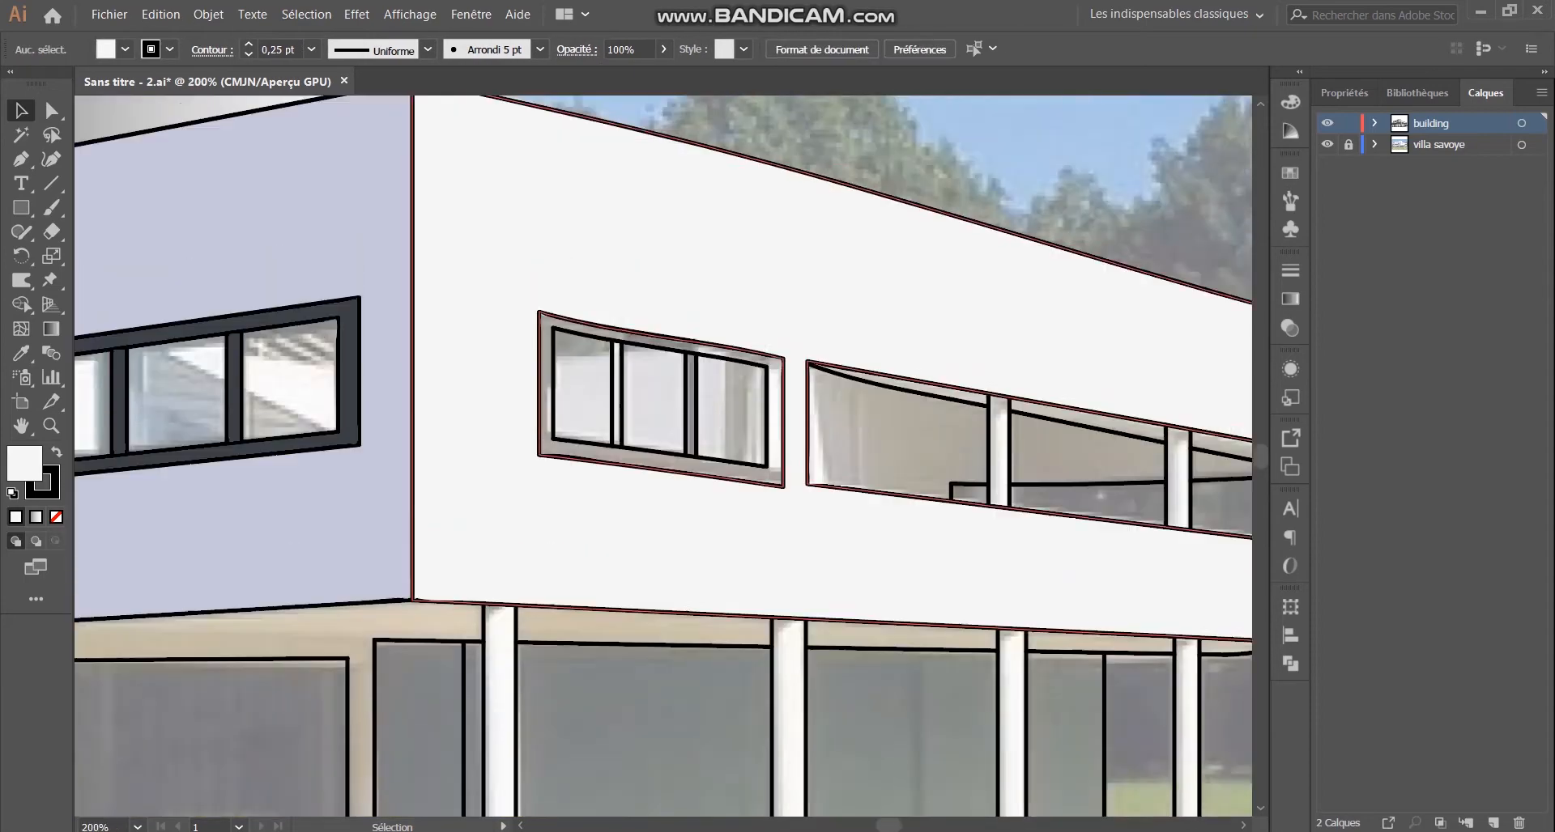
scroll(660, 493, "up", 2)
scroll(661, 493, "down", 1)
left_click_drag(768, 296, 547, 603)
left_click(21, 305)
left_click(692, 560)
scroll(693, 540, "up", 5)
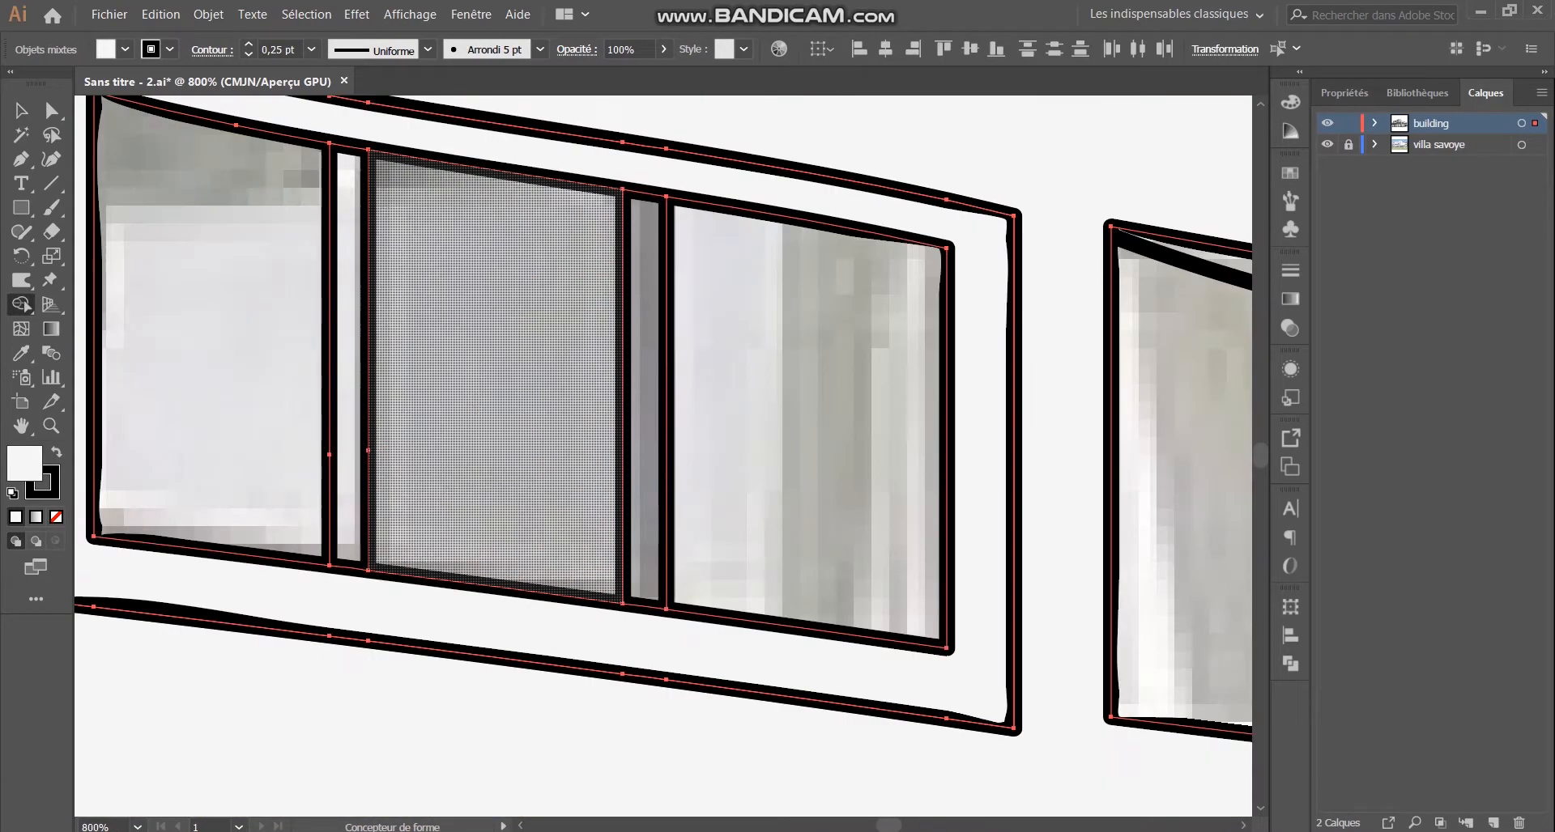
Step: Select the frame and mullions of the right facade's three-pane window and fill them with a medium grey swatch
scroll(687, 420, "down", 3)
left_click(21, 111)
scroll(686, 419, "up", 2)
left_click(1085, 154)
left_click(564, 482)
left_click(677, 481, "shift")
left_click(797, 543, "shift")
scroll(915, 589, "up", 1)
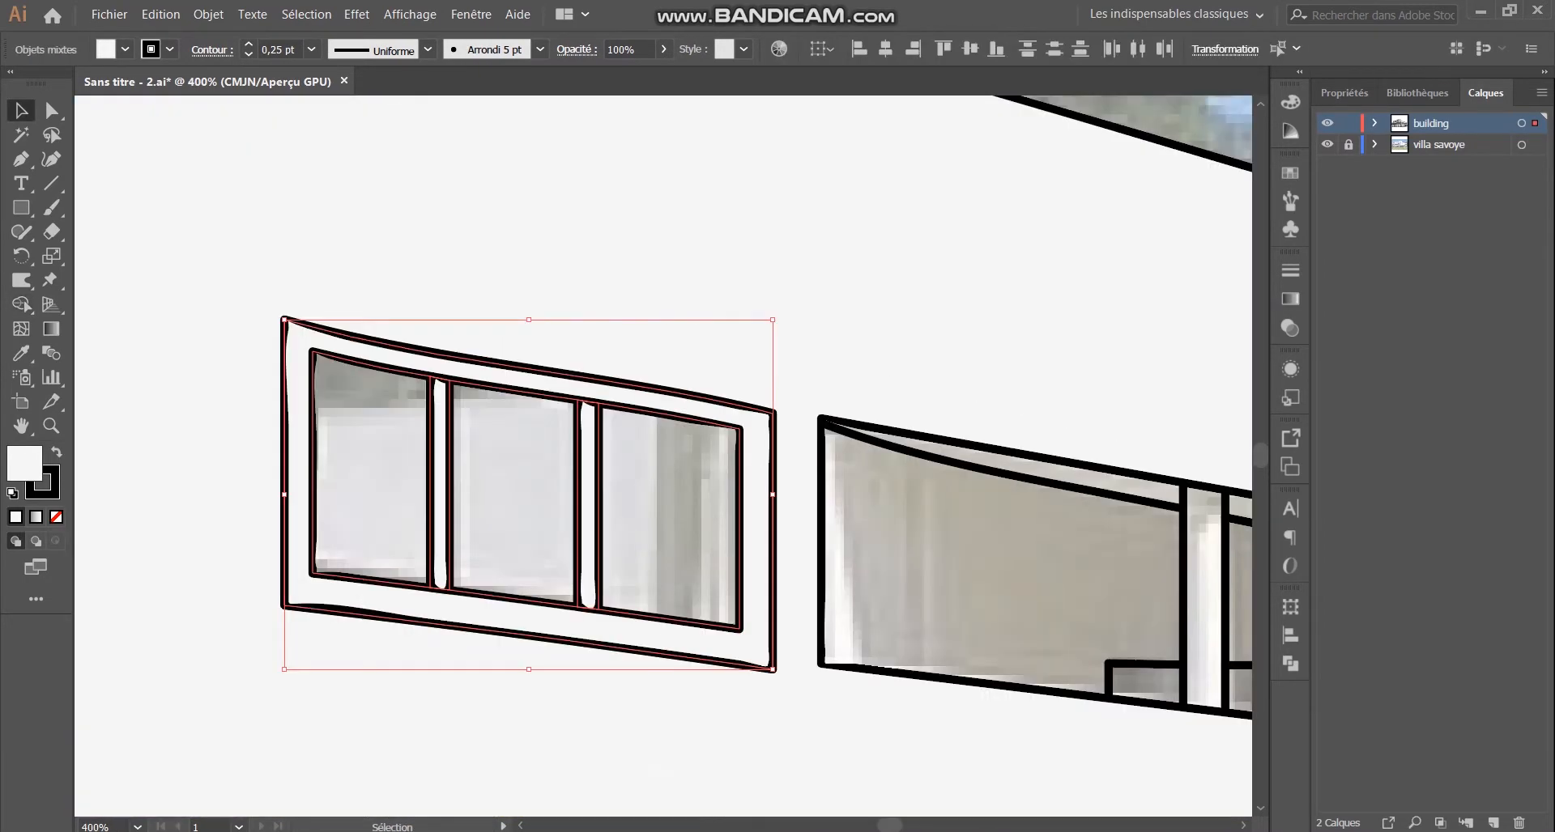
scroll(632, 514, "down", 3)
left_click(1289, 173)
left_click(1109, 285)
left_click(1137, 285)
scroll(631, 454, "down", 3)
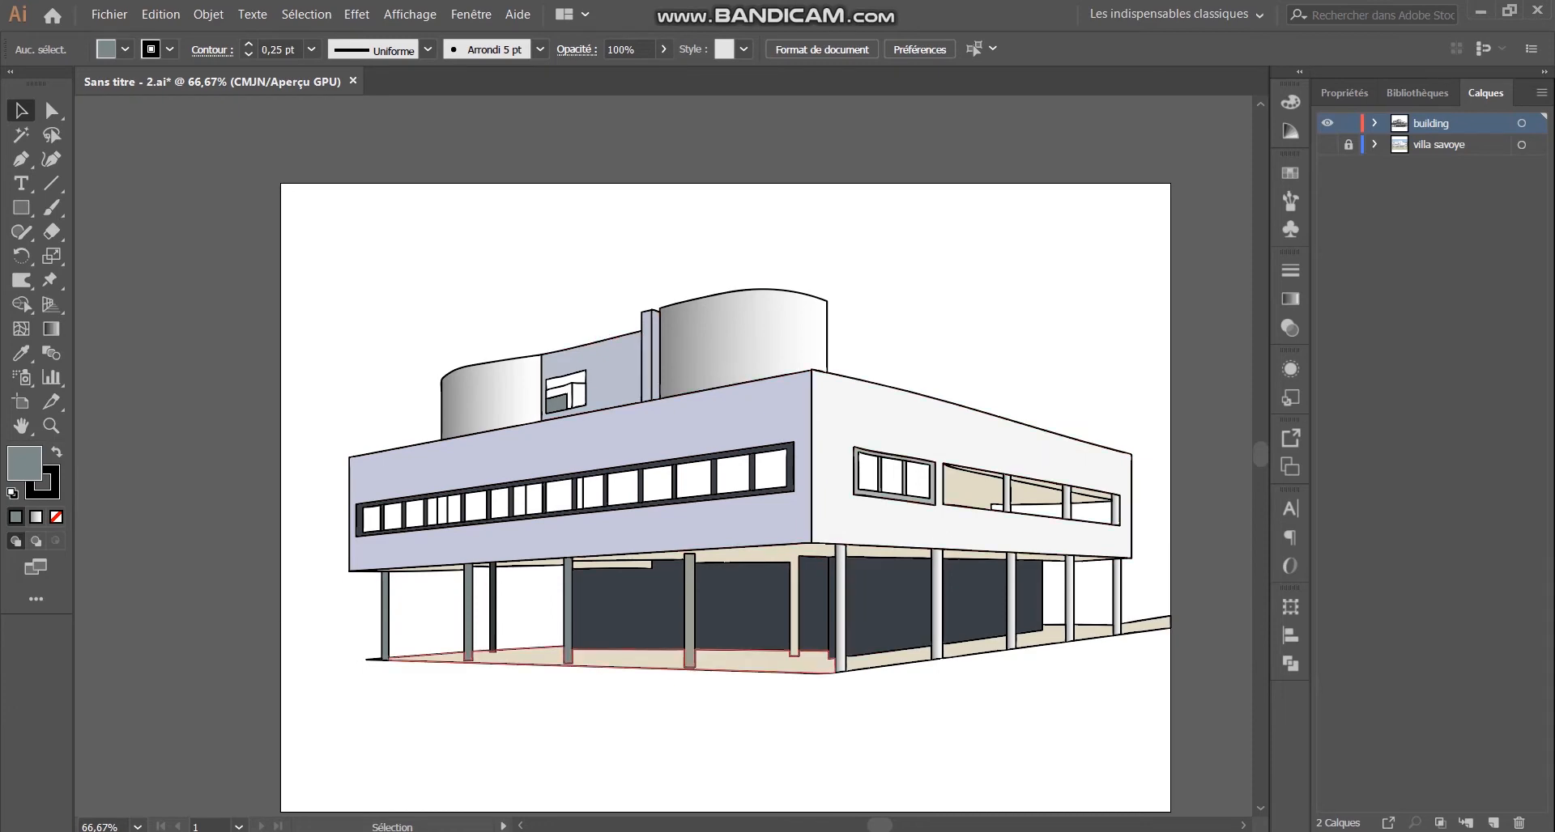
Step: Select the left facade wall around the strip window and set its fill colour to D6D6D6
scroll(641, 541, "up", 2)
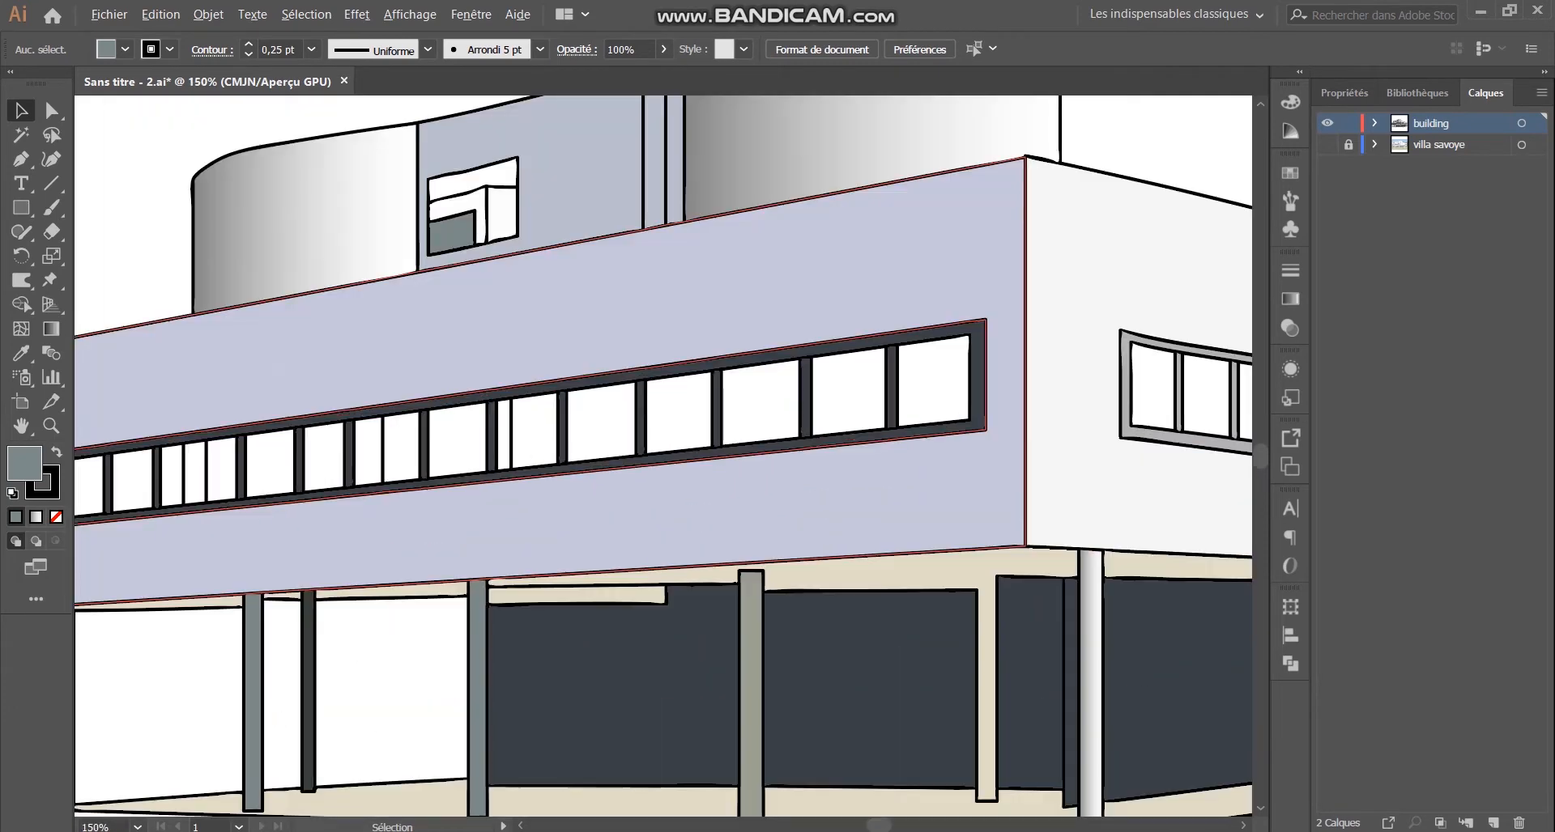
scroll(777, 528, "down", 1)
left_click(647, 522)
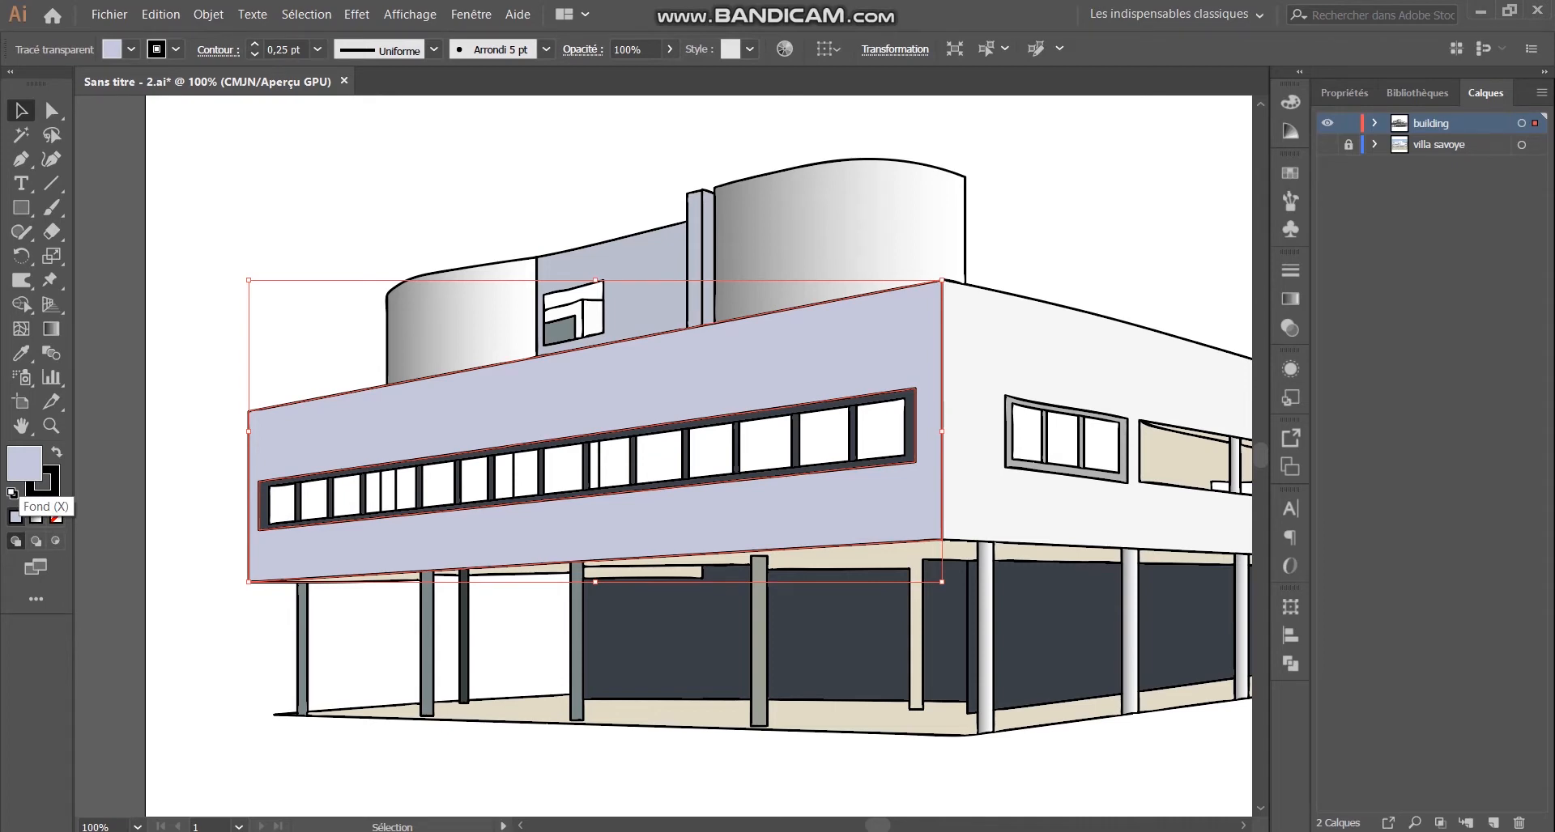
double_click(24, 470)
left_click_drag(728, 232, 1198, 130)
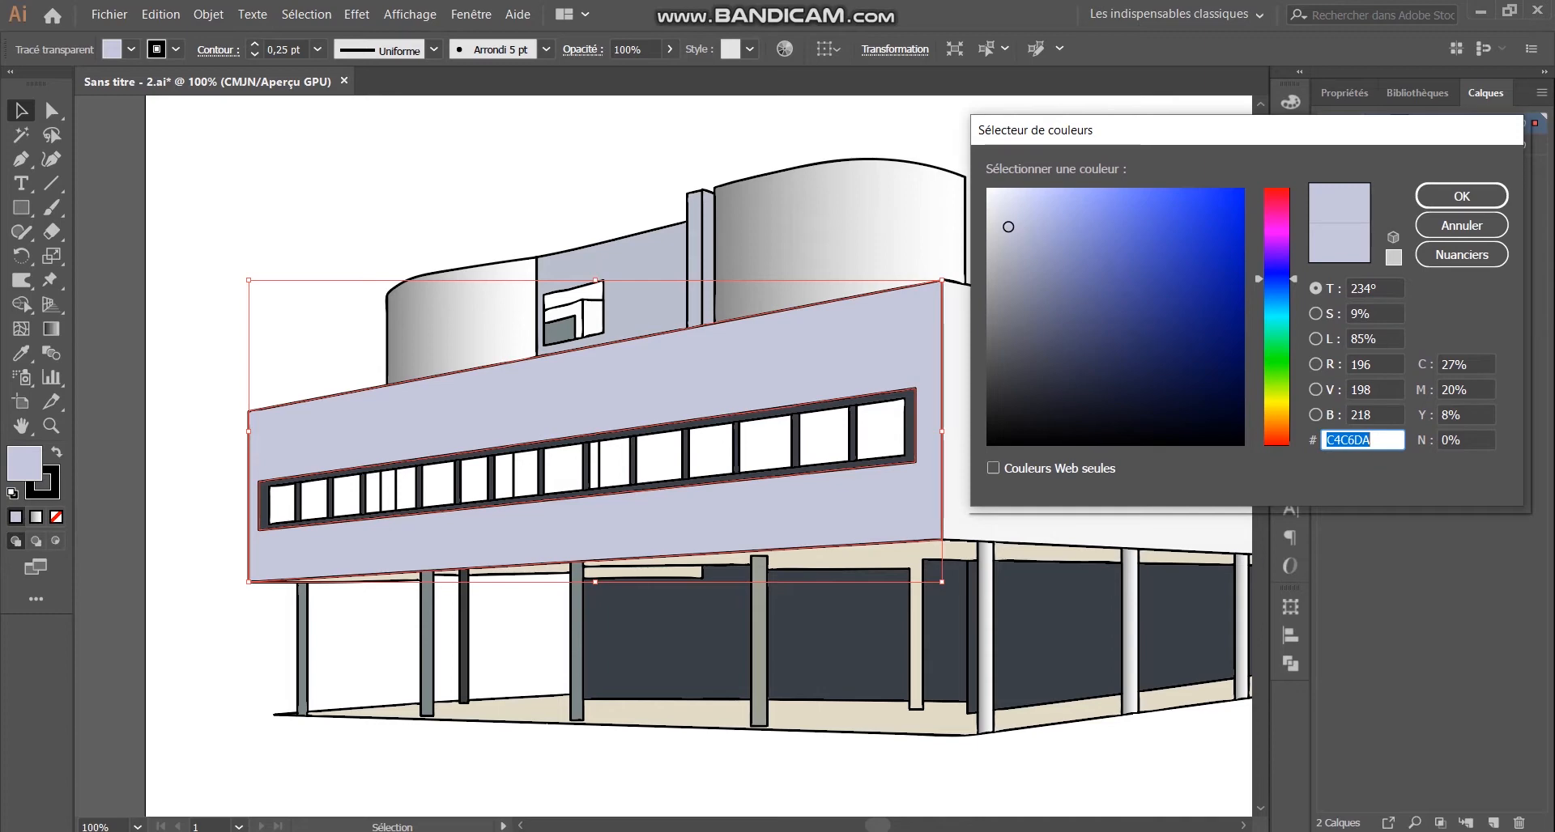
type("D6D6D6")
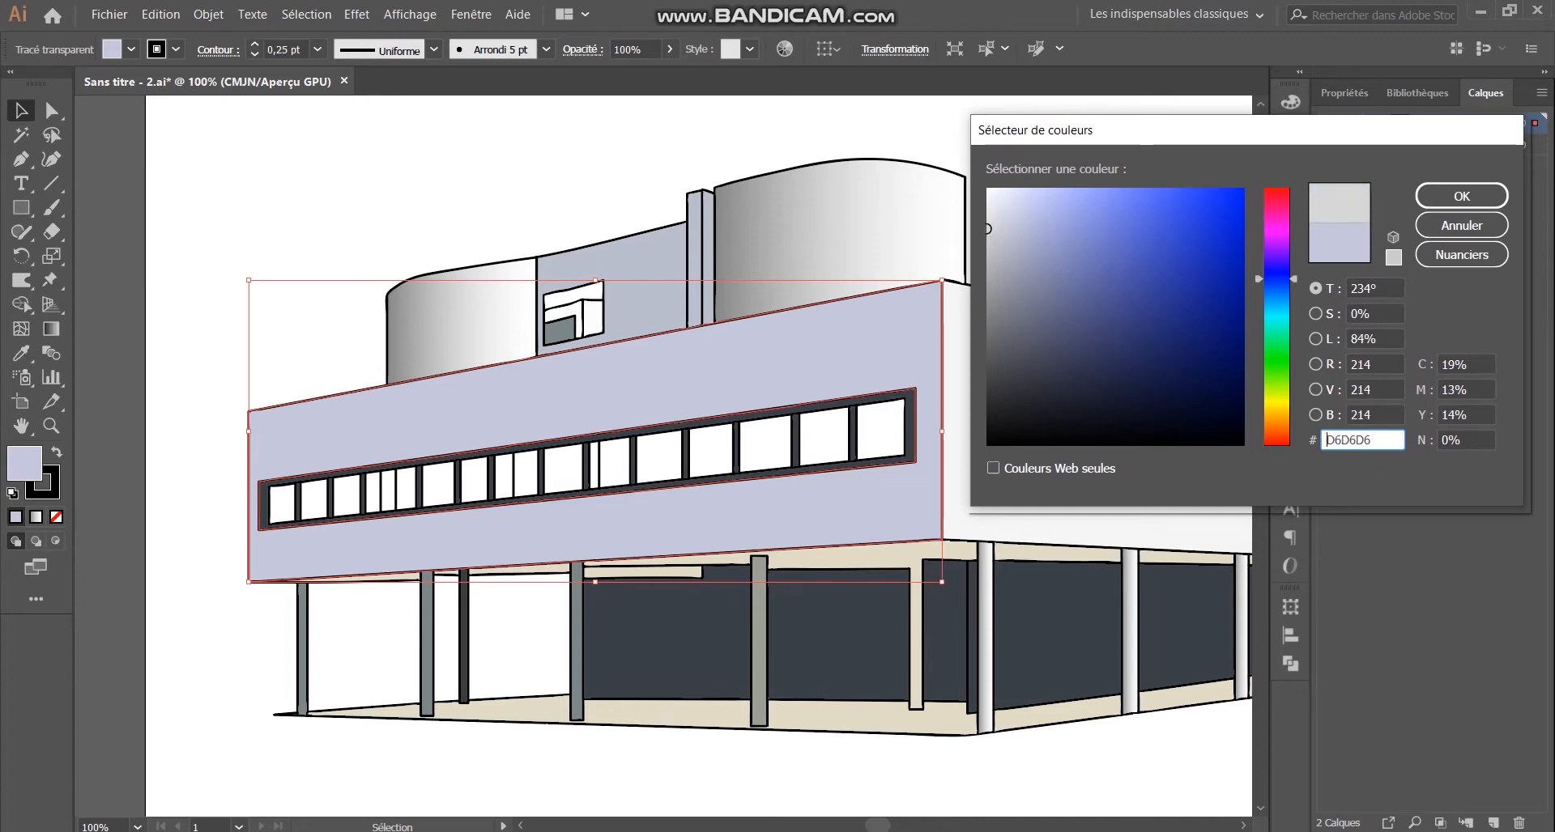
key("Return")
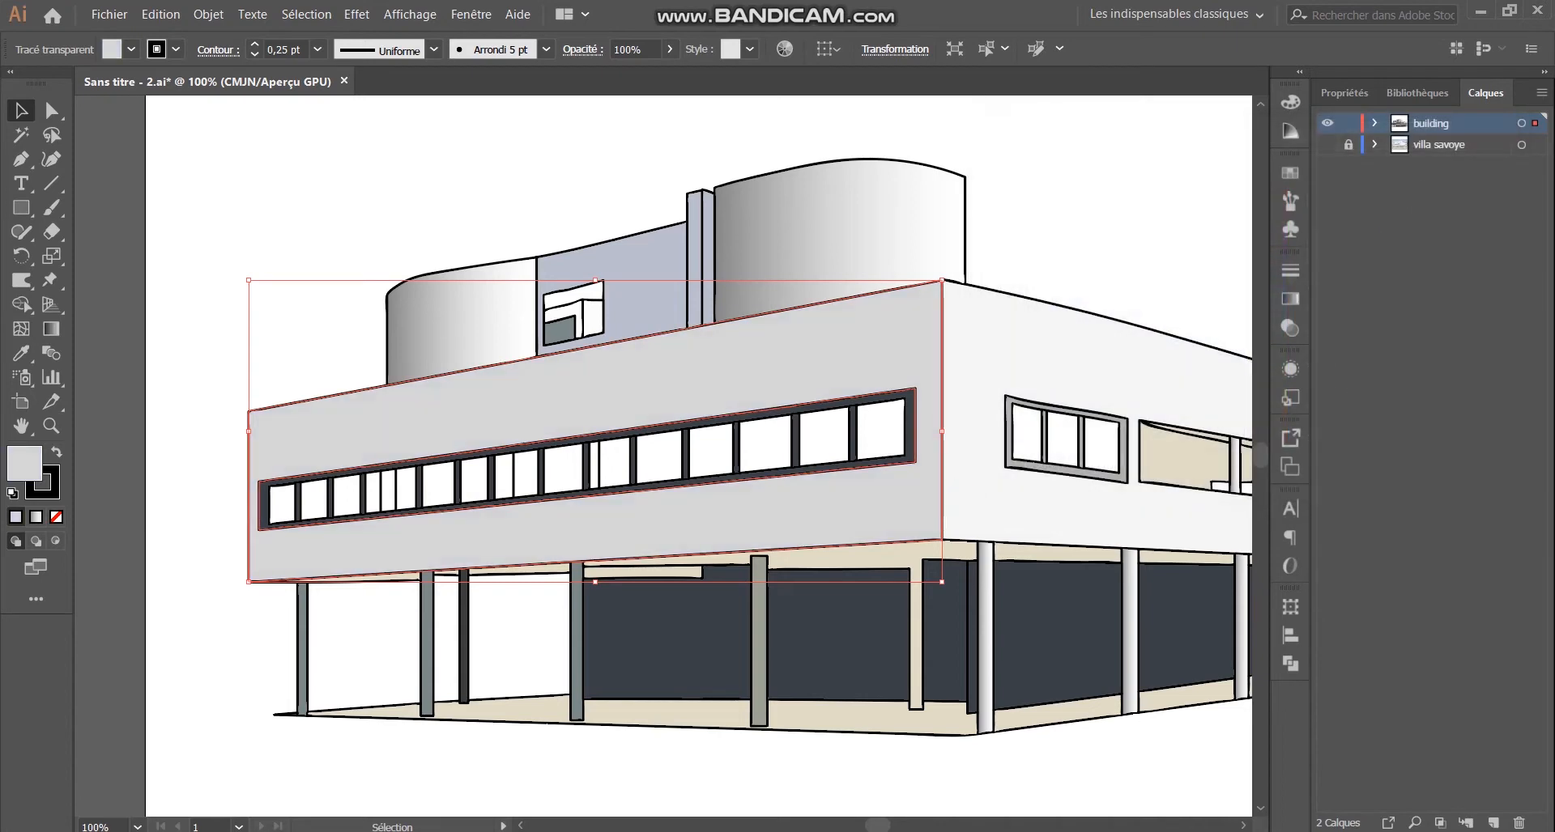
Step: Select the rooftop wall between the curved volumes and both chimney faces, set their fill to C6C8CC, and deselect them
key("ctrl+minus")
scroll(718, 448, "up", 1)
scroll(718, 448, "up", 1)
left_click(624, 320)
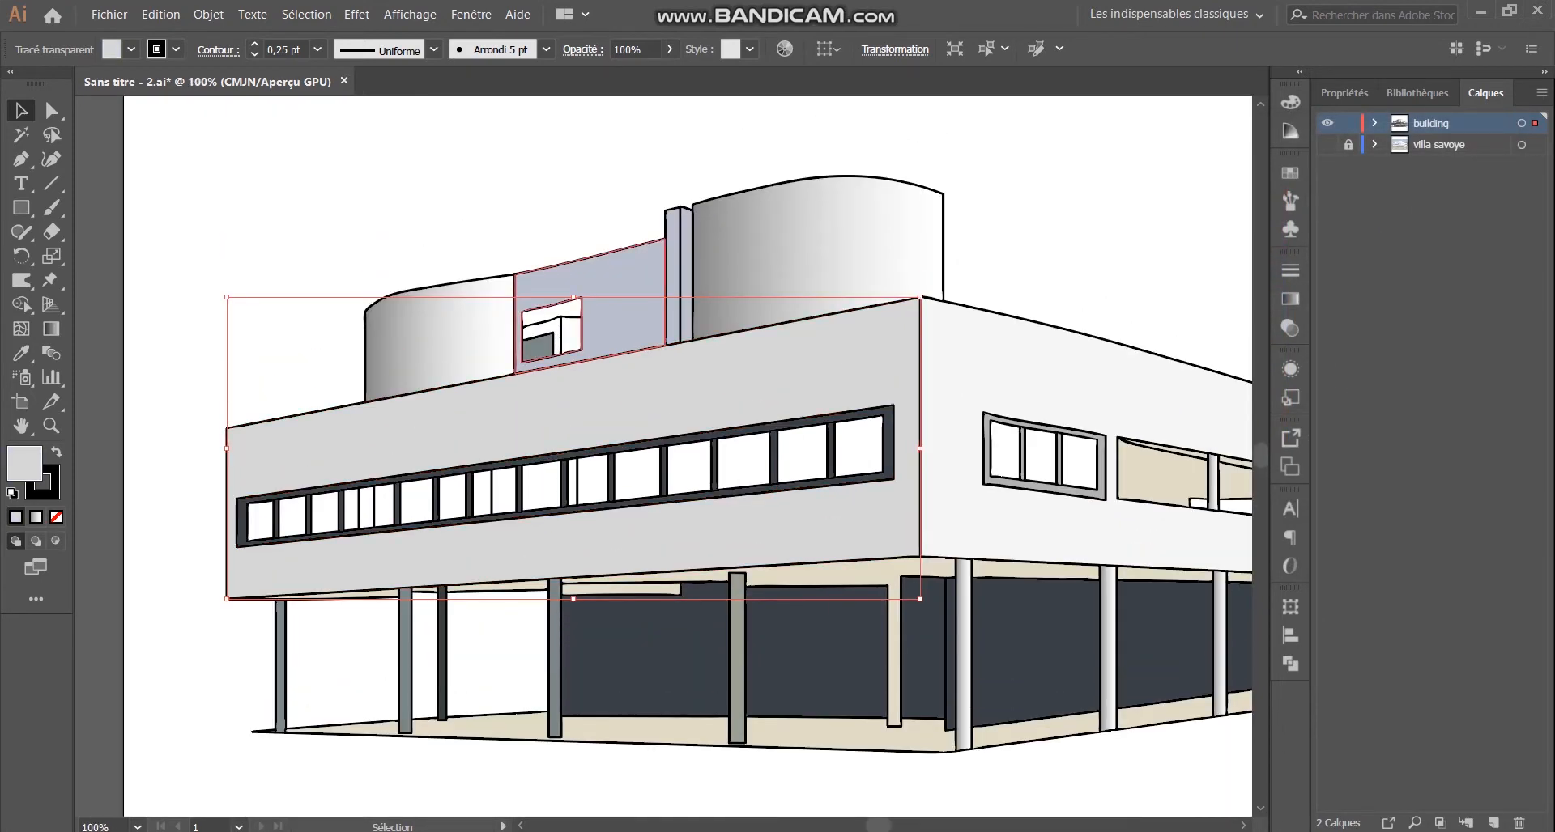
scroll(668, 459, "down", 2)
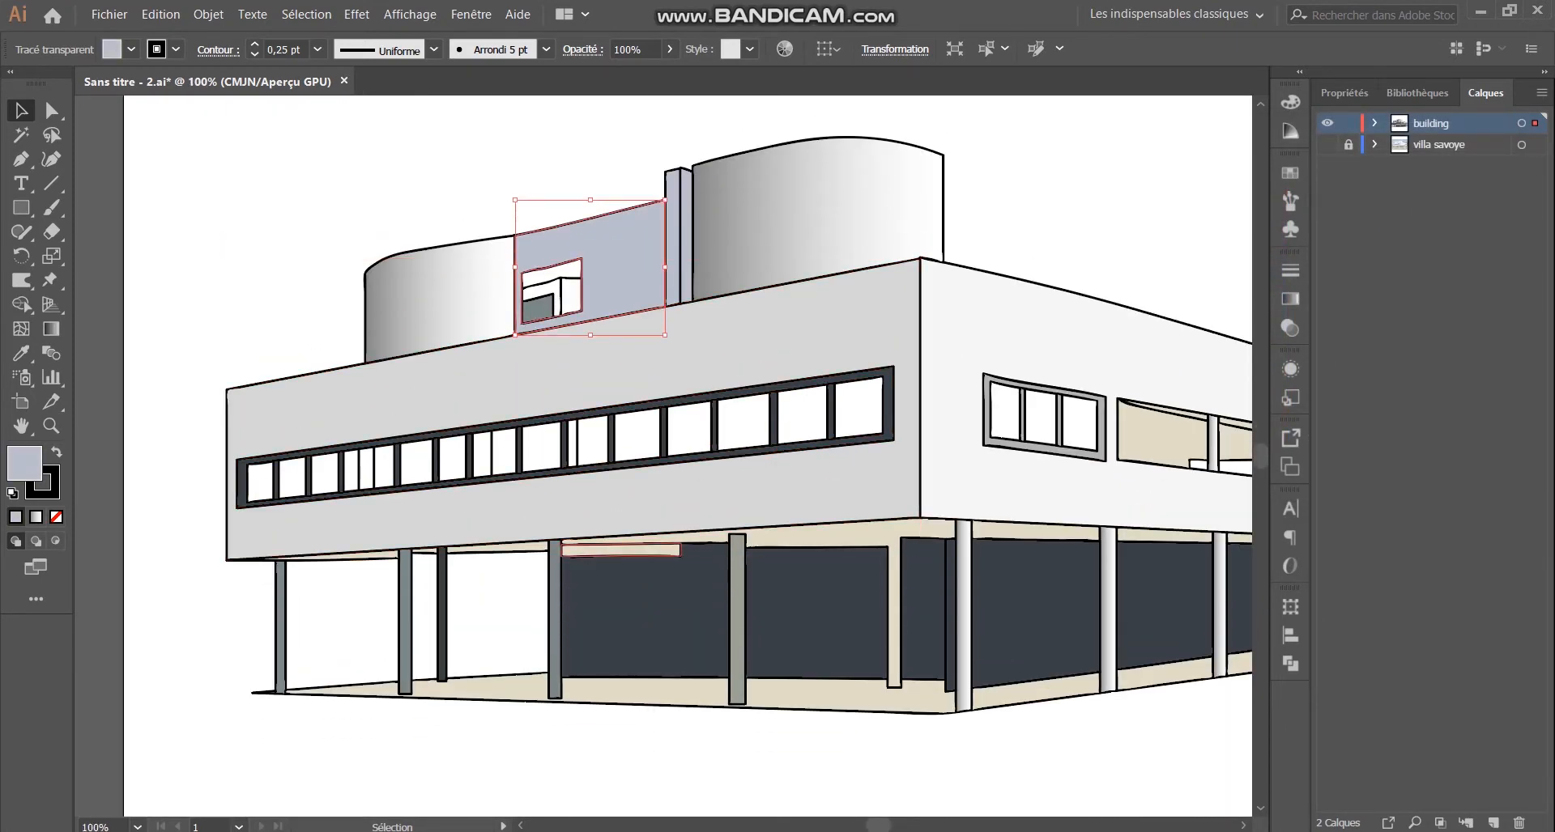
scroll(635, 591, "up", 3)
scroll(628, 527, "down", 1)
scroll(974, 587, "up", 1)
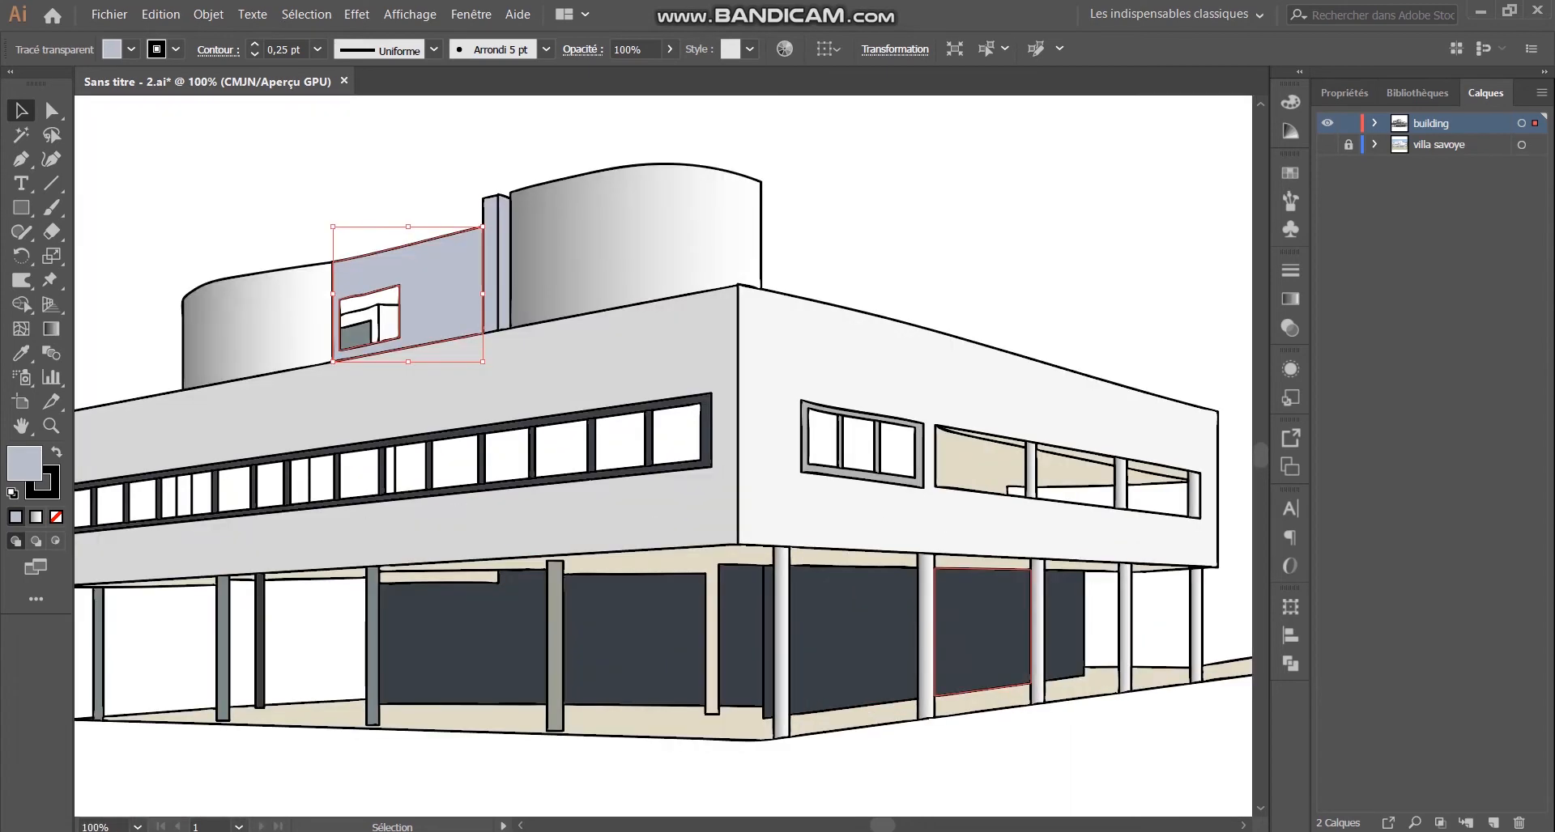
scroll(663, 424, "down", 3)
scroll(340, 149, "up", 3)
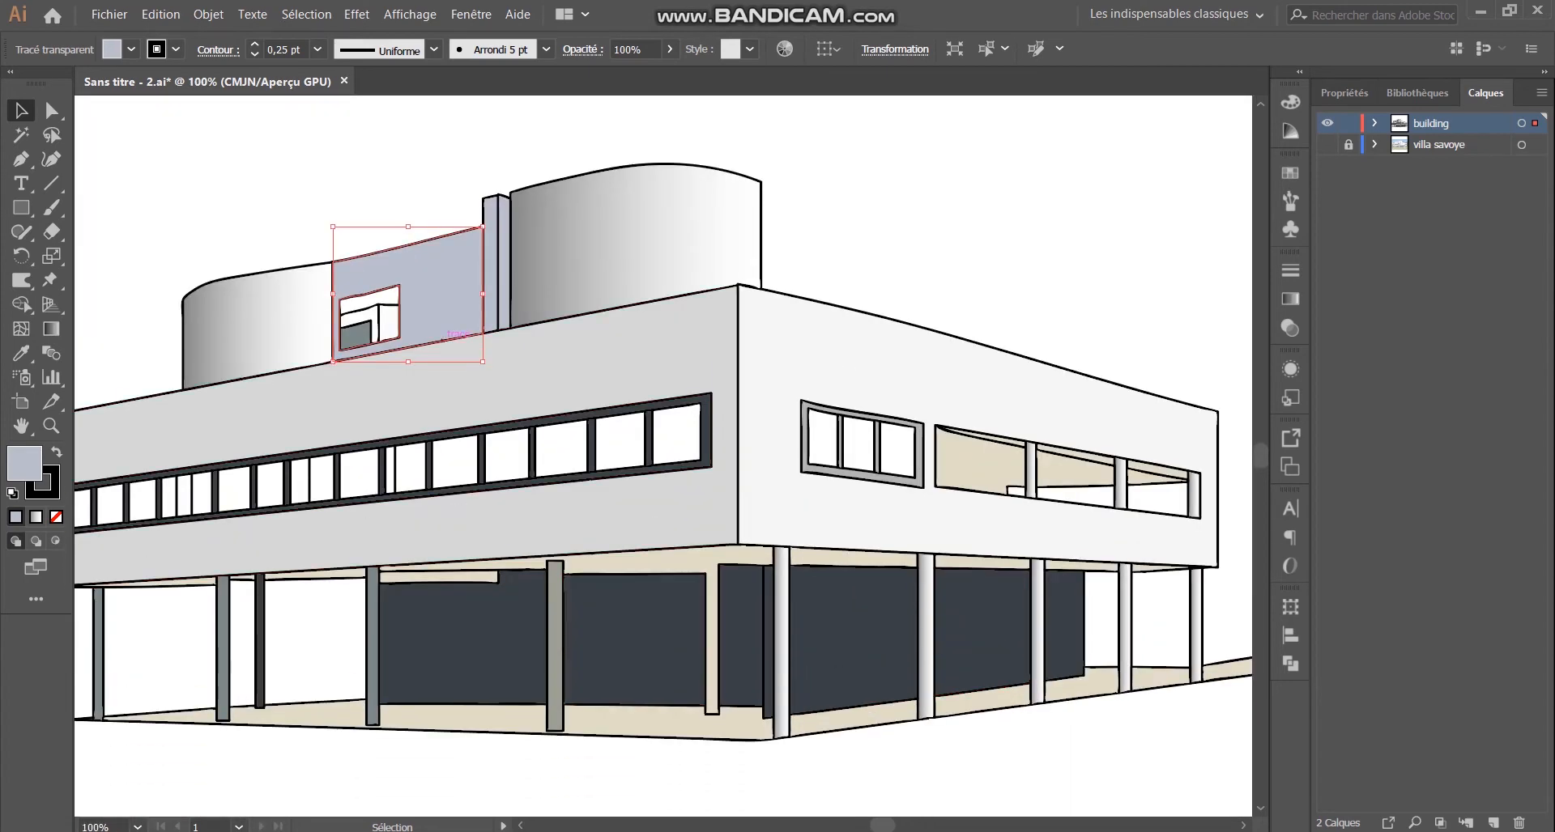
scroll(340, 149, "up", 2)
left_click(642, 453, "shift")
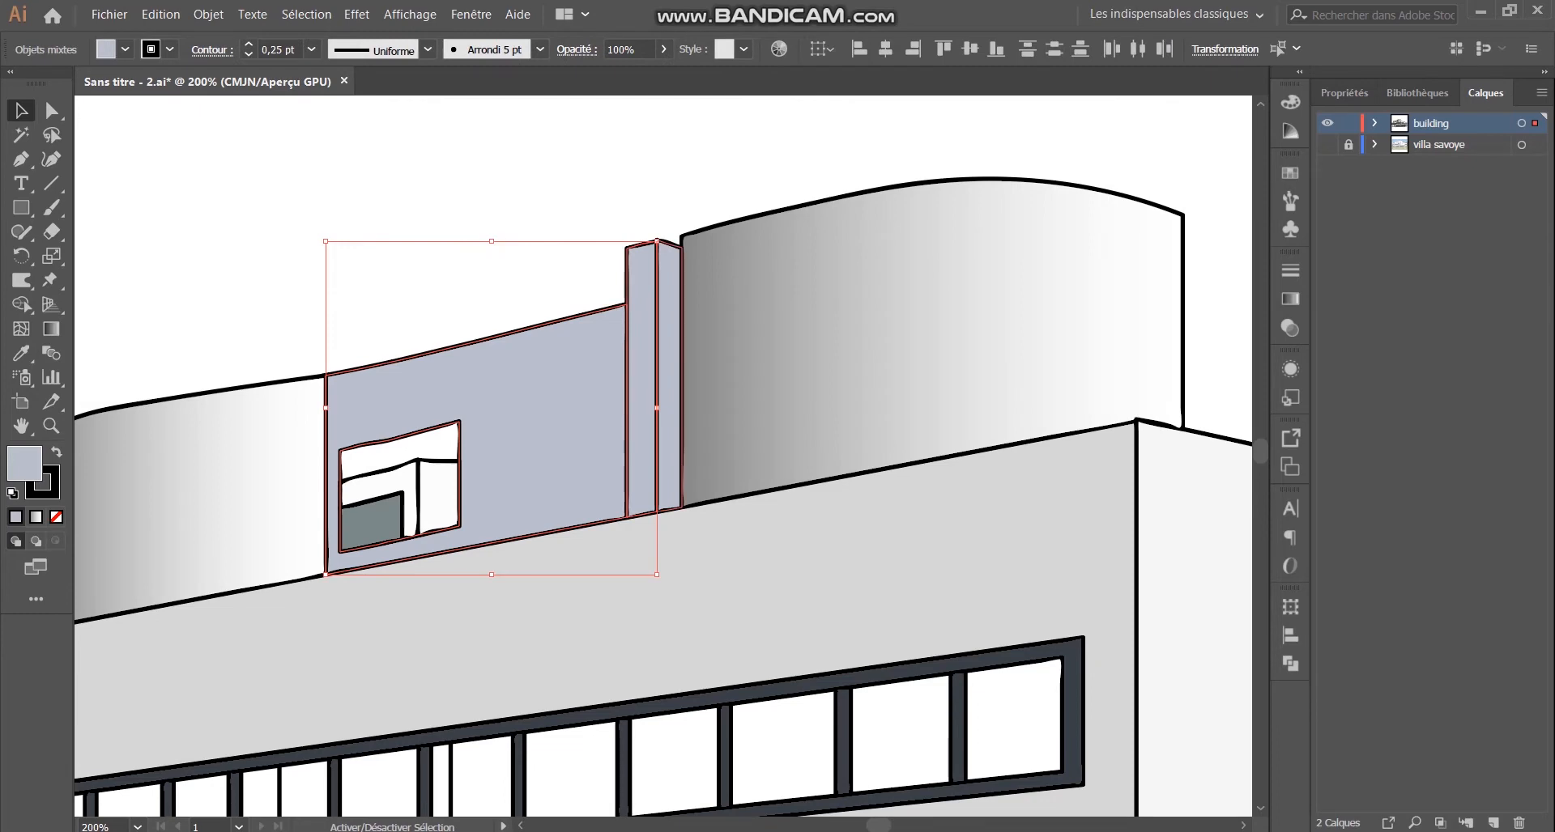
left_click(669, 458, "shift")
double_click(24, 464)
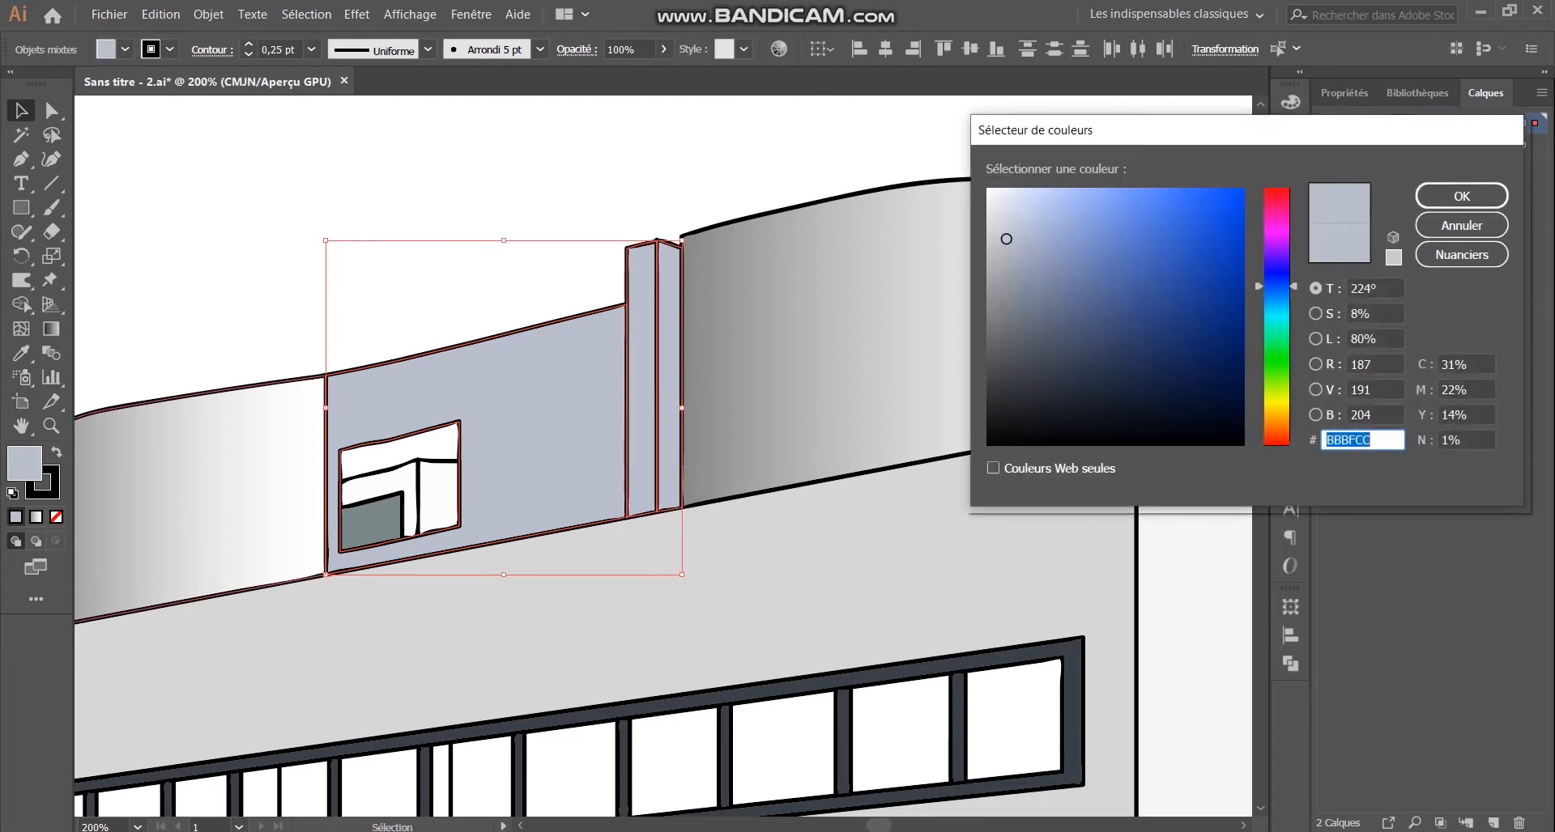
left_click_drag(1007, 239, 993, 239)
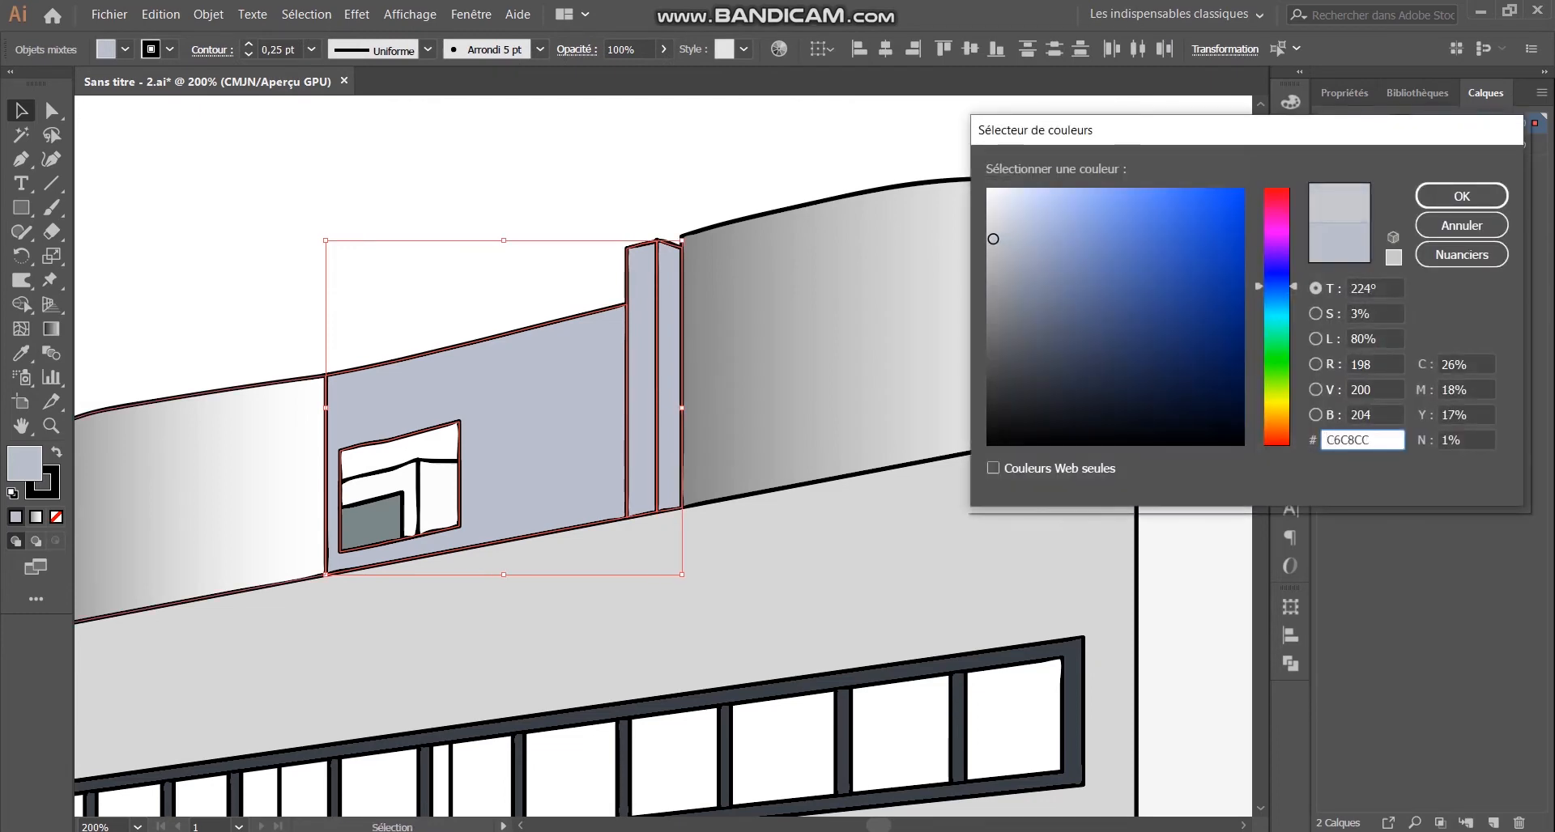
left_click(1462, 196)
scroll(757, 422, "down", 1)
left_click(648, 218)
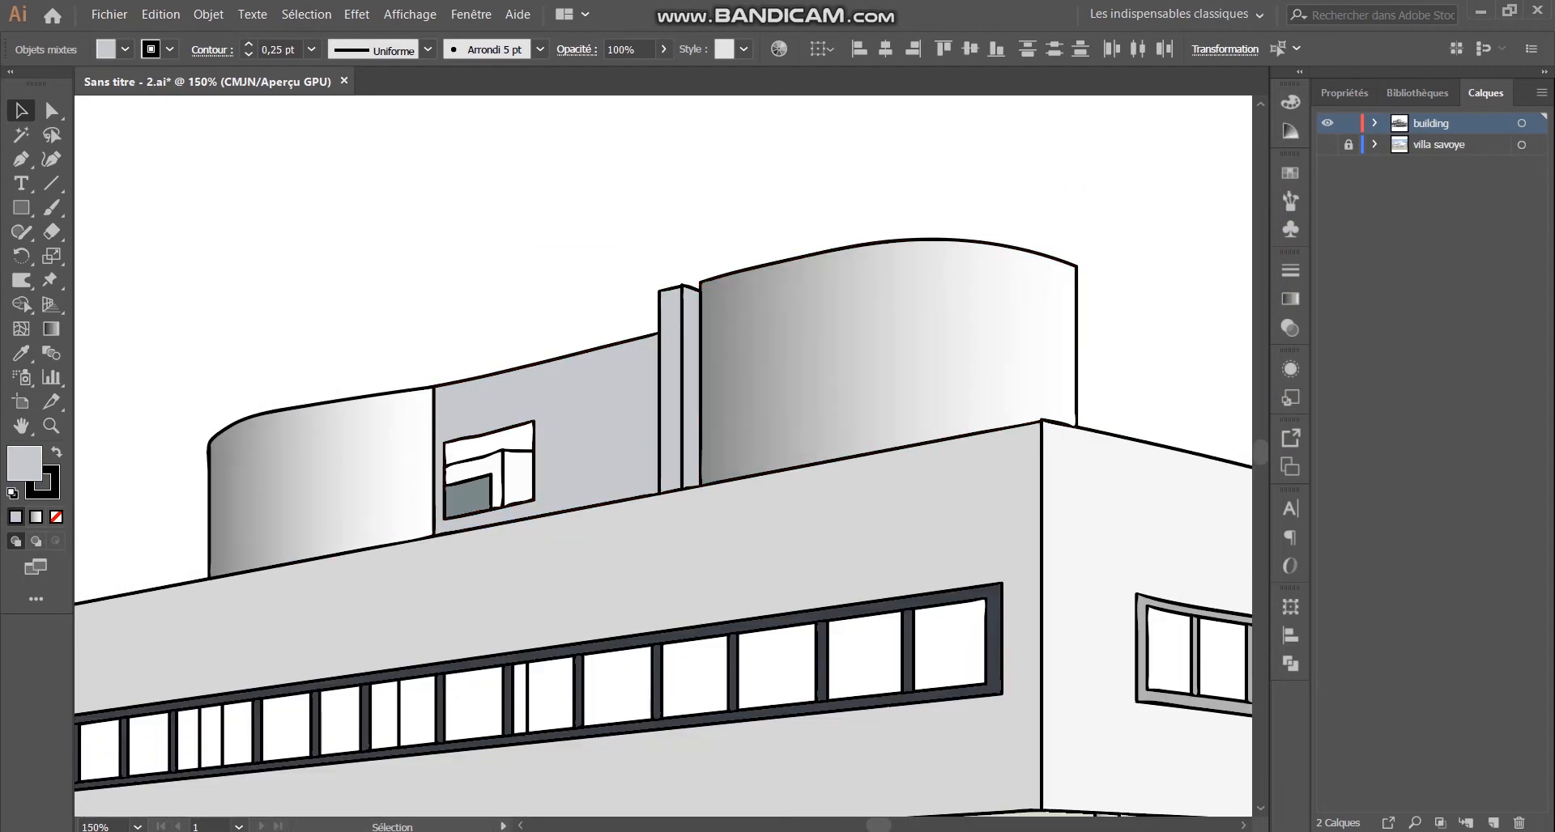
Step: Select the left facade's ground-floor columns and desaturate their fill to a neutral grey
scroll(602, 453, "down", 2)
scroll(603, 454, "down", 2)
scroll(728, 597, "down", 1)
scroll(528, 586, "up", 2)
left_click(586, 558)
left_click(361, 559, "shift")
left_click(175, 559, "shift")
double_click(25, 463)
left_click_drag(1009, 307, 989, 307)
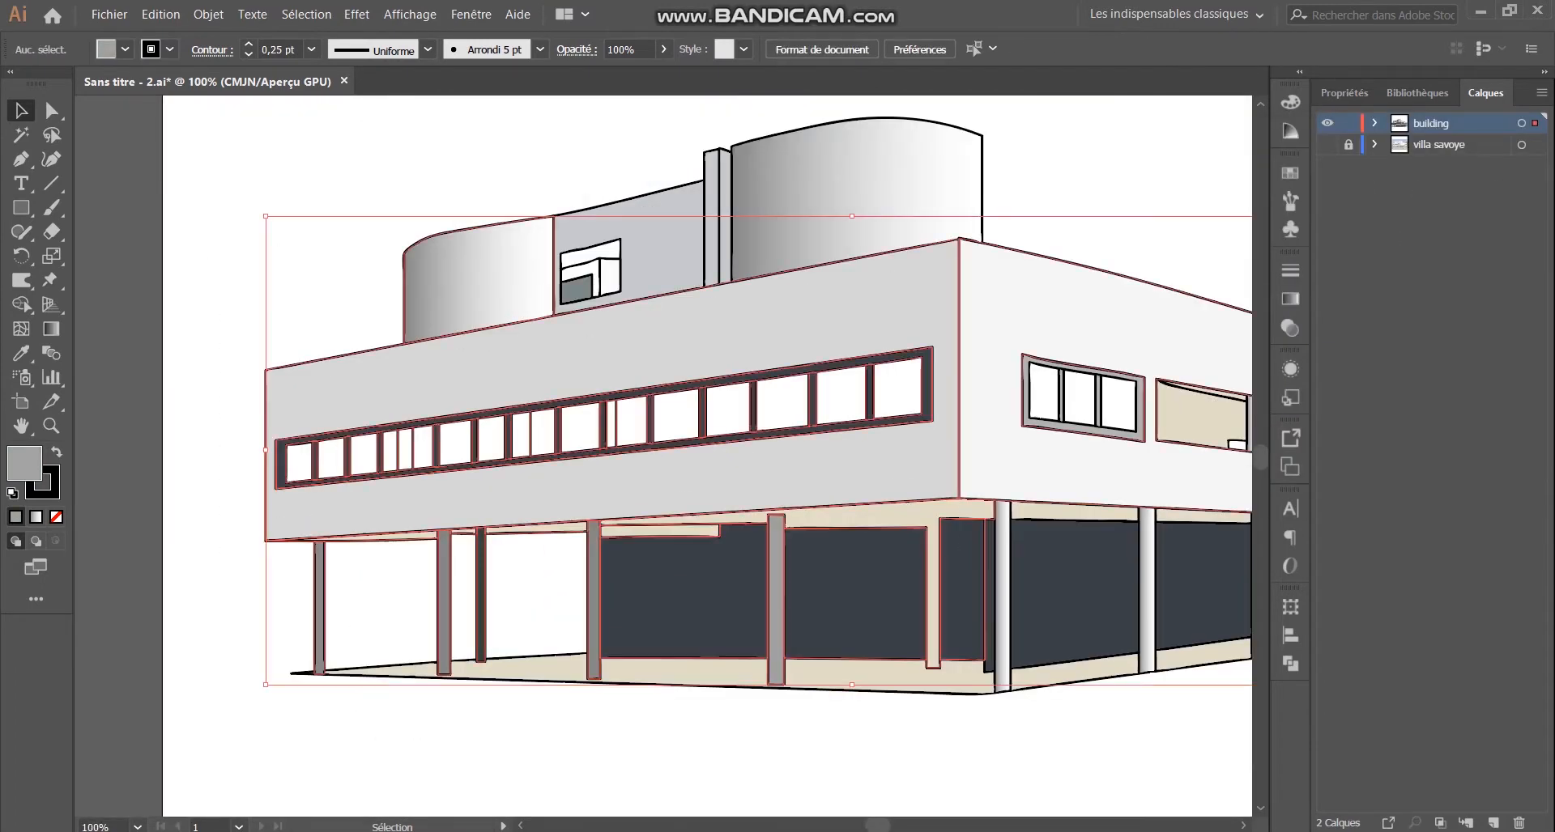
Step: Select the left facade's strip window frame and desaturate its fill to a neutral dark grey
left_click(431, 422)
double_click(25, 464)
left_click_drag(1035, 374, 987, 366)
left_click(1461, 195)
Step: Select the strip window's mullions and match their fill to the window frame by sampling its dark grey
left_click(870, 392)
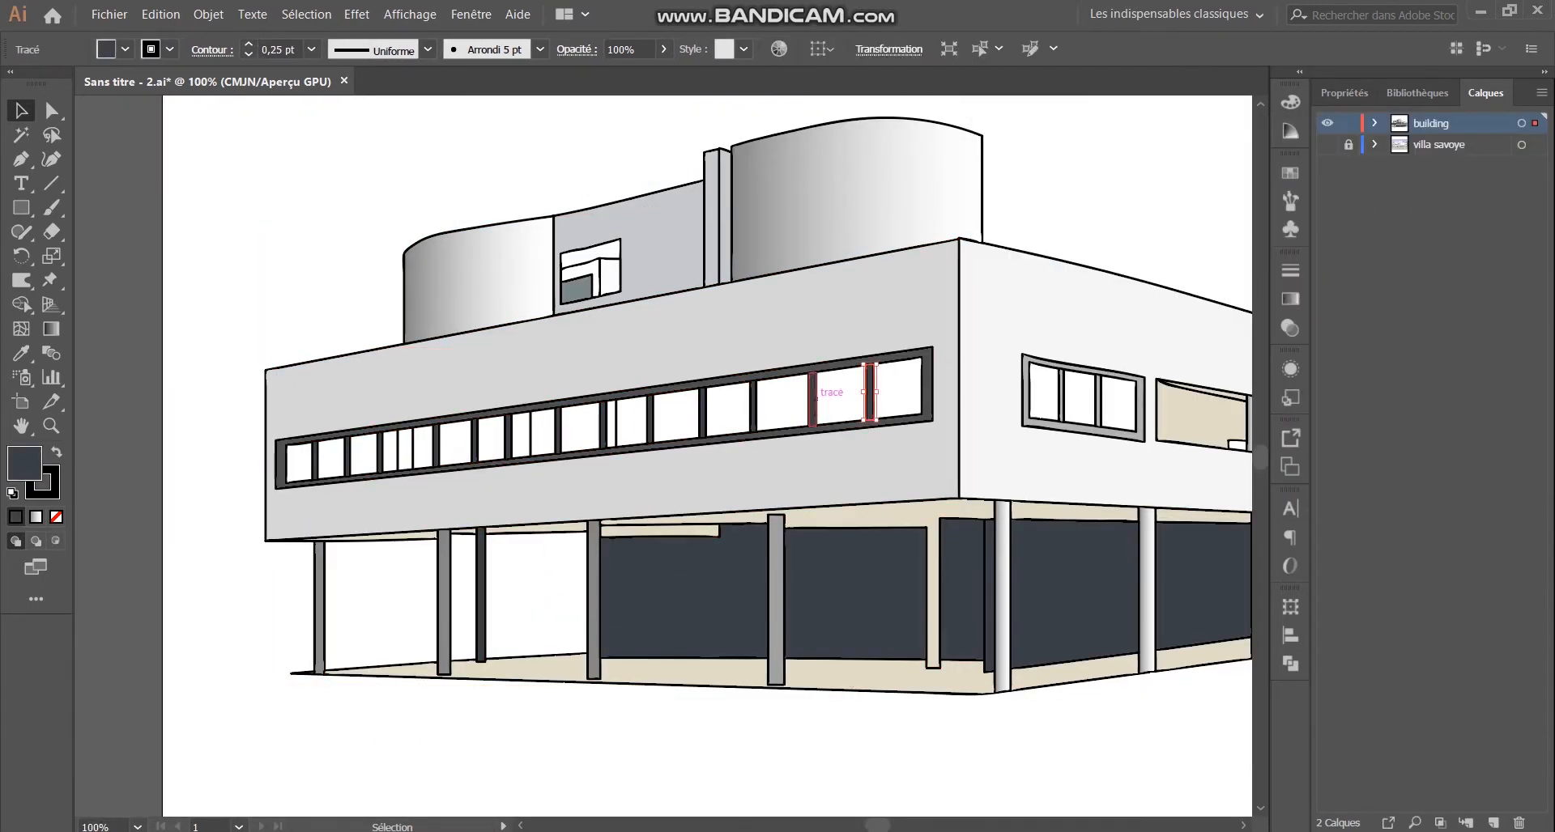
left_click(814, 399, "shift")
left_click(753, 406, "shift")
left_click(702, 414, "shift")
left_click(603, 425, "shift")
left_click(315, 462, "shift")
key("i")
left_click(281, 465)
key("v")
Step: Apply the strip window frame's dark grey to the recessed ground-floor walls and the dark rear column by sampling it
left_click(685, 591)
left_click(858, 591, "shift")
scroll(1133, 583, "right", 3)
left_click(1097, 579, "shift")
key("i")
left_click(742, 389)
key("v")
left_click(296, 559)
key("i")
left_click(315, 463)
key("v")
Step: Recolour the small panel inside the rooftop wall opening to a neutral grey
scroll(648, 527, "up", 1)
left_click(393, 328)
double_click(24, 463)
left_click(1461, 195)
Step: Show and unlock the villa savoye layer, set its photo's opacity to 100%, relock it, and make the building layer active
left_click(1328, 144)
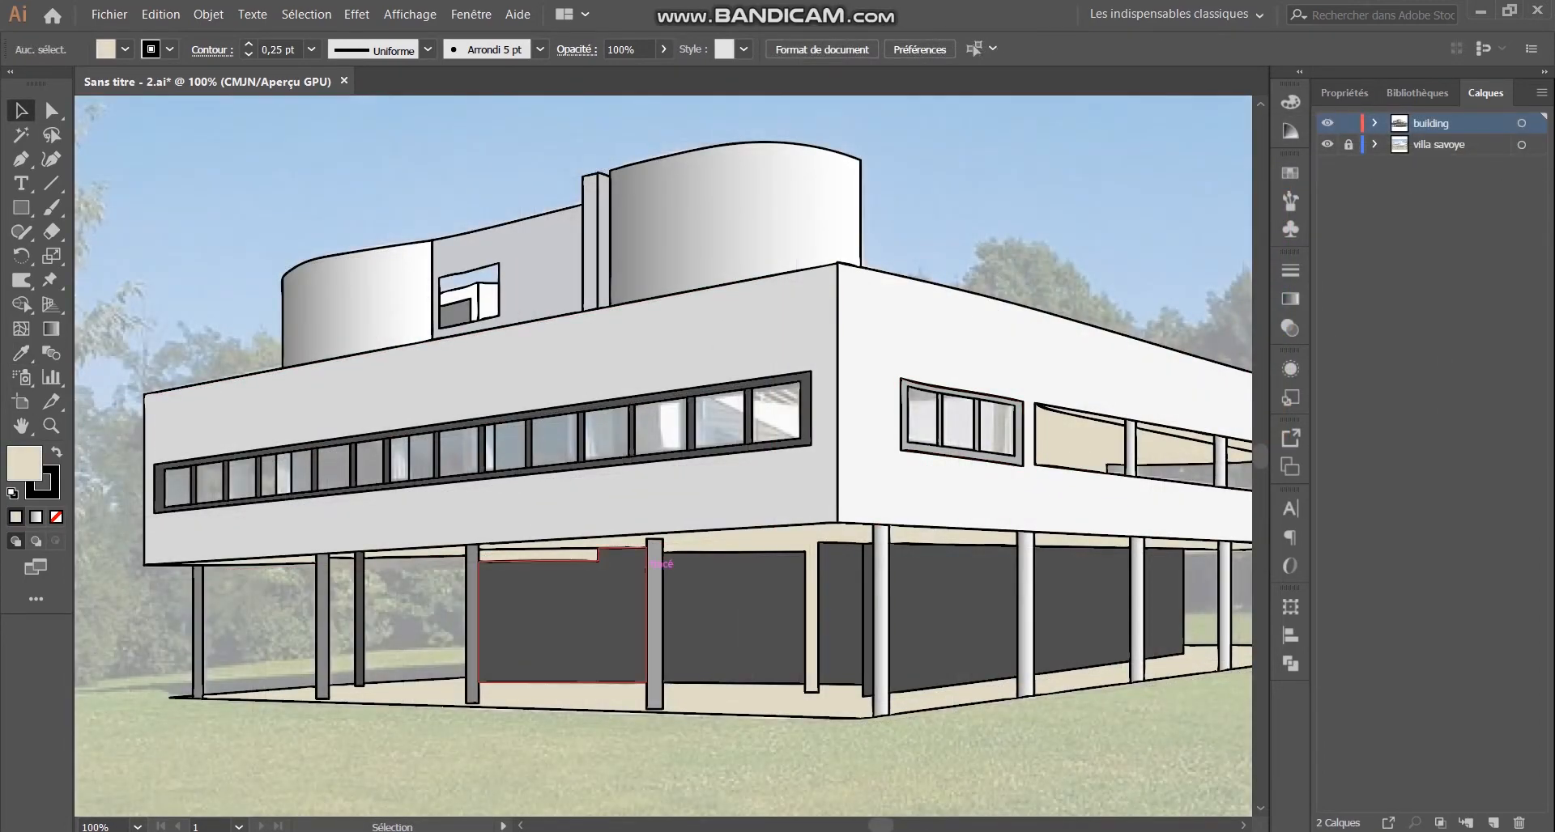
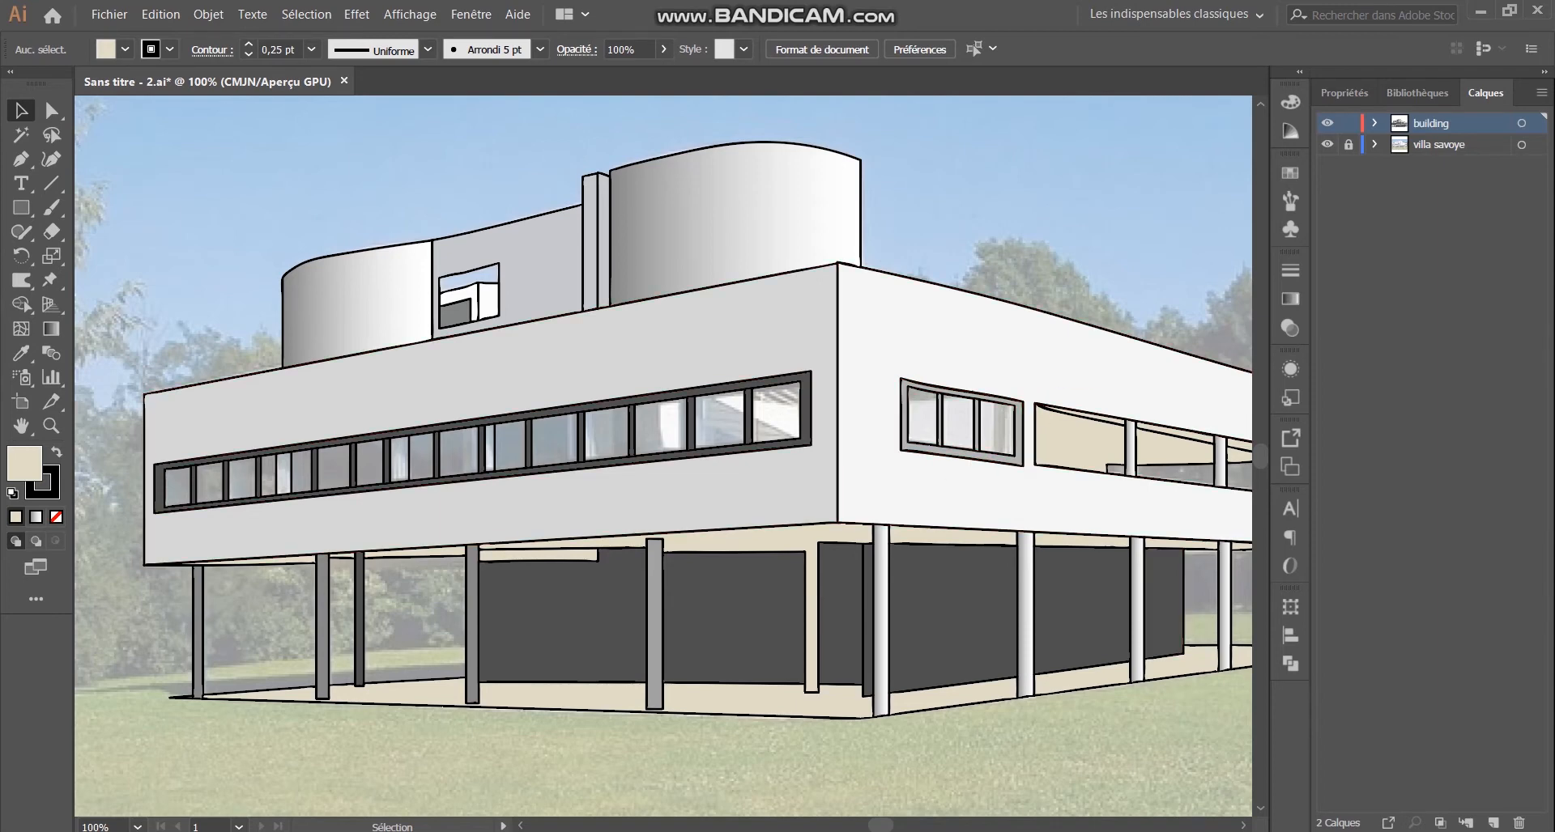
left_click(1348, 144)
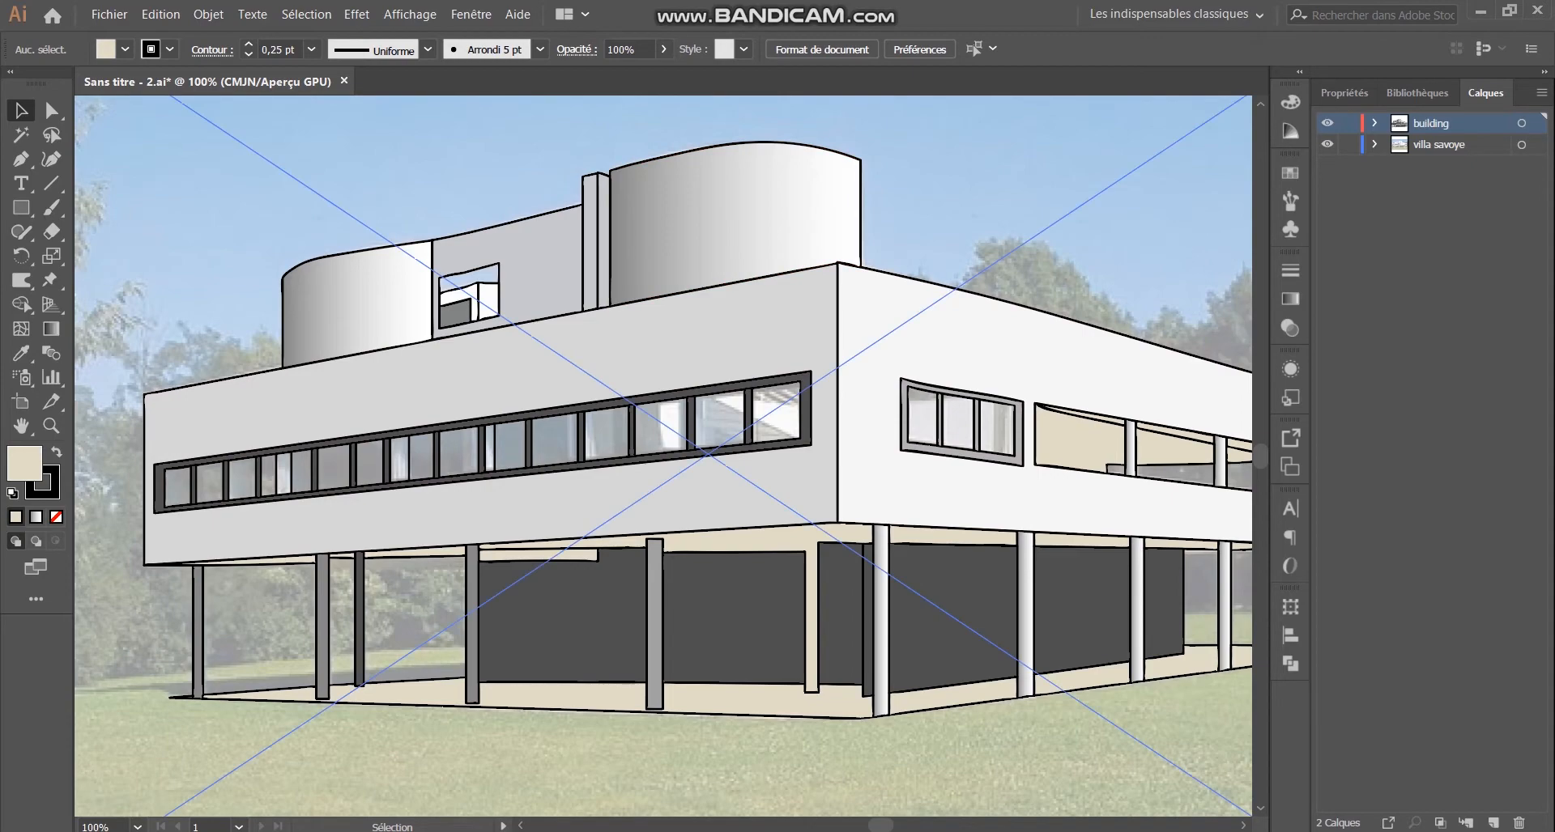
left_click(1166, 195)
left_click(1290, 271)
left_click(1181, 261)
left_click_drag(1241, 316, 1251, 317)
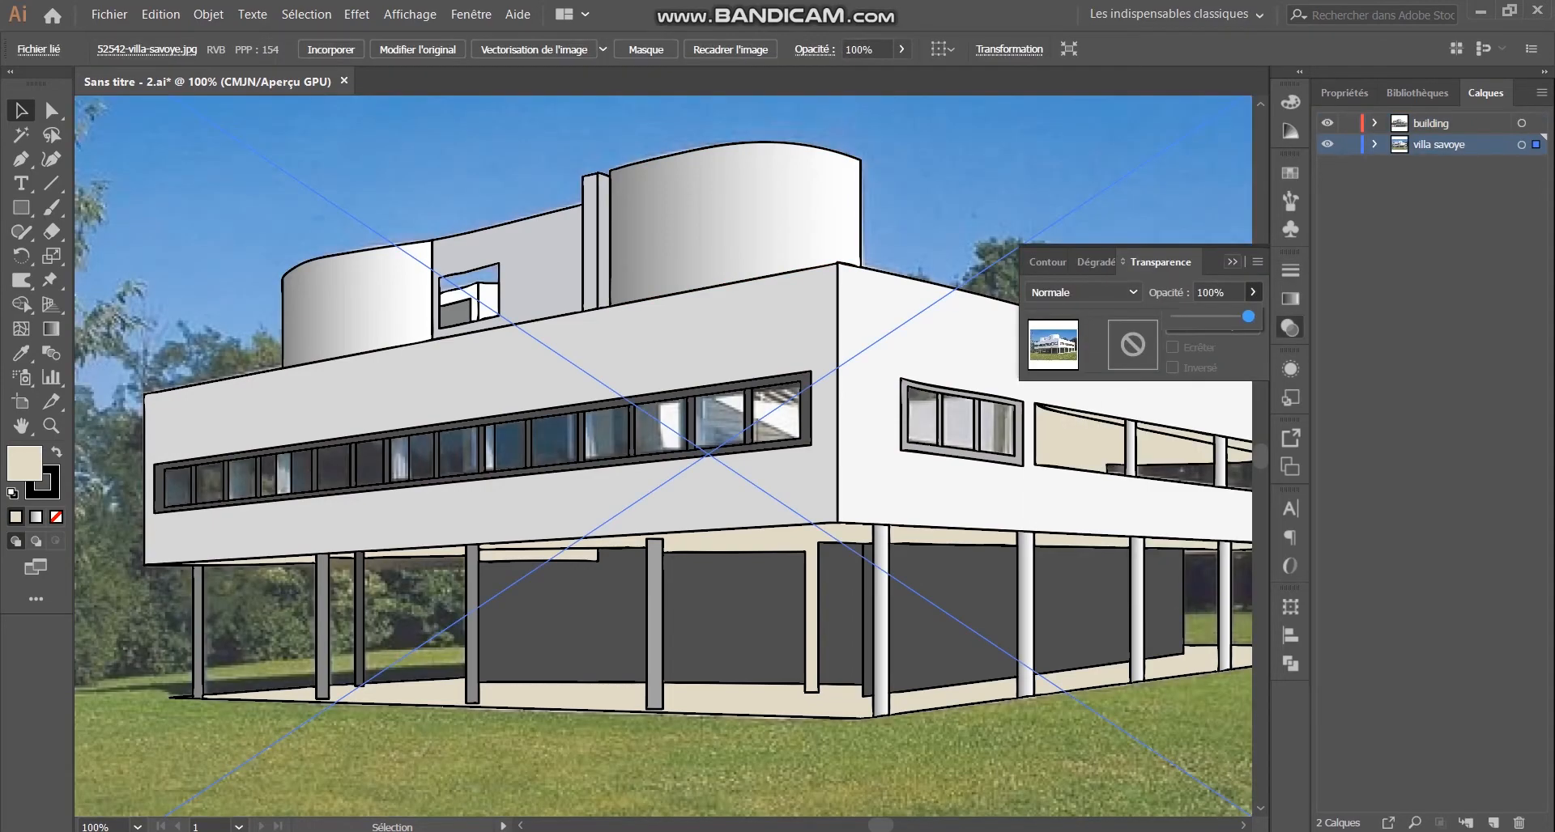
left_click(1231, 263)
left_click(1348, 145)
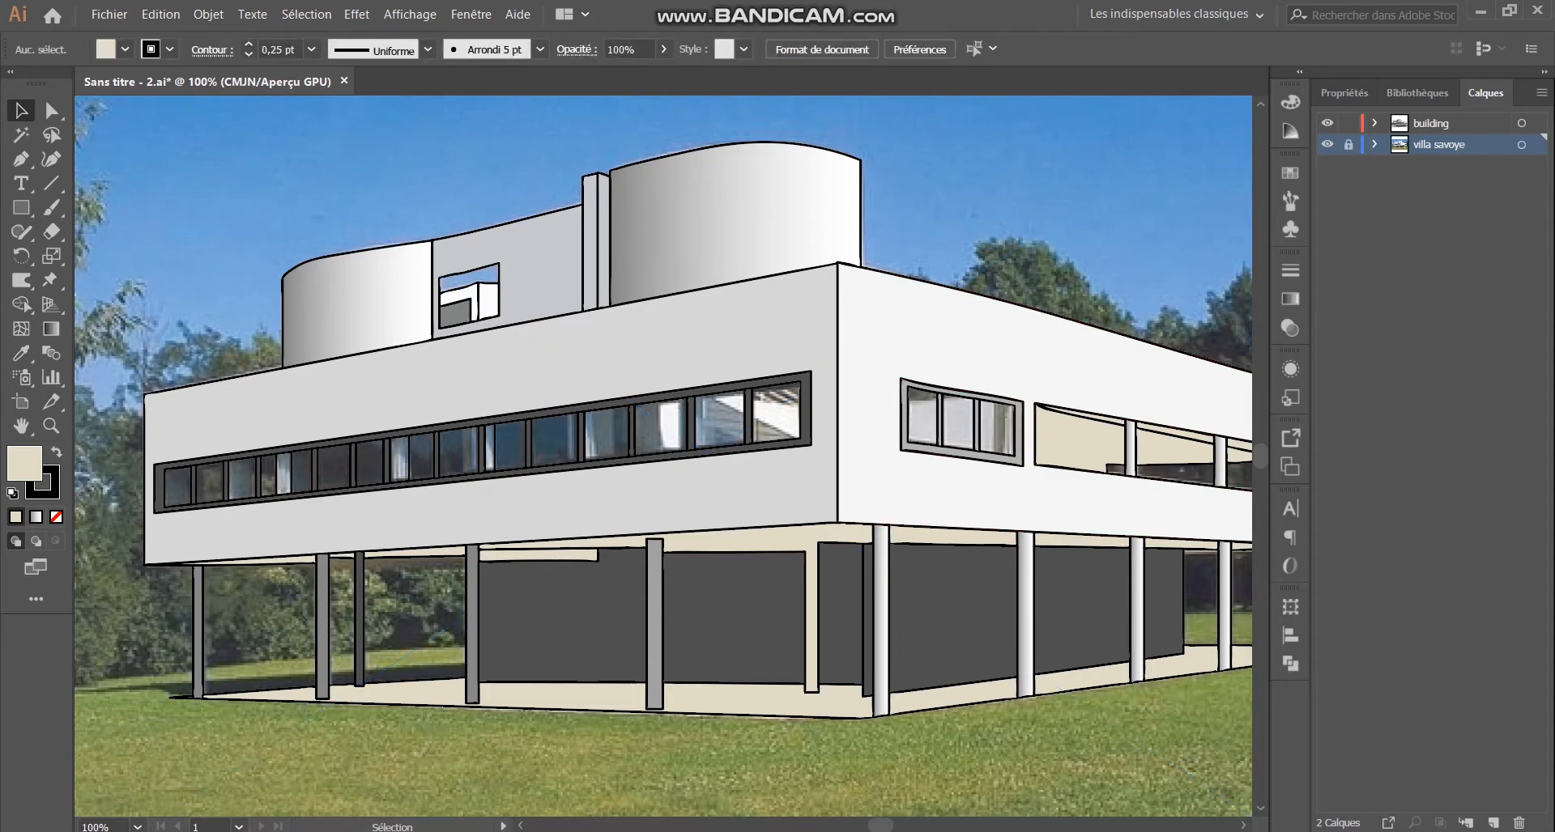
left_click(1175, 449)
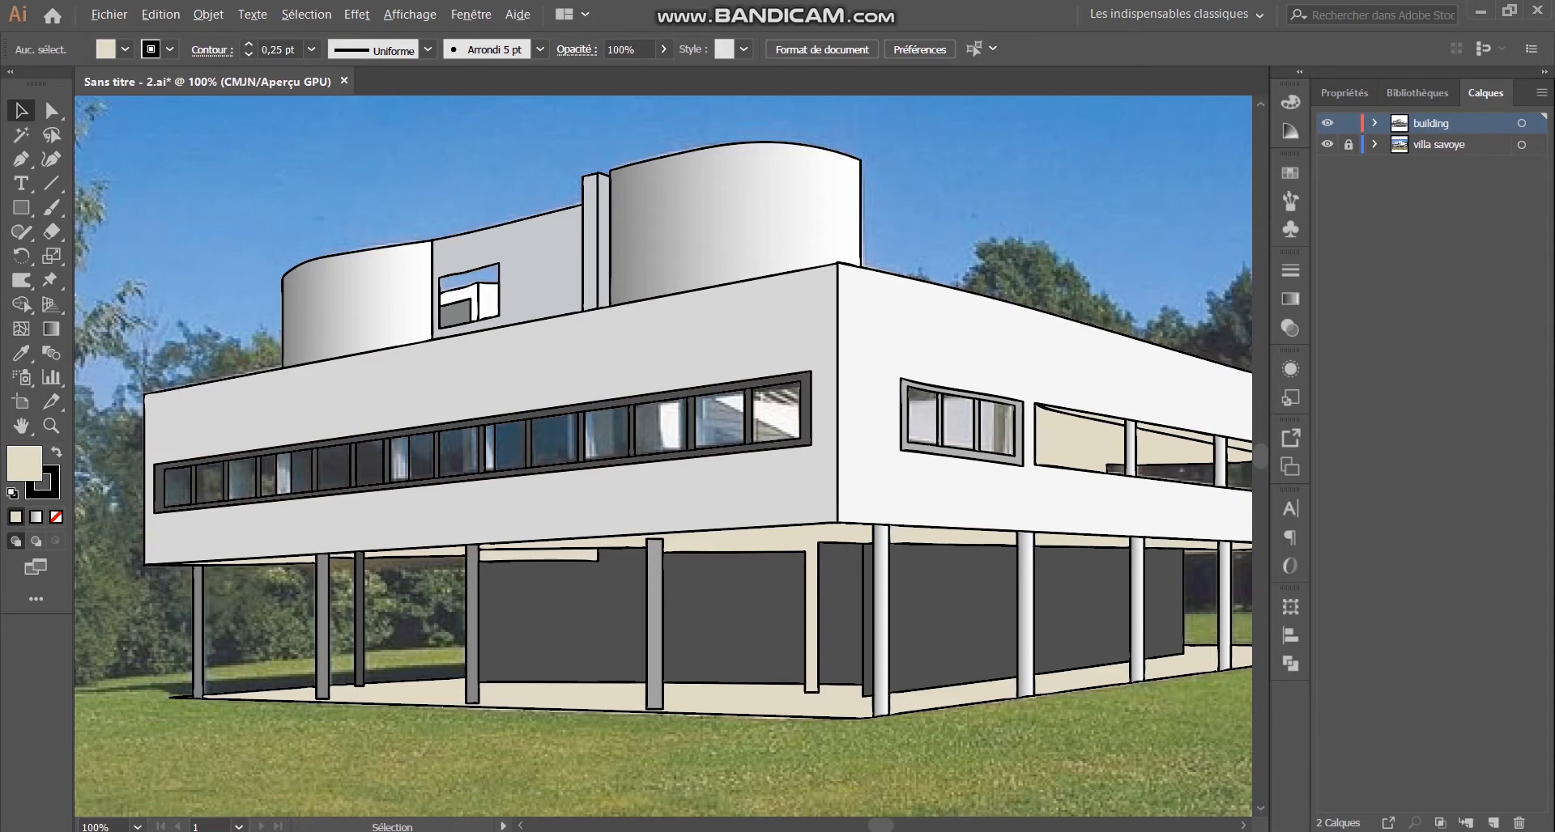
Step: Sample a dark grey-green fill colour from the photo's glazing near the far end of the left facade's strip window
scroll(216, 467, "up", 3)
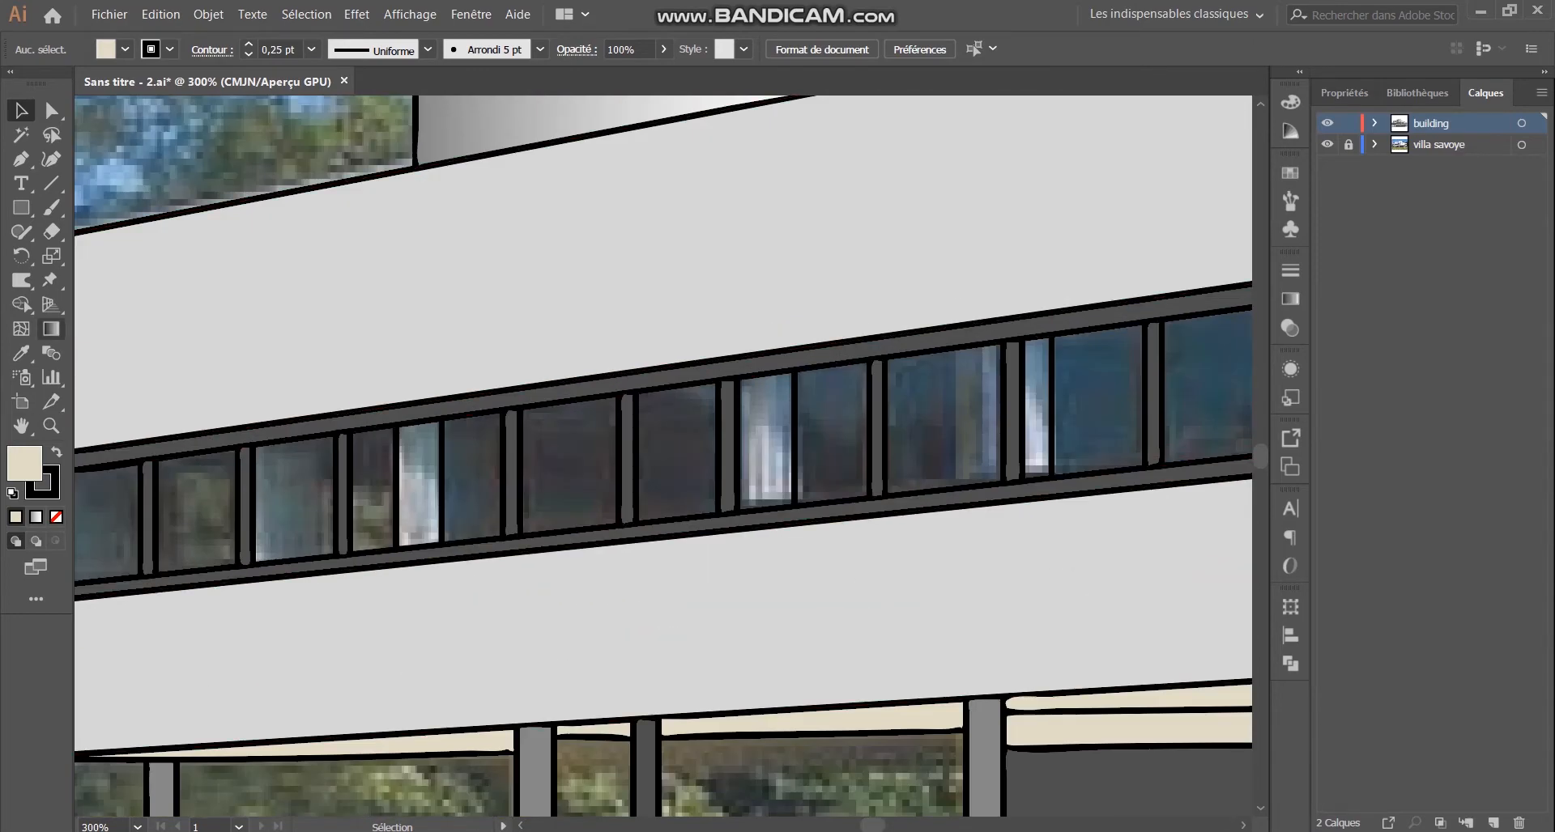
left_click(21, 354)
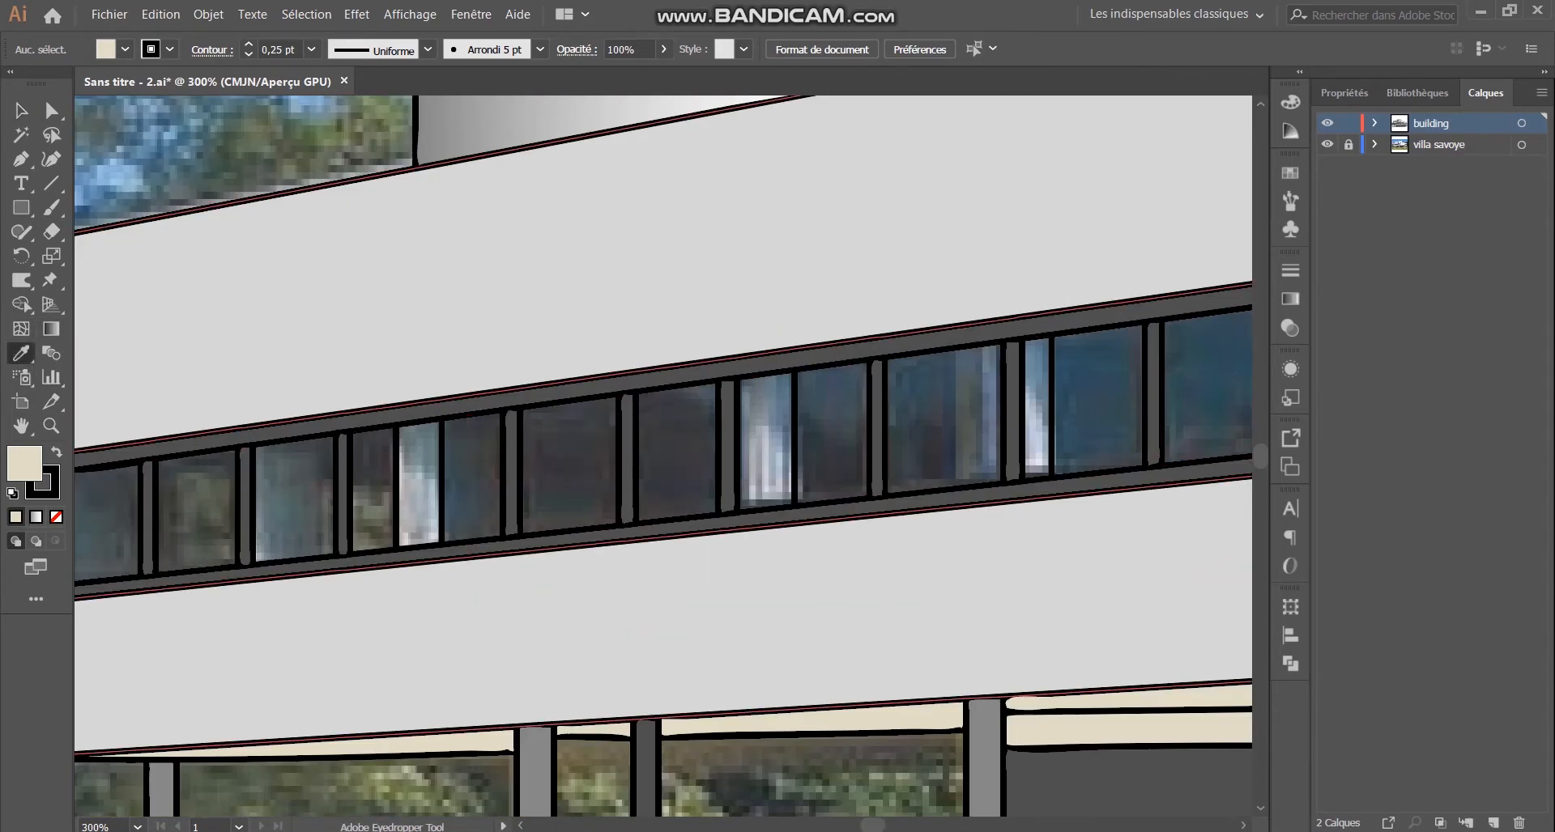
scroll(495, 522, "down", 1)
scroll(316, 496, "up", 3)
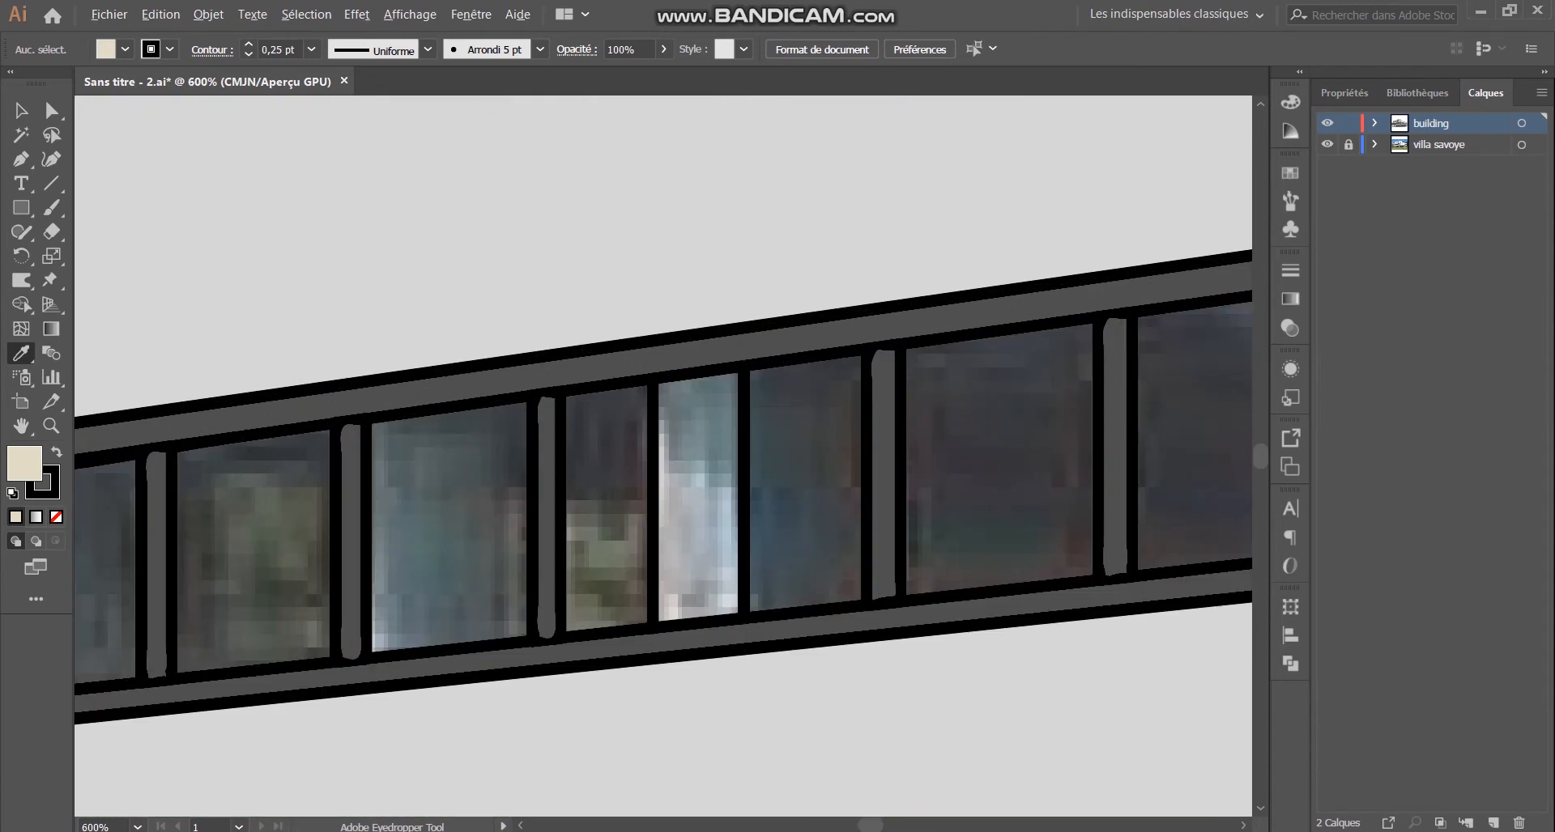
scroll(449, 521, "down", 1)
left_click(450, 521)
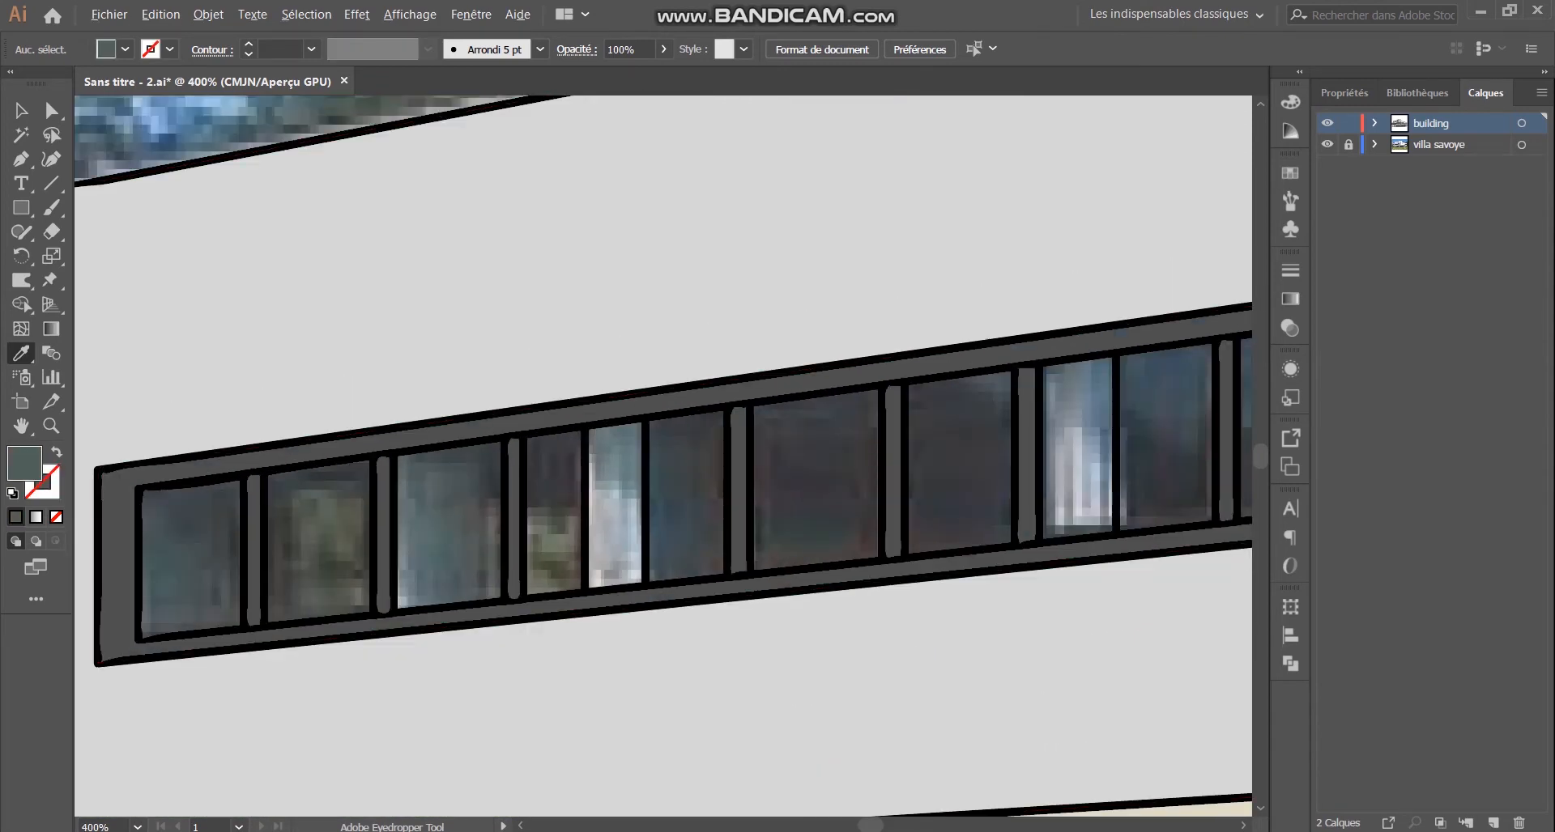
Step: Draw a closed four-sided shape with the Pen tool over the strip window's third pane from the far end
scroll(472, 551, "up", 1)
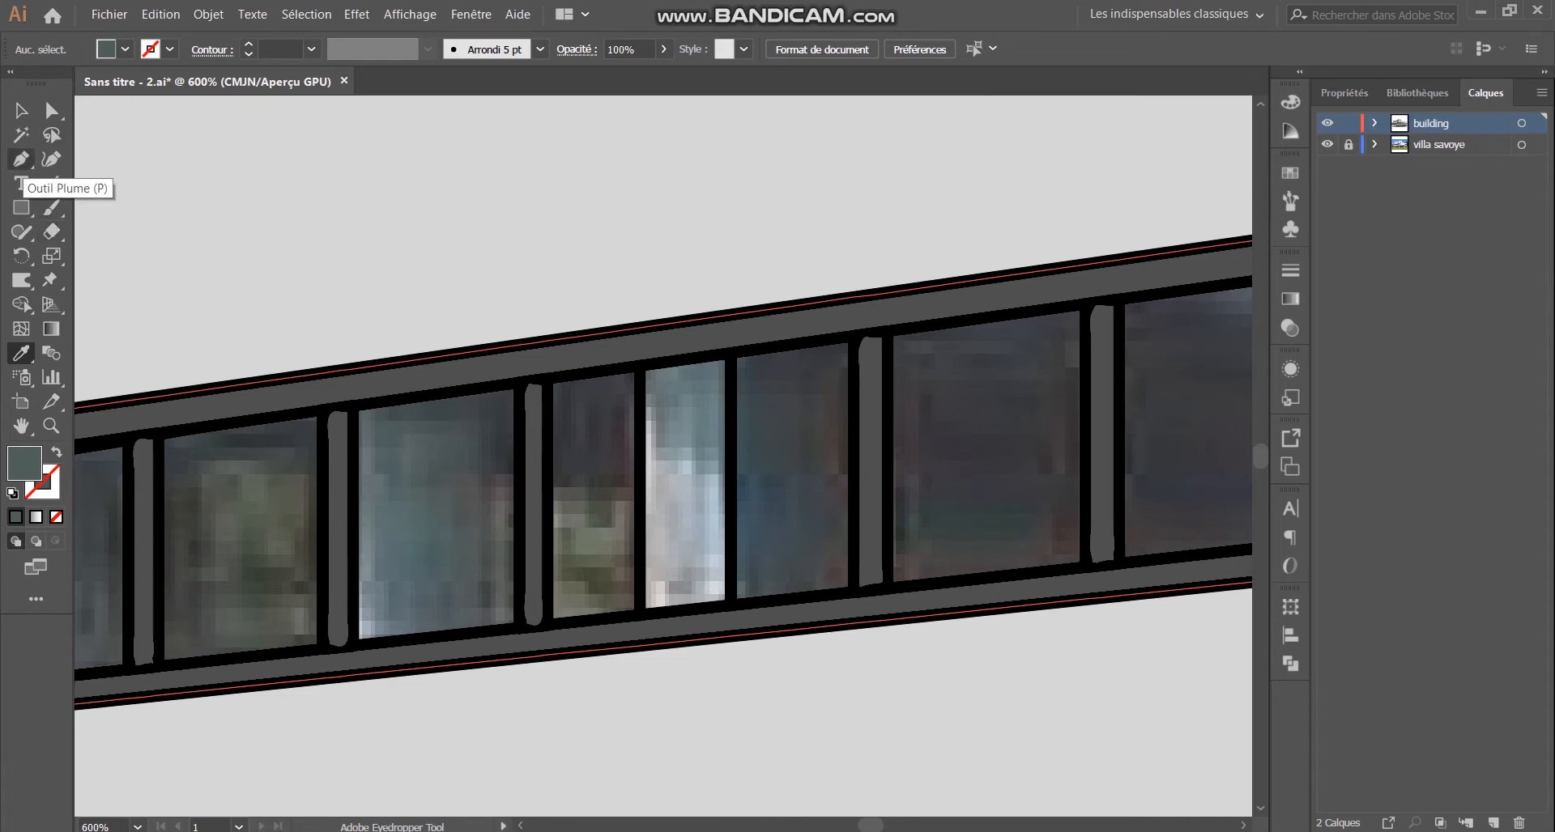
left_click(20, 160)
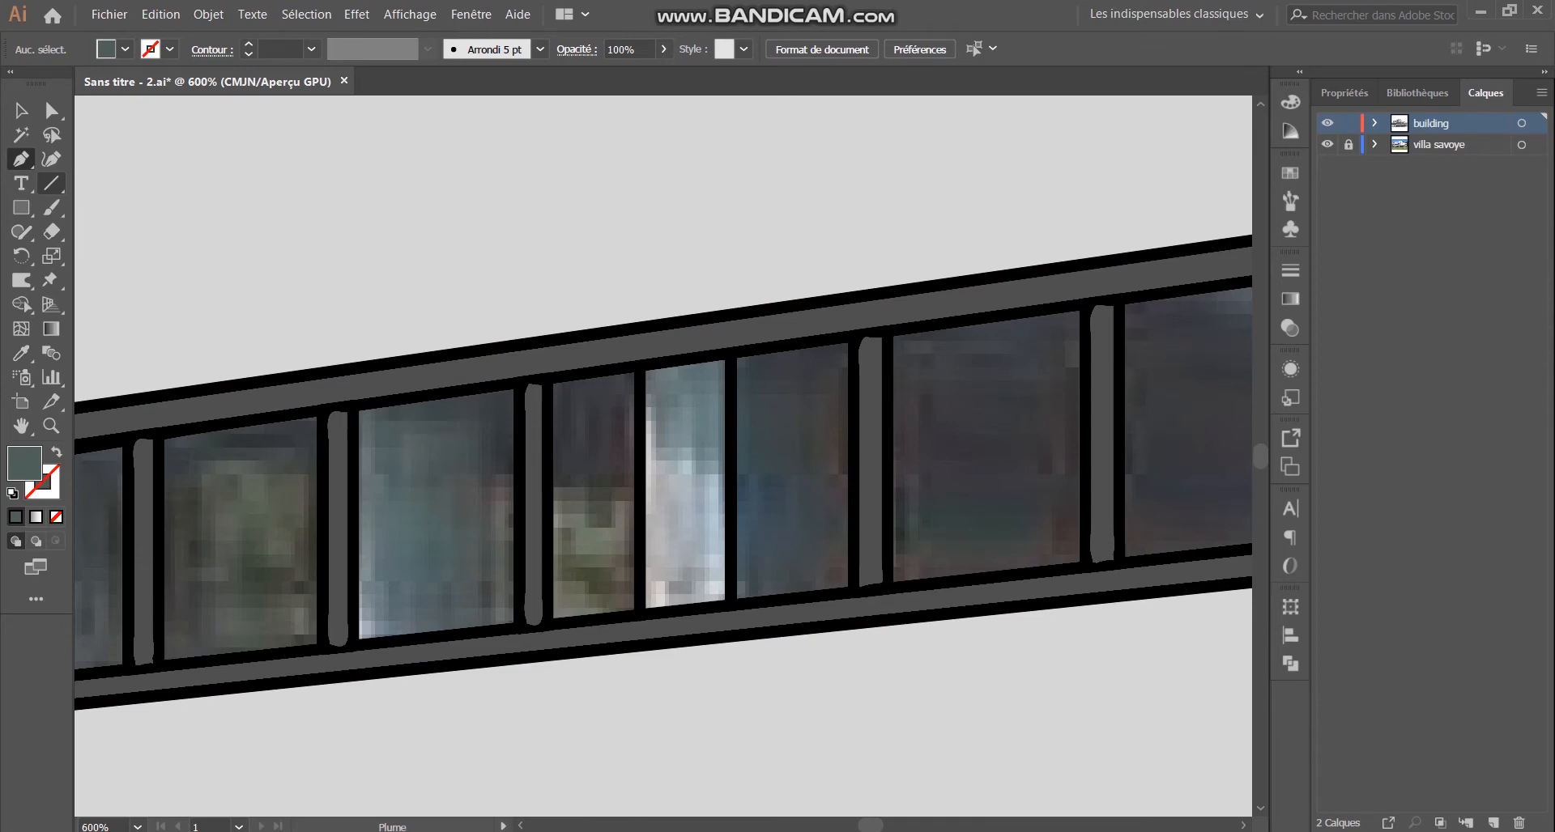
left_click(375, 433)
left_click(1102, 433)
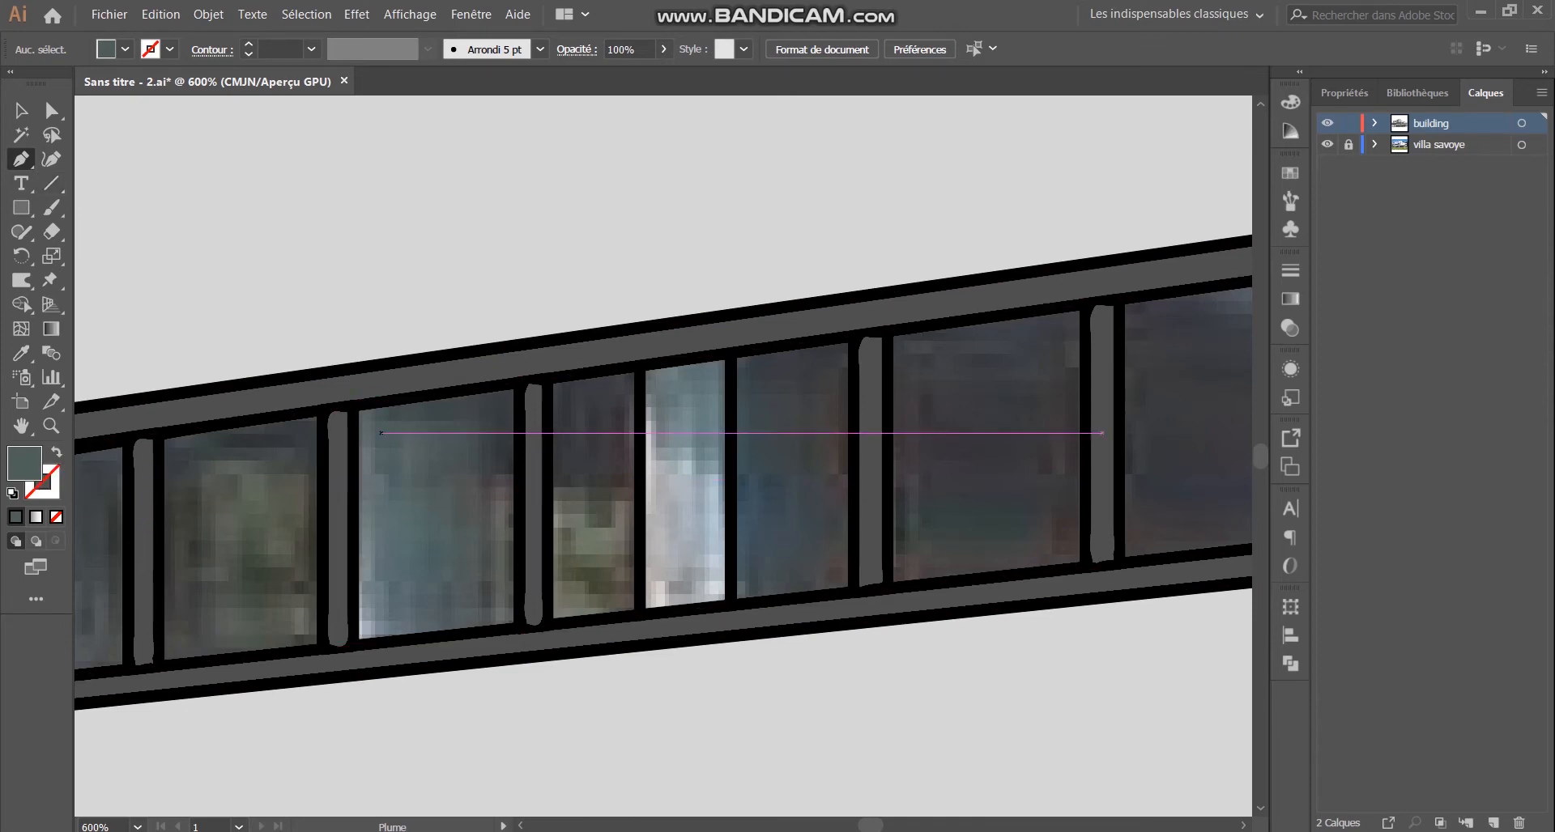
left_click(353, 411)
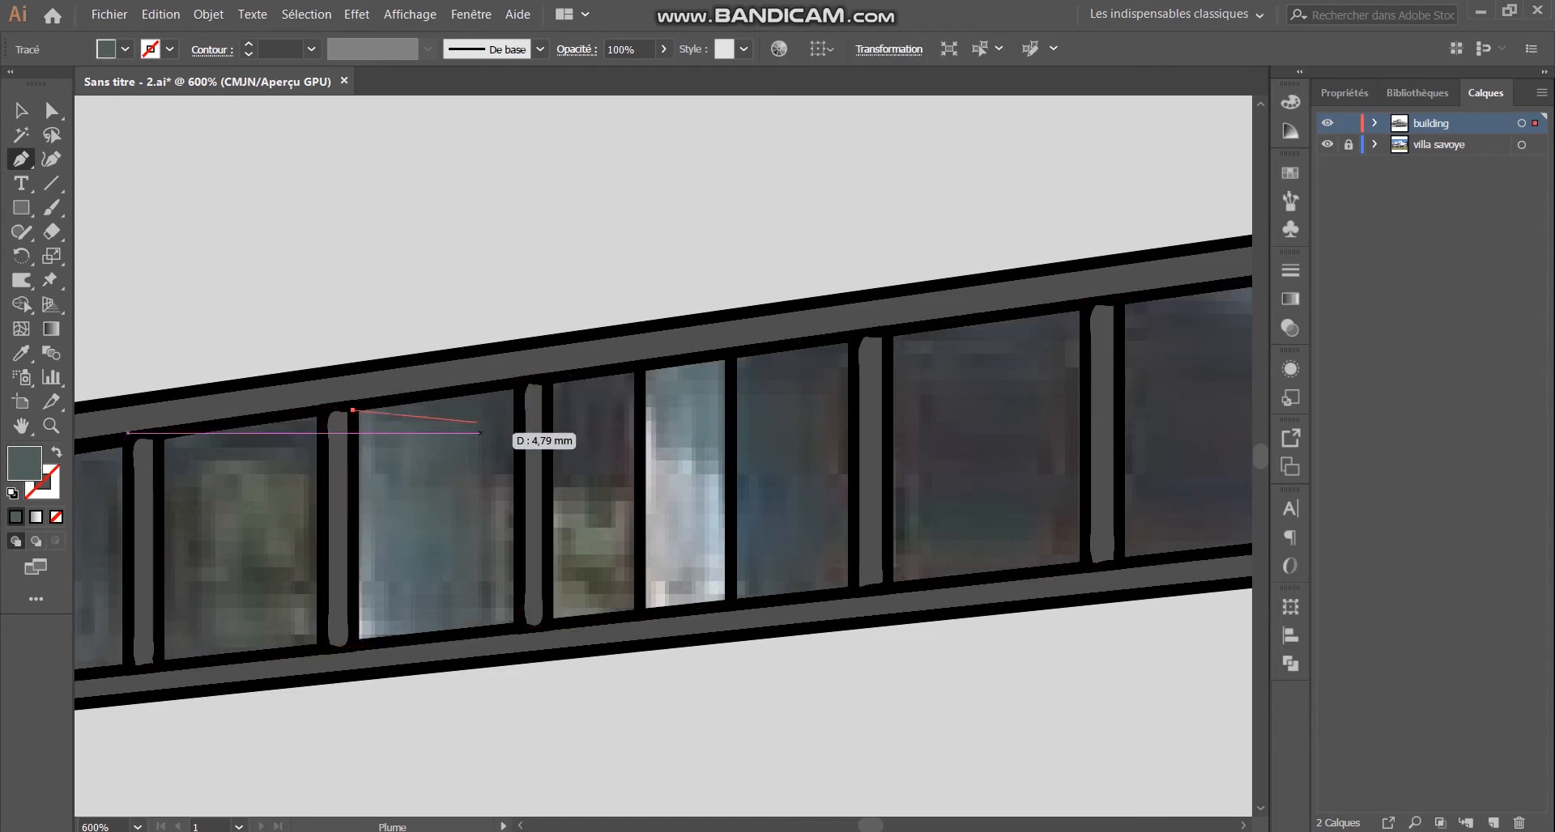
left_click(520, 383)
left_click(518, 623)
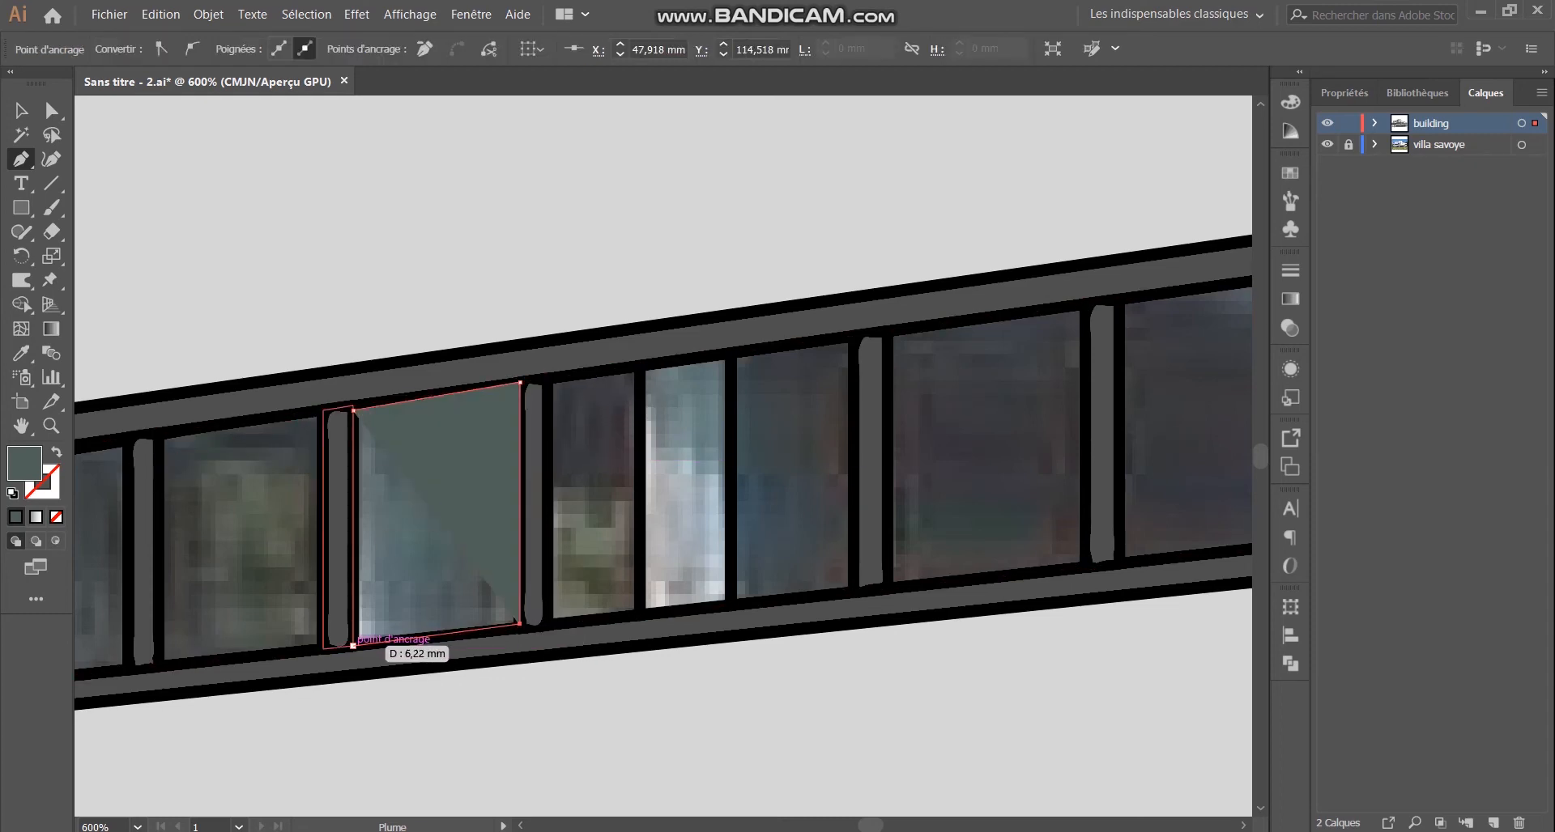
left_click(353, 645)
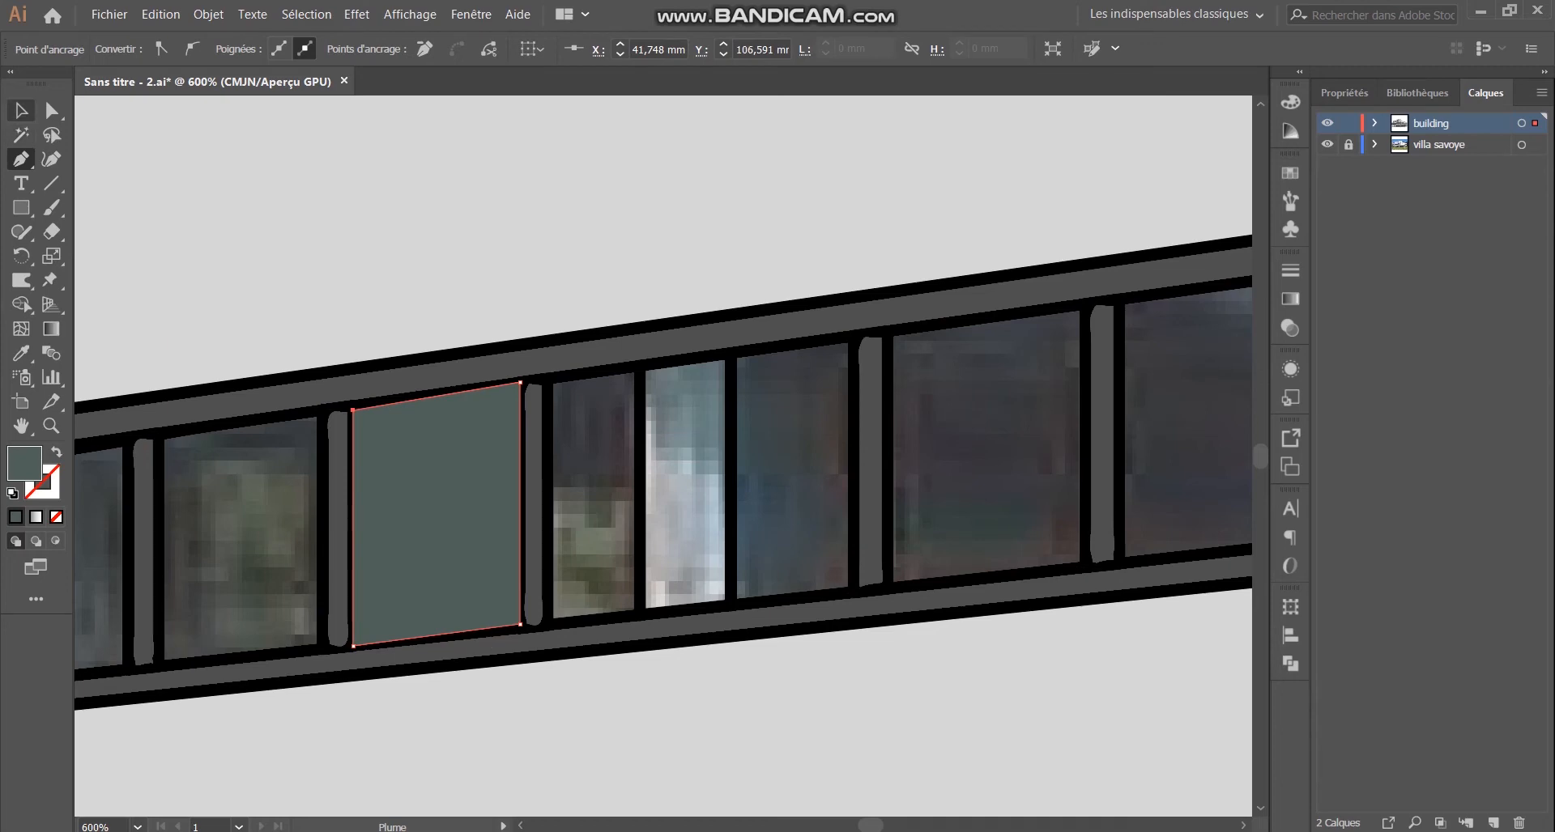
Step: Change the fill of the strip window's third pane from the far end to the neutral grey 5A5B5B
key("v")
double_click(24, 463)
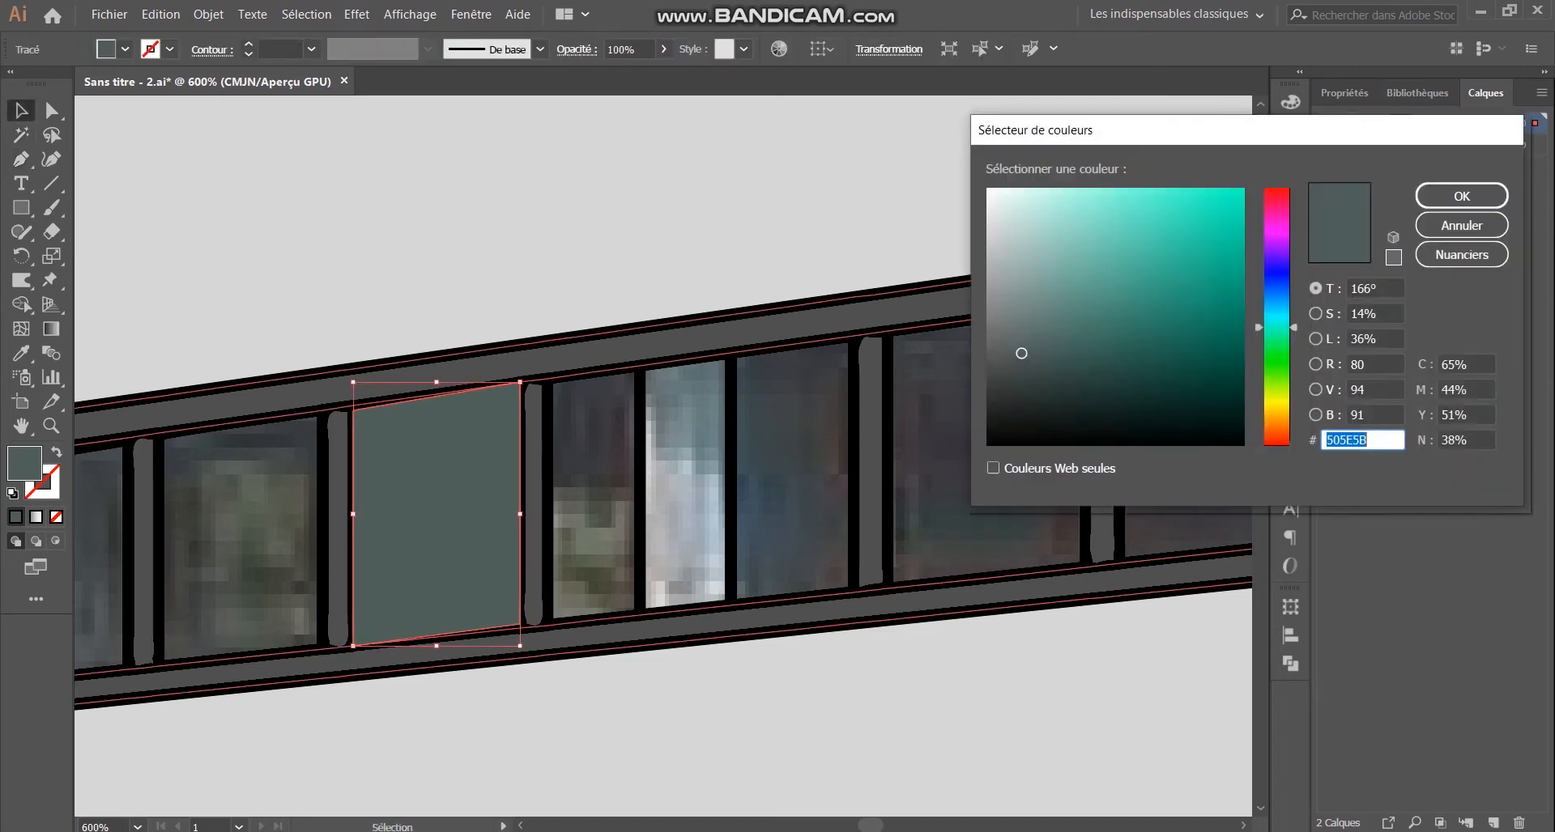
left_click_drag(1012, 360, 988, 353)
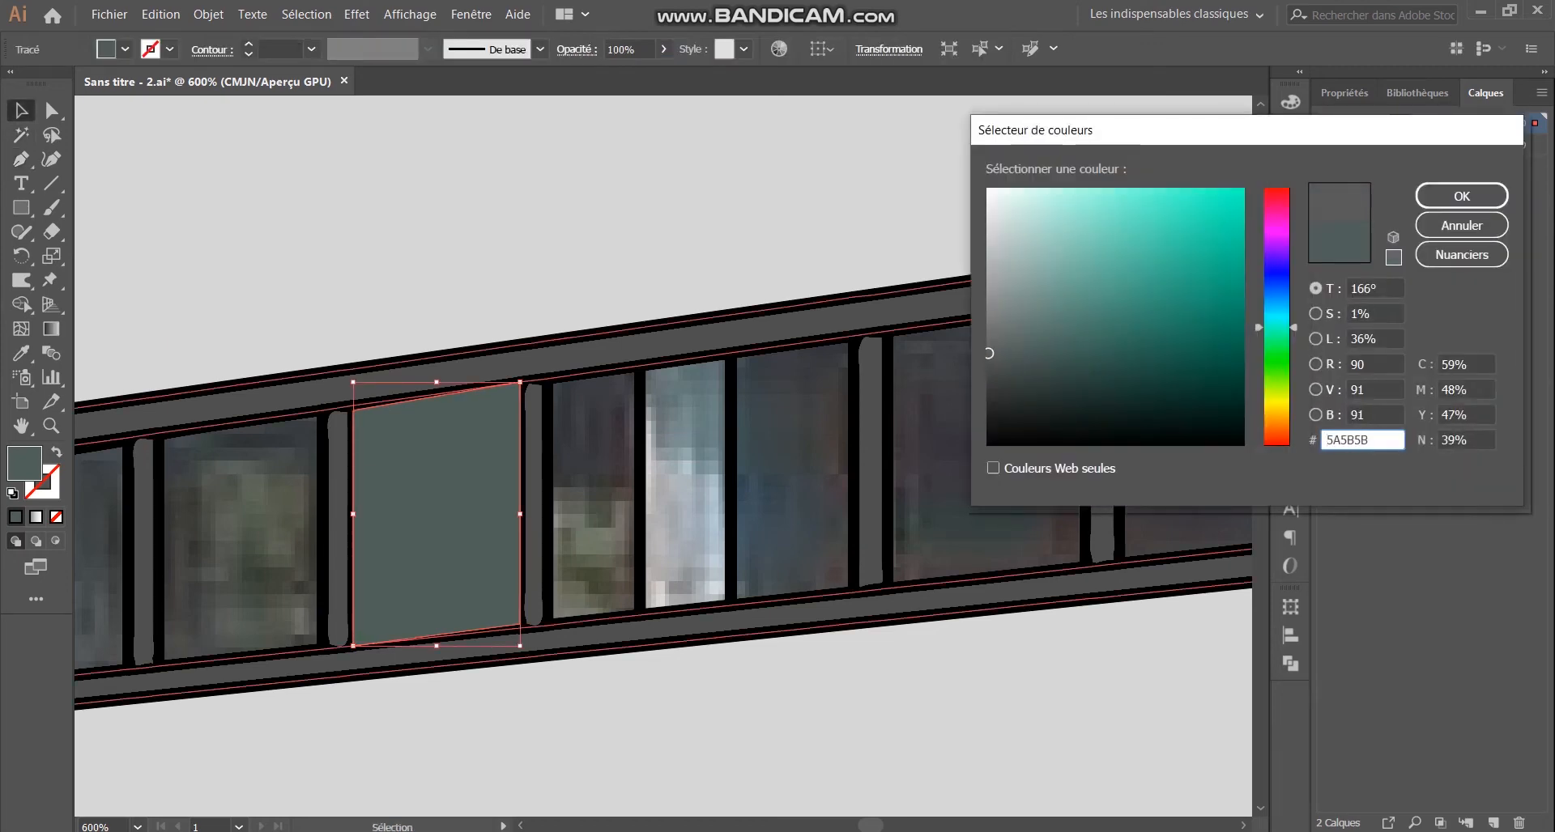
left_click(1461, 196)
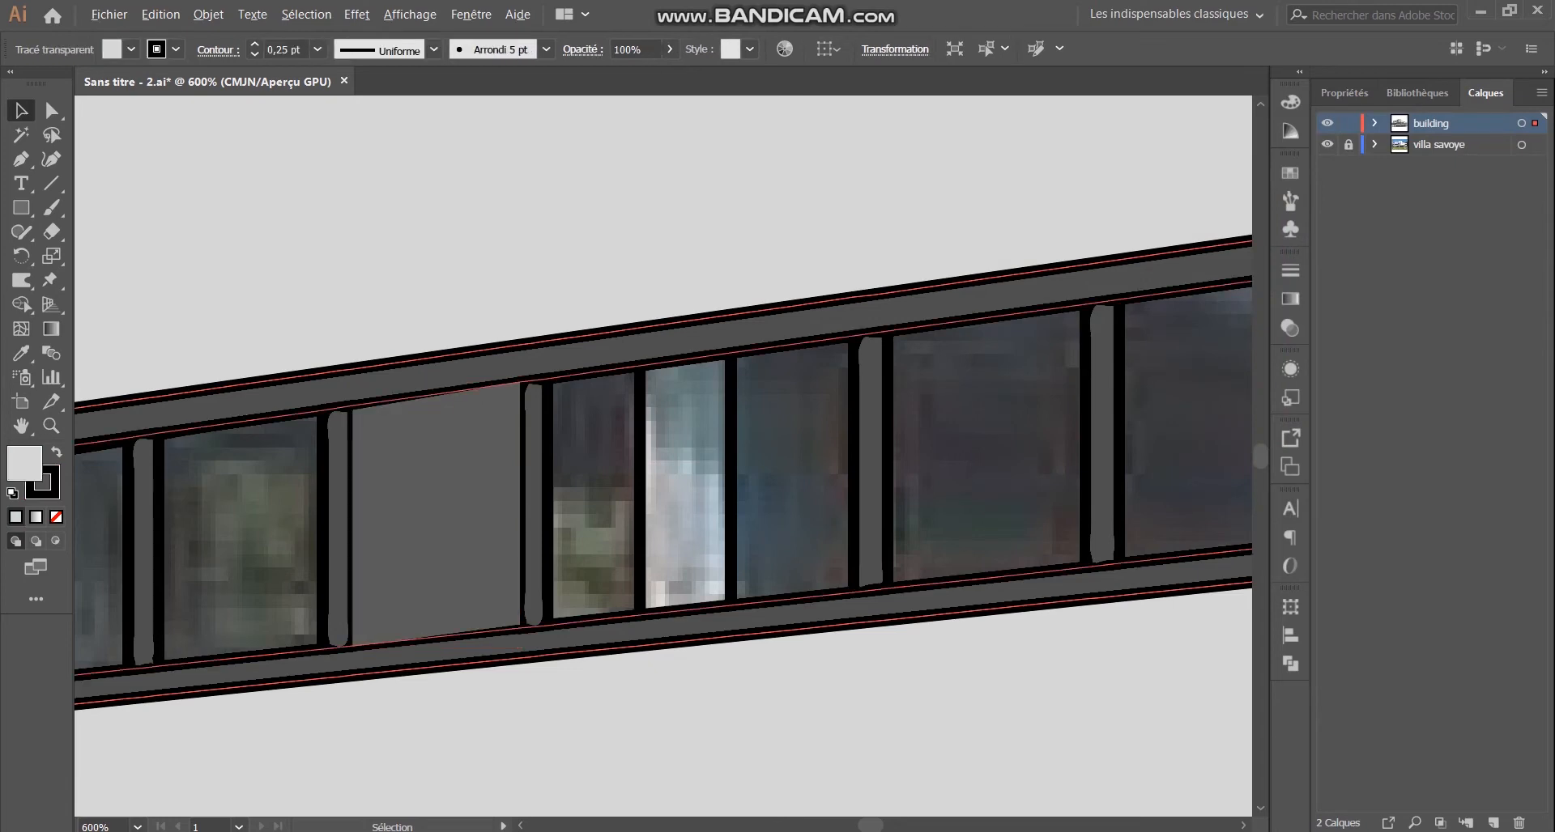
scroll(583, 614, "down", 3)
scroll(846, 607, "up", 2)
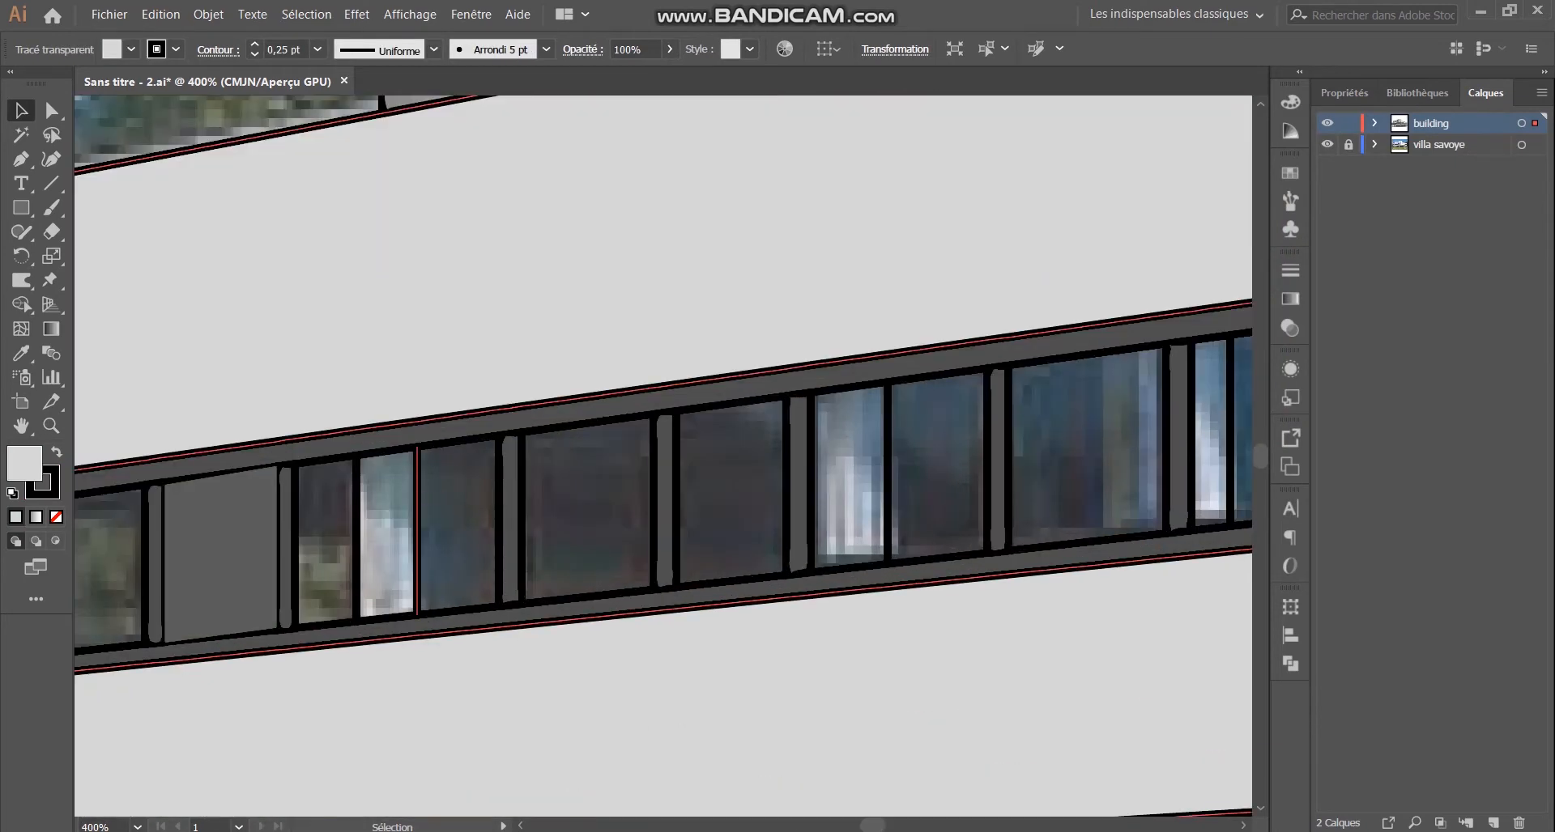
scroll(373, 516, "up", 1)
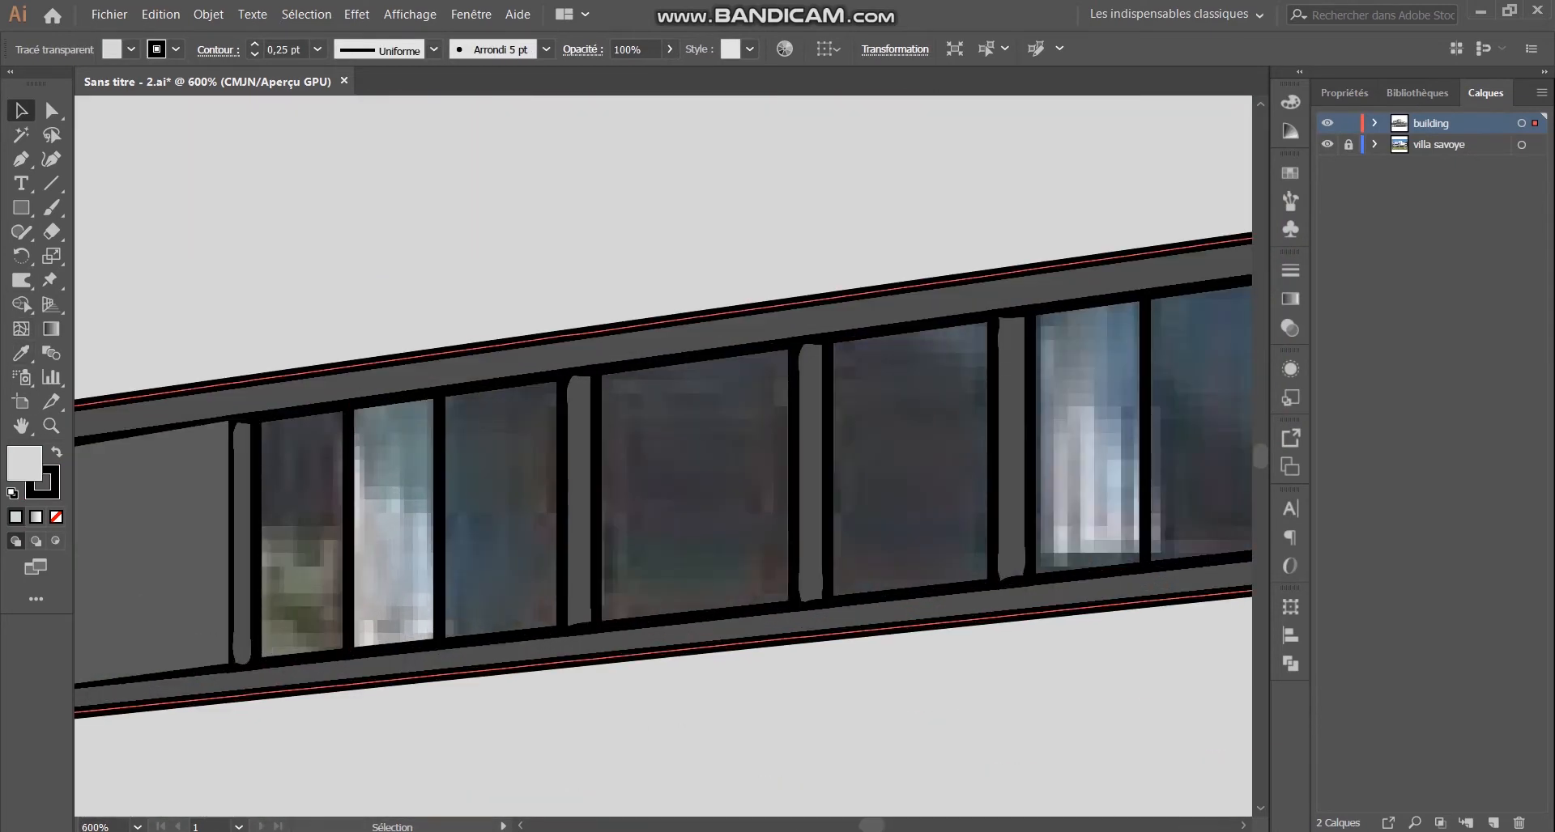
left_click(21, 354)
left_click(388, 534)
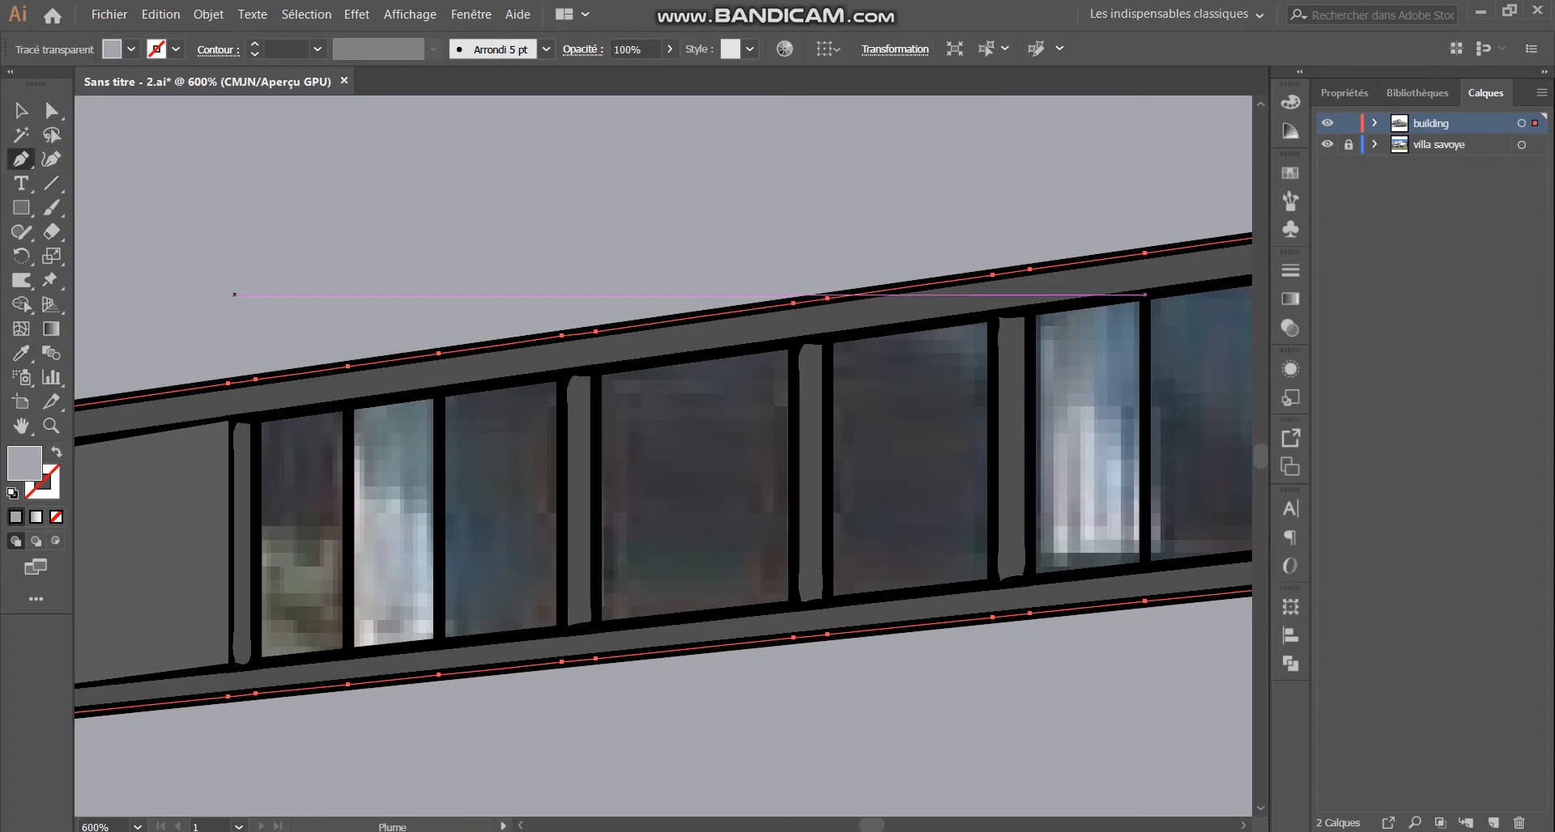
left_click(348, 403)
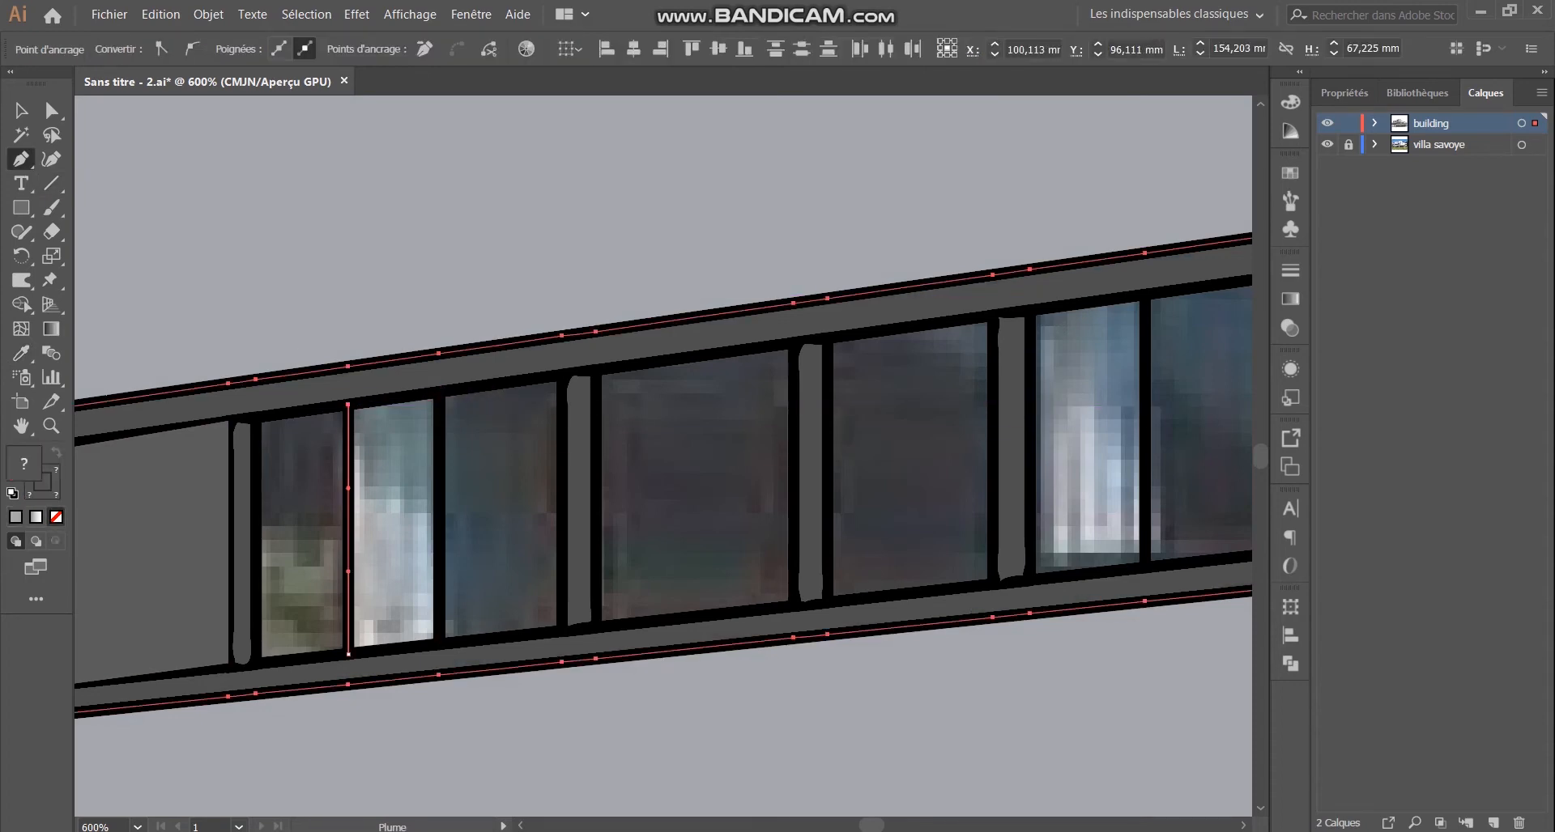
key("v")
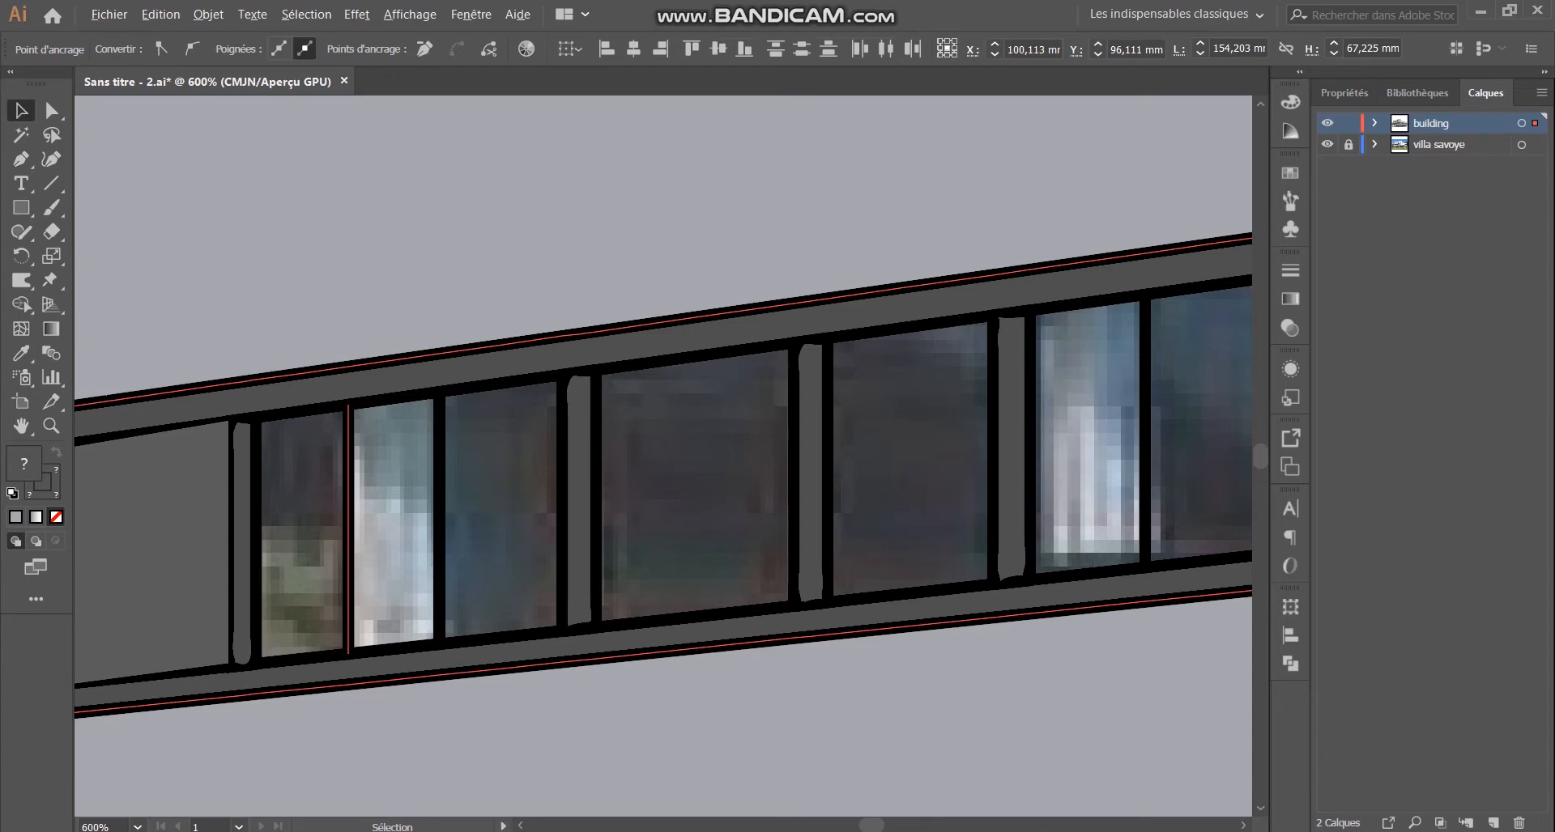
scroll(378, 518, "down", 2)
scroll(389, 559, "up", 2)
scroll(385, 566, "down", 2)
left_click(377, 541)
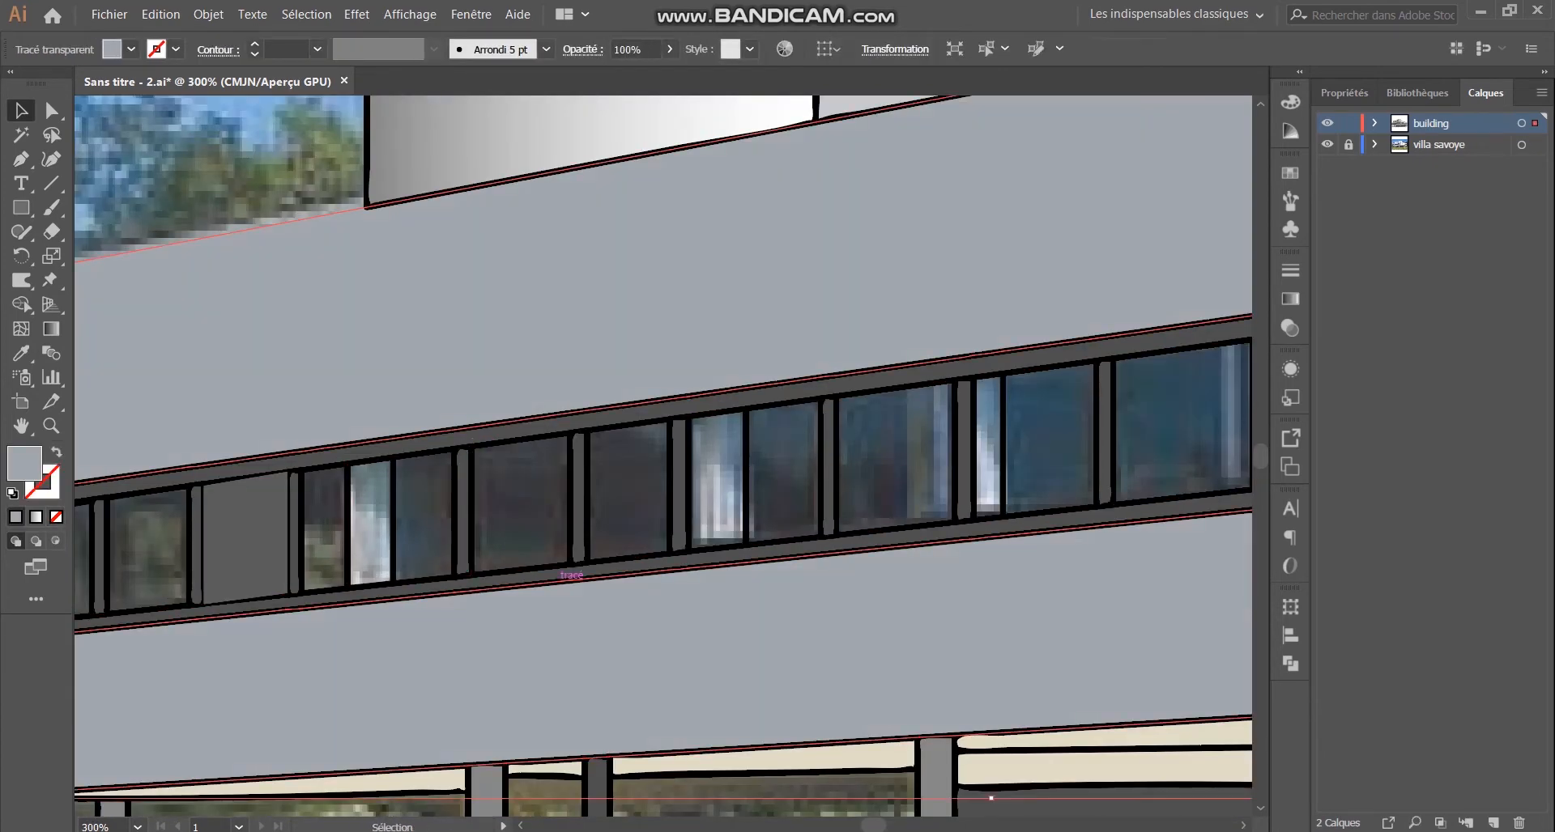
key("ctrl+z")
Step: Select the strip window's linework and fill its fifth pane from the far end with light grey using Shape Builder
key("ctrl+shift+a")
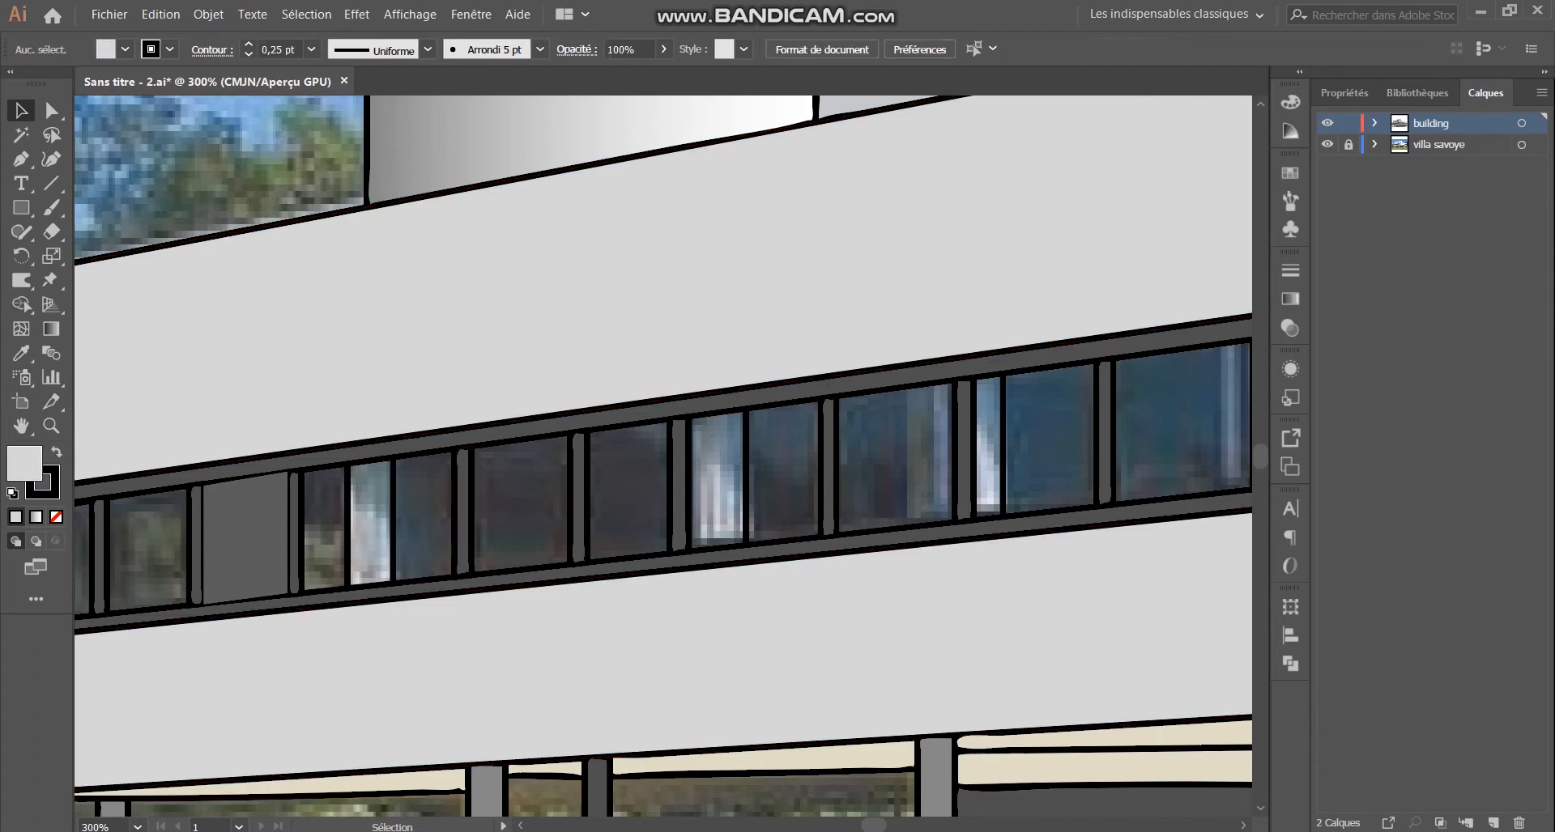
left_click_drag(287, 209, 448, 664)
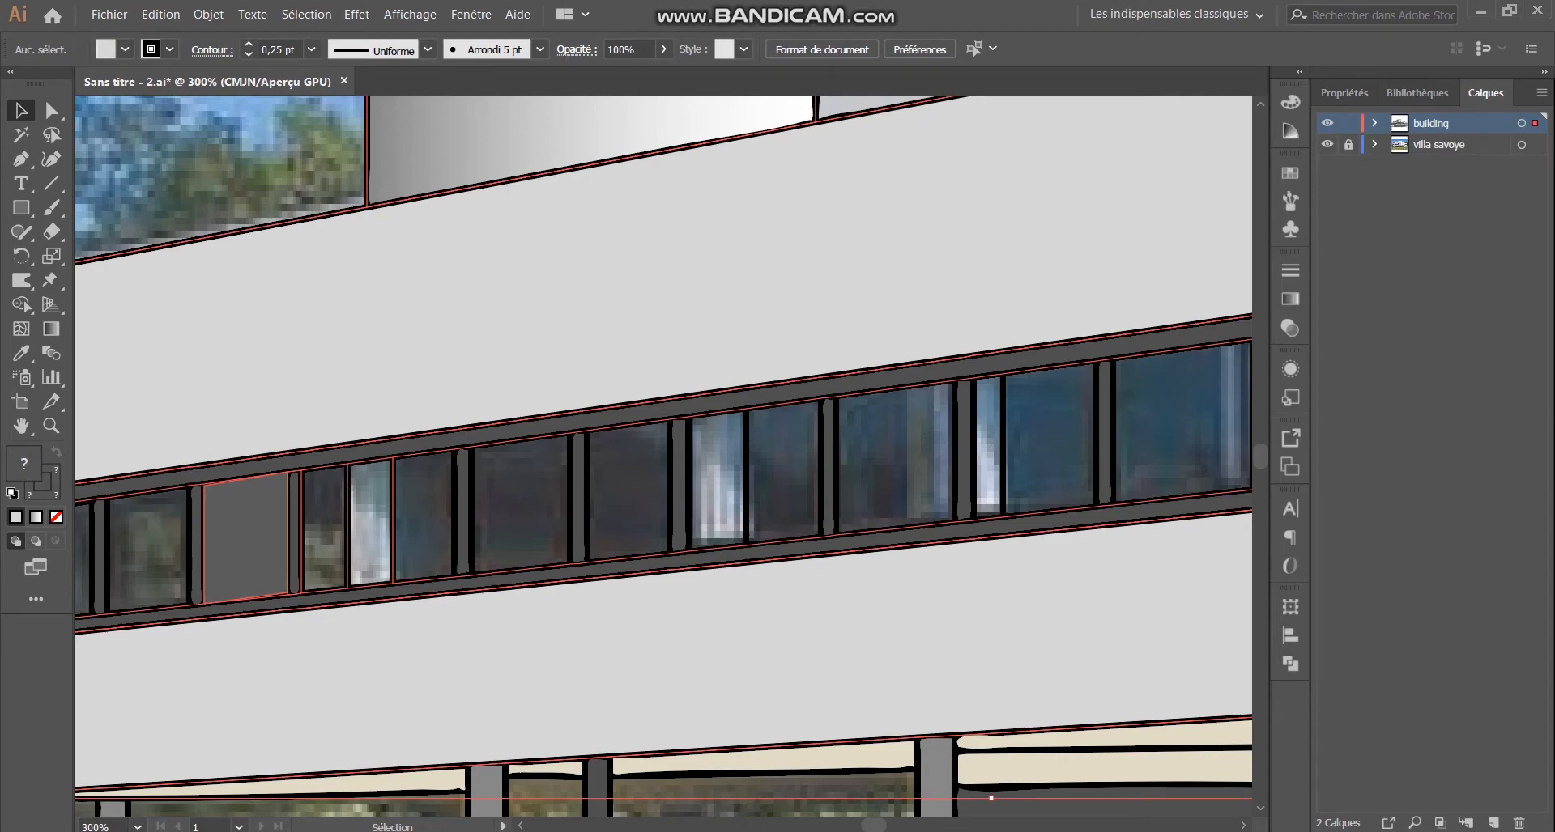
key("shift+m")
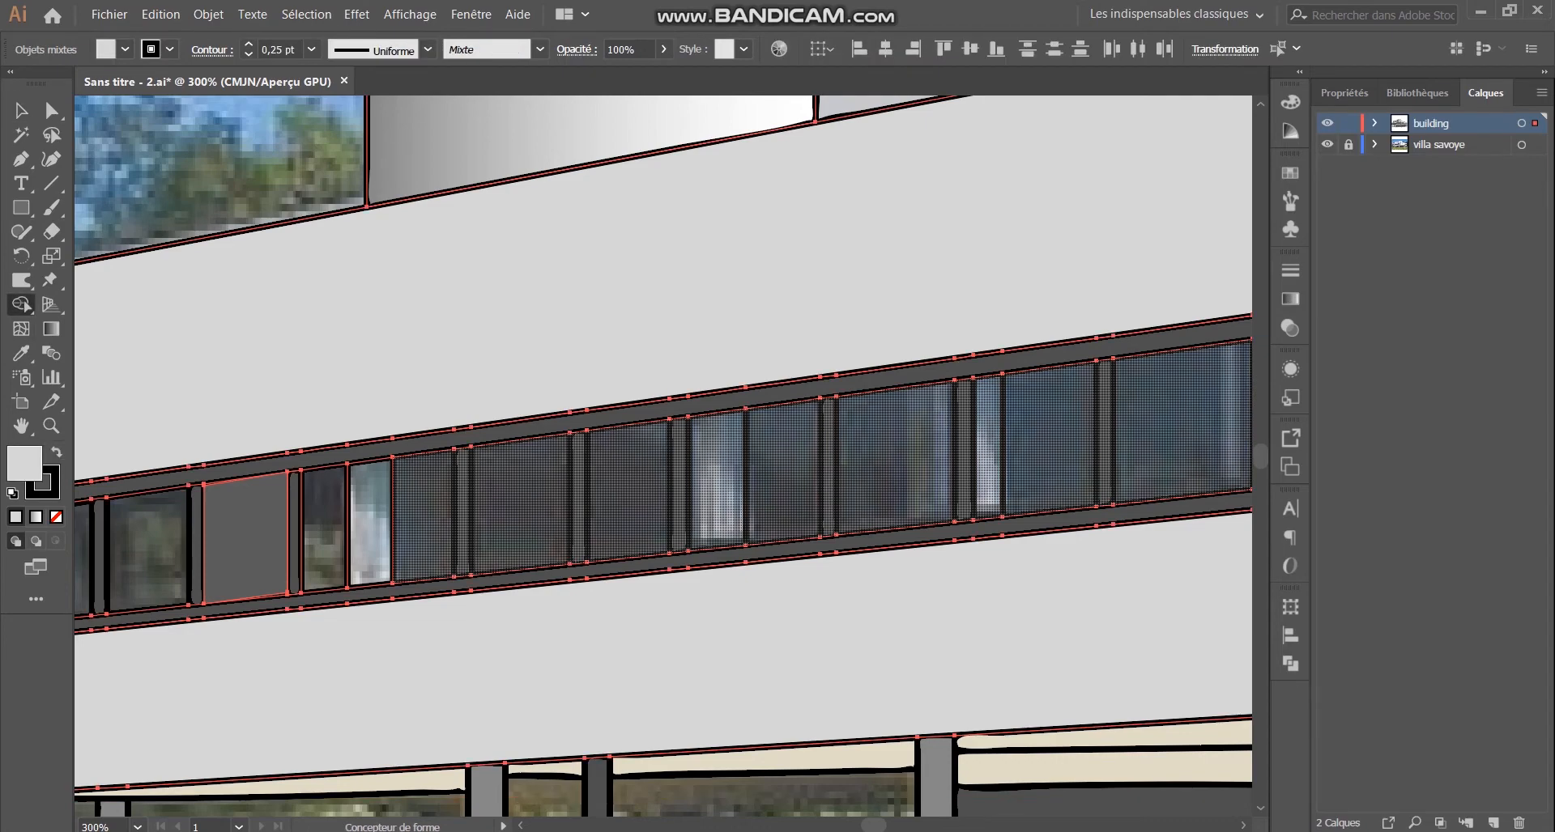
left_click(370, 523)
key("v")
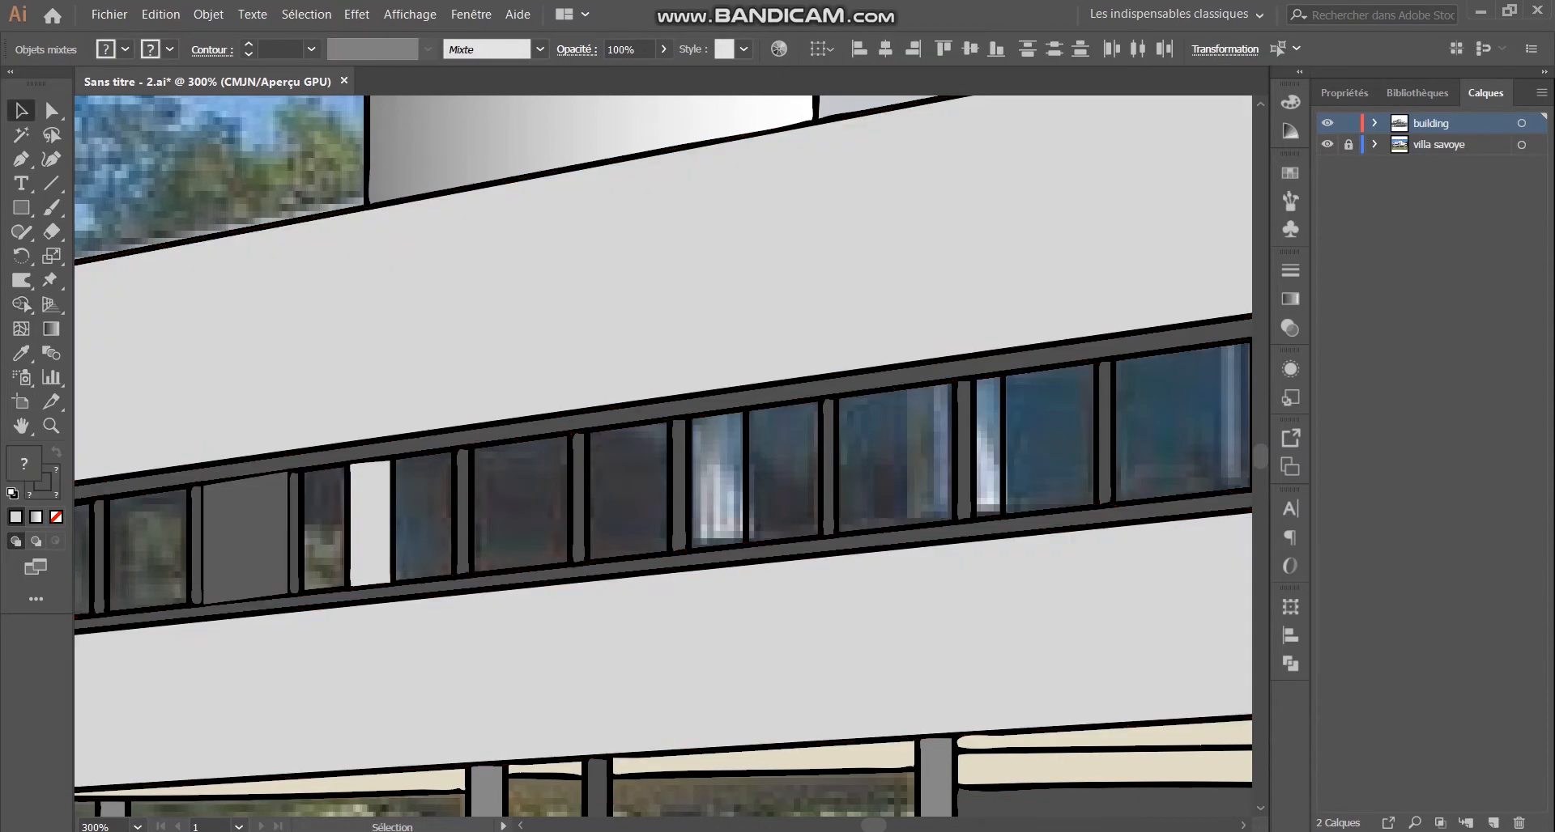
Step: Fill the strip window's two other narrow curtained panes near its middle with light grey using Shape Builder, and deselect everything
key("ctrl+shift+a")
scroll(348, 397, "down", 2)
scroll(846, 410, "up", 1)
scroll(520, 550, "down", 1)
left_click_drag(689, 570, 690, 573)
scroll(632, 441, "up", 1)
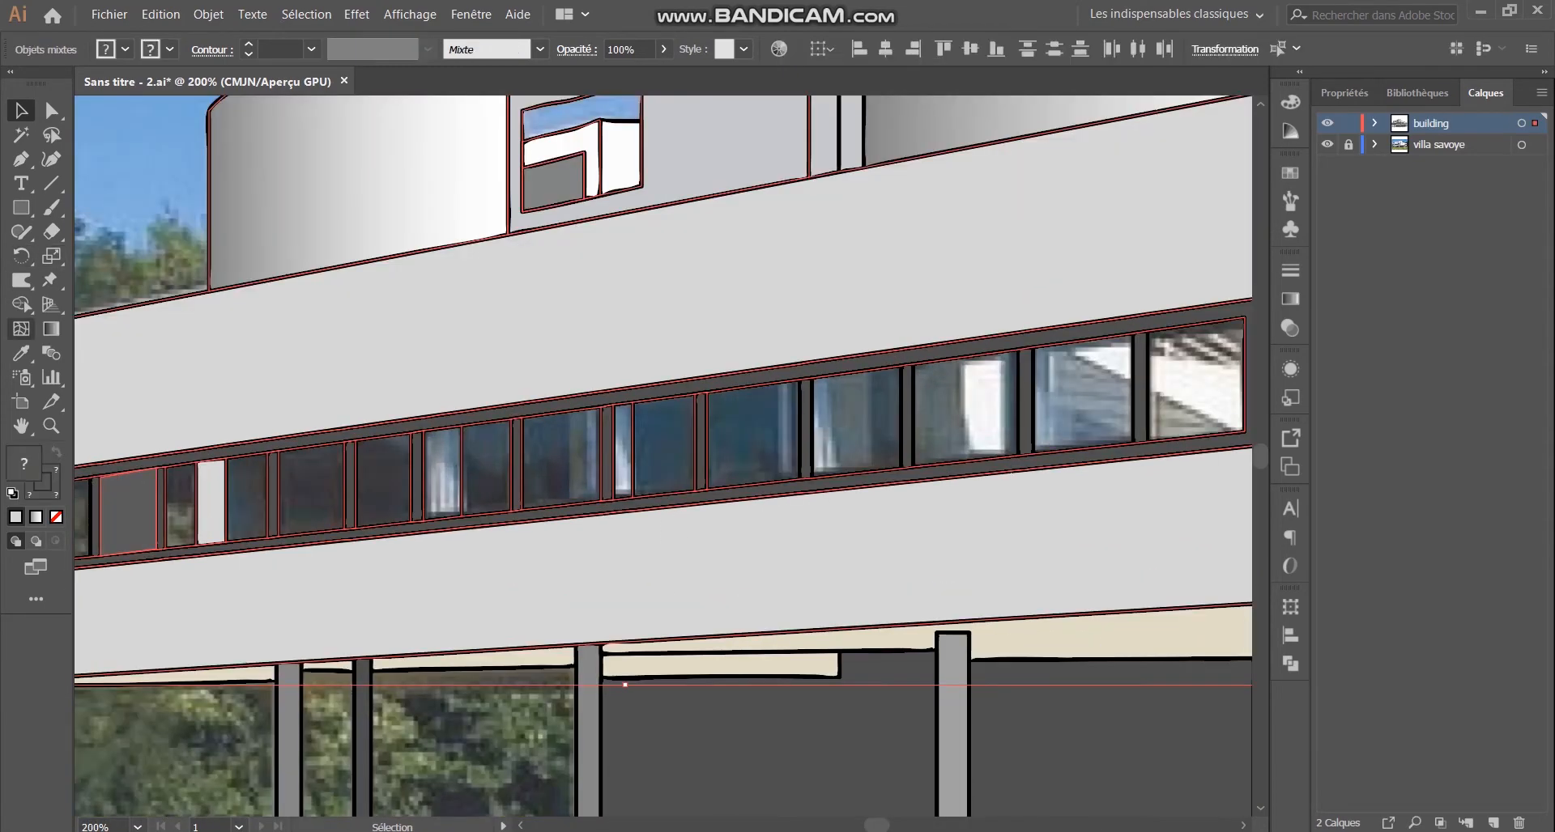
left_click(22, 305)
left_click(443, 475)
left_click(622, 452)
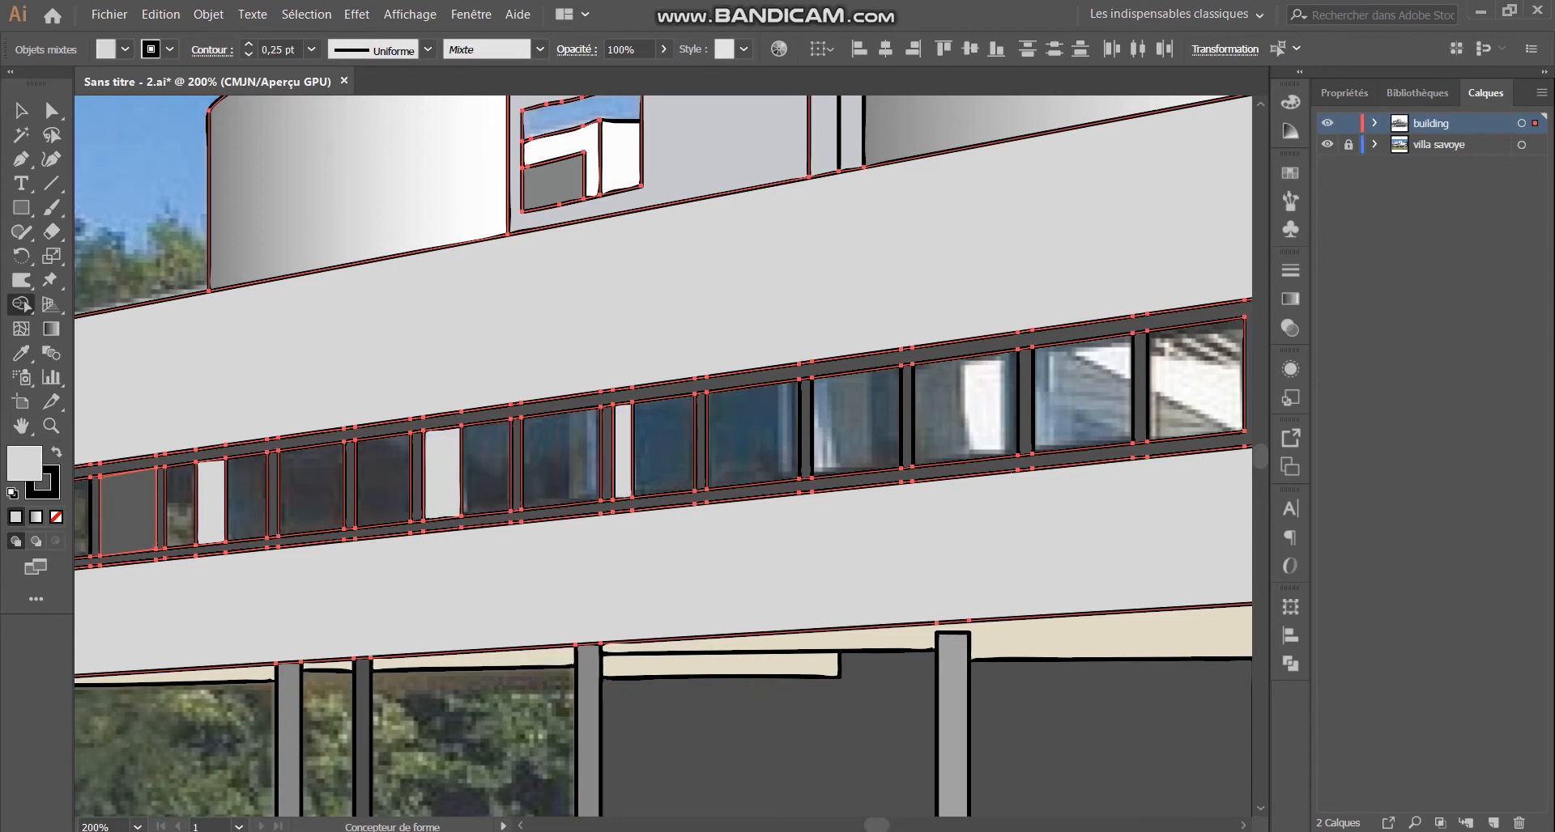
left_click(599, 340)
left_click(21, 111)
left_click(137, 178)
key("ctrl+minus")
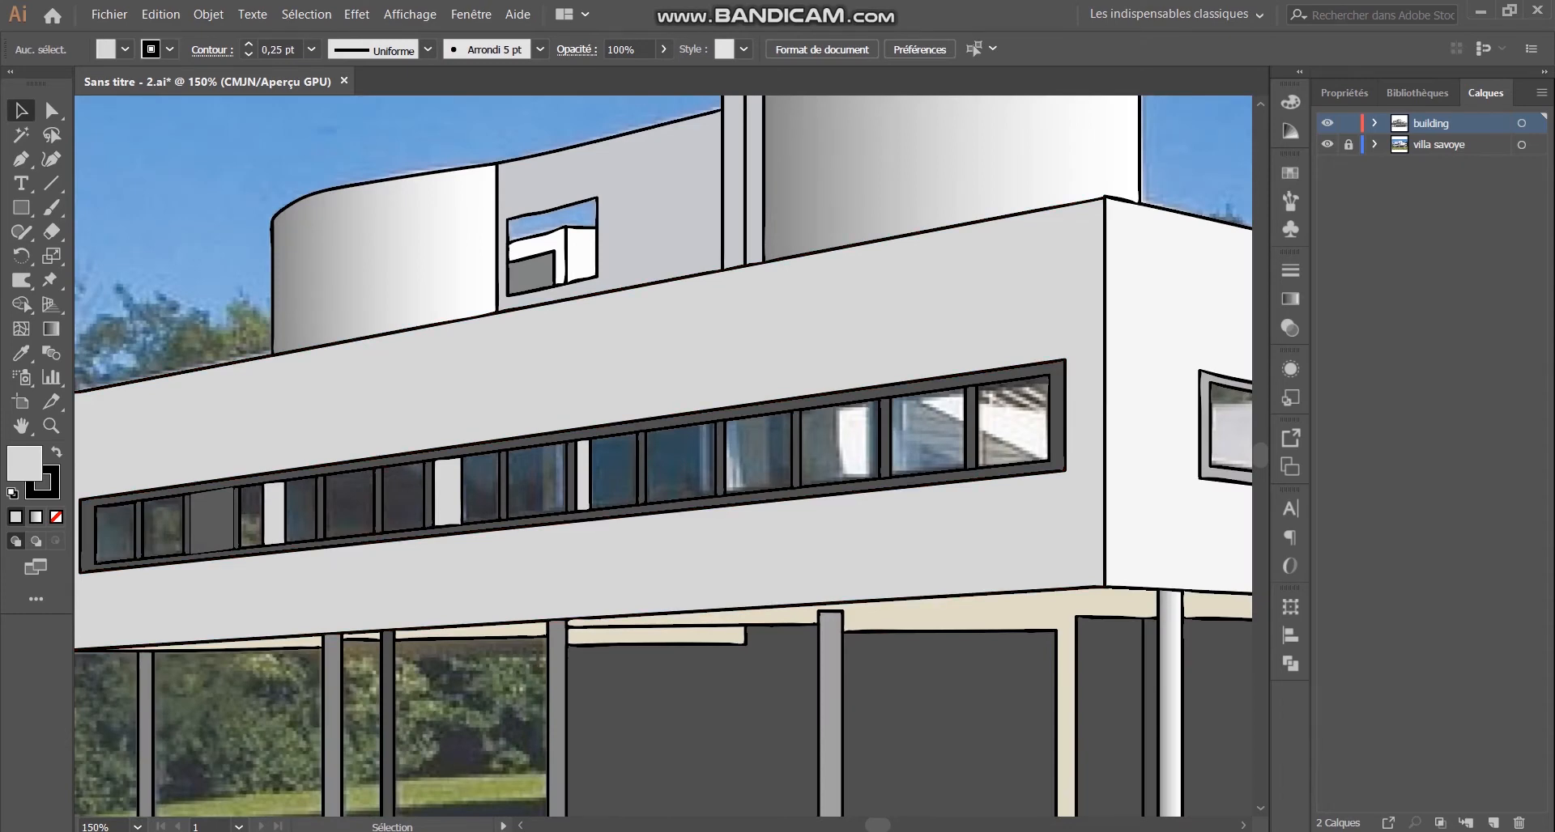
Step: Pick up a dark grey fill without an outline using the Eyedropper
key("i")
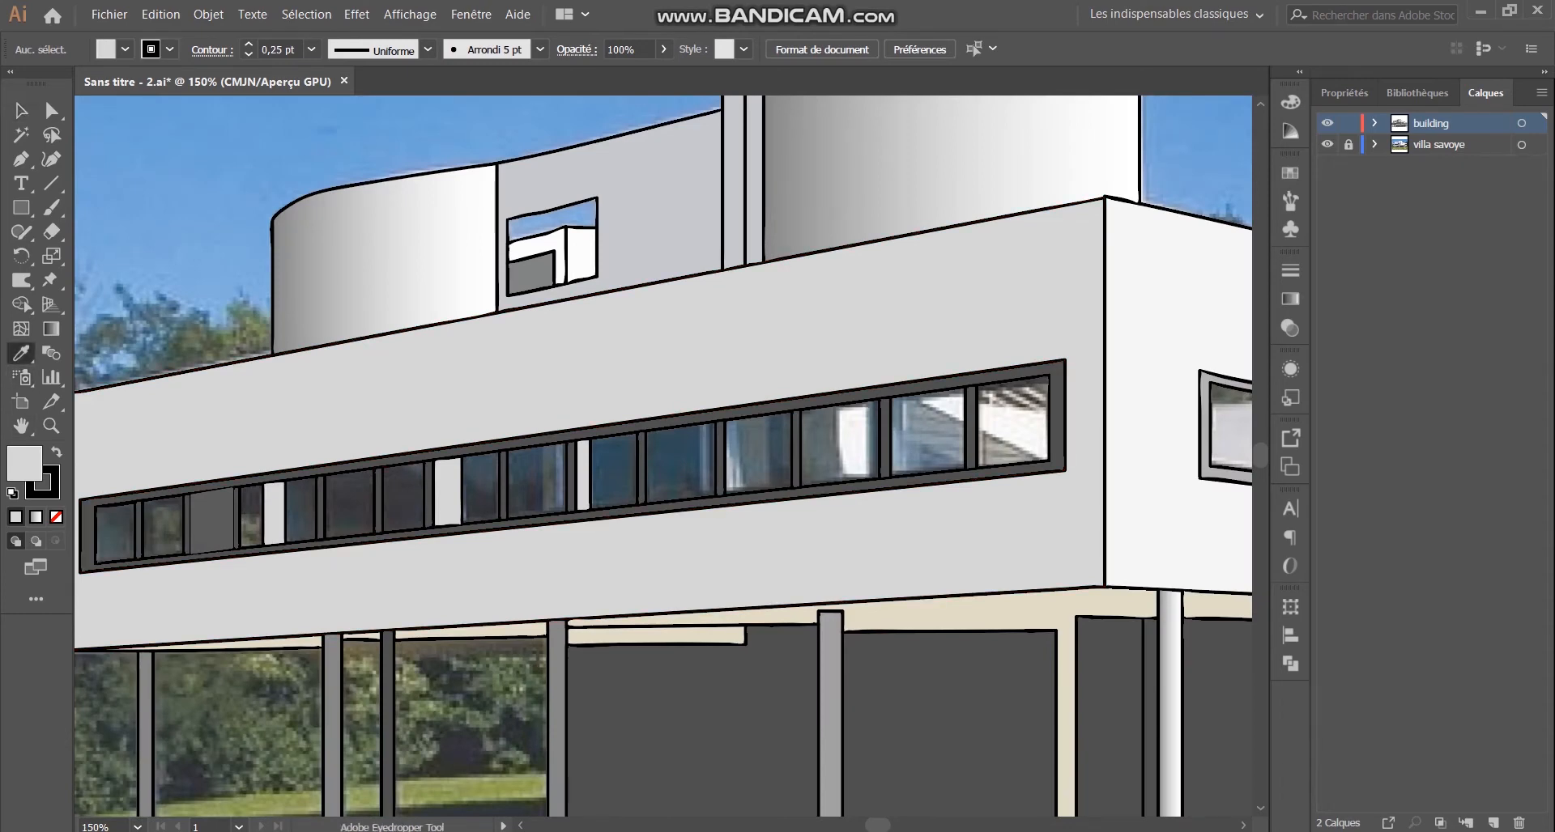
left_click(405, 632)
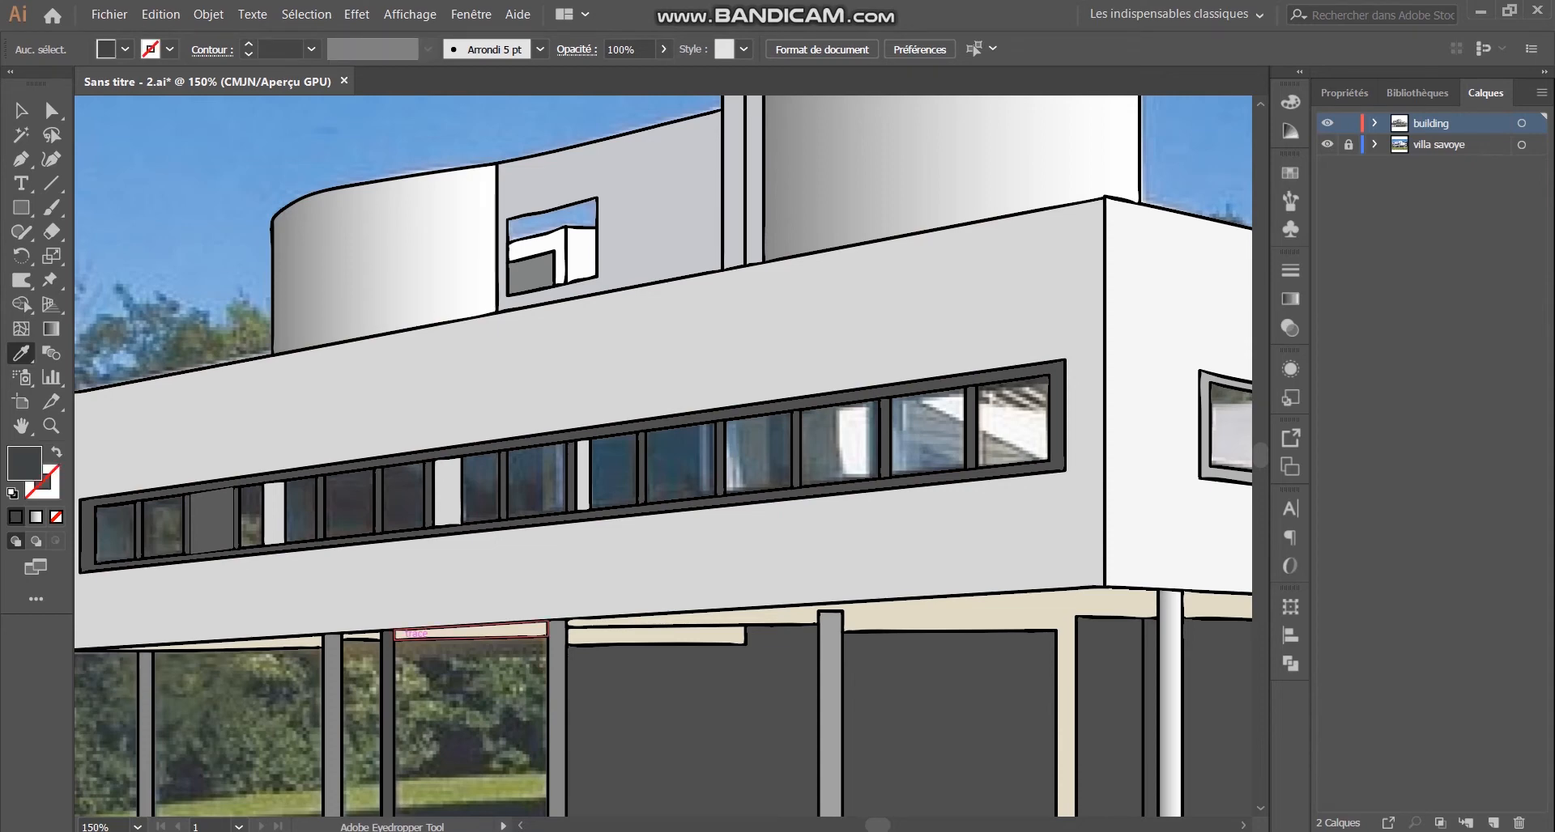
Step: Fill six panes of the left facade's ribbon window with dark grey using the Shape Builder
left_click_drag(198, 296, 677, 578)
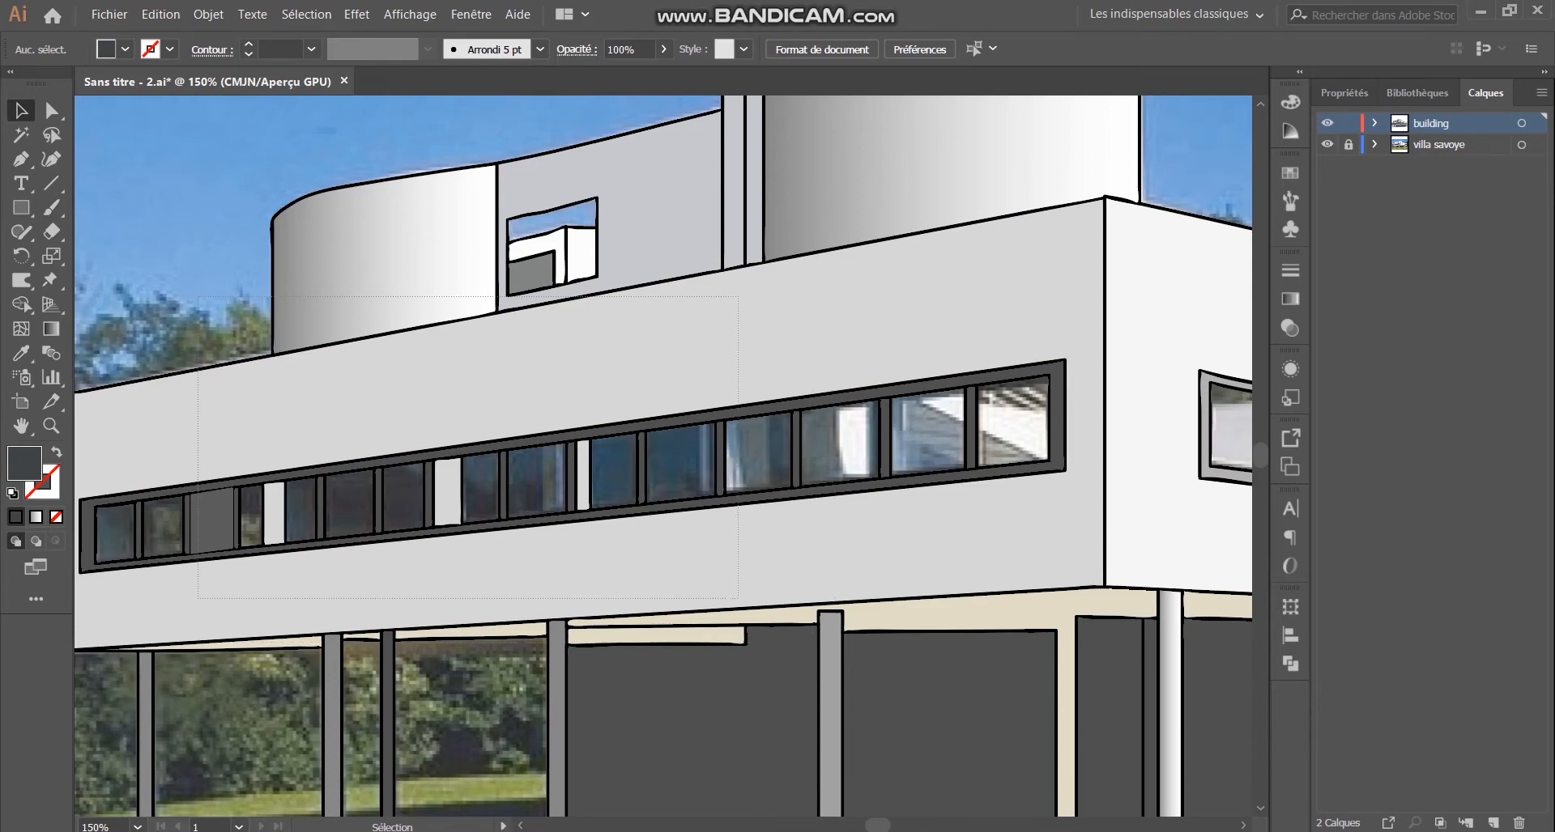
left_click_drag(737, 599, 737, 599)
left_click(21, 304)
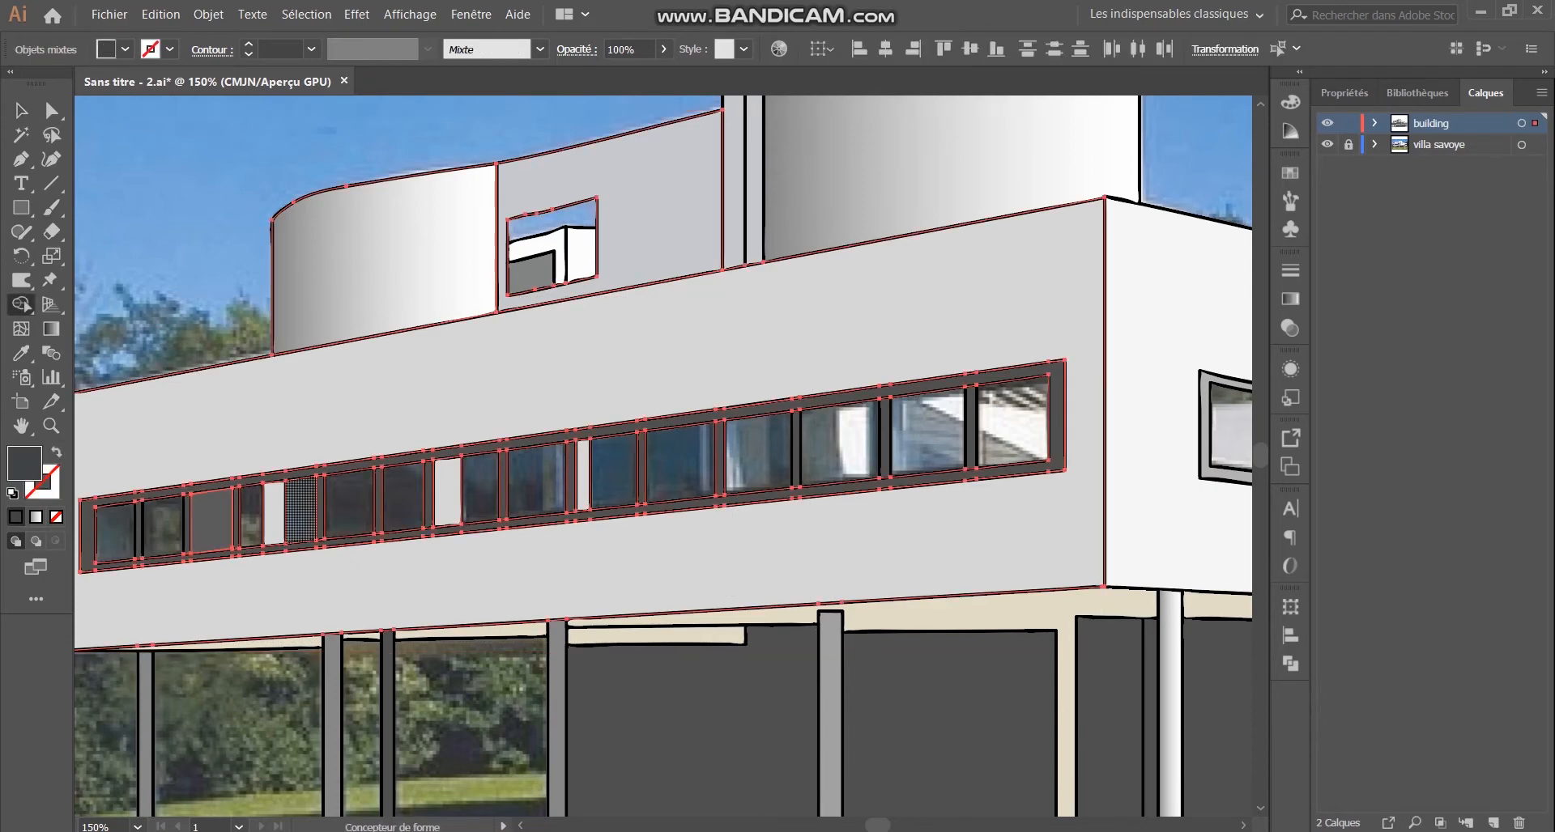
left_click(301, 510)
left_click(349, 505)
left_click(402, 498)
left_click(481, 488)
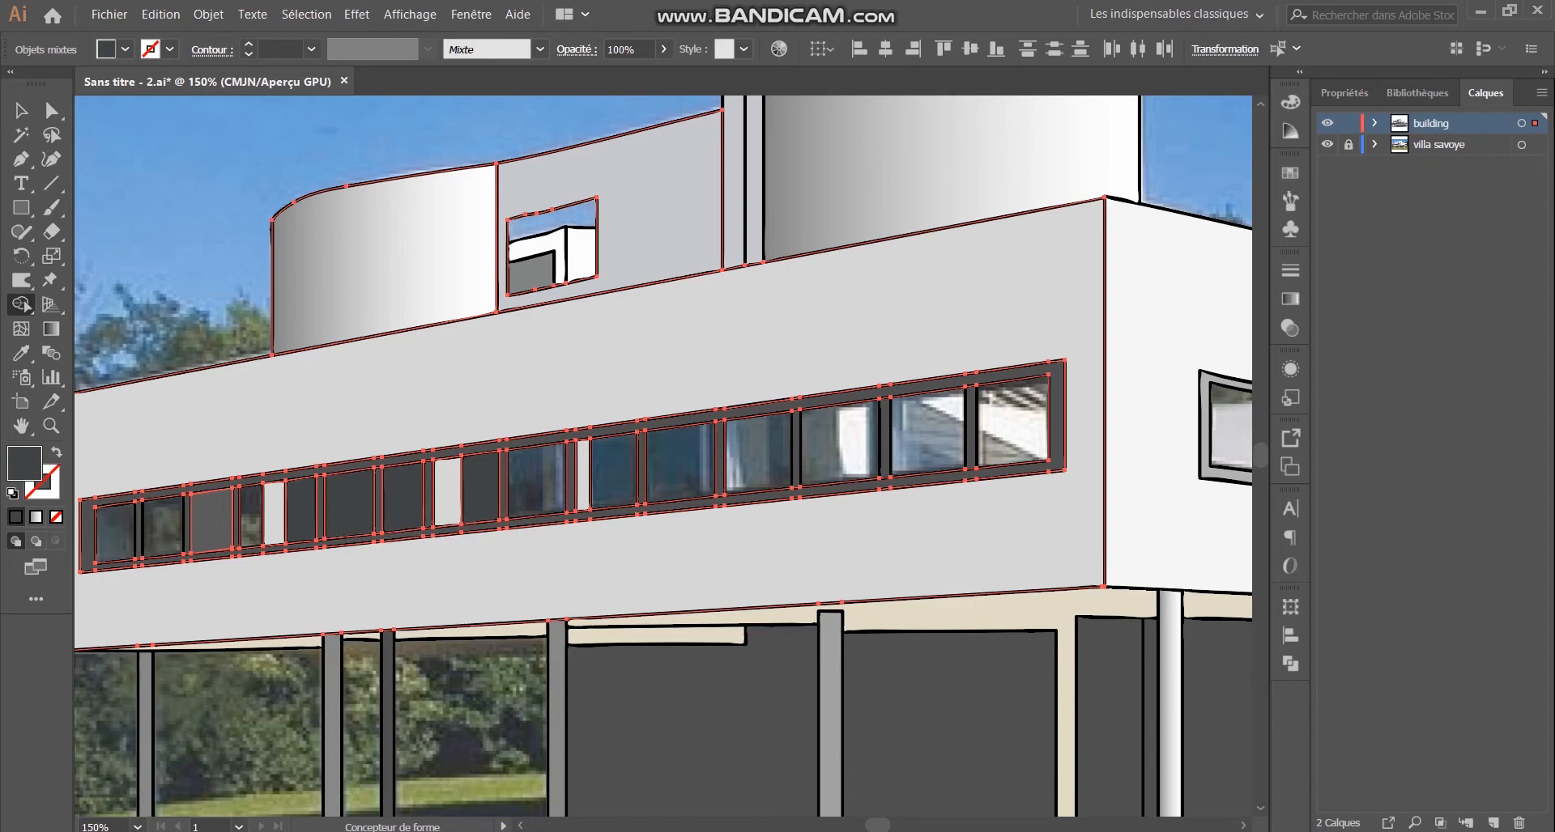
left_click(612, 474)
left_click(680, 463)
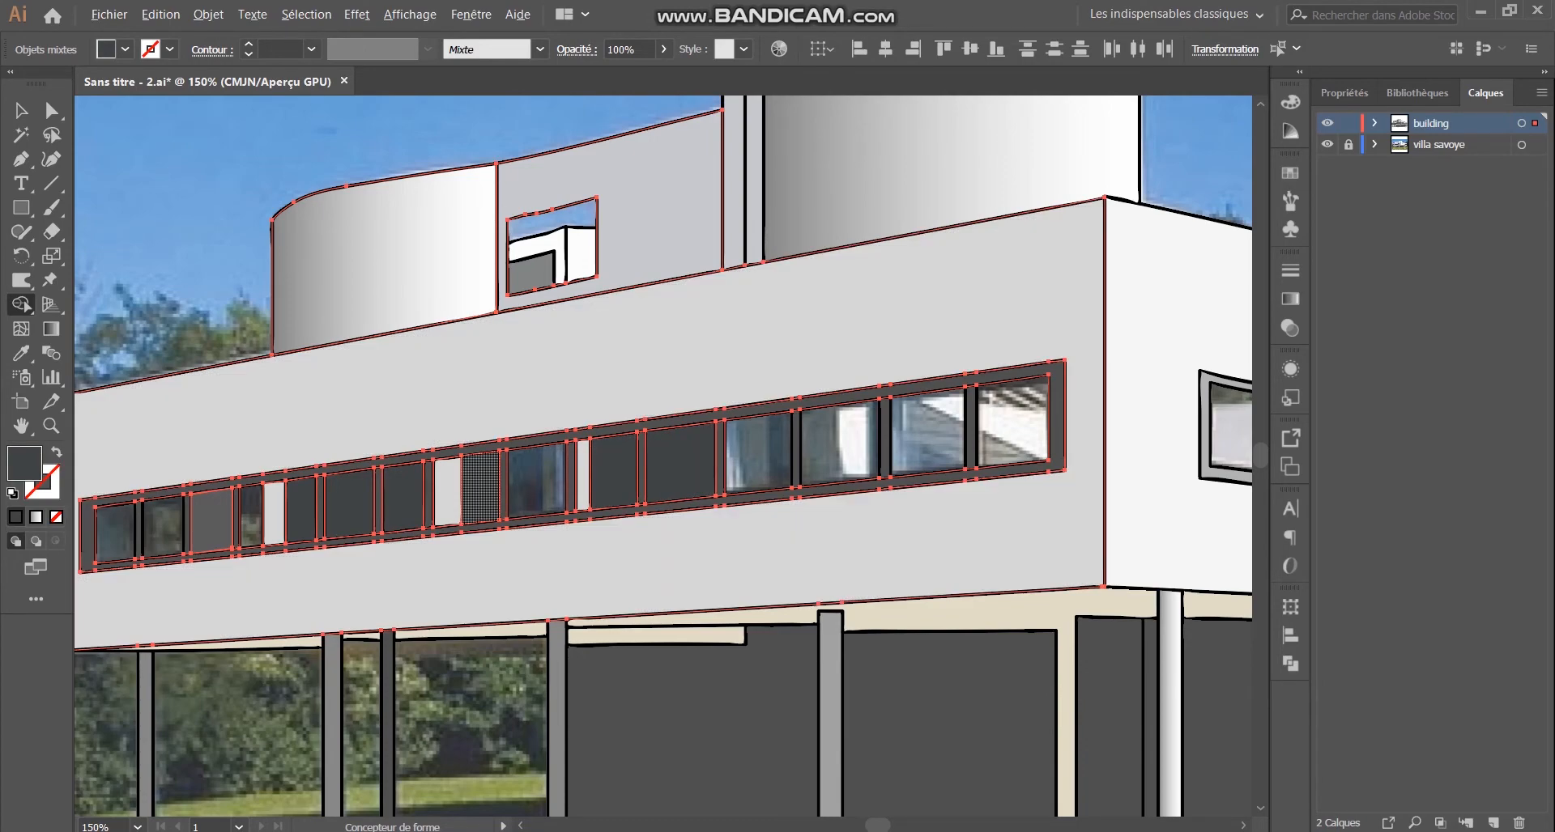
scroll(470, 504, "down", 1)
scroll(528, 509, "up", 1)
key("v")
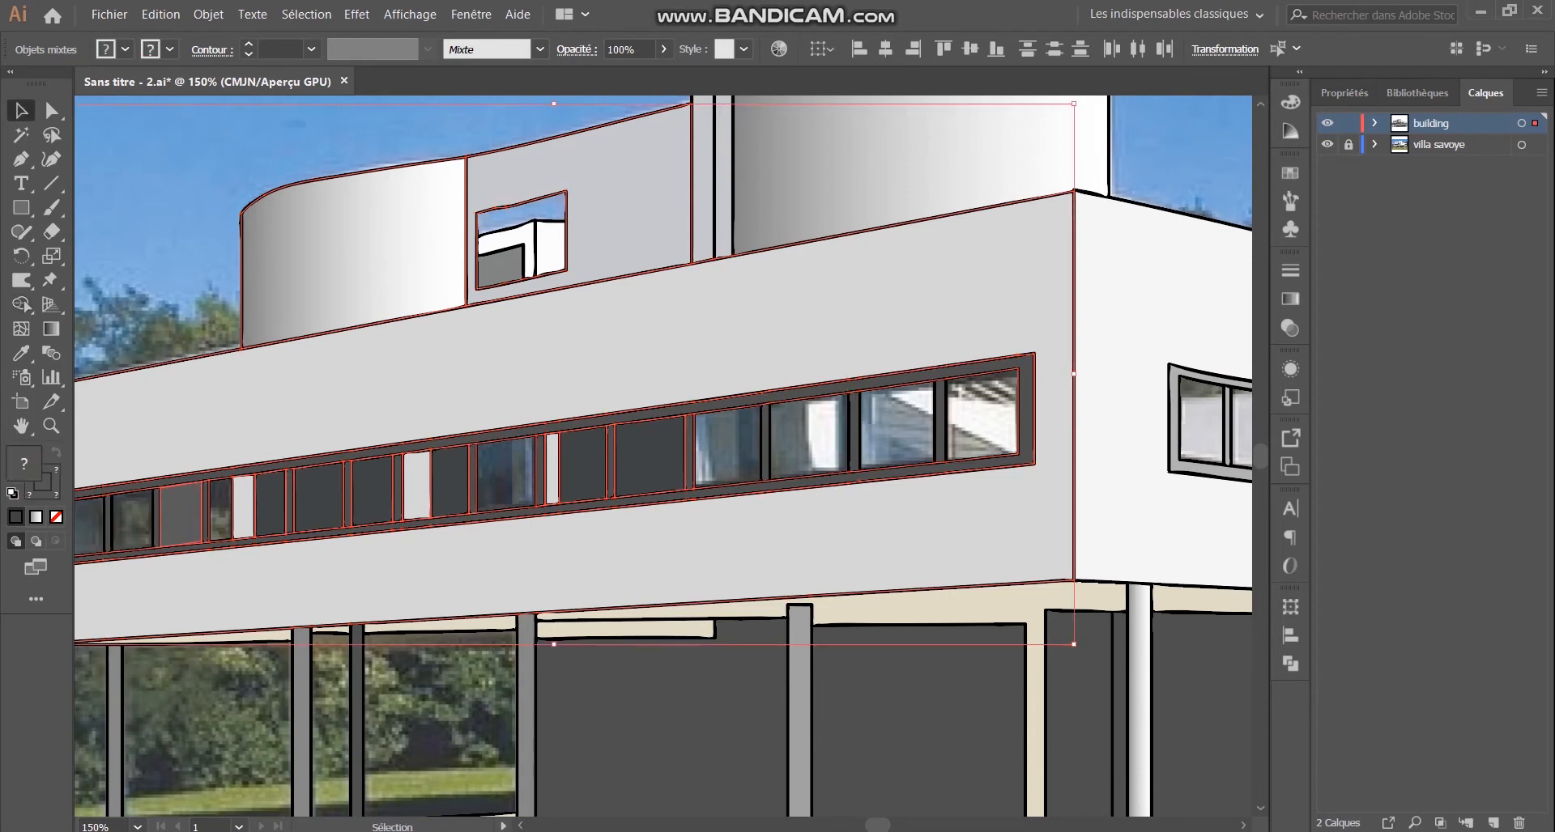
key("ctrl+shift+a")
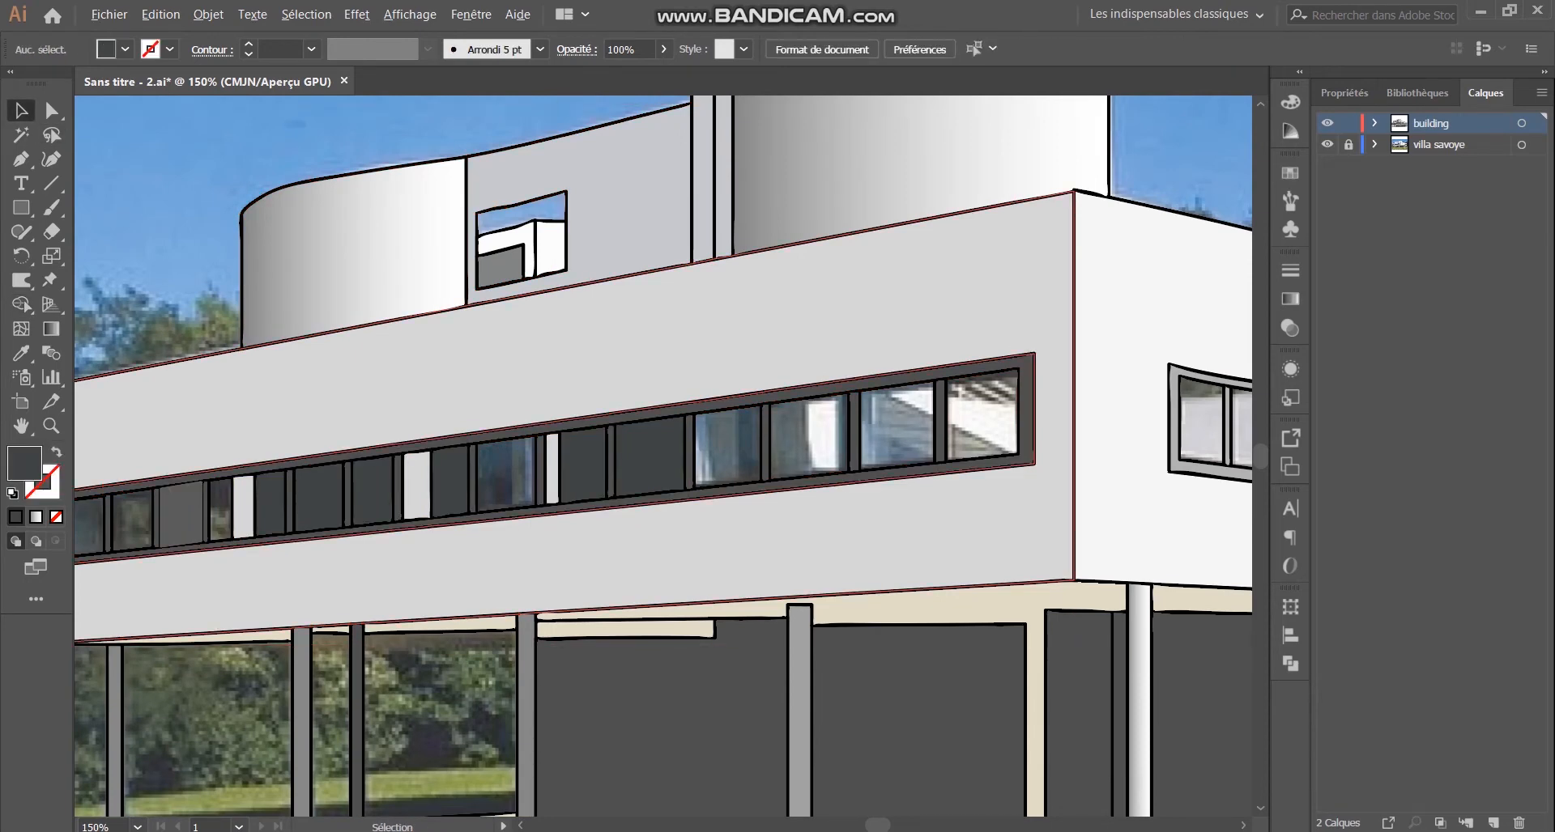
Step: Set the opacity of the six dark panes, the grey pane and two light panes in the ribbon window to 68%
scroll(277, 401, "down", 1)
left_click(273, 468)
left_click(304, 466, "shift")
left_click(340, 460, "shift")
left_click(481, 444, "shift")
left_click(526, 440, "shift")
left_click(393, 456, "shift")
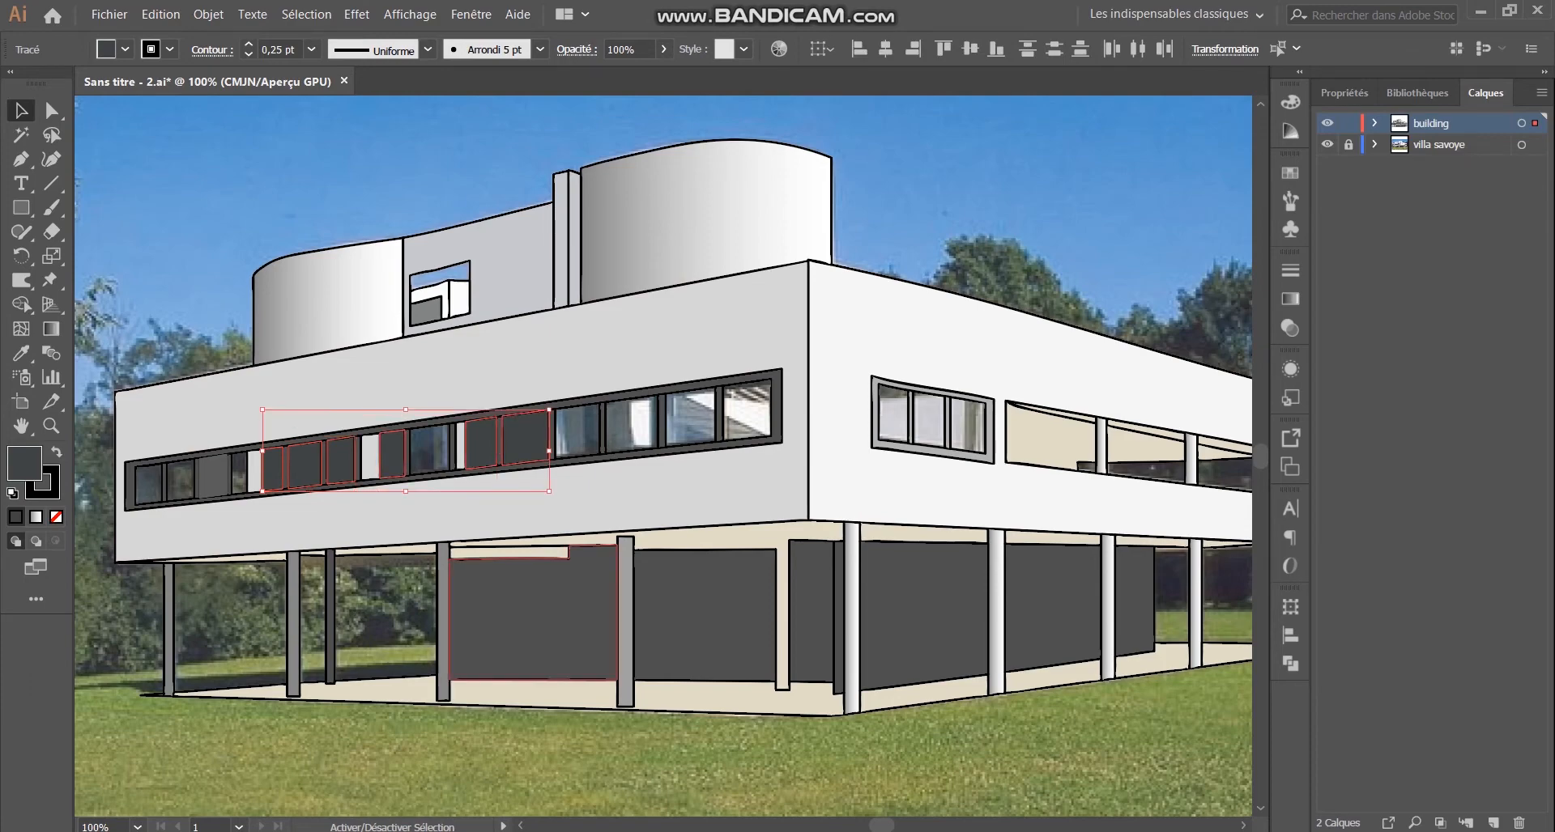
scroll(339, 440, "up", 1)
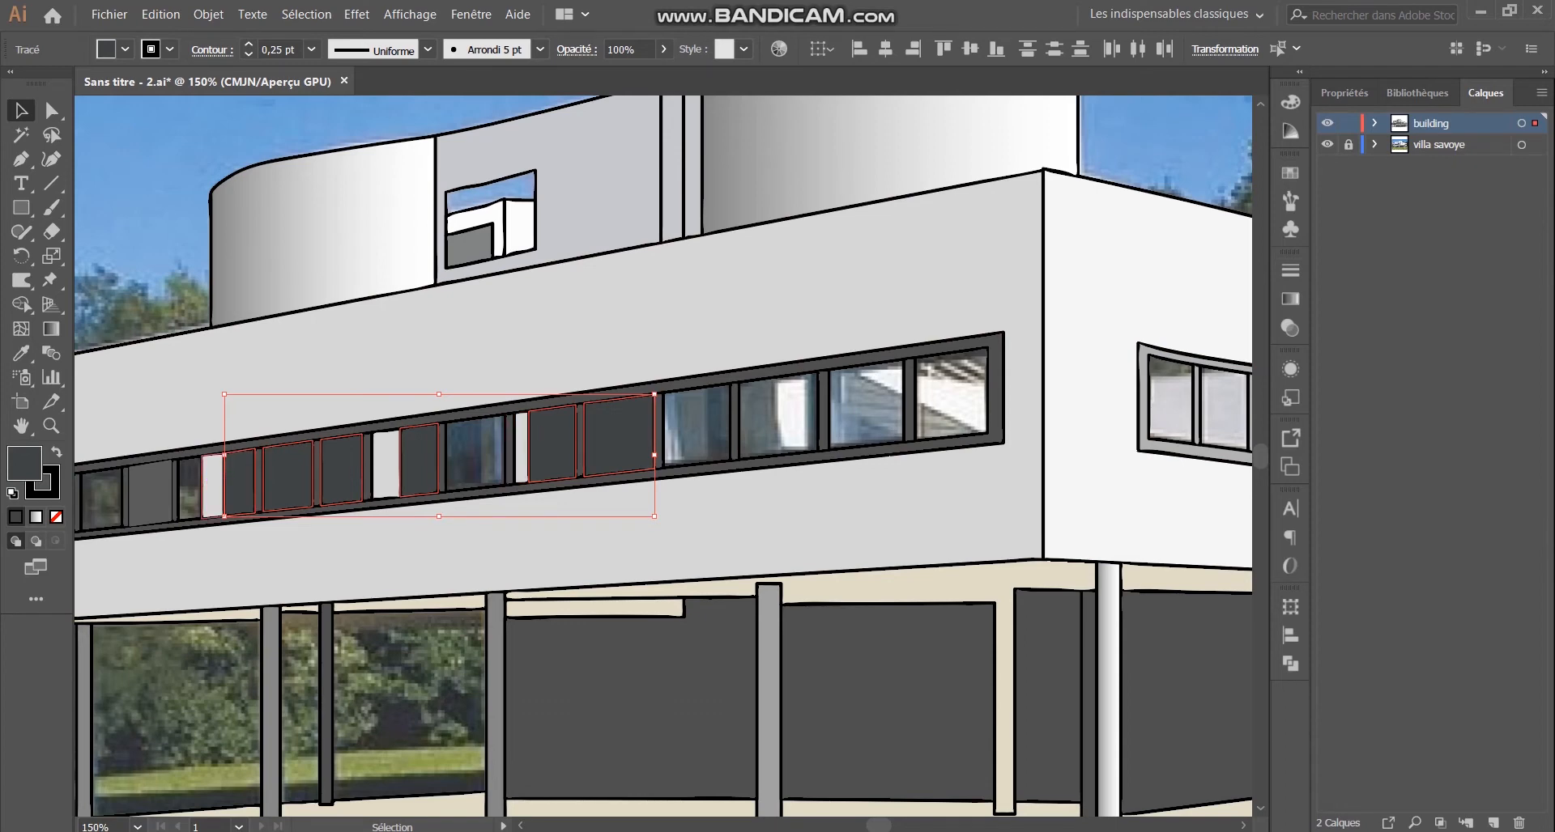
left_click(212, 486, "shift")
left_click(150, 492, "shift")
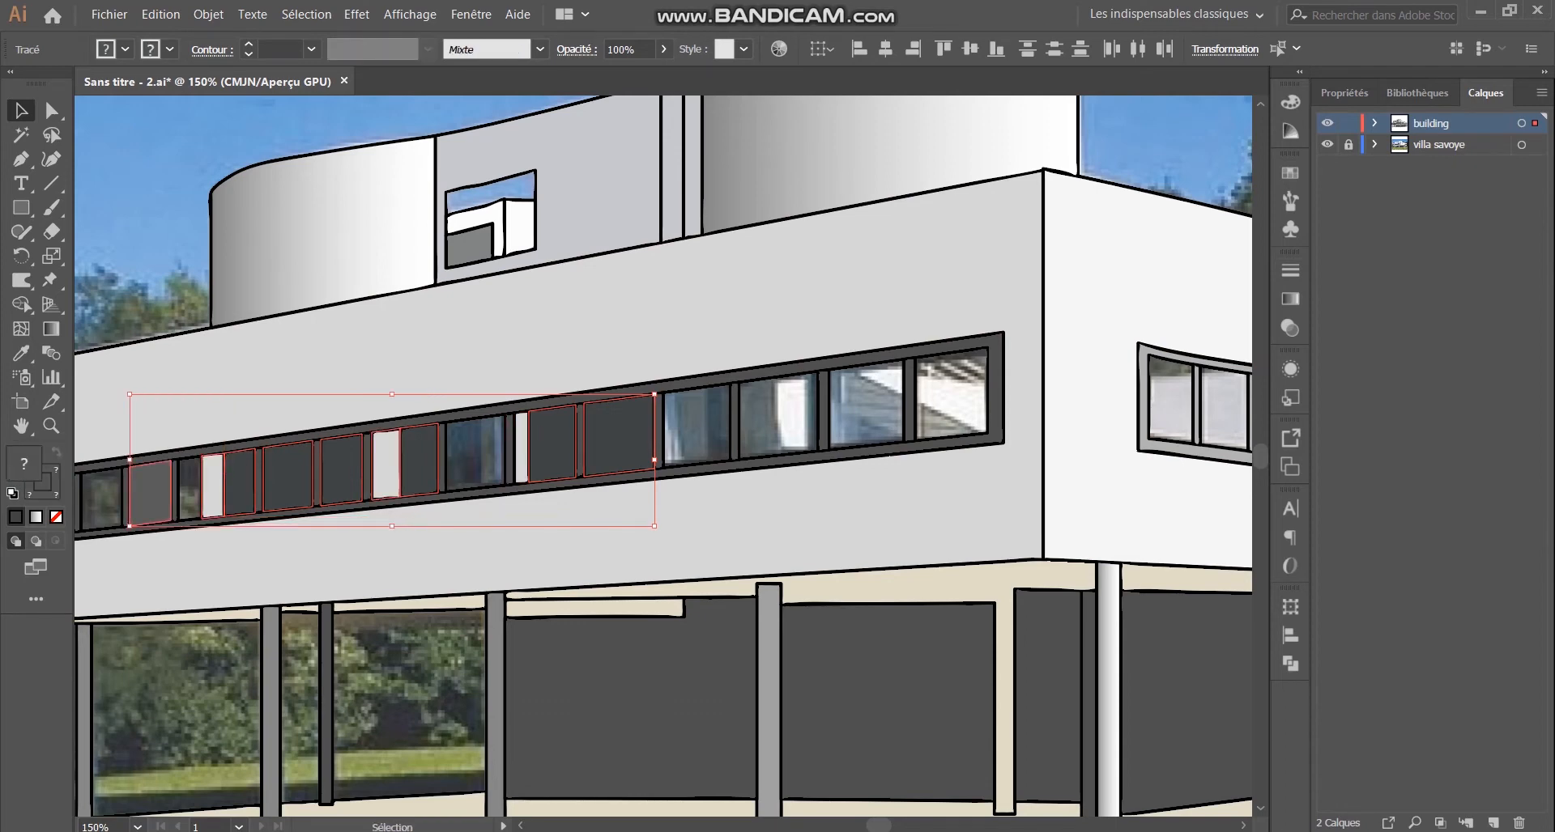
left_click(1290, 271)
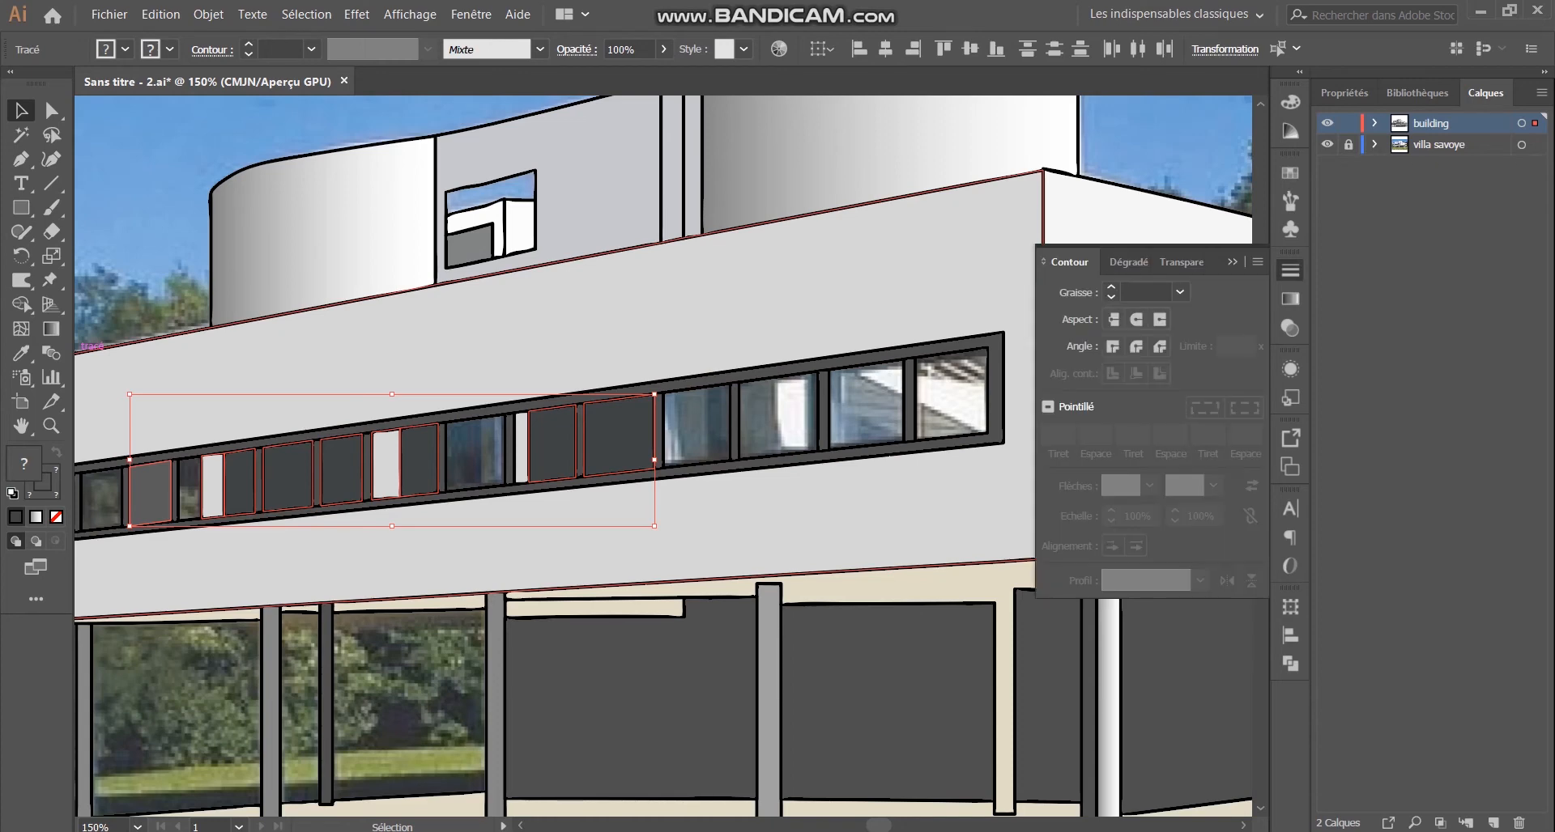
left_click(1180, 262)
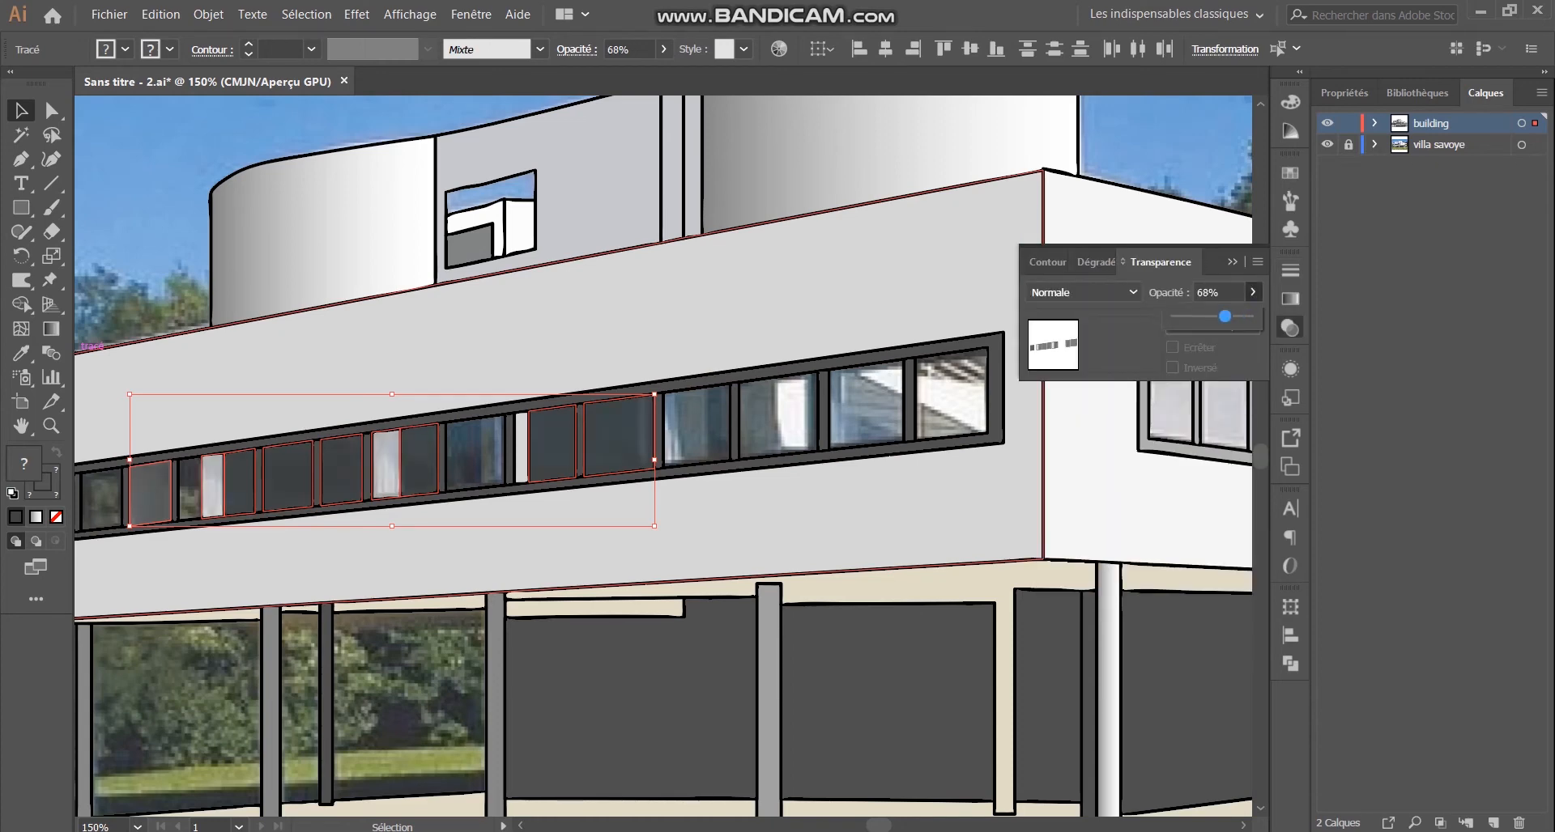
left_click(1233, 261)
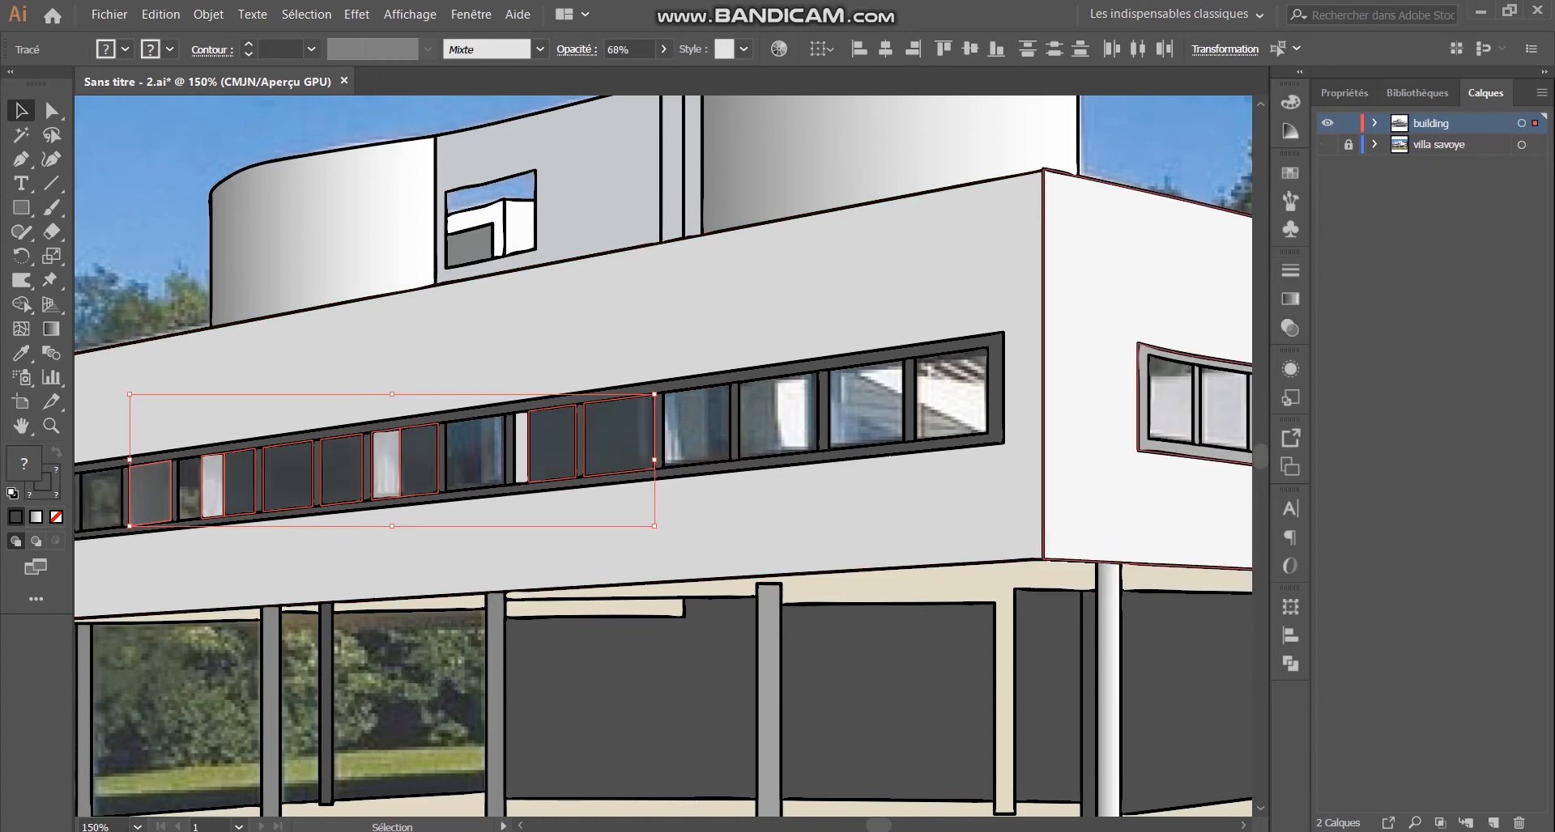
Step: Set the selected panes' opacity to 79%, hiding the villa savoye layer to judge it and showing the layer again
left_click(1327, 145)
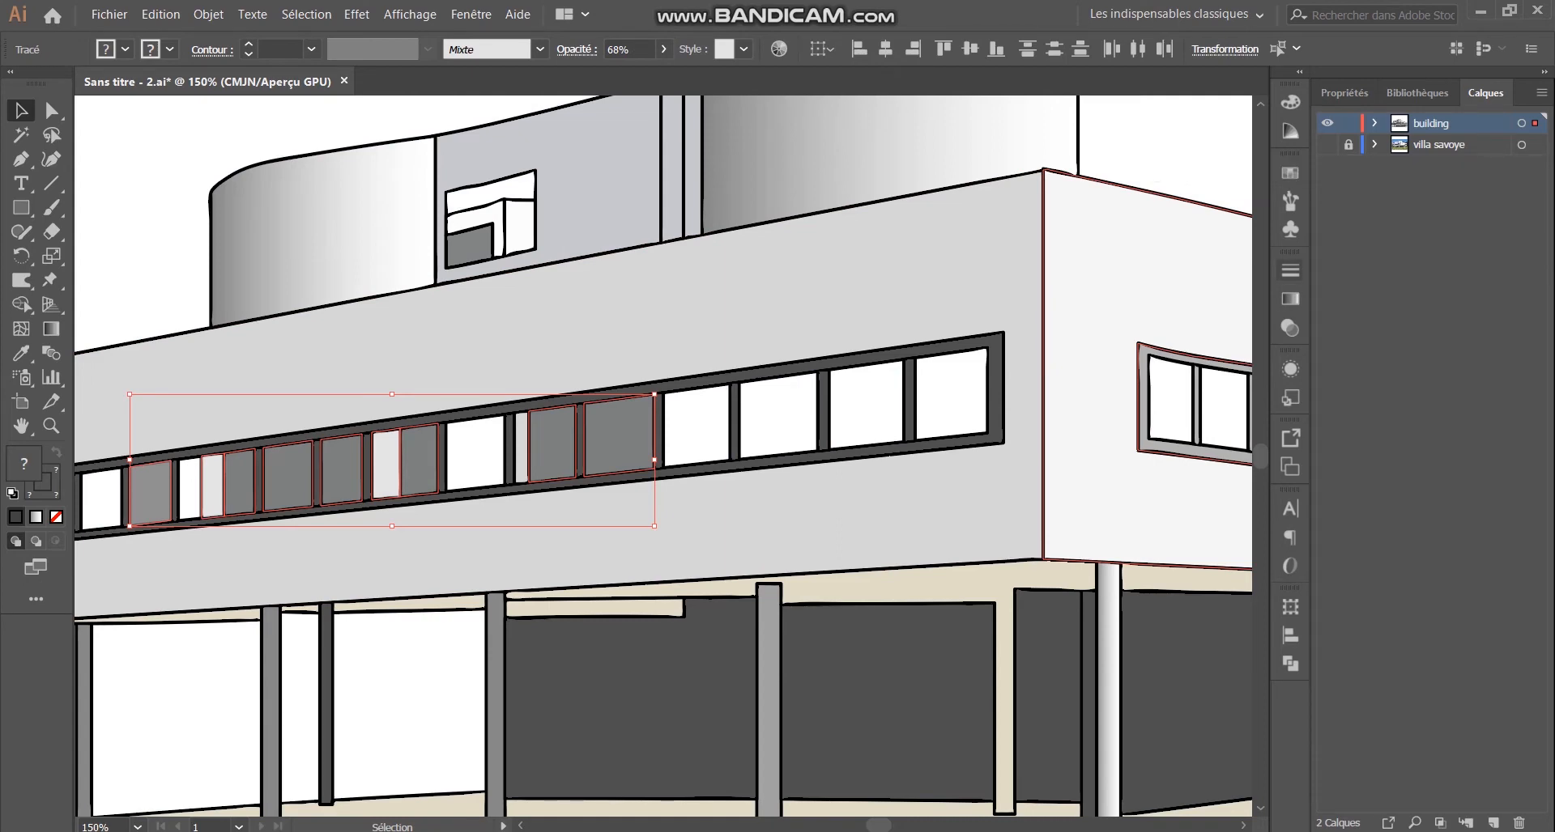
left_click(1290, 271)
left_click(1181, 262)
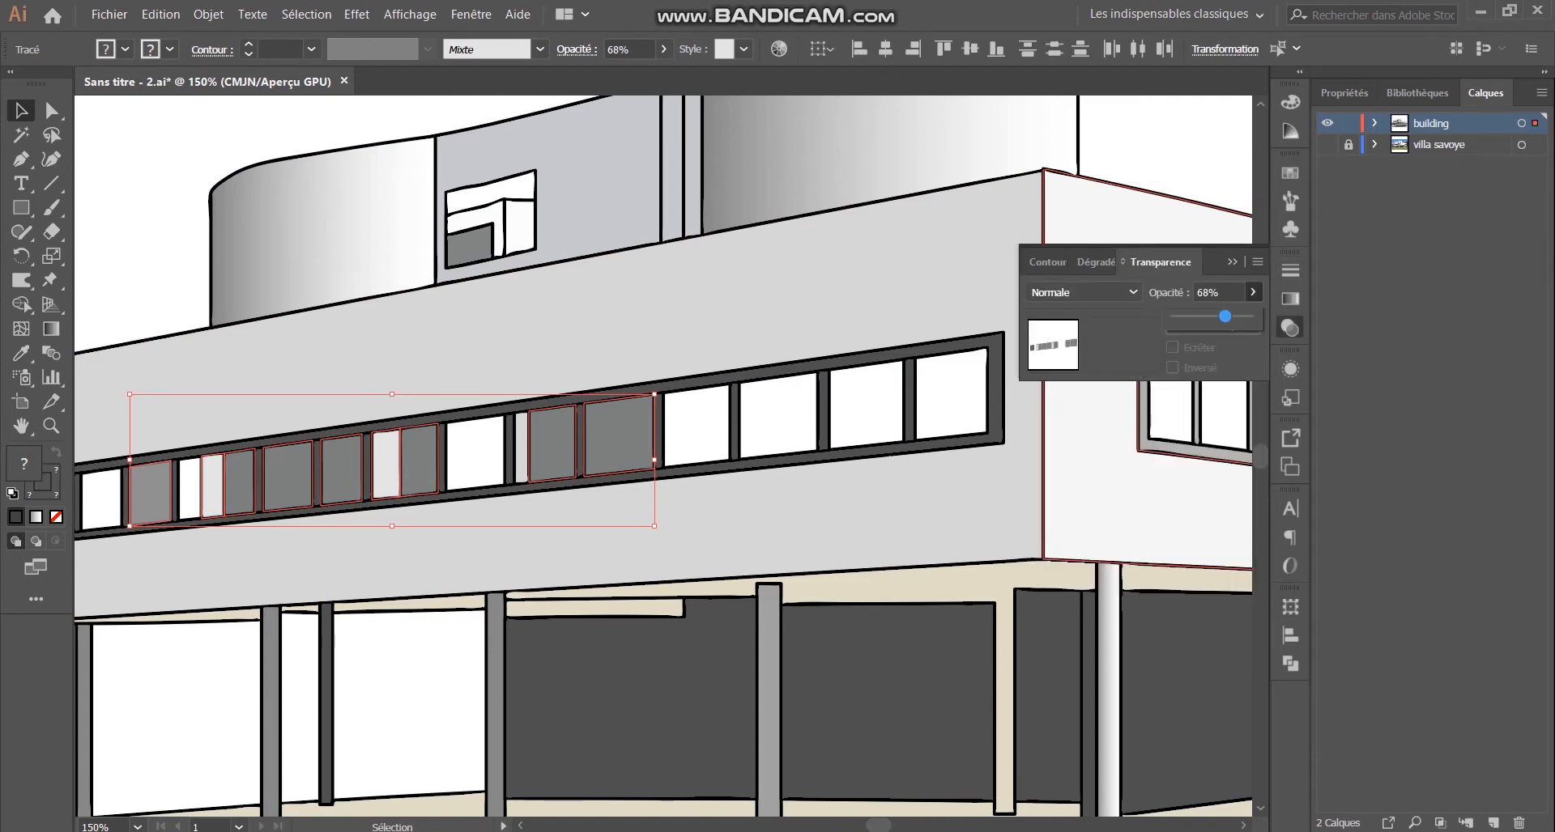
left_click_drag(1225, 317, 1232, 316)
left_click(1231, 262)
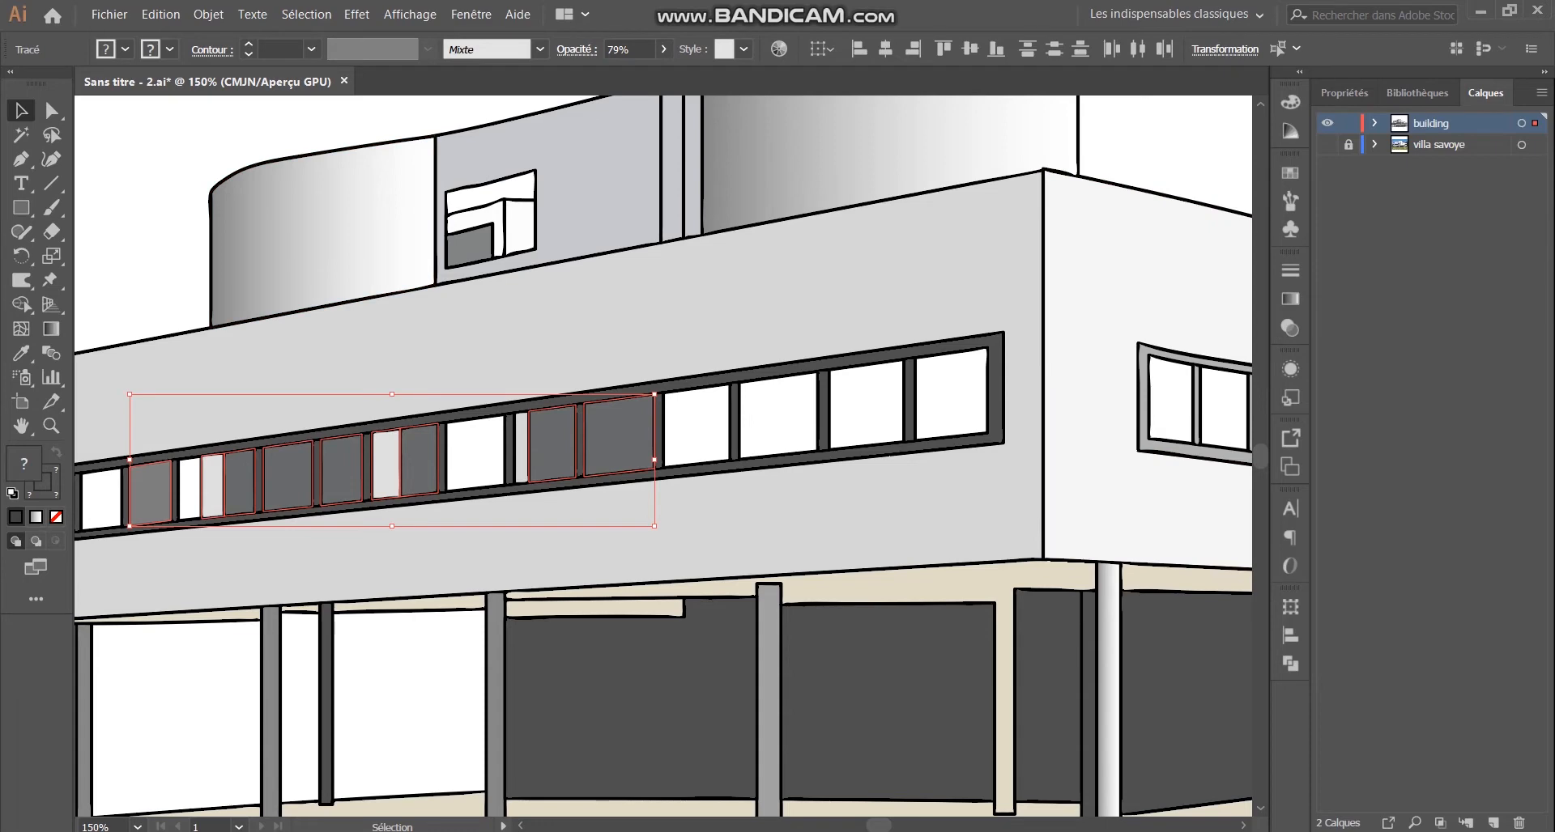
left_click(1146, 136)
key("ctrl+1")
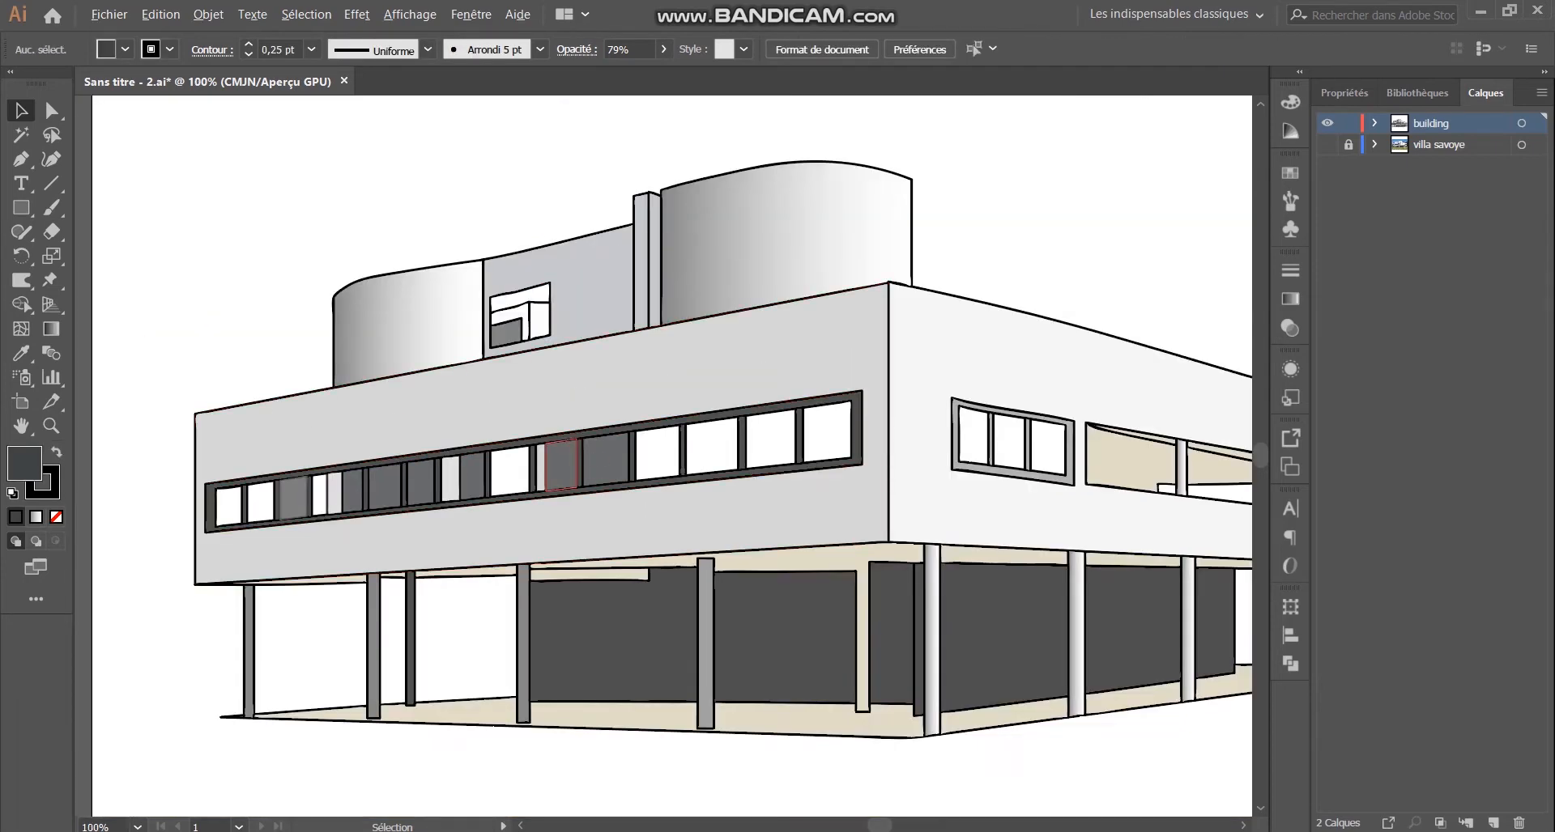
left_click(1327, 144)
scroll(514, 485, "up", 2)
scroll(967, 398, "down", 2)
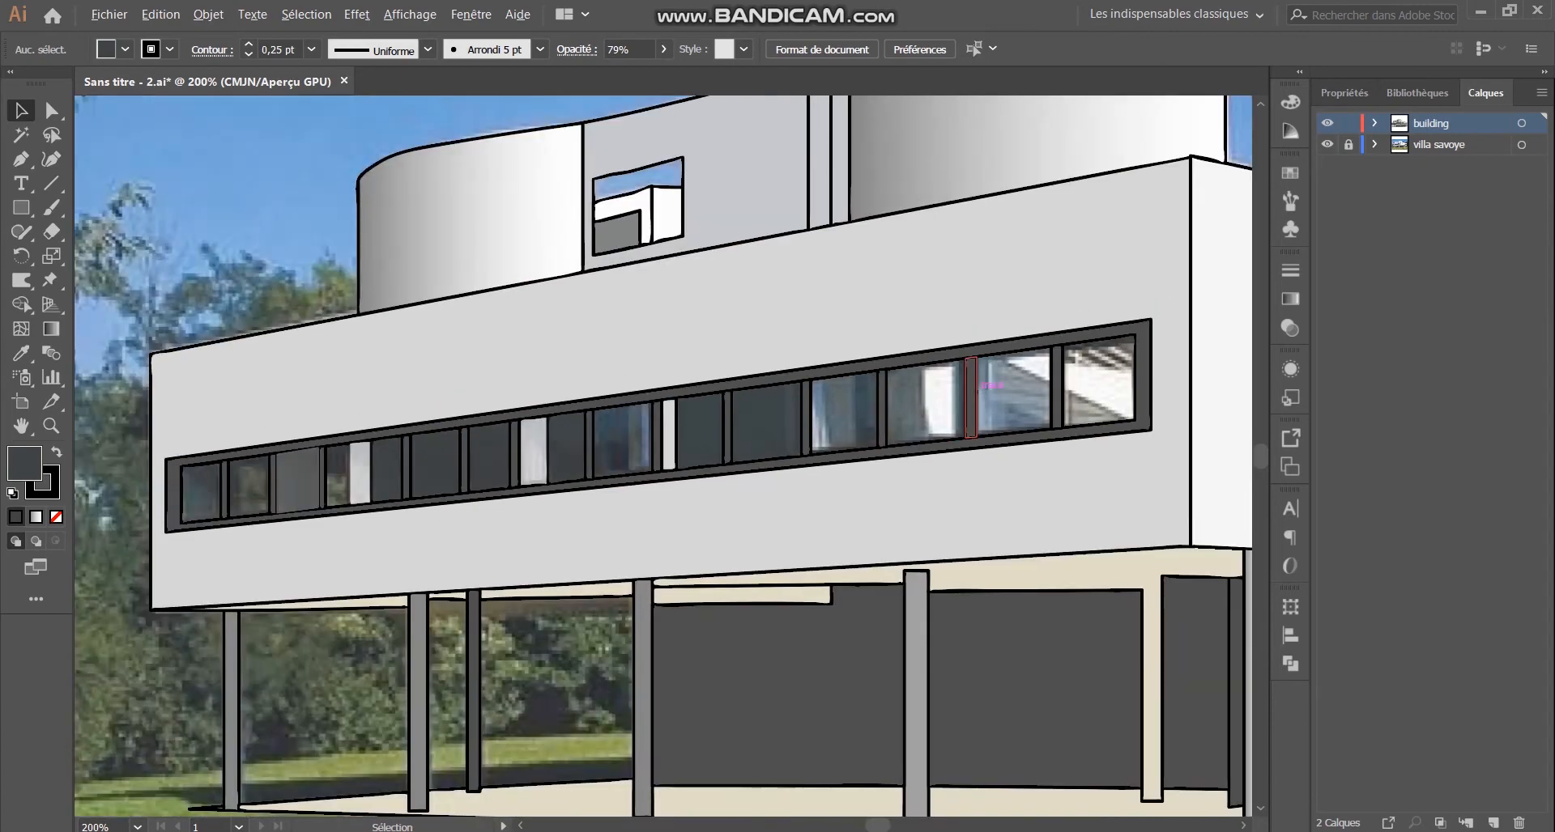
Step: Trace the triangular shadow at the bottom of the ribbon window's rightmost pane in sampled light grey, fitting its lower corner to the frame
scroll(1032, 392, "up", 4)
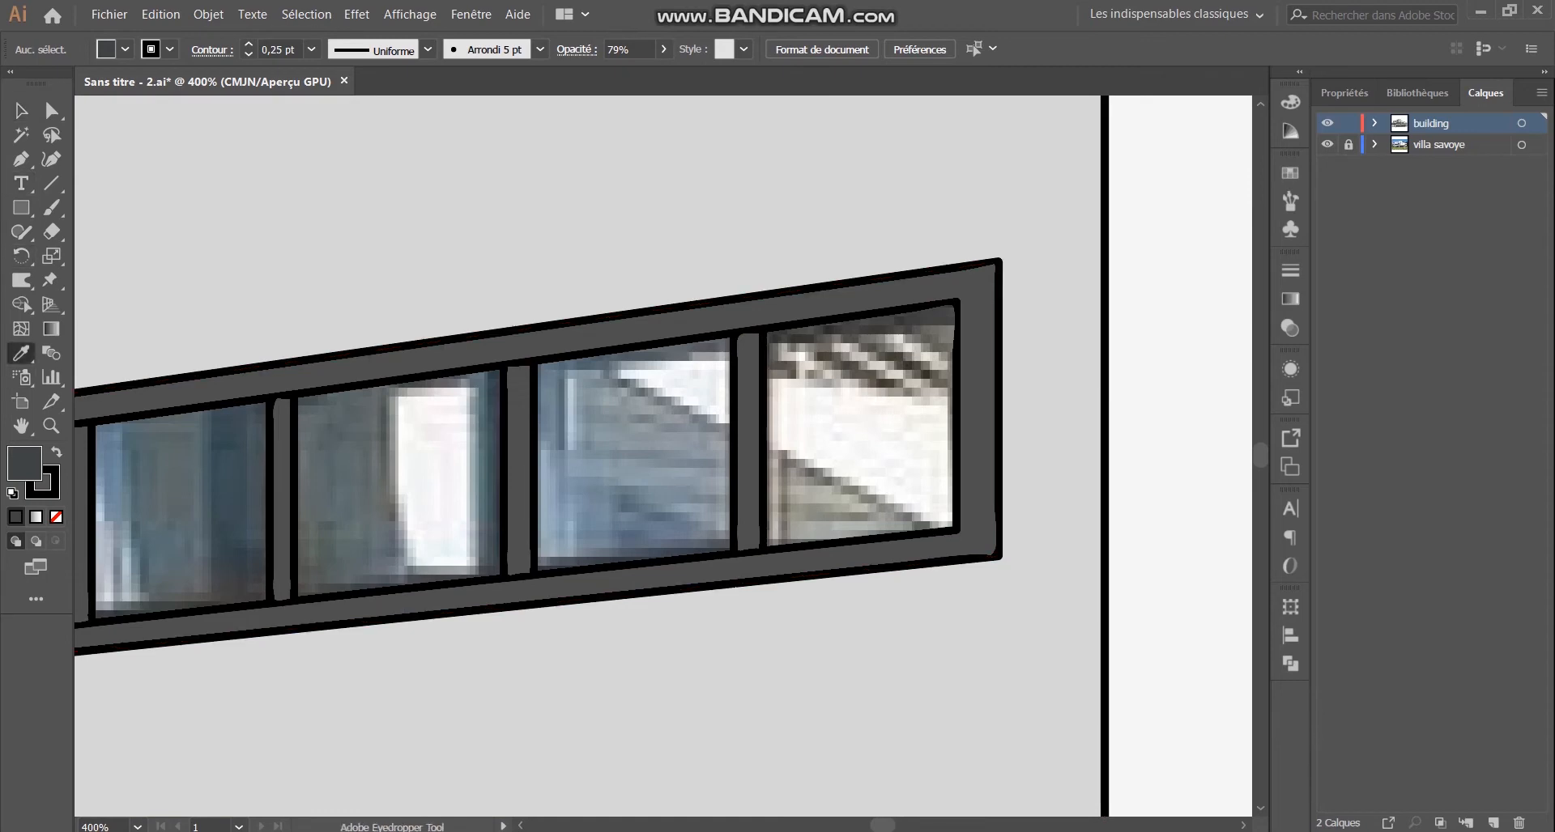
left_click(91, 428)
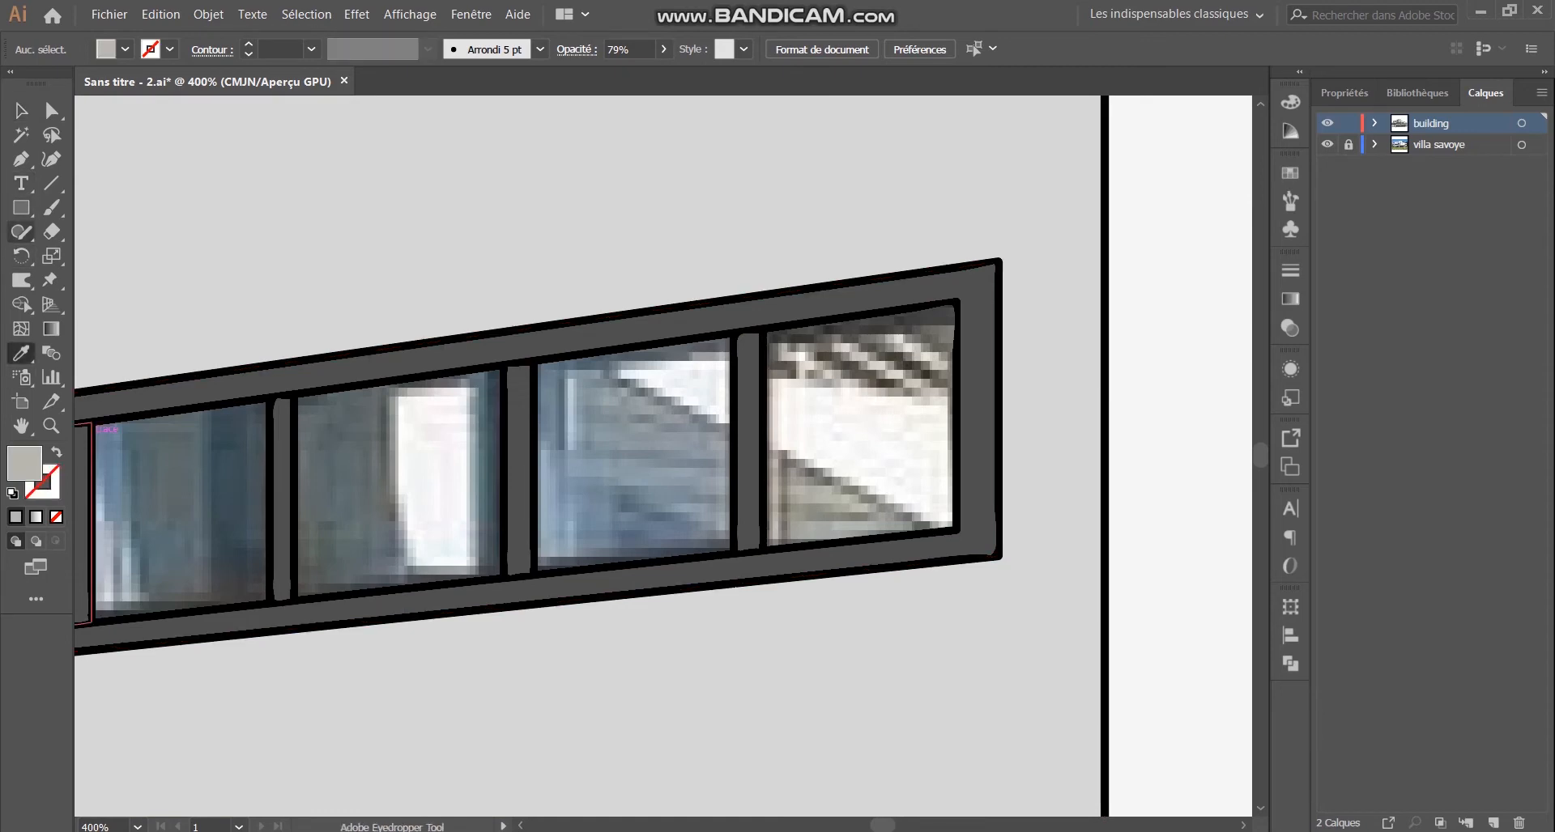
key("p")
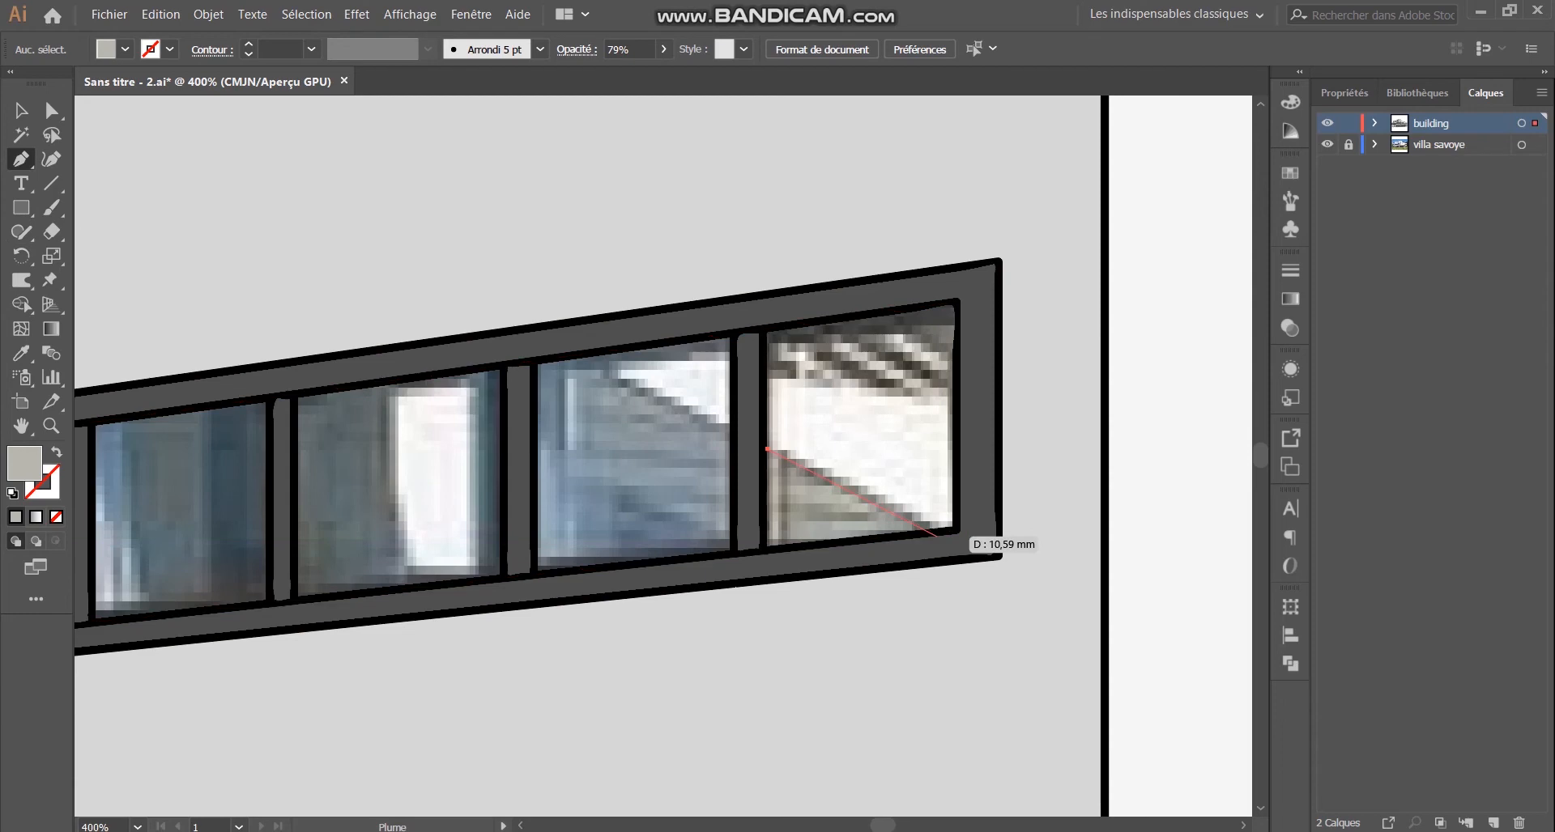
left_click(927, 534)
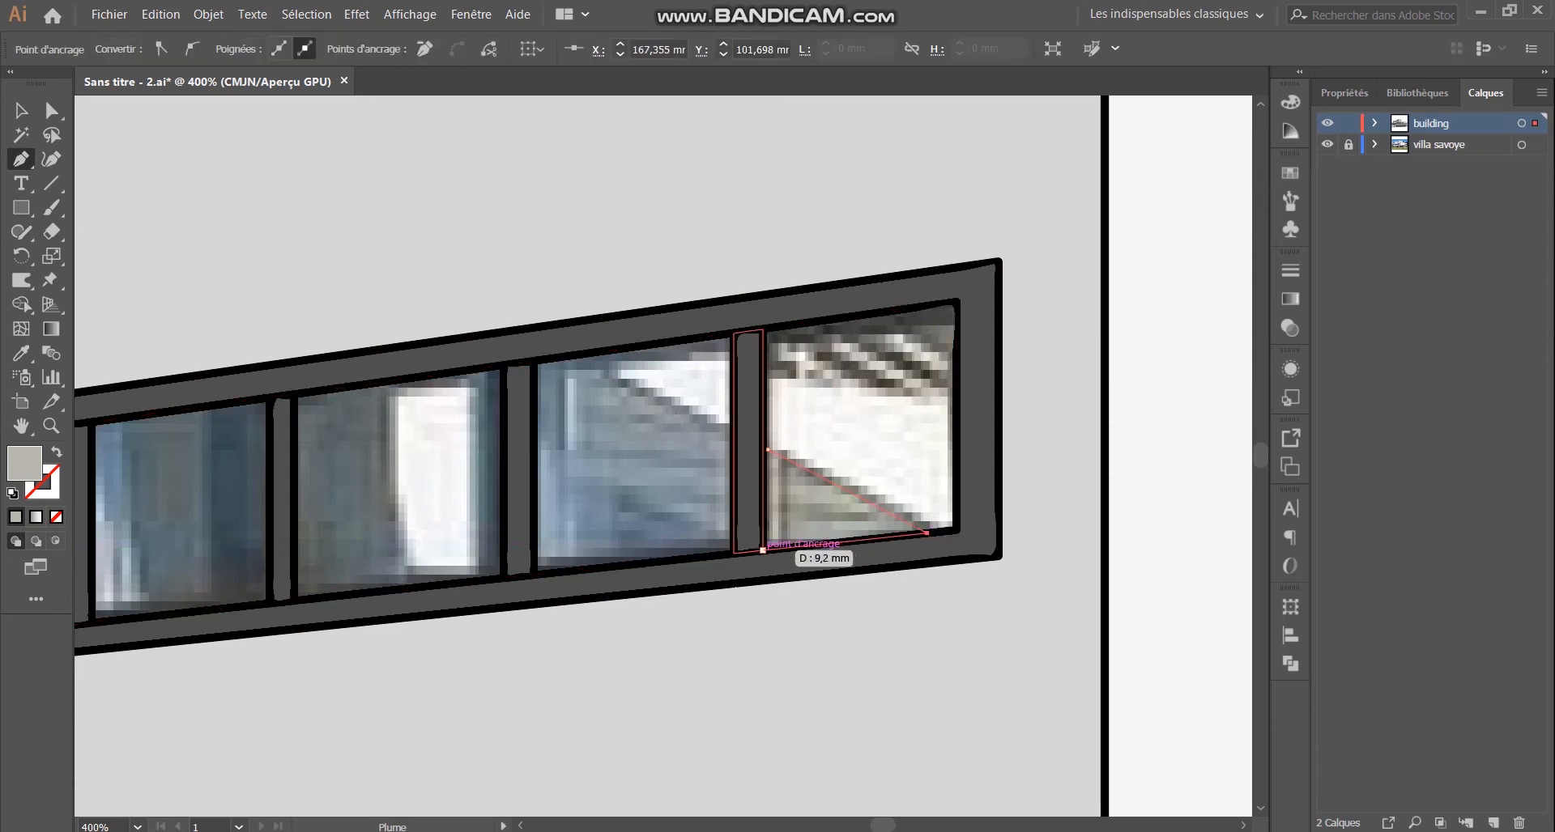
left_click(763, 551)
left_click(767, 449)
scroll(805, 469, "up", 1)
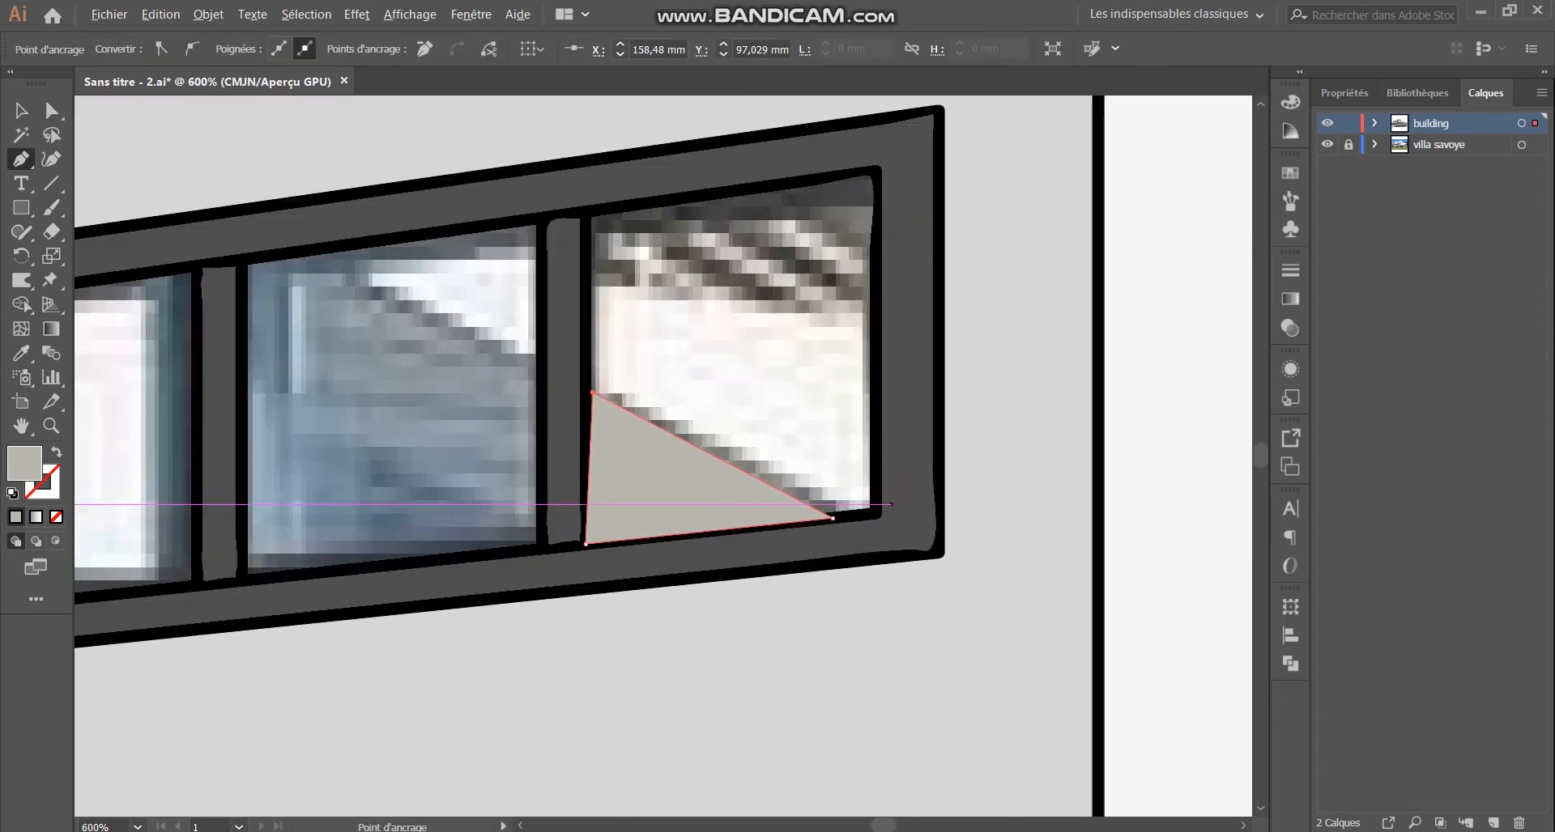
key("a")
left_click_drag(583, 543, 589, 538)
scroll(578, 526, "down", 2)
scroll(695, 251, "up", 1)
Step: Draw a four-sided band across the top of the rightmost pane and fill it with a blue-grey sampled from the photo
key("p")
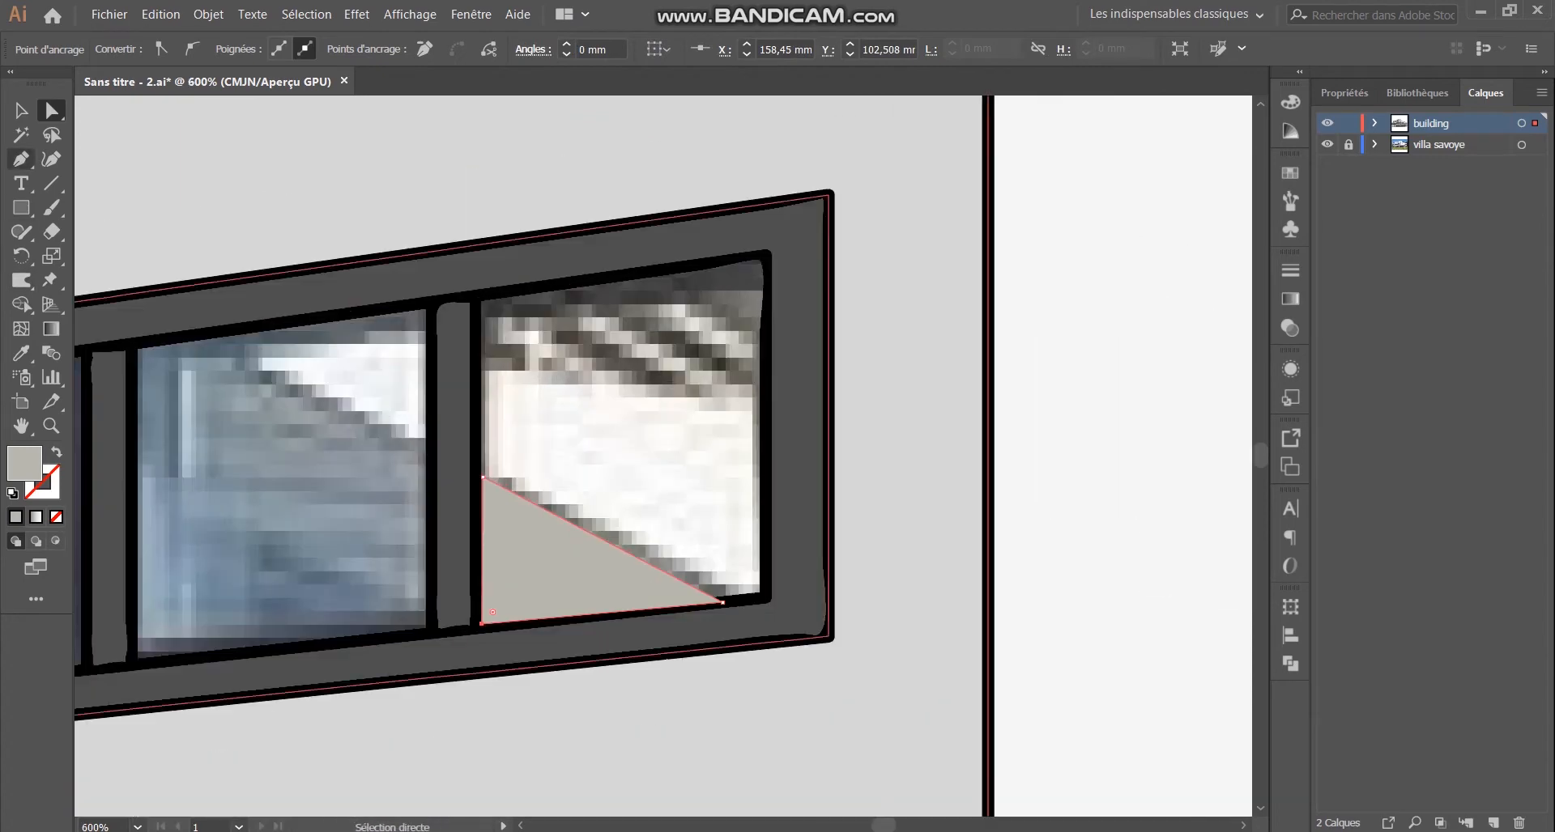
left_click(475, 294)
left_click(763, 255)
left_click(766, 386)
left_click(476, 373)
left_click(475, 295)
key("i")
left_click(454, 413)
Step: Trace the sloping shaded area in the second pane from the right with the blue-grey fill
key("p")
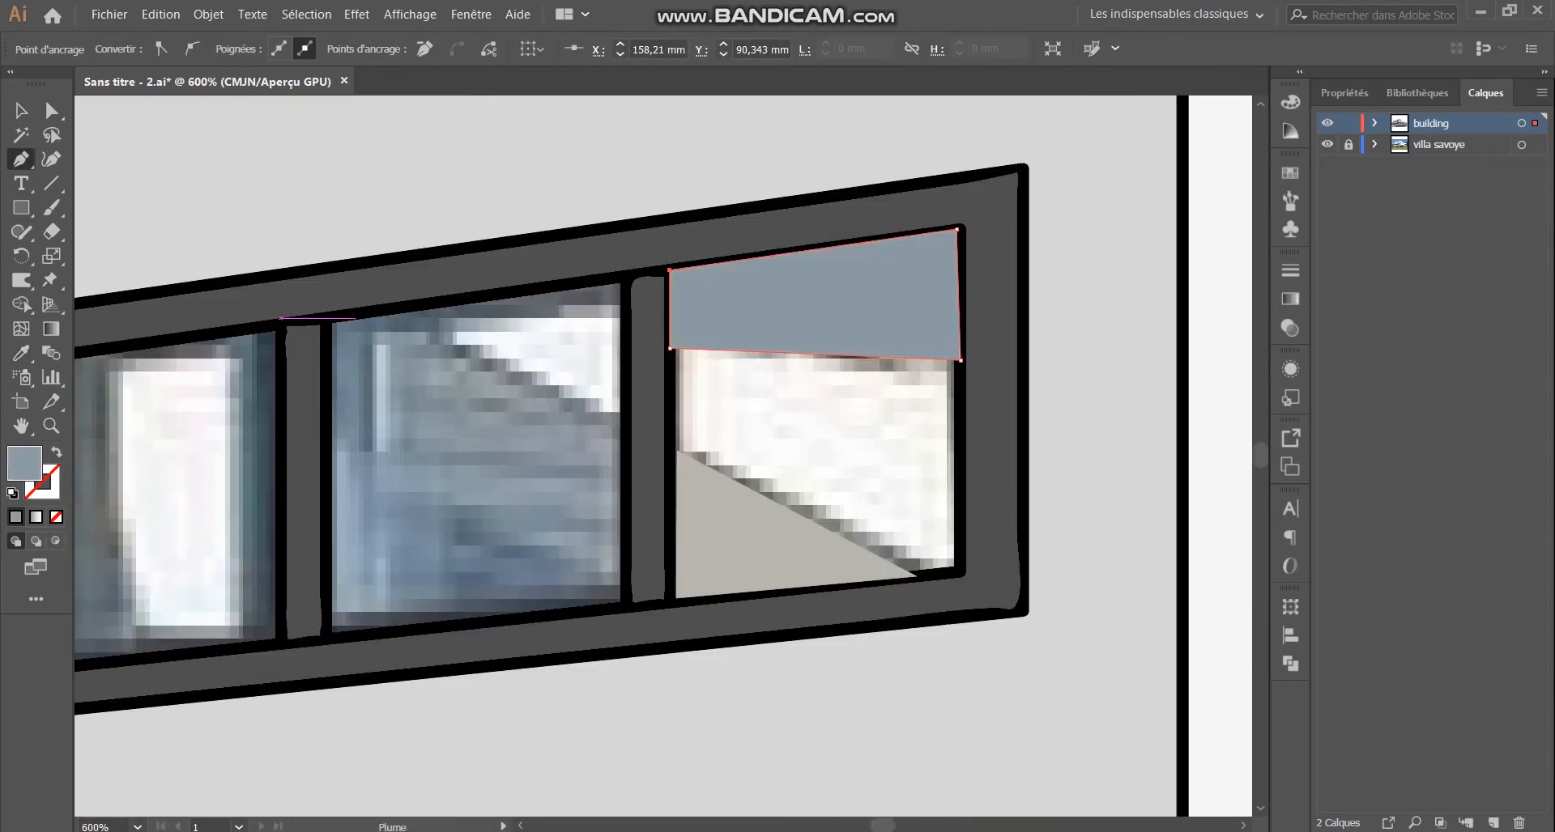
left_click(413, 306)
left_click(625, 419)
left_click(625, 606)
left_click(324, 639)
left_click(325, 319)
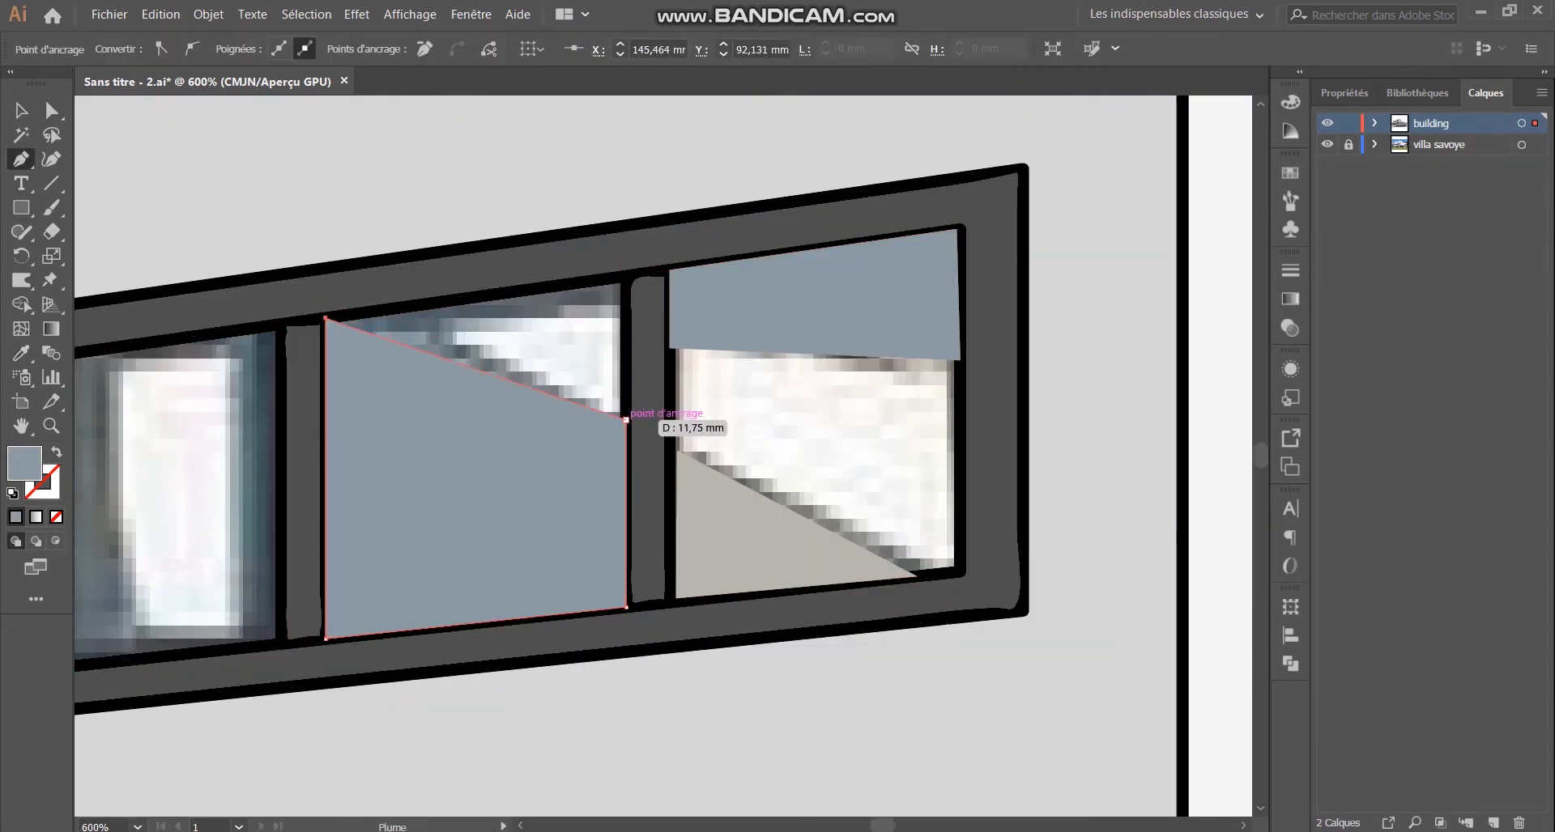
left_click(625, 419)
Step: Recolour the left facade wall with a sampled pale tone and undo the last colour change
key("v")
left_click(518, 243)
key("i")
left_click(534, 417)
left_click(469, 409)
scroll(373, 415, "down", 4)
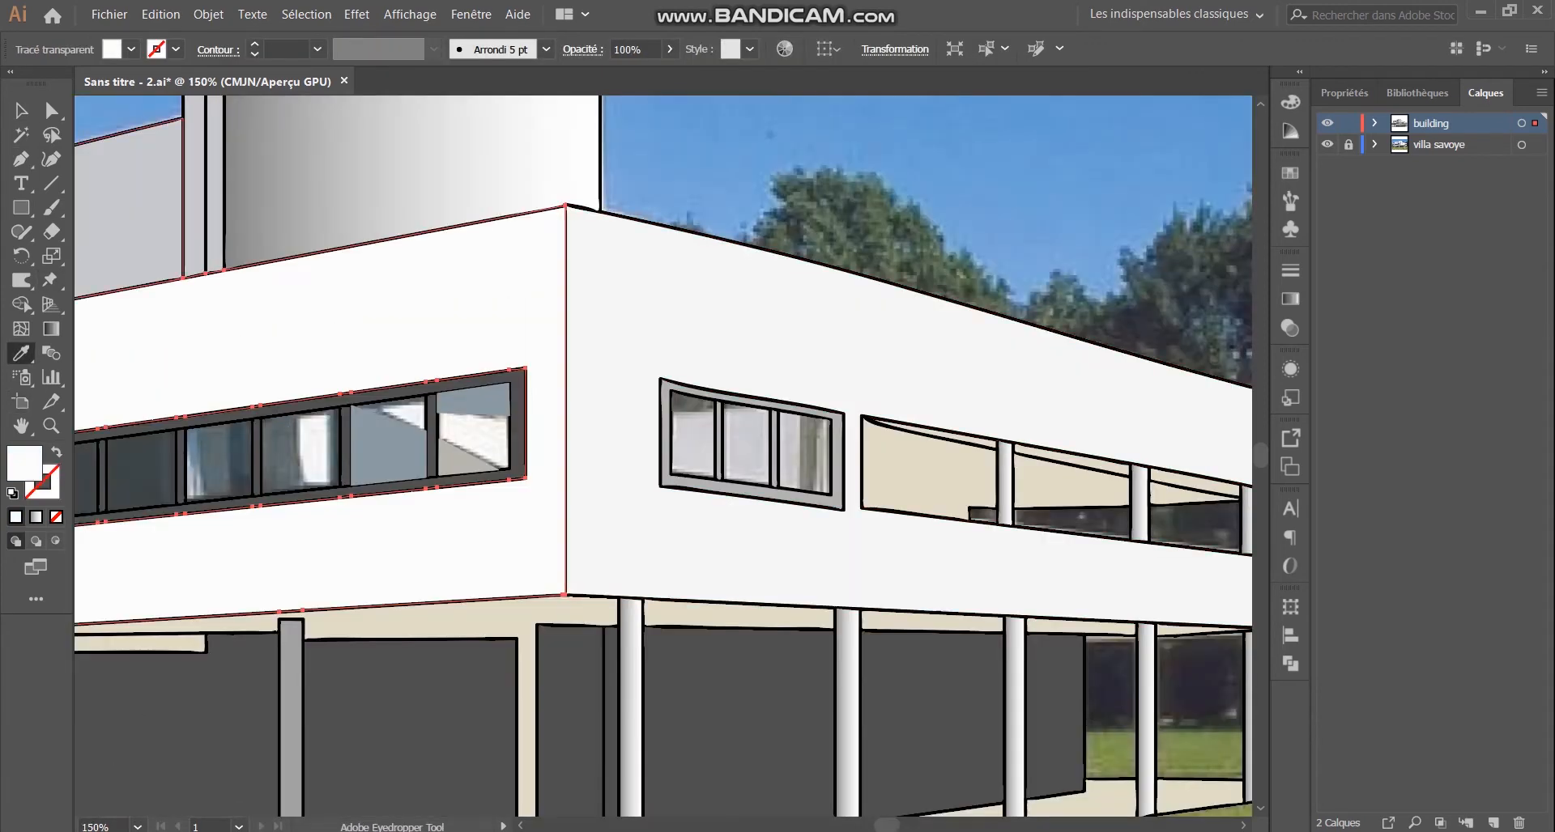
key("v")
left_click(712, 175)
key("ctrl+z")
Step: Trace the lit triangle at the top of the second pane from the right with a white fill
scroll(397, 383, "up", 3)
scroll(423, 483, "up", 2)
key("p")
left_click(118, 424)
left_click(515, 372)
left_click(519, 559)
left_click(119, 424)
Step: Trace the off-white area between the blue-grey band and the light grey triangle in the rightmost pane
left_click(577, 462)
left_click(964, 479)
left_click(586, 599)
left_click(576, 462)
scroll(682, 443, "down", 5)
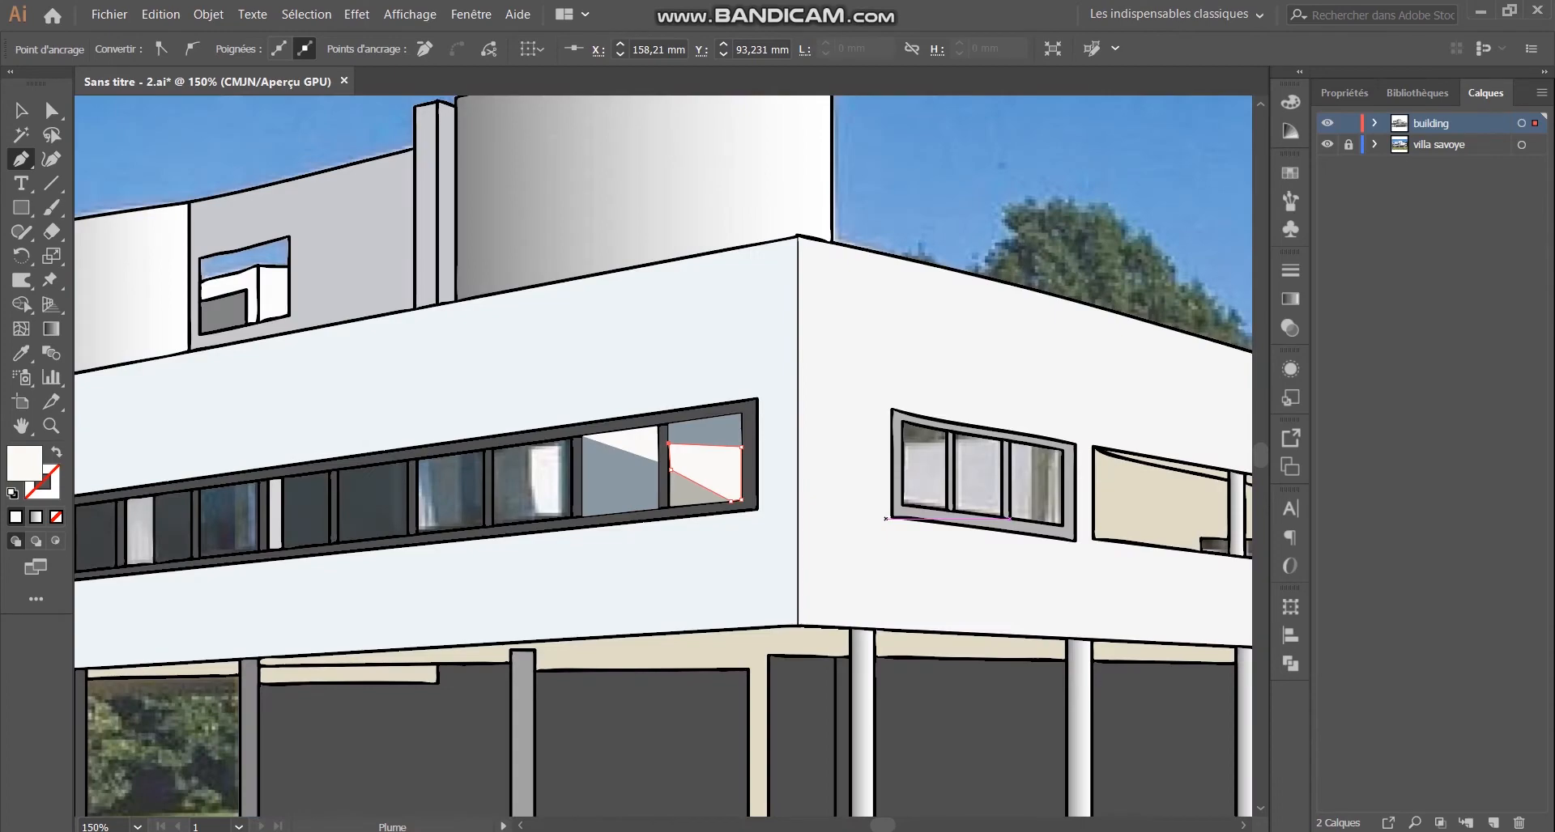
Step: Trace the white curtain in the third pane from the right and adjust its lower corner to the frame
scroll(557, 486, "up", 4)
left_click(425, 386)
left_click(592, 392)
left_click(591, 669)
left_click(433, 686)
left_click(425, 386)
scroll(518, 556, "down", 5)
scroll(184, 573, "up", 2)
scroll(923, 600, "down", 1)
key("v")
scroll(910, 546, "up", 4)
scroll(669, 688, "up", 1)
key("a")
left_click_drag(621, 686, 608, 689)
scroll(742, 396, "down", 5)
Step: Fill the remaining areas of the third and fourth panes from the right using the Shape Builder
key("v")
left_click(972, 210)
scroll(627, 673, "up", 2)
left_click_drag(364, 486, 640, 388)
left_click(22, 304)
left_click(354, 462)
left_click(472, 451)
Step: Recolour the two newly filled pane areas by sampling the neighbouring dark pane
key("v")
scroll(518, 453, "down", 2)
scroll(518, 454, "up", 3)
scroll(685, 470, "down", 2)
left_click(567, 472)
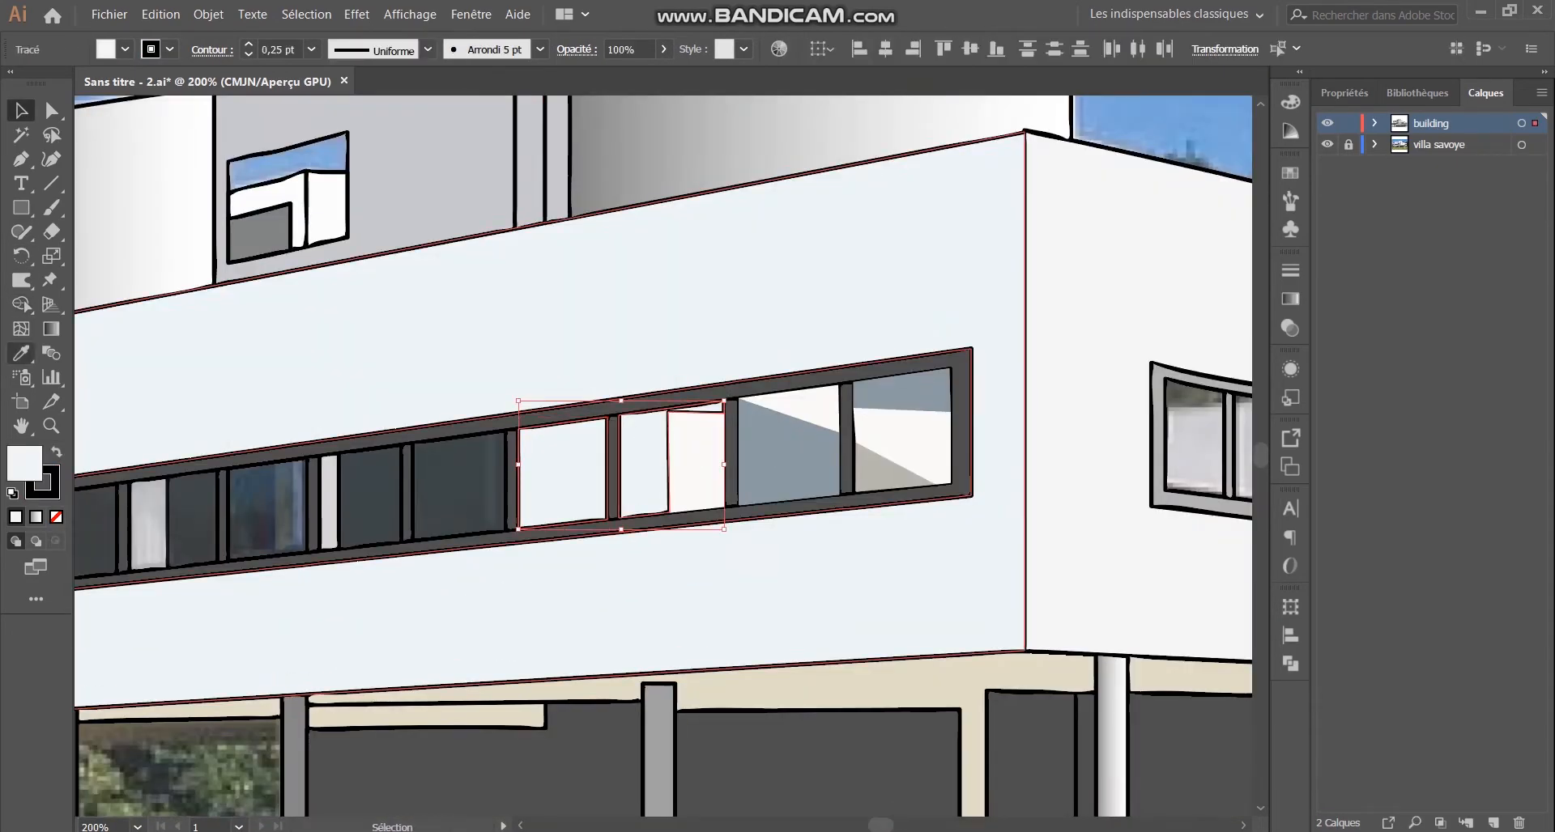
key("i")
left_click(458, 490)
scroll(627, 543, "down", 3)
key("v")
Step: Trace the blind in the left pane of the right facade's three-pane window with a sampled light grey
scroll(901, 516, "up", 5)
key("i")
left_click(419, 434)
scroll(418, 434, "up", 1)
key("p")
left_click(303, 345)
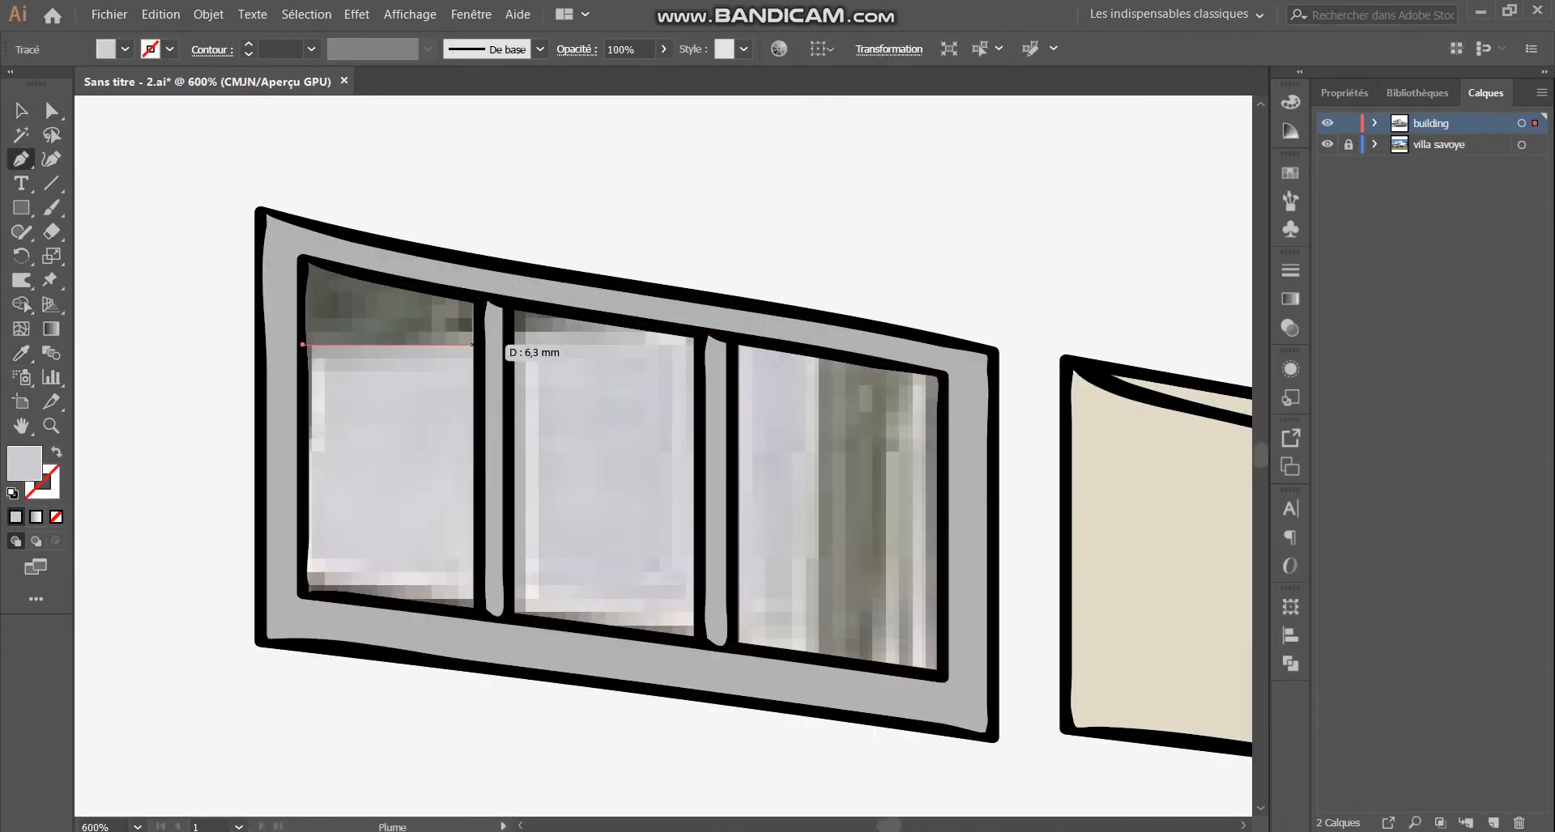
left_click(479, 345)
left_click(480, 614)
left_click(303, 593)
left_click(303, 345)
Step: Trace the light grey blind strip in the right pane of the three-pane window
left_click(732, 337)
left_click(819, 349)
left_click(819, 659)
left_click(732, 648)
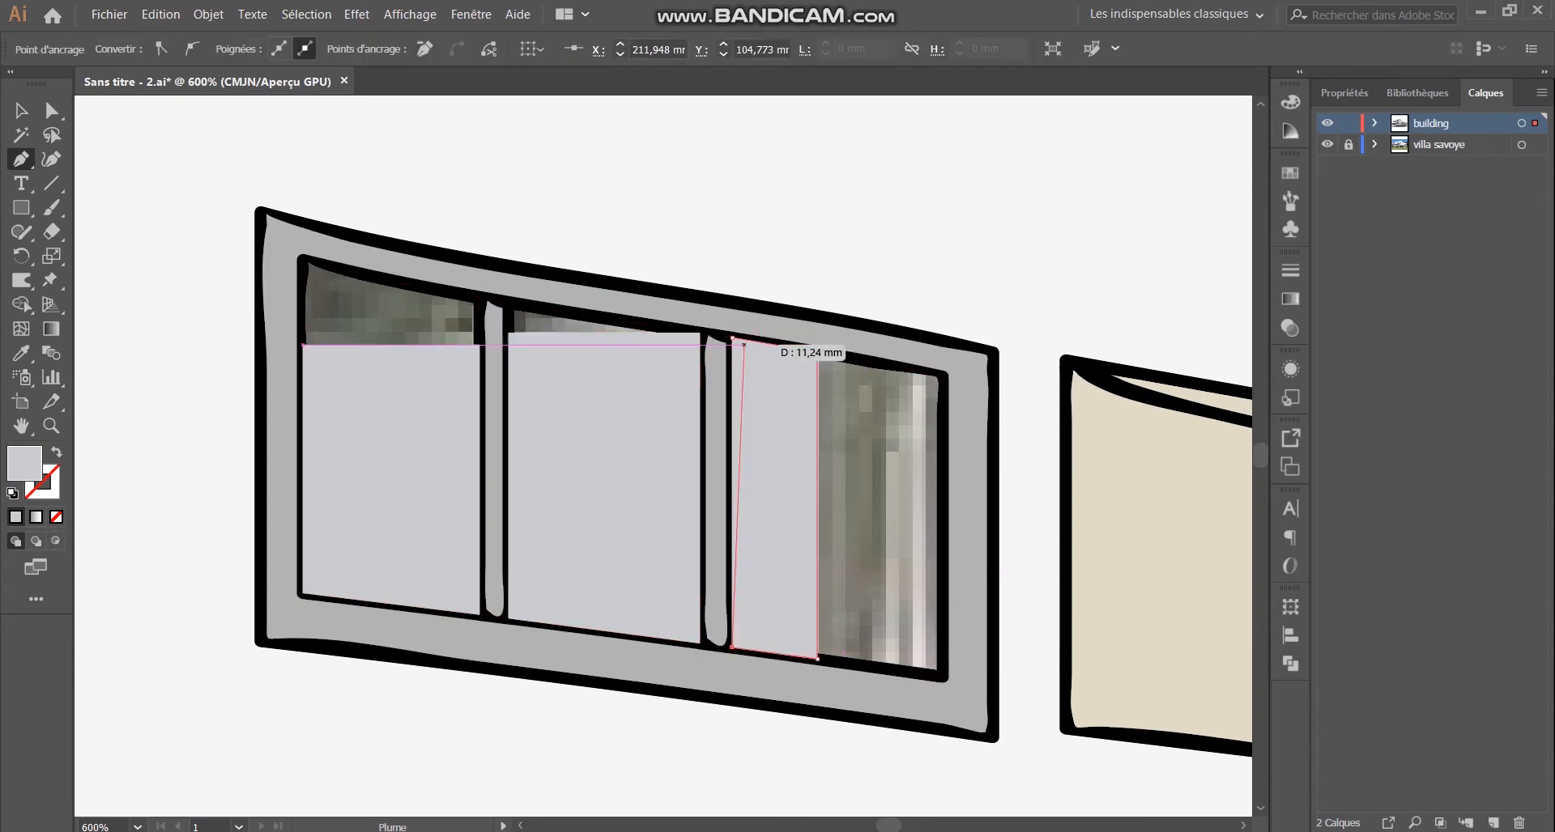
left_click(732, 337)
Step: Fill the gaps above the blinds in the left and middle panes using the Shape Builder
scroll(559, 531, "down", 2)
key("i")
key("v")
key("i")
left_click(623, 519)
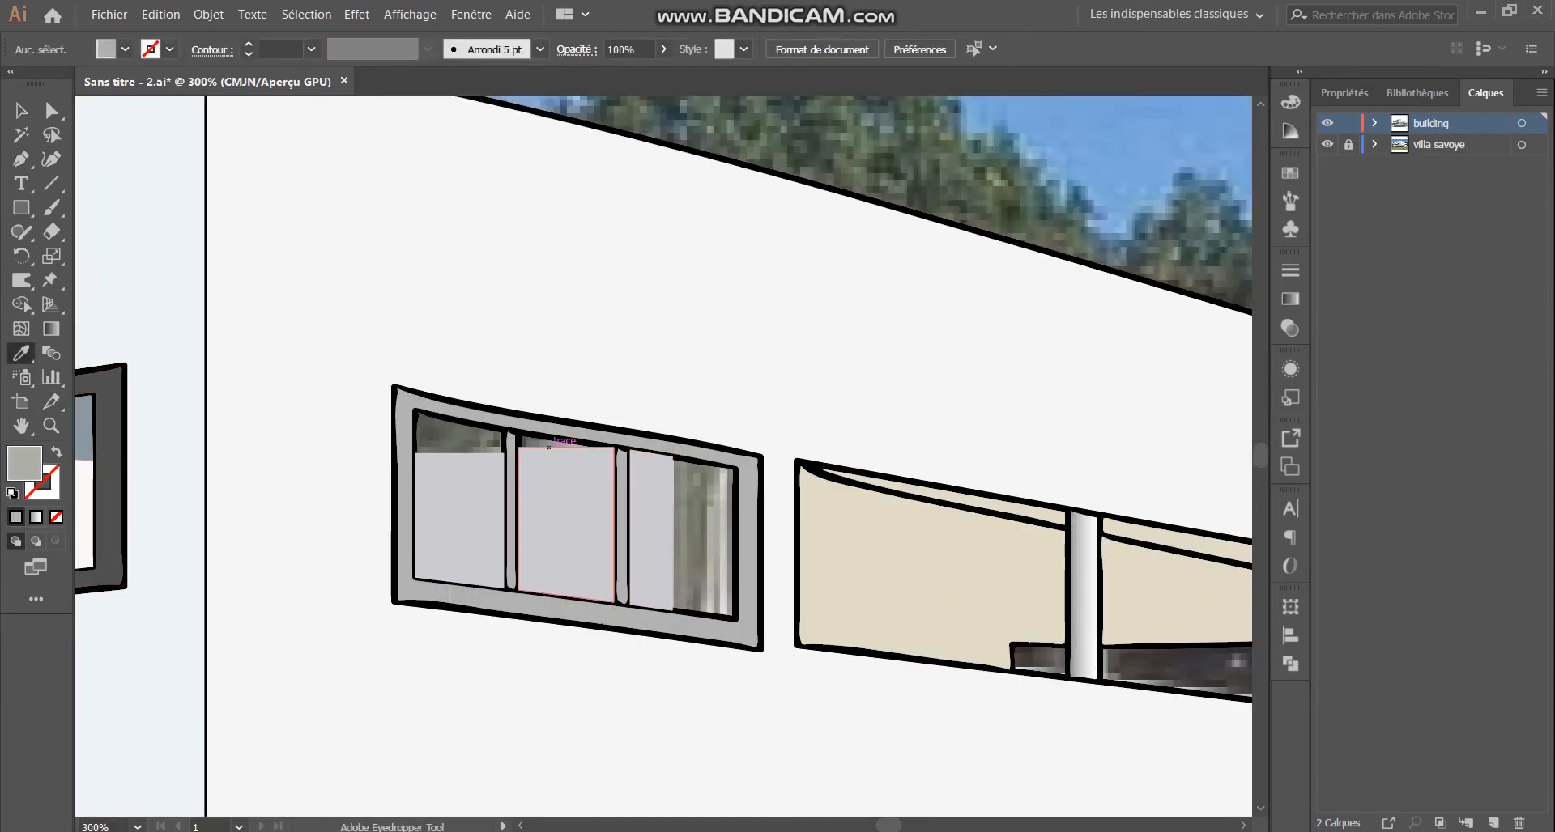
scroll(556, 488, "down", 2)
key("v")
left_click_drag(1133, 356, 486, 535)
scroll(570, 537, "up", 3)
key("shift+m")
left_click(405, 333)
left_click(515, 343)
key("v")
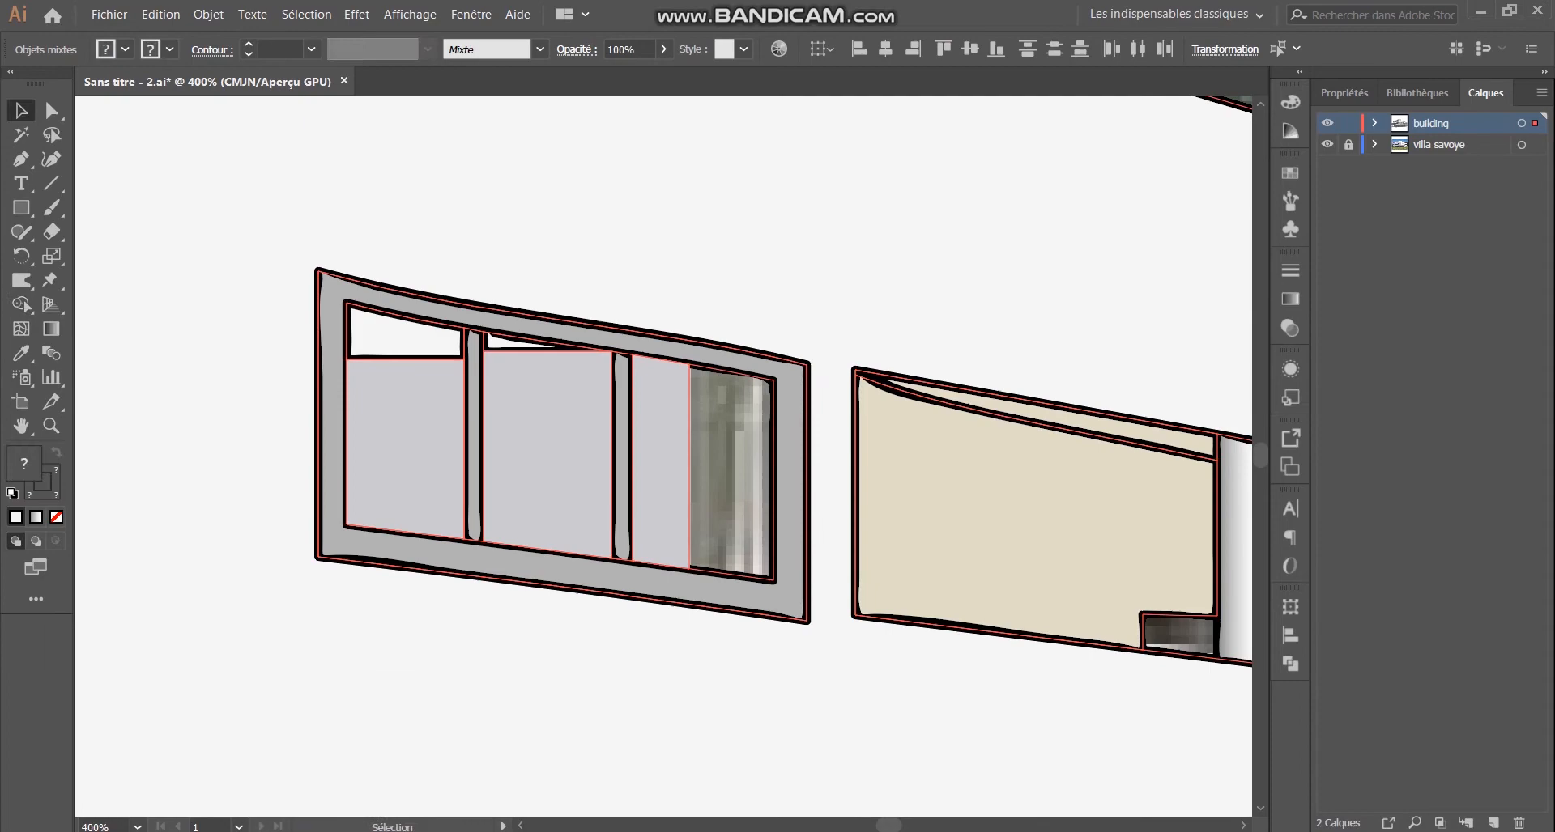
Step: Recolour both gap shapes above the blinds with a grey-green sampled from the window photo
left_click(405, 336)
scroll(405, 336, "up", 1)
left_click(510, 363, "shift")
key("i")
left_click(717, 470)
Step: Trace the remaining area of the three-pane window's right pane with the grey-green fill
scroll(745, 492, "up", 2)
key("p")
left_click(635, 274)
left_click(805, 303)
left_click(804, 709)
left_click(635, 691)
left_click(634, 275)
scroll(609, 444, "down", 6)
scroll(648, 461, "down", 2)
key("v")
left_click(891, 519)
scroll(639, 526, "up", 1)
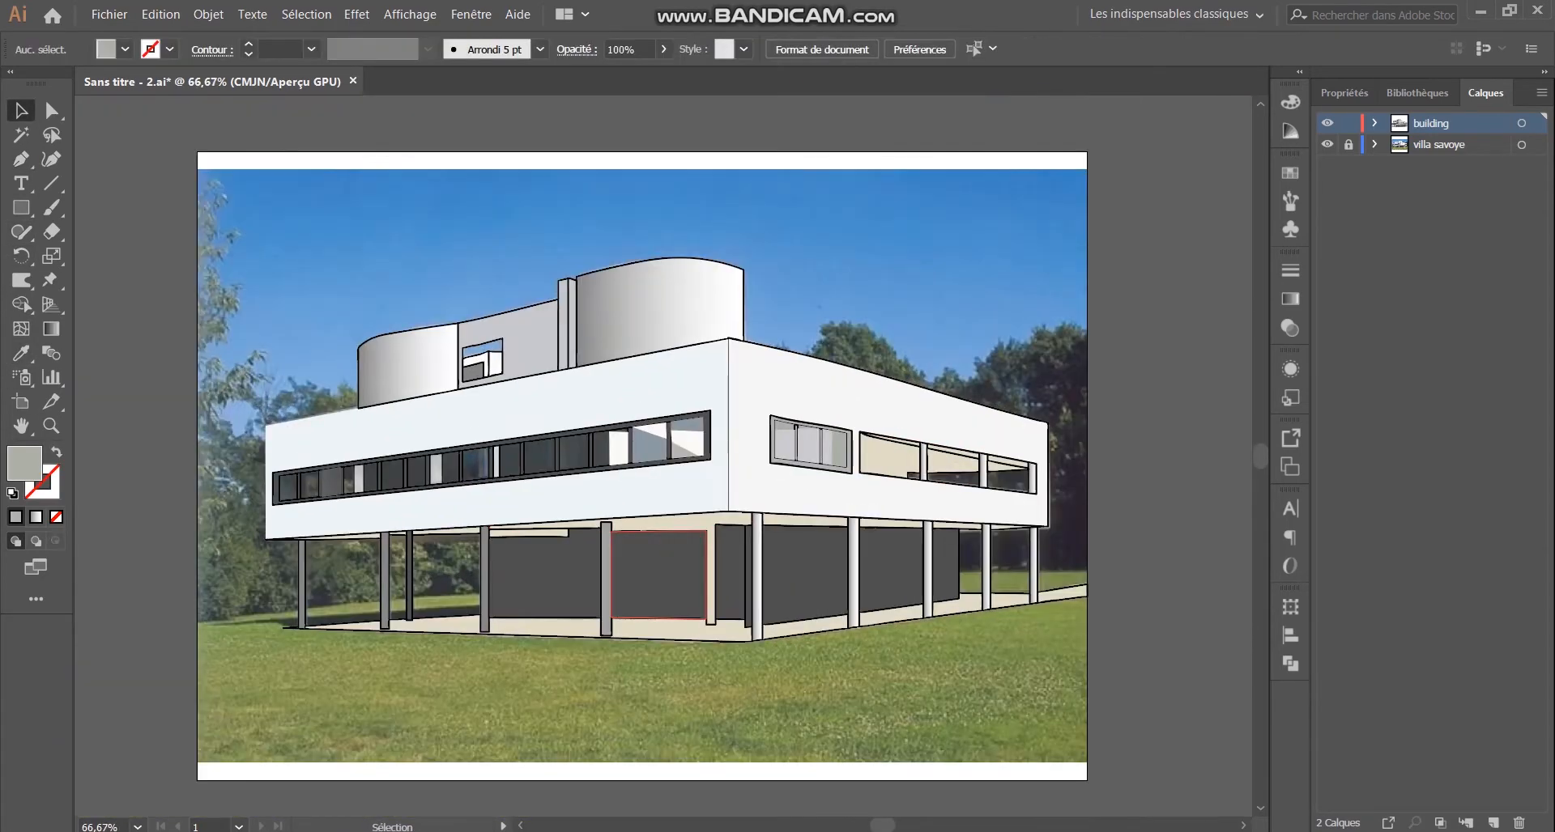
Step: Recolour the bluish shaded areas in the last two panes of the long ribbon window with a neutral grey
scroll(427, 532, "up", 2)
scroll(728, 349, "up", 1)
scroll(628, 526, "down", 2)
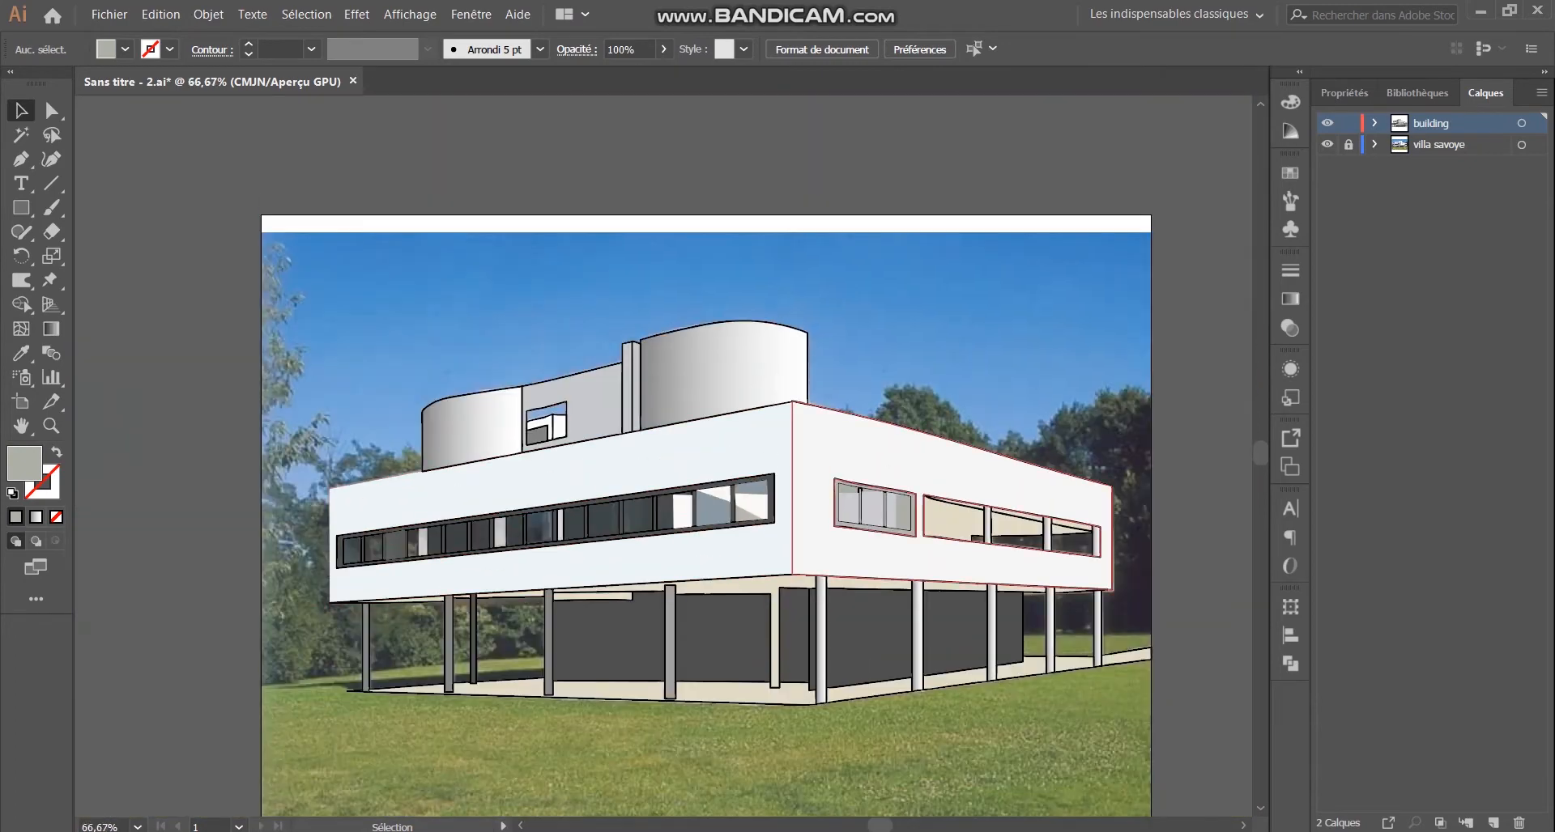
scroll(864, 541, "up", 2)
left_click(512, 494)
double_click(25, 464)
left_click(1461, 195)
left_click(1012, 186)
scroll(675, 518, "down", 3)
scroll(677, 519, "up", 2)
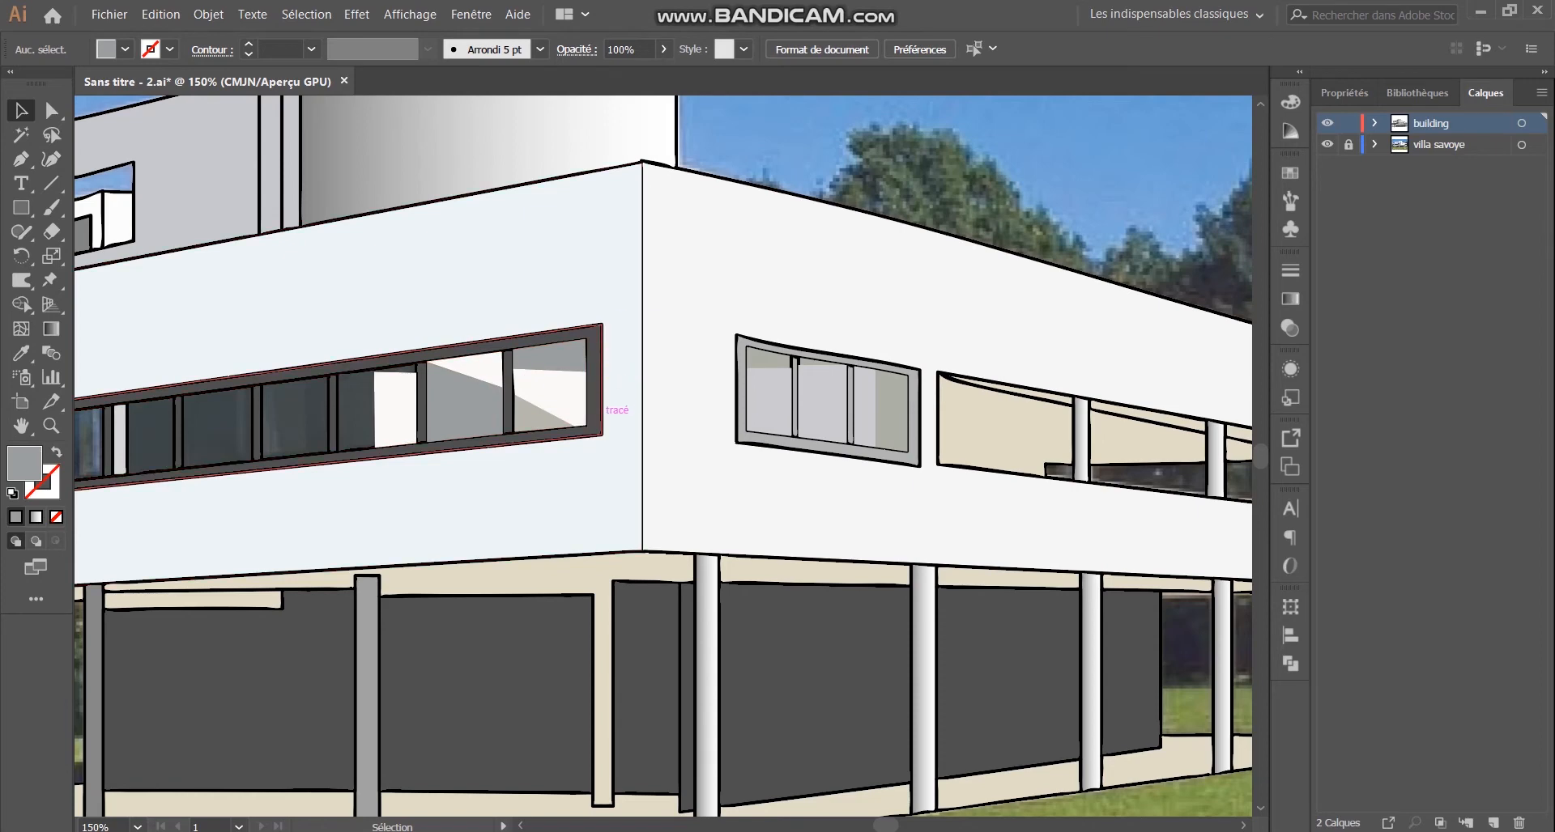
Step: Select all the glass, blind and gap shapes of the three-pane window and send them to the back
scroll(532, 352, "up", 2)
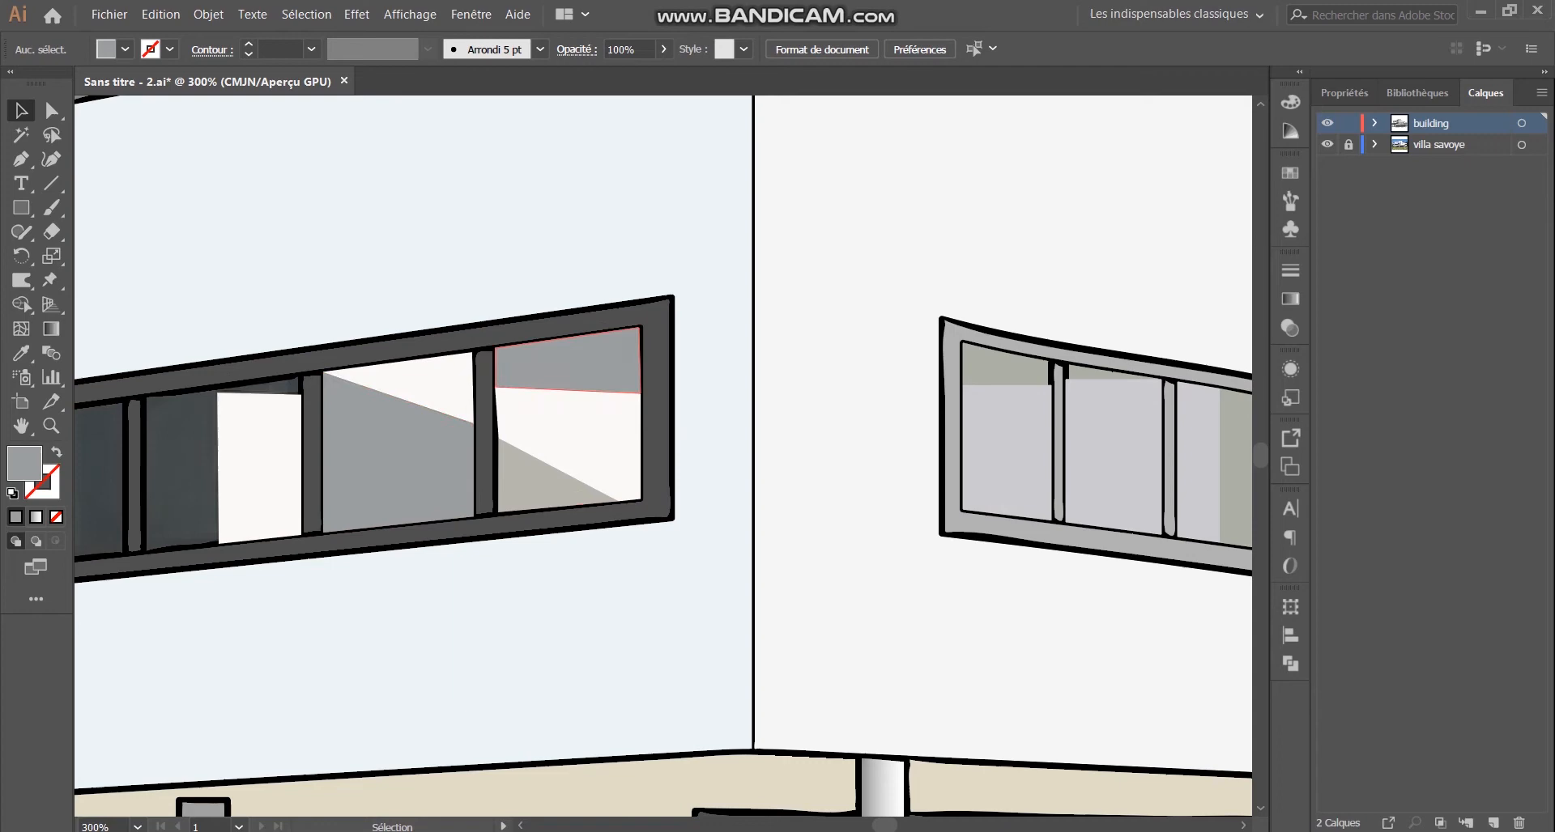
scroll(585, 420, "down", 1)
scroll(1047, 463, "up", 3)
left_click(1008, 454)
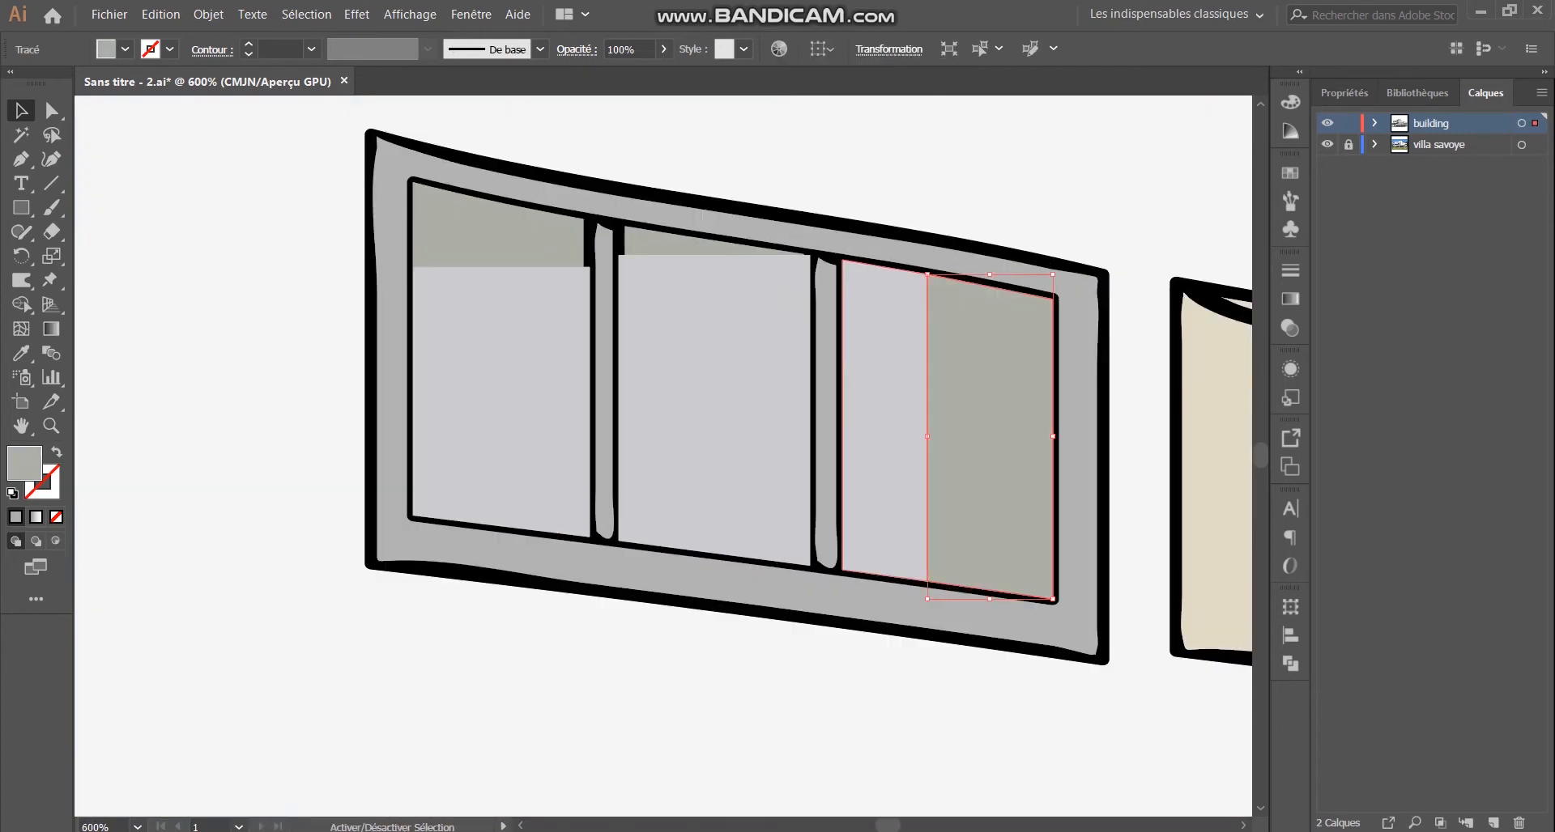
left_click(884, 405, "shift")
left_click(704, 245, "shift")
left_click(702, 308, "shift")
left_click(507, 236, "shift")
left_click(506, 312, "shift")
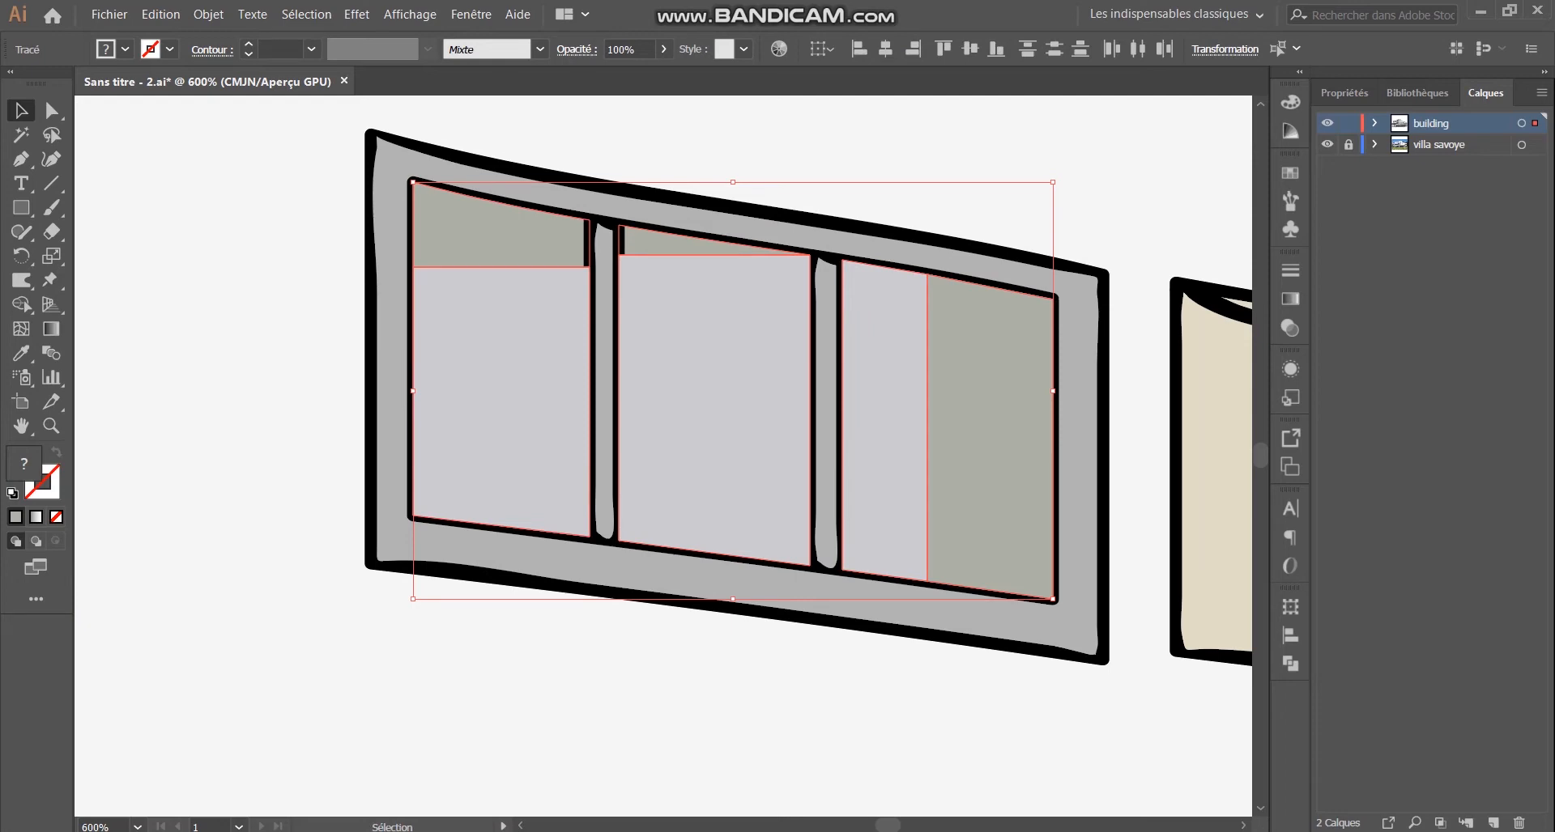
right_click(901, 342)
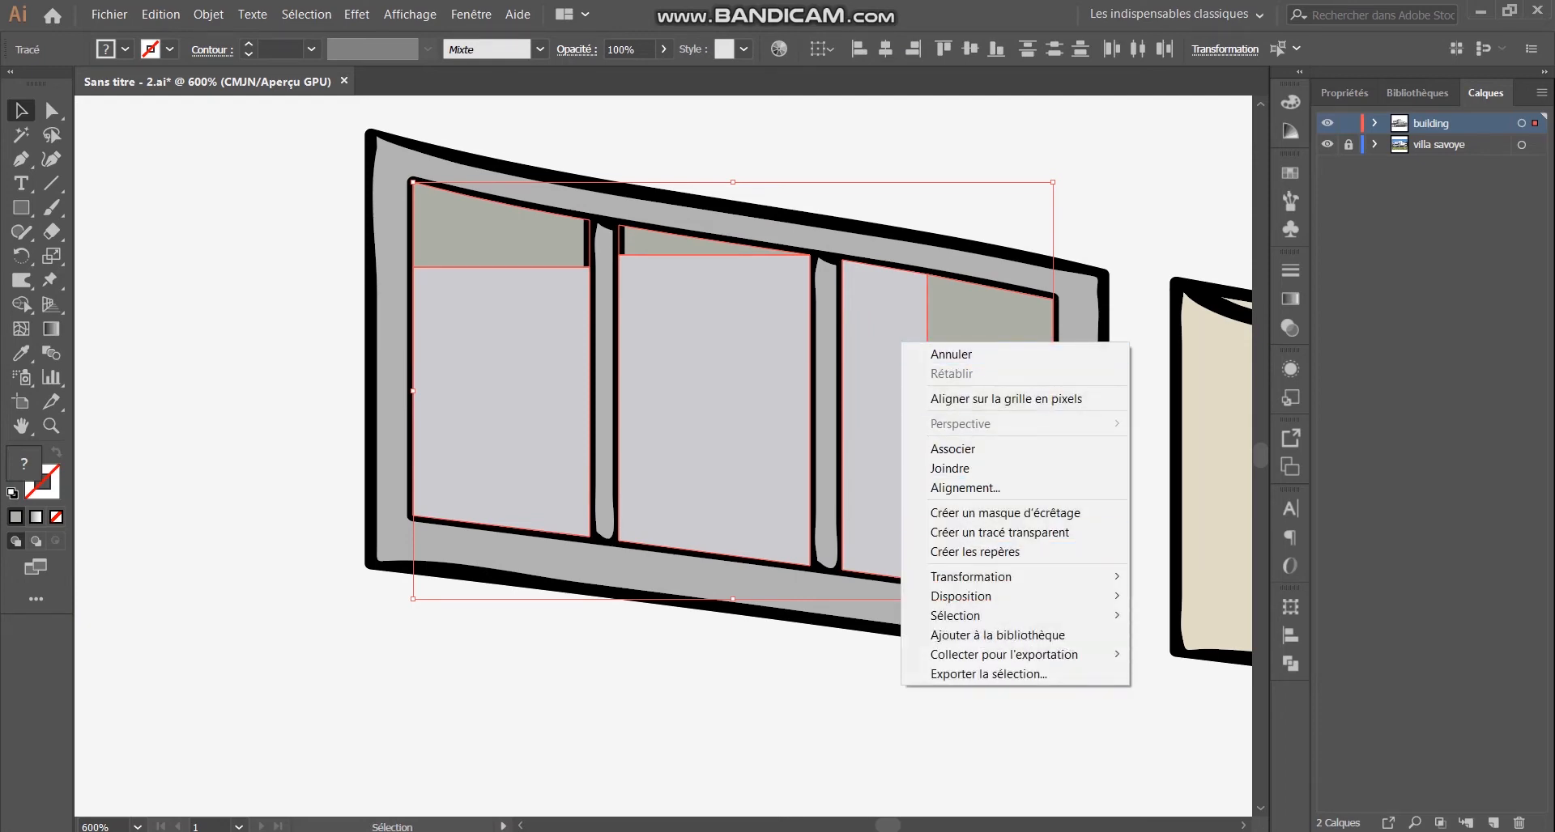
mouse_move(972, 595)
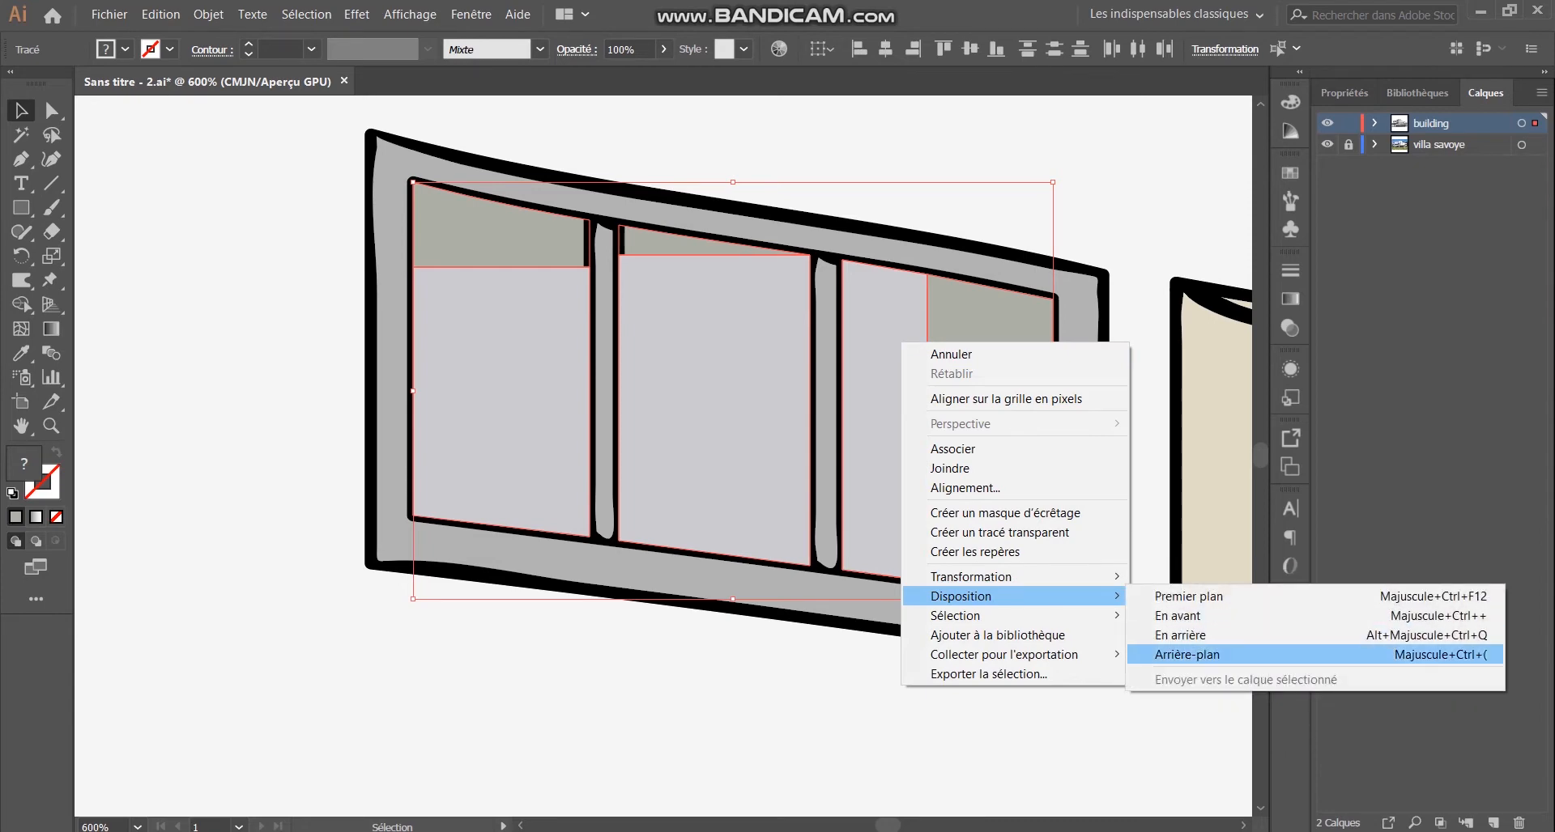
left_click(1187, 654)
key("ctrl+minus")
key("ctrl+minus")
key("ctrl+minus")
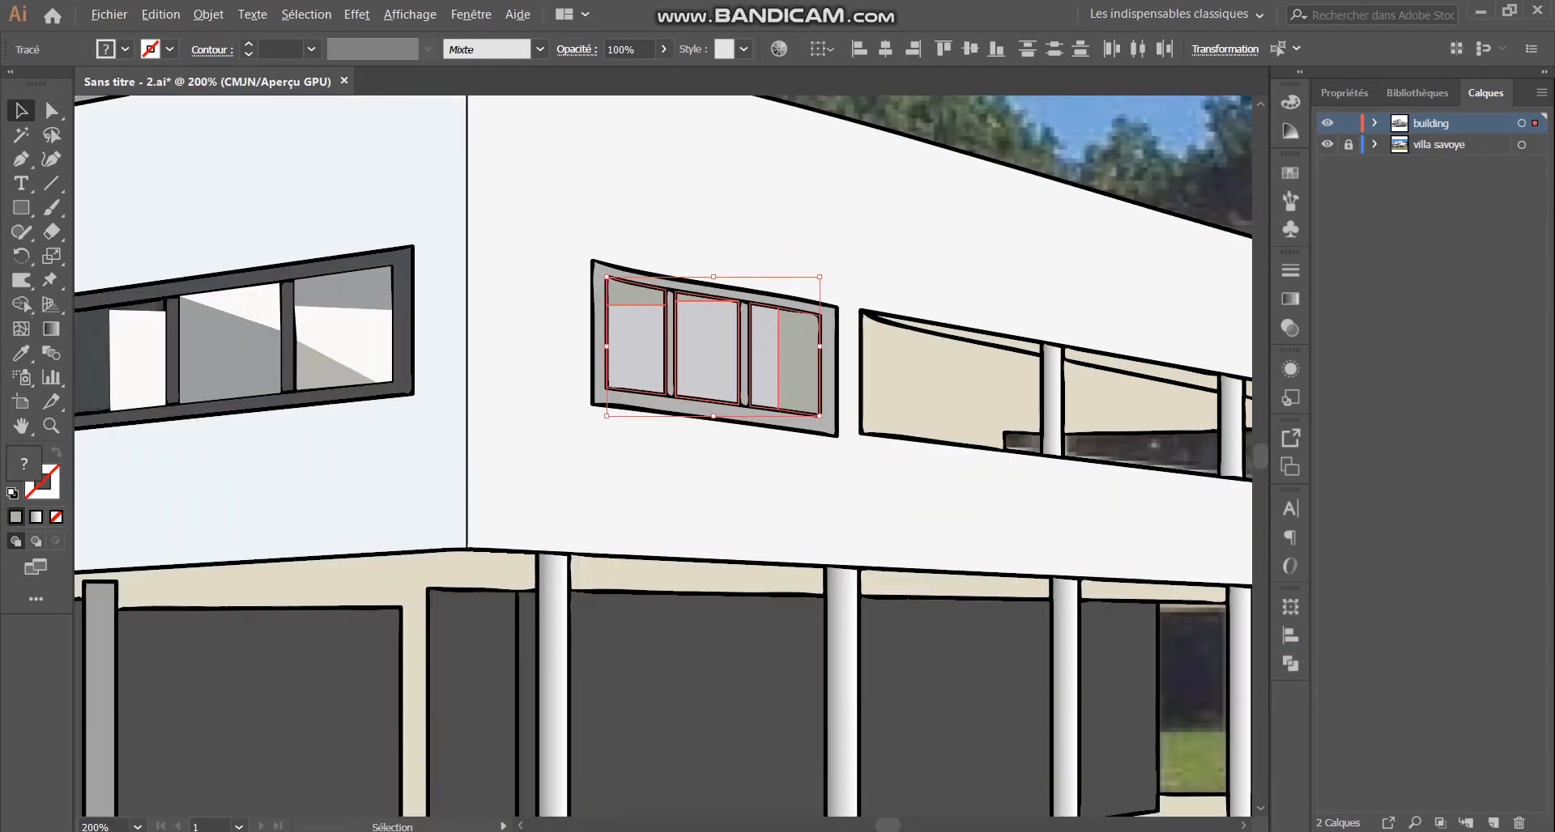
scroll(663, 456, "up", 1)
left_click(1126, 491)
Step: Send the colour shapes in the last two panes of the ribbon window to the back
scroll(297, 338, "up", 2)
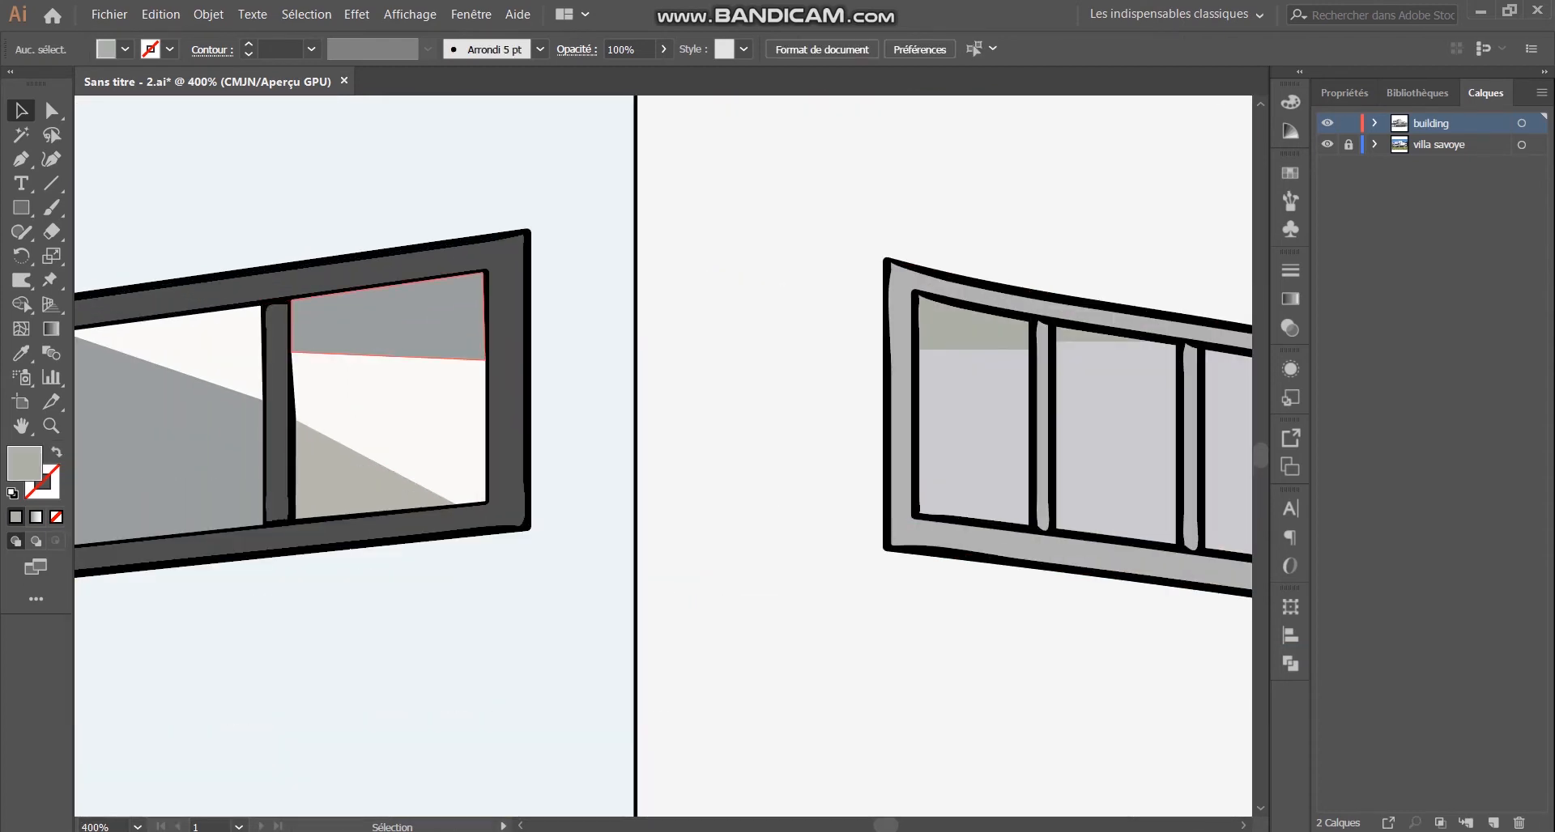
left_click(321, 331)
left_click(217, 350, "shift")
left_click(212, 437, "shift")
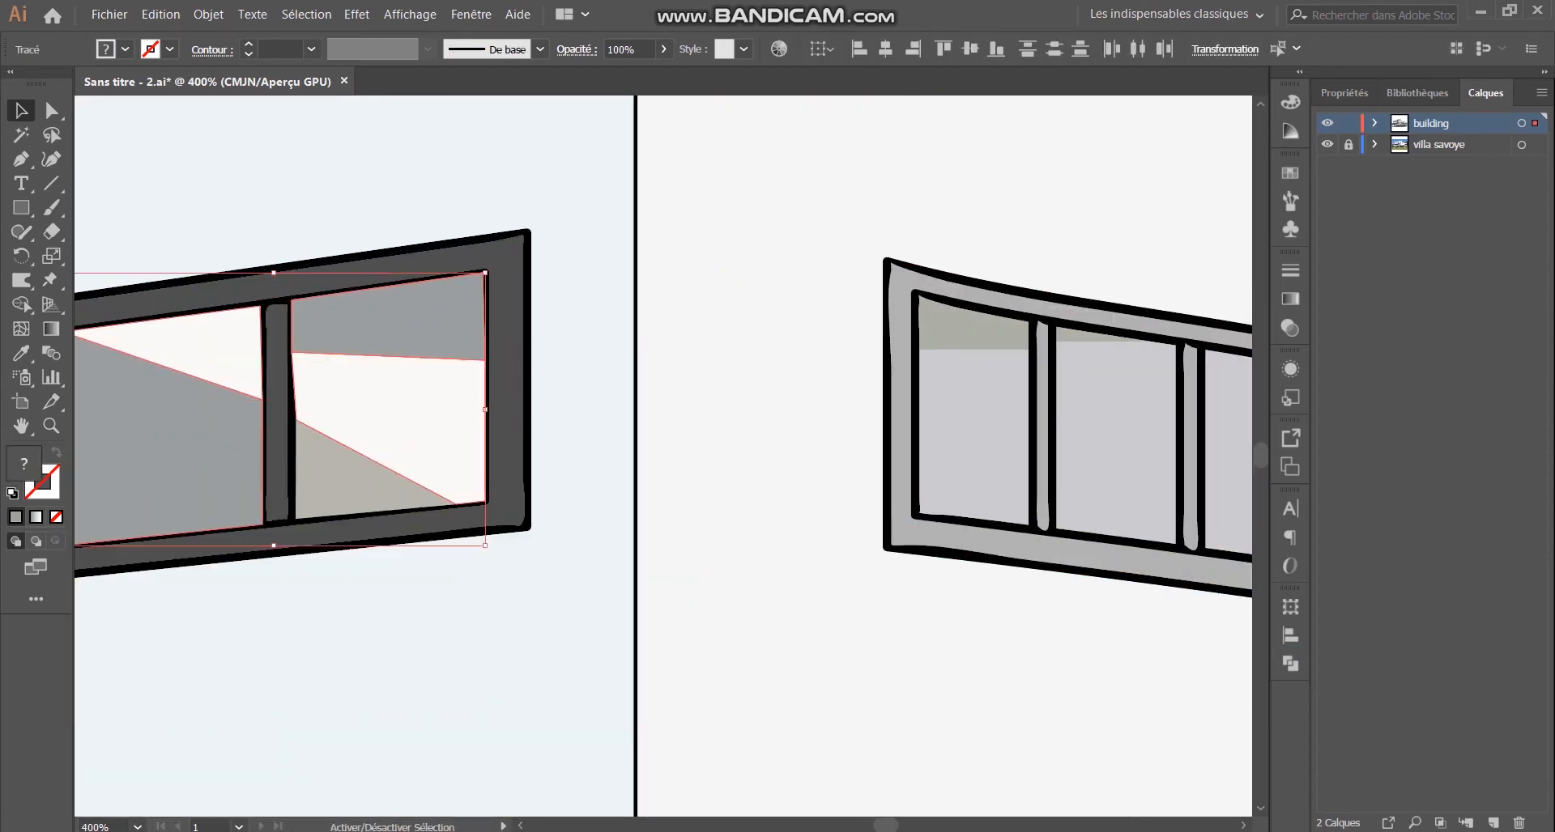
right_click(358, 460)
mouse_move(454, 714)
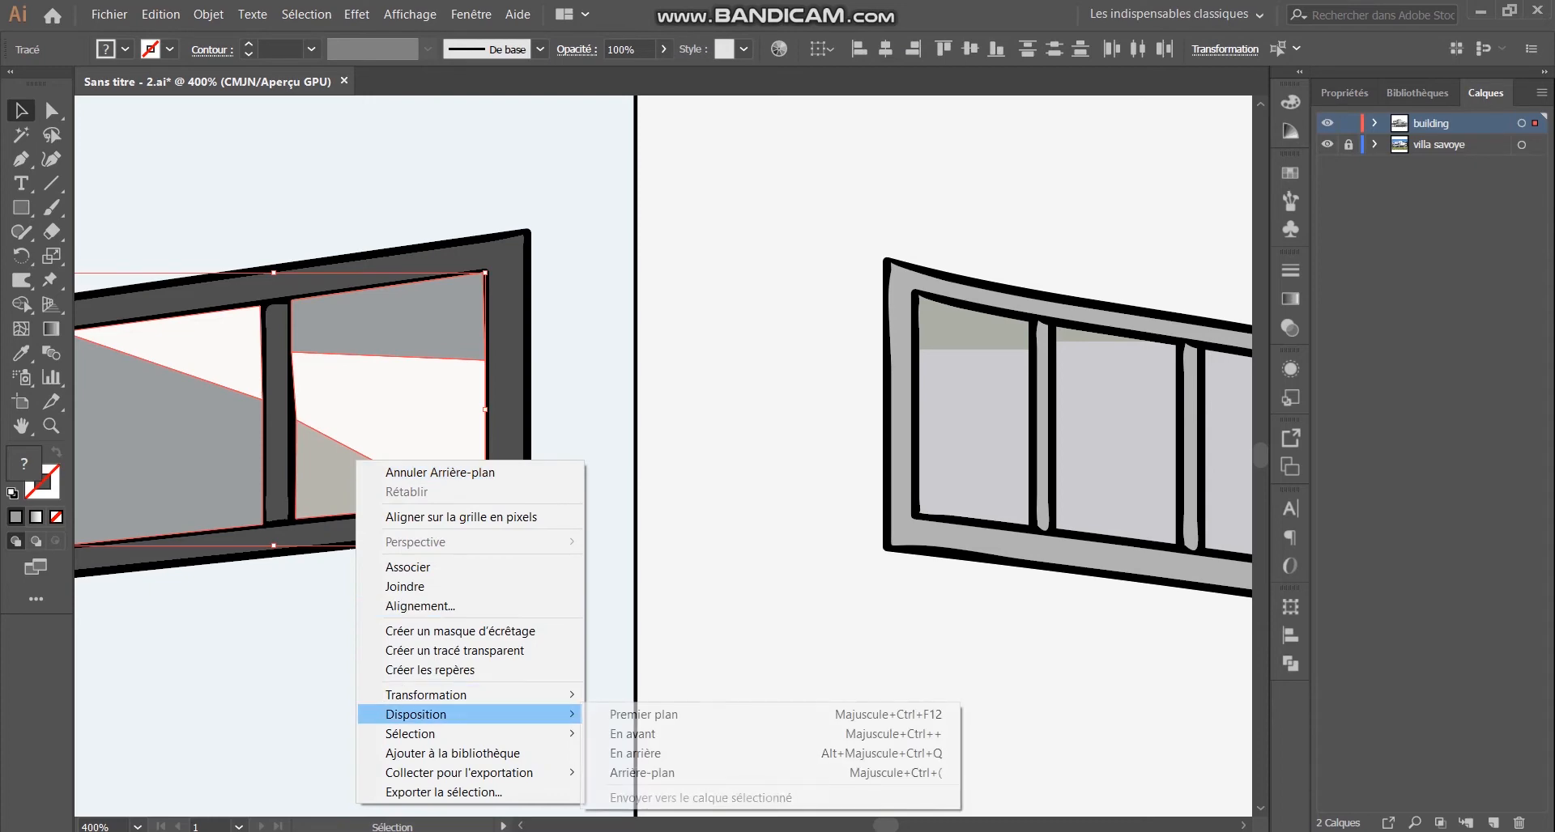
left_click(664, 773)
scroll(647, 403, "down", 4)
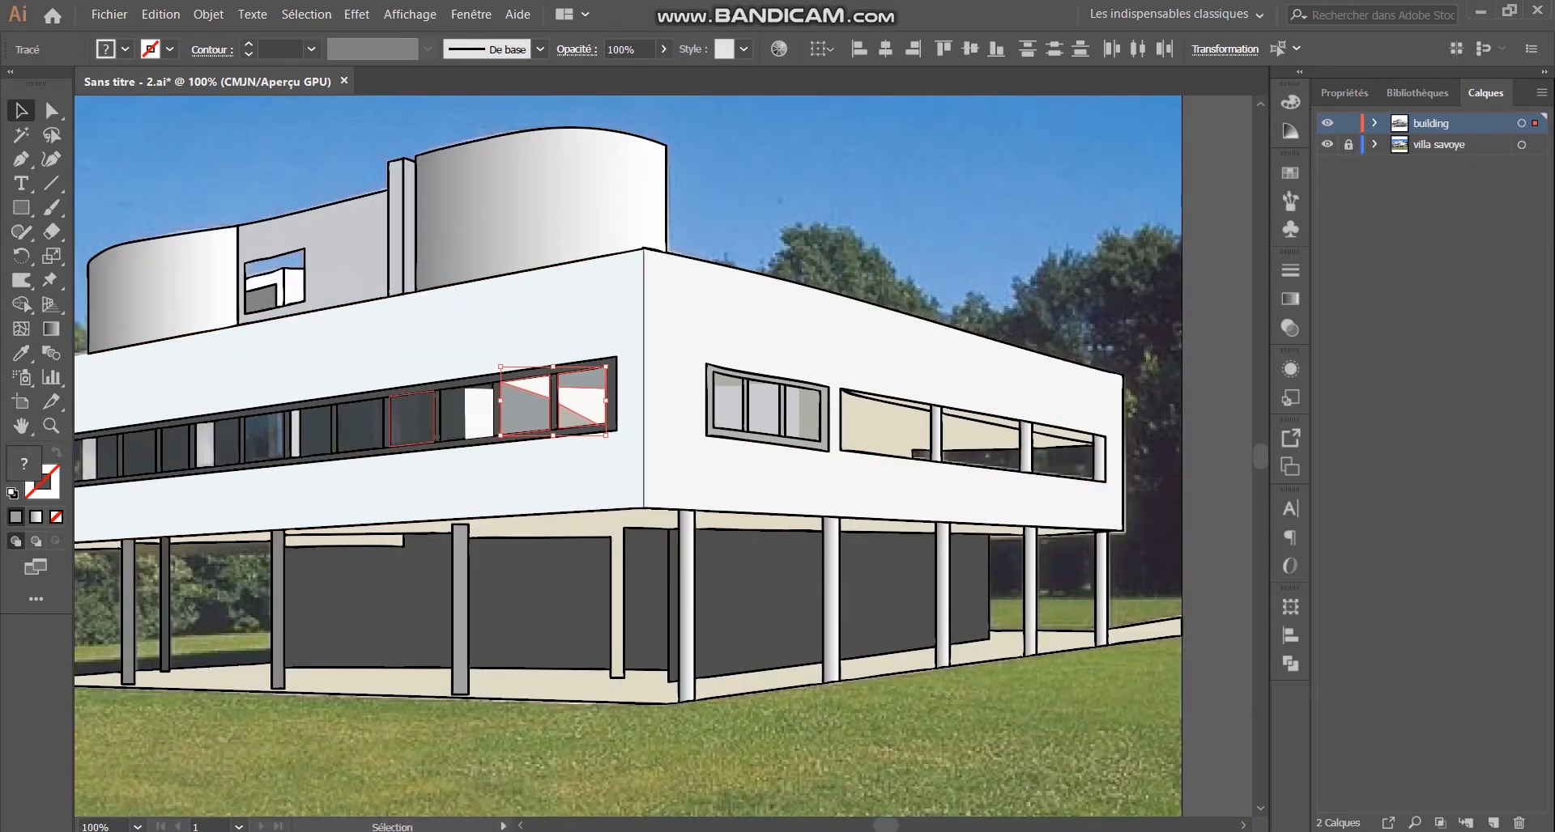
scroll(343, 409, "up", 3)
left_click(755, 438)
Step: Hide and lock the building layer, and create a new layer directly above the villa savoye photo layer
left_click(1327, 144)
left_click(1327, 123)
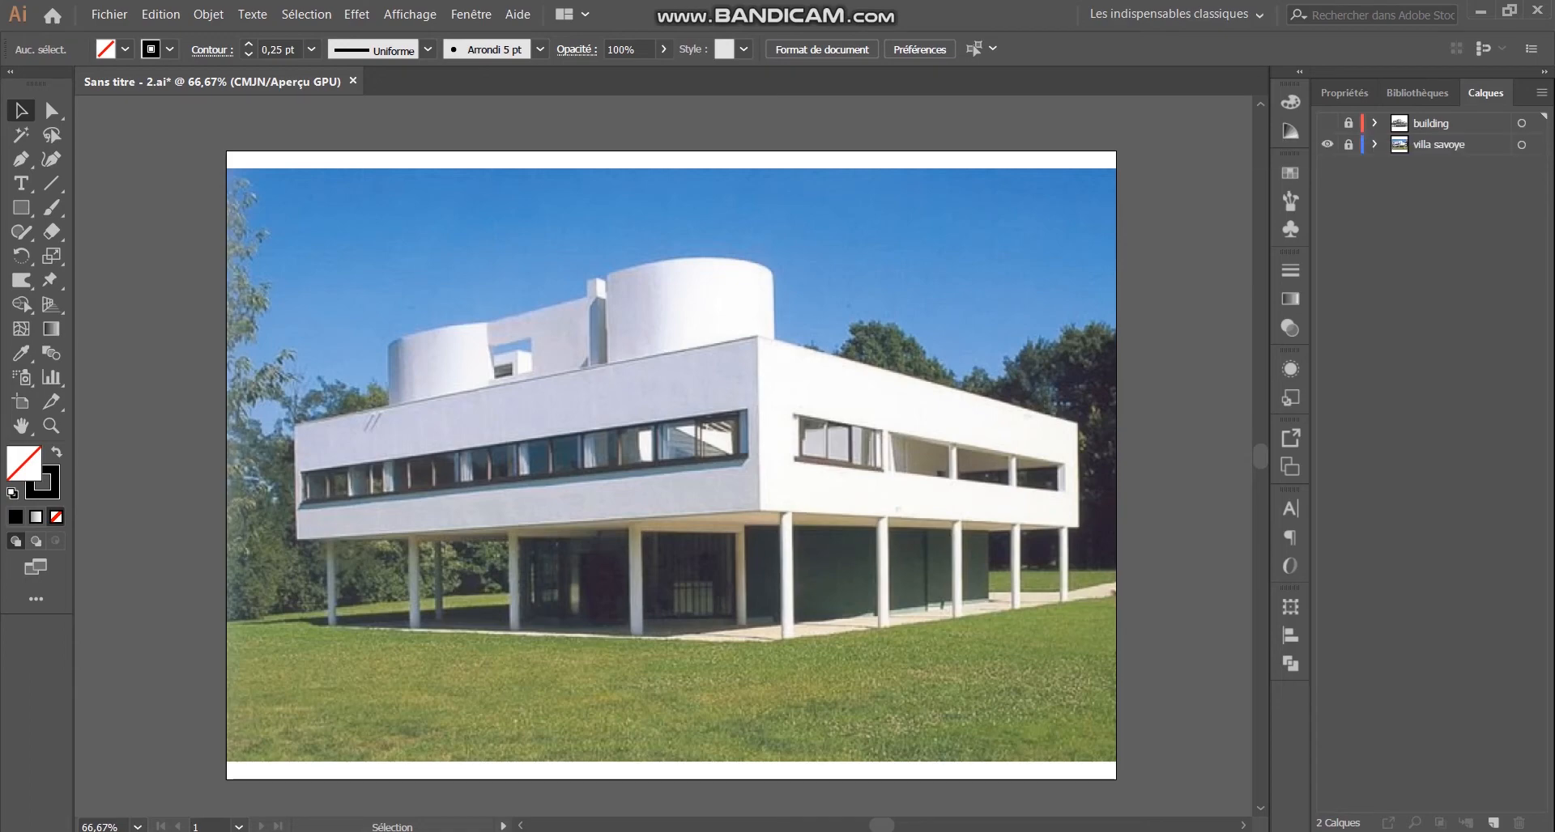
left_click(1449, 124)
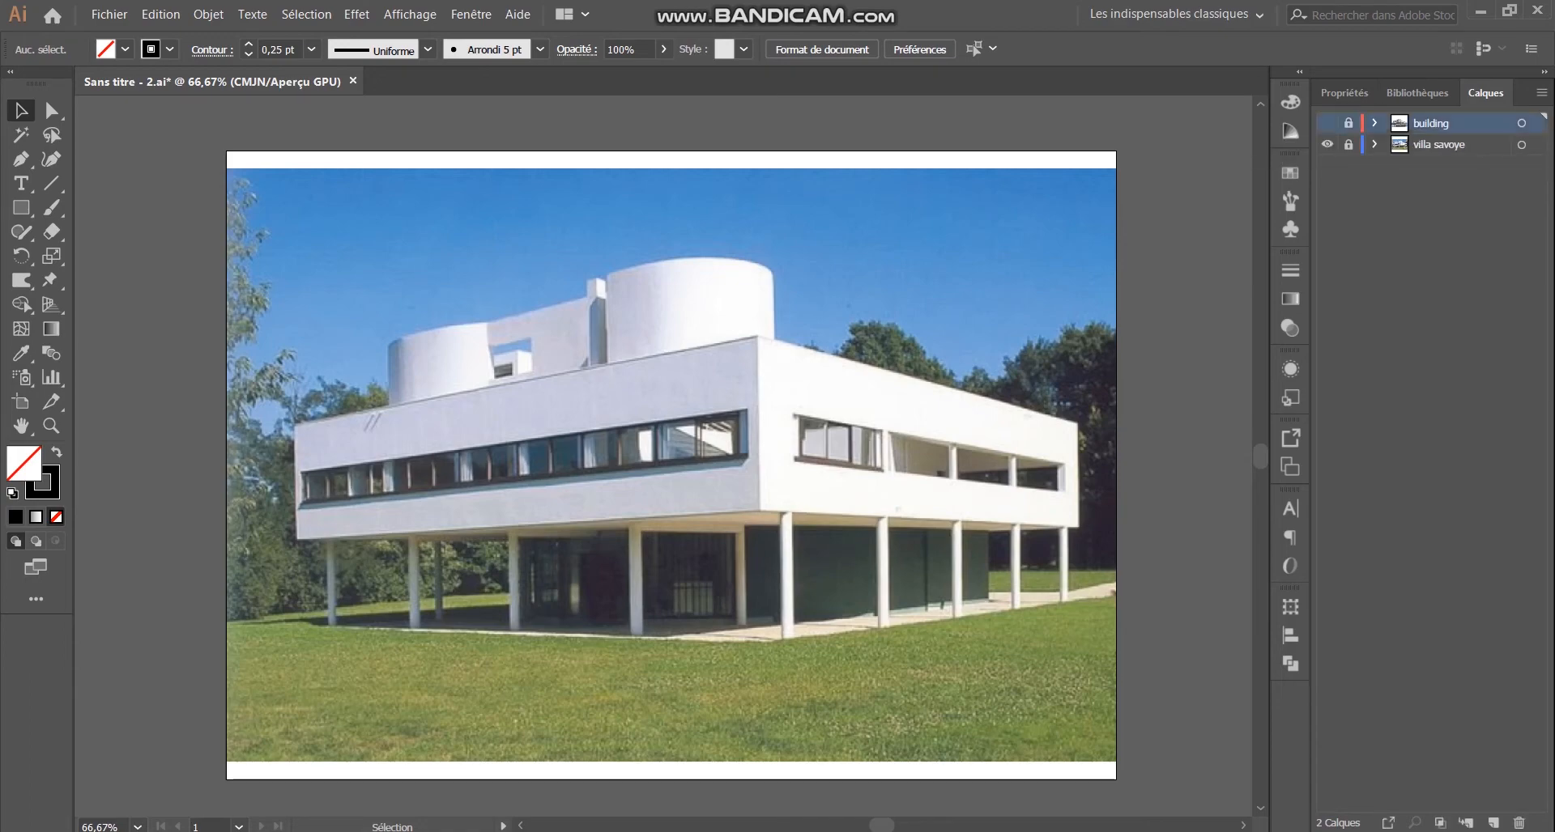
left_click(1327, 123)
left_click(1327, 123)
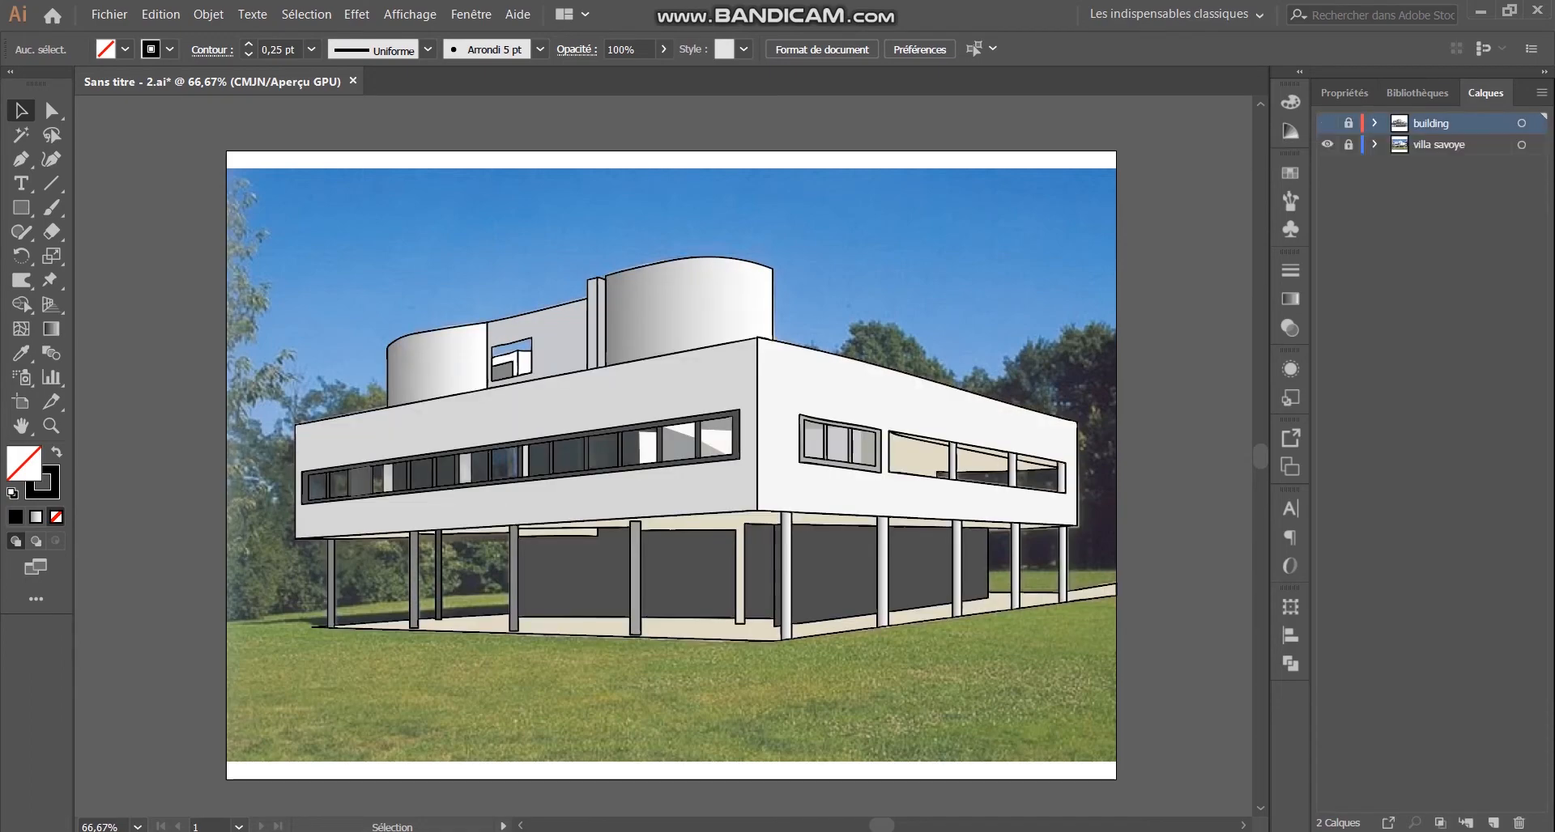
left_click(1348, 144)
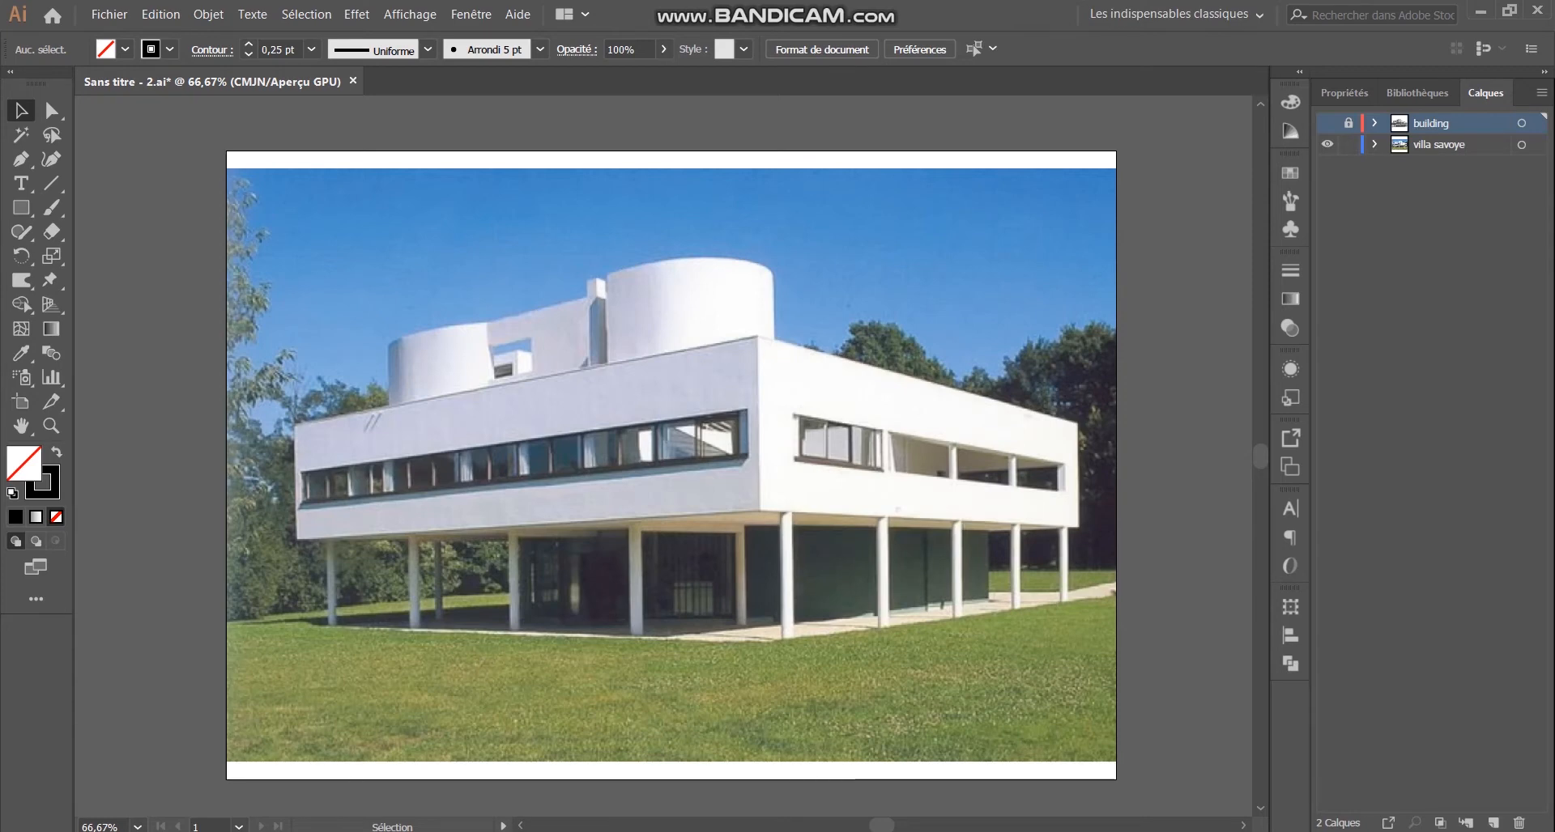
left_click(1348, 144)
left_click(1441, 144)
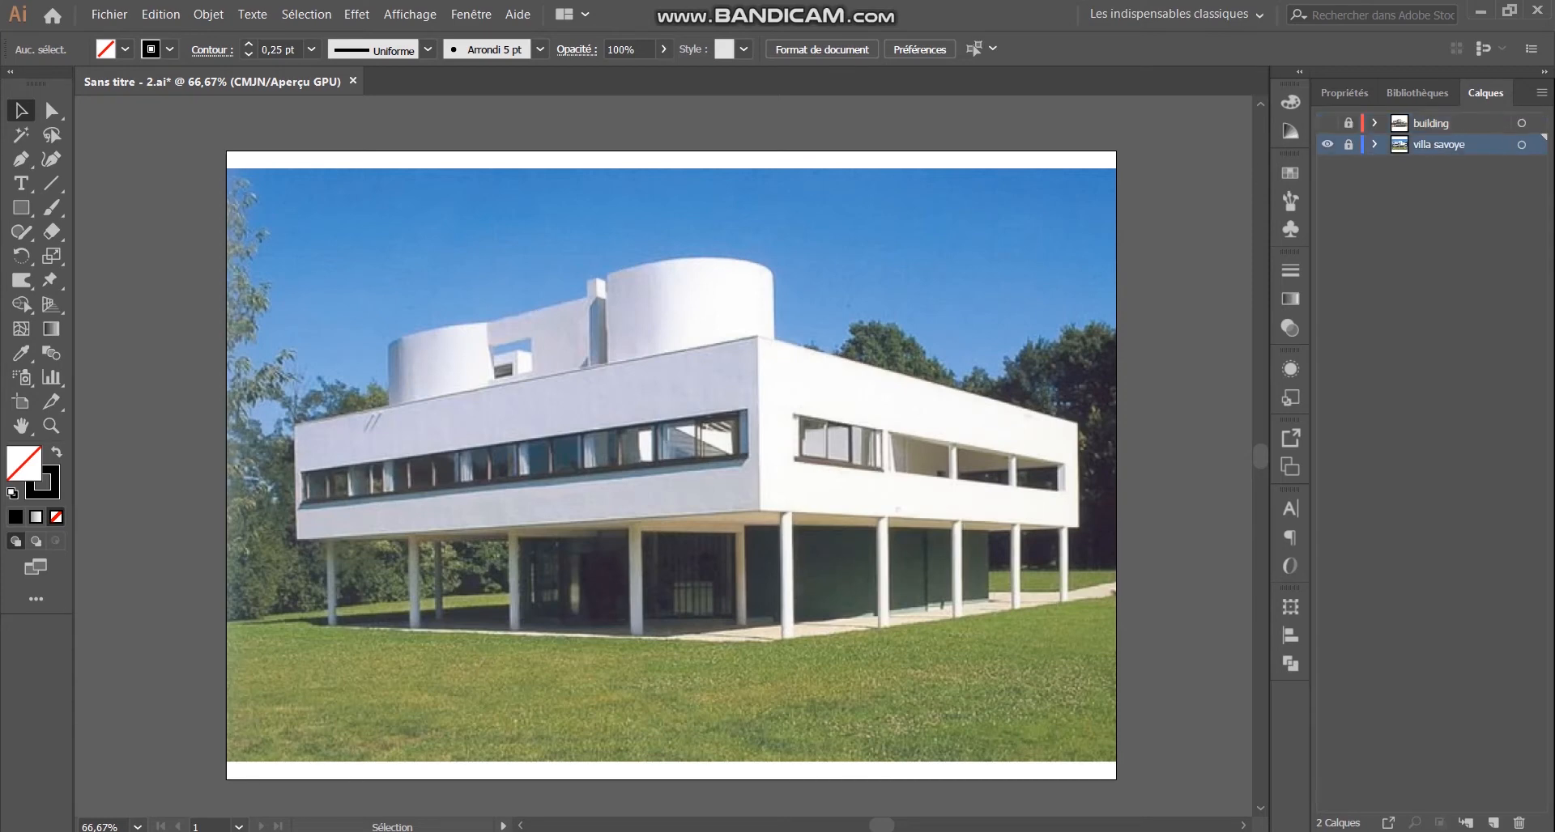
left_click(1492, 822)
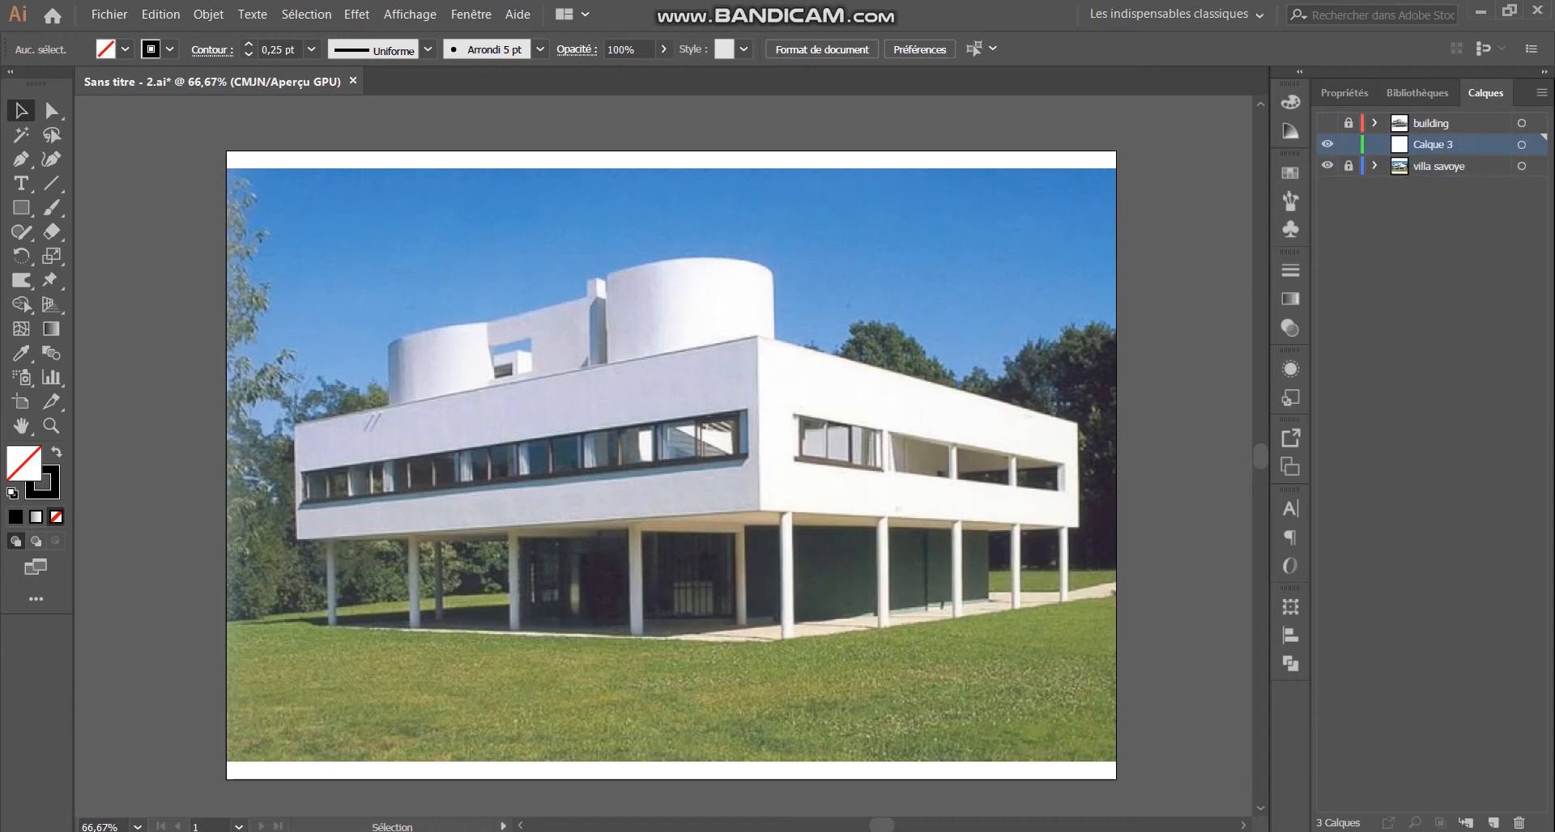
Step: Outline the dark shadowed part of the roof pillar with the Pen tool, using a 0.25 pt black stroke and no fill
left_click(21, 158)
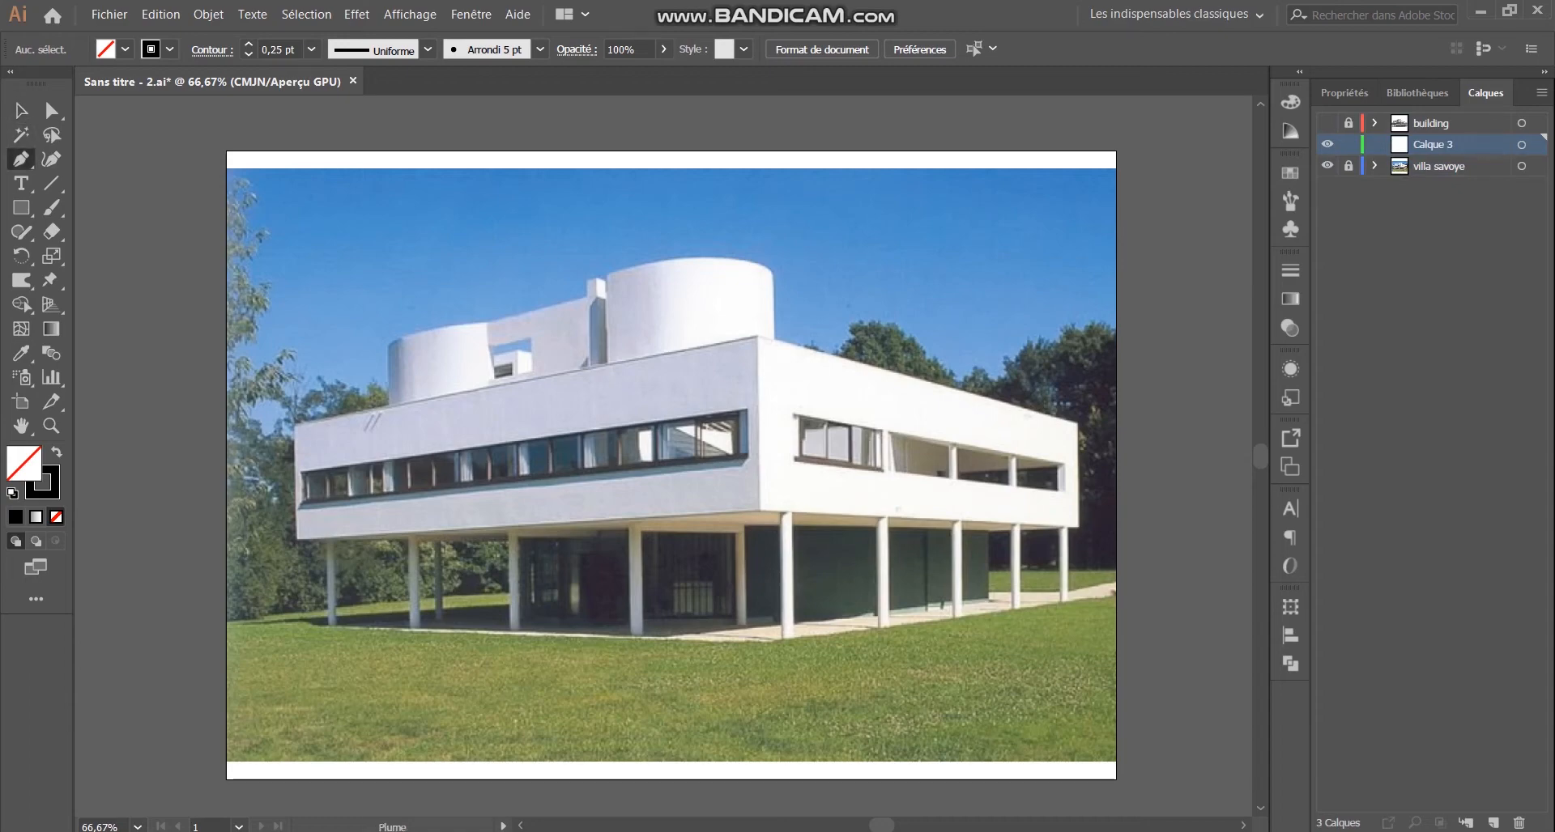
scroll(591, 297, "up", 3)
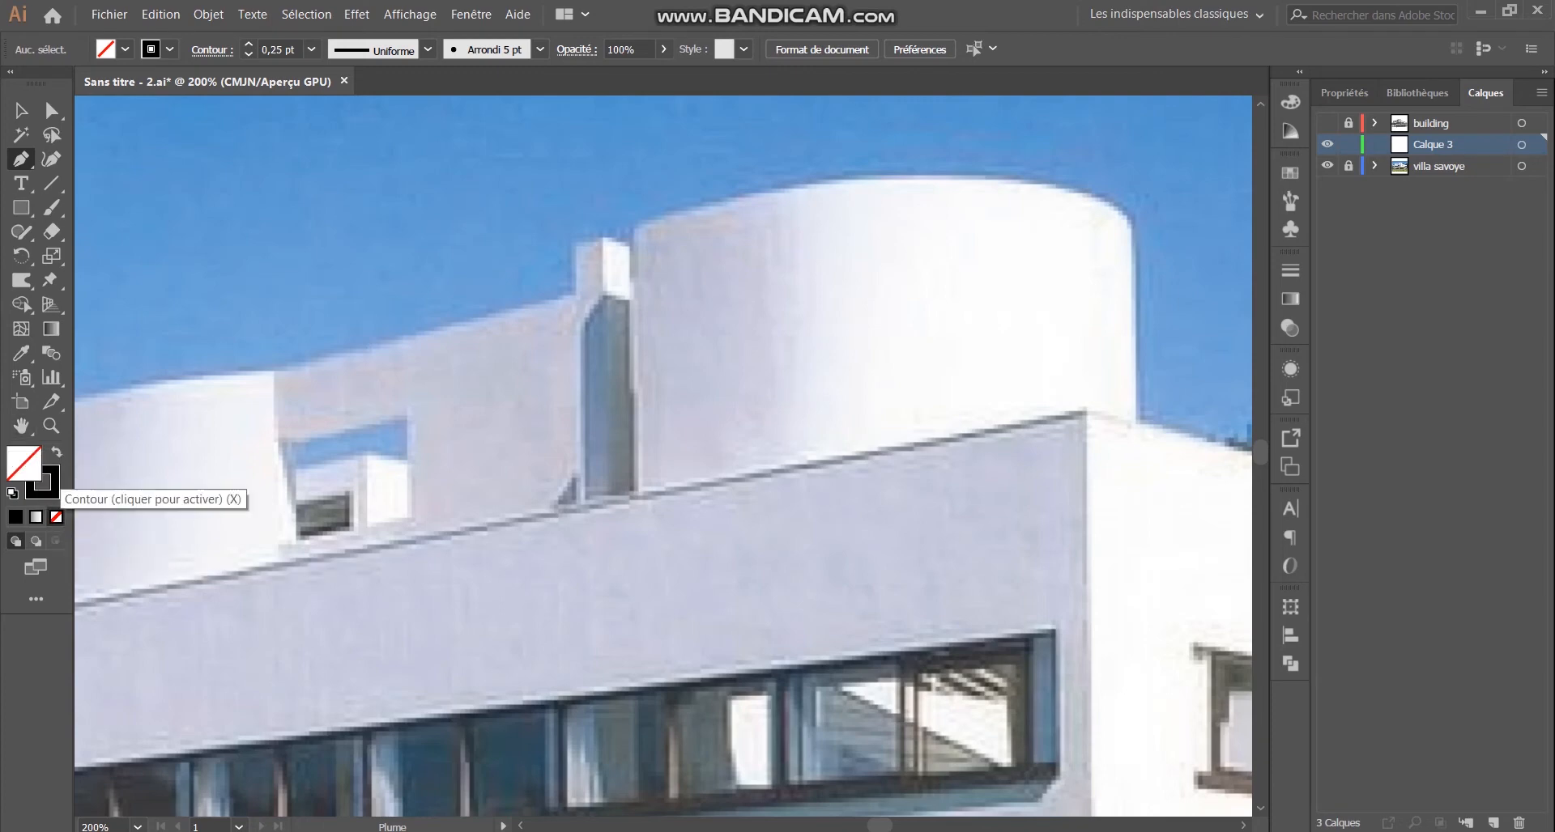
left_click(47, 486)
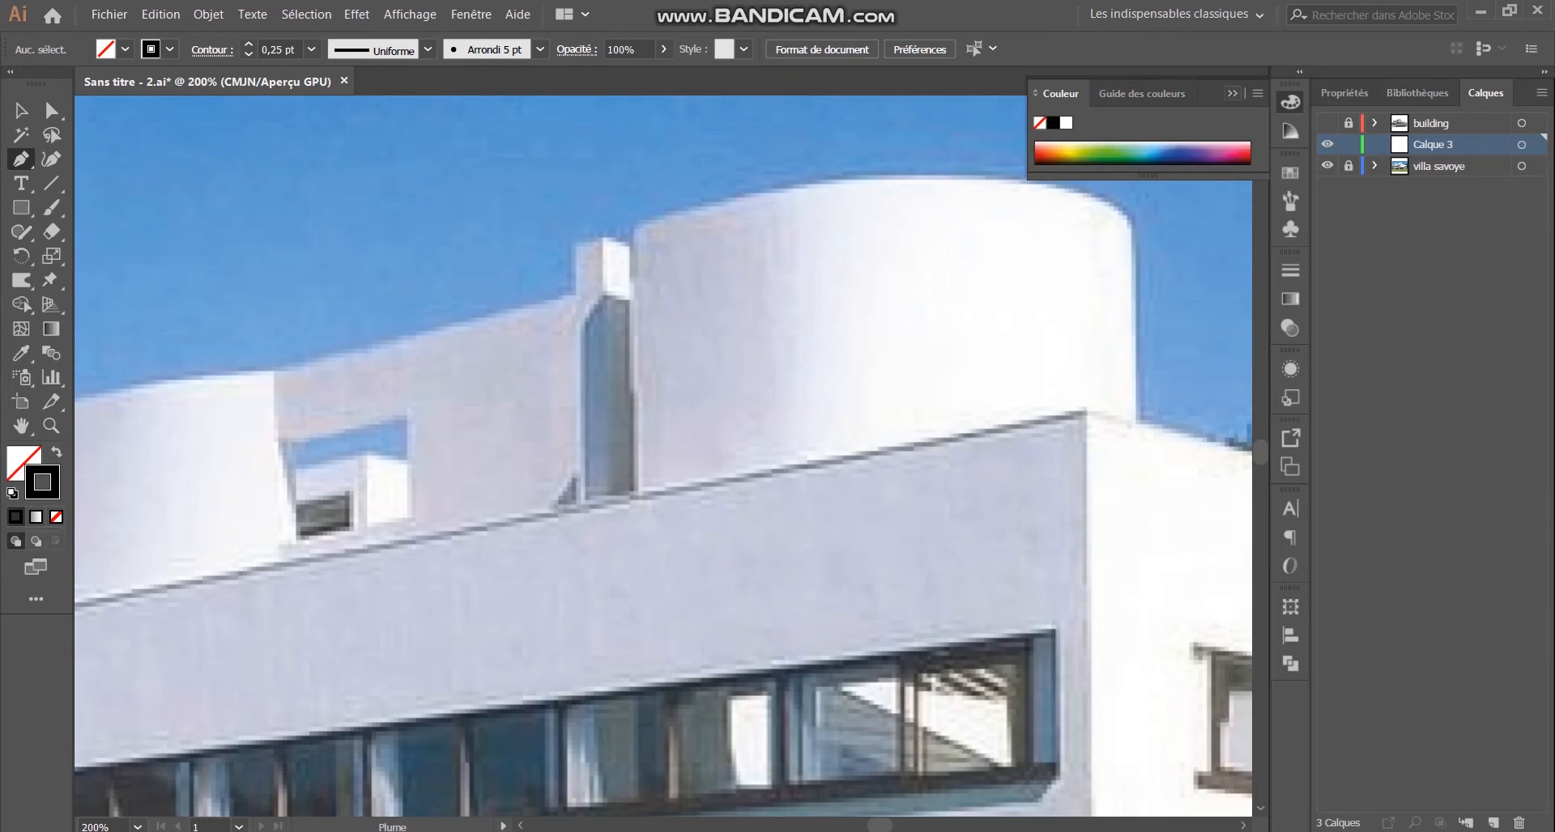
left_click(628, 242)
scroll(629, 241, "up", 2)
scroll(629, 243, "down", 1)
left_click(627, 305)
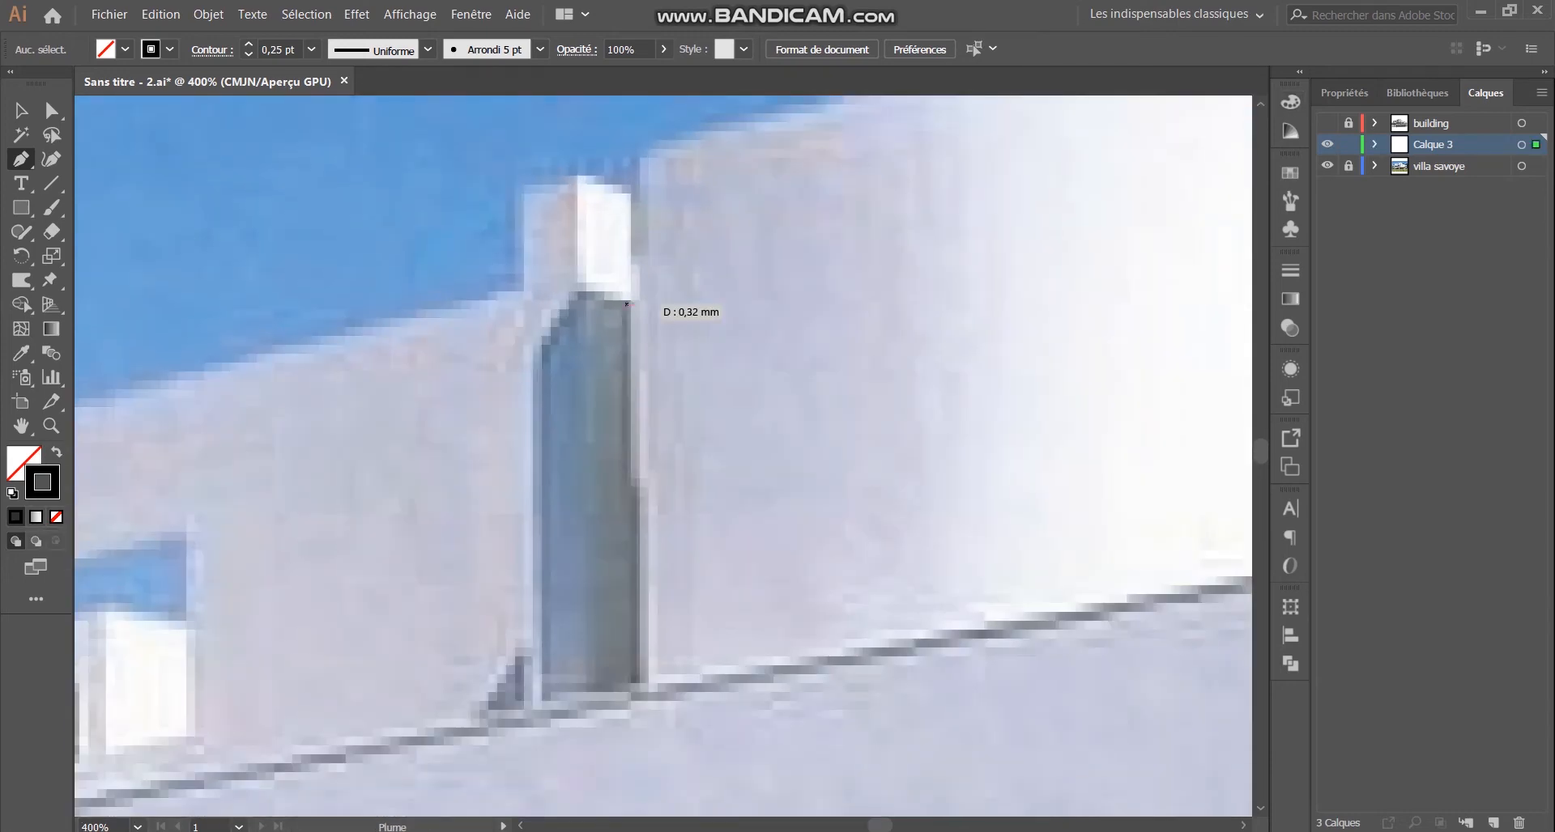
left_click(586, 288)
left_click(536, 353)
left_click(535, 650)
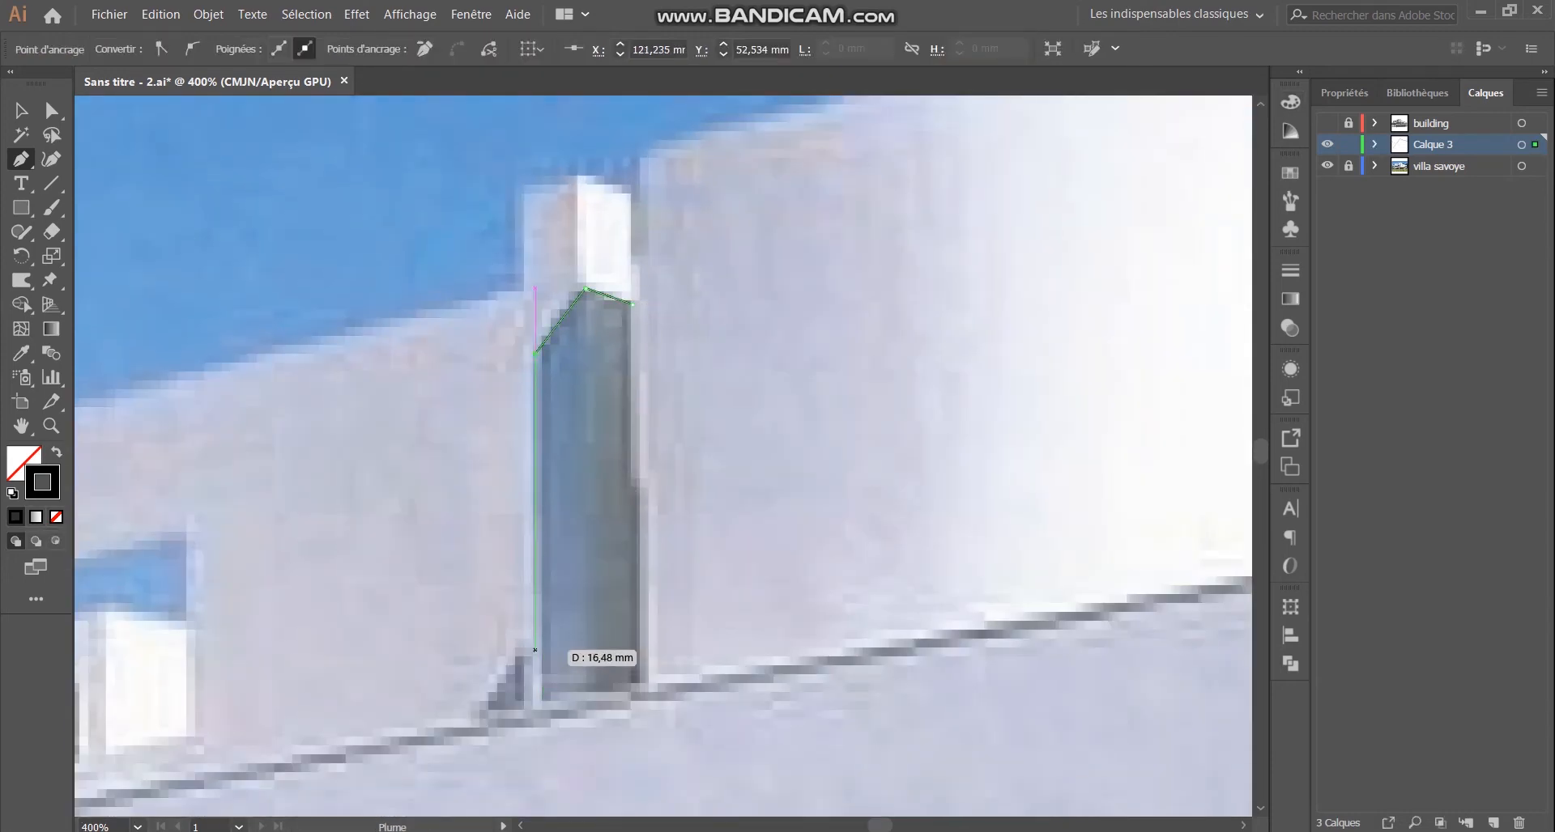
left_click(535, 648)
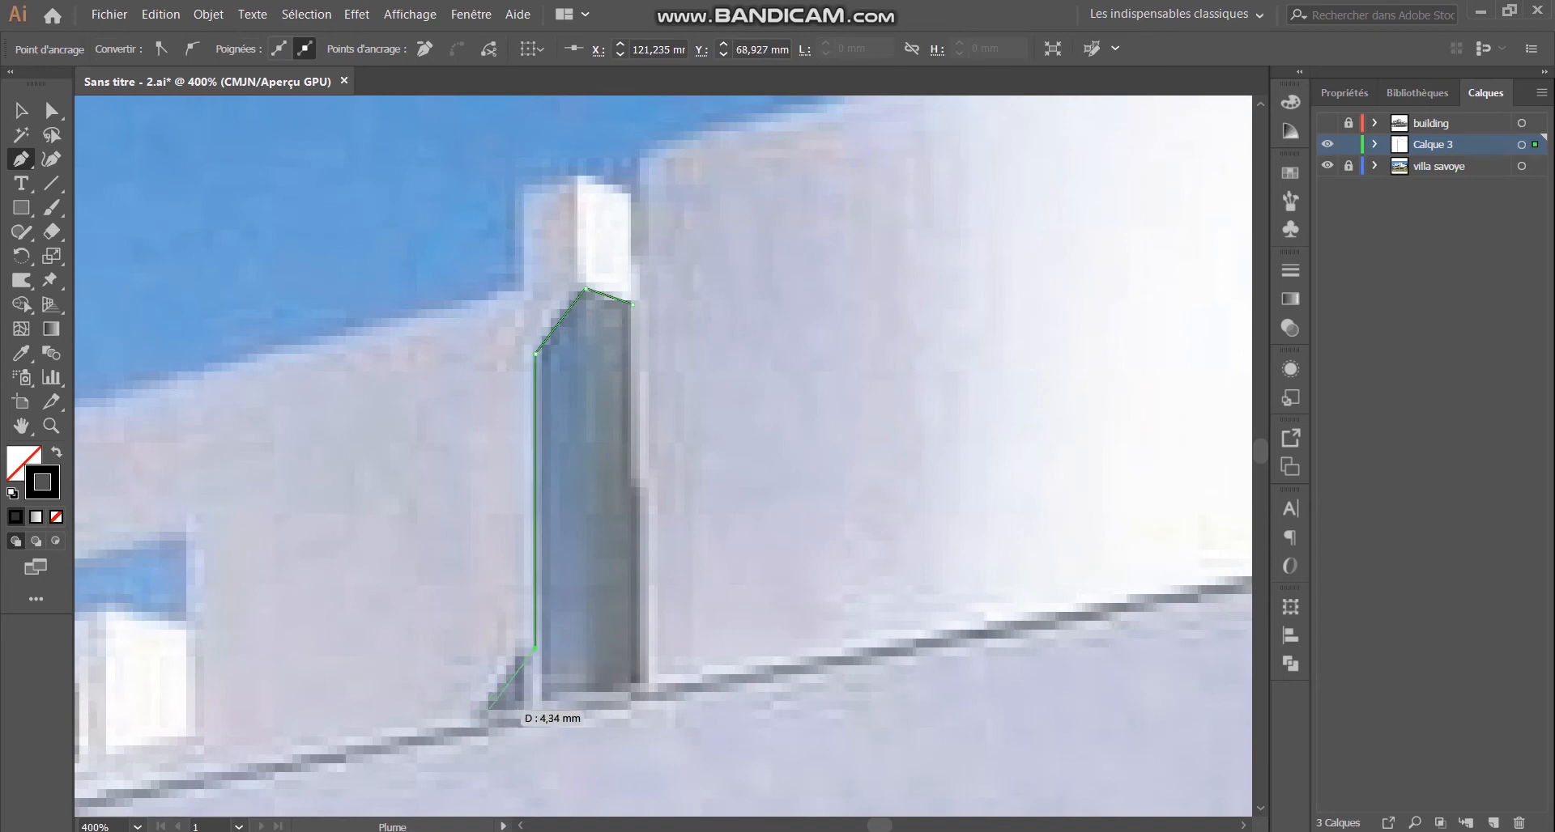
left_click(535, 709)
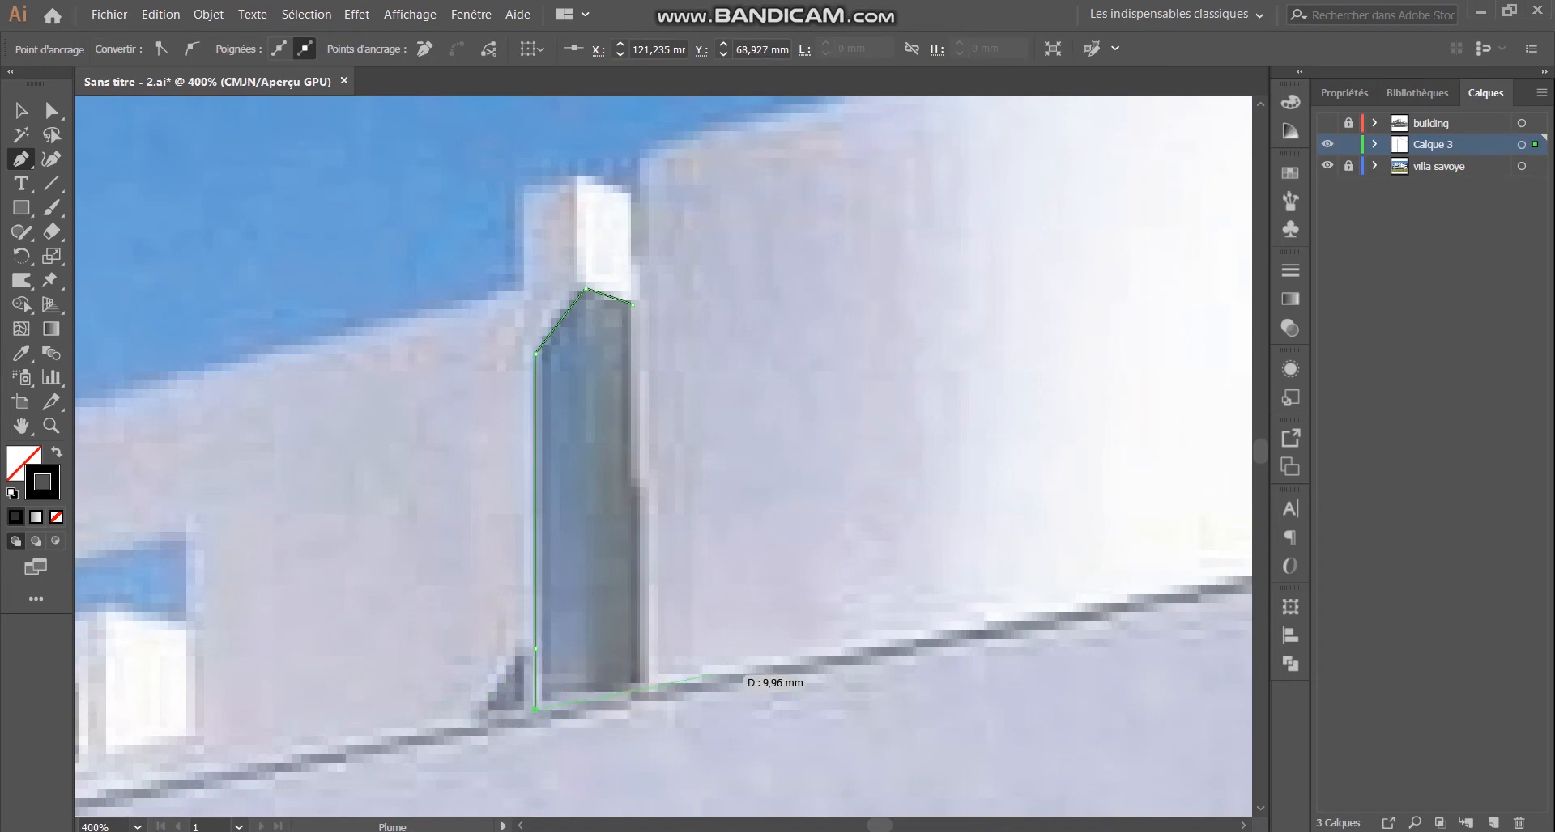
left_click(645, 685)
left_click(633, 304)
key("v")
key("ctrl+shift+a")
Step: Outline the small slanted shadow beside the foot of the roof pillar with the Pen tool
scroll(492, 736, "up", 2)
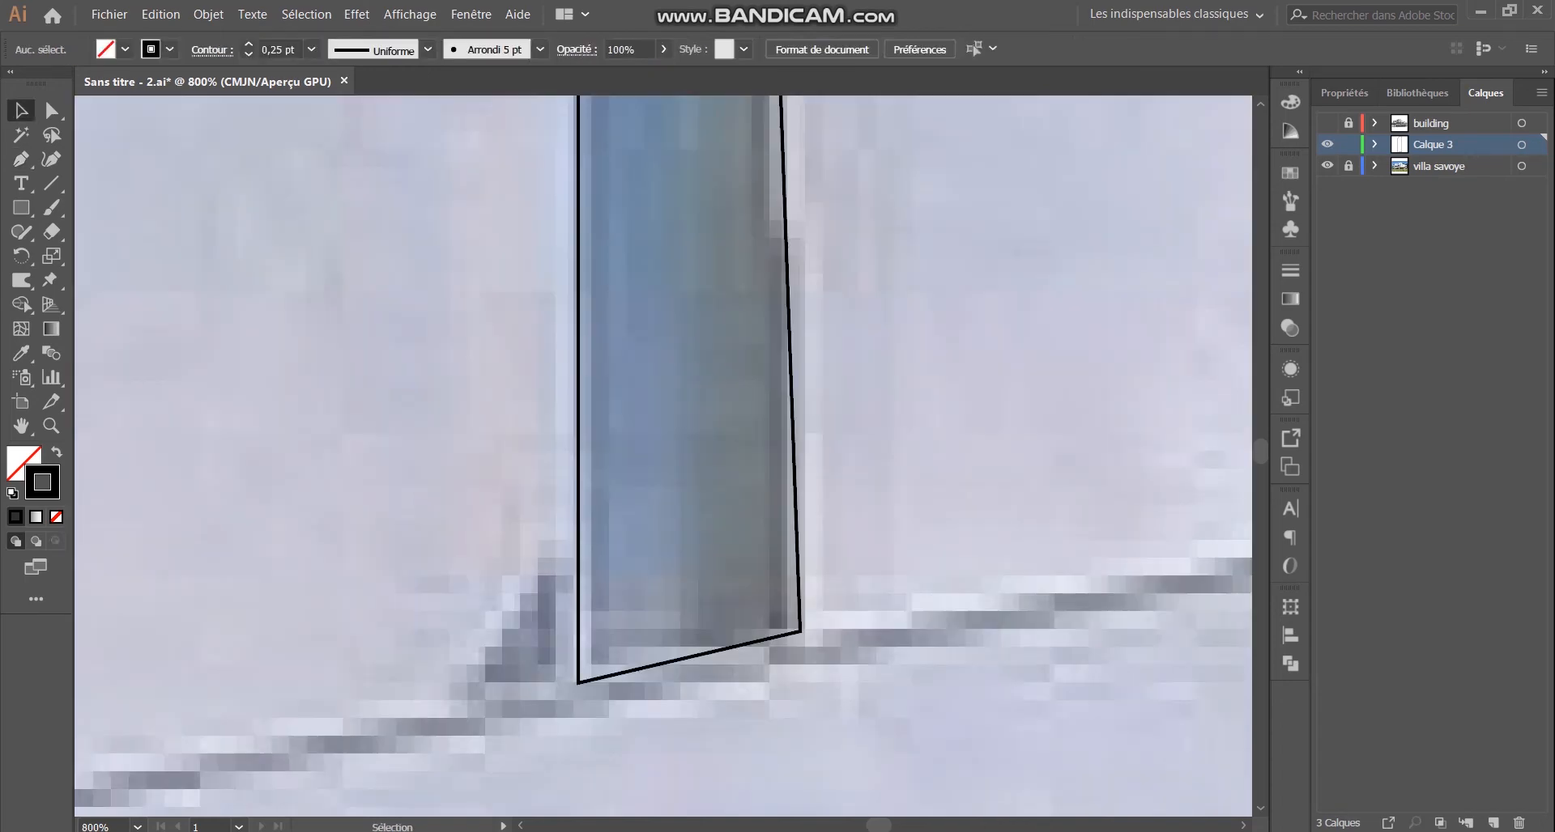
left_click(21, 160)
left_click(579, 565)
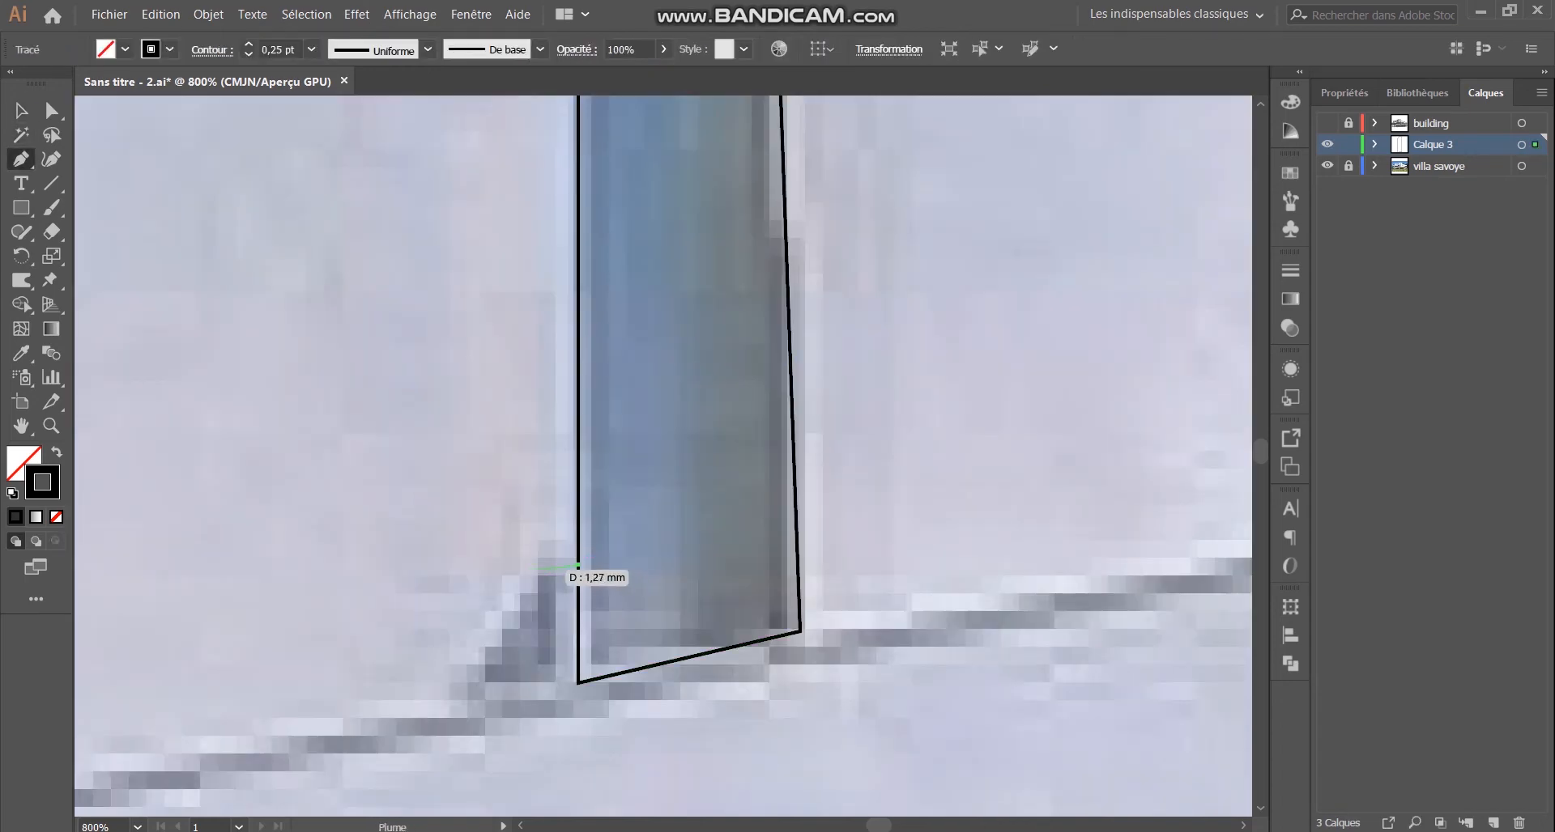
left_click(532, 569)
left_click(445, 709)
left_click(578, 683)
left_click(578, 564)
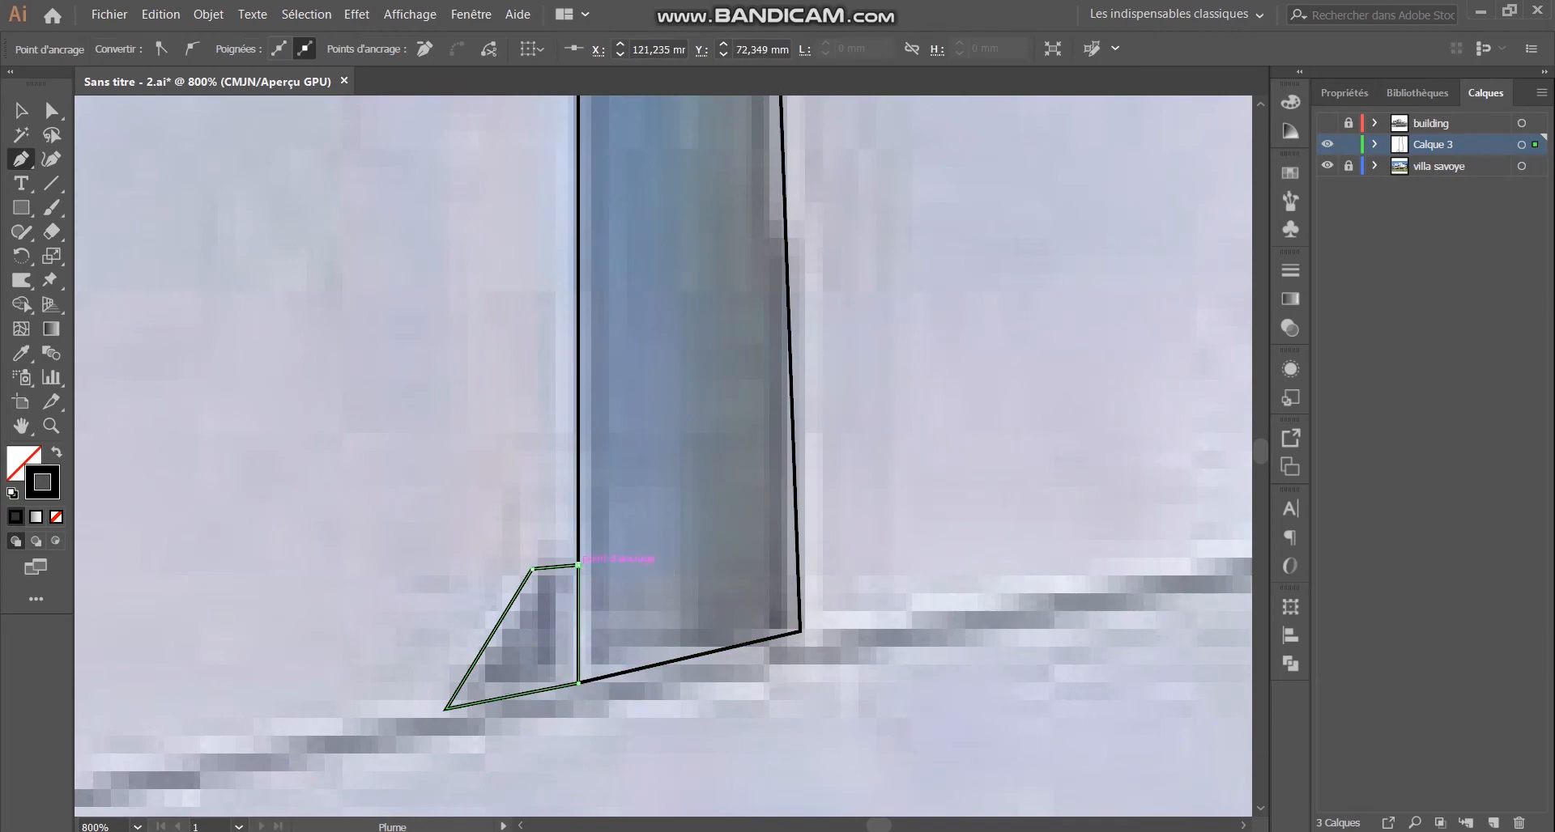
Step: Outline the shadow band running beneath the long ribbon window and around its corner-side end
scroll(578, 564, "down", 3)
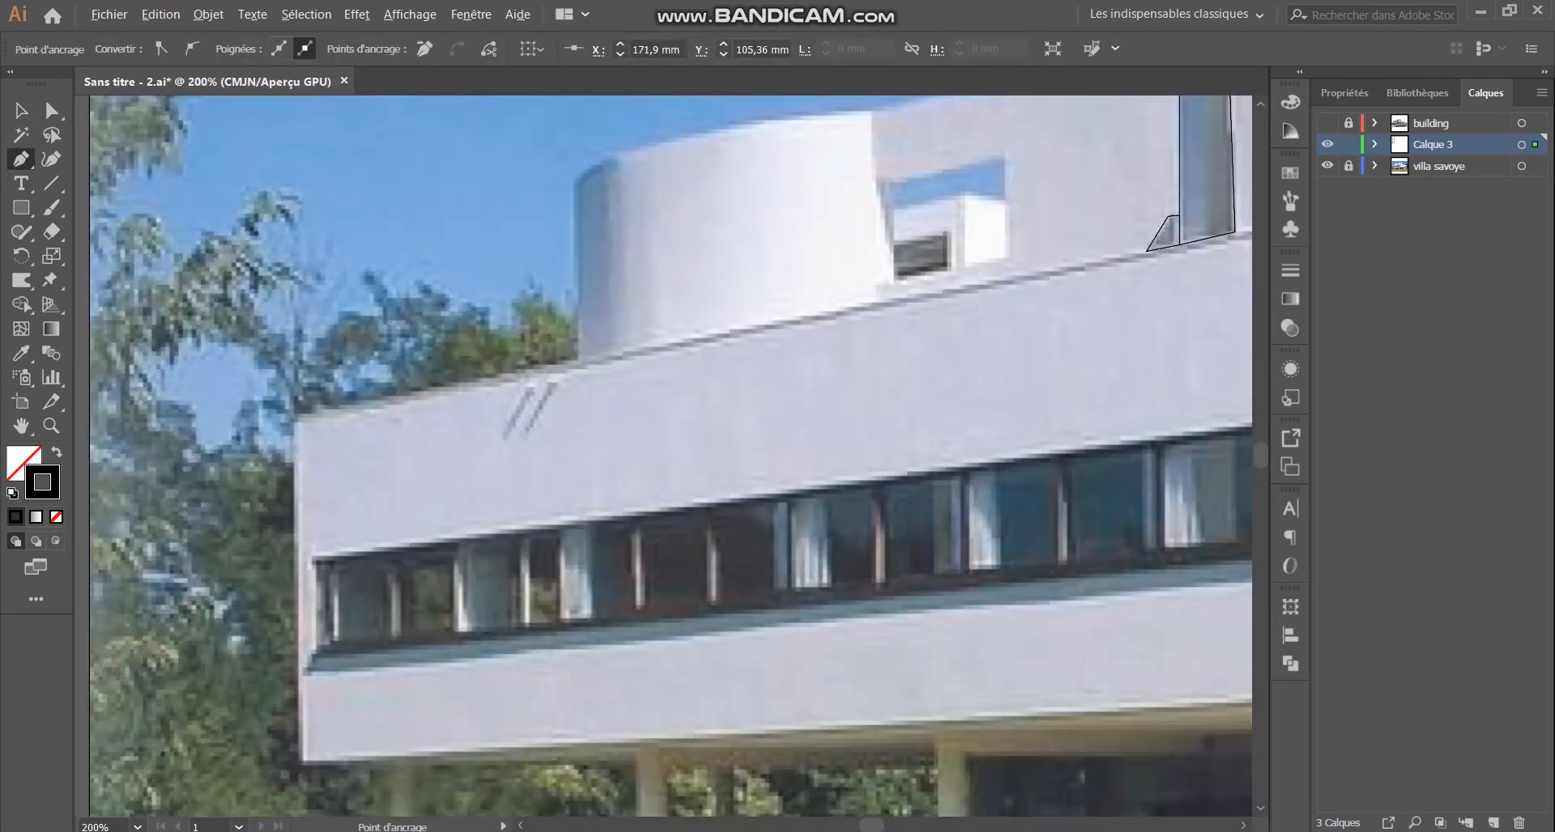
left_click(318, 653)
scroll(317, 653, "up", 1)
left_click(891, 635)
left_click(890, 340)
left_click(939, 331)
scroll(921, 665, "down", 1)
left_click(102, 321)
Step: Outline the shadow on the ground beneath the raised floor, from the outermost front column towards the building's corner
left_click(199, 689)
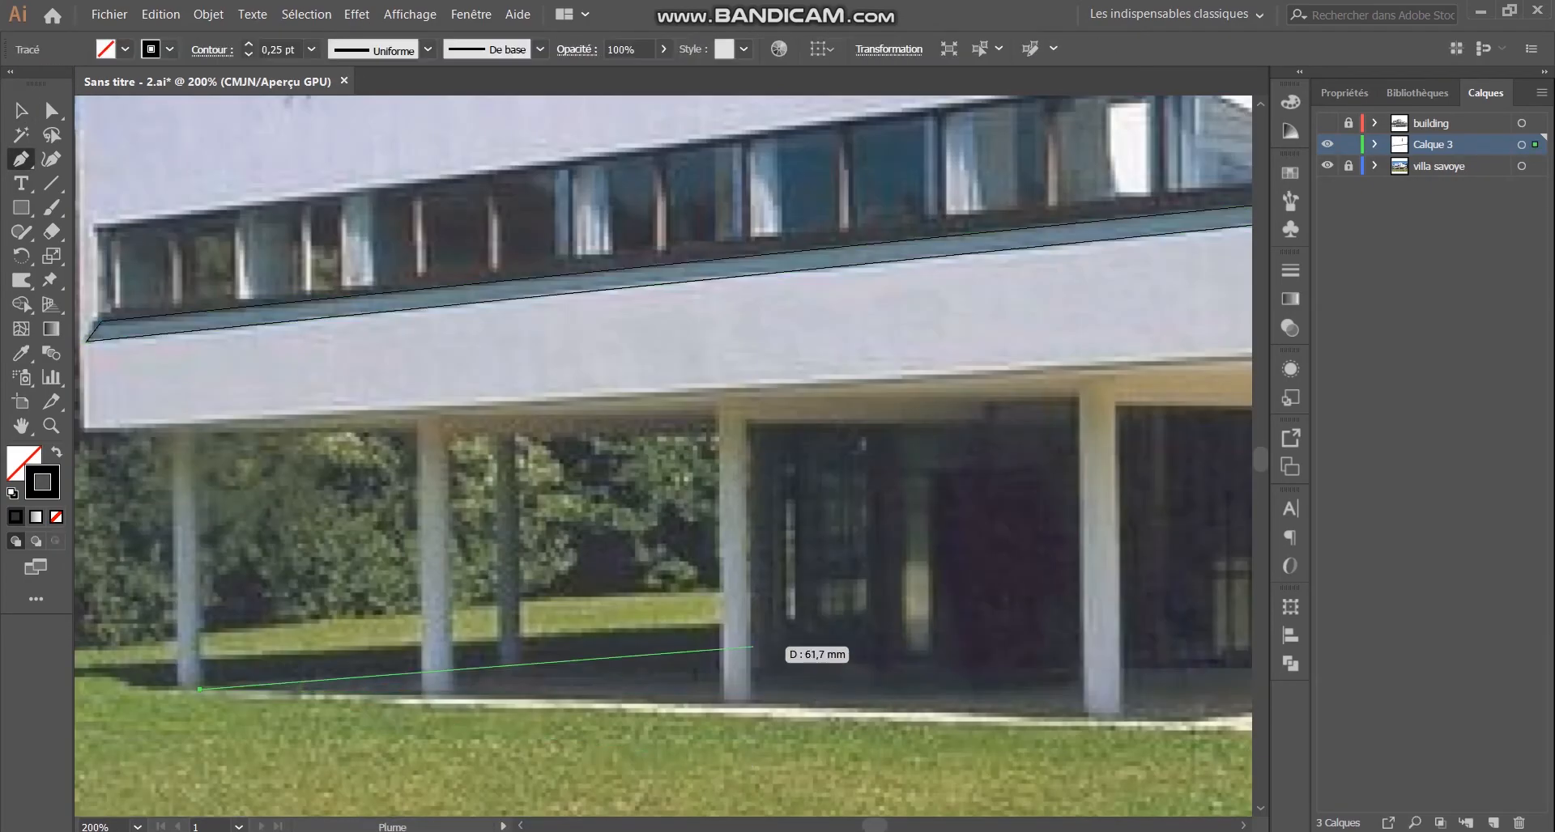
left_click(760, 660)
scroll(834, 667, "down", 2)
scroll(1125, 664, "up", 2)
left_click(997, 640)
left_click(996, 670)
left_click(656, 701)
scroll(757, 741, "down", 3)
left_click(400, 720)
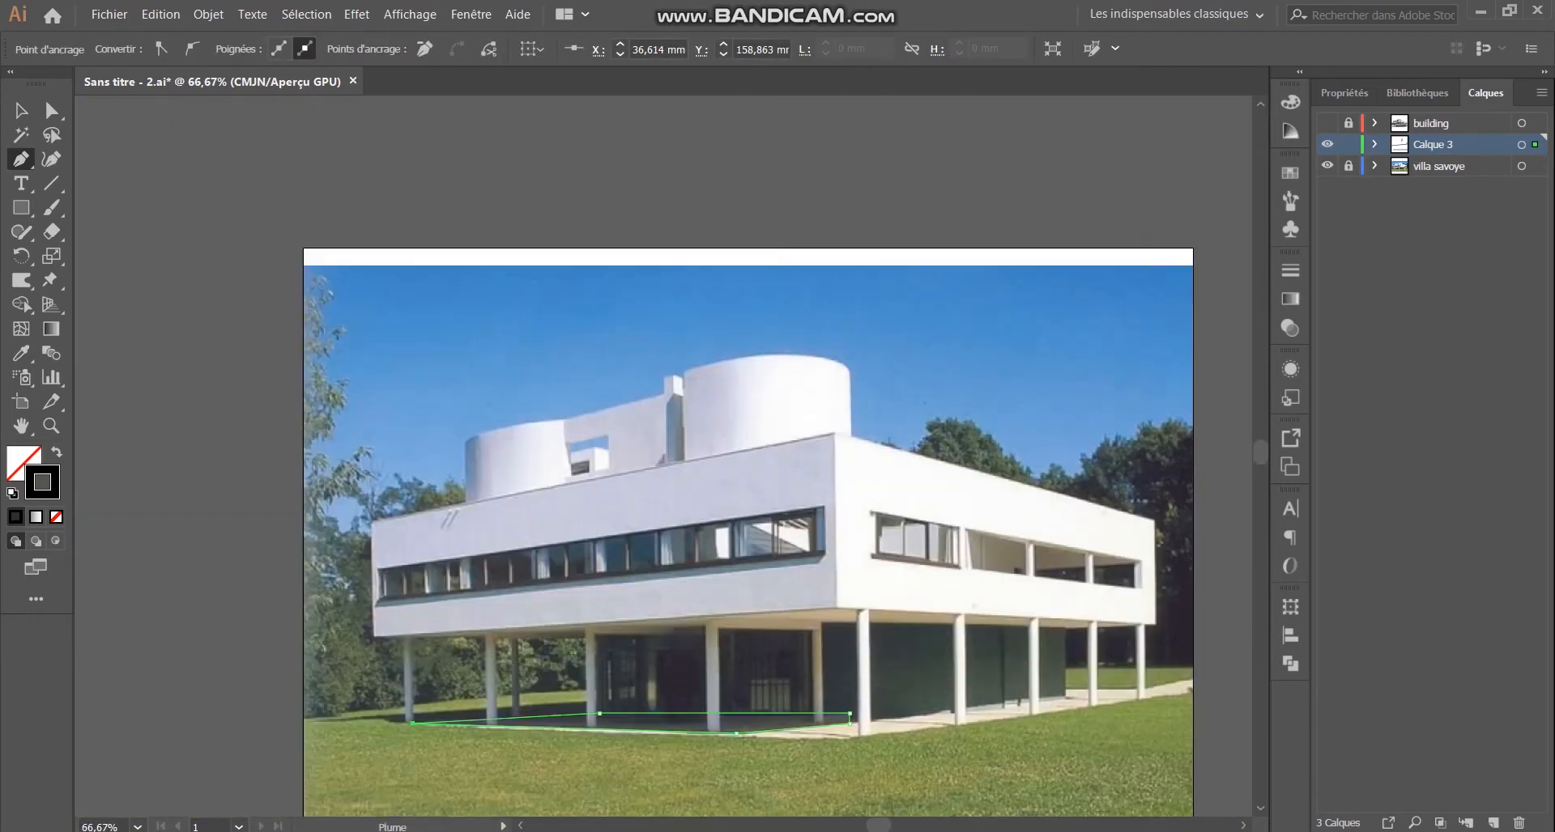
scroll(748, 503, "down", 1)
key("v")
Step: Show the building layer, hide the villa savoye photo layer, and move Calque 3 above the building layer
left_click(1326, 123)
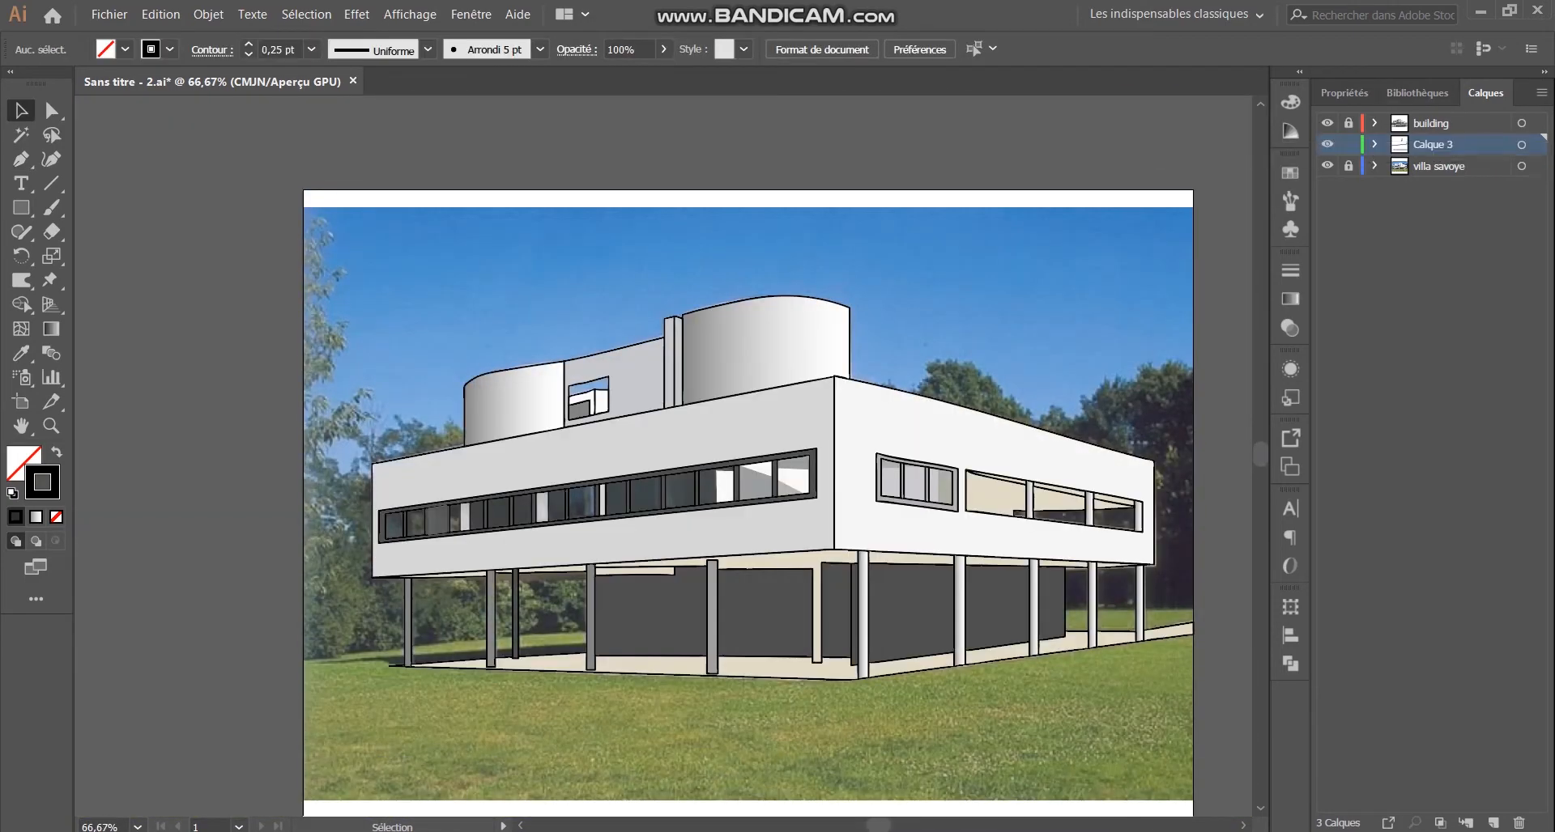
left_click(1326, 165)
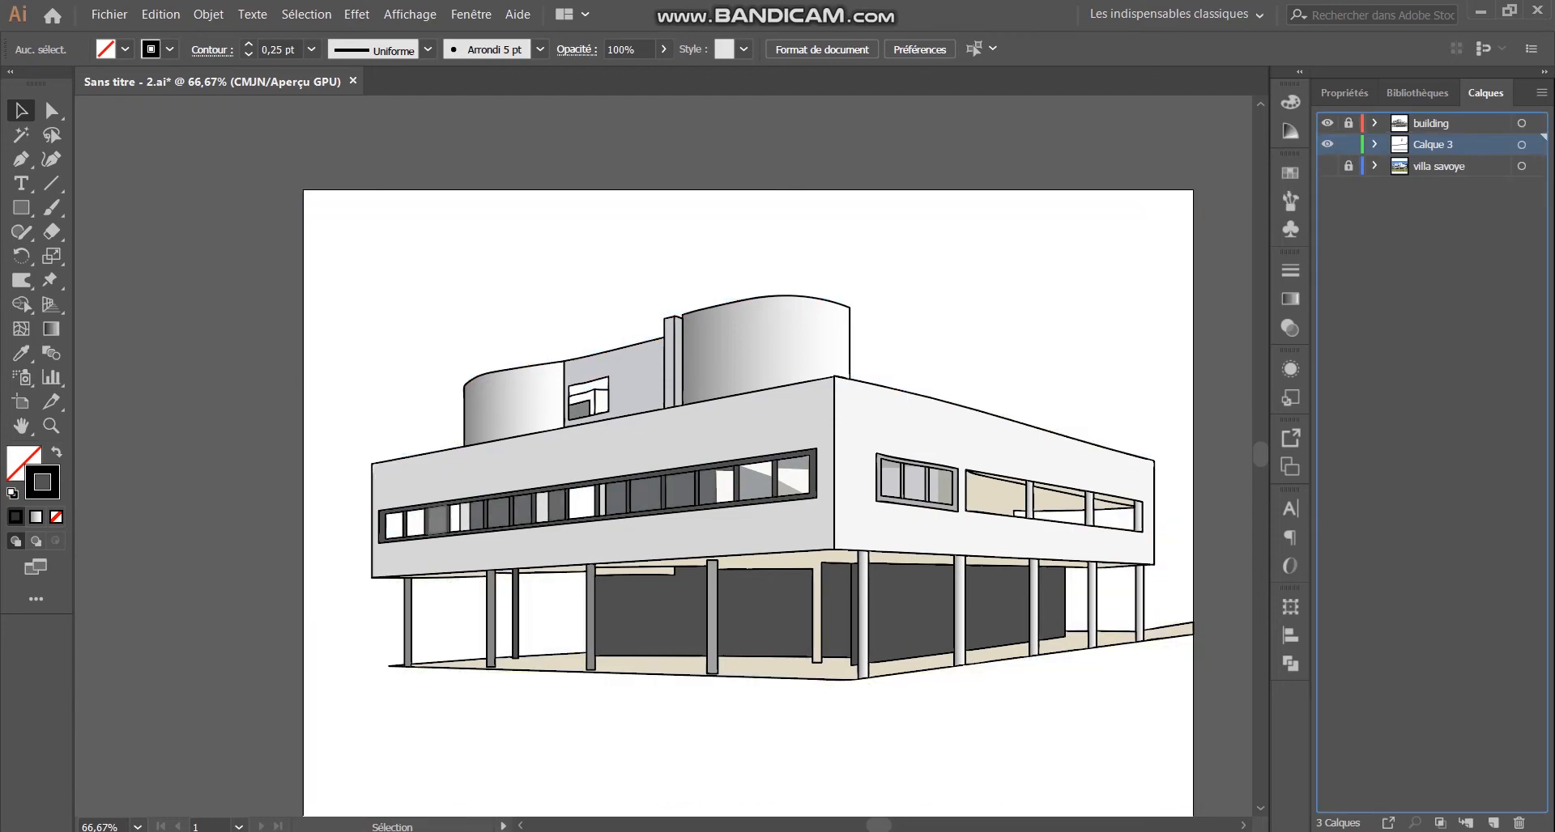
left_click_drag(1433, 145, 1433, 115)
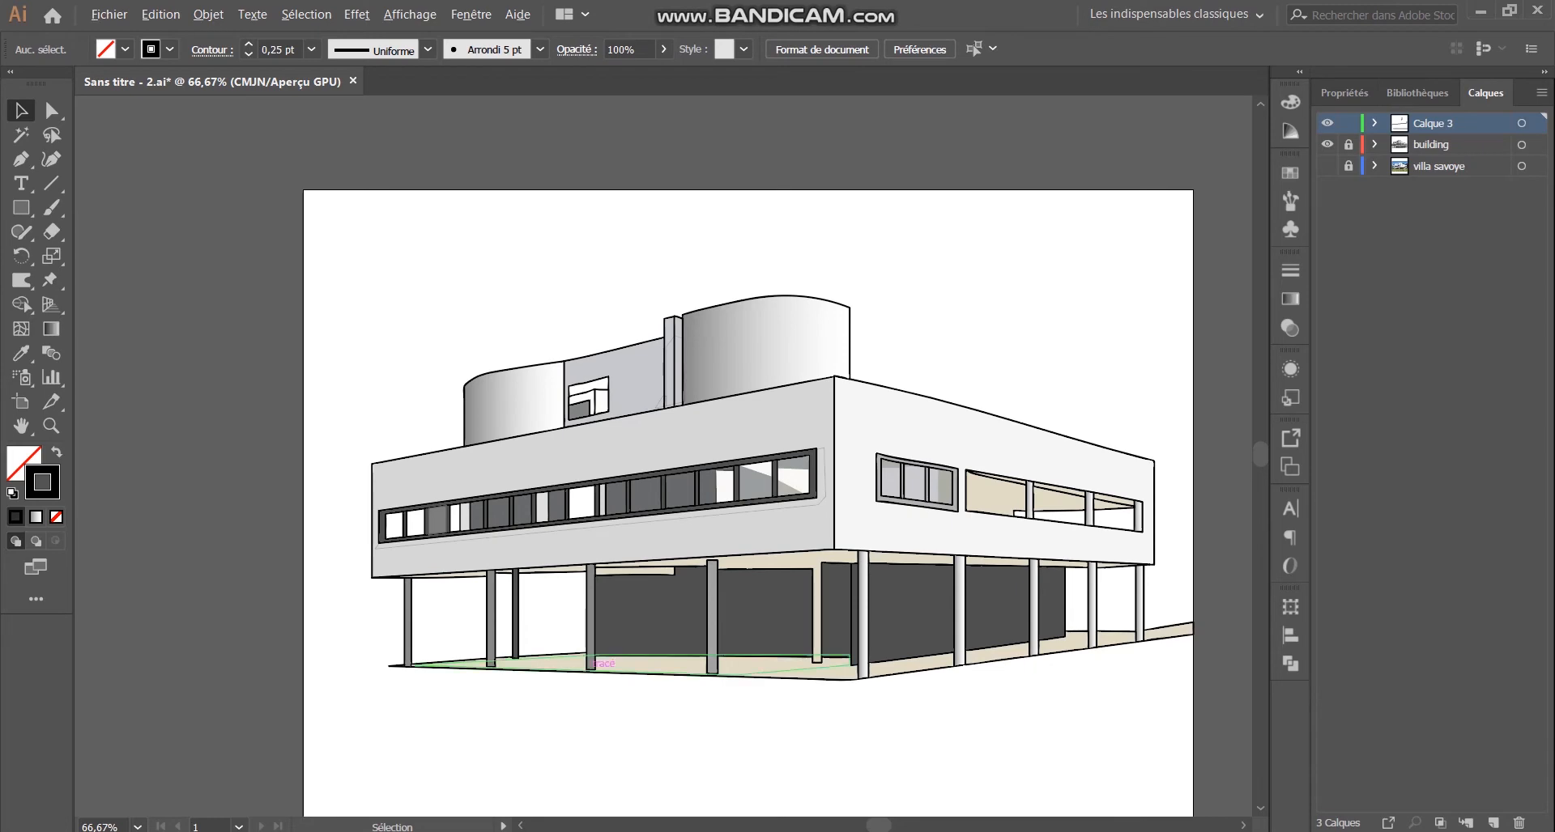
scroll(711, 309, "up", 3)
scroll(663, 456, "down", 4)
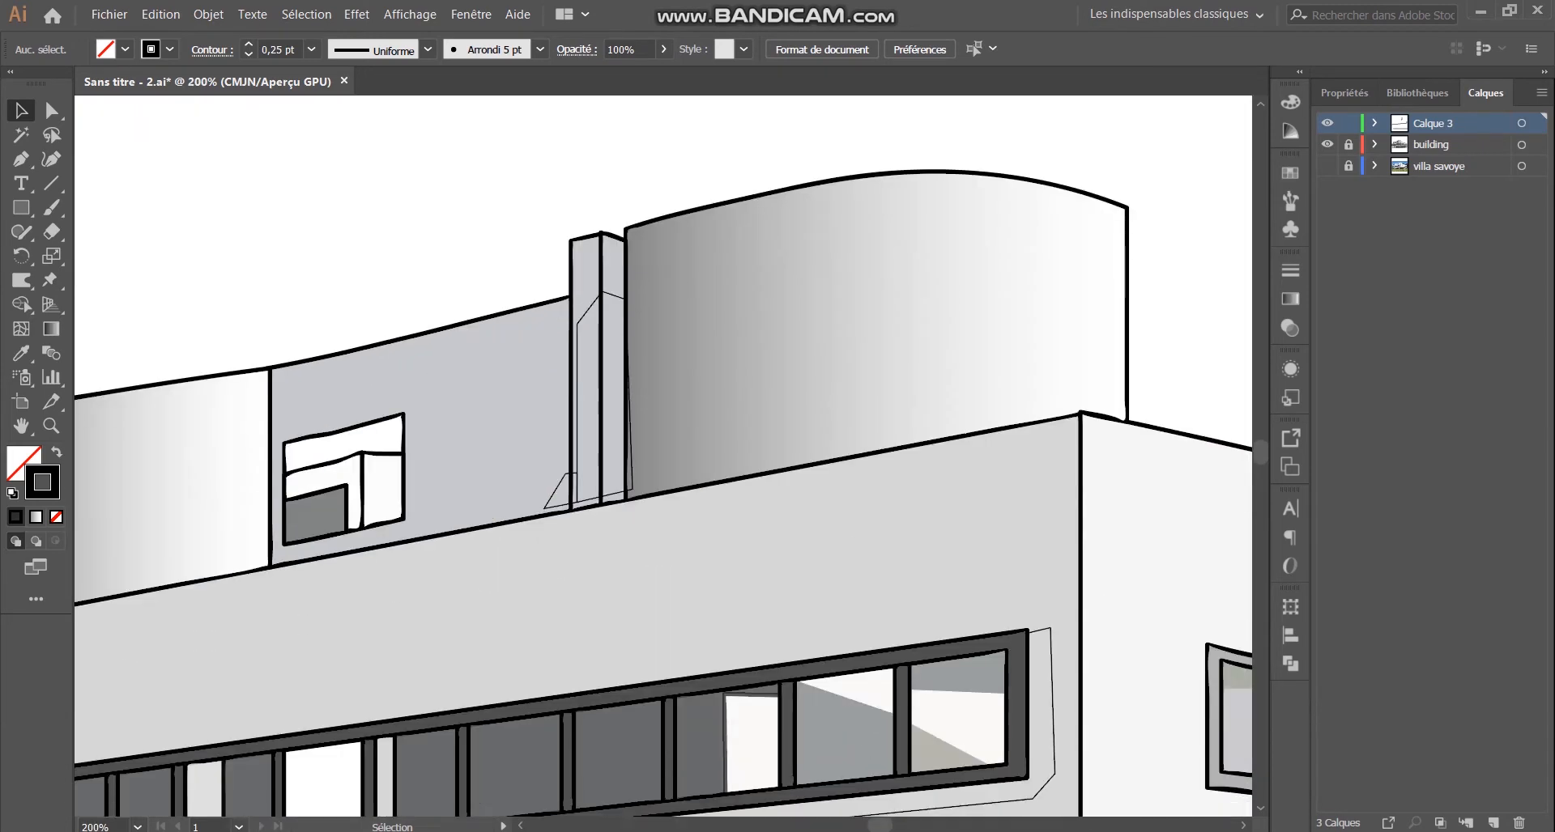
Step: Adjust the anchor points of the roof pillar's shadow outlines so they meet the pillar and wall edges
scroll(849, 532, "down", 2)
scroll(721, 372, "up", 4)
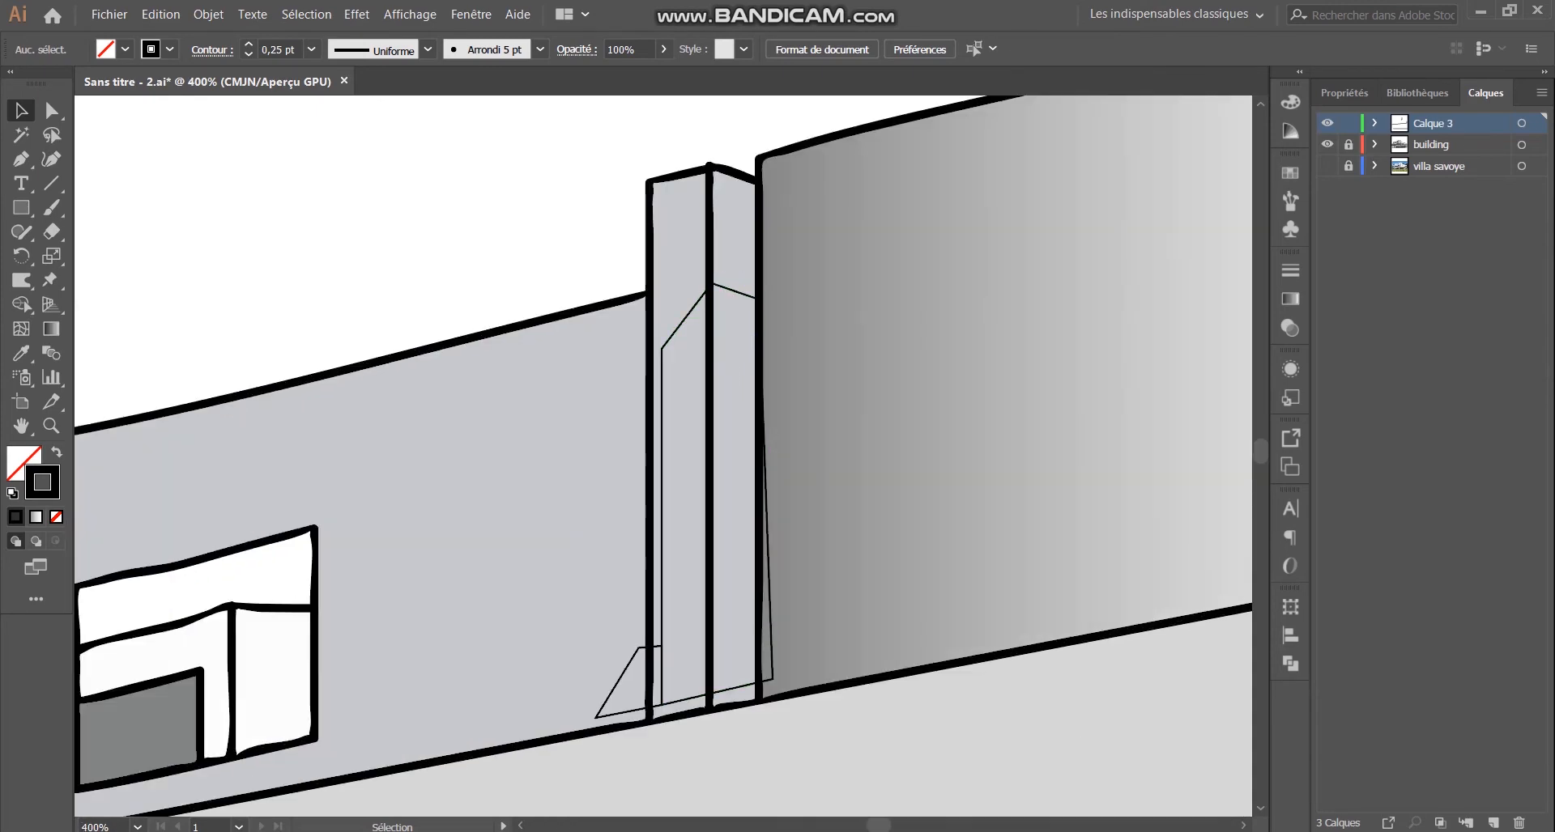
left_click(740, 293)
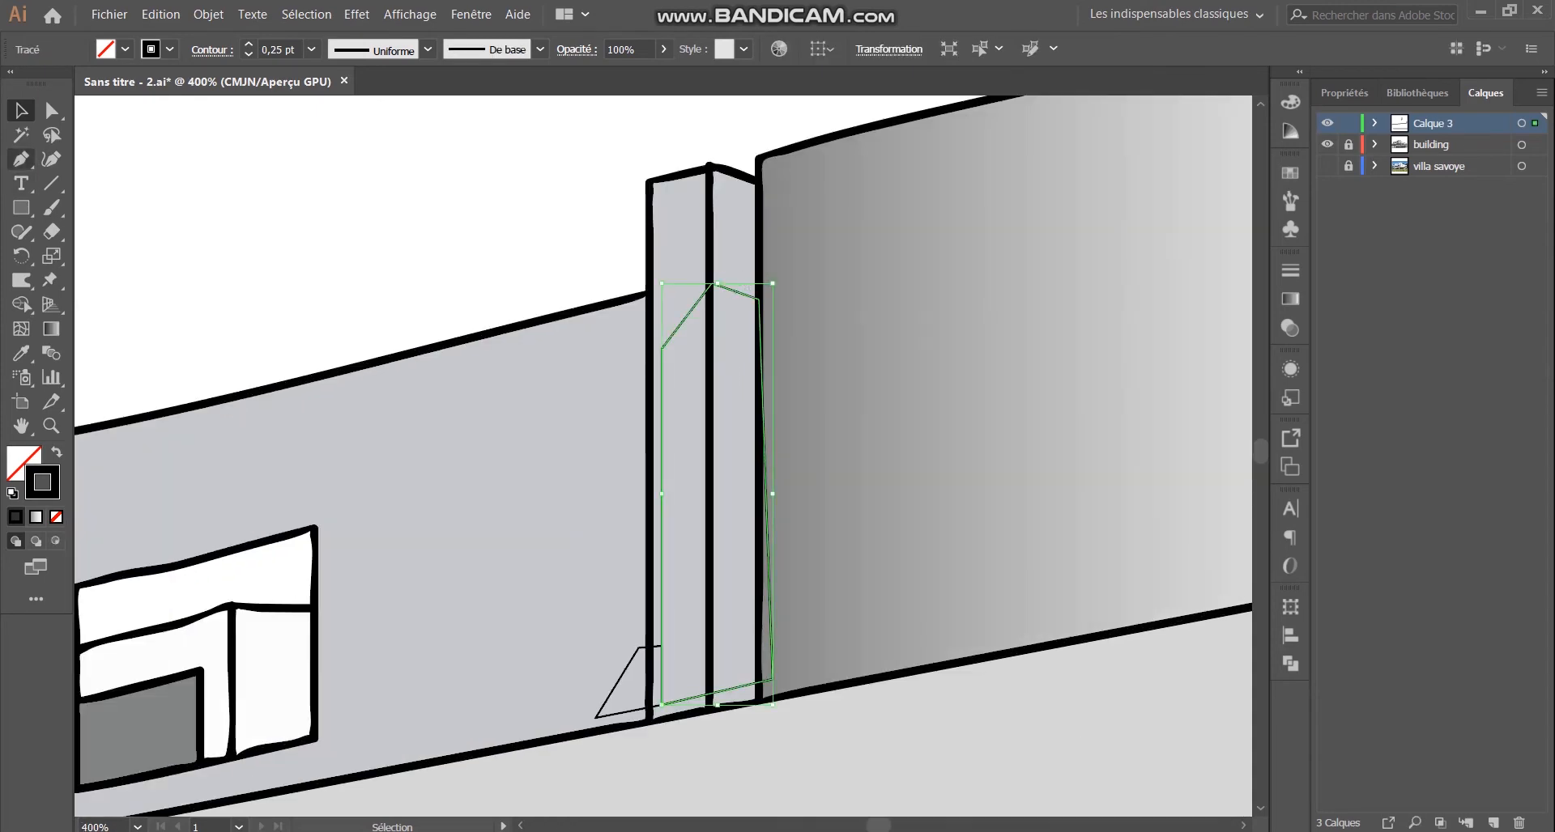
left_click(52, 111)
scroll(735, 747, "up", 2)
left_click(588, 664)
left_click_drag(588, 664, 563, 695)
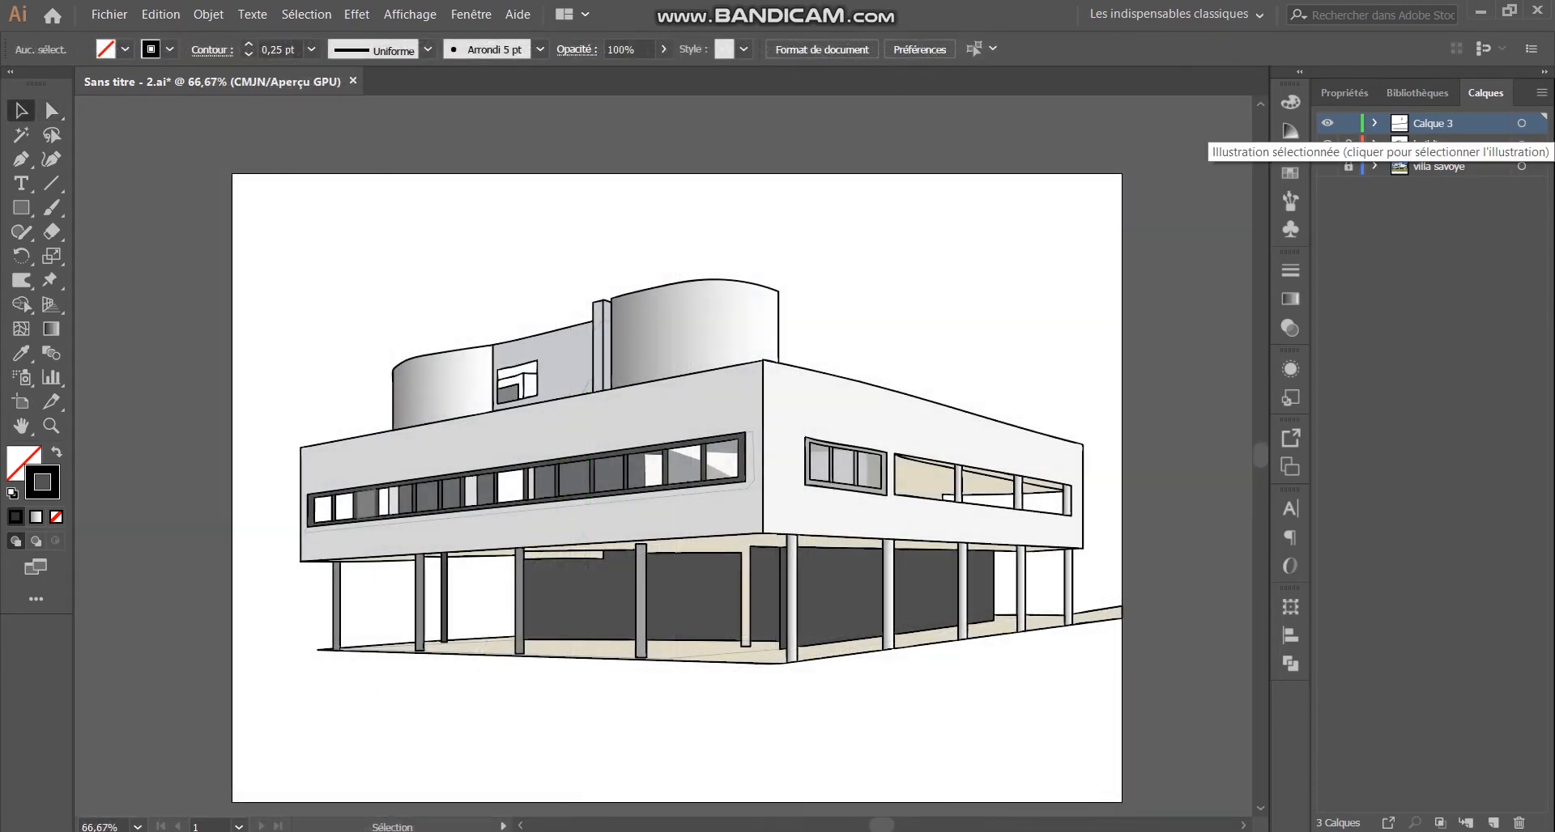
Step: Move all shadow outlines from Calque 3 onto the unlocked building layer and delete the emptied Calque 3
left_click(1521, 123)
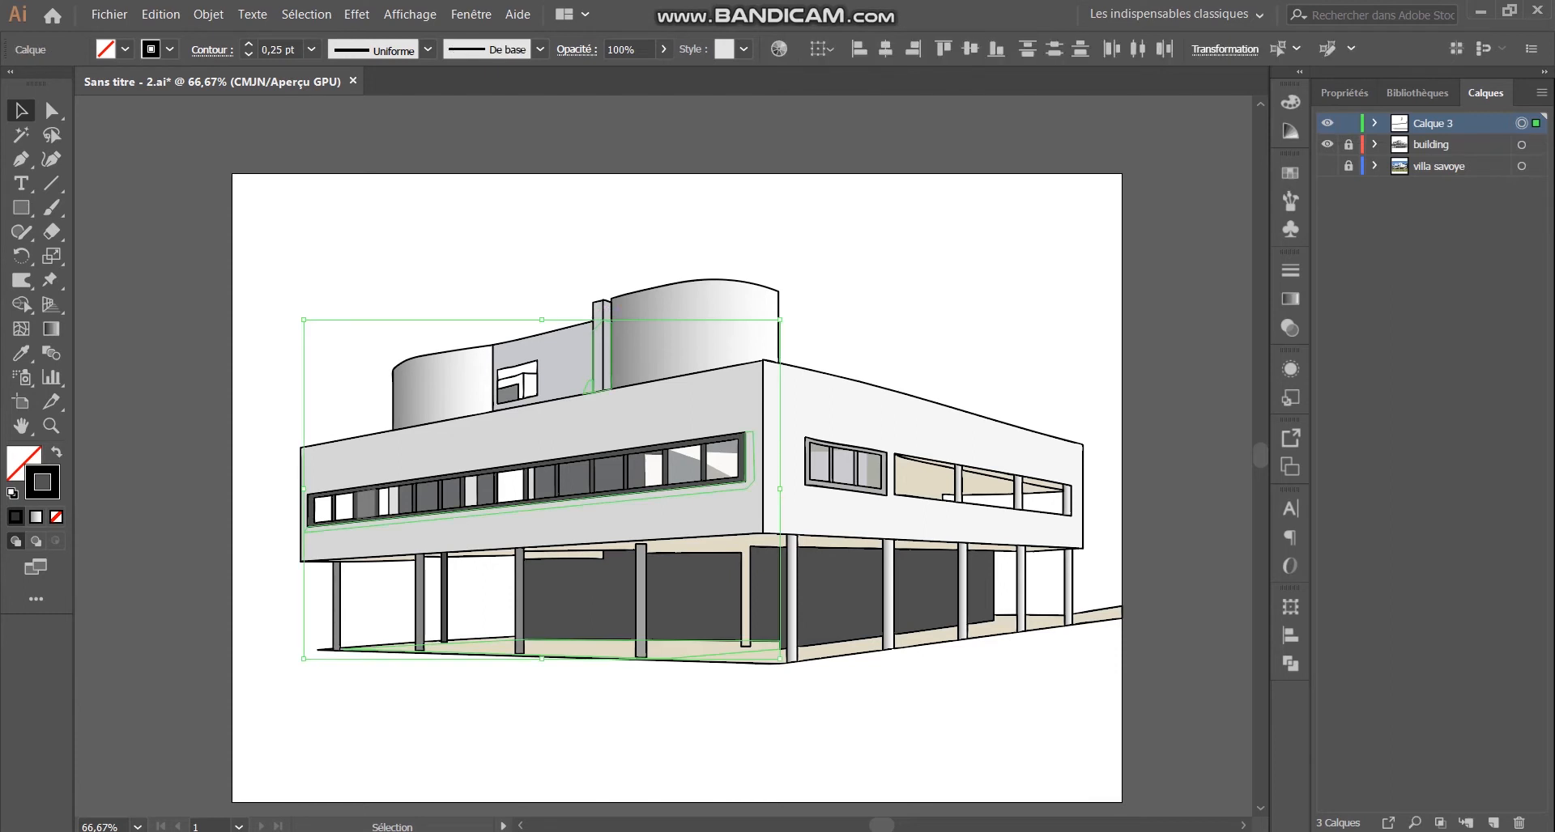
left_click(1348, 144)
left_click_drag(1536, 124, 1535, 144)
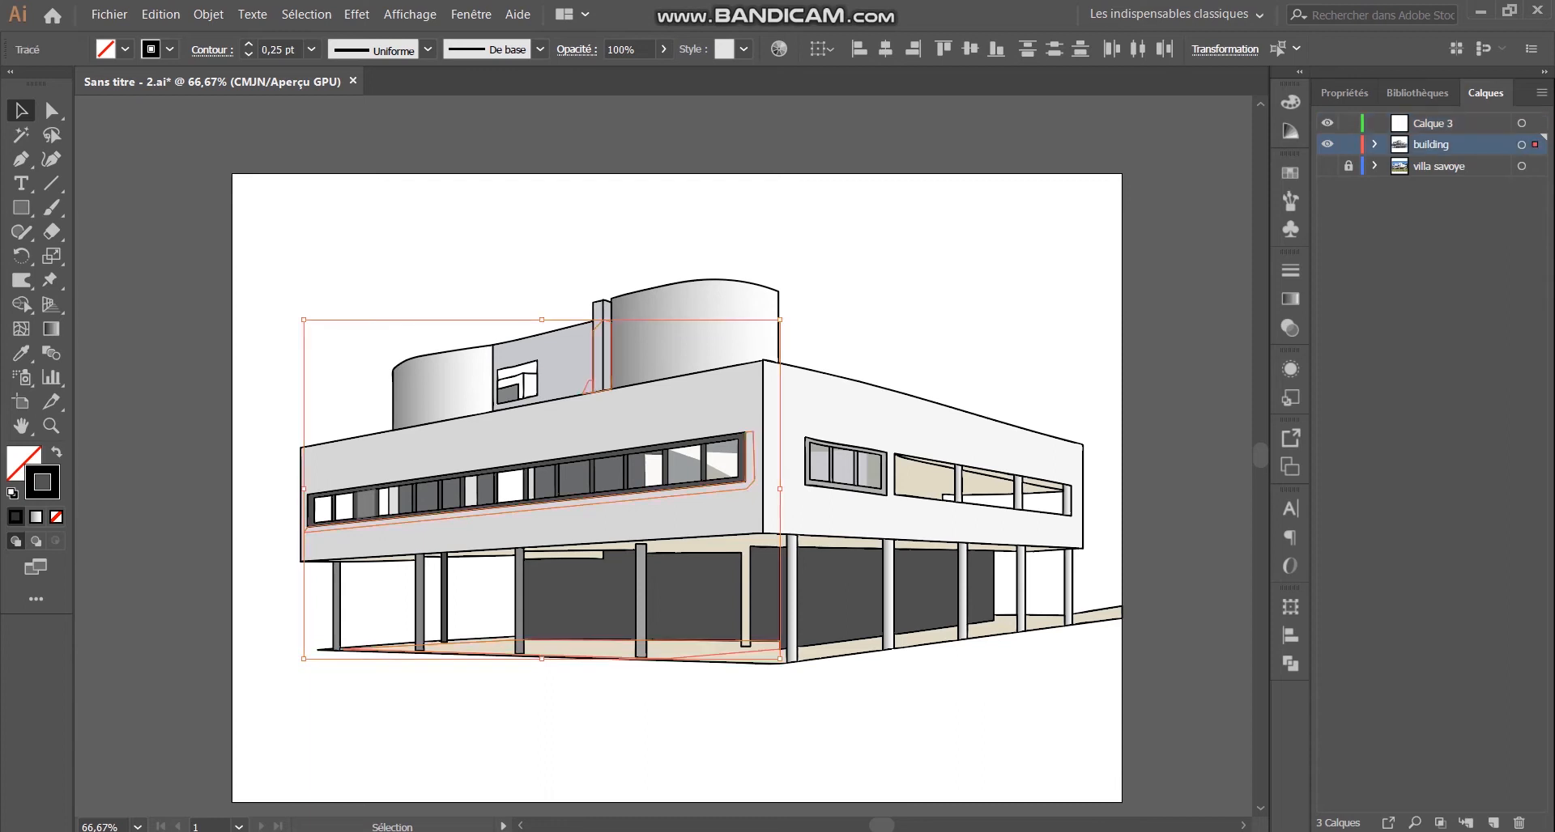
key("ctrl+shift+a")
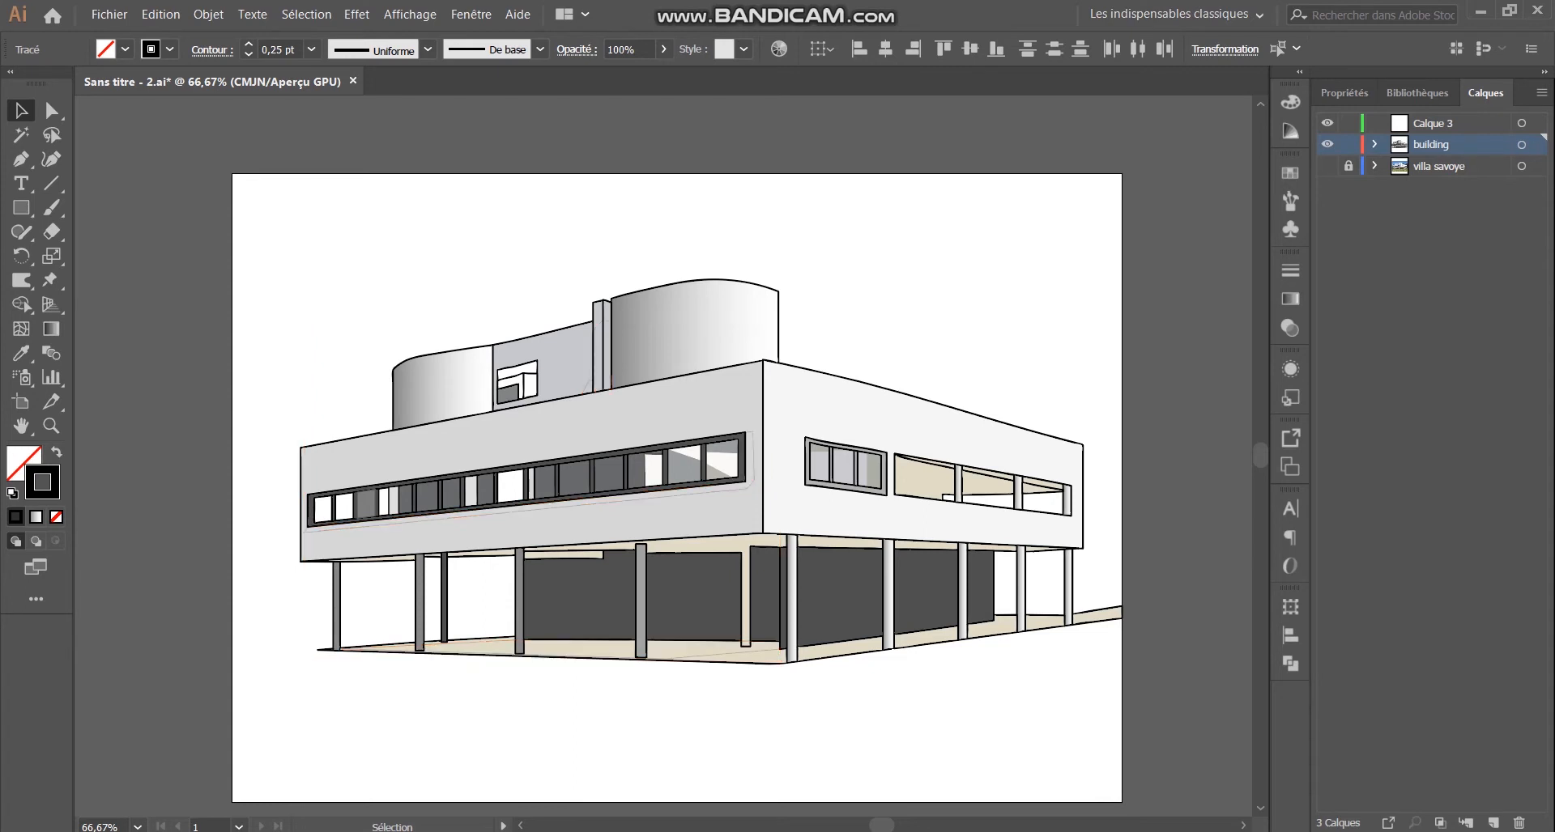
left_click(1432, 124)
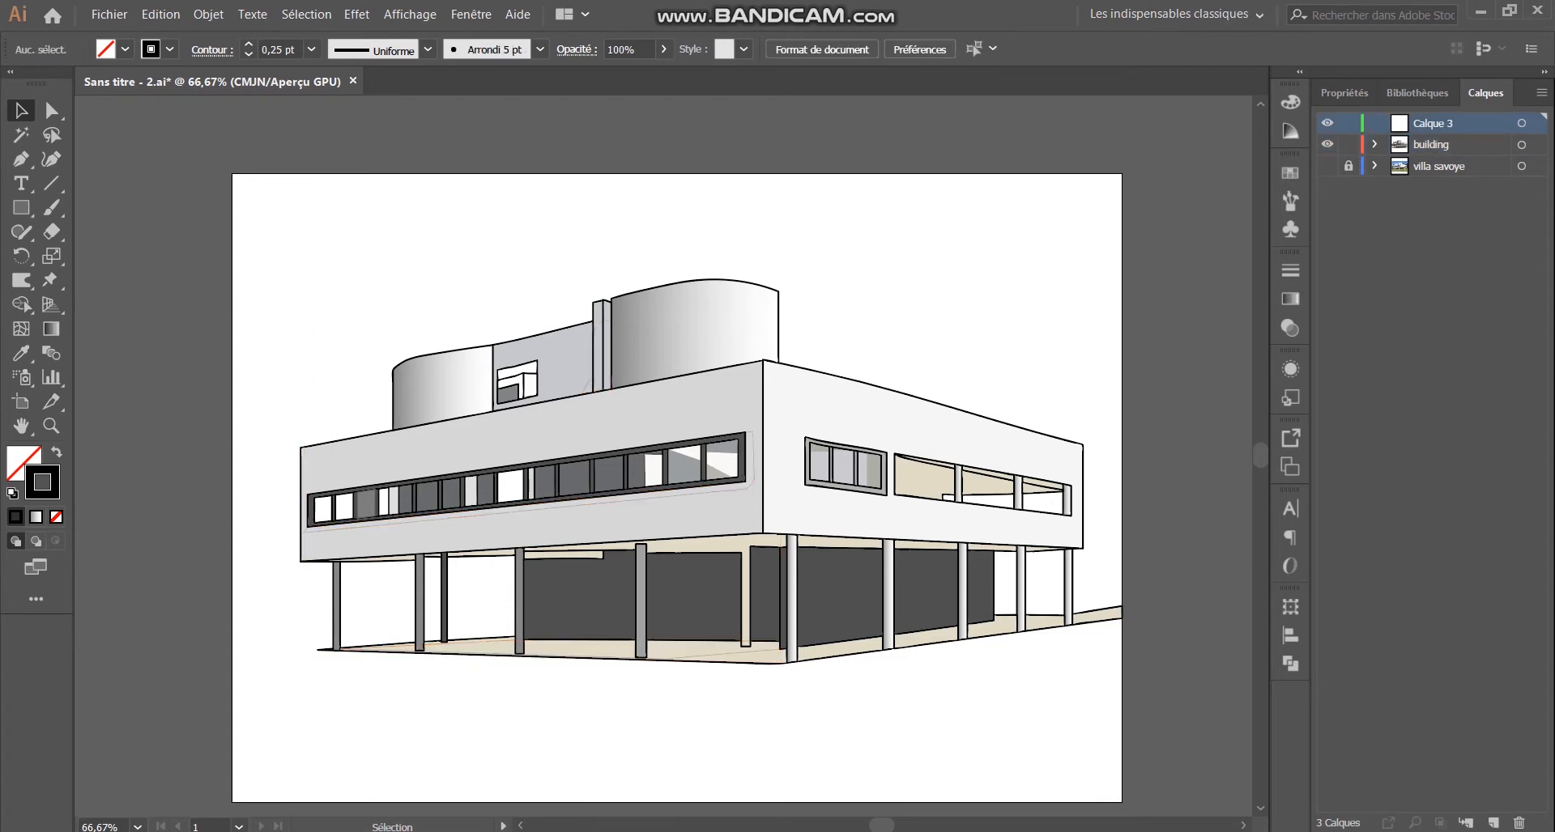
left_click(1517, 823)
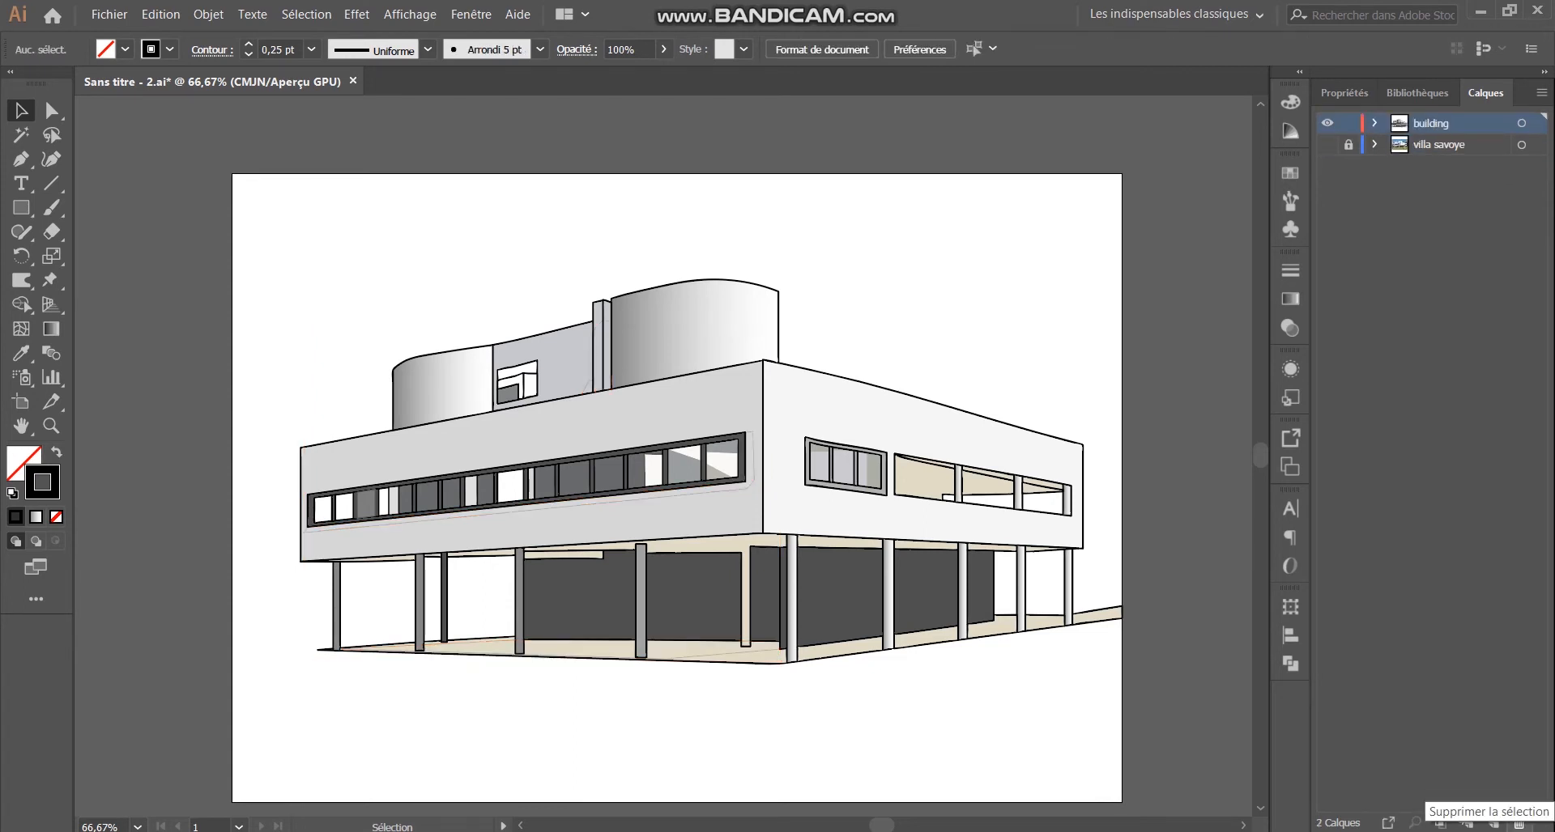
Step: Sample the blue-grey shadow colour at the corner-side end of the ribbon window from the villa savoye photo with the Eyedropper
left_click_drag(525, 224, 634, 394)
scroll(596, 346, "up", 3)
scroll(636, 347, "down", 2)
left_click(551, 235)
left_click(1326, 144)
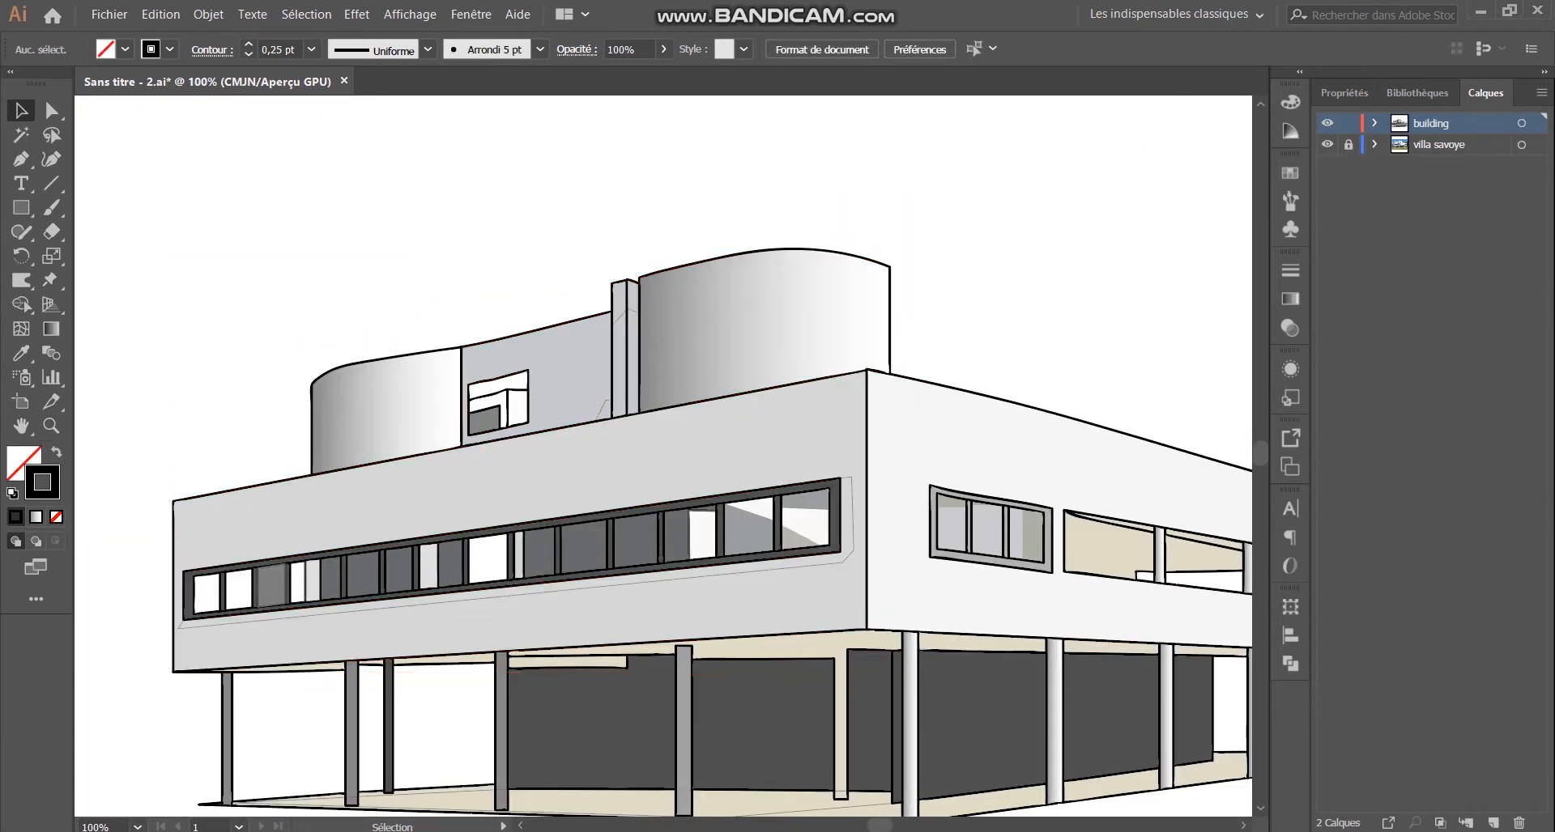
left_click(1326, 122)
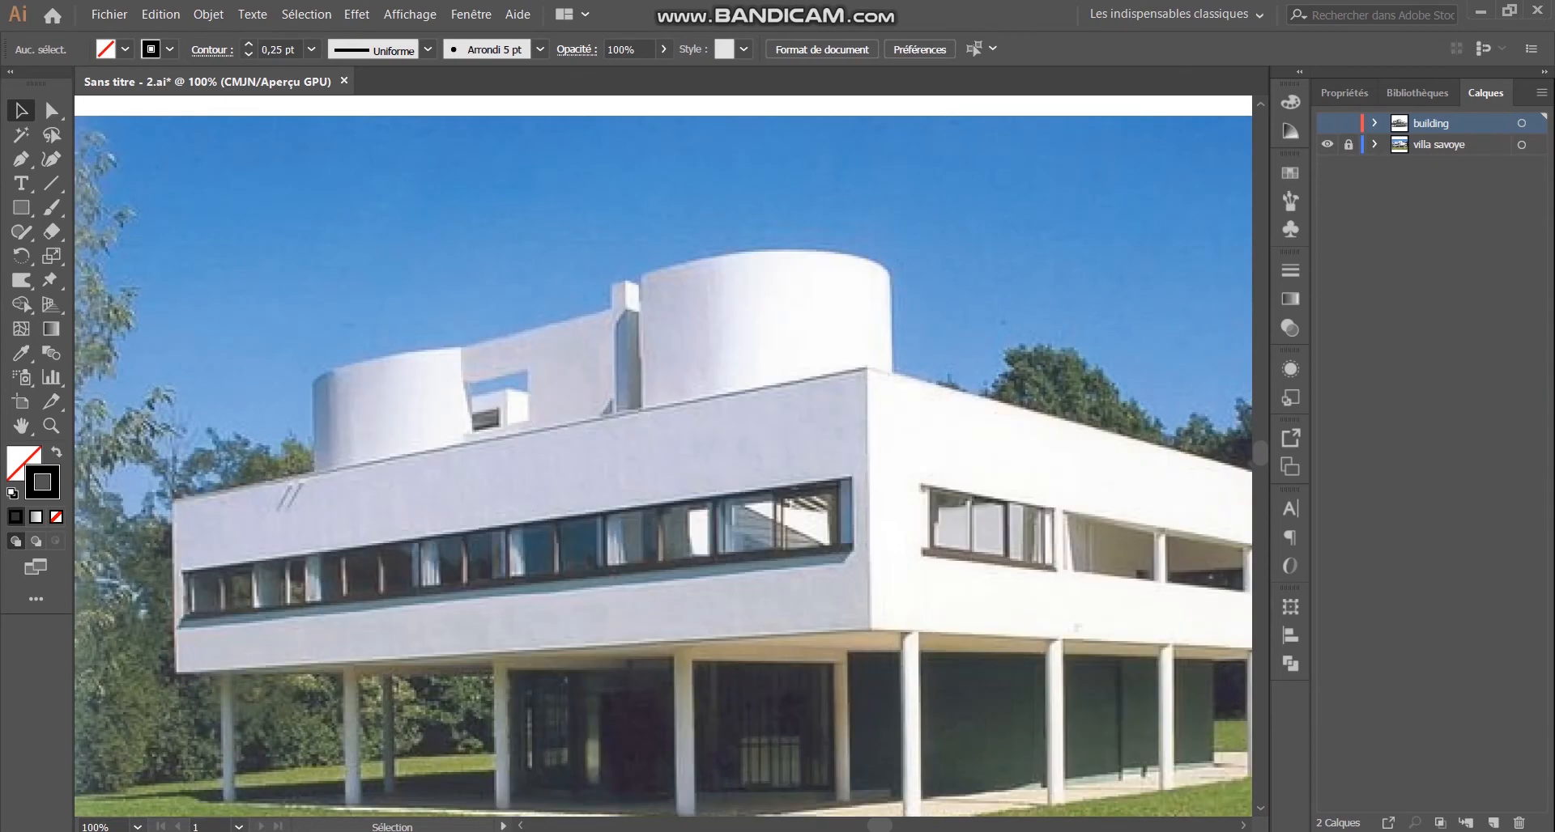
left_click(22, 353)
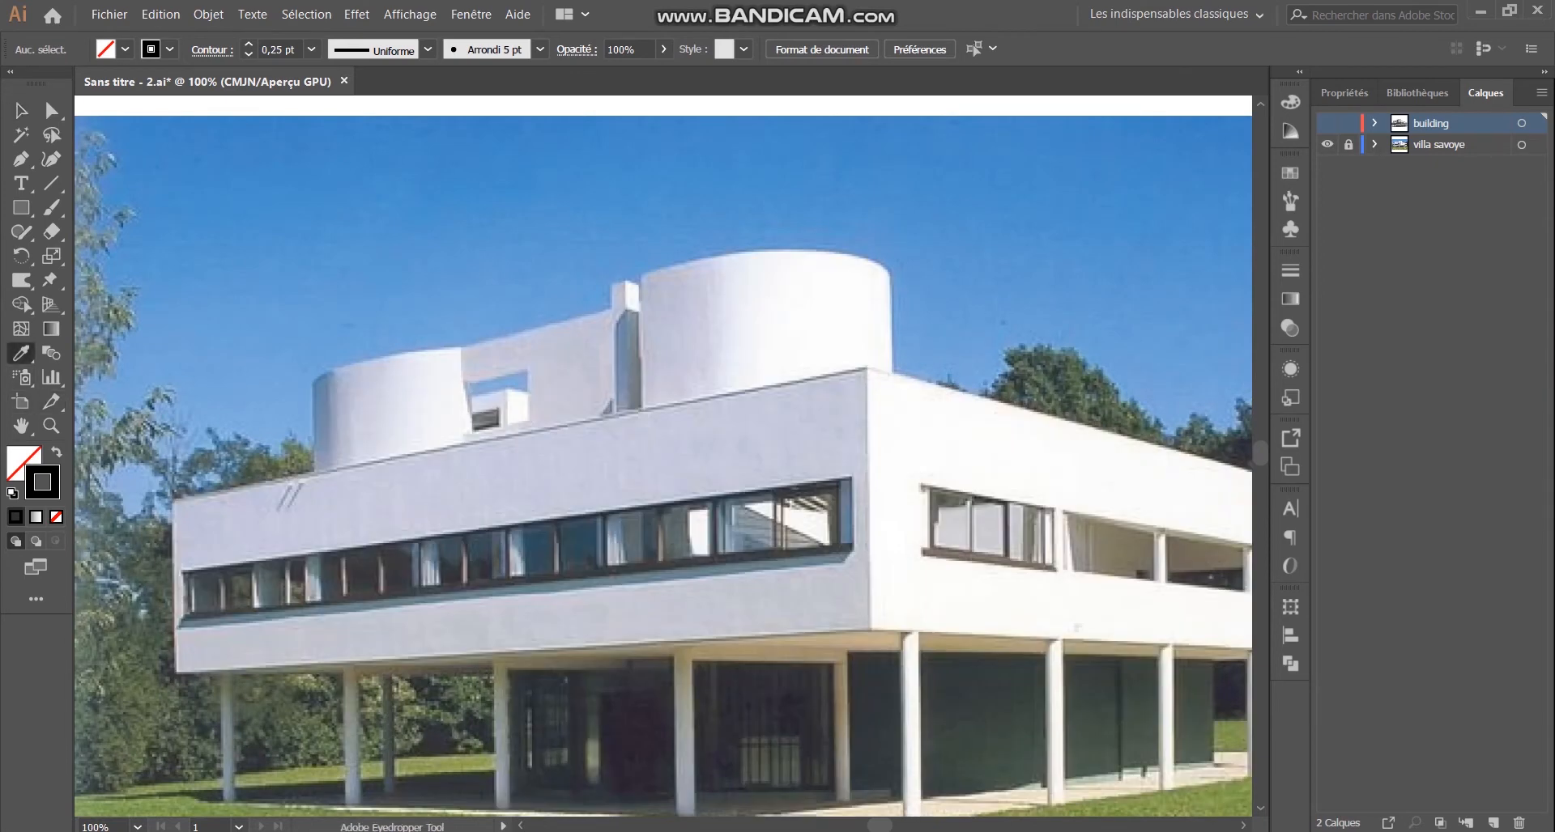
left_click(1348, 144)
left_click(845, 514)
left_click(846, 518)
left_click(1348, 144)
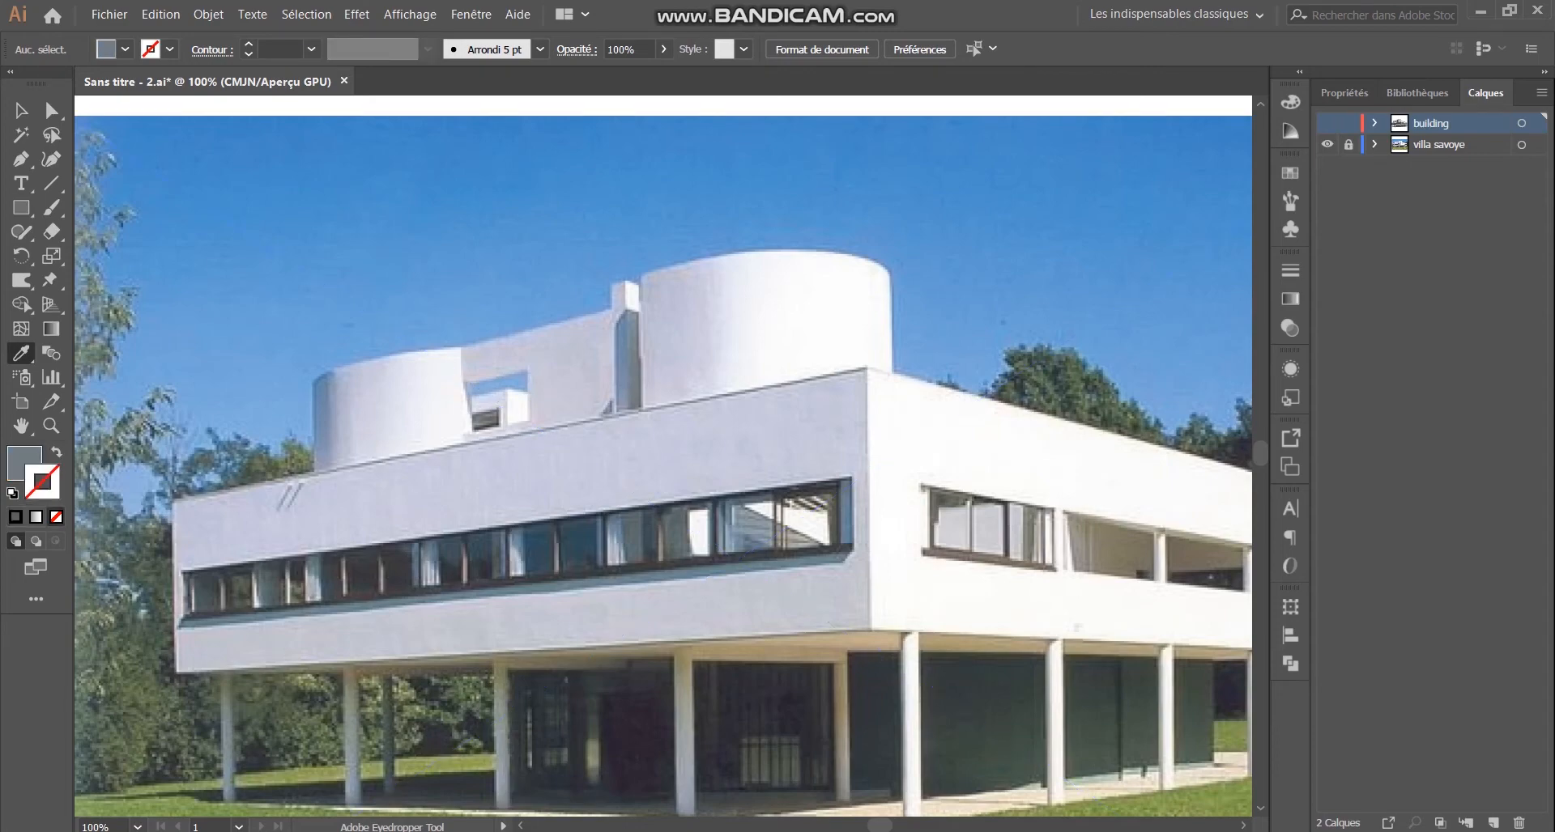
left_click(1327, 123)
Step: Fill the shaded parts of the roof pillar and the slanted shadow at its foot with the sampled colour using Shape Builder
scroll(638, 322, "up", 2)
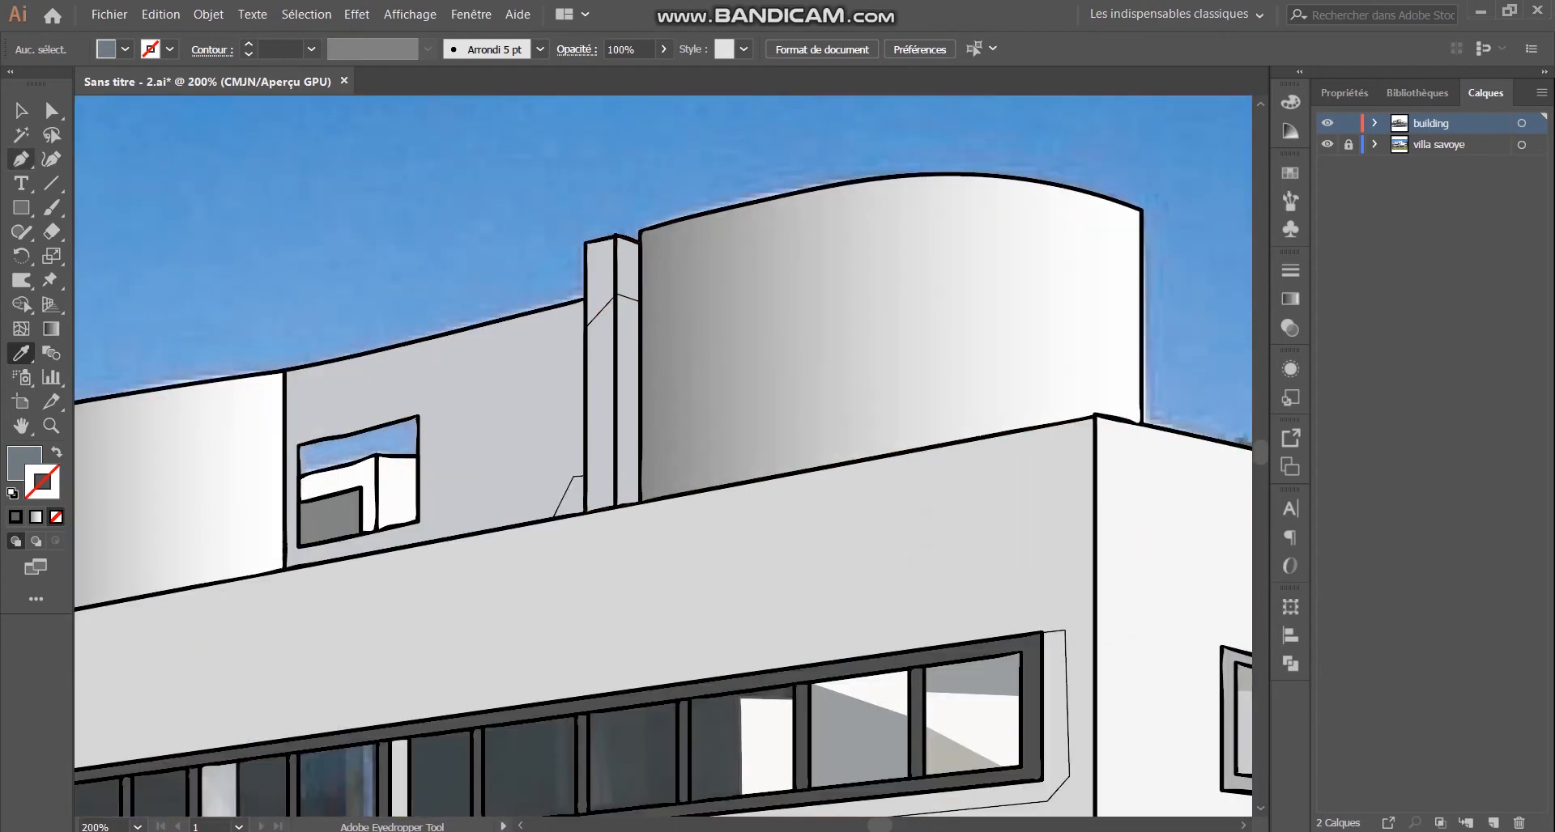
left_click(21, 111)
left_click_drag(290, 219, 729, 583)
key("shift+m")
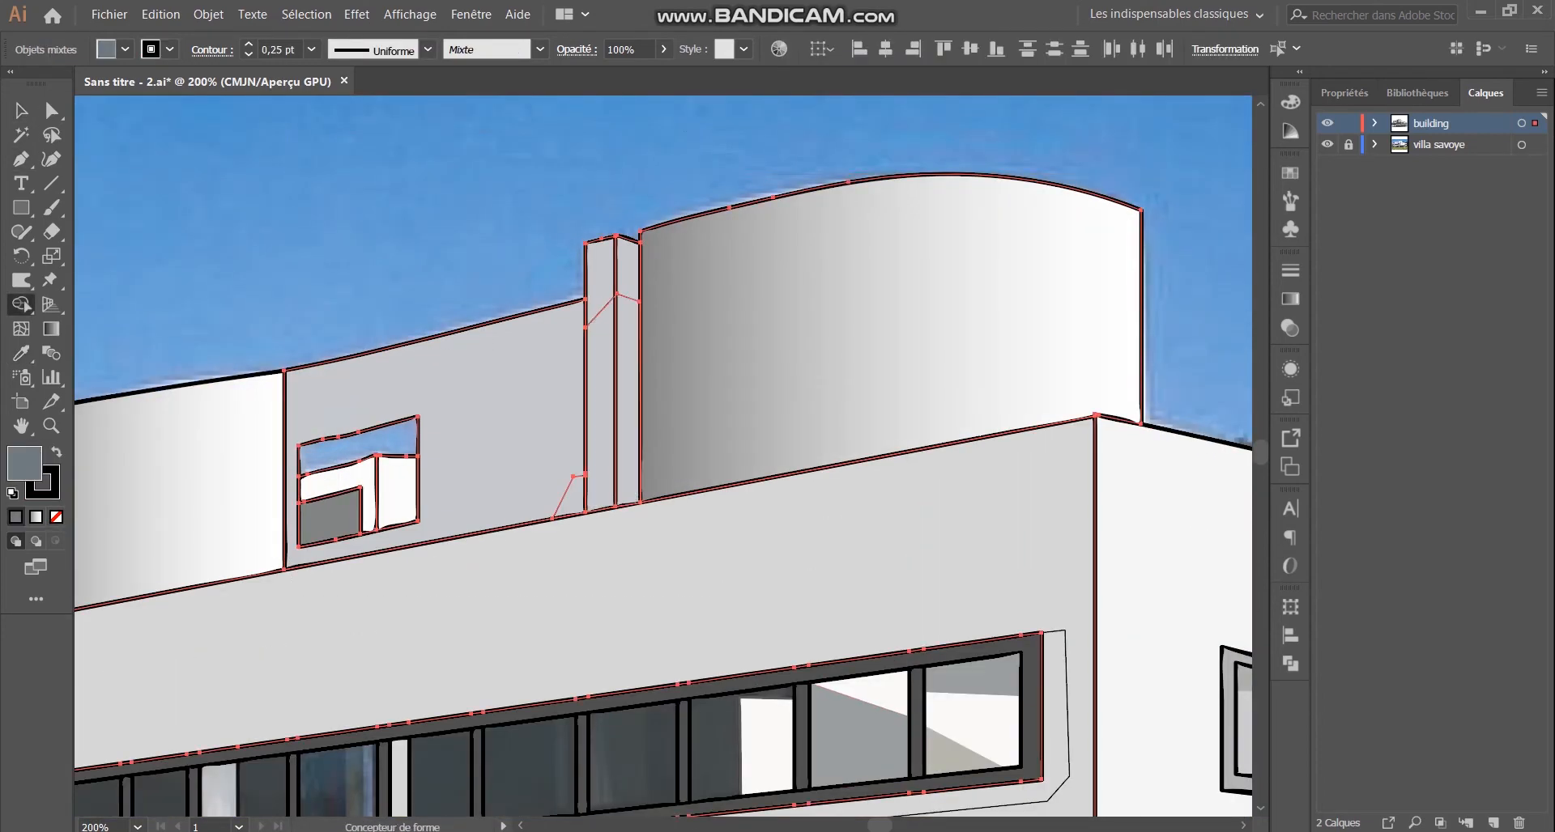
left_click(600, 409)
left_click(629, 405)
left_click(573, 498)
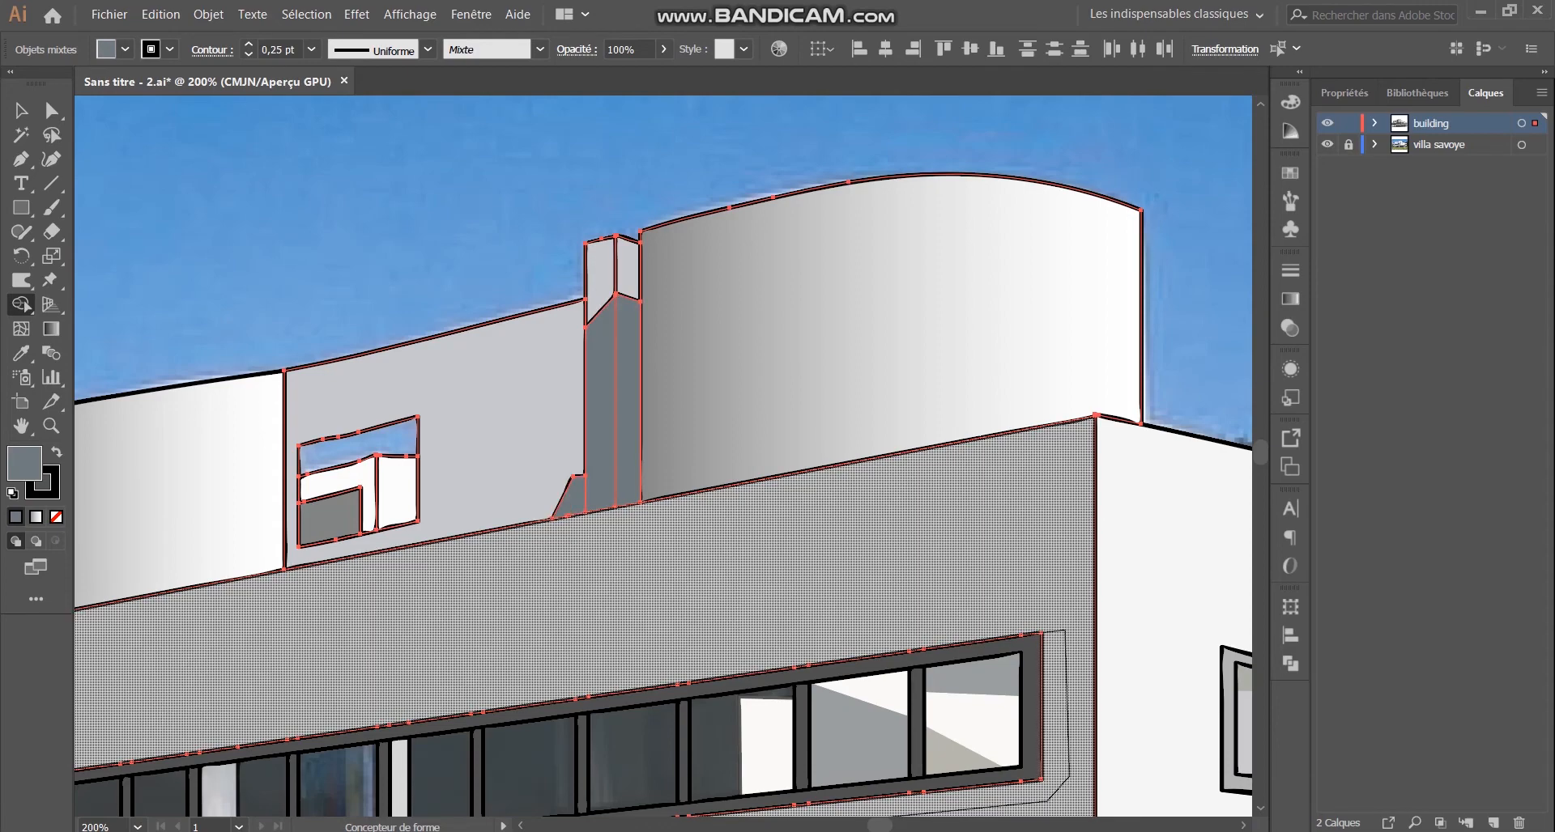
scroll(638, 442, "down", 1)
scroll(668, 341, "up", 1)
left_click(21, 111)
left_click(453, 243)
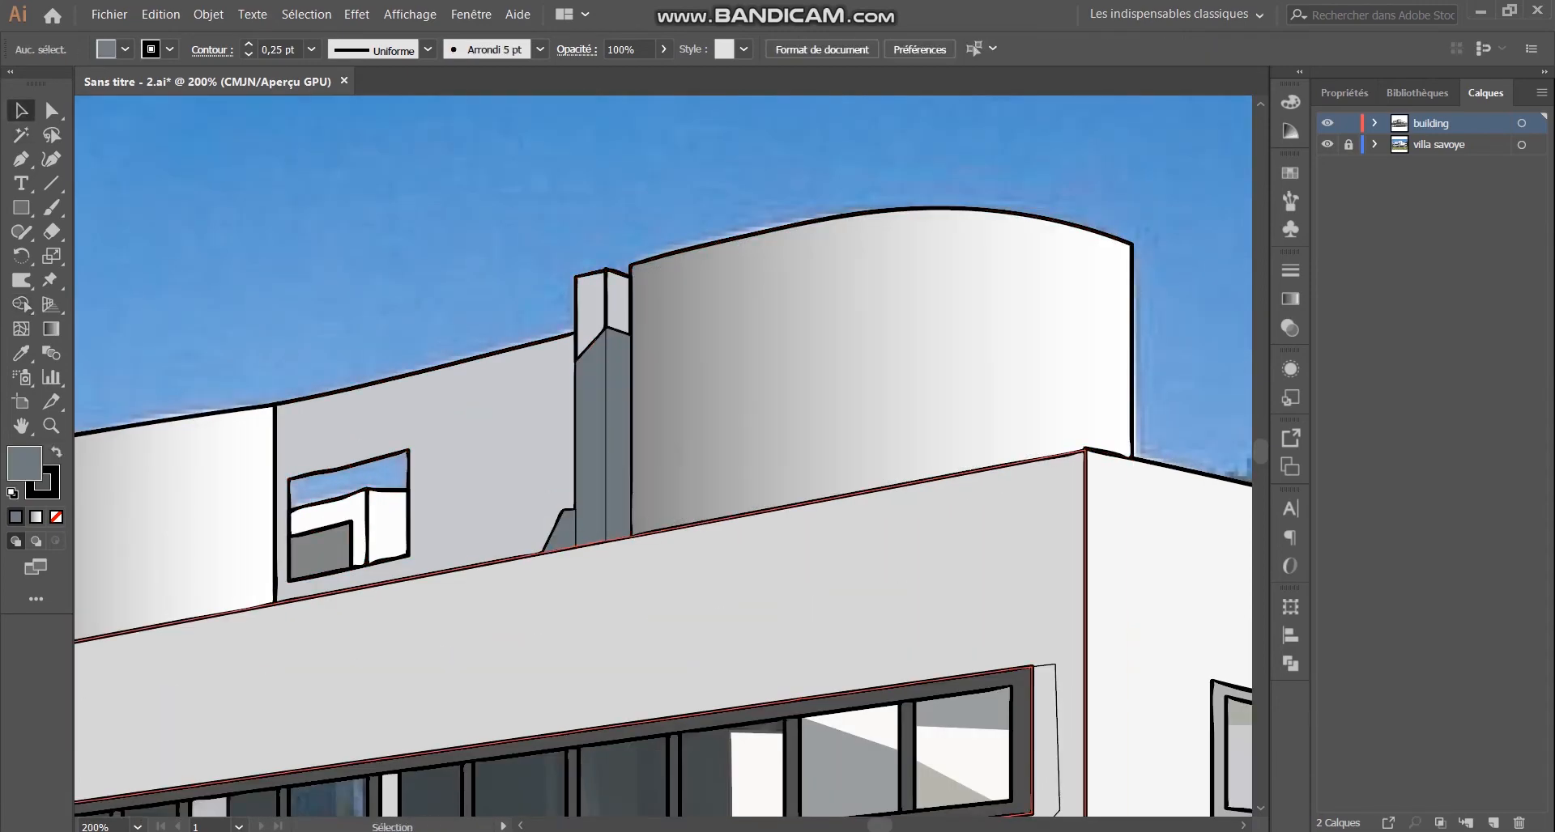
Step: Select the roof pillar's three shadow pieces and set their fill to the grey 717677
scroll(743, 518, "down", 2)
scroll(682, 447, "up", 3)
left_click(669, 486)
left_click(629, 502, "shift")
left_click(595, 668, "shift")
scroll(733, 356, "down", 2)
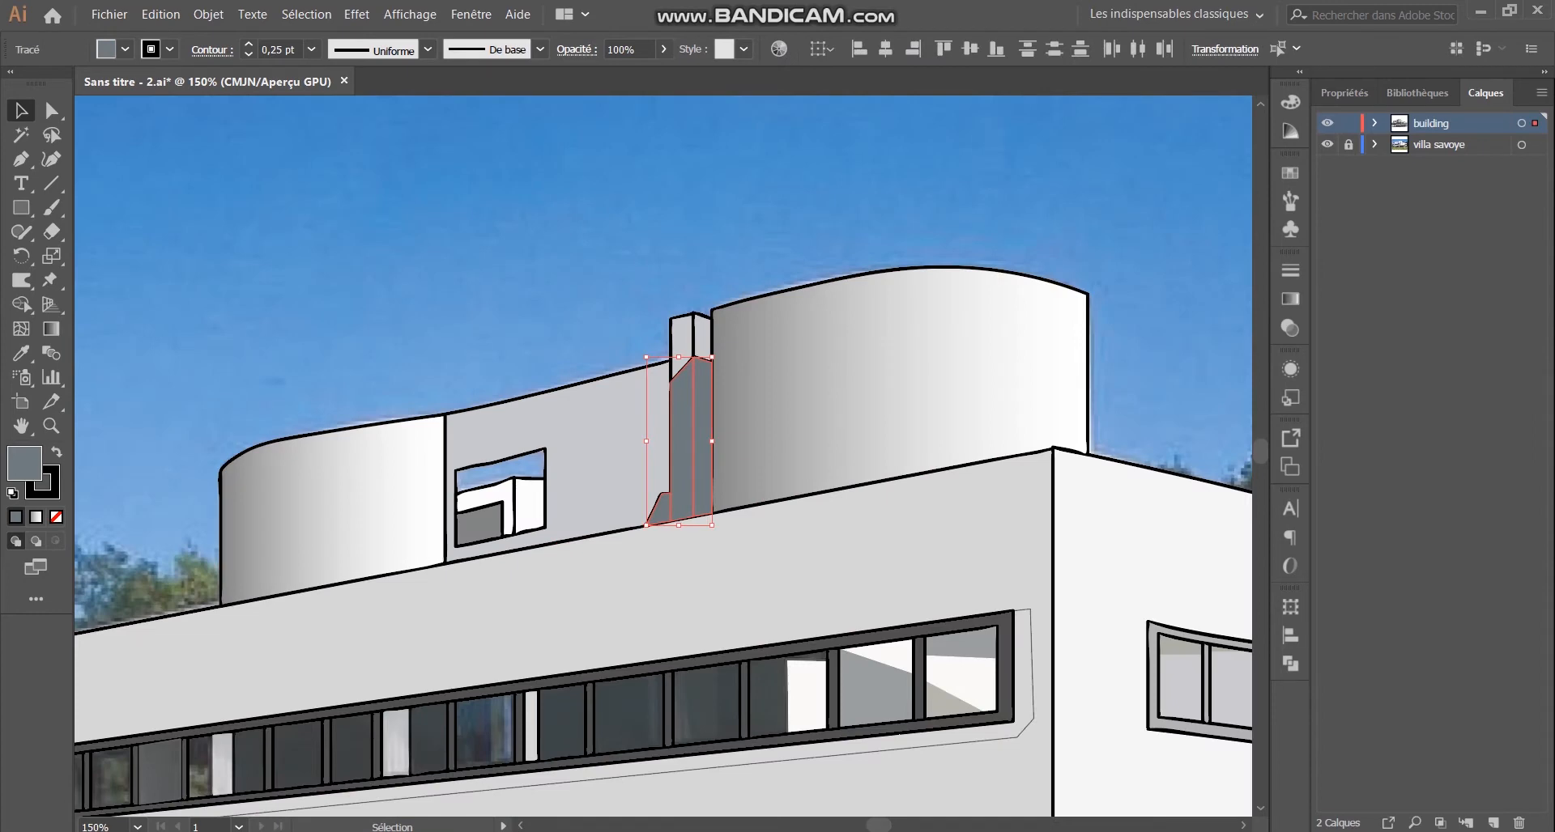
double_click(24, 464)
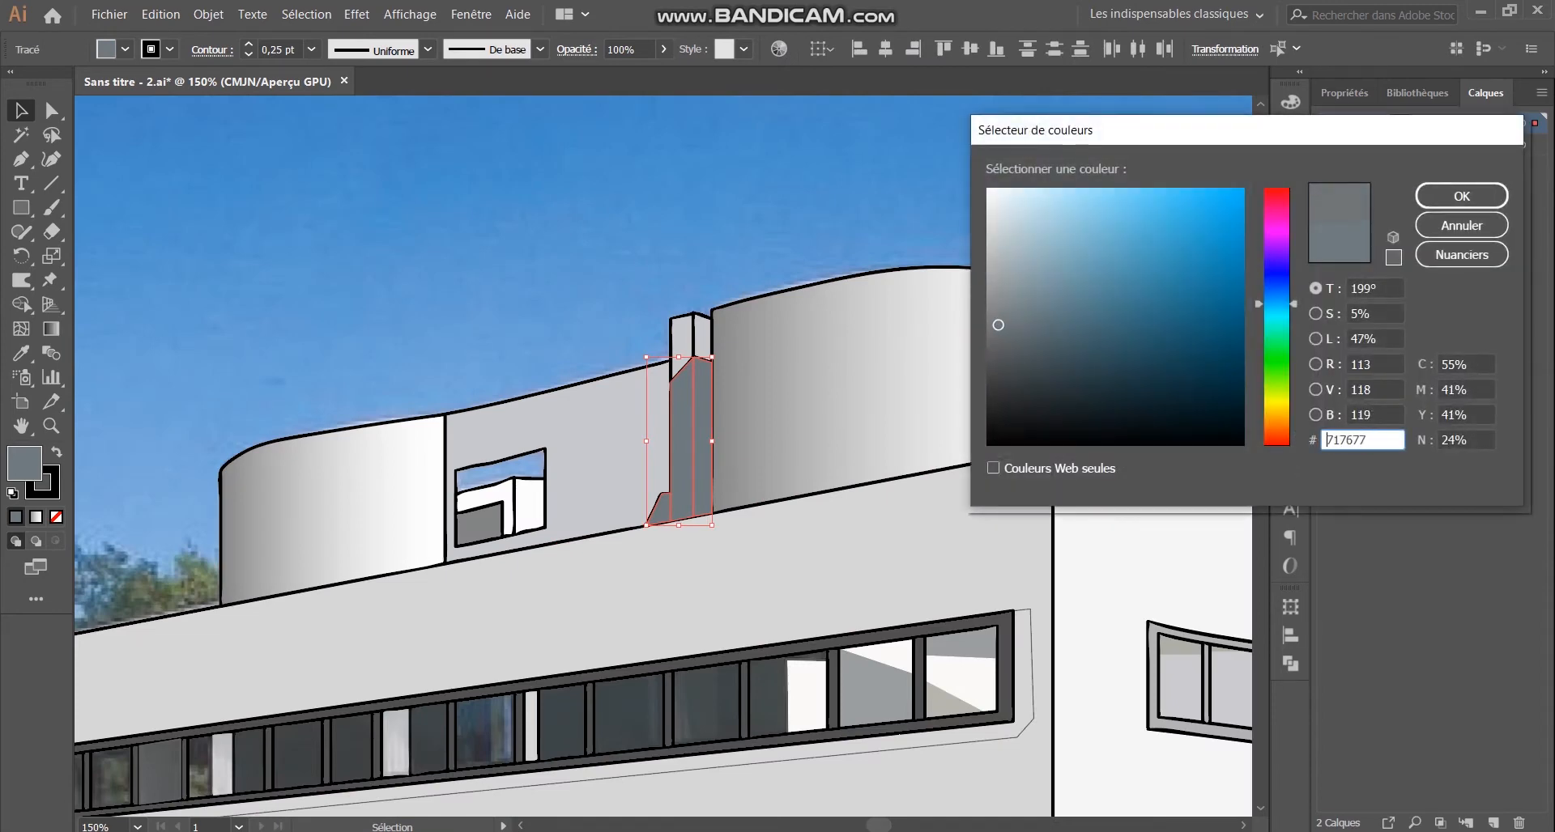
left_click(1461, 196)
left_click(818, 214)
Step: Fill the outlined shadow band around the long ribbon window with the same grey using Shape Builder
scroll(732, 414, "down", 2)
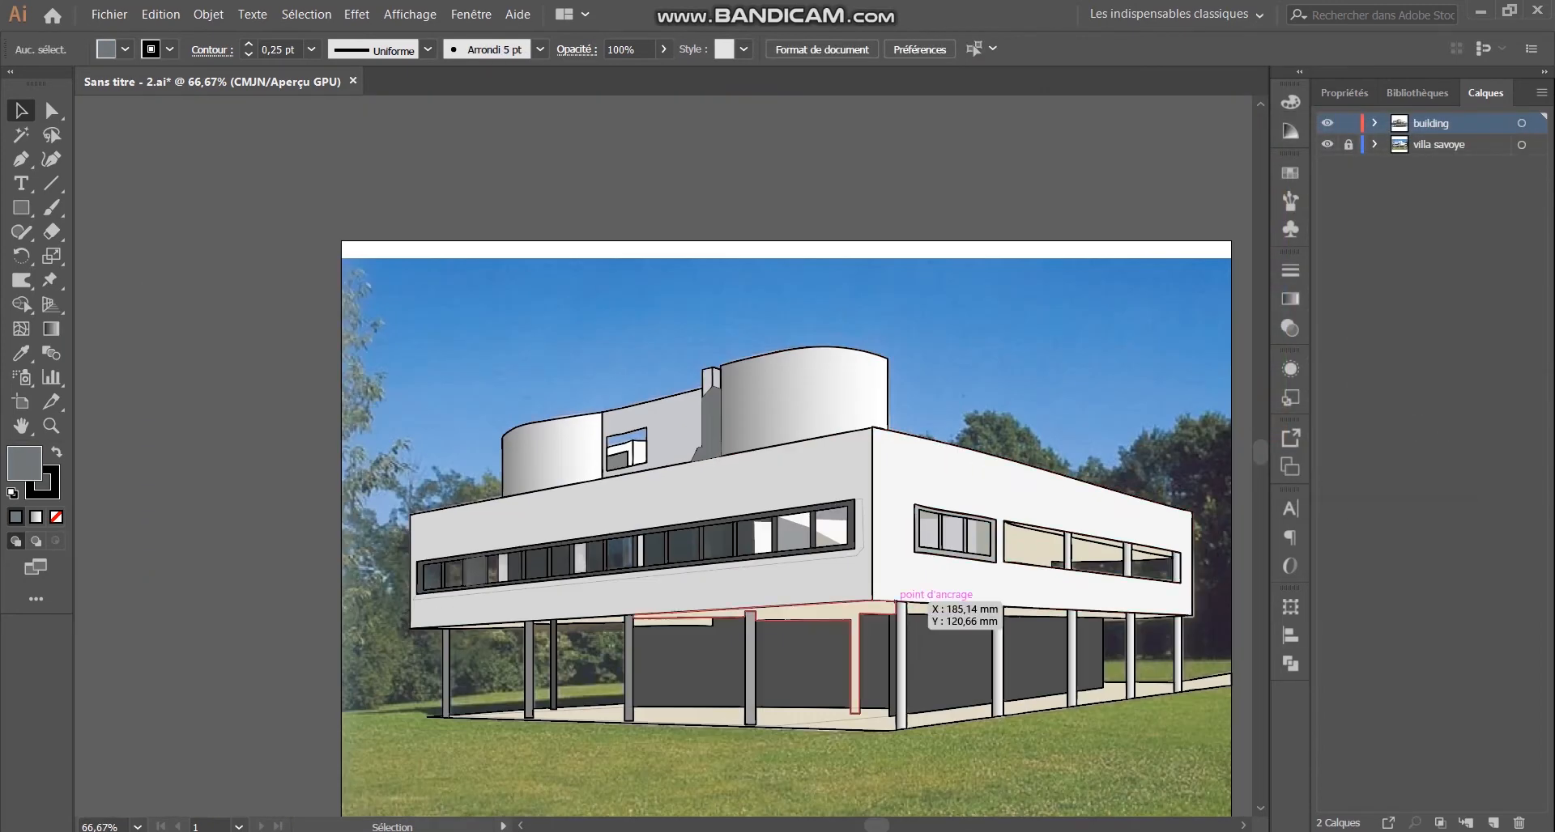
scroll(622, 496, "down", 1)
scroll(622, 496, "up", 1)
left_click_drag(280, 309, 1113, 627)
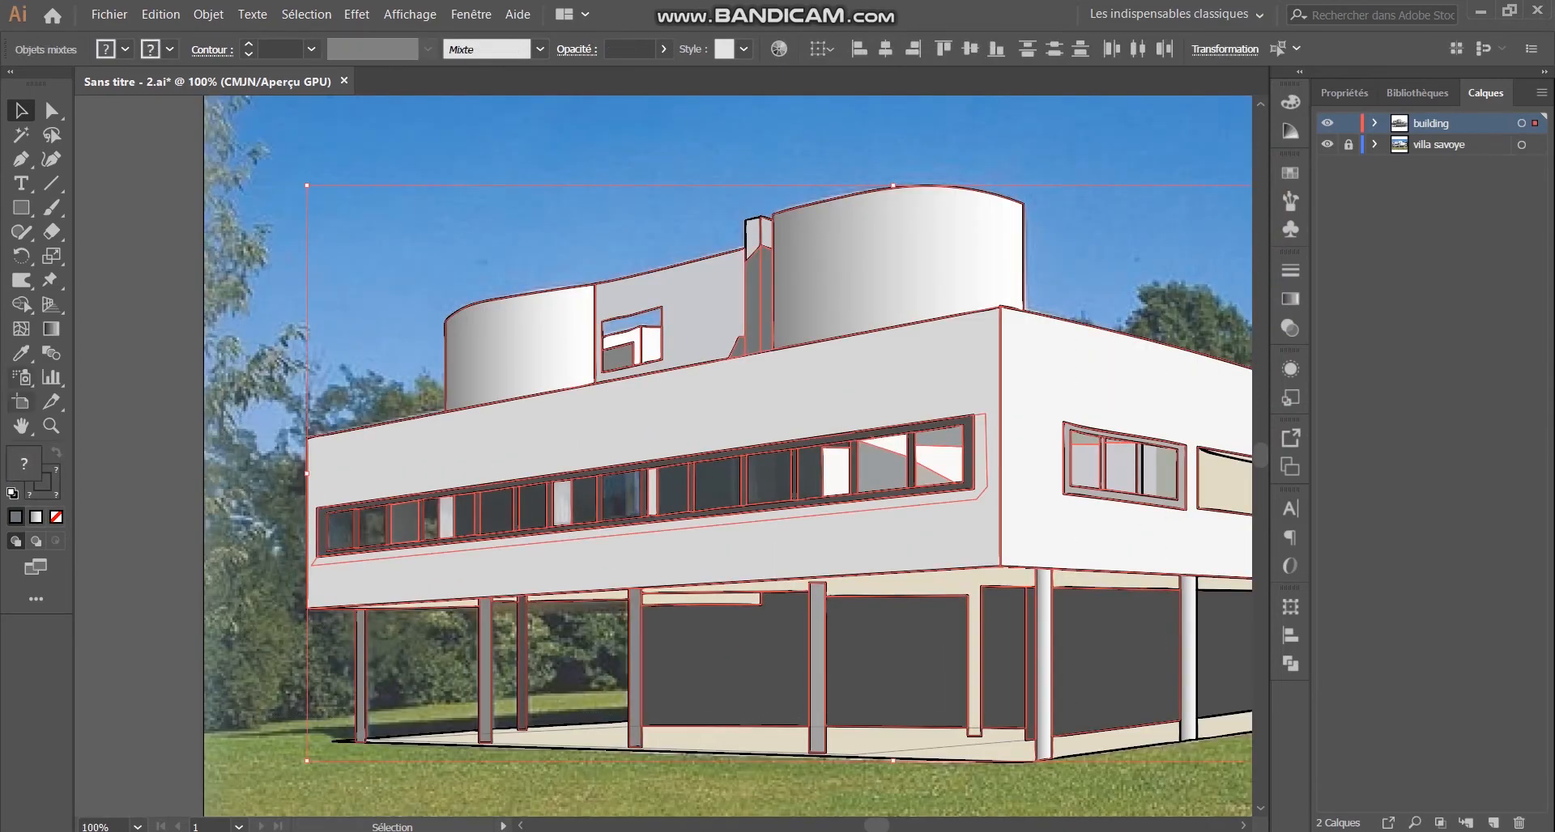
key("shift+m")
left_click(980, 476)
key("v")
left_click(577, 660)
Step: Fill the outlined ground shadow beneath the raised floor, including the parts between the front columns, using Shape Builder
scroll(640, 620, "down", 2)
scroll(647, 628, "up", 2)
scroll(463, 584, "down", 2)
left_click_drag(891, 636, 194, 527)
scroll(195, 526, "up", 1)
key("shift+m")
scroll(482, 572, "up", 3)
left_click_drag(420, 599, 420, 662)
left_click_drag(1019, 599, 1020, 662)
scroll(1019, 636, "down", 2)
scroll(1133, 640, "up", 2)
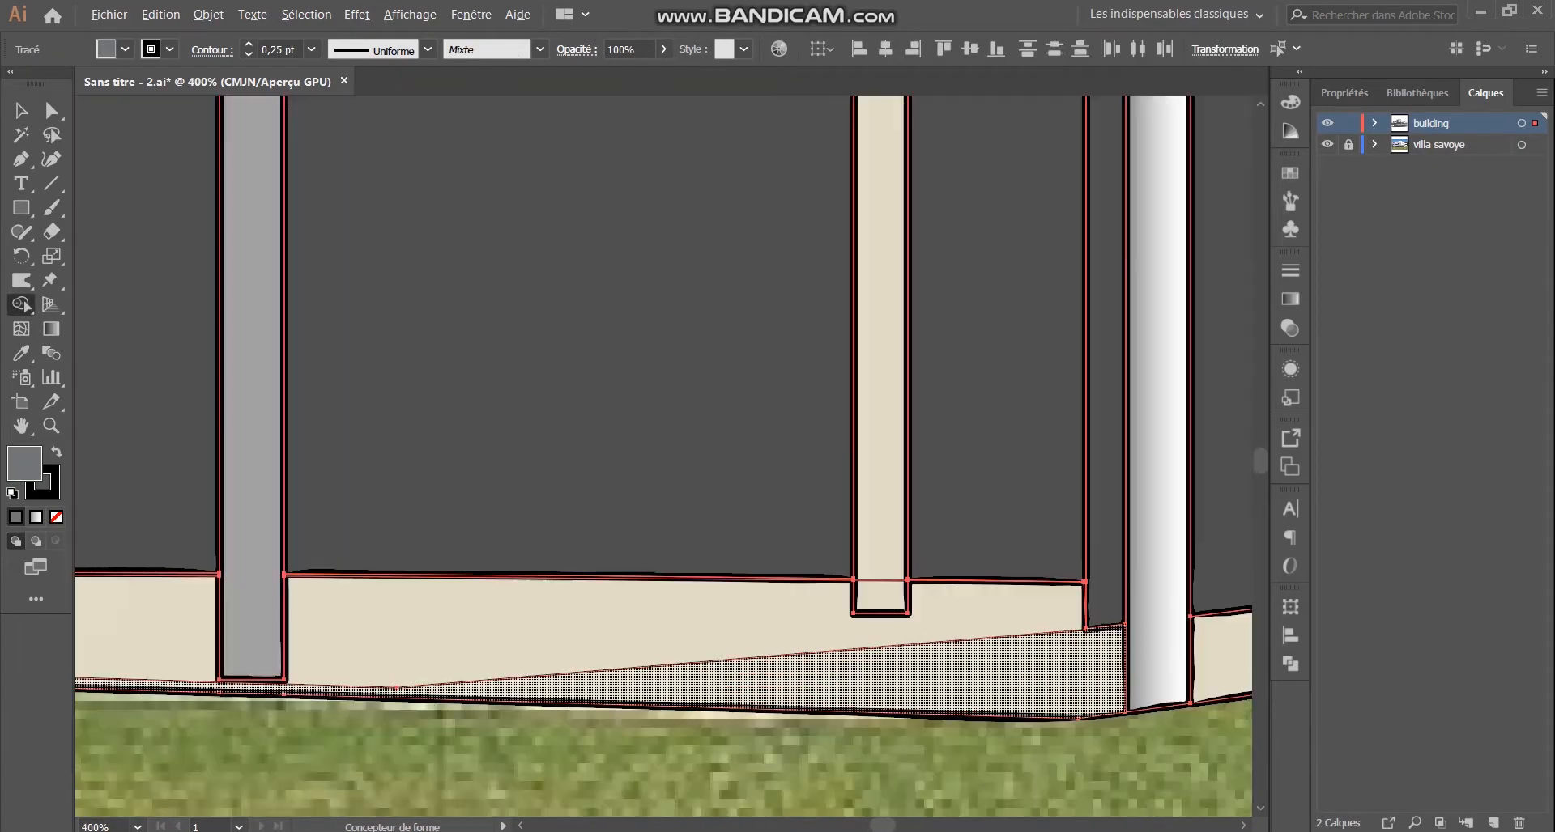
scroll(971, 664, "down", 2)
left_click(810, 599)
scroll(385, 567, "up", 2)
scroll(661, 631, "down", 4)
key("v")
left_click(135, 437)
Step: Change the fill of the ground shadow beneath the raised floor to a darker grey
scroll(135, 437, "down", 1)
left_click(567, 567)
double_click(25, 463)
left_click(994, 369)
left_click(1460, 195)
Step: Check the building against the reference photo and darken the fill of the ground-floor wall panels behind the front columns
left_click(1327, 123)
left_click(1327, 144)
left_click(1327, 145)
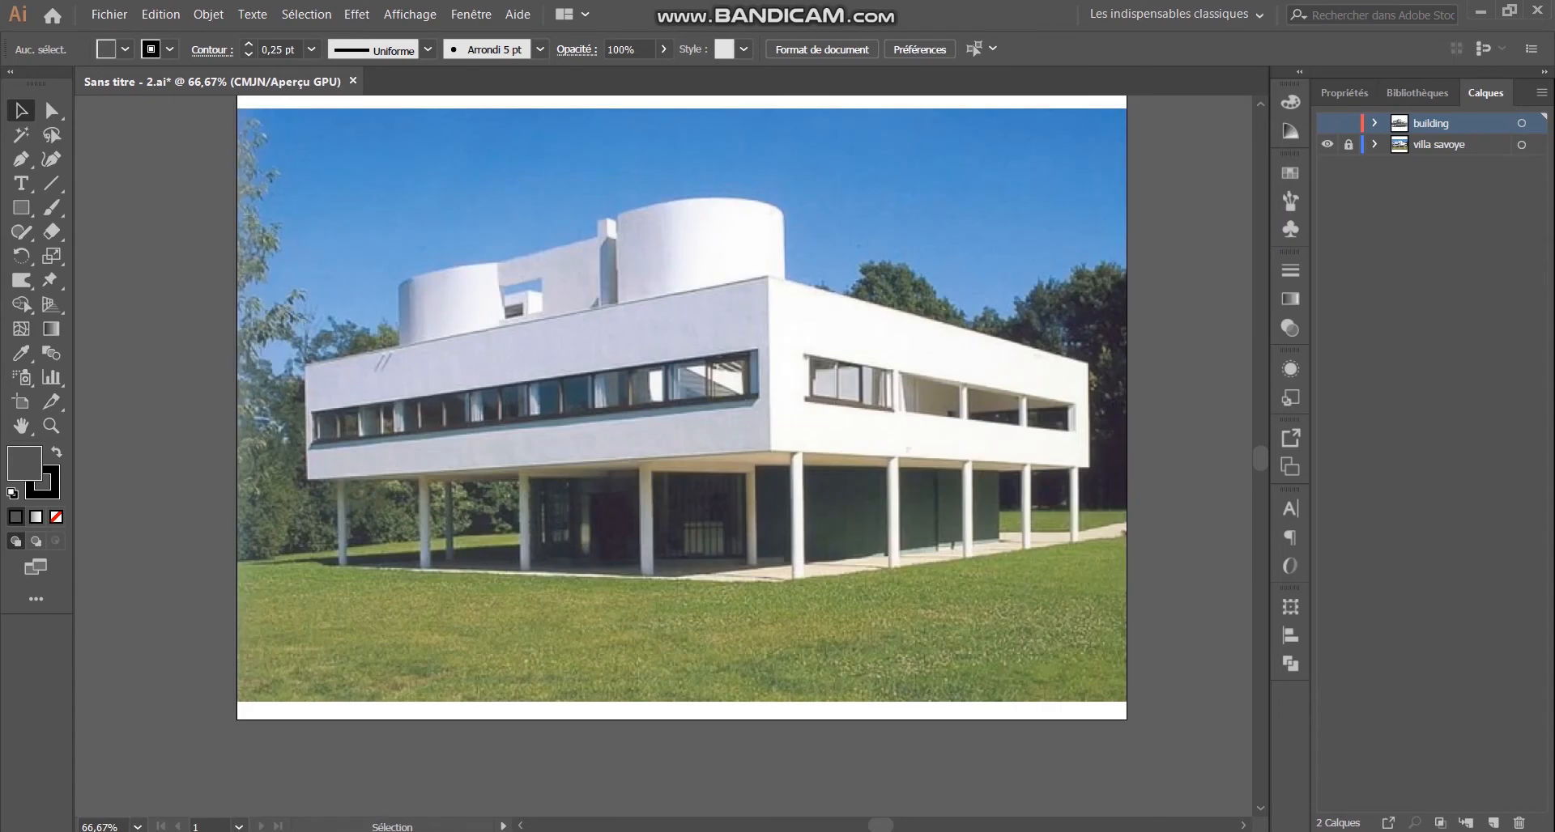
left_click(1327, 123)
key("i")
key("v")
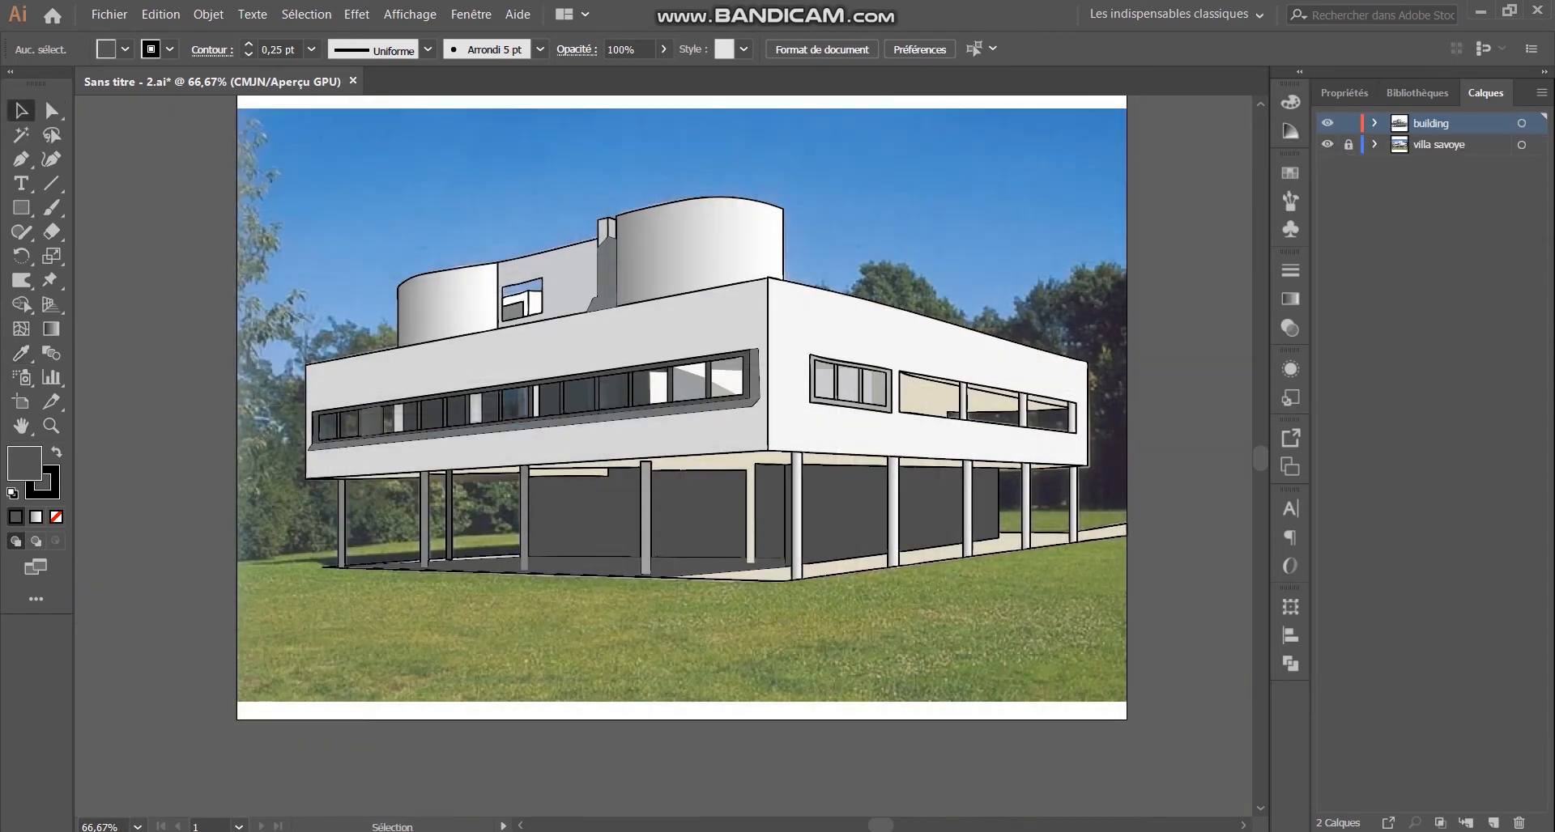
left_click(698, 514)
scroll(676, 525, "up", 2)
left_click(530, 510, "shift")
left_click(889, 510, "shift")
scroll(743, 549, "down", 1)
double_click(25, 463)
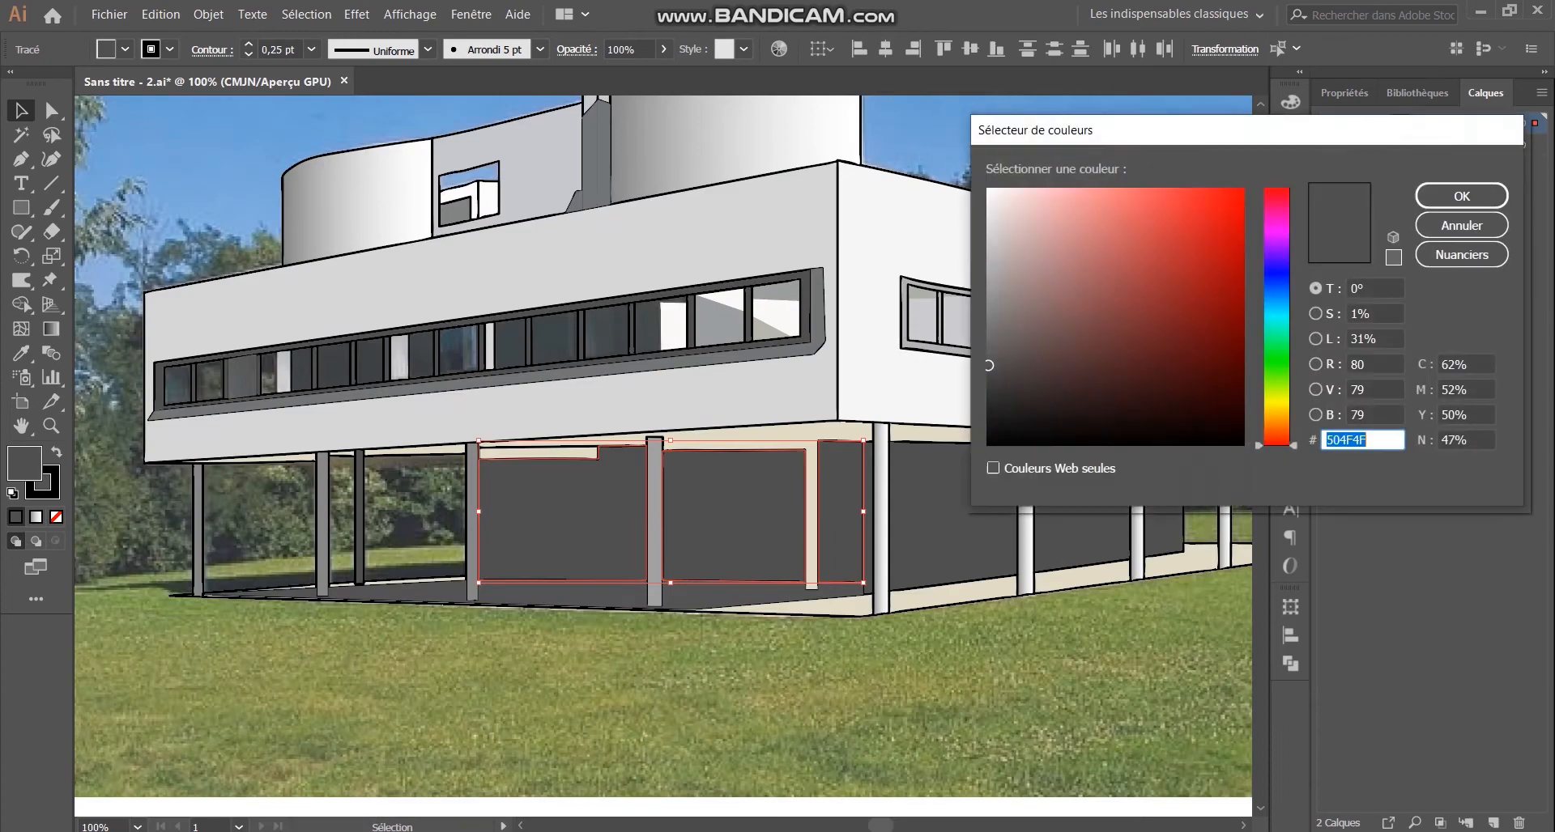
left_click_drag(987, 366, 987, 387)
left_click(1461, 196)
left_click(701, 676)
scroll(702, 675, "down", 2)
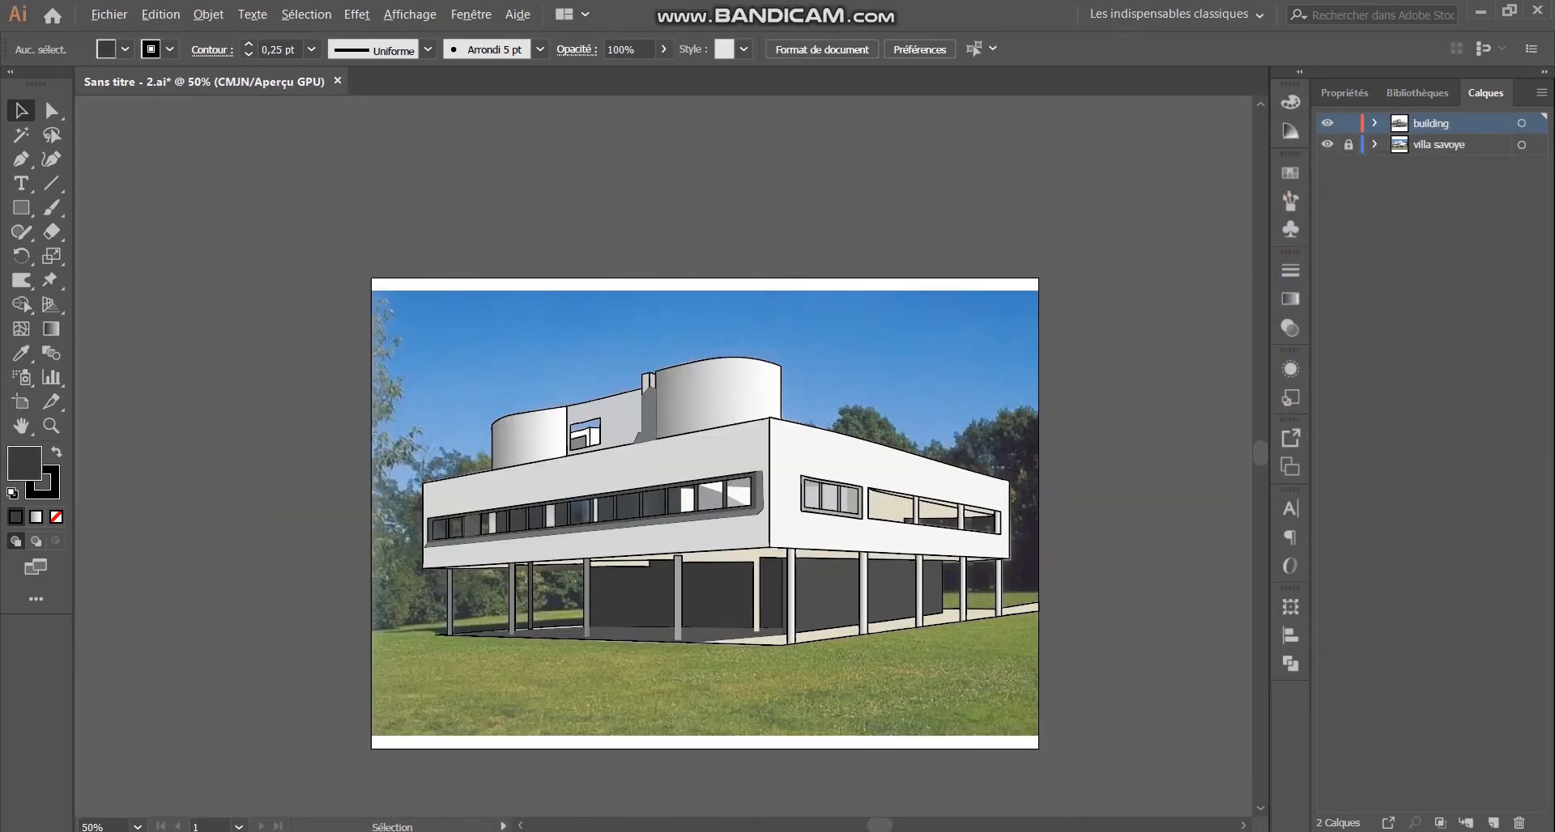
Step: Add a new layer named trees above the building layer and lock the building layer
scroll(741, 633, "up", 1)
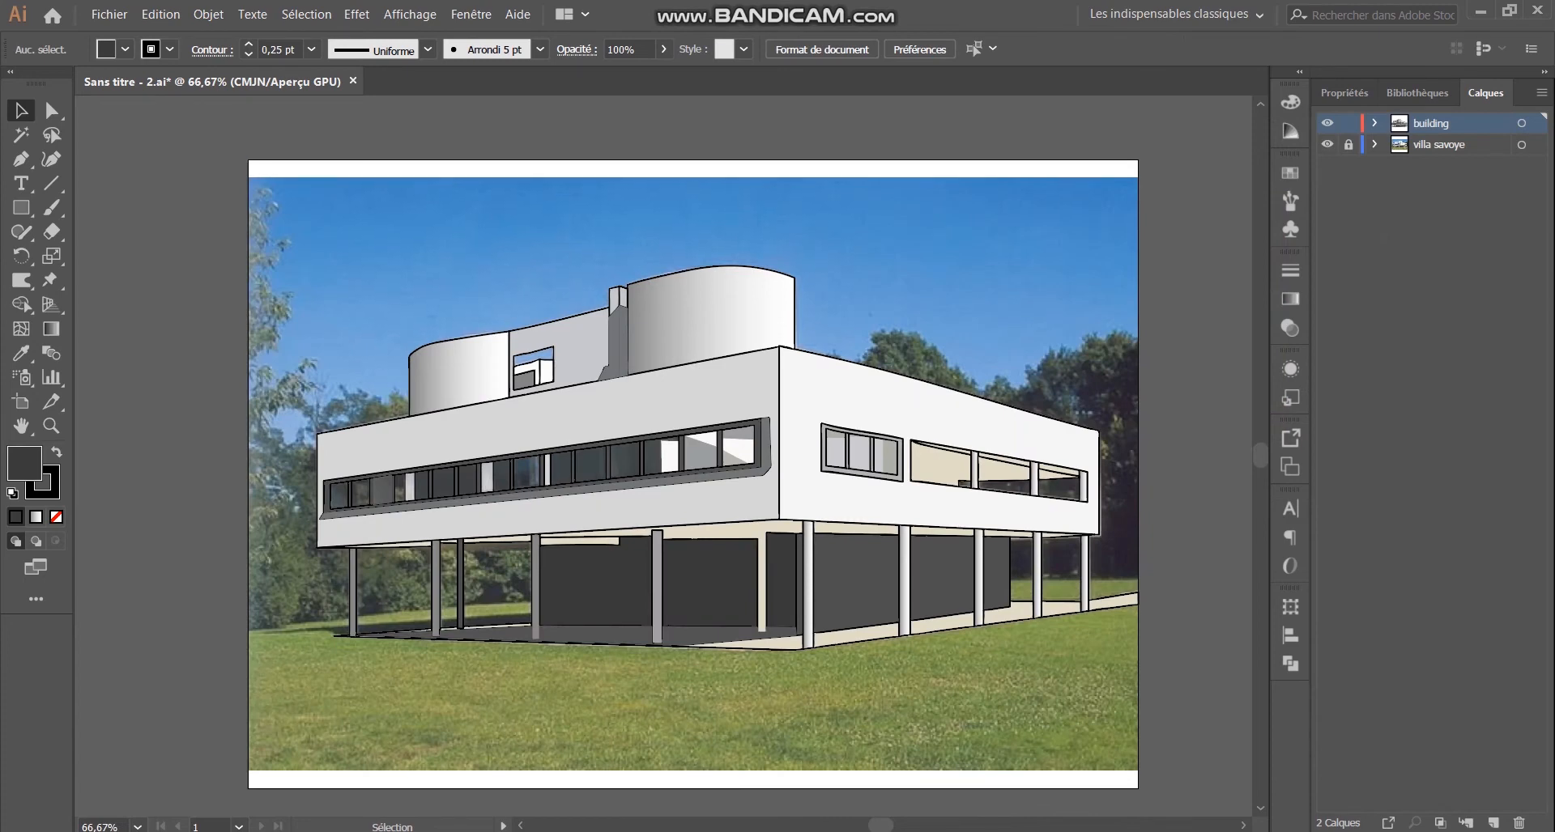
scroll(757, 703, "down", 1)
scroll(725, 719, "up", 1)
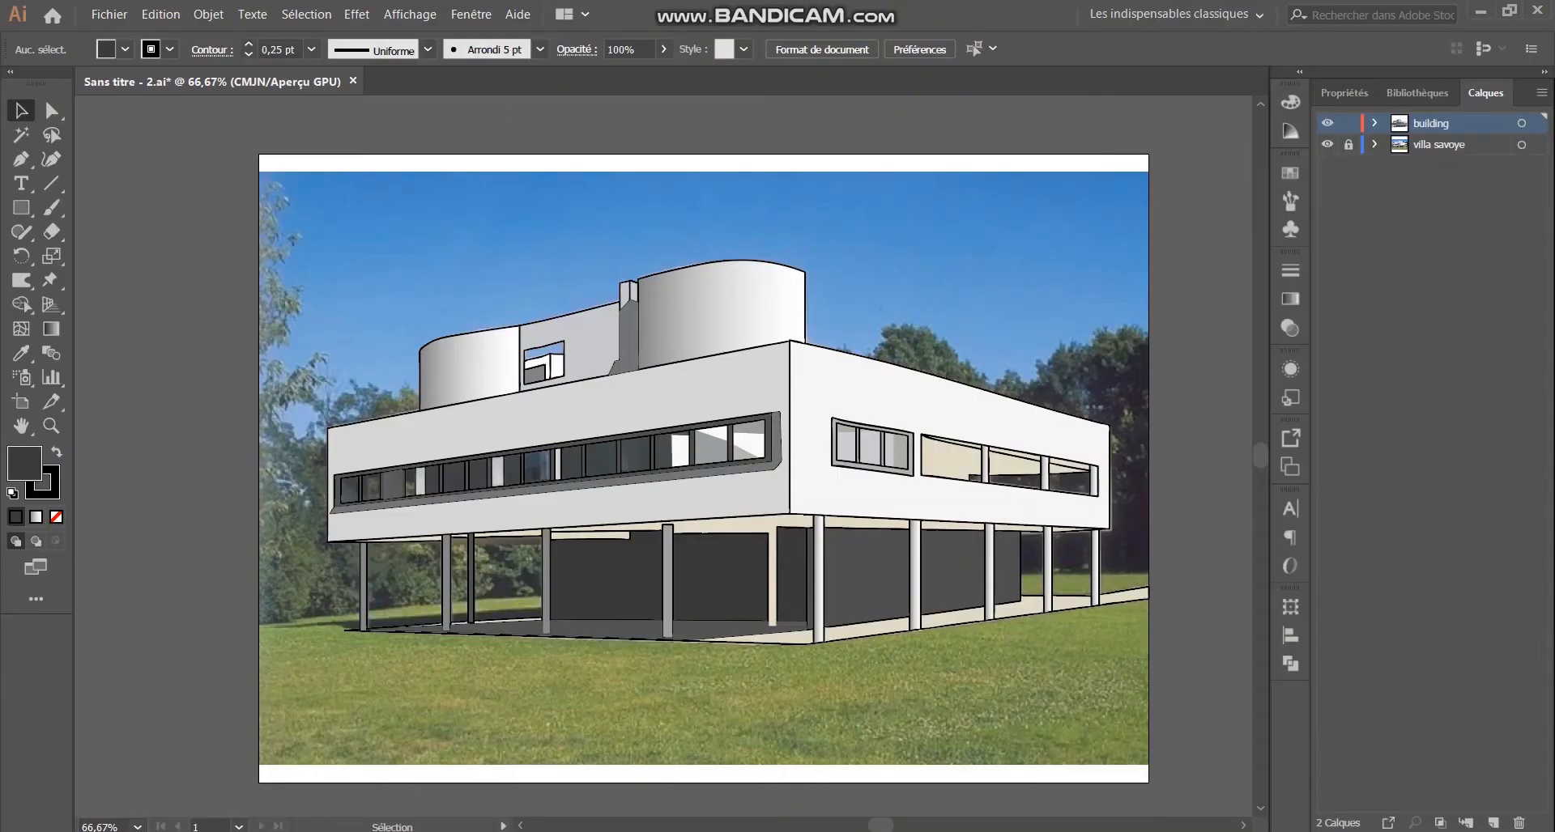
left_click(1492, 823)
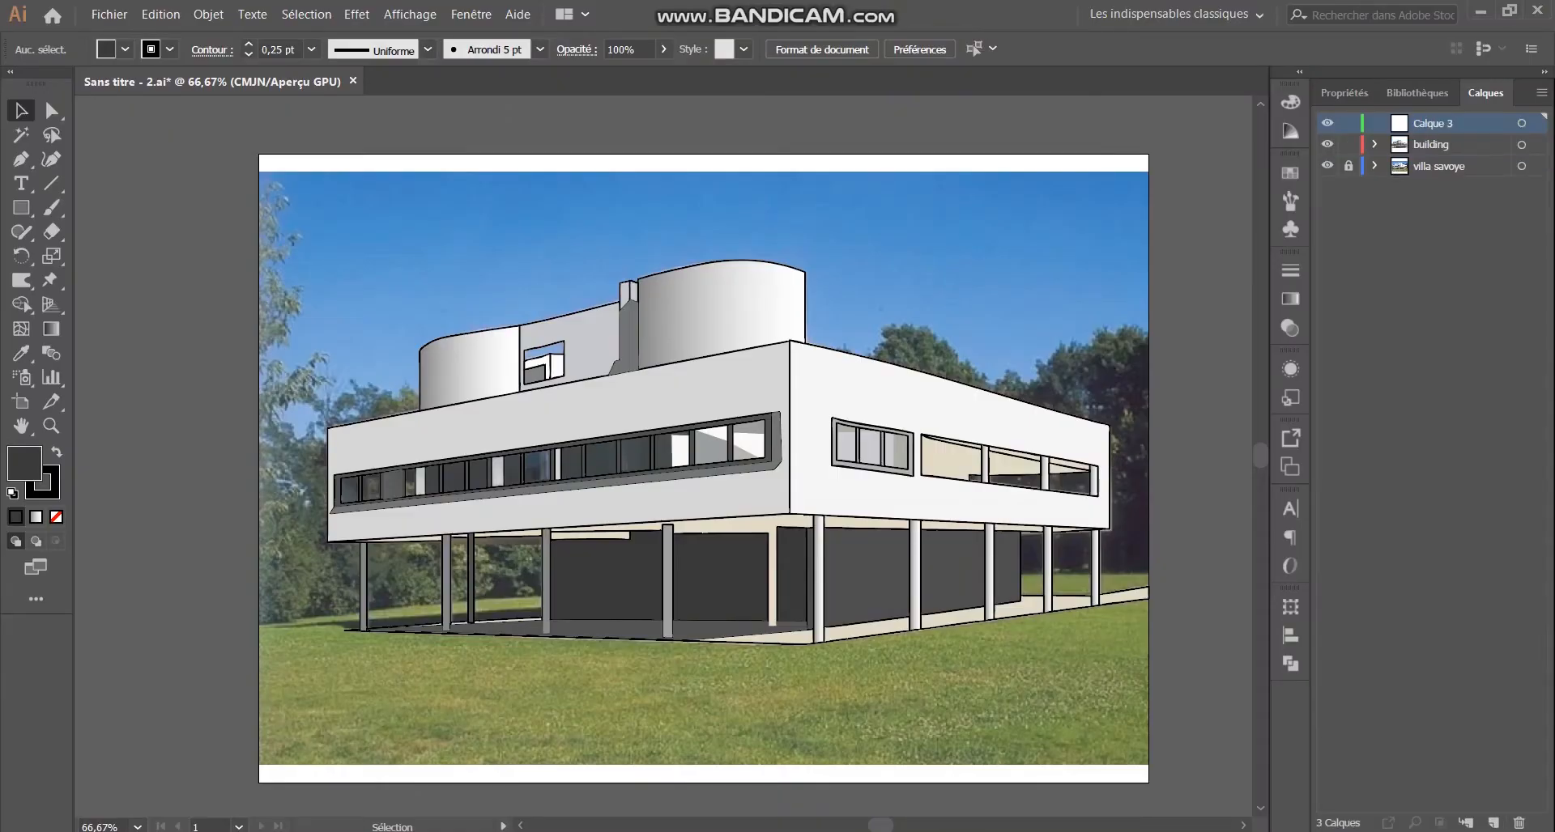
double_click(1432, 123)
key("BackSpace")
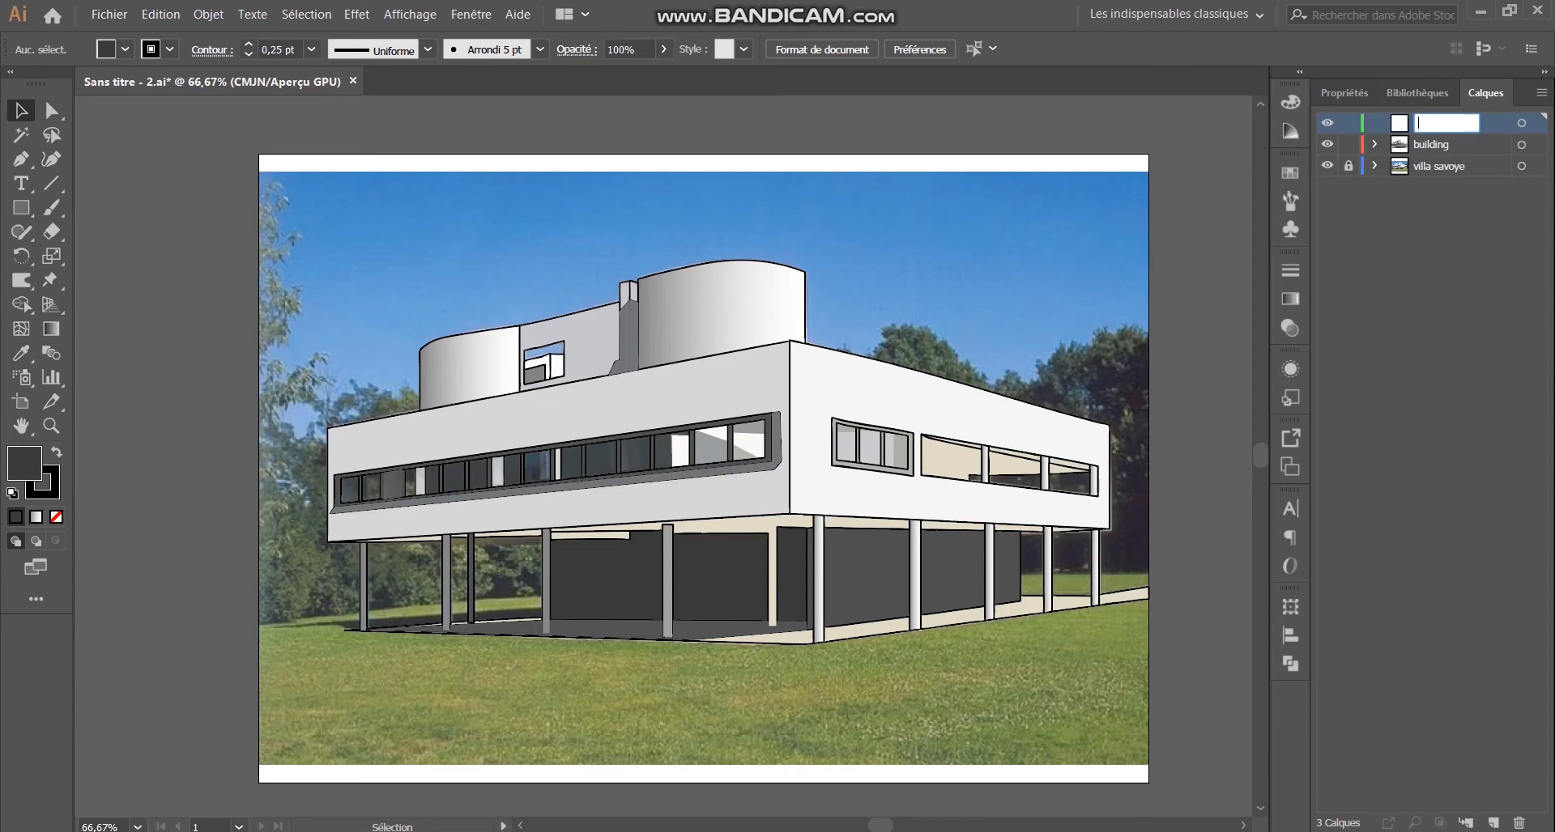
type("trees")
key("Return")
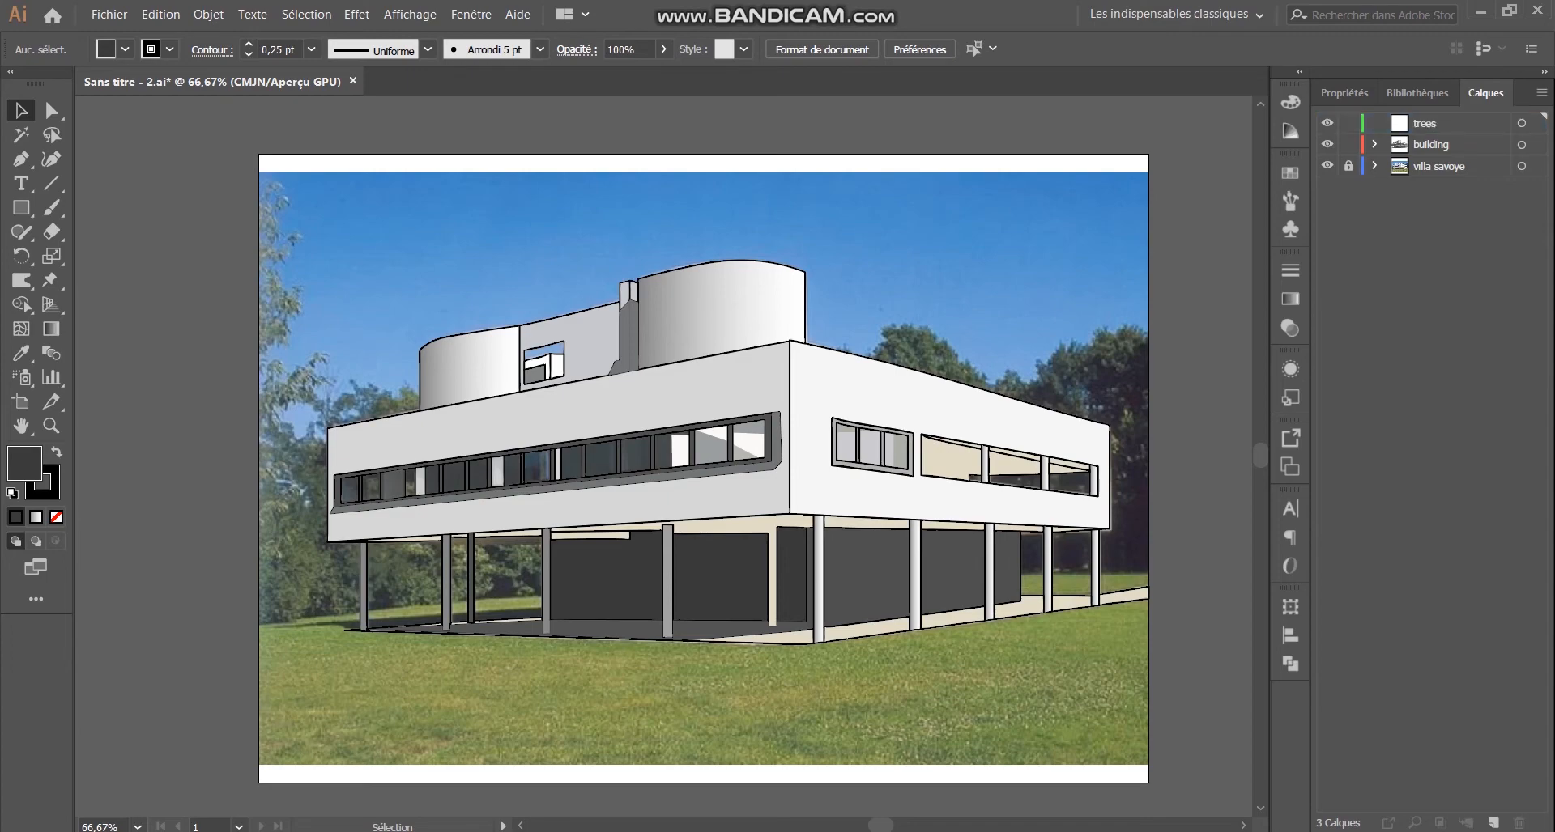
left_click(1348, 144)
Step: Trace the treetop outline from the building's sunlit-side roof edge to the edge of the photo with the Paintbrush tool
scroll(712, 456, "down", 1)
scroll(1059, 383, "up", 3)
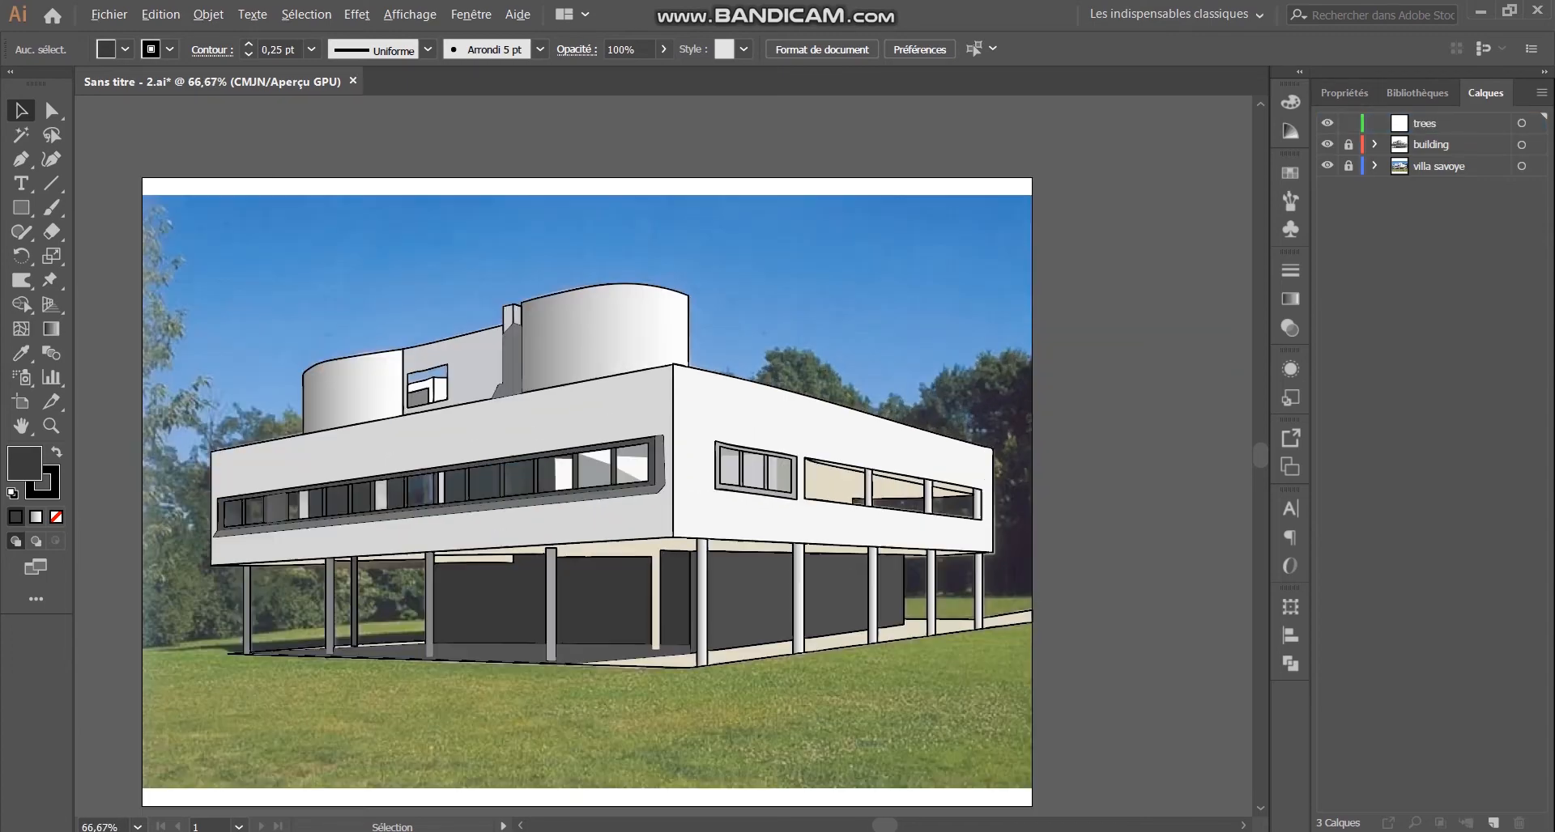
scroll(1058, 383, "down", 1)
scroll(1045, 334, "down", 1)
scroll(947, 285, "up", 1)
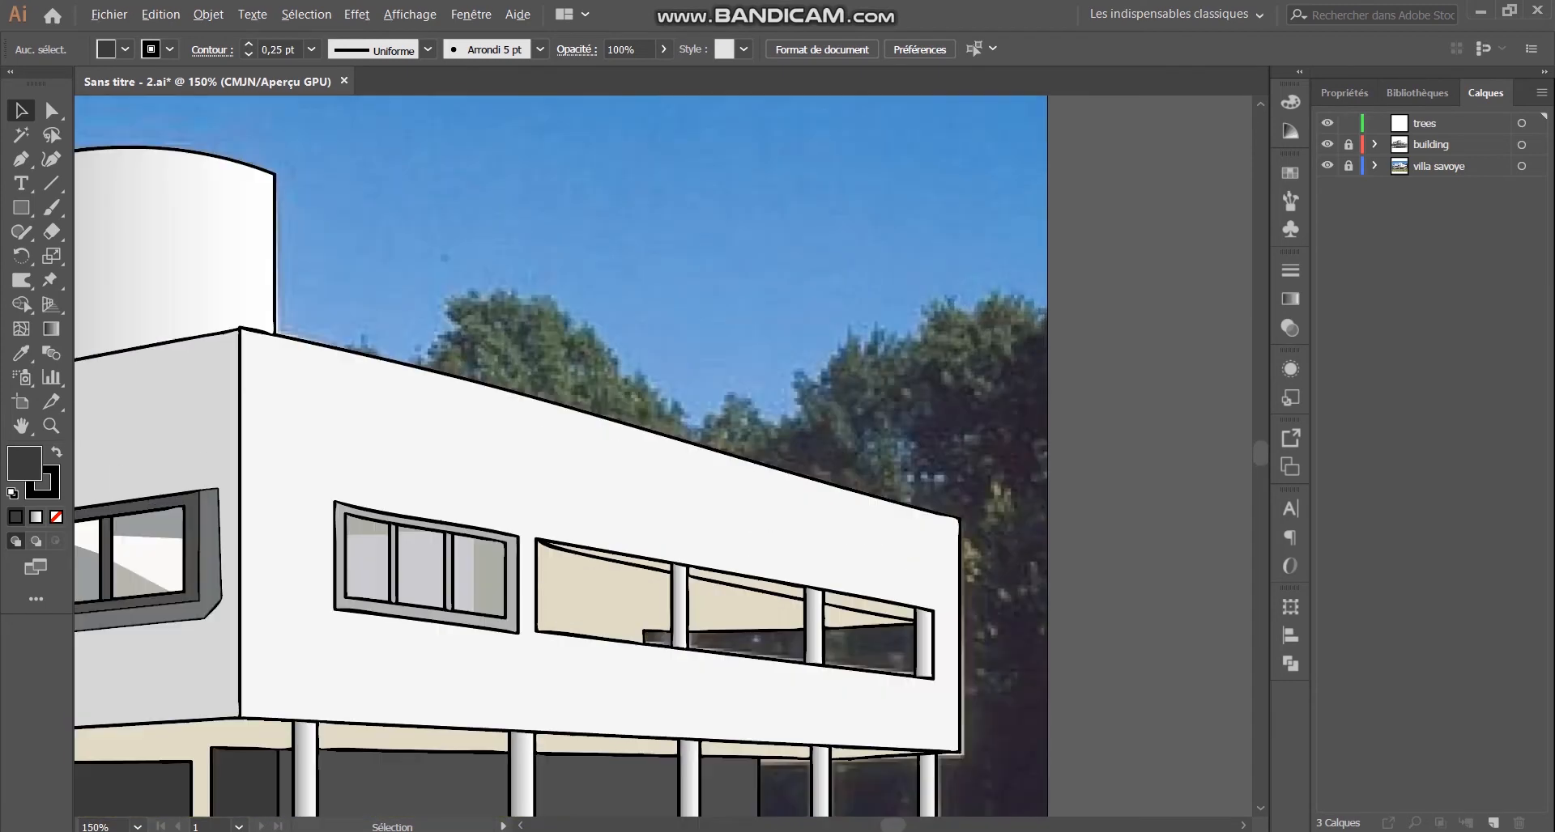
left_click(51, 207)
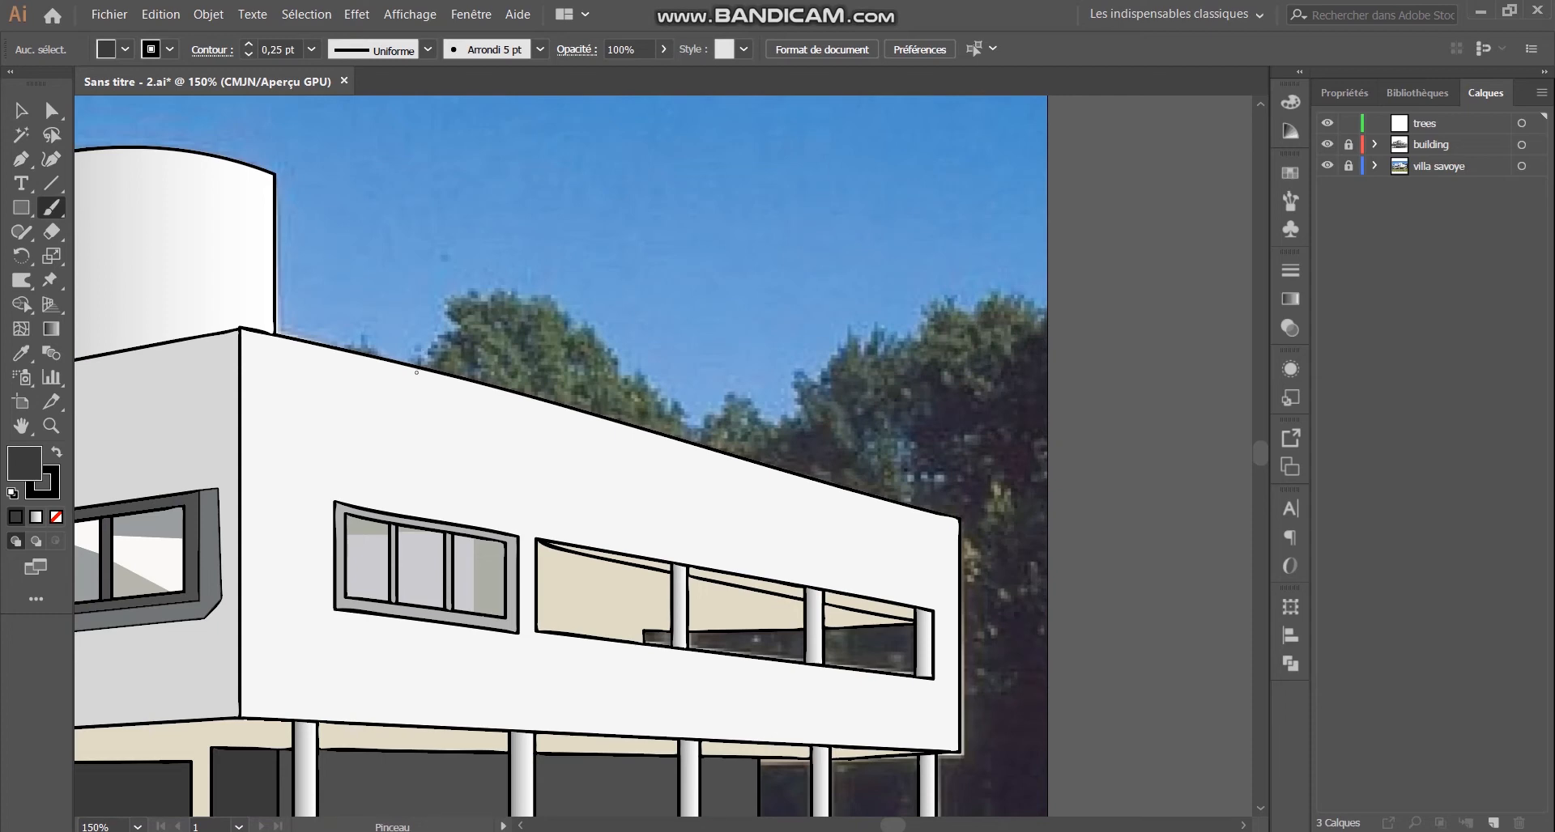
mouse_move(419, 359)
left_mouse_down()
mouse_move(463, 327)
mouse_move(449, 313)
mouse_move(466, 288)
mouse_move(511, 290)
mouse_move(557, 306)
mouse_move(704, 429)
mouse_move(728, 398)
mouse_move(783, 426)
mouse_move(803, 414)
mouse_move(795, 375)
mouse_move(825, 371)
mouse_move(853, 331)
mouse_move(916, 336)
mouse_move(944, 299)
mouse_move(960, 313)
mouse_move(996, 288)
mouse_move(1059, 318)
left_mouse_up()
scroll(682, 421, "down", 5)
scroll(701, 464, "up", 6)
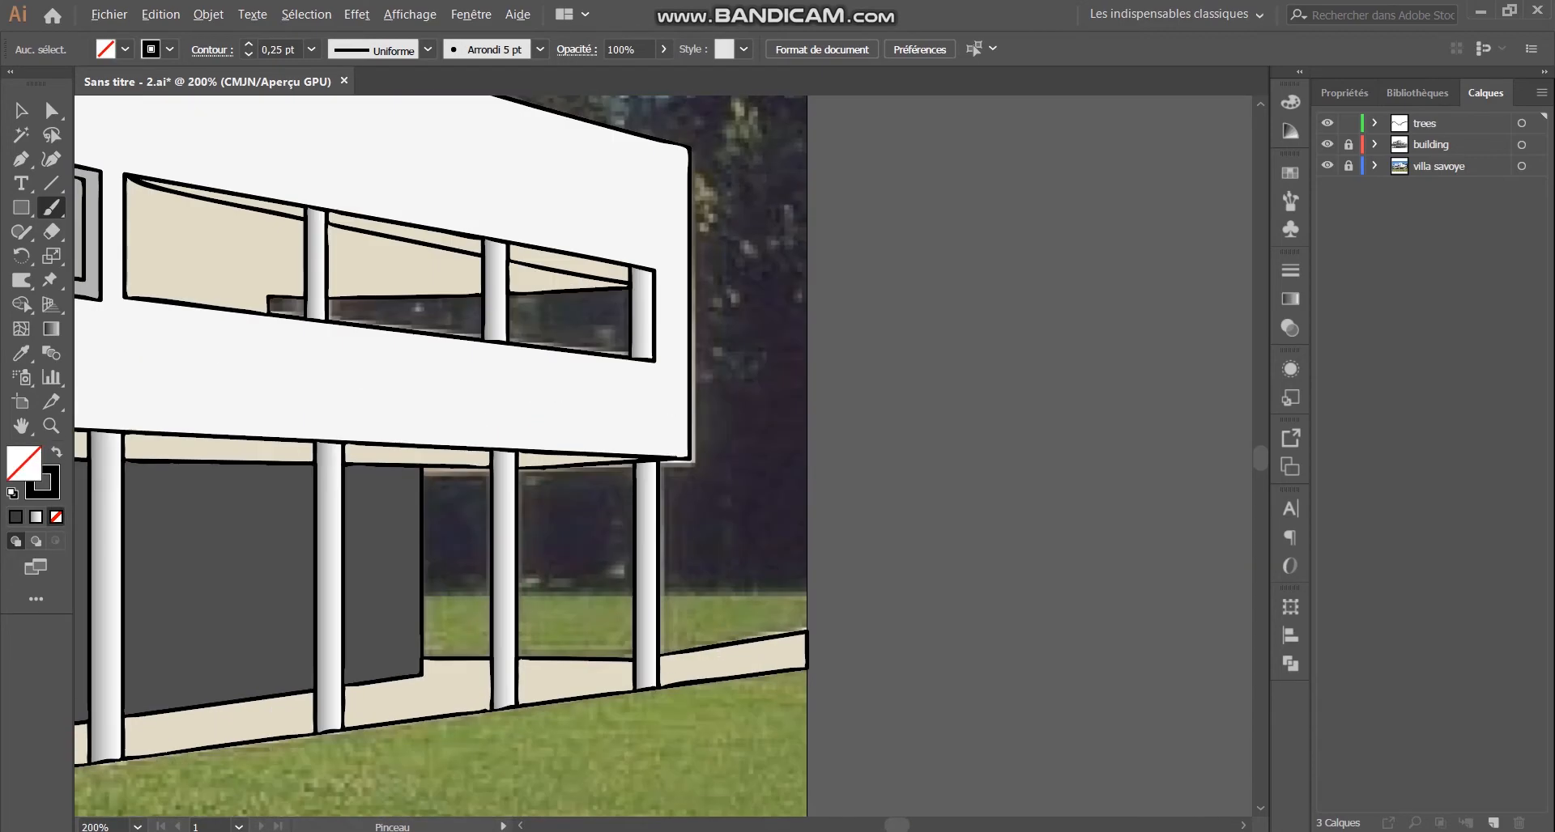
scroll(584, 144, "down", 1)
scroll(584, 144, "up", 3)
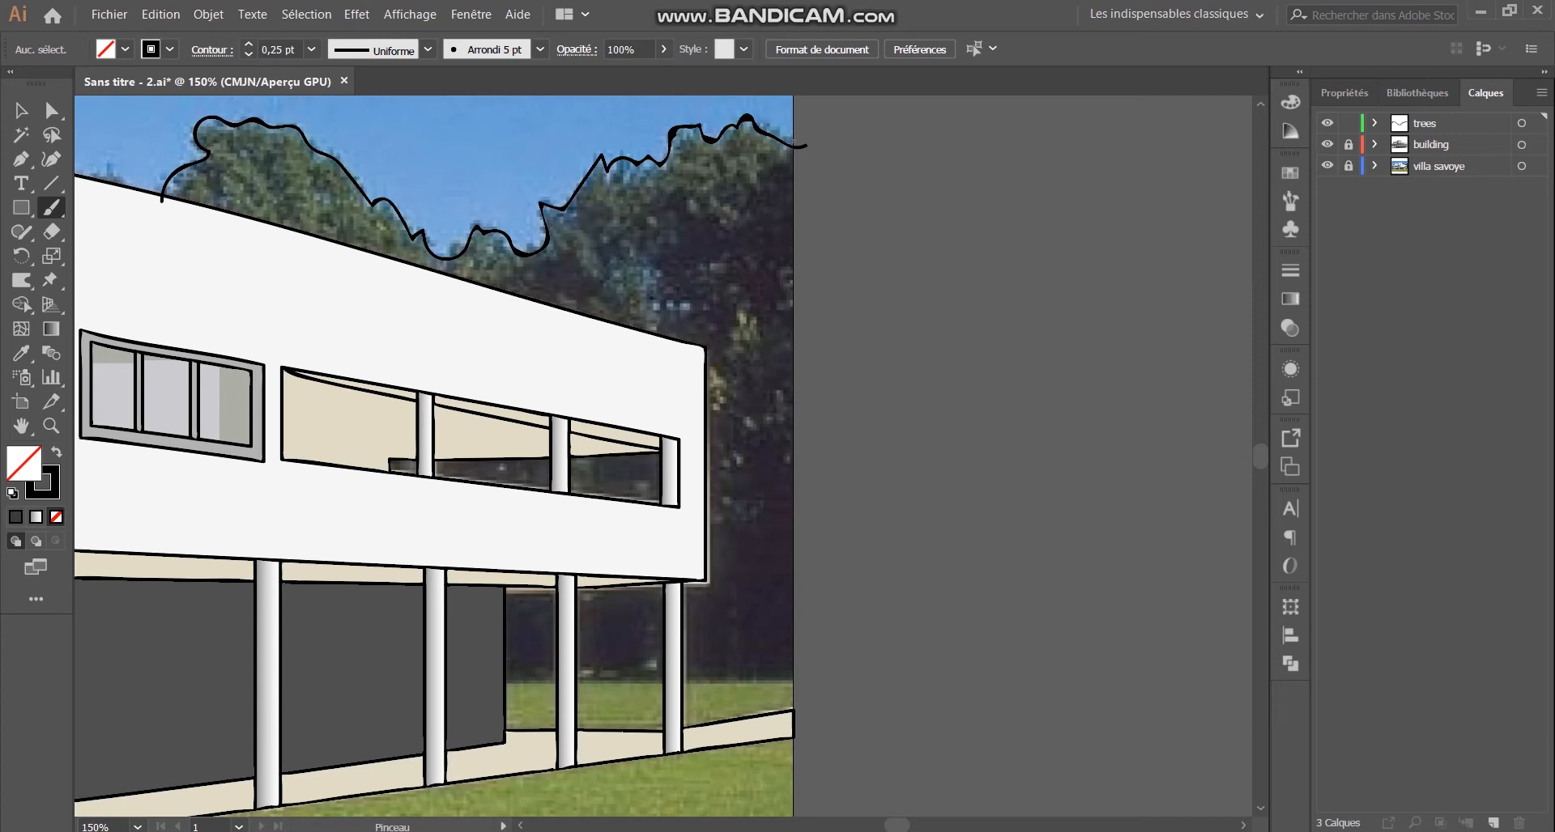
Step: Draw the tree area's vertical boundary along the photo's edge and its horizontal ground line across the rear columns with the Paintbrush tool
left_click_drag(794, 142, 794, 693)
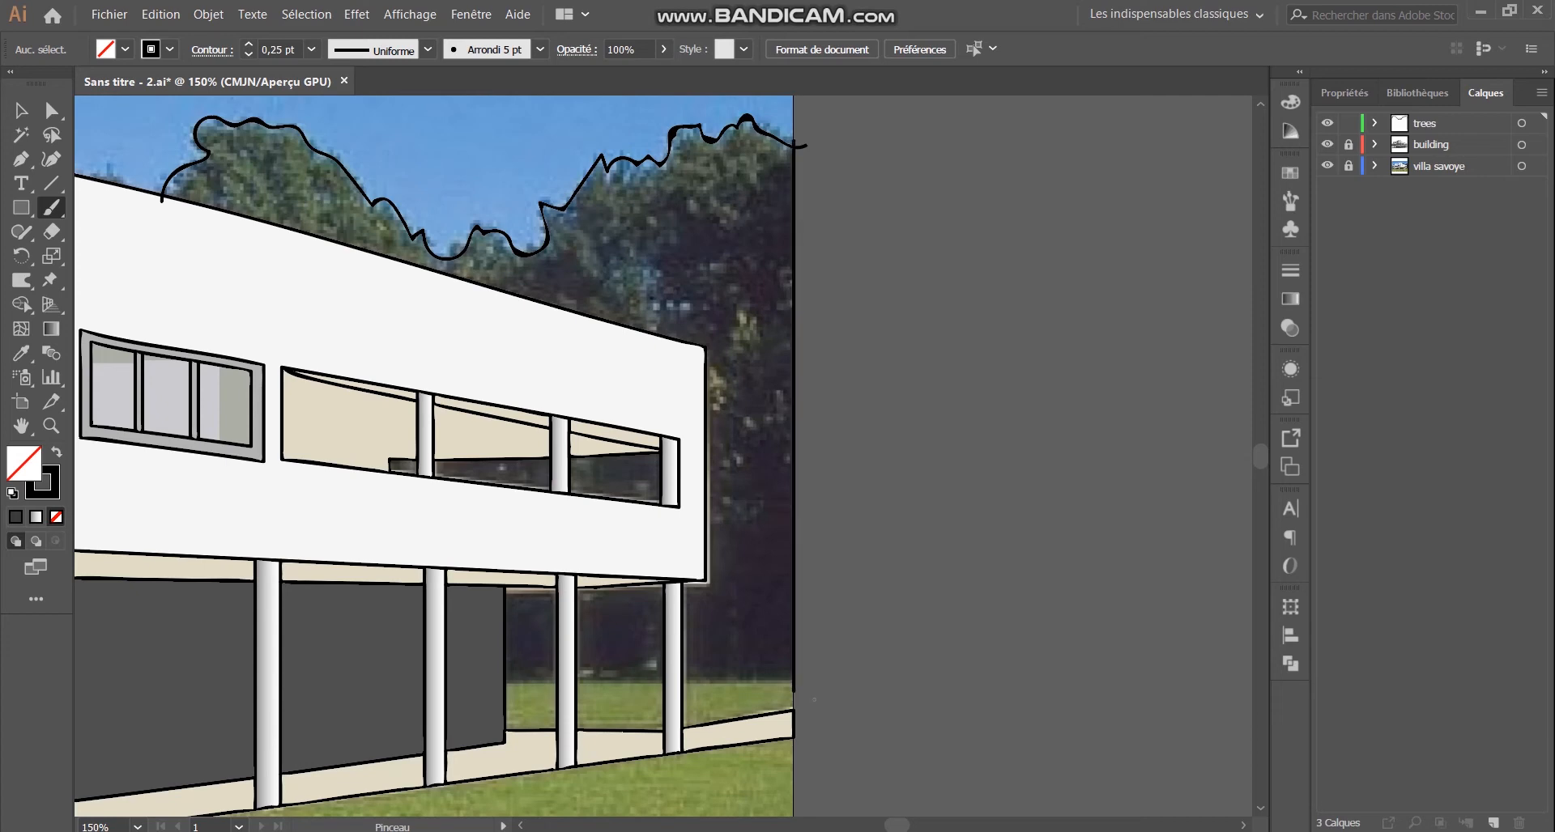
scroll(797, 712, "up", 3)
scroll(648, 543, "down", 2)
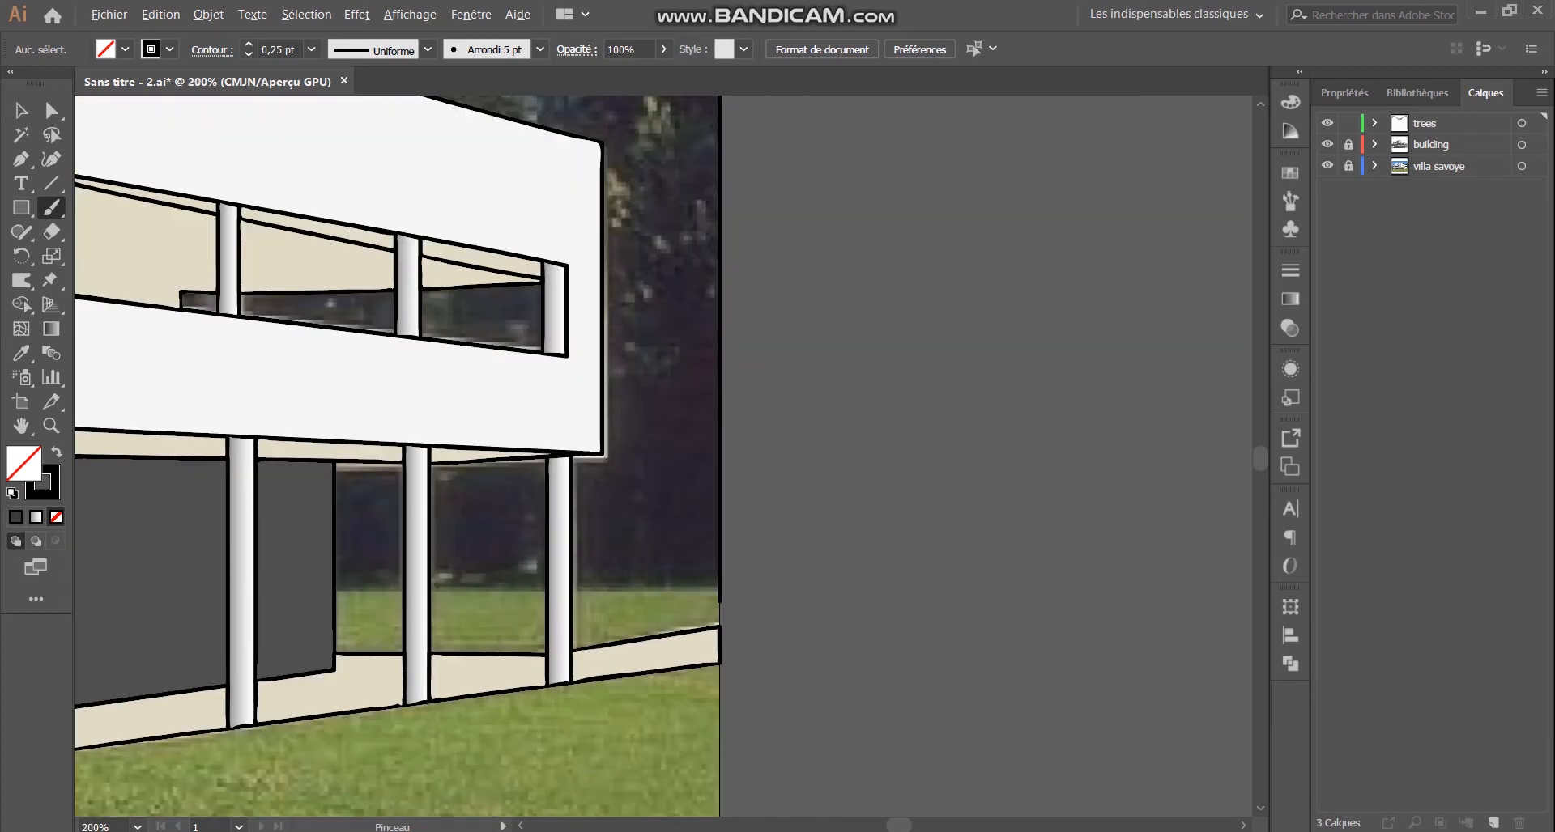
key("alt")
left_click_drag(322, 588, 462, 585)
key("ctrl+z")
left_click_drag(324, 588, 821, 589)
scroll(716, 486, "down", 1)
scroll(527, 560, "up", 3)
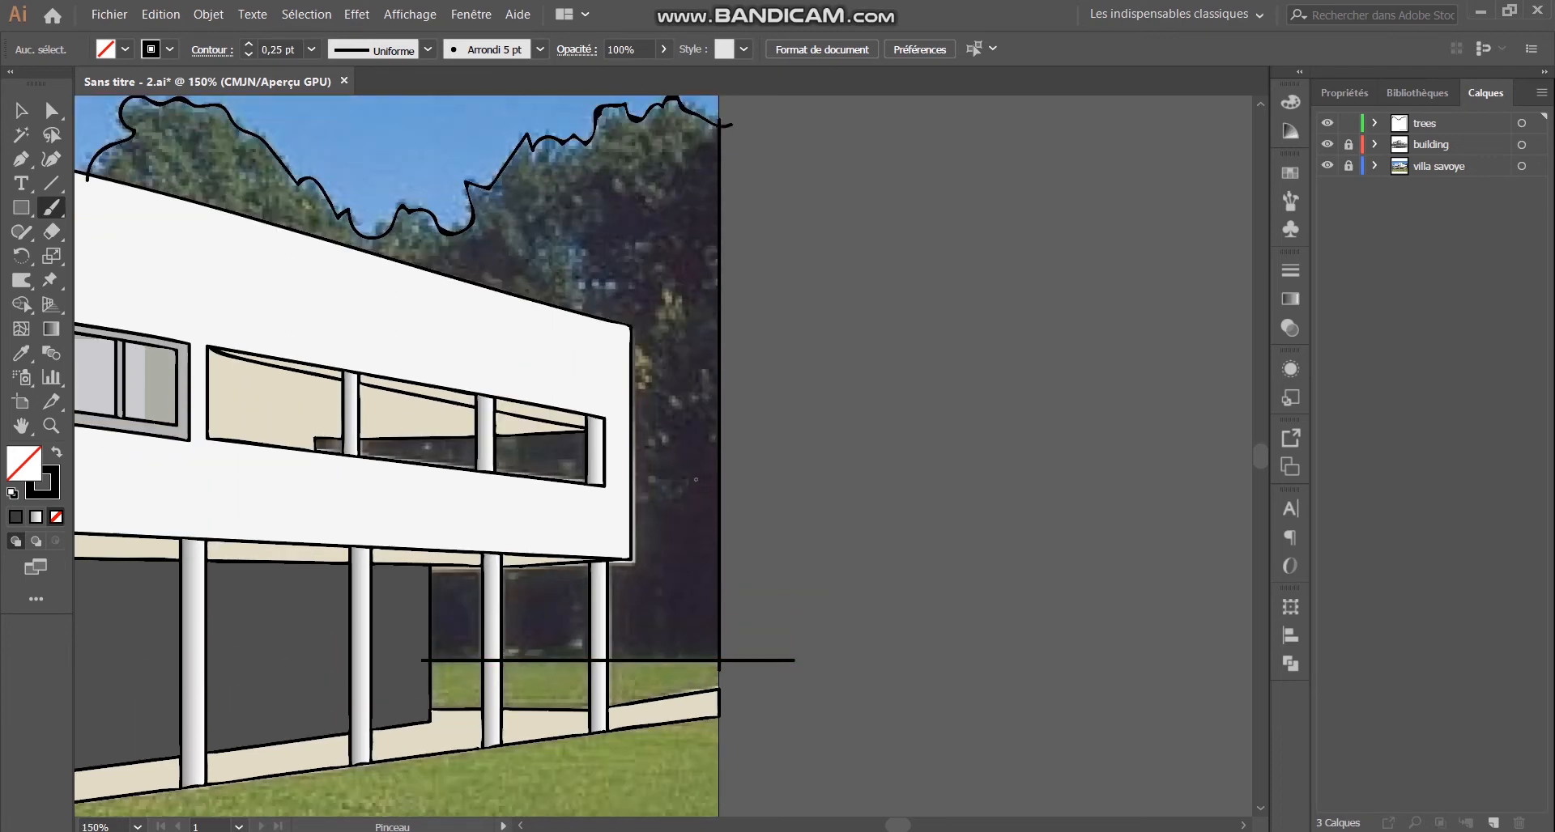
scroll(488, 578, "down", 1)
scroll(596, 551, "up", 1)
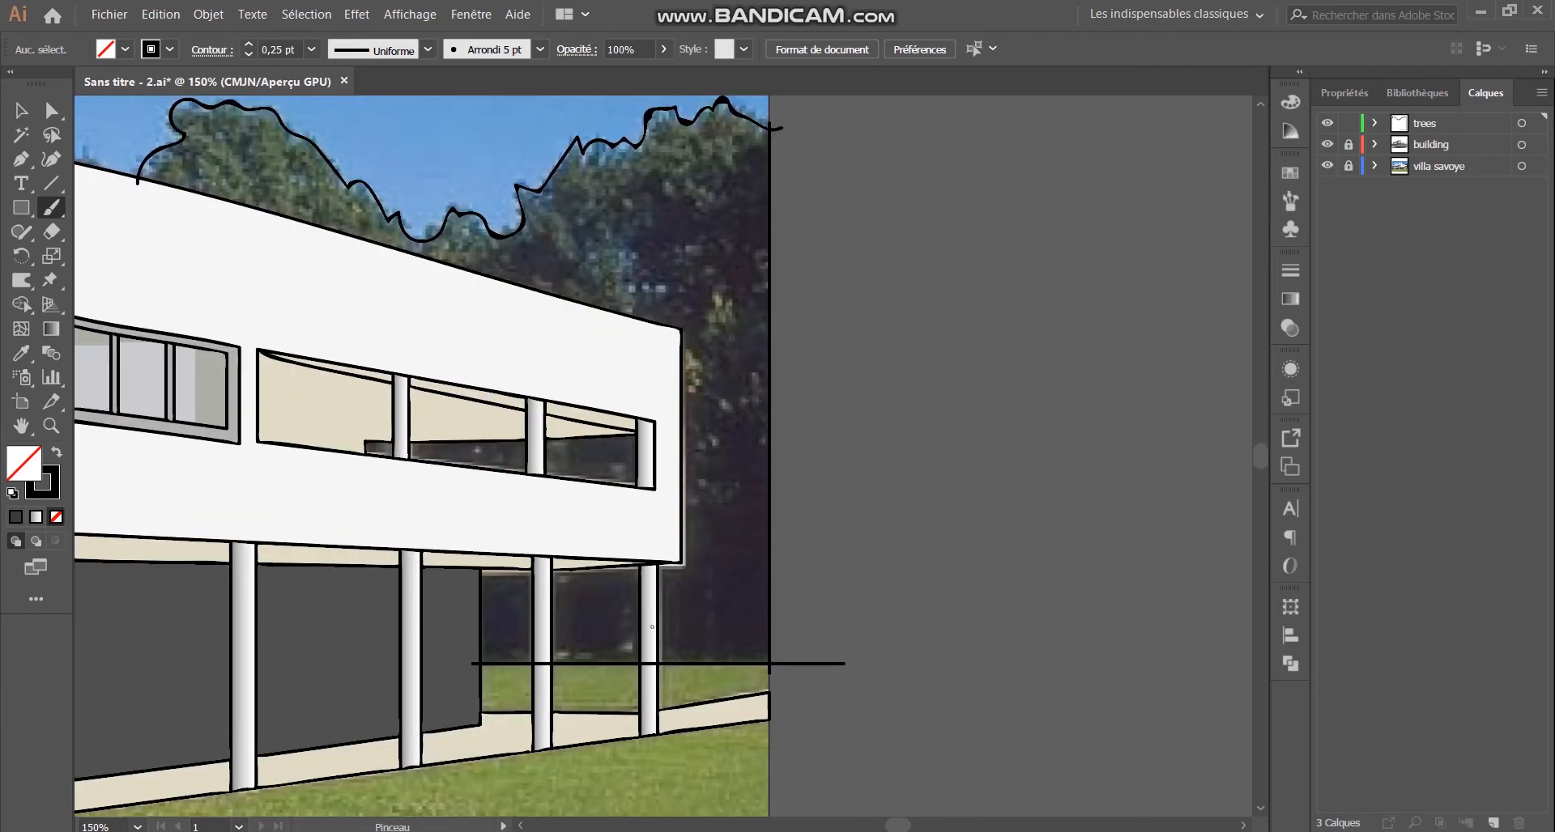
scroll(804, 479, "down", 1)
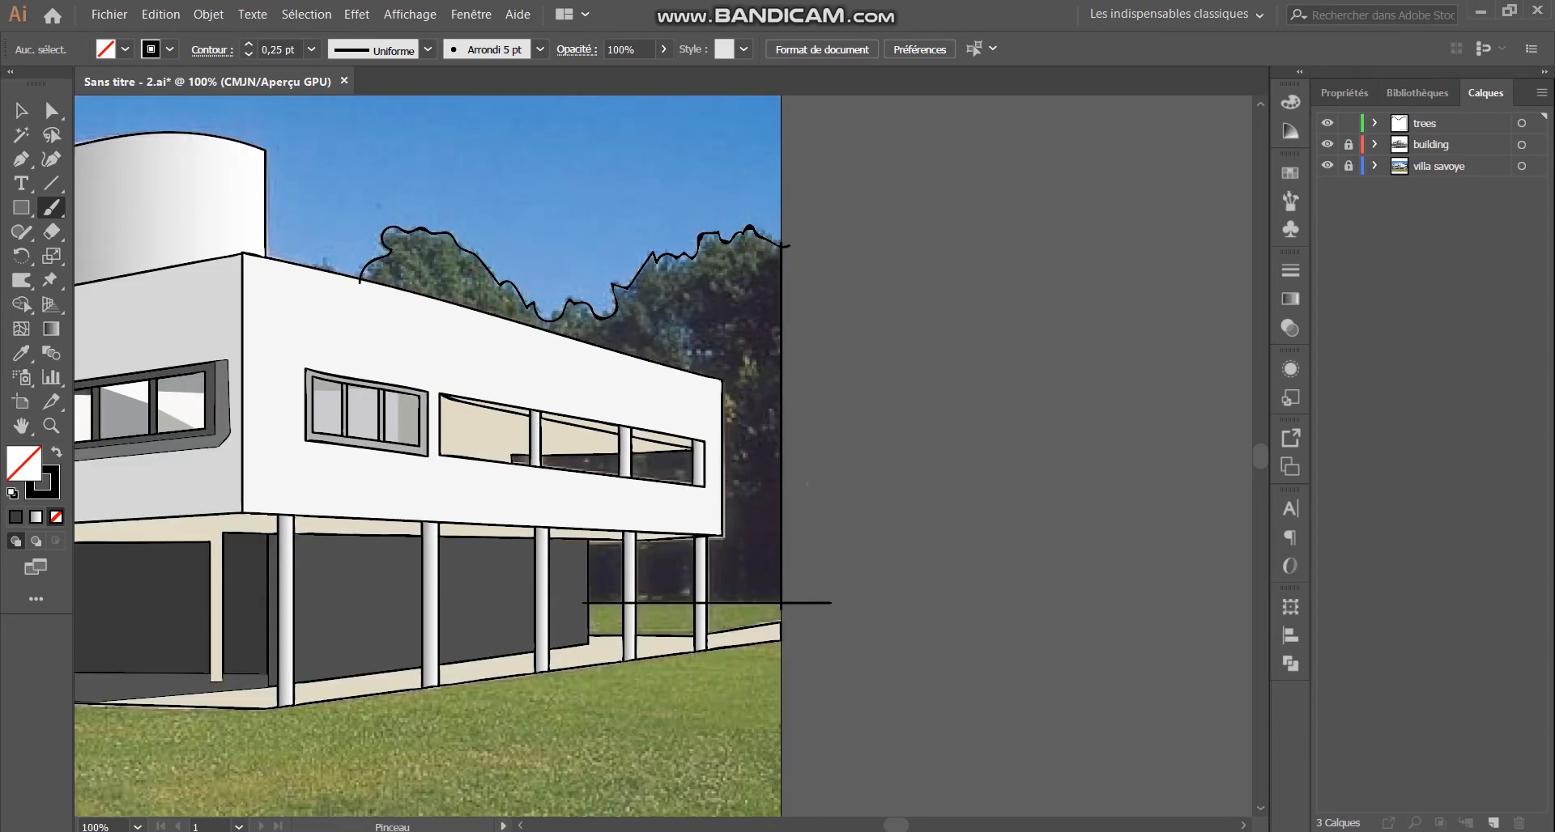
scroll(453, 473, "up", 1)
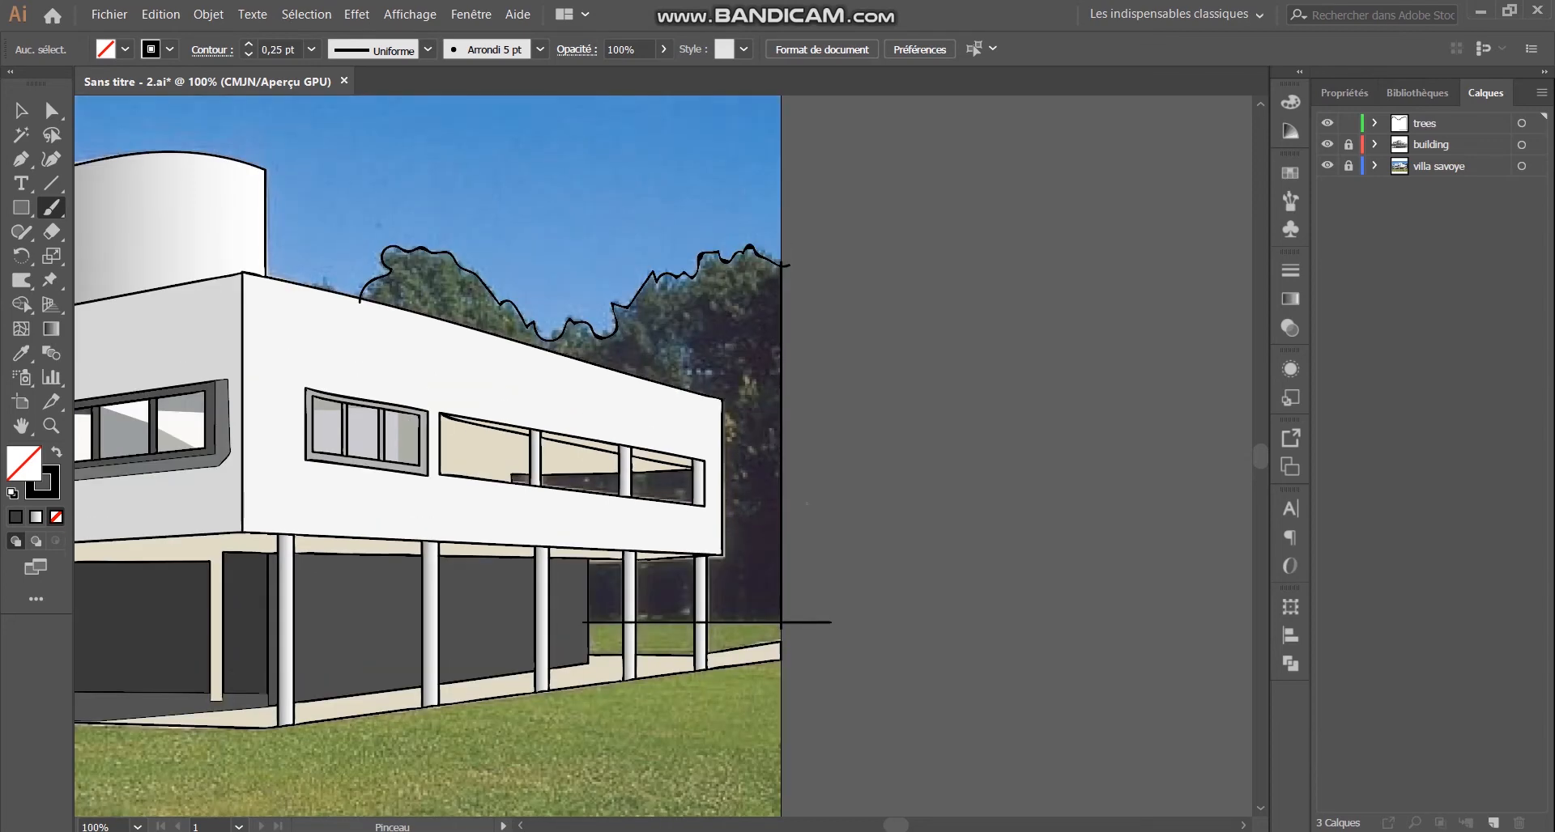
scroll(653, 397, "up", 1)
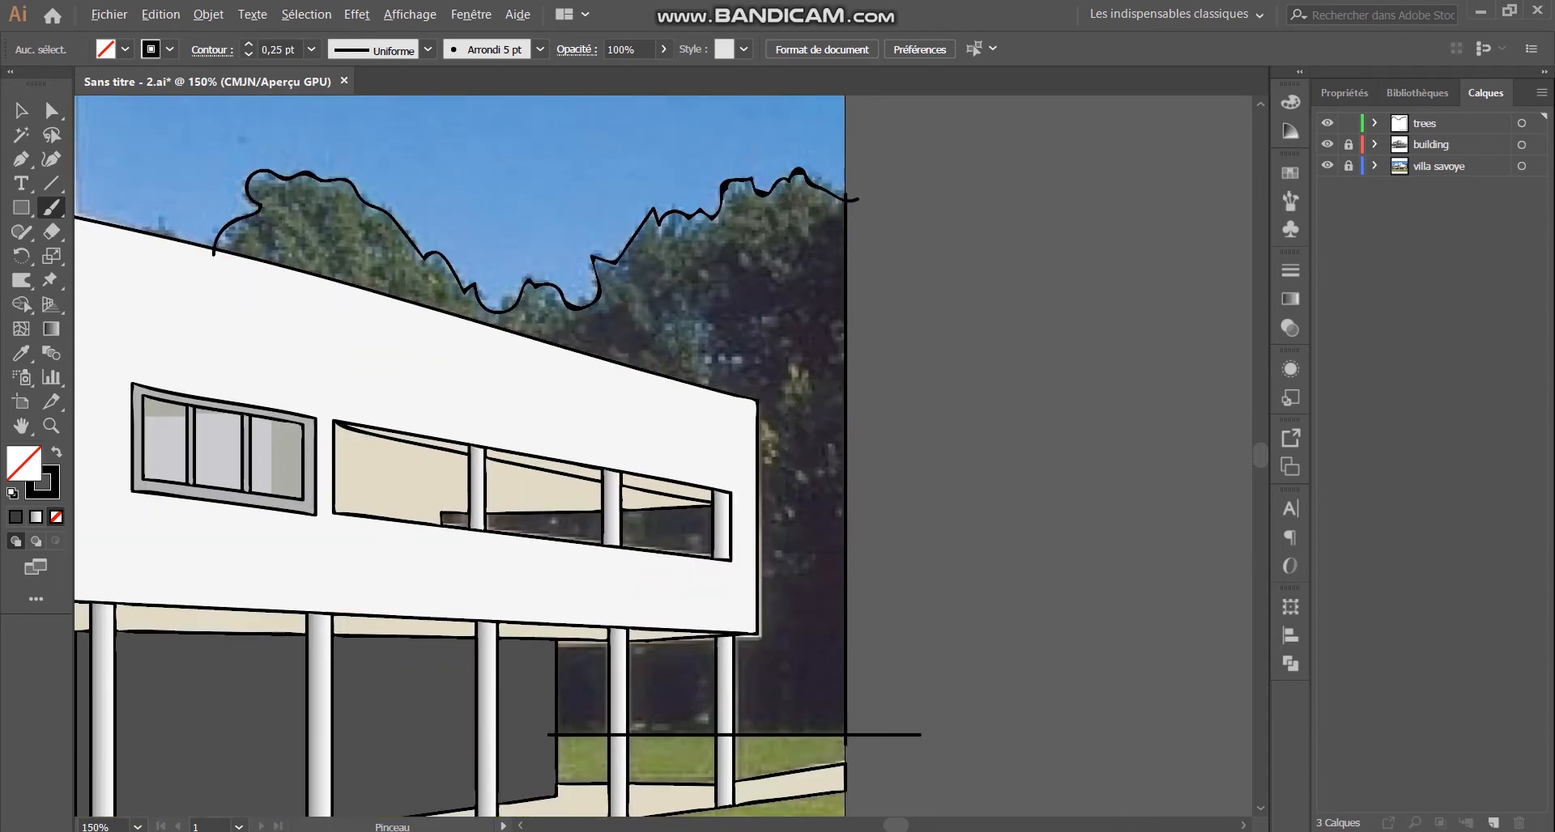
scroll(784, 417, "down", 1)
key("v")
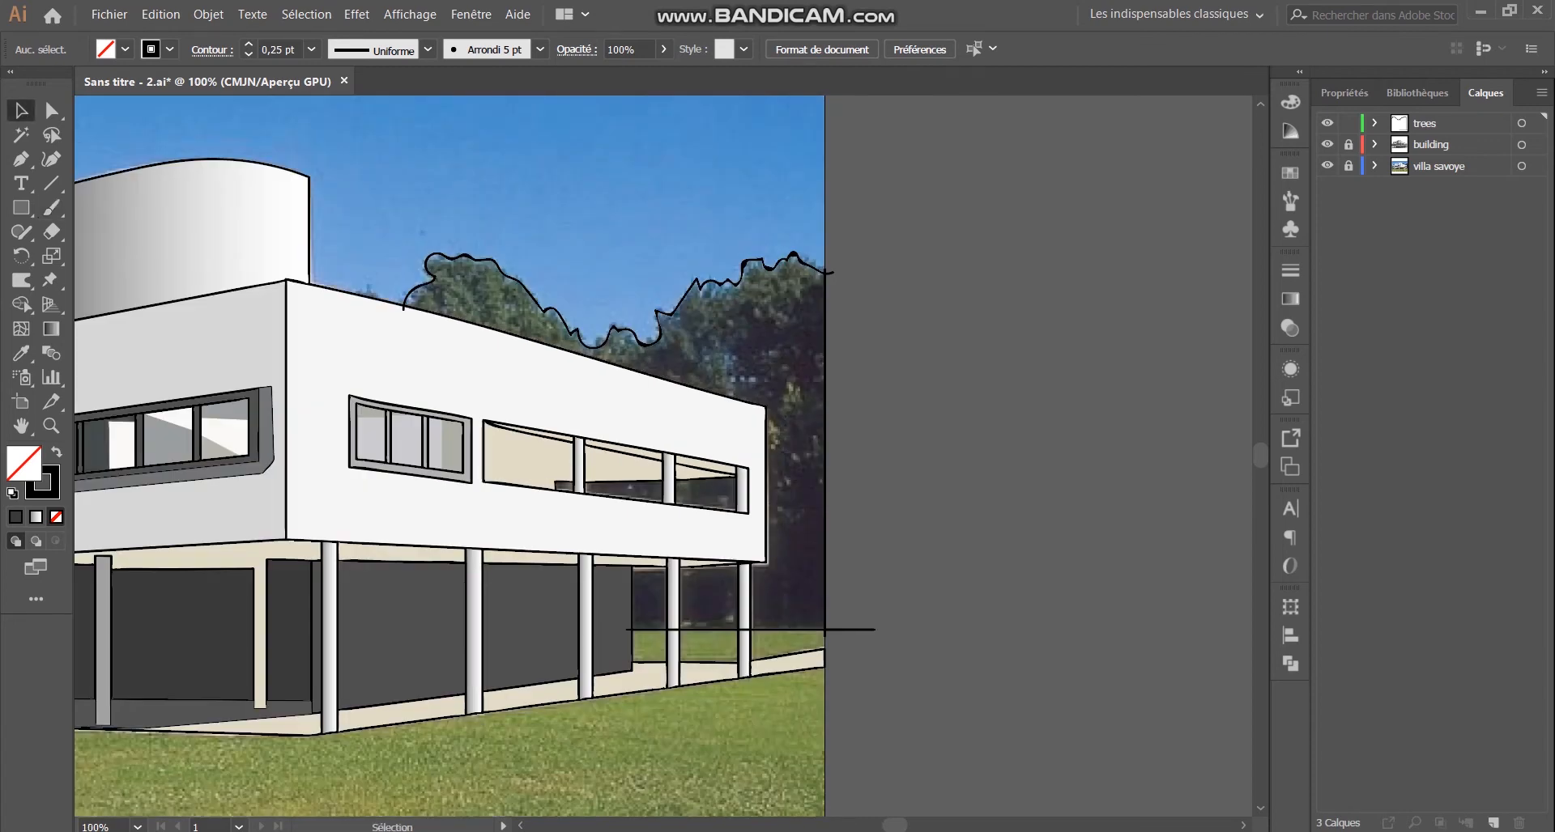
scroll(835, 415, "up", 1)
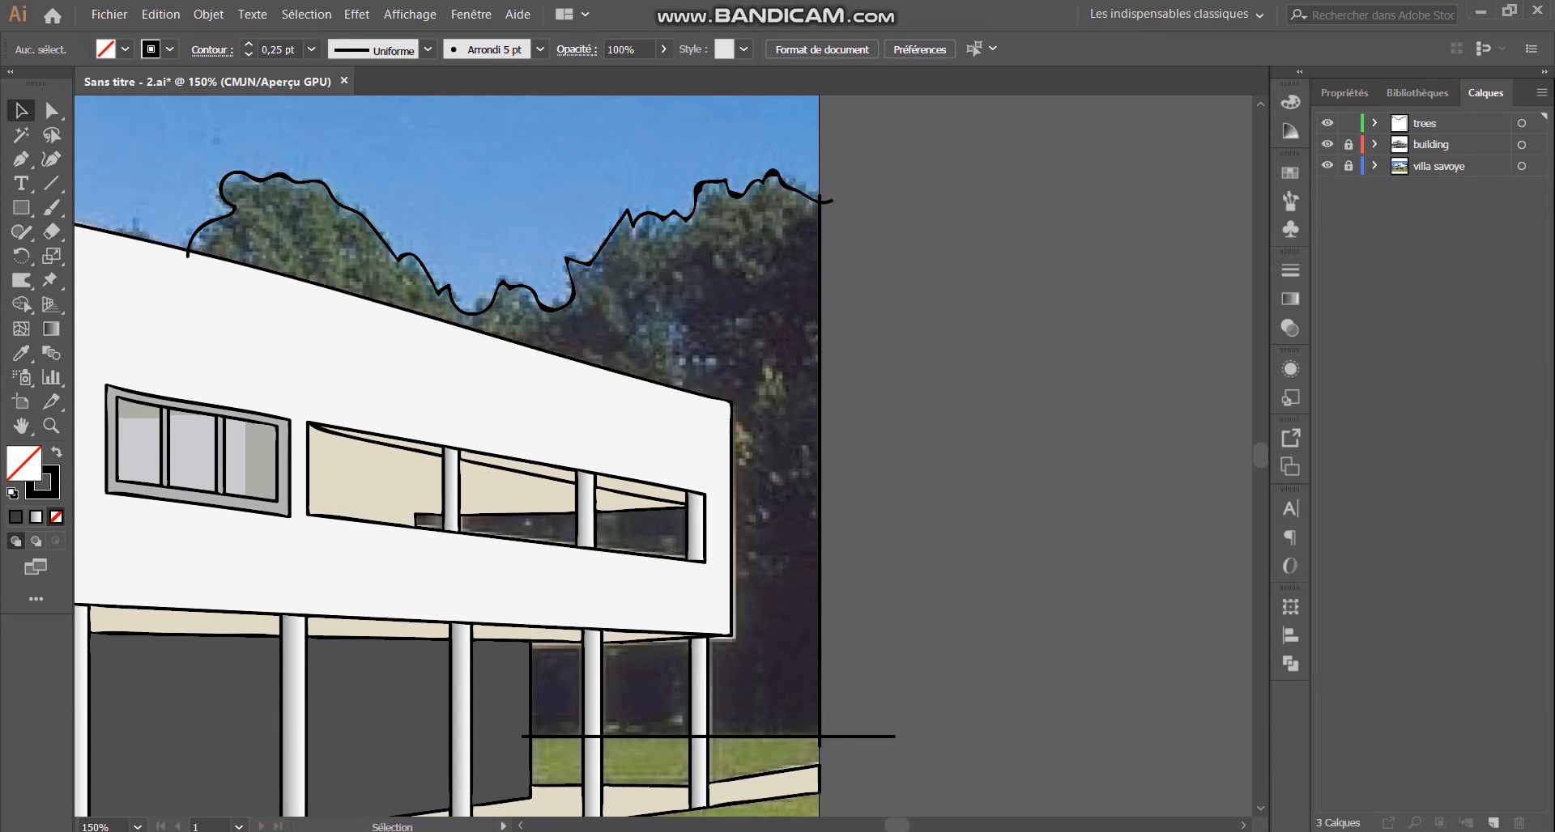
scroll(831, 470, "down", 1)
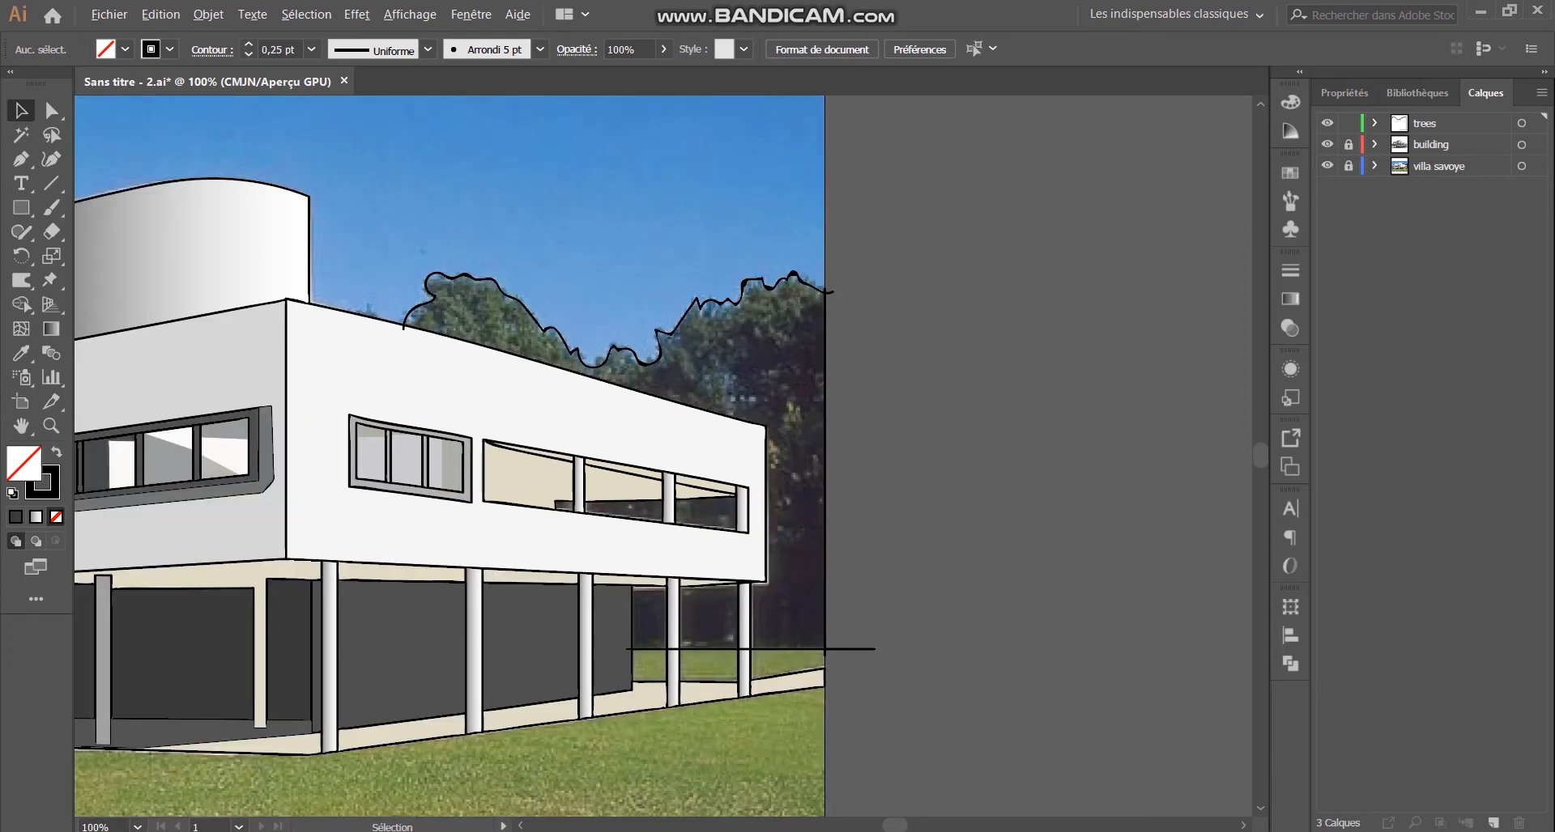
scroll(802, 470, "up", 1)
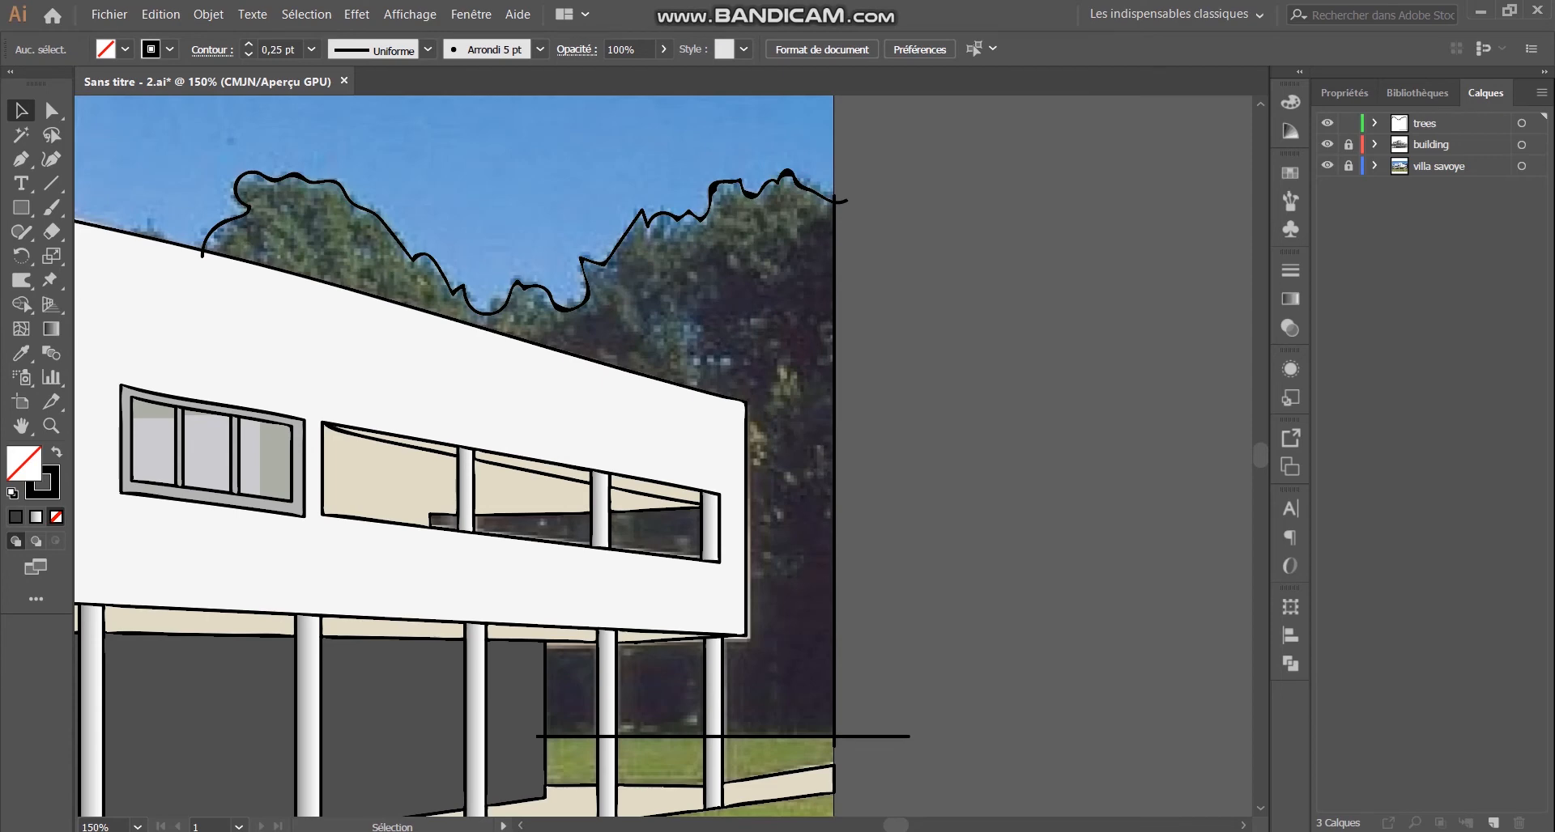
Step: Trace the tree boundary along the sunlit-side roof edge, down the building corner and under the floor to the end column with the Pen tool
key("p")
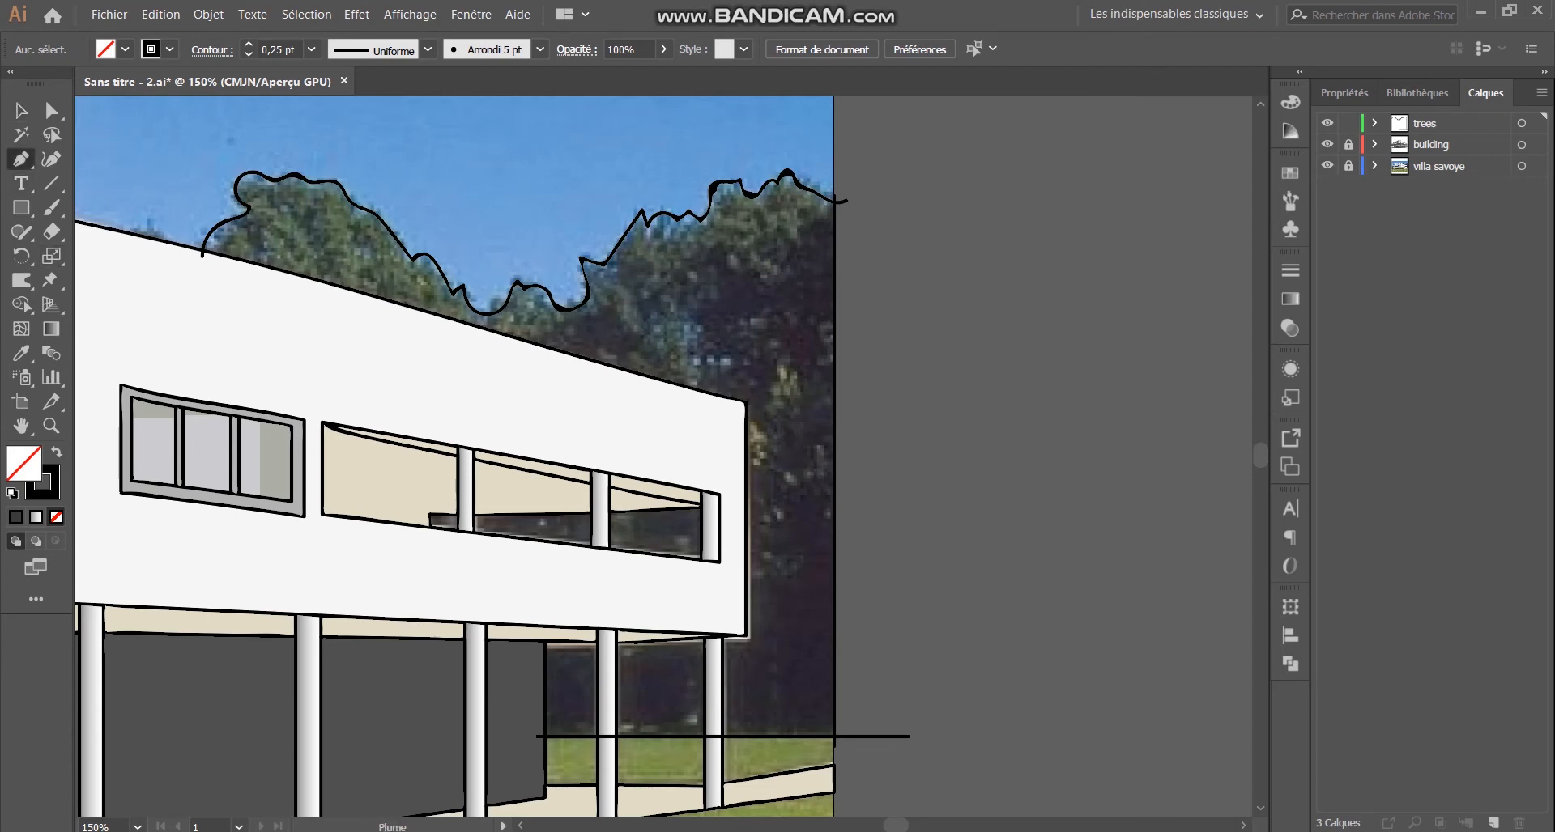
left_click(203, 253)
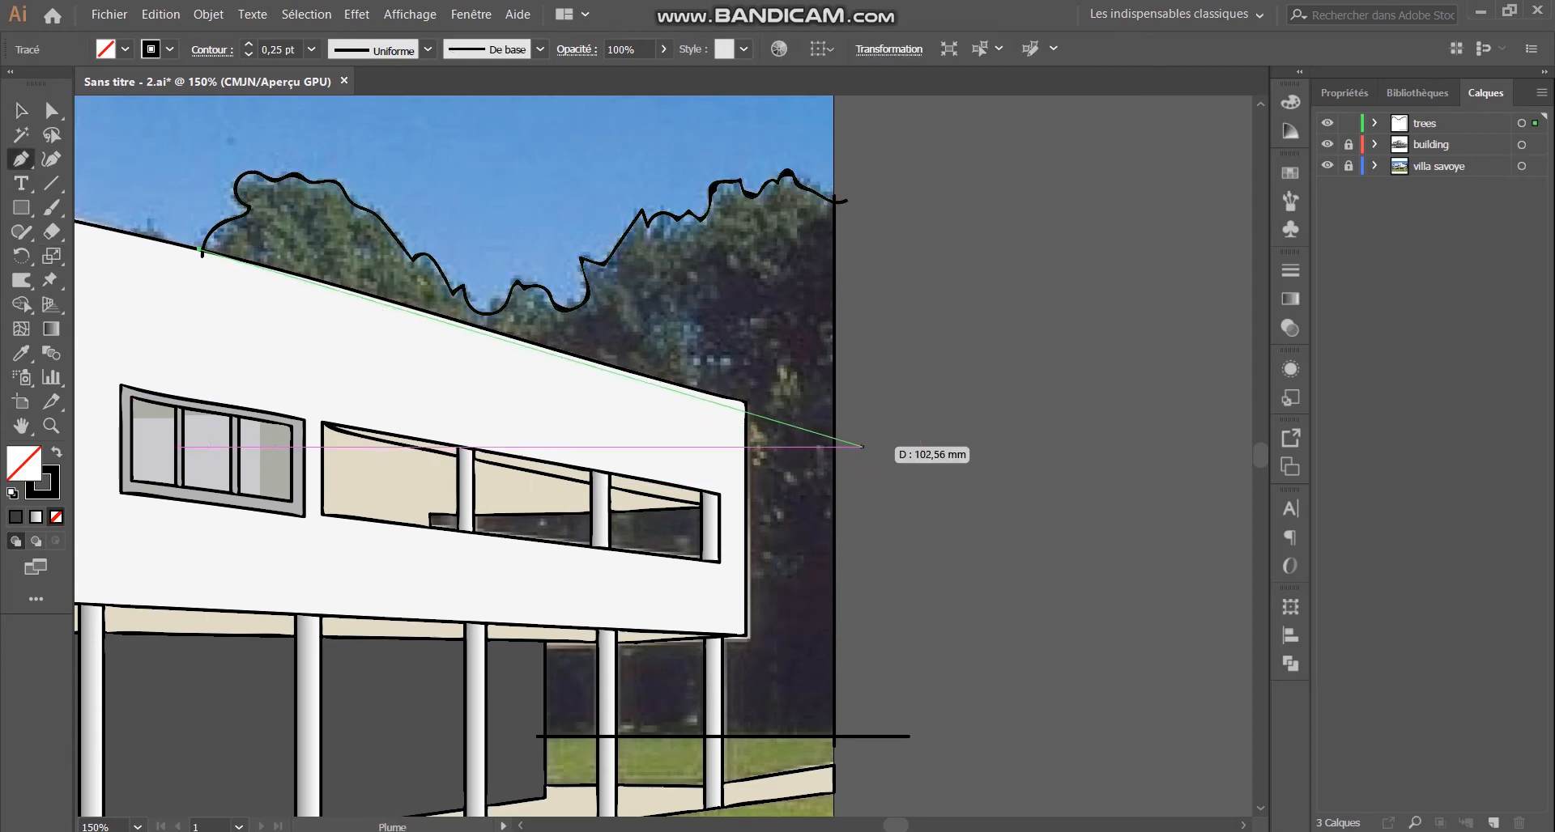
left_click(745, 402)
scroll(733, 470, "up", 5)
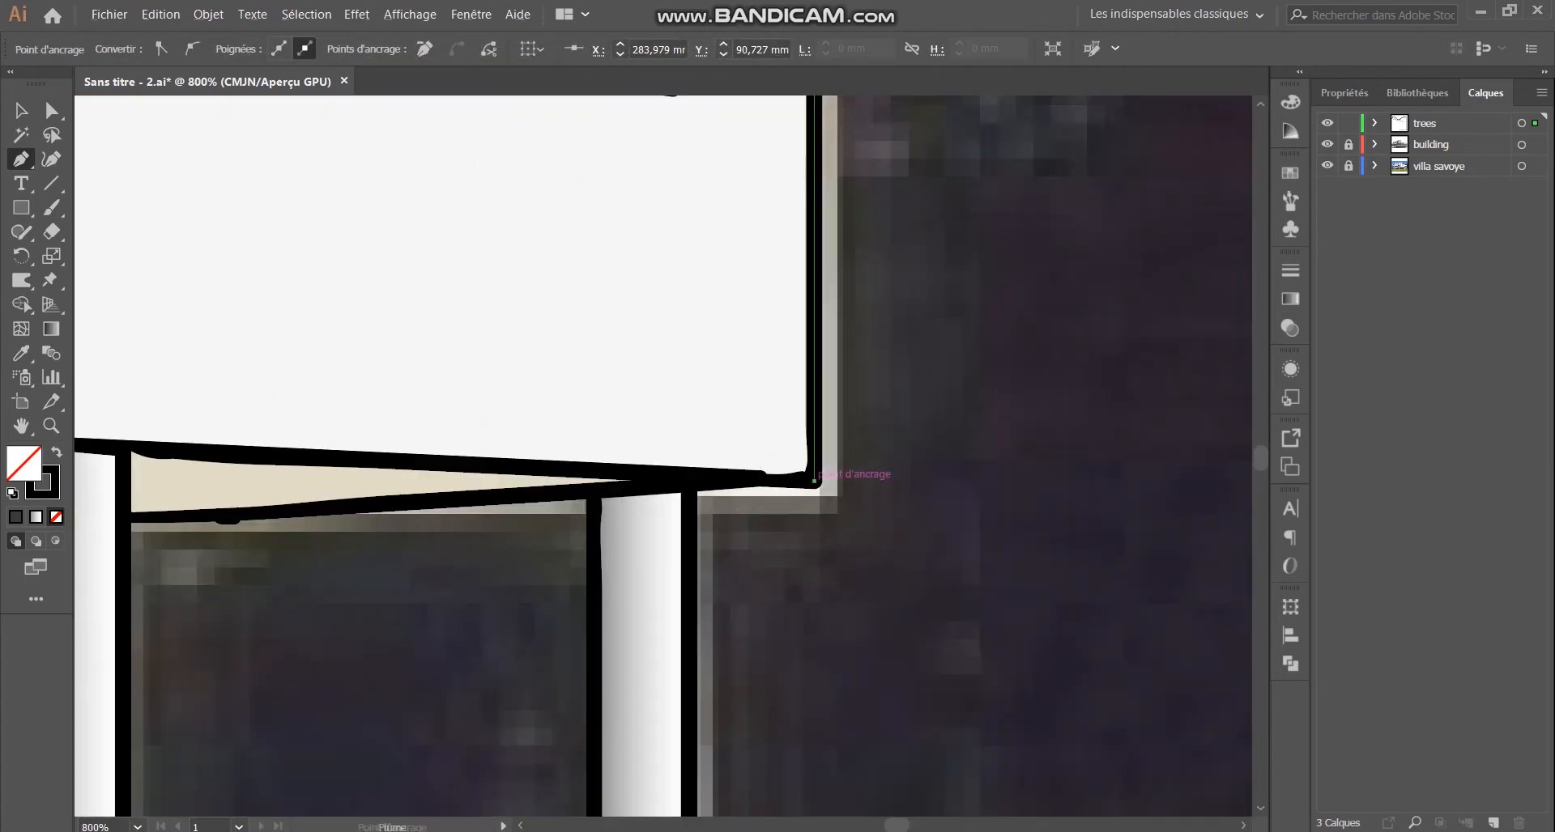
left_click(816, 473)
left_click(693, 477)
scroll(696, 486, "down", 5)
left_click(683, 483)
Step: Outline the tree areas seen between the rear columns beneath the raised floor with the Pen tool, down to the ground line
scroll(798, 494, "up", 3)
left_click(488, 275)
left_click(838, 260)
left_click(487, 651)
left_click(487, 275)
left_click(839, 260)
left_click(840, 652)
left_click(488, 652)
left_click(200, 270)
left_click(410, 273)
left_click(411, 651)
left_click(200, 652)
left_click_drag(200, 270, 326, 267)
Step: Outline the three dark tree areas seen through the long terrace opening between its columns with the Pen tool
scroll(661, 370, "down", 4)
scroll(510, 178, "up", 4)
left_click(183, 389)
left_click(300, 395)
left_click(299, 459)
left_click(365, 395)
left_click(832, 387)
left_click(833, 520)
left_click(364, 464)
left_click(364, 394)
scroll(364, 395, "down", 3)
scroll(607, 384, "up", 4)
left_click(359, 405)
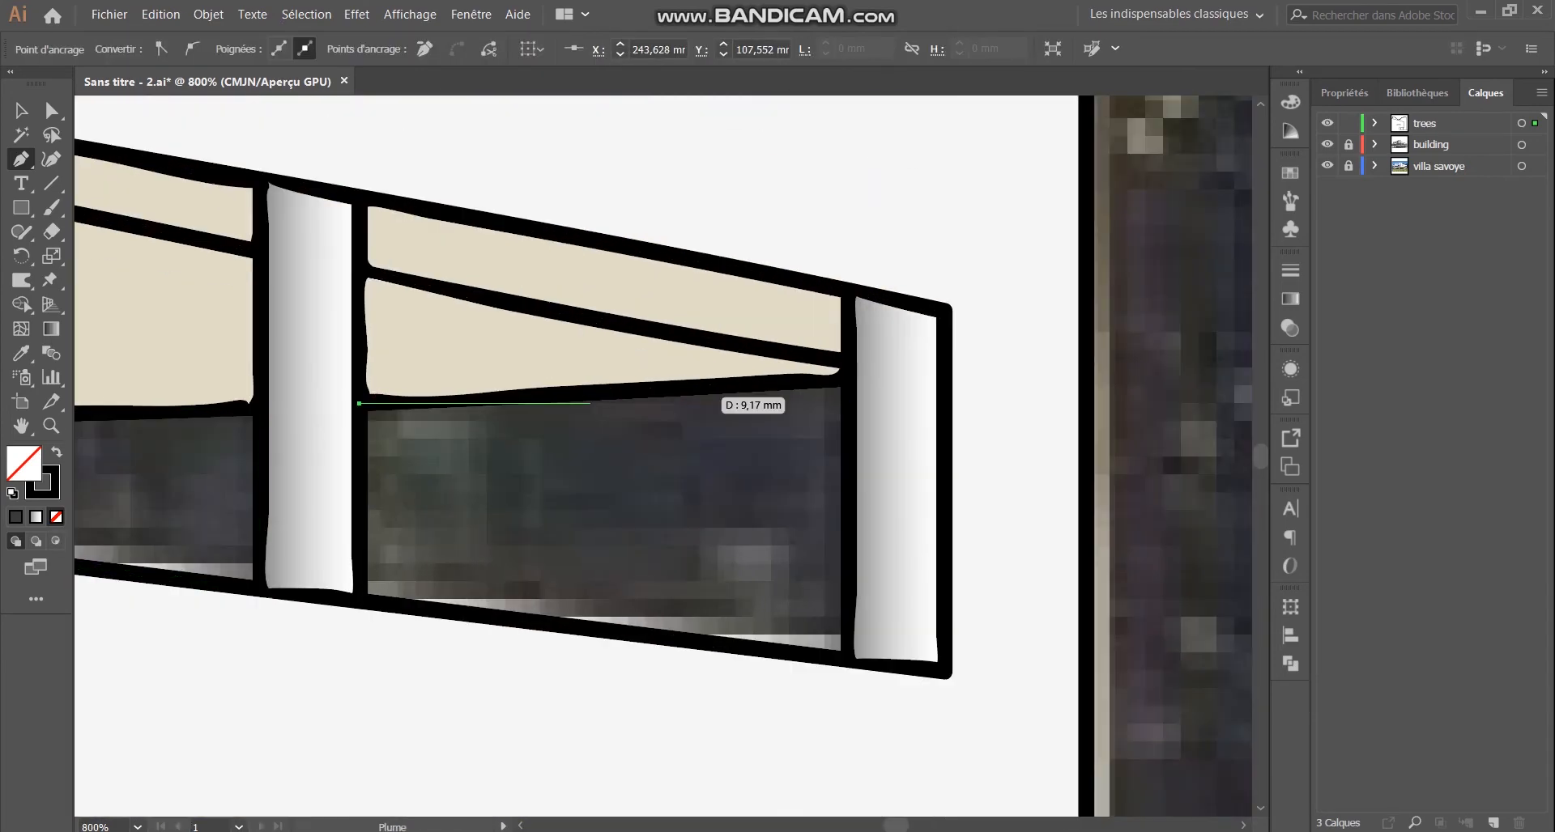
scroll(857, 444, "down", 2)
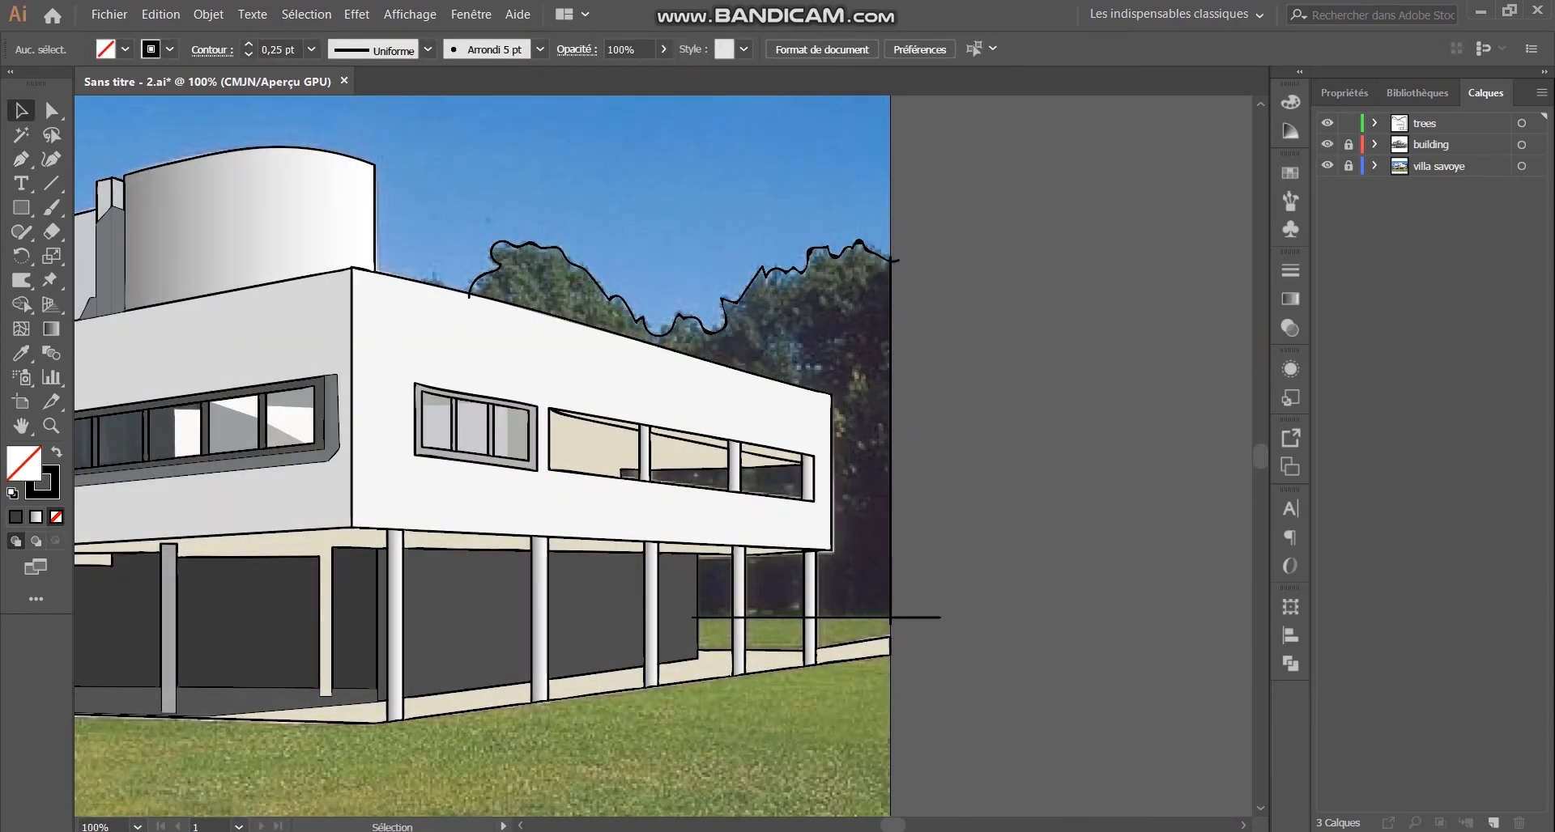
Step: Hide the building and villa savoye layers and examine the traced tree outlines on their own
left_click(1328, 144)
left_click(1327, 166)
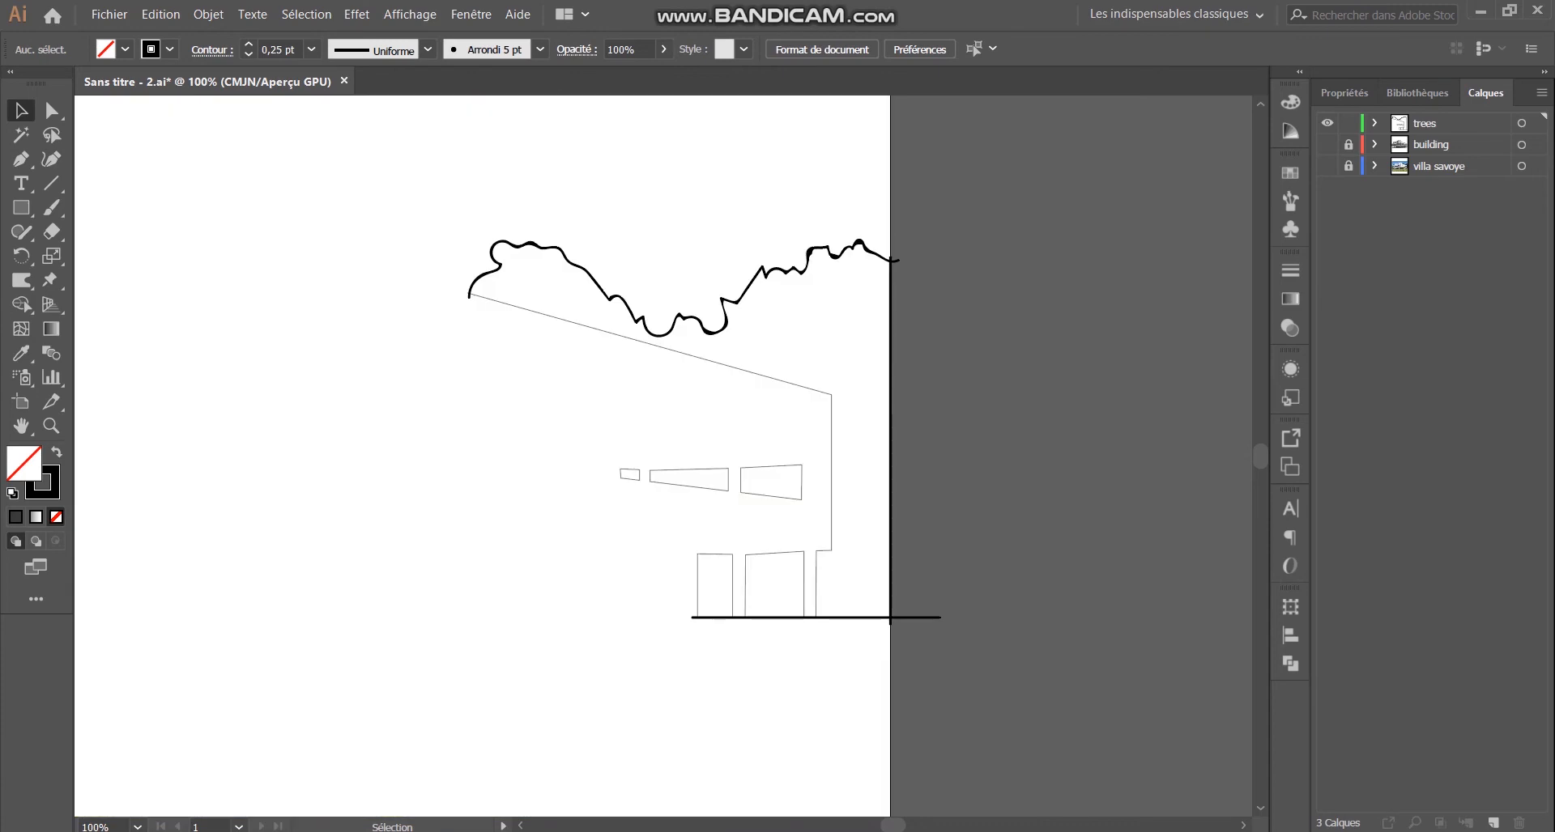
scroll(848, 597, "up", 2)
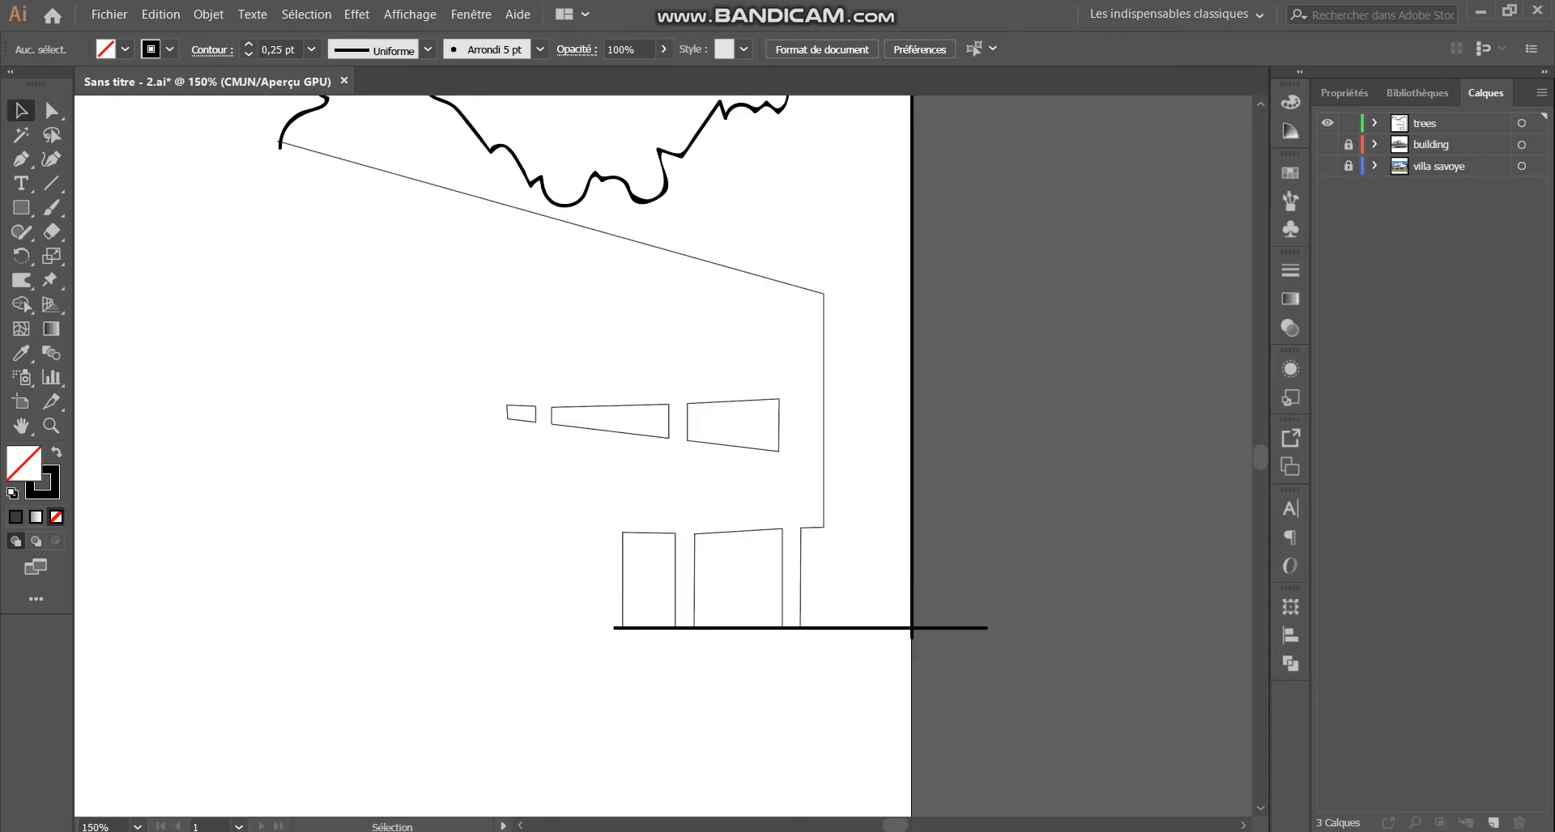
scroll(631, 396, "up", 2)
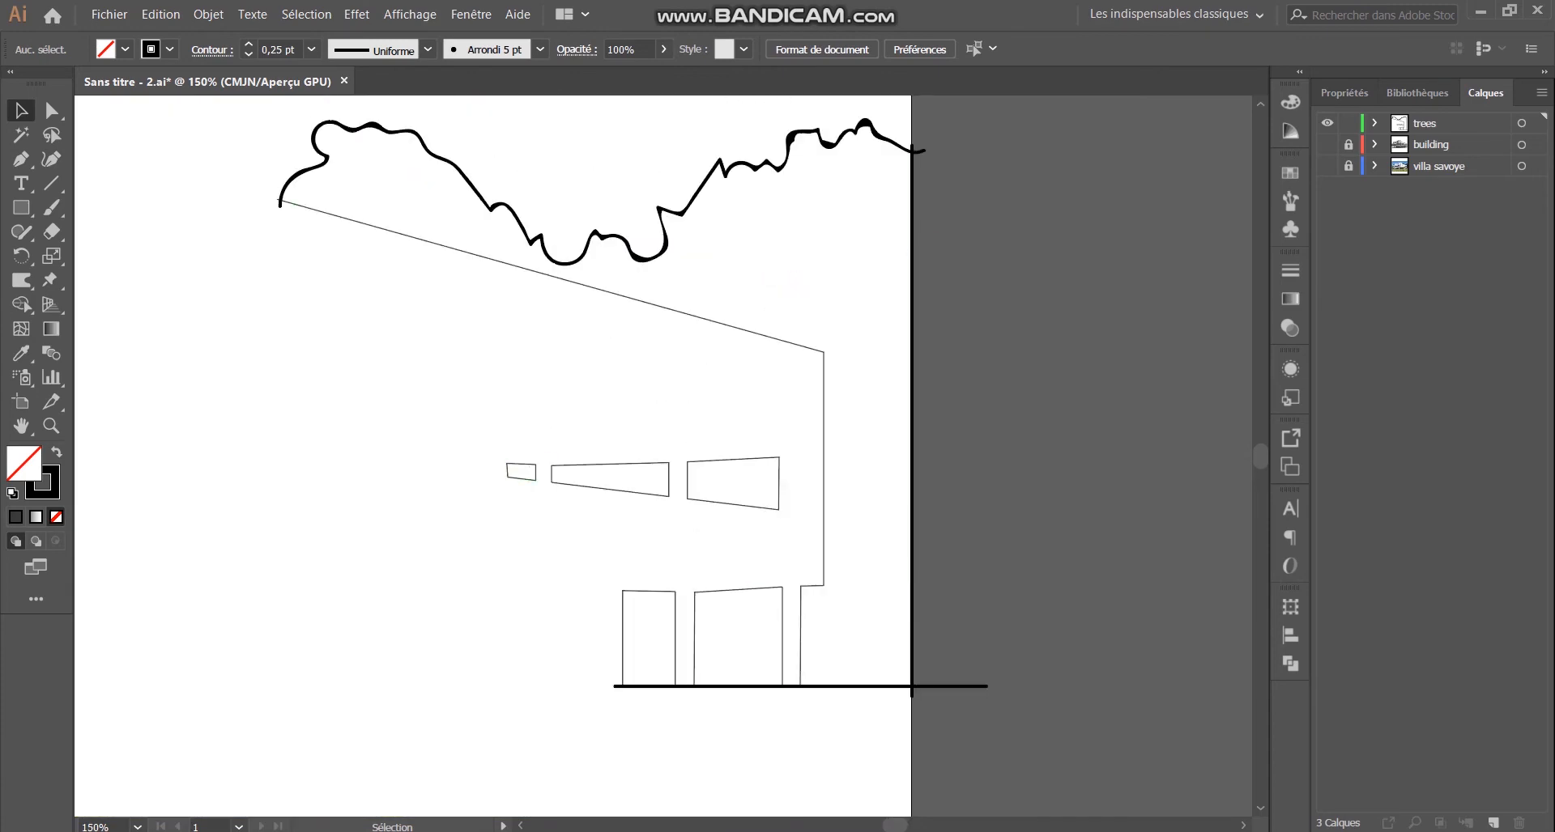
scroll(787, 479, "down", 2)
scroll(787, 480, "down", 1)
scroll(420, 478, "up", 1)
Step: Show the building and villa savoye layers again
left_click(1328, 145)
left_click(1327, 166)
scroll(1140, 471, "down", 2)
scroll(703, 459, "up", 3)
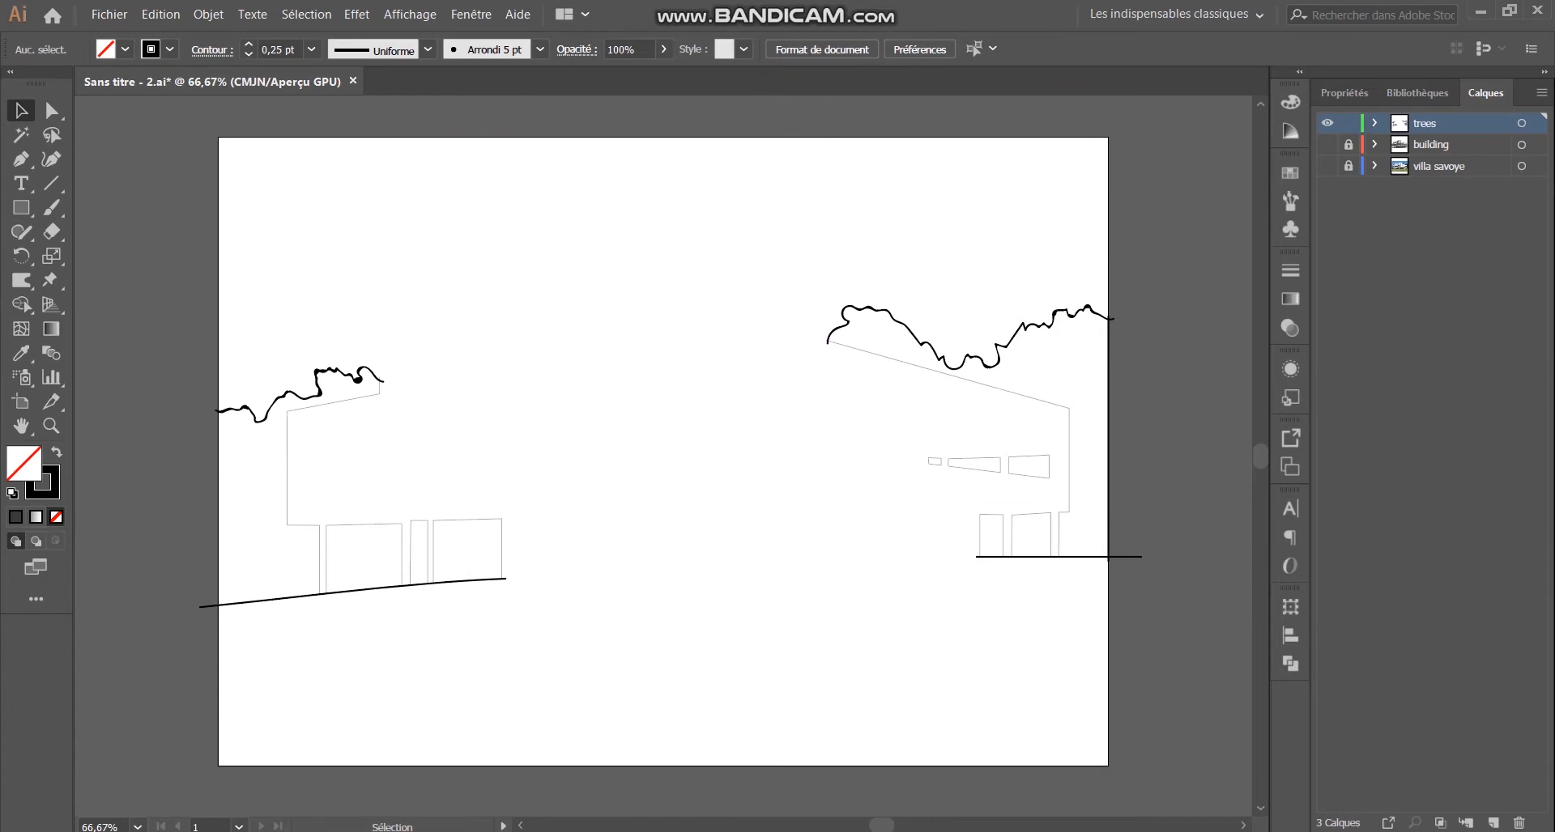
Step: Select the sunlit-side tree outlines and trim the line ends overhanging the page edge and ground line with the Shape Builder tool
left_click_drag(772, 239, 1110, 592)
left_click(21, 304)
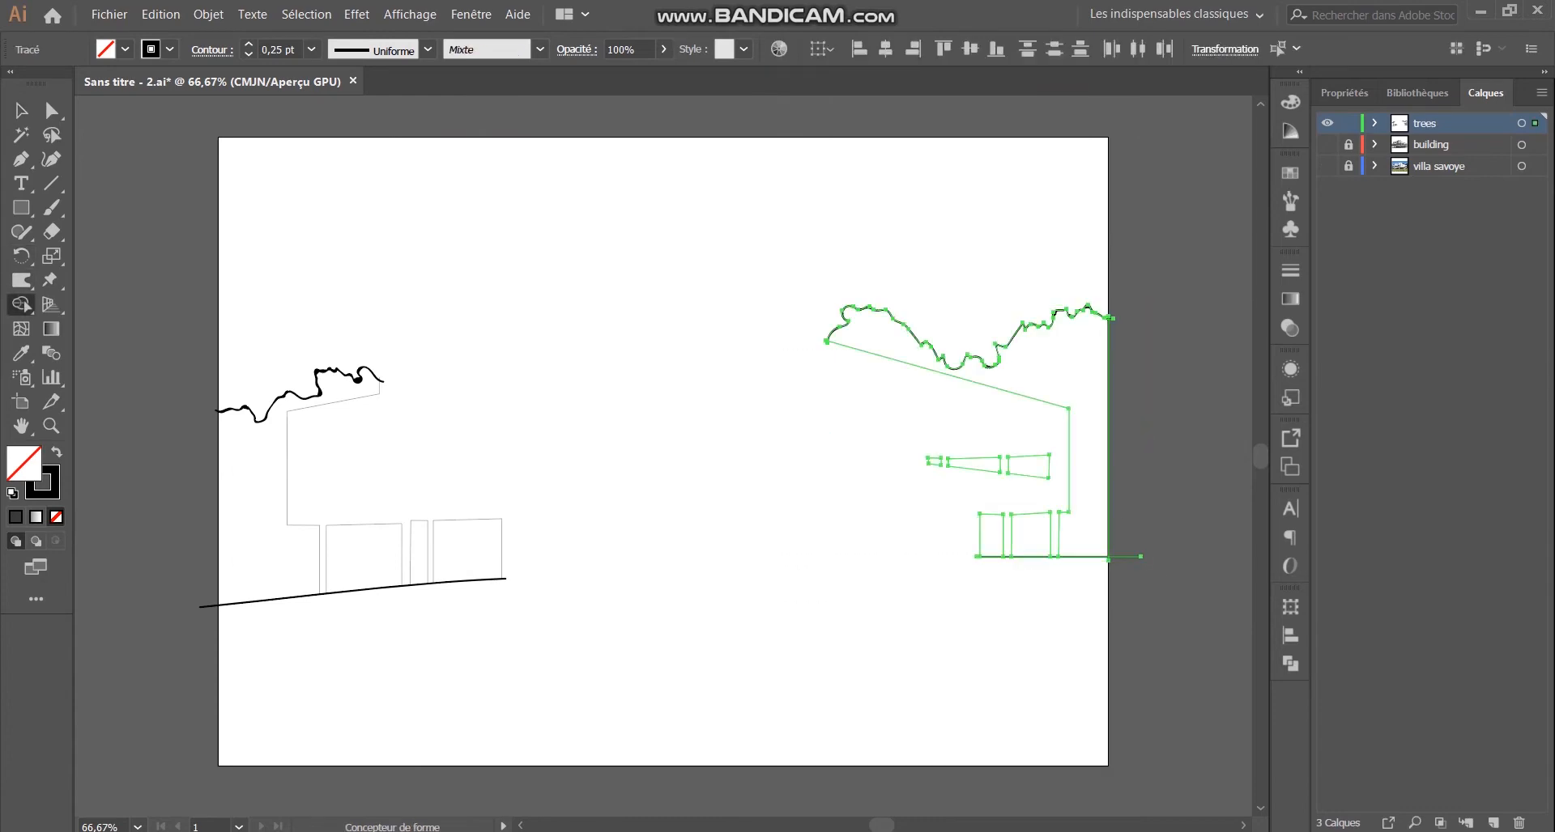
scroll(1026, 556, "up", 6)
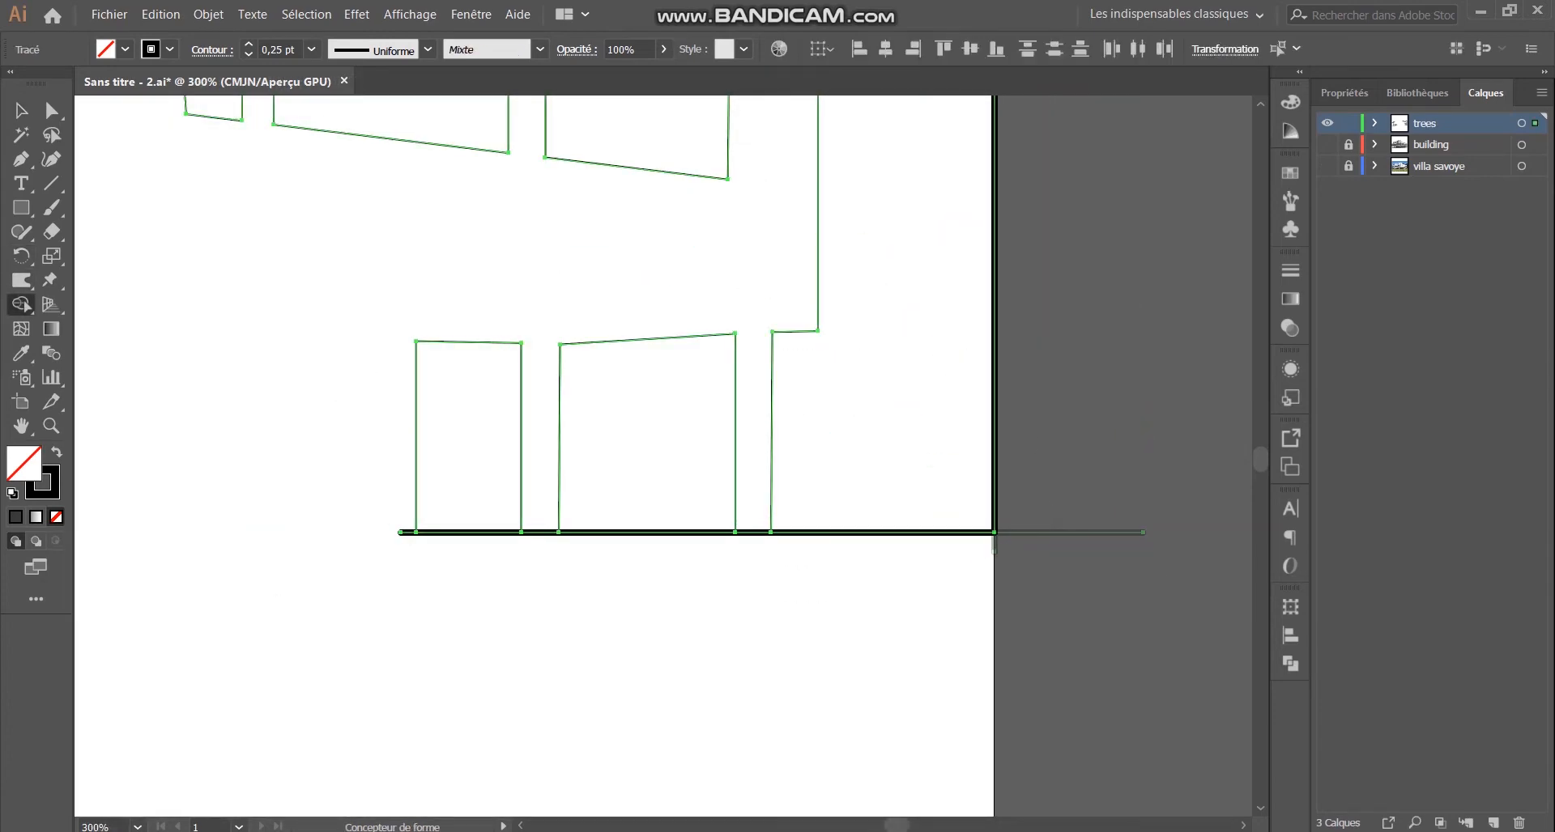
scroll(731, 557, "down", 7)
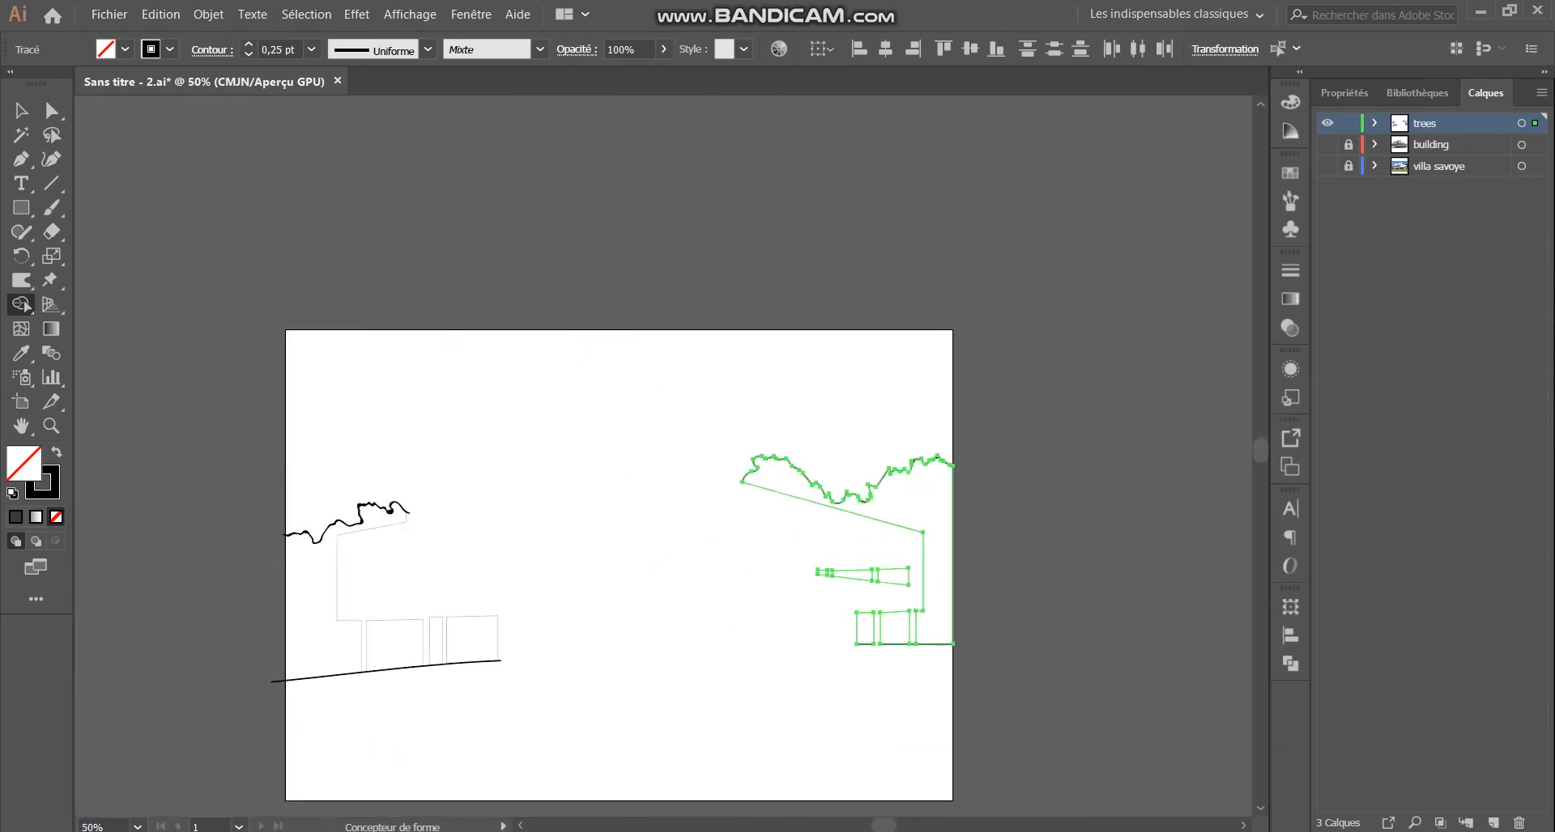
scroll(925, 640, "up", 7)
scroll(1046, 700, "down", 6)
scroll(1060, 631, "up", 2)
Step: Swap fill and stroke and turn the enclosed sunlit-side tree regions into solid black shapes with the Shape Builder tool
key("shift+x")
left_click(1032, 567)
left_click(897, 584)
left_click(901, 739)
scroll(921, 501, "down", 3)
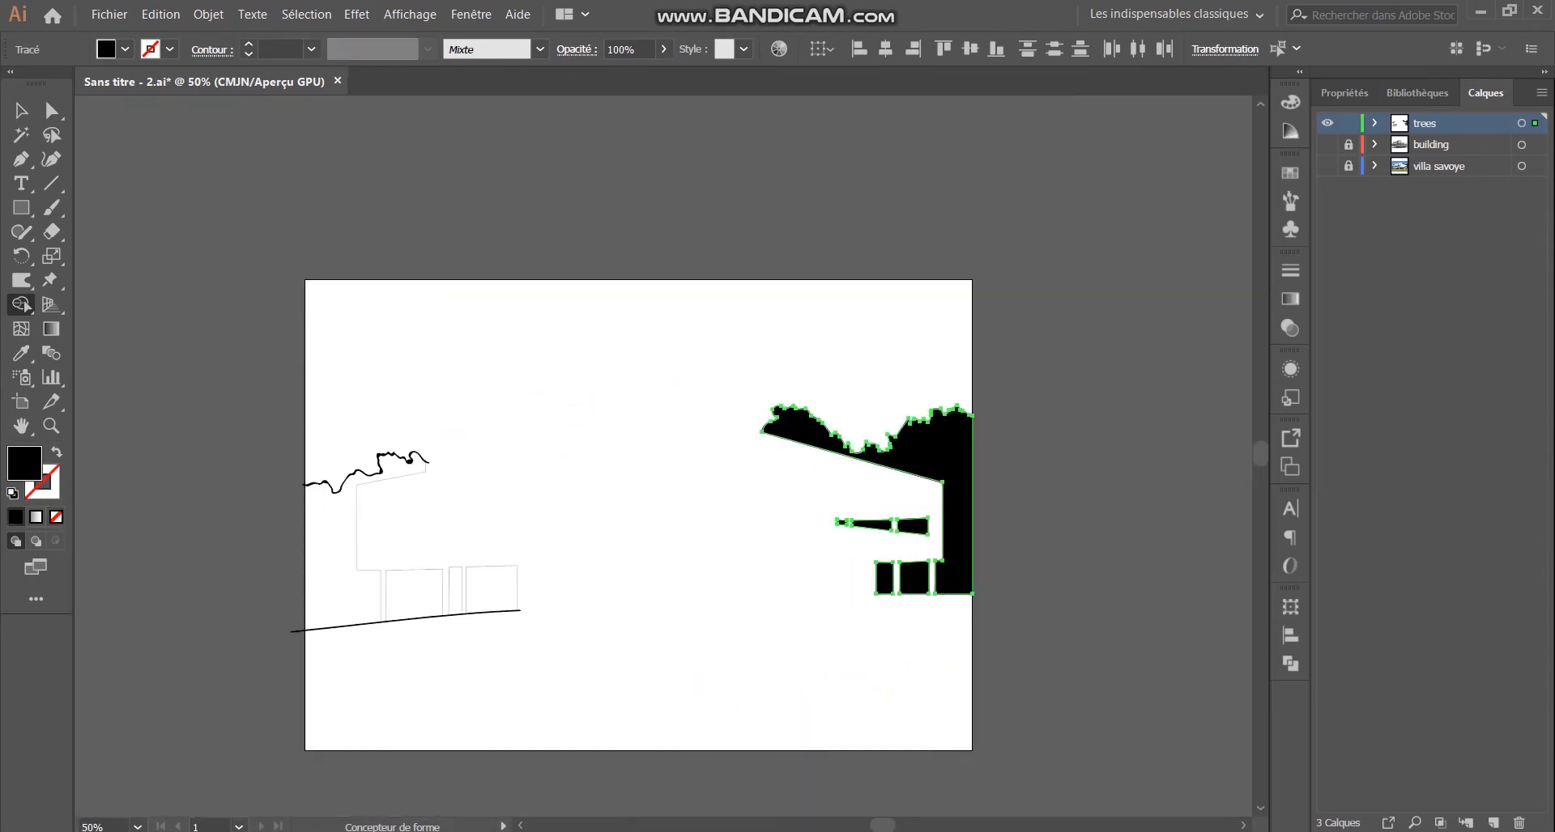
Step: Select all the black tree shapes on both sides of the building and group them
key("v")
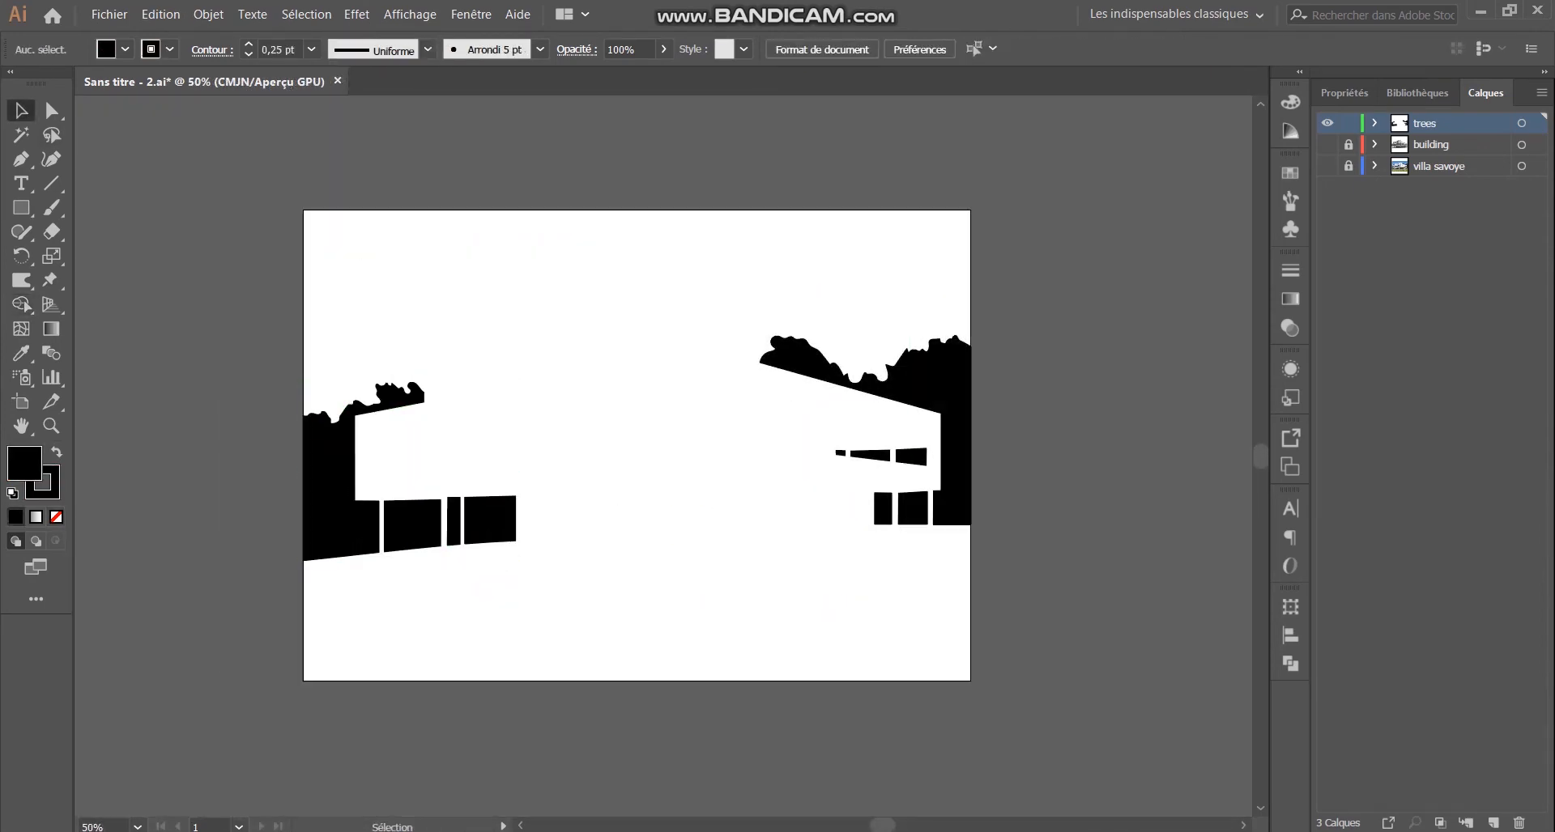
left_click_drag(301, 260, 954, 604)
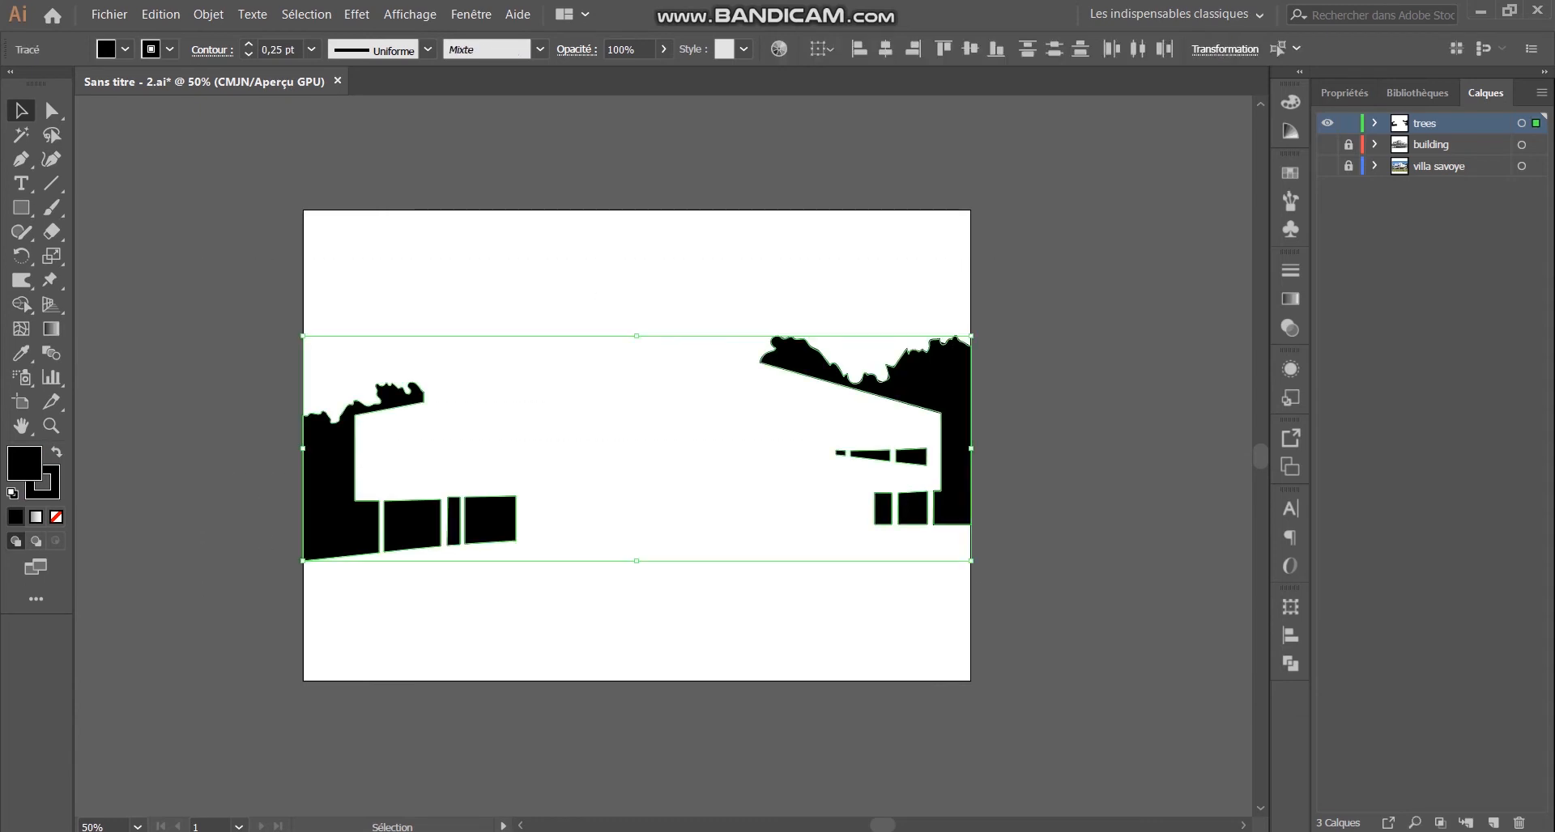
key("ctrl+g")
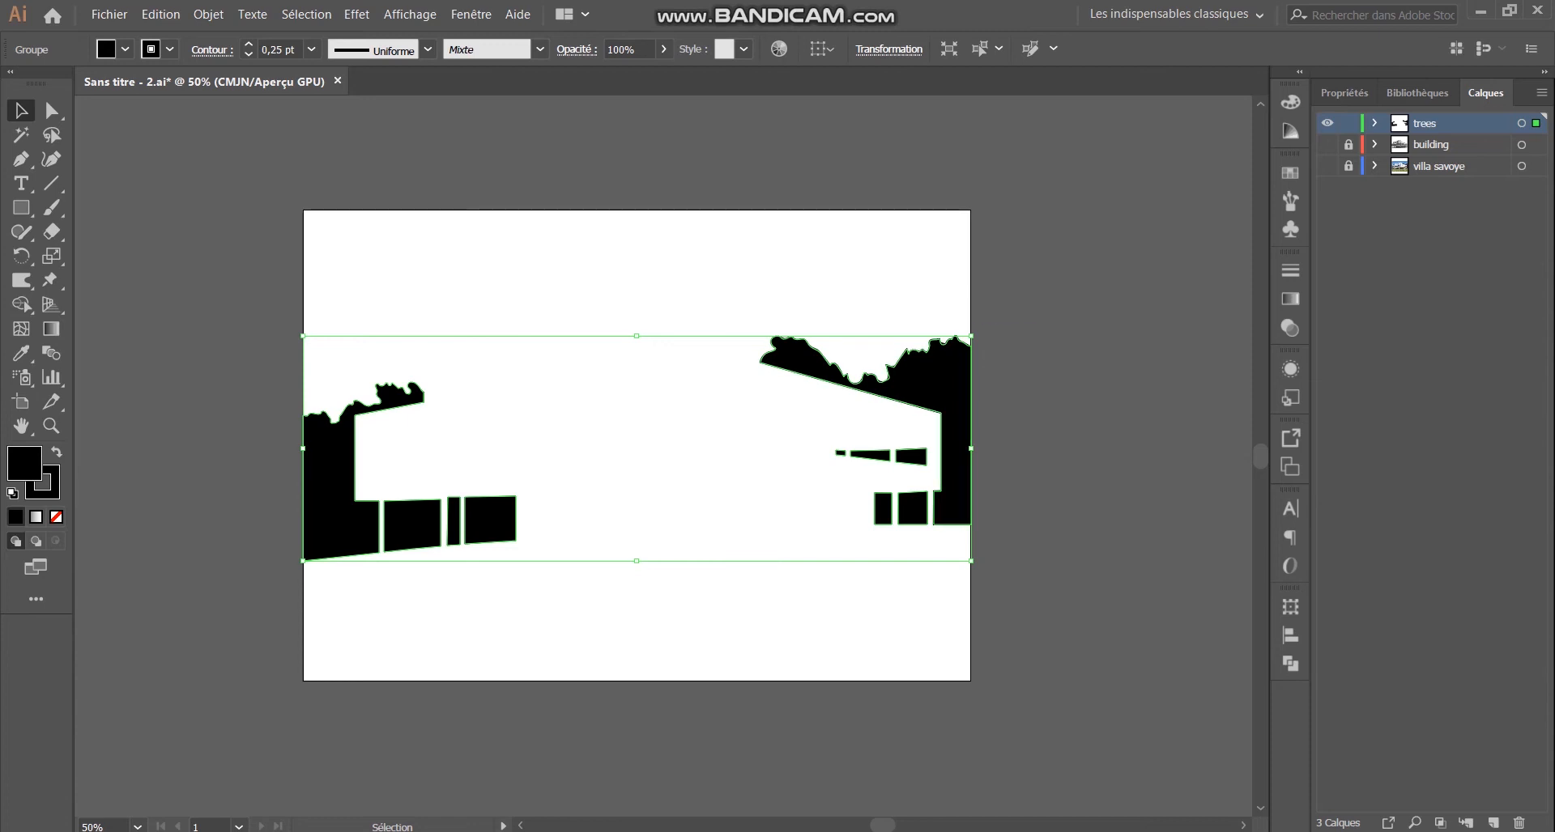
Step: Isolate the tree group and fill all its shapes with the linear grey-to-white gradient
double_click(949, 384)
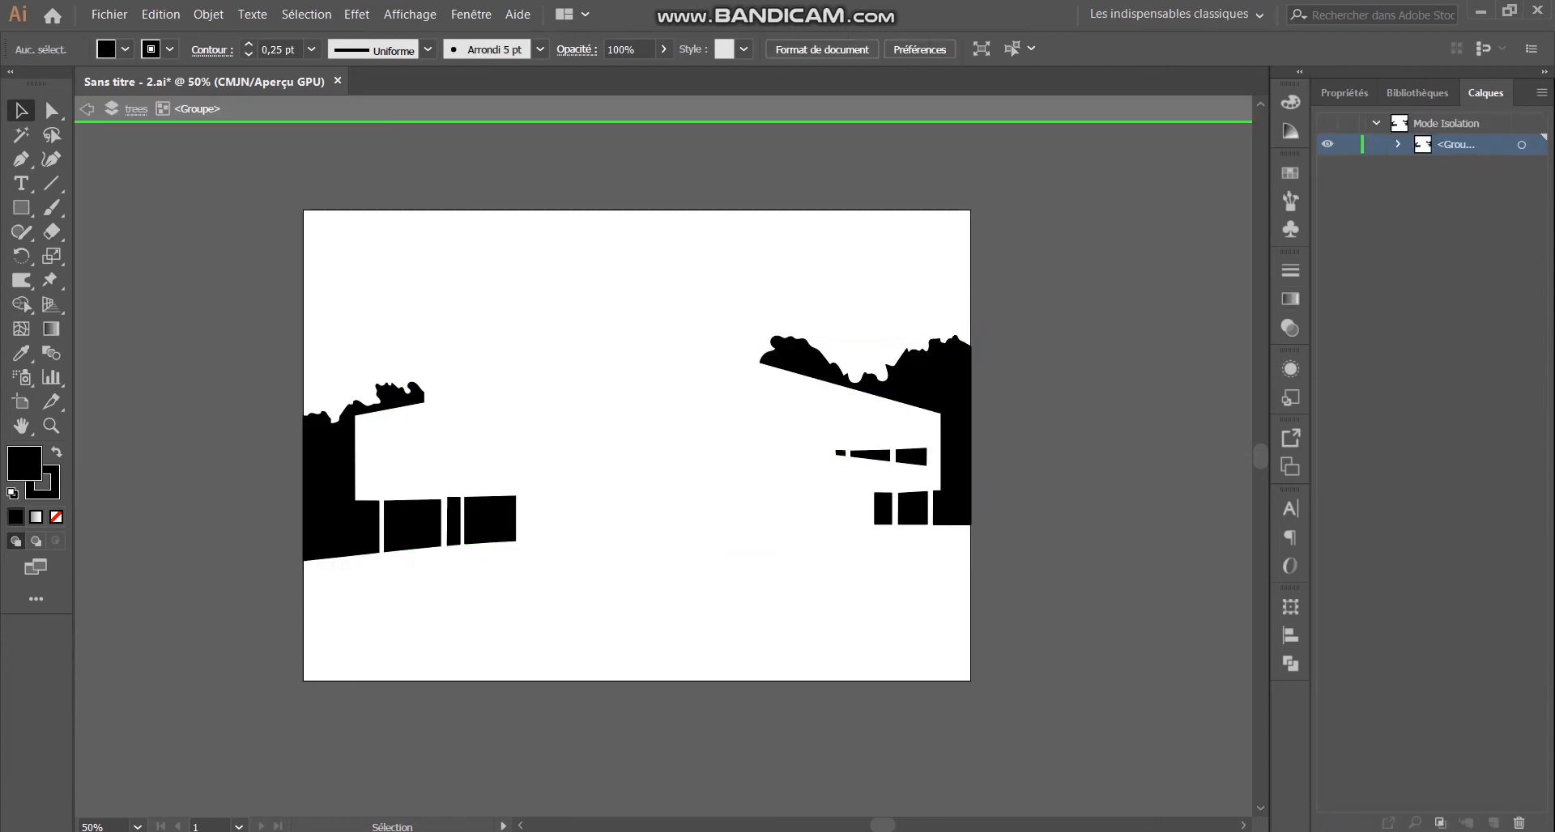
left_click_drag(1016, 296, 190, 589)
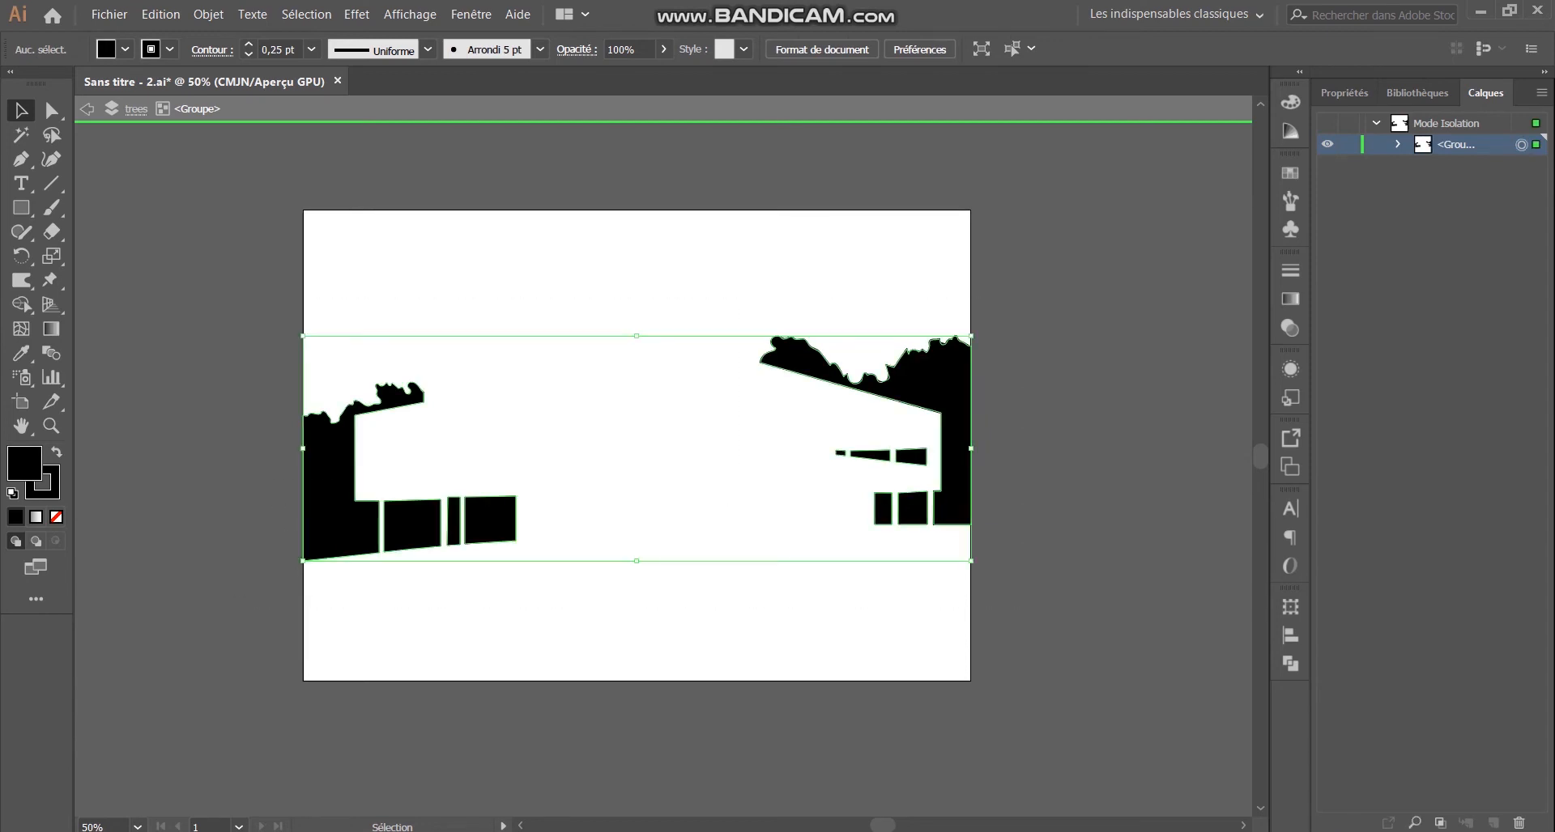
left_click(1290, 298)
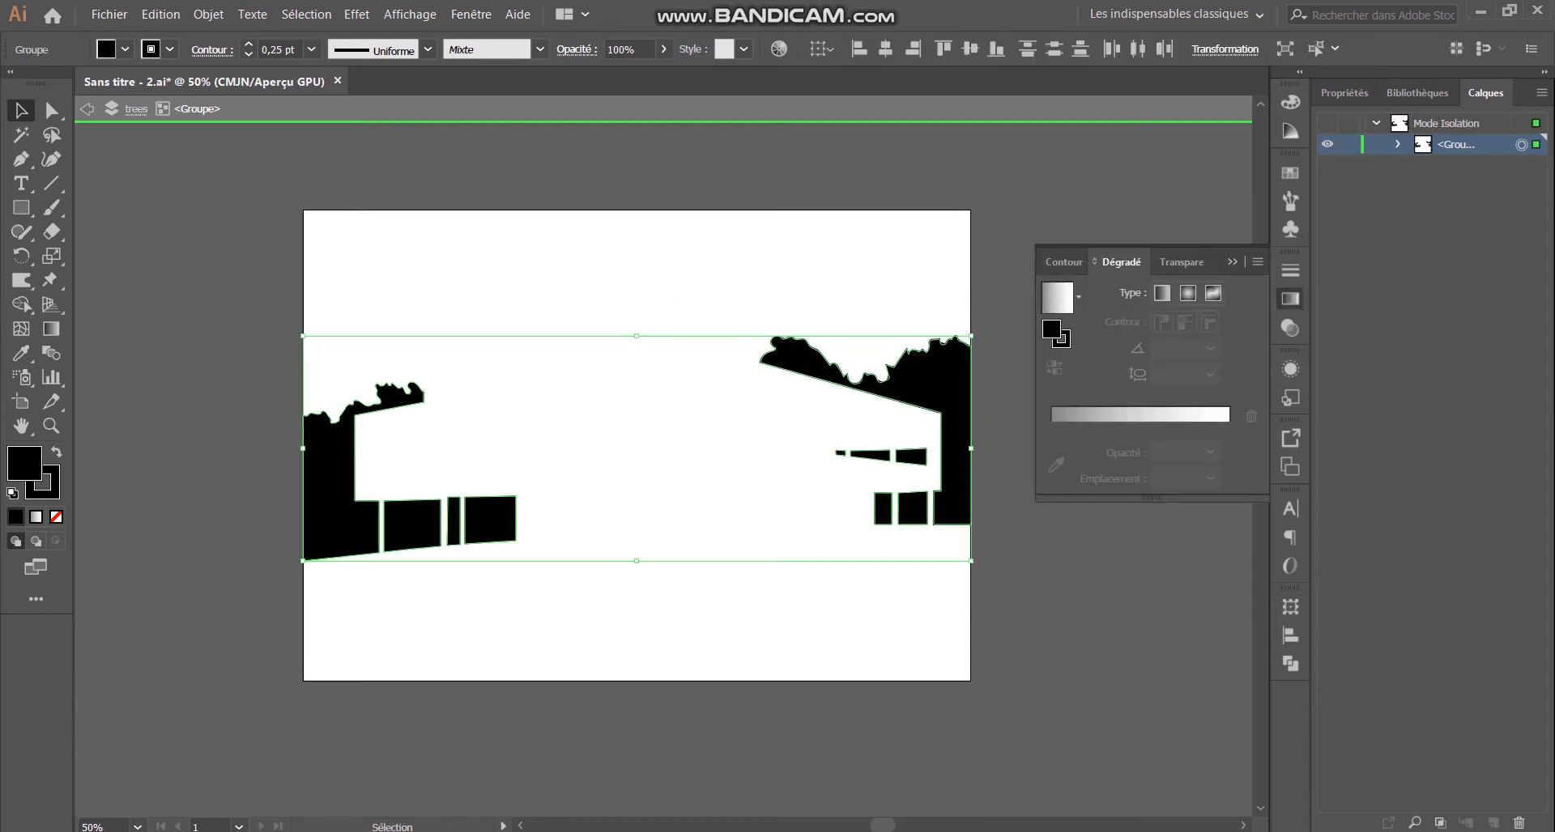
left_click(1057, 298)
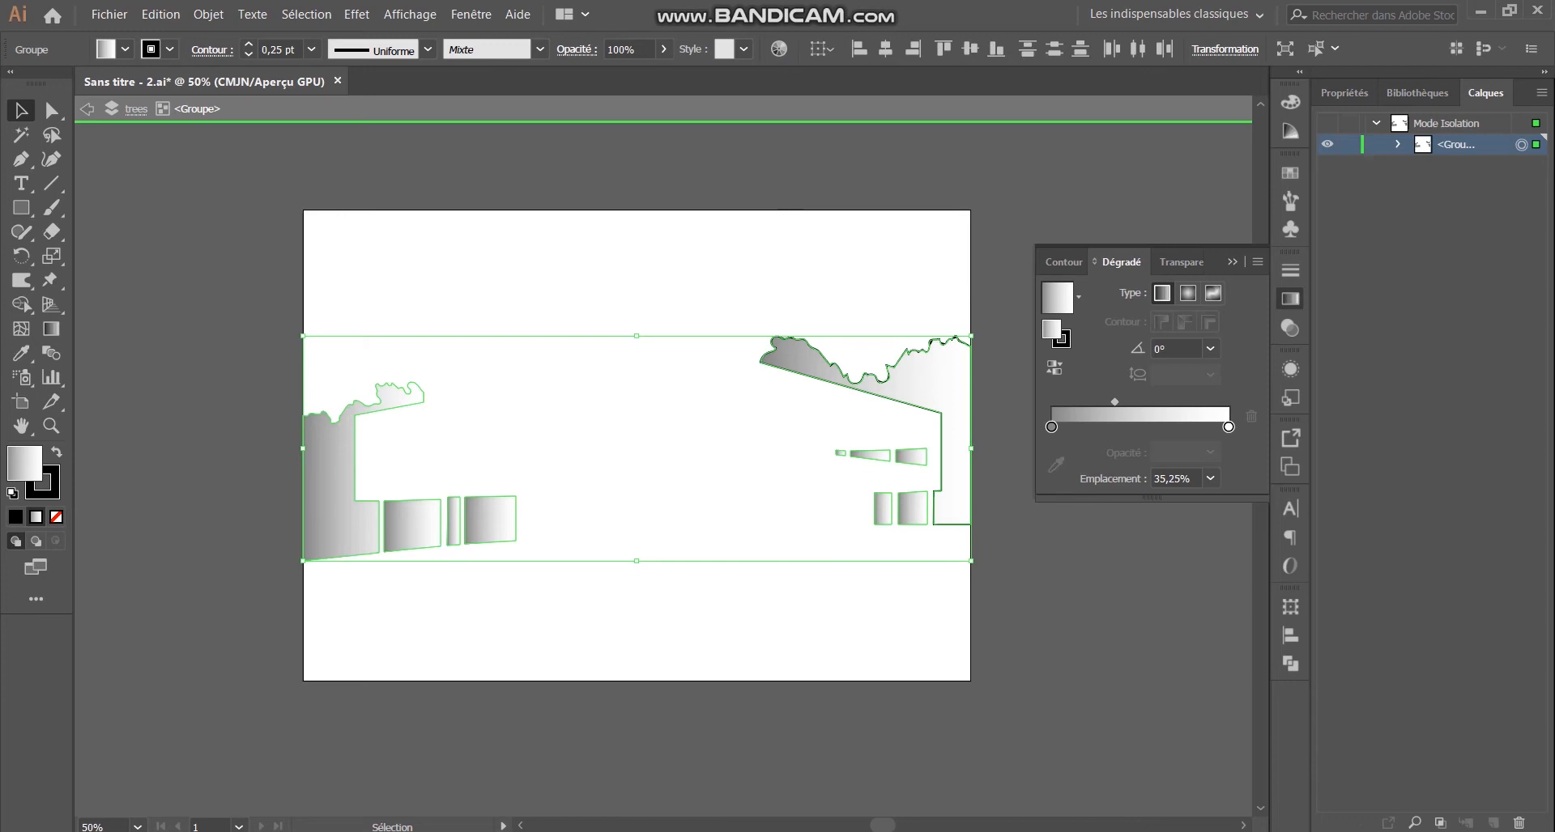
left_click(1232, 261)
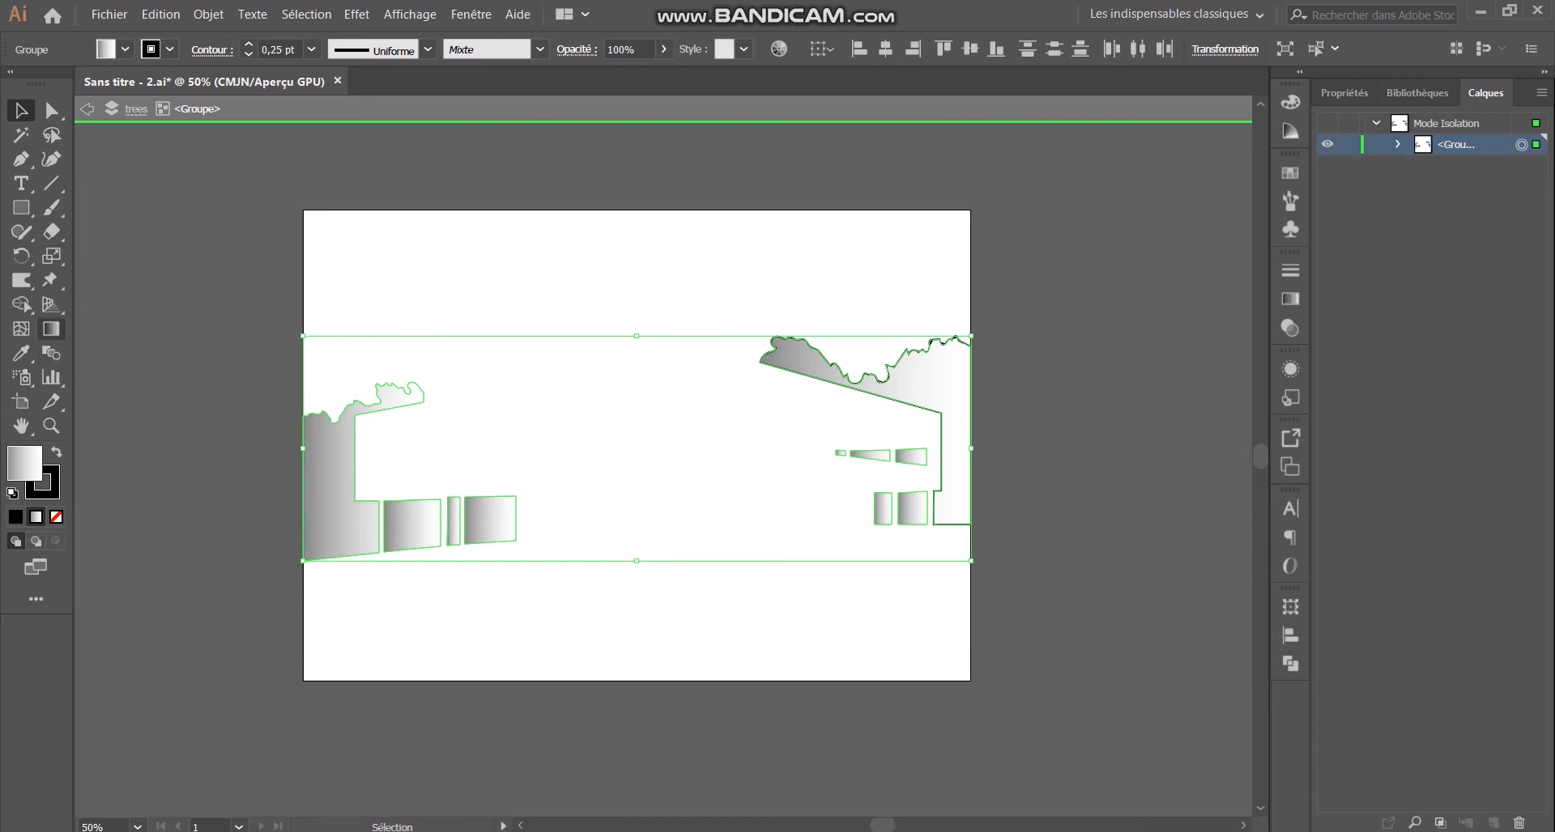
Step: Run the gradient vertically across the whole tree group, from above the treetops to below the ground line, and open the gradient settings
left_click(51, 329)
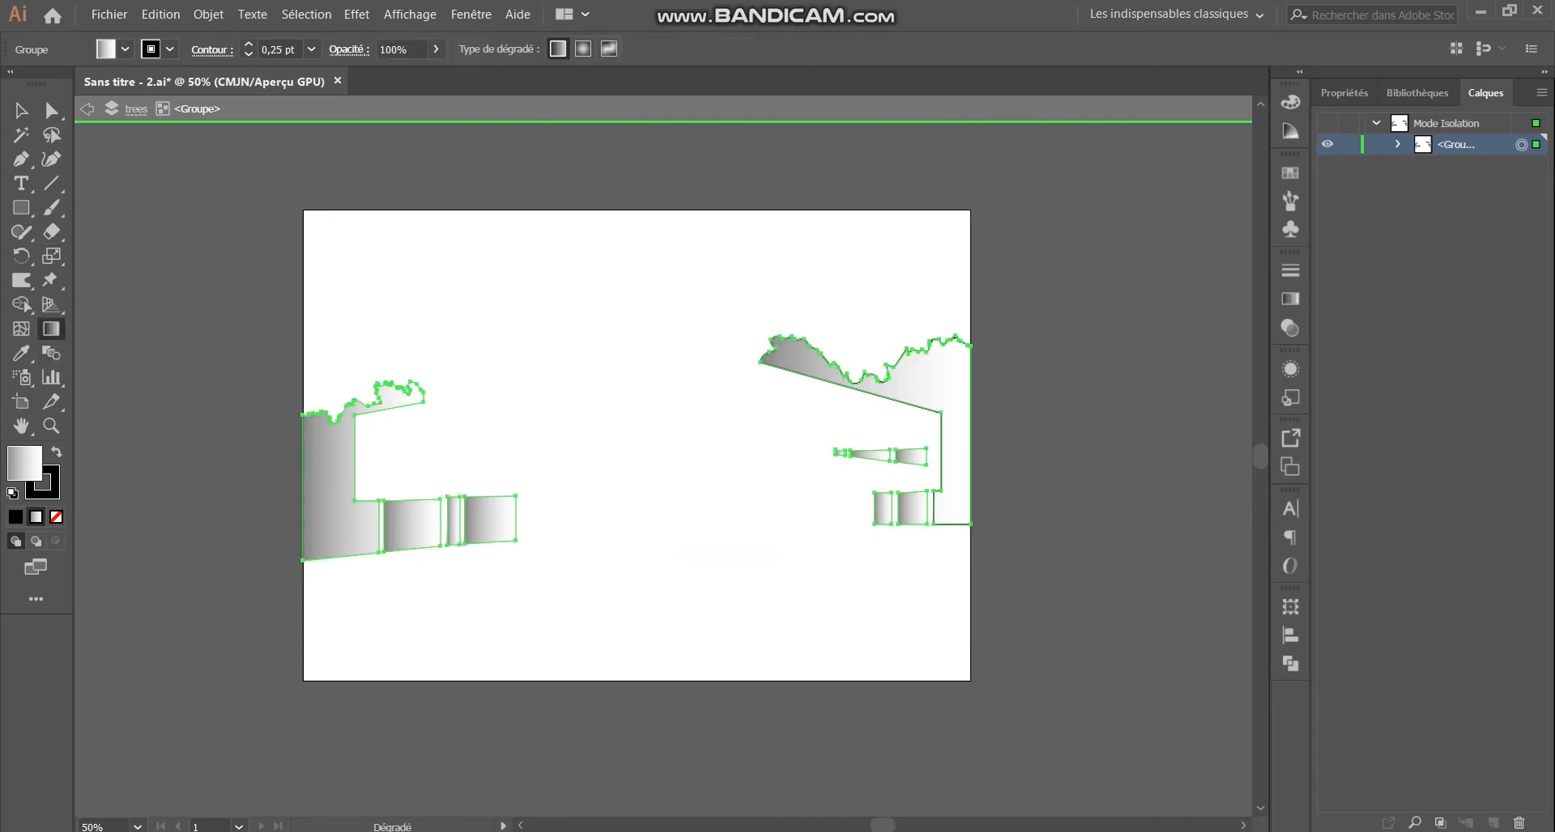
left_click_drag(637, 235, 636, 570)
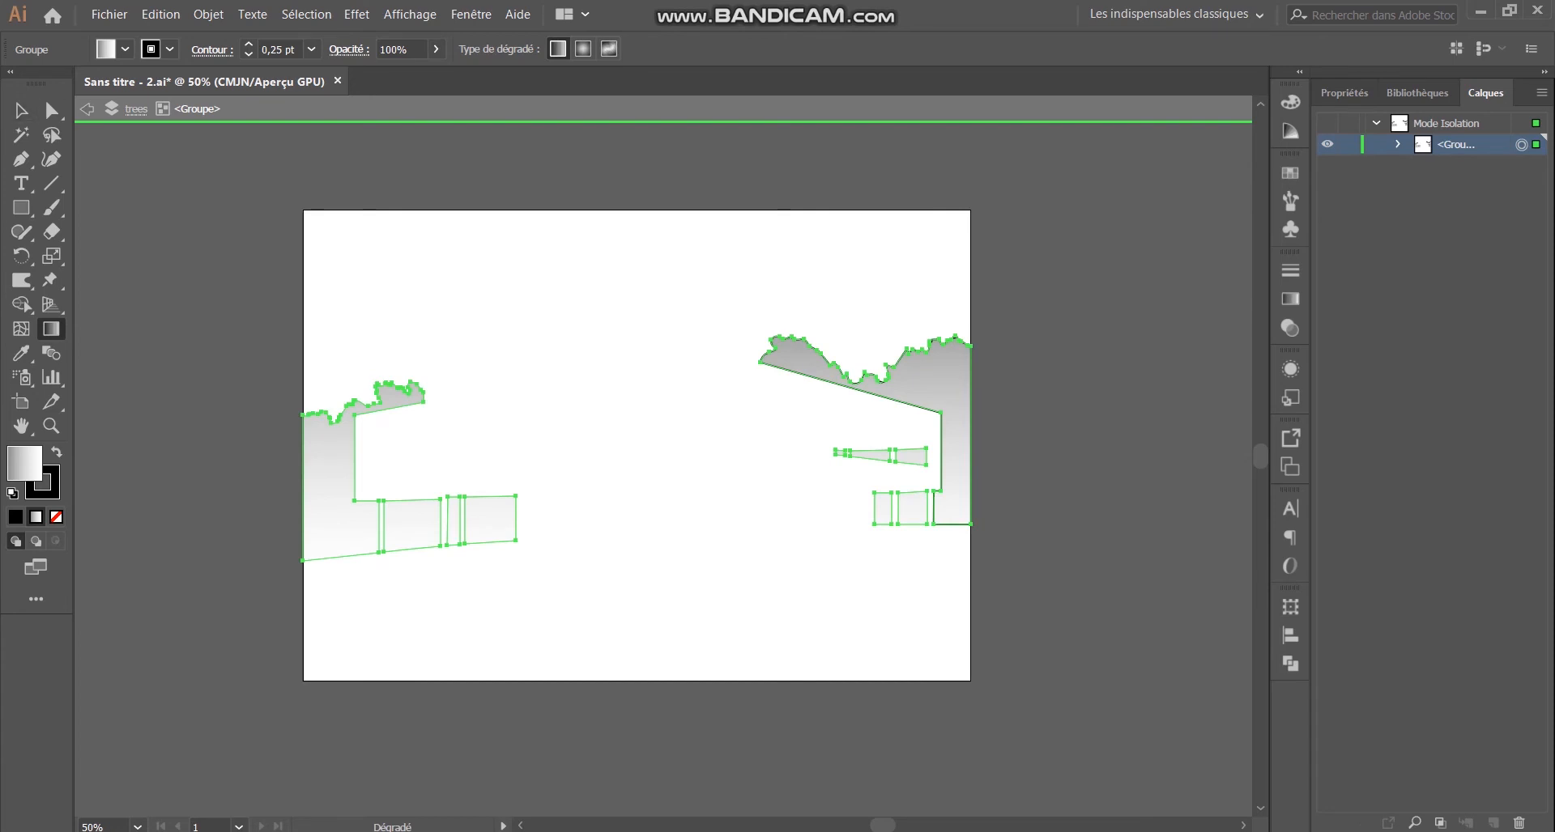
left_click(1290, 299)
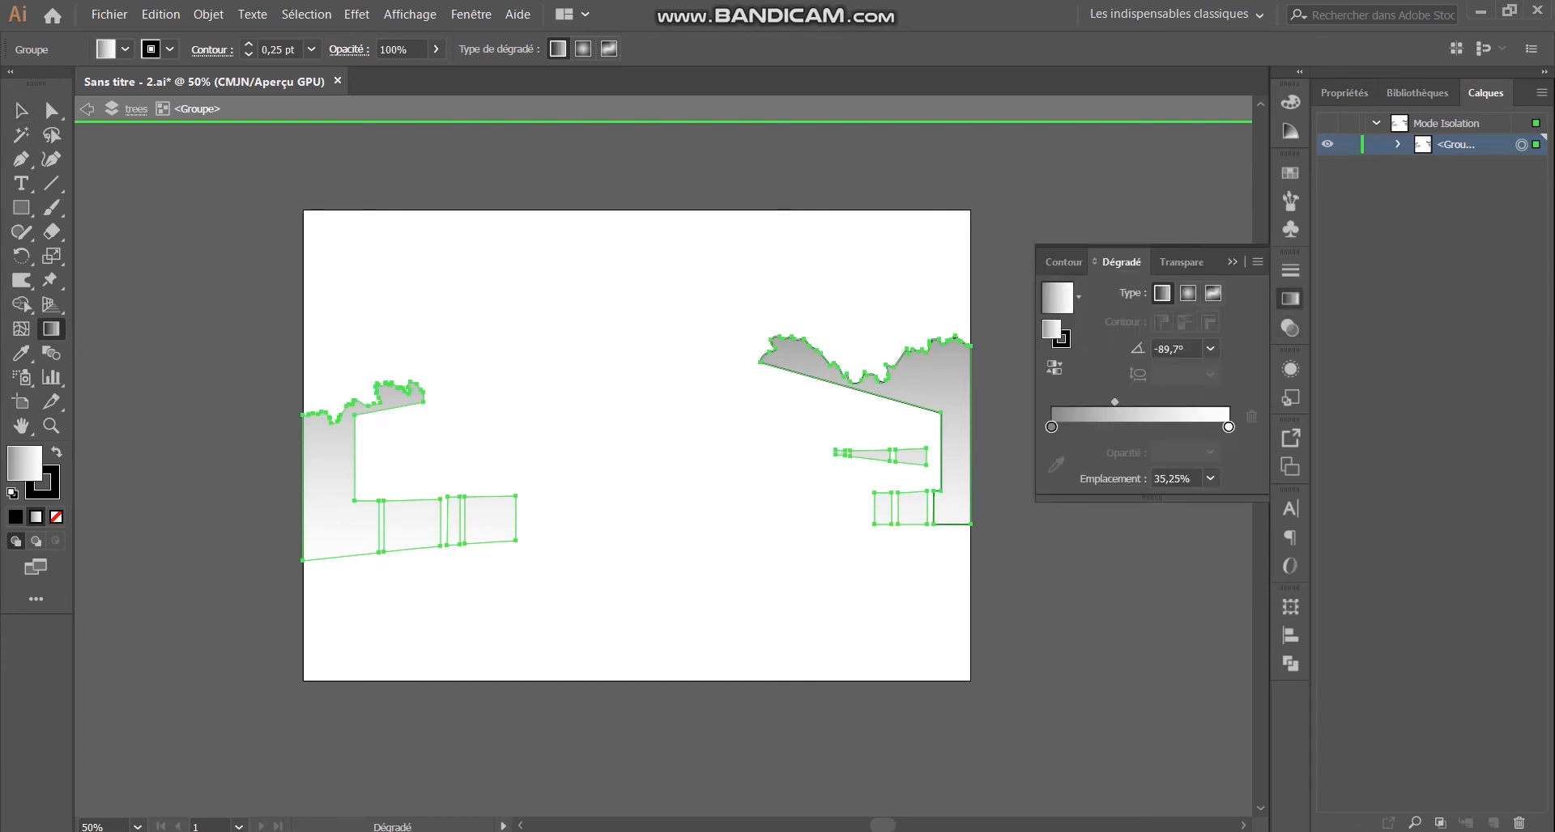
Step: Reverse the gradient stops so the tree shapes fade from white at the start to grey at the end, and leave isolation mode
mouse_move(1051, 426)
left_mouse_down()
mouse_move(1231, 427)
mouse_move(1051, 427)
left_mouse_up()
left_click_drag(1195, 427, 1228, 427)
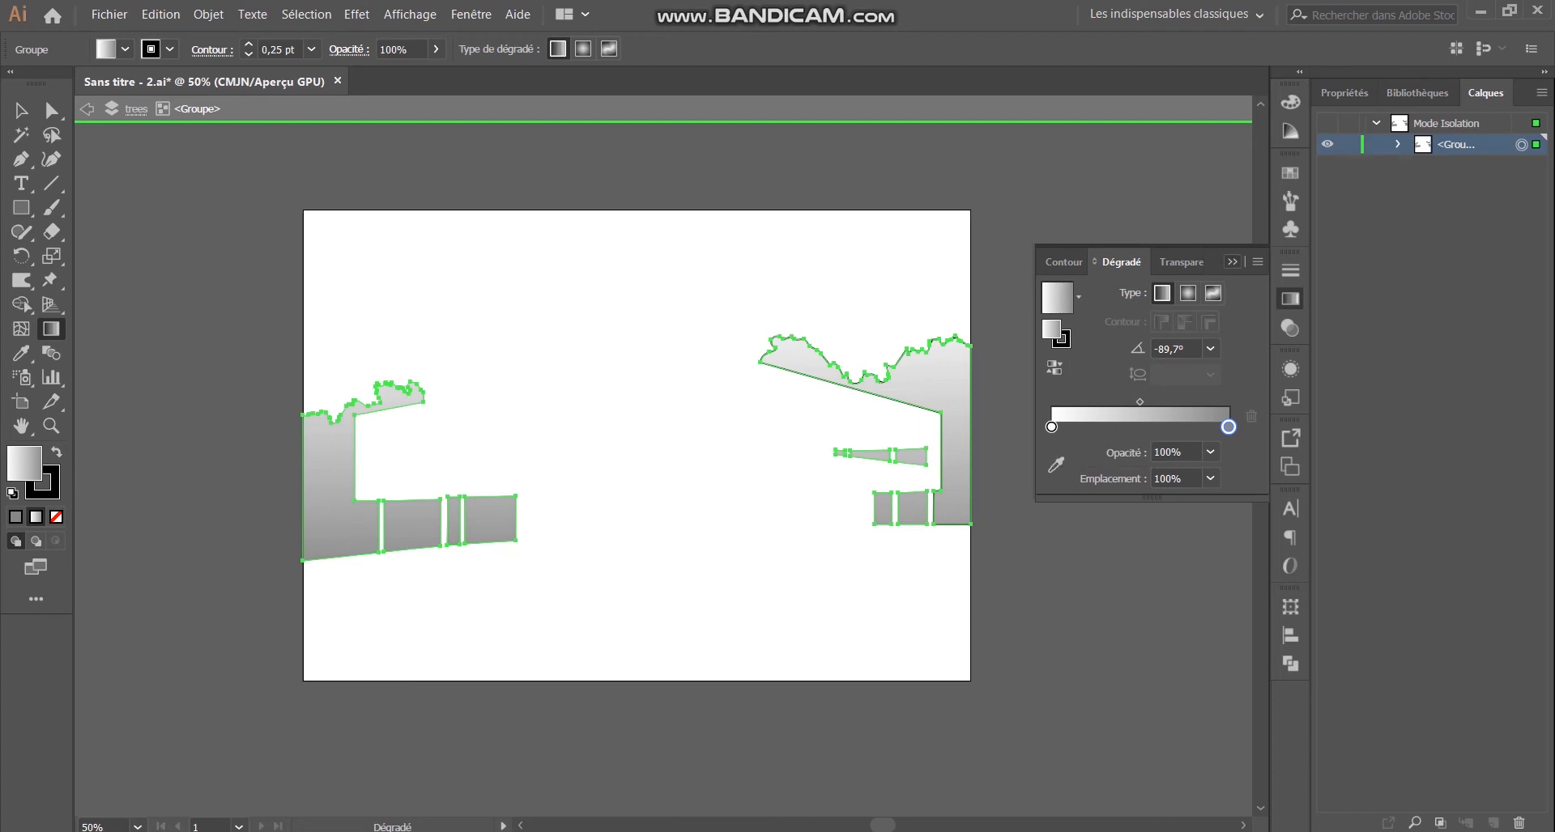
left_click(1231, 262)
key("v")
key("ctrl+shift+a")
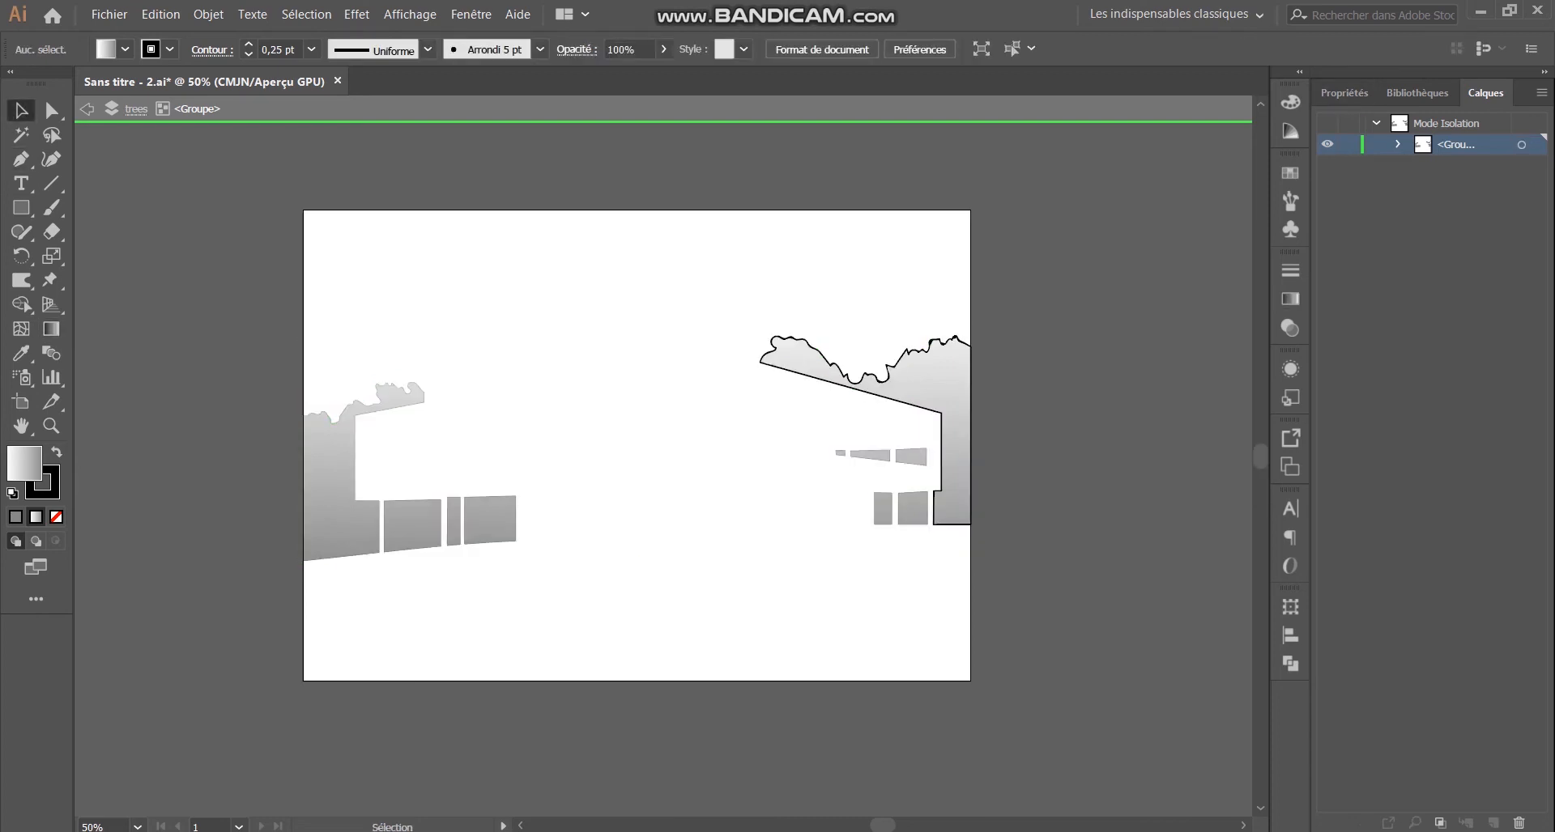
key("Escape")
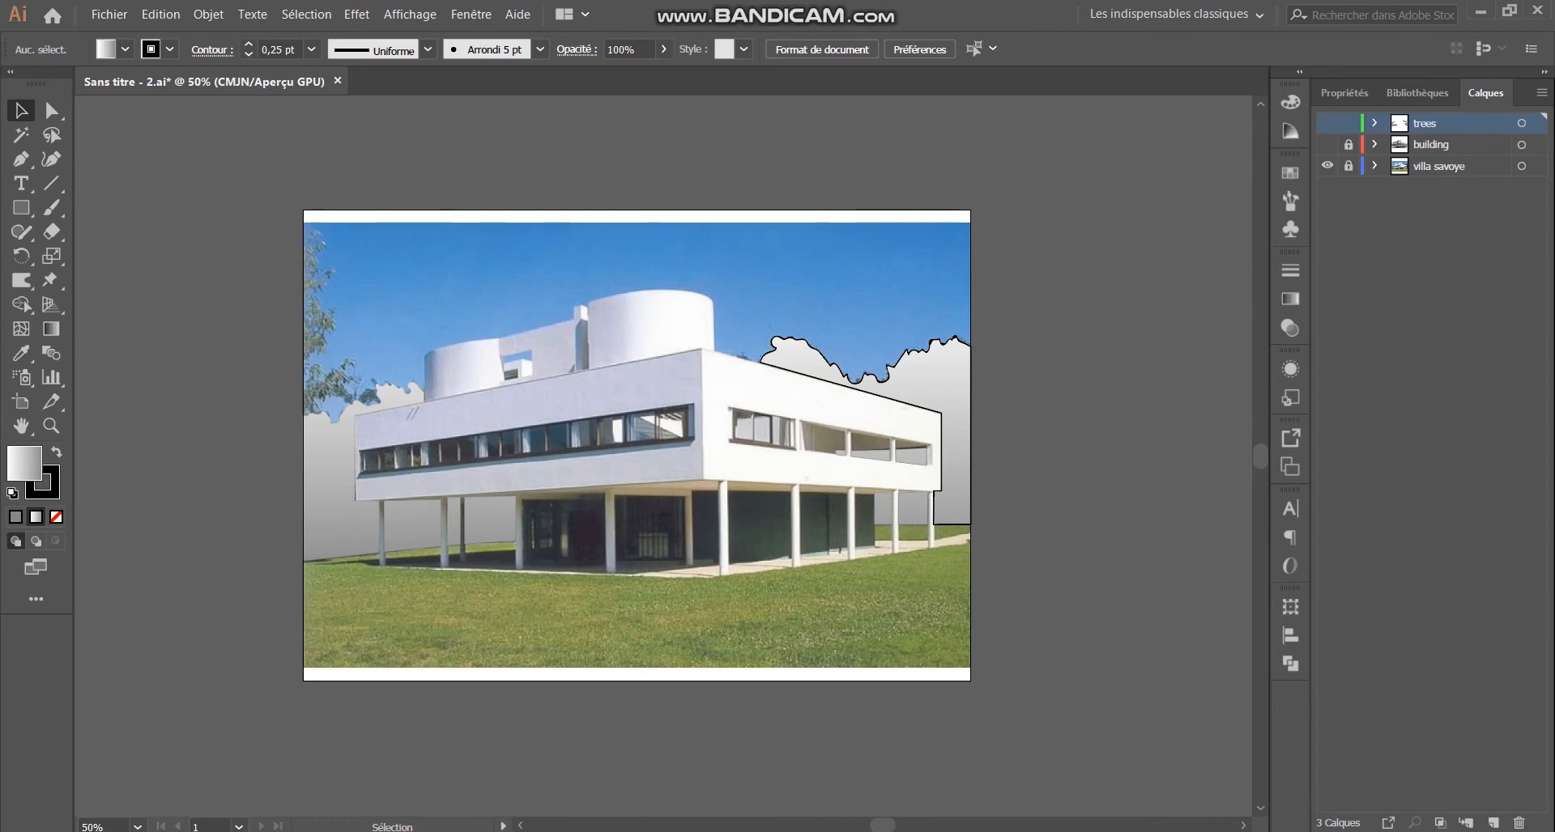
Step: Show the trees layer, briefly compare it with the building layer, and hide the building and villa savoye layers
scroll(456, 520, "up", 1)
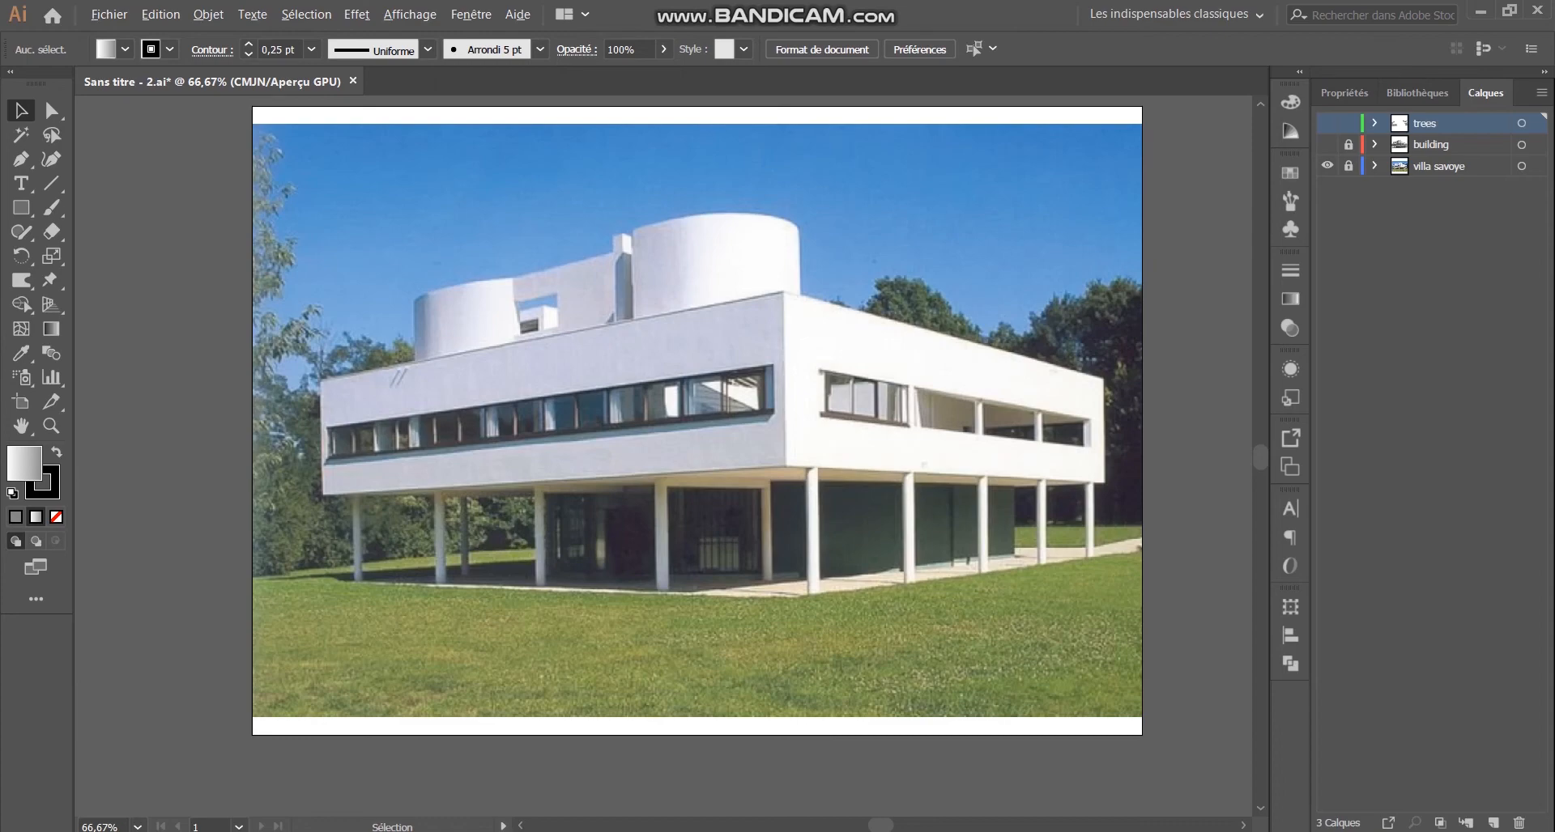
key("ctrl+minus")
left_click(1327, 123)
left_click(1327, 144)
left_click(1327, 144)
left_click(1327, 166)
Step: Isolate the tree group and select all the shapes in it
left_click(976, 445)
double_click(352, 482)
left_click_drag(279, 299, 1133, 577)
Step: Try running the gradient horizontally across the tree group, from the artboard's left edge toward the right-hand trees
left_click(51, 329)
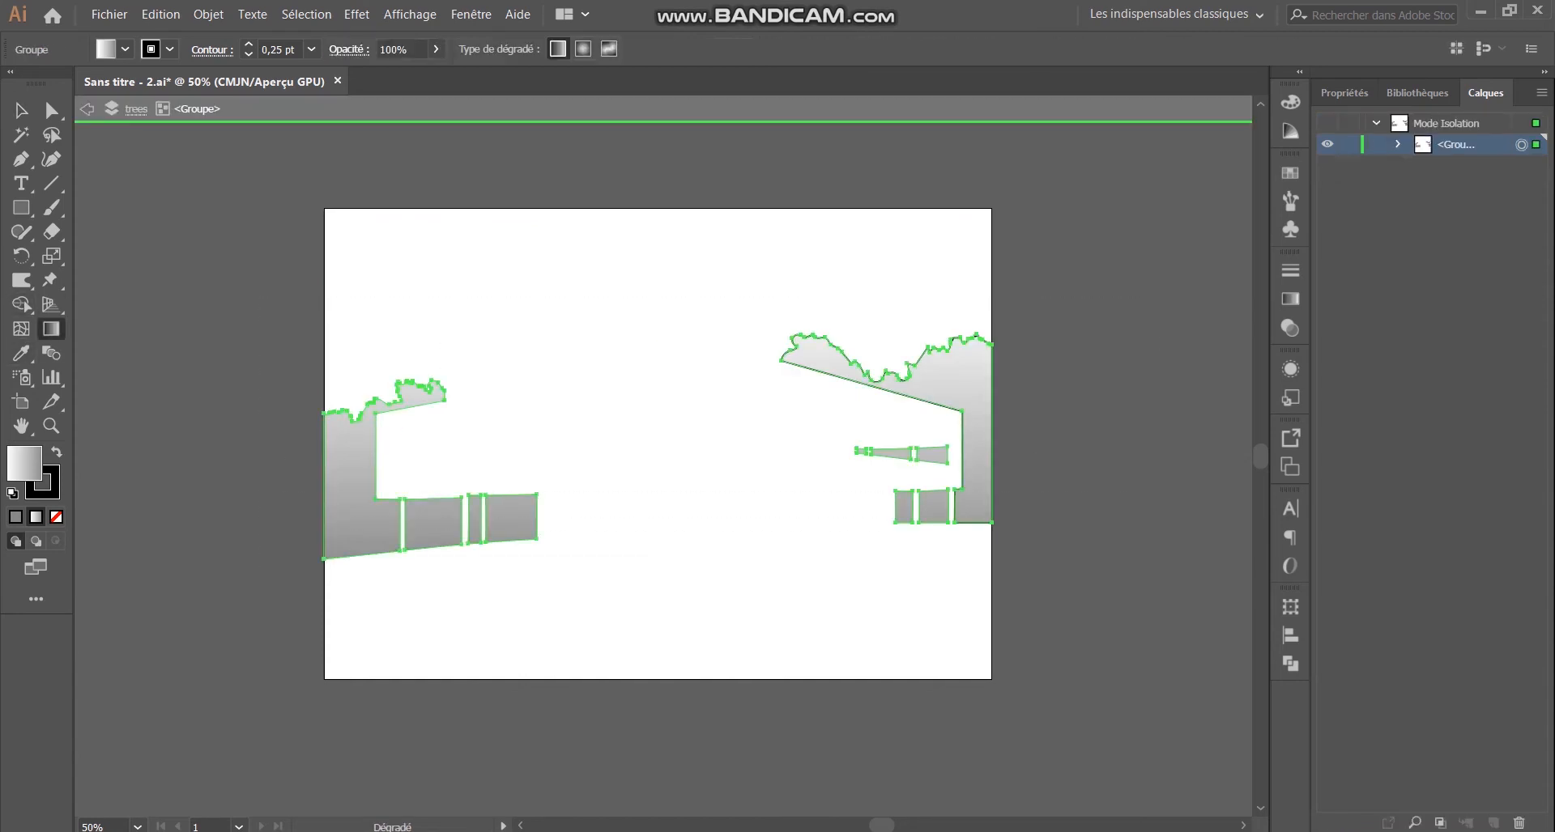
left_click_drag(328, 470, 842, 470)
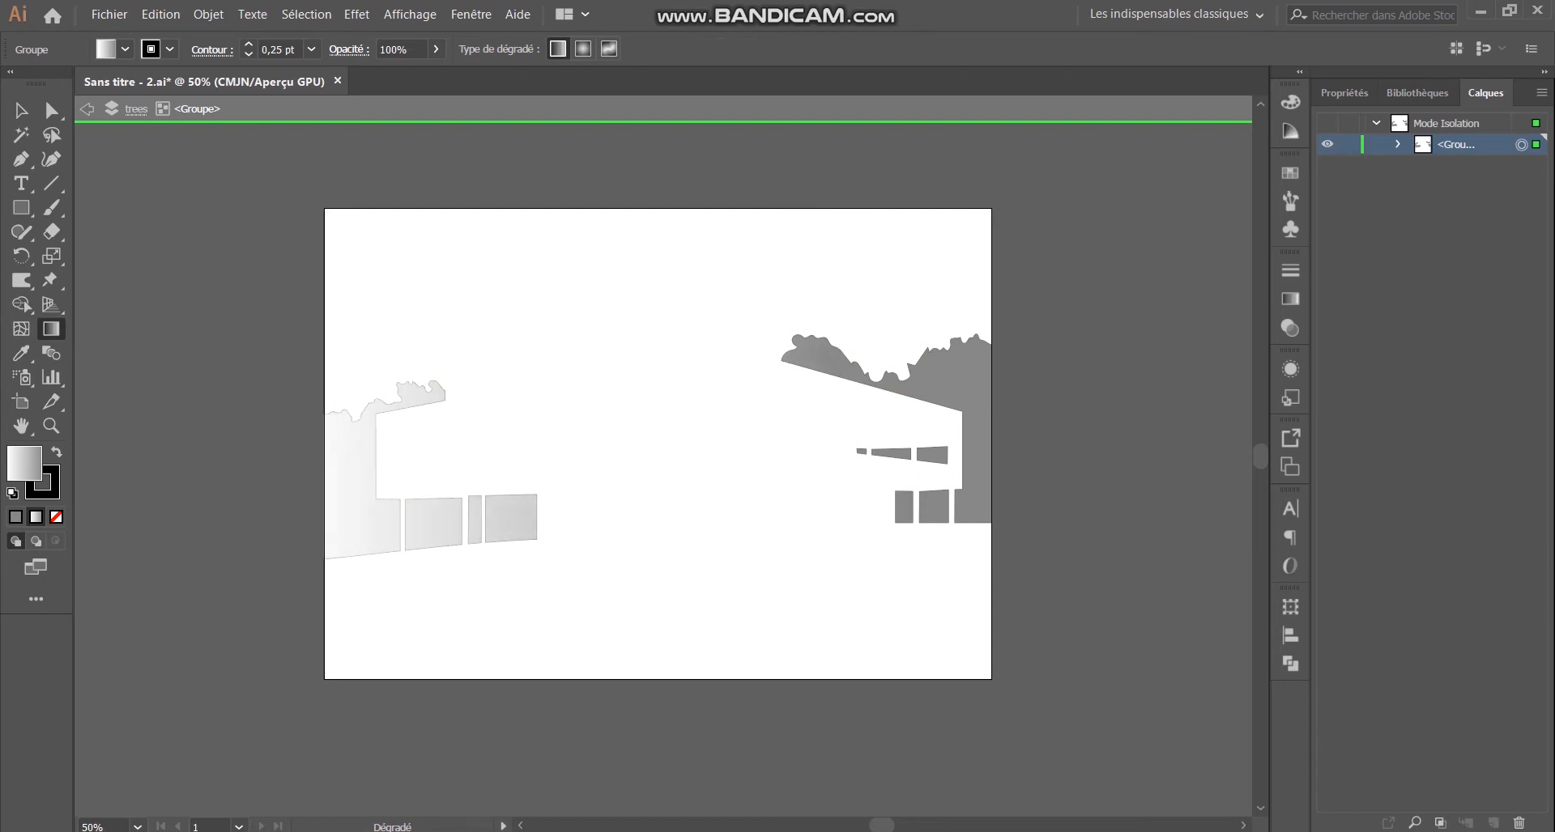
left_click_drag(842, 469, 842, 469)
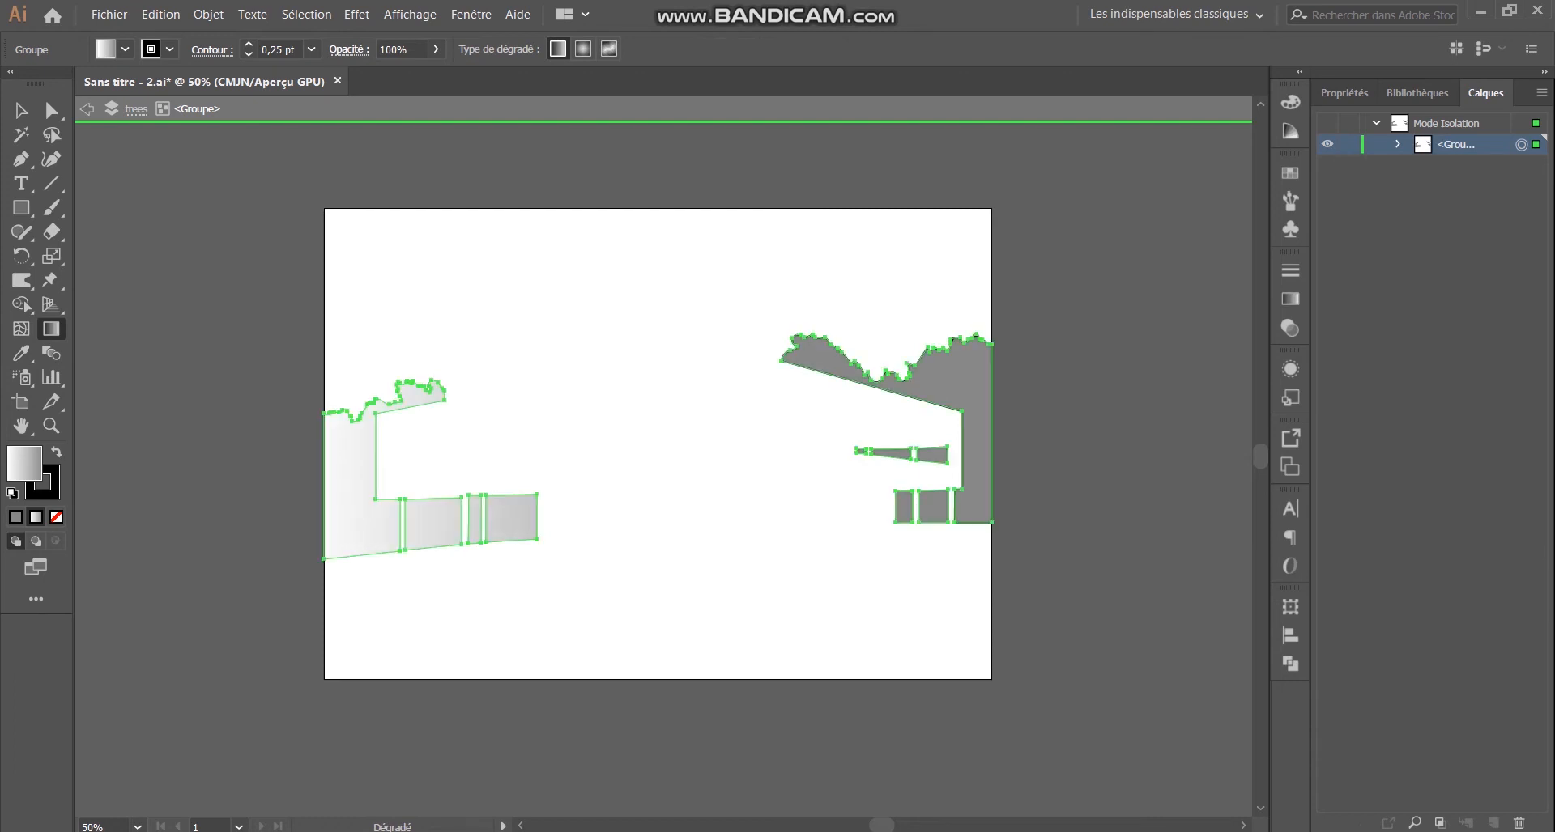
left_click(21, 111)
scroll(657, 464, "up", 1)
left_click(696, 324)
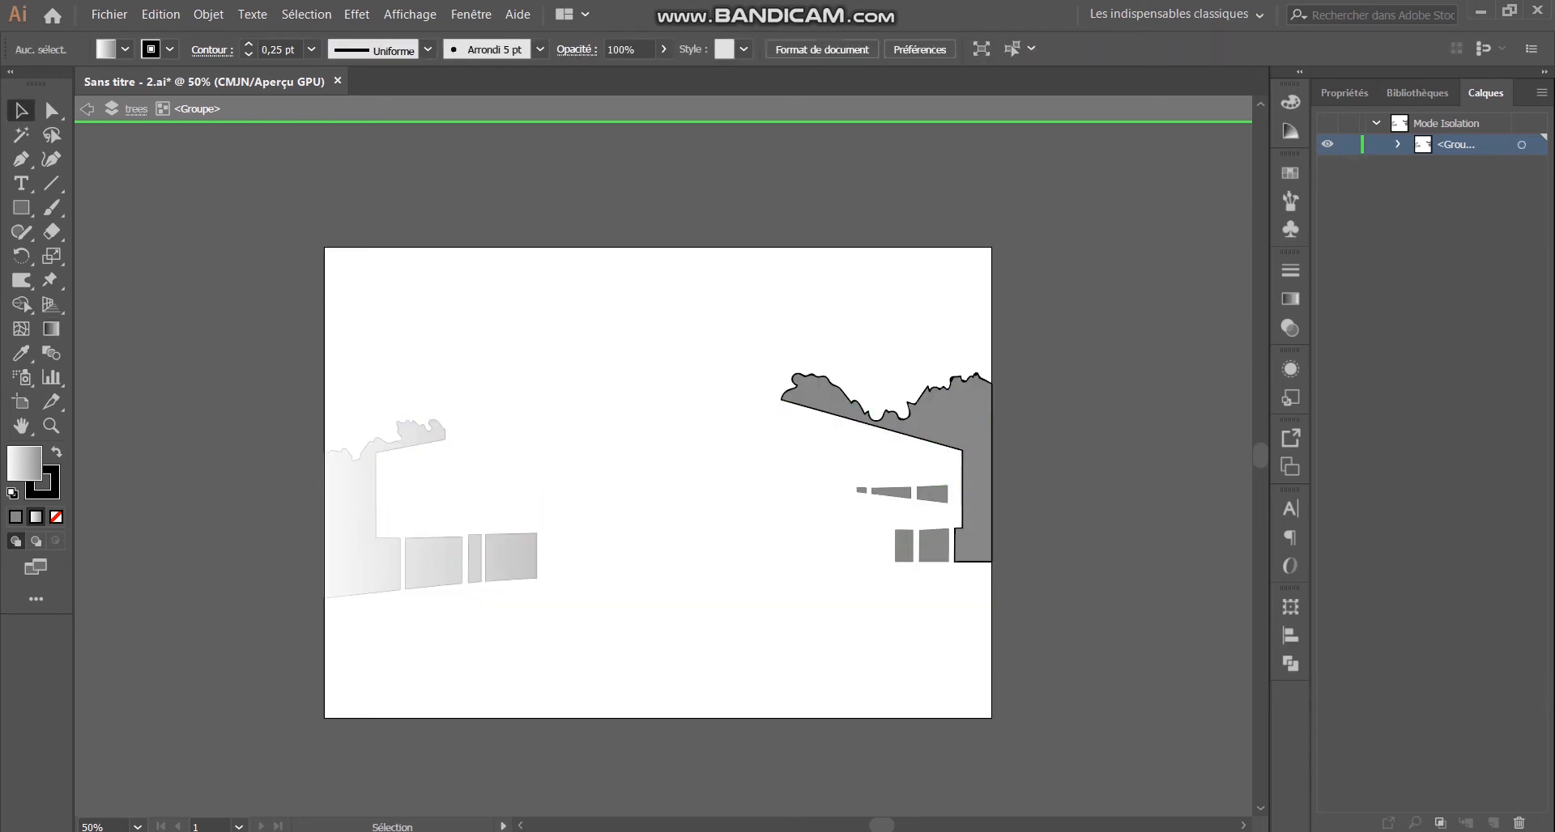
Step: Reselect all the tree shapes and run the gradient vertically across them, from above the treetops down toward the ground line
left_click_drag(276, 348, 1044, 640)
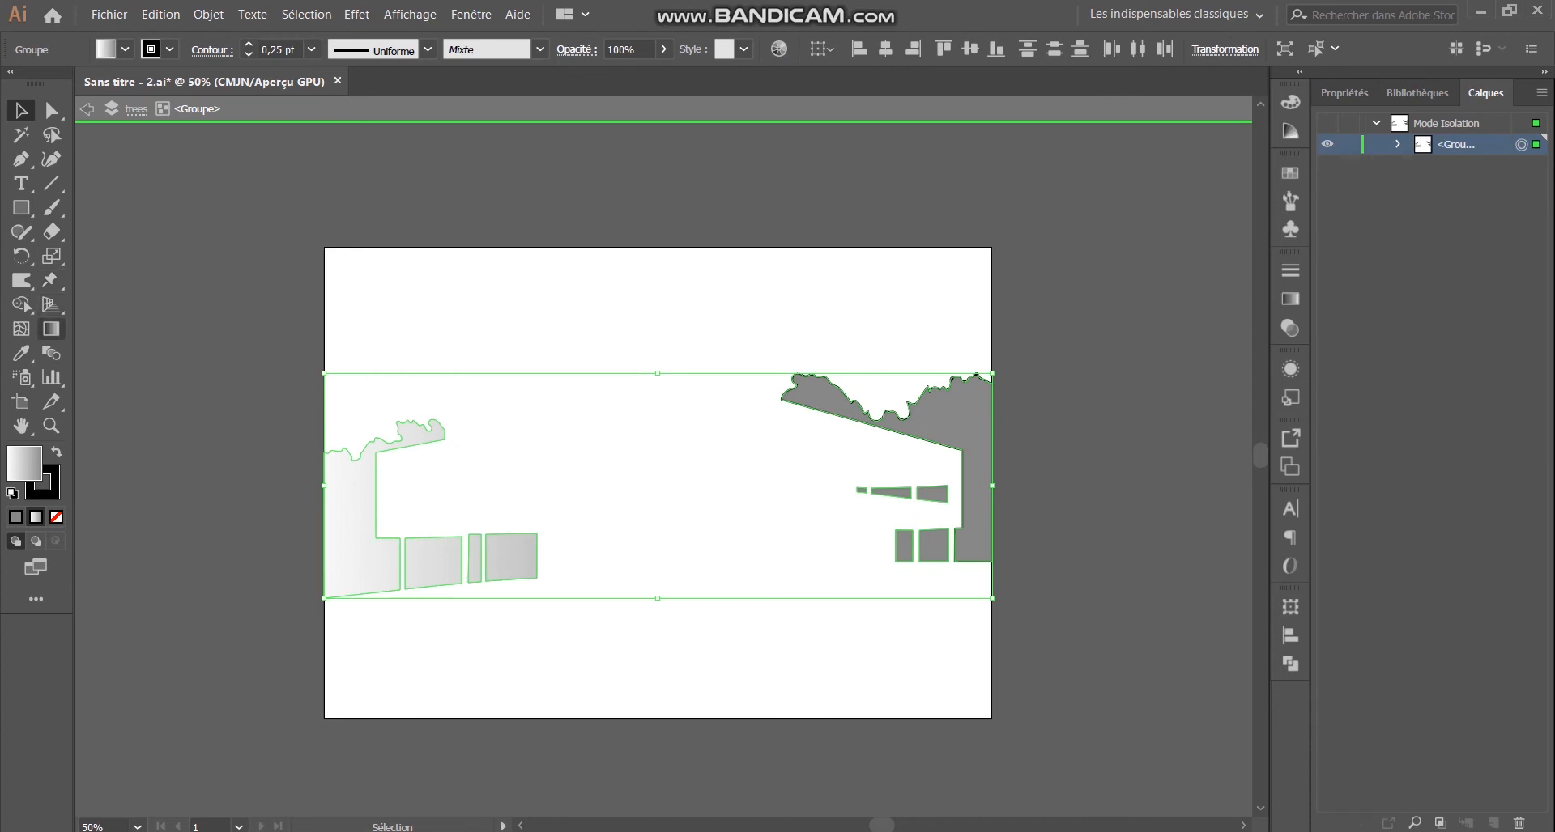
left_click(51, 329)
left_click_drag(658, 311, 658, 553)
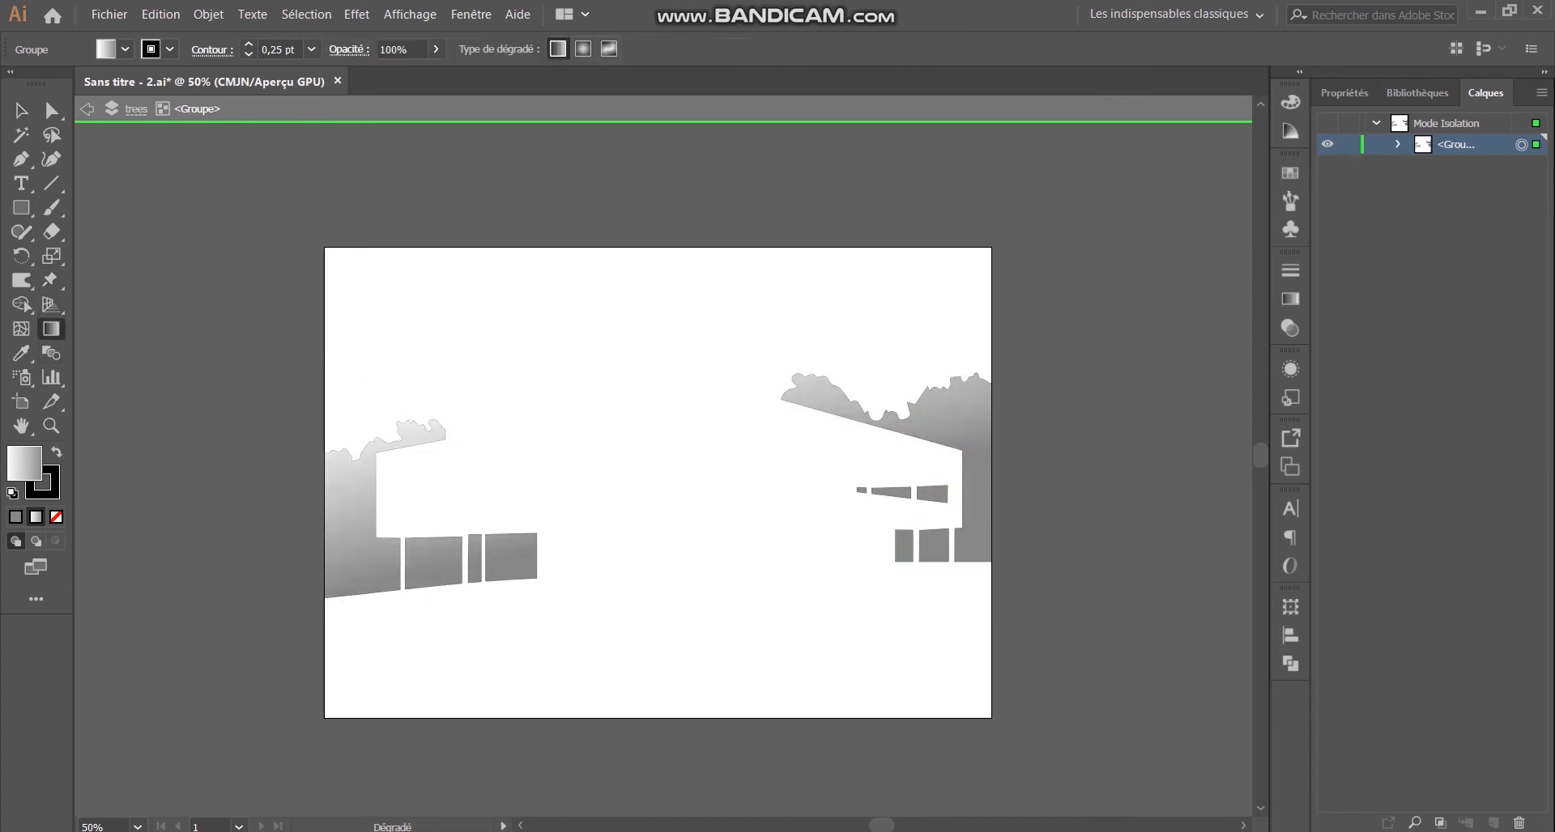
key("ctrl+a")
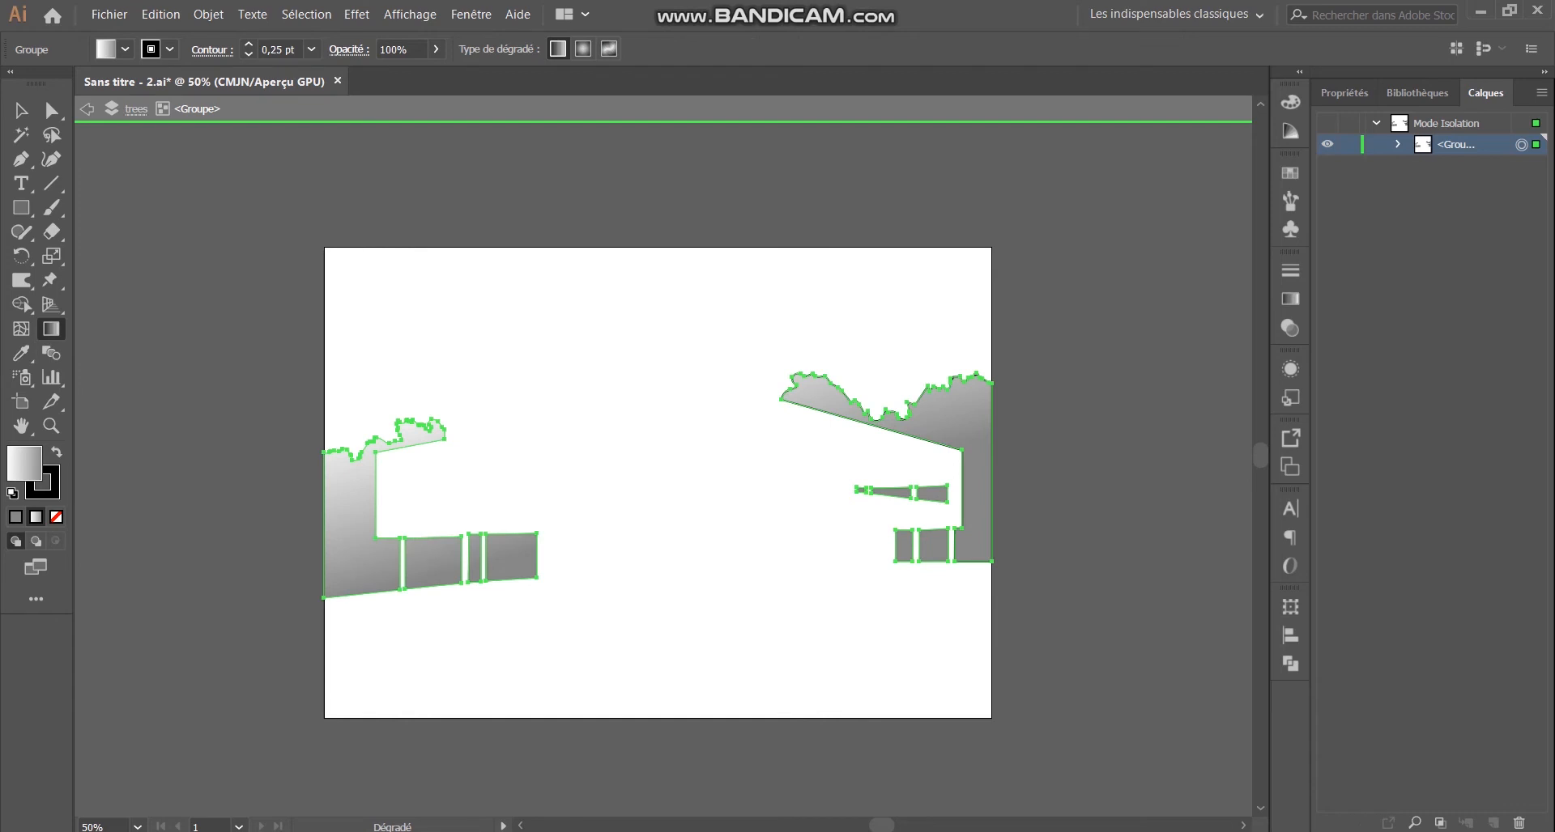
key("v")
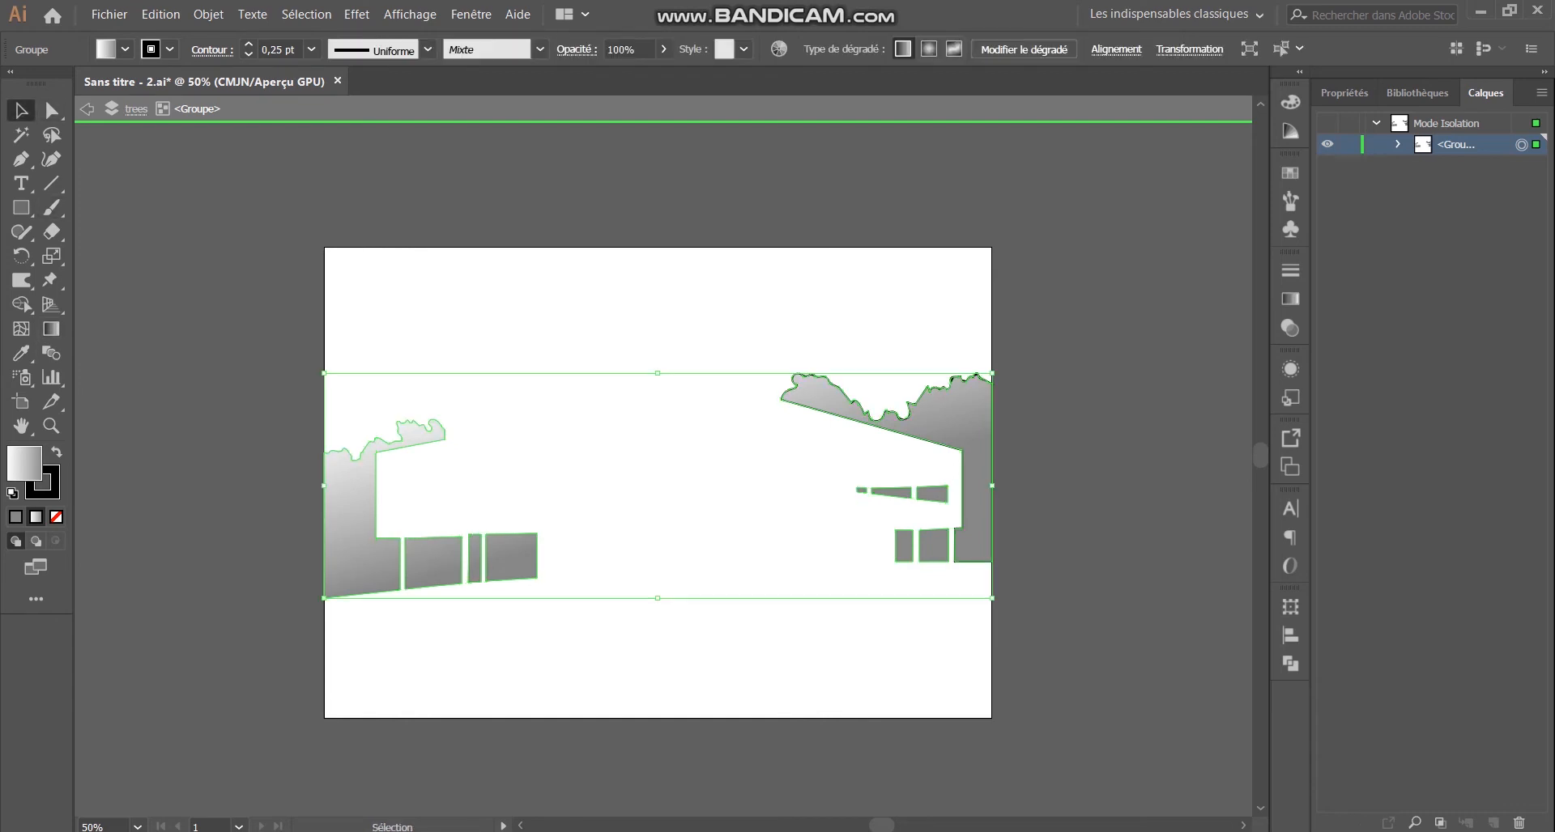
Step: Recolour the tree gradient with the grey-green swatch C=60 M=39 J=61 N=28 at the start and the darker olive swatch at the end
left_click(1290, 300)
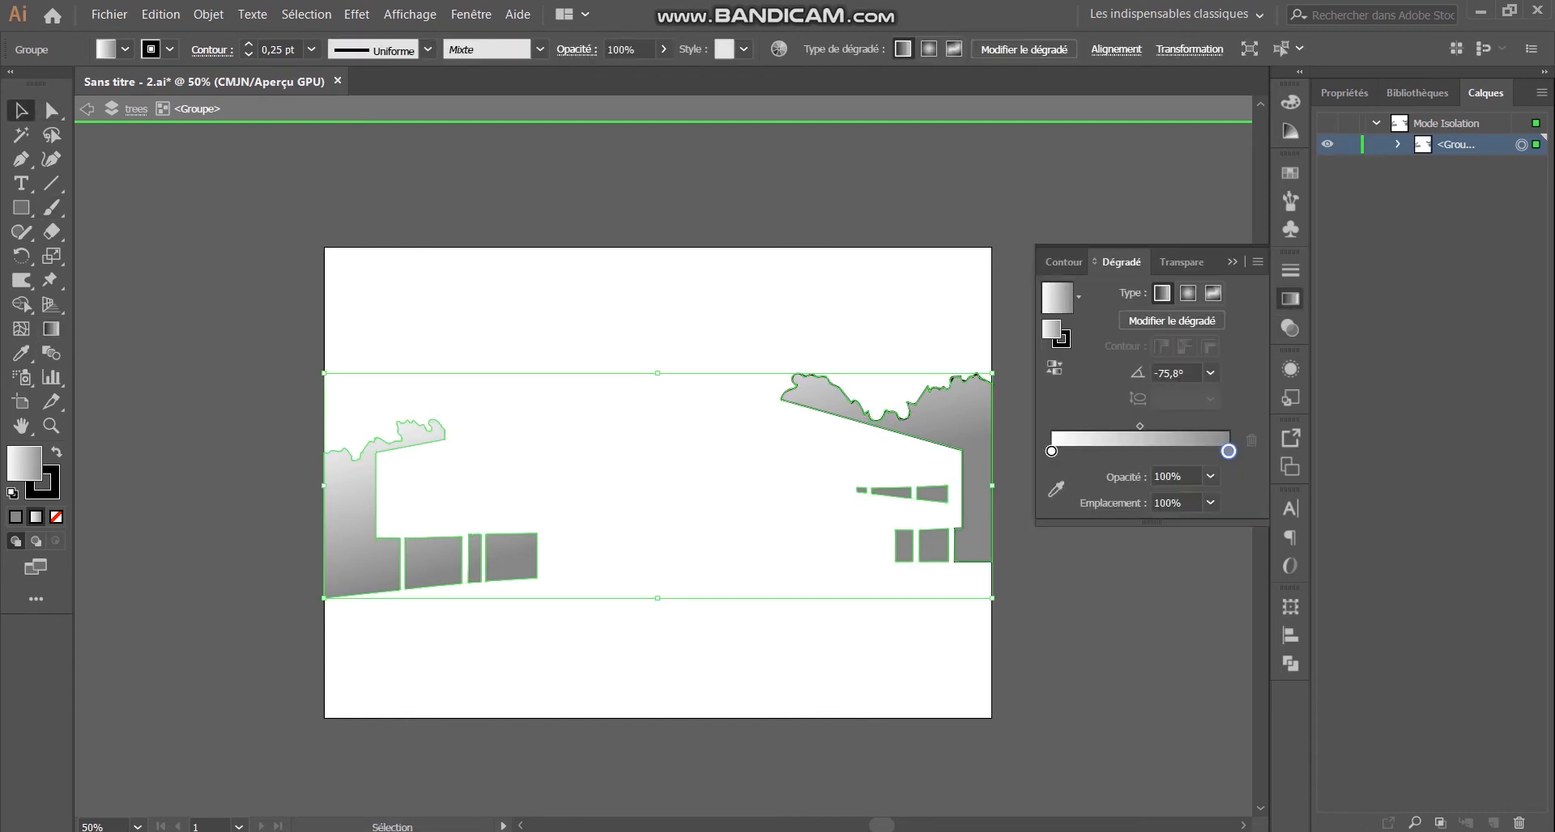
left_click(1051, 451)
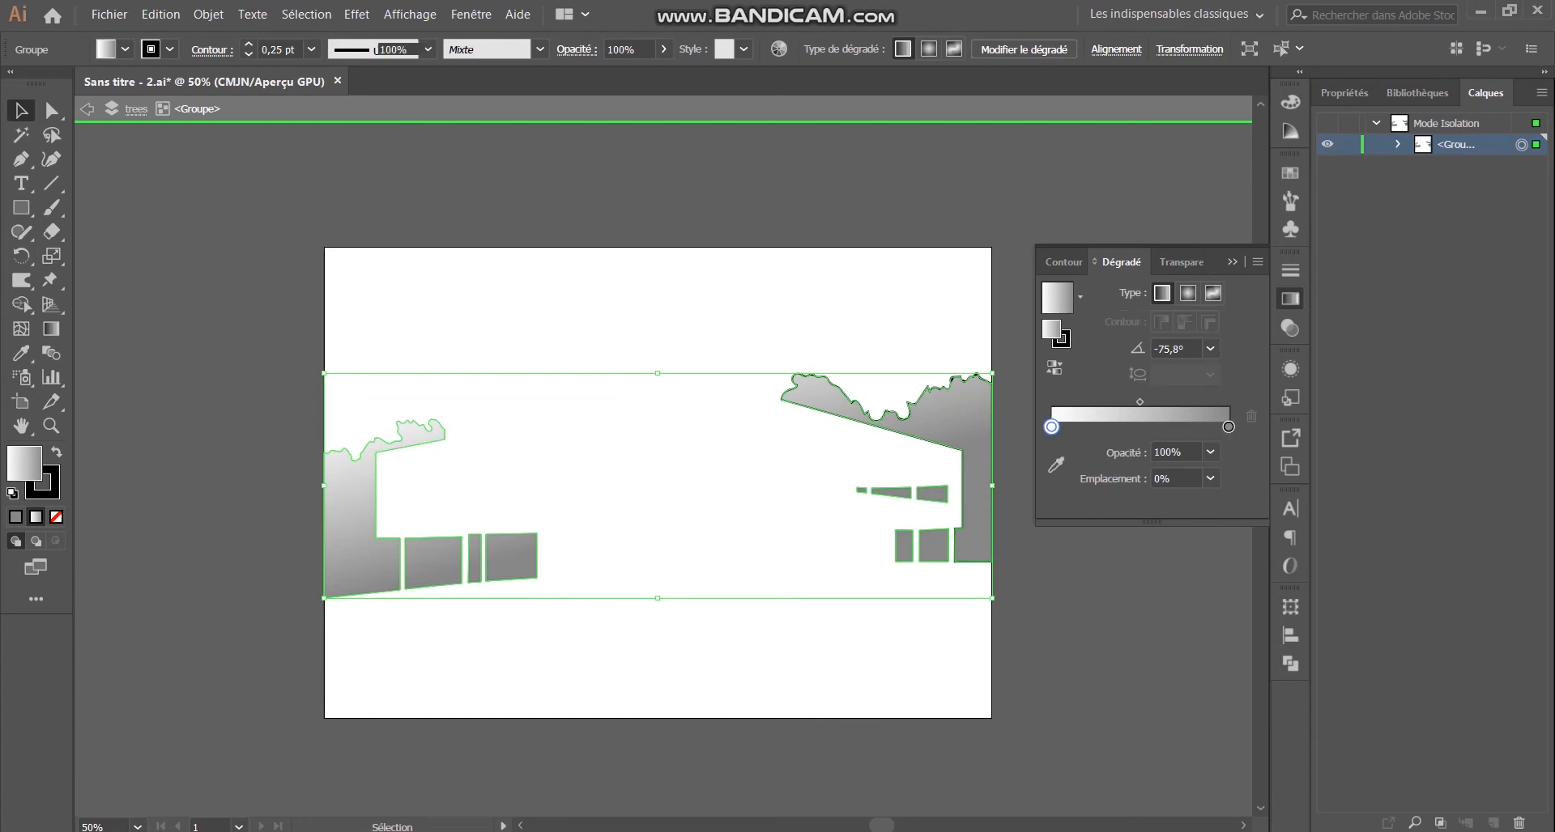
left_click(1055, 464)
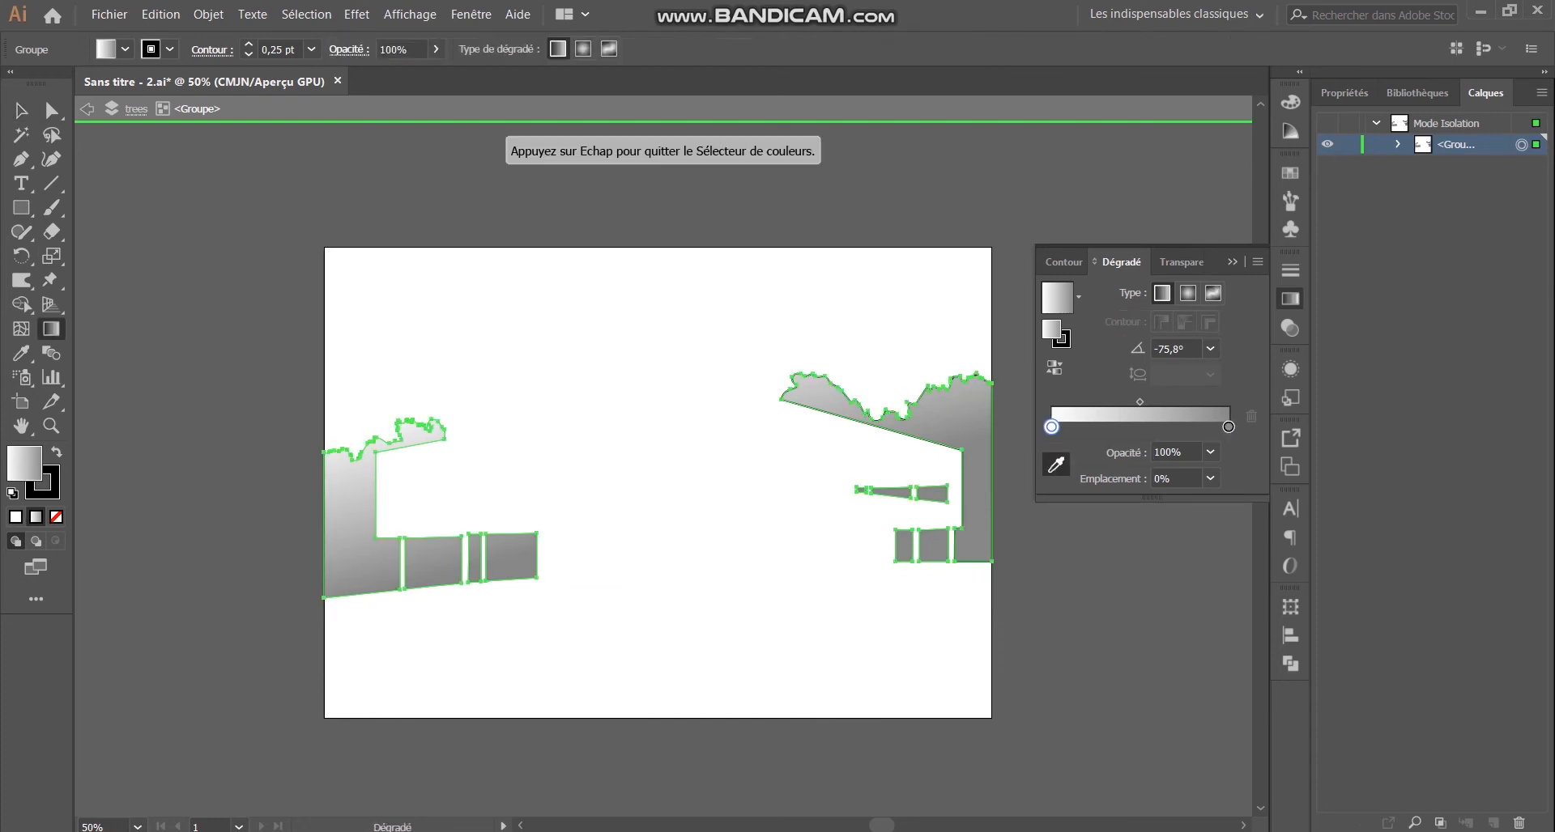
double_click(1051, 427)
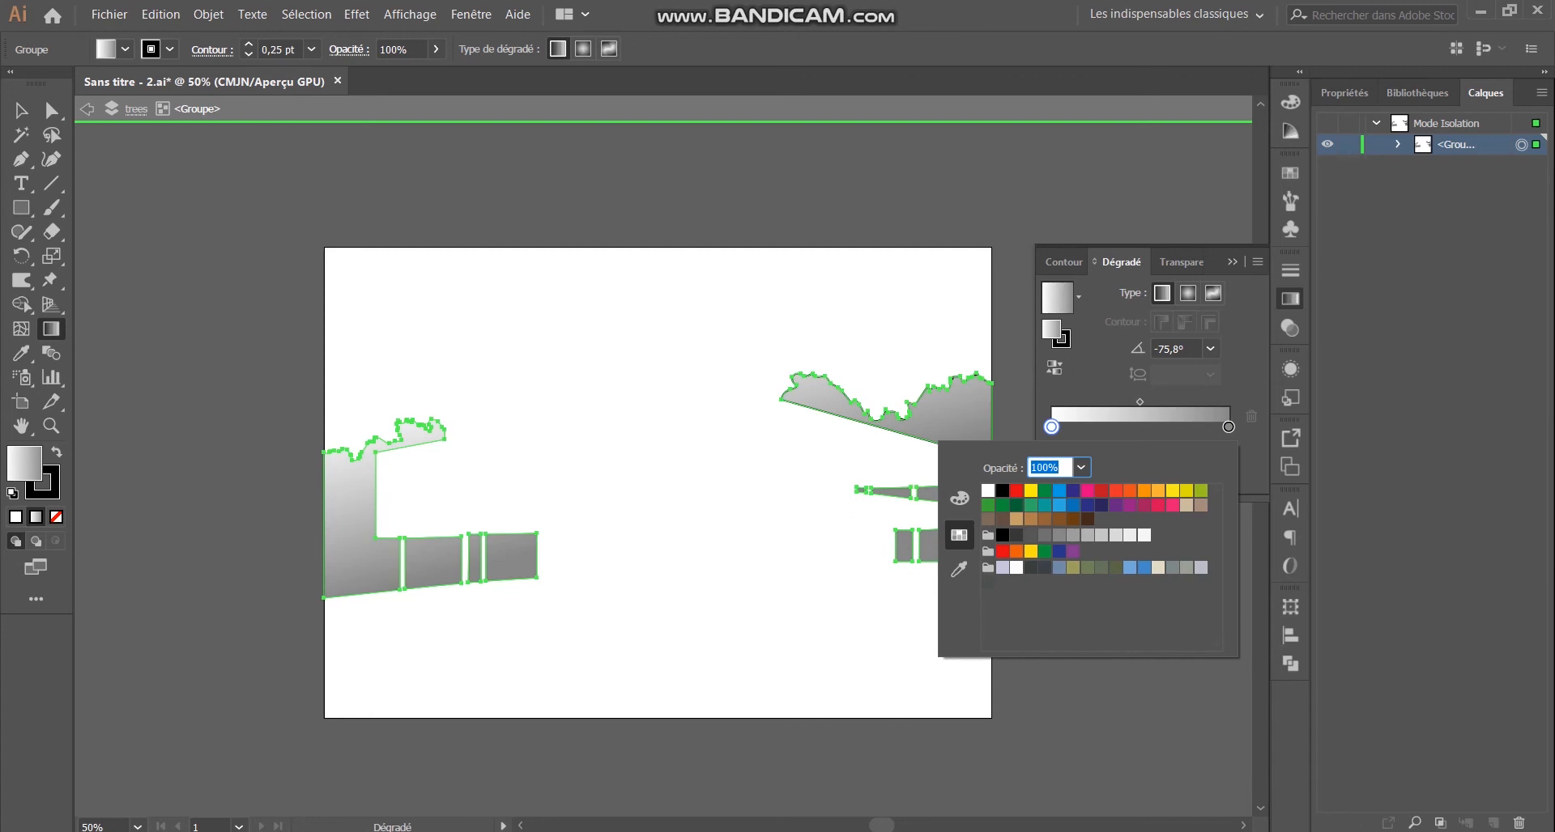
left_click(1101, 569)
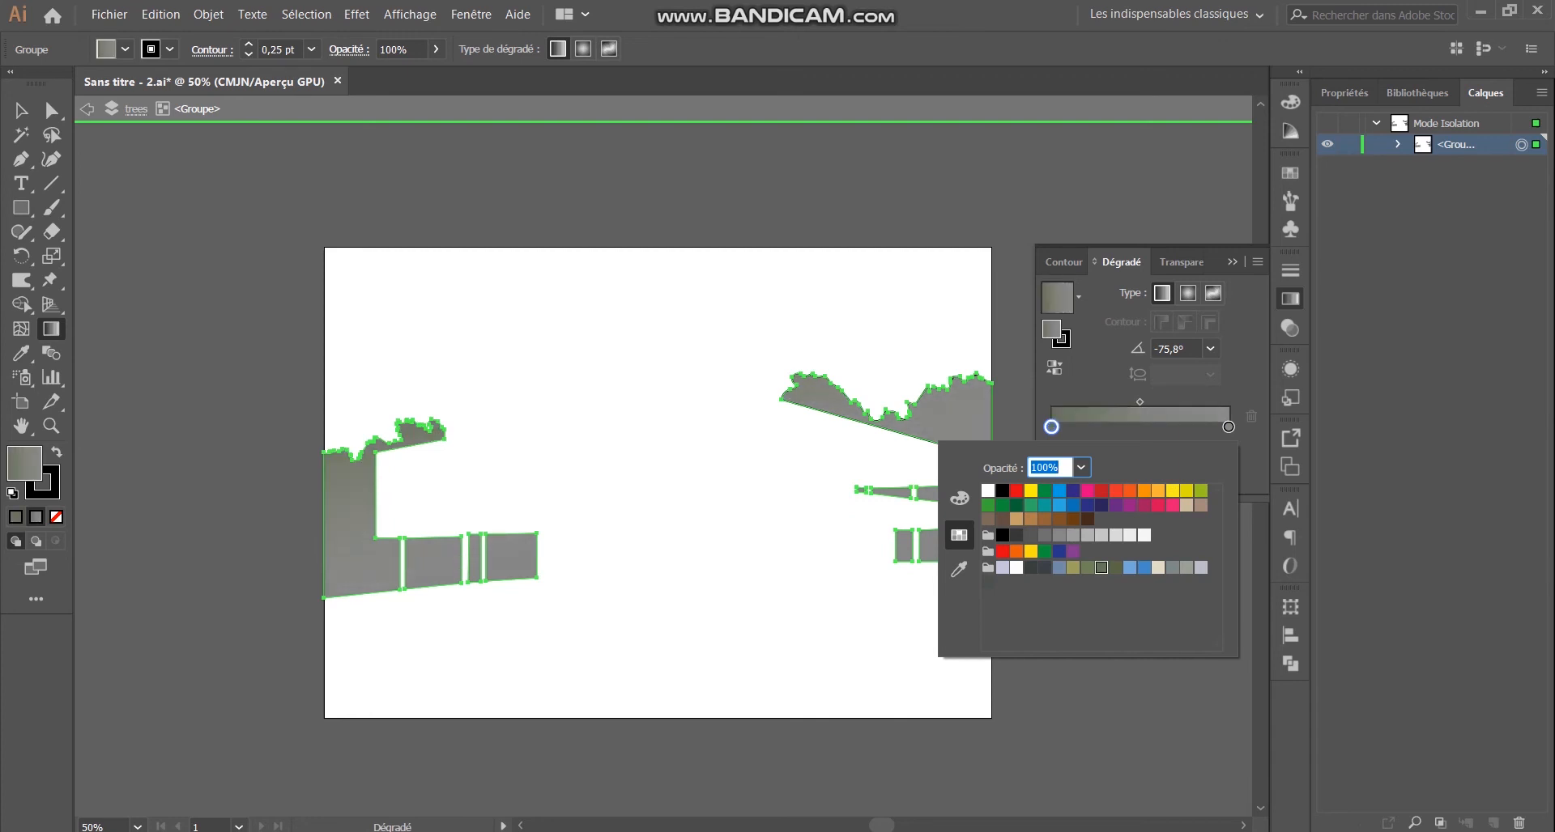
double_click(1229, 427)
left_click(1116, 568)
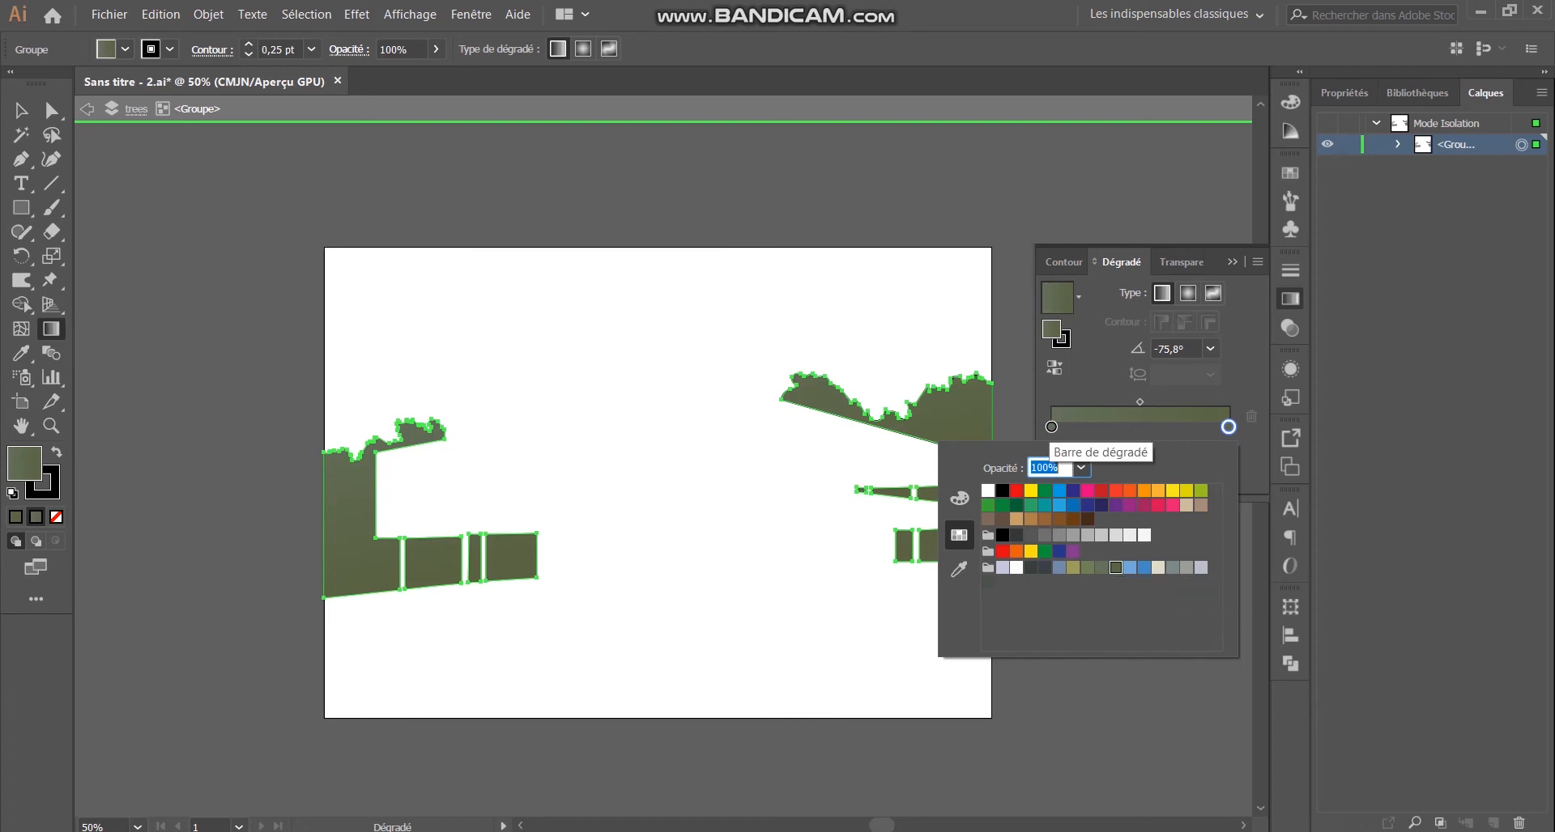
Step: Check the start stop's swatch and change the gradient's end stop to dark green
left_click(1051, 427)
left_click(1051, 426)
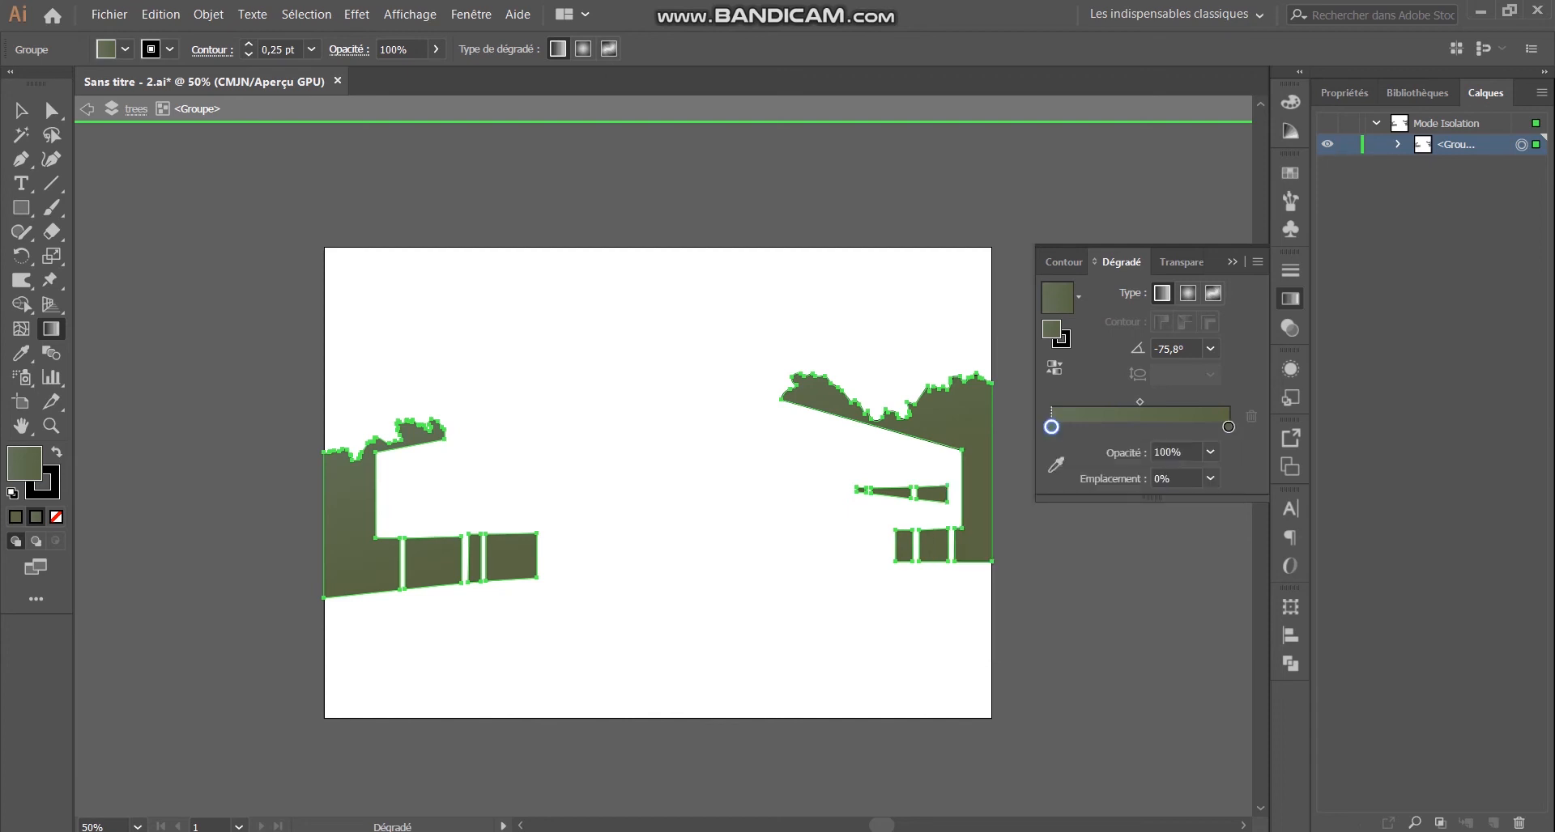
double_click(1051, 426)
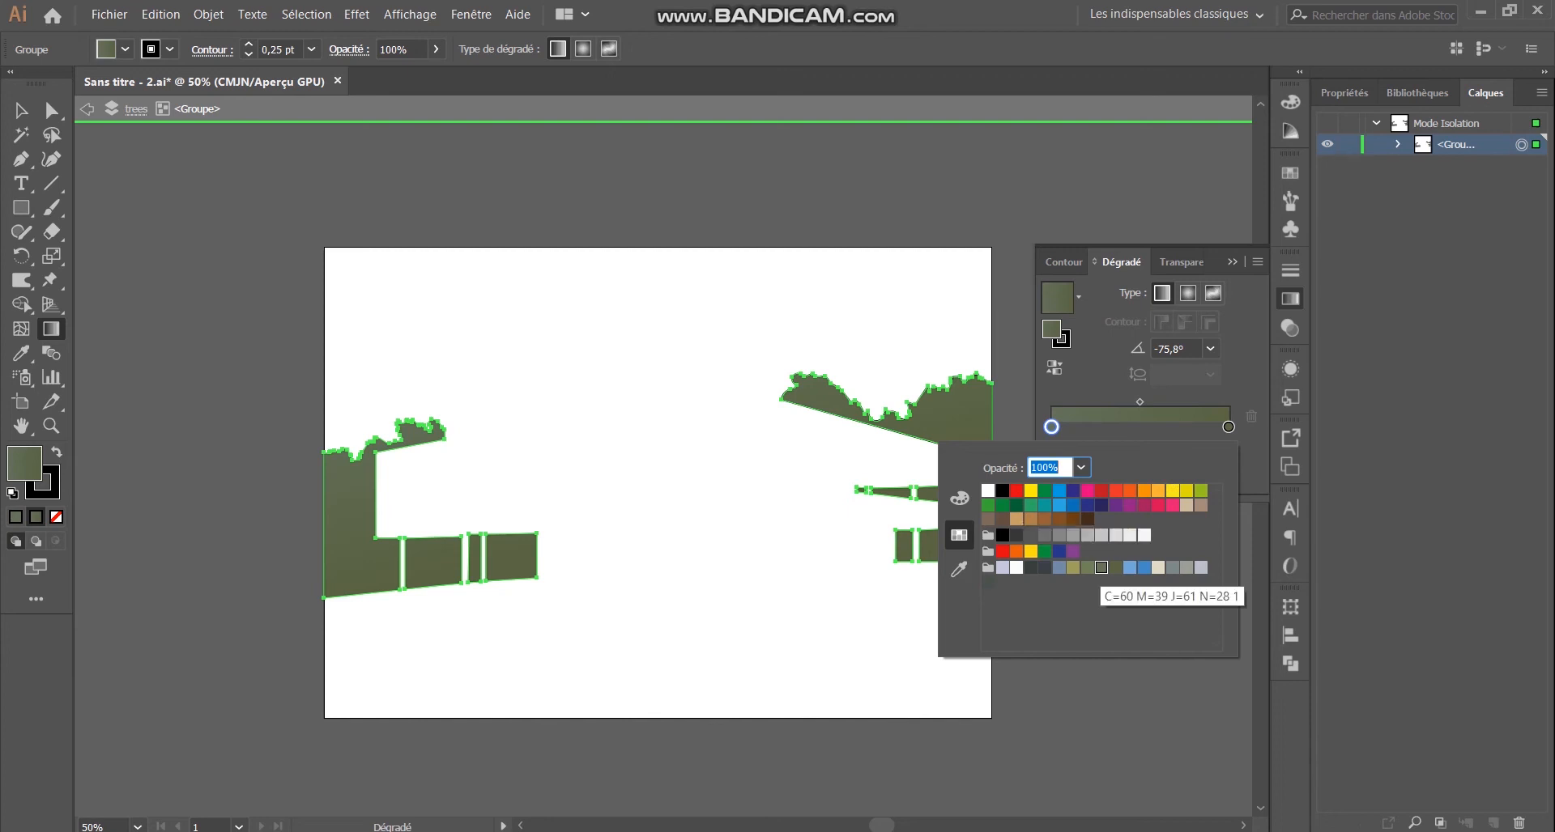
double_click(1228, 426)
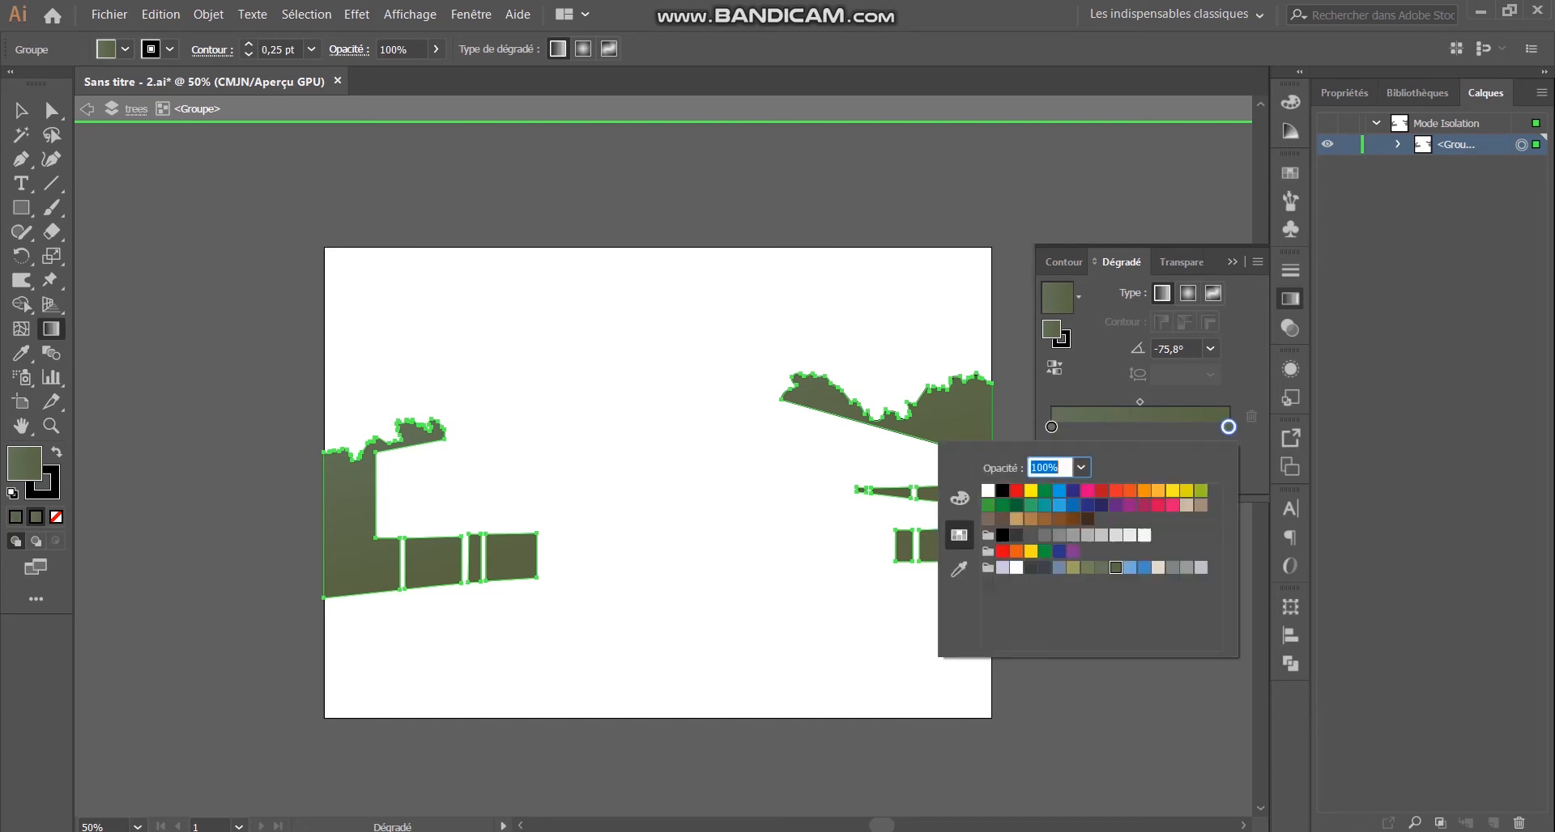
left_click(1016, 506)
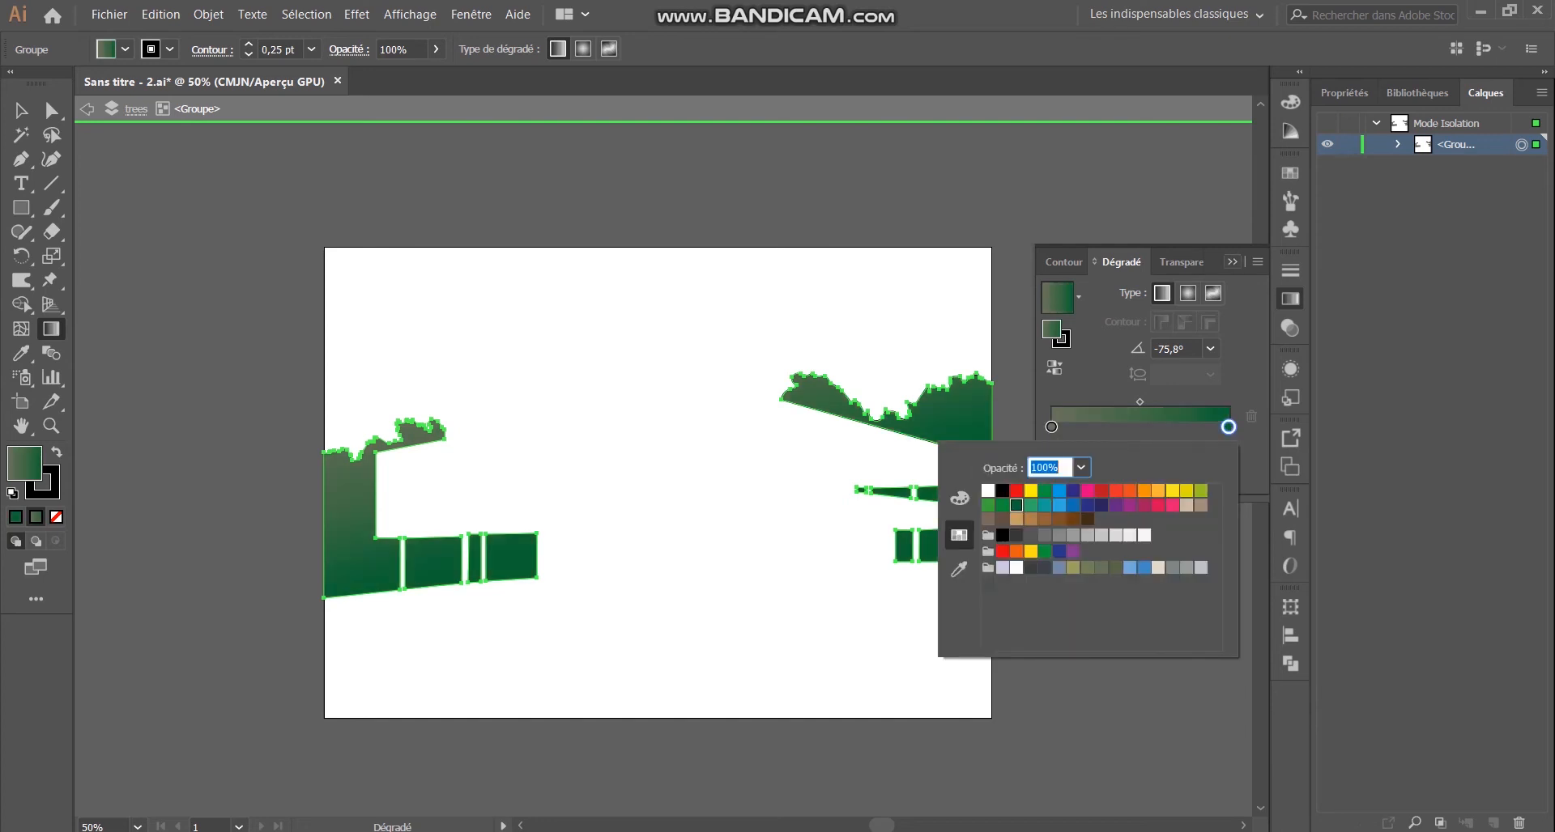
Step: Select all the tree shapes again and remove their stroke
left_click(21, 111)
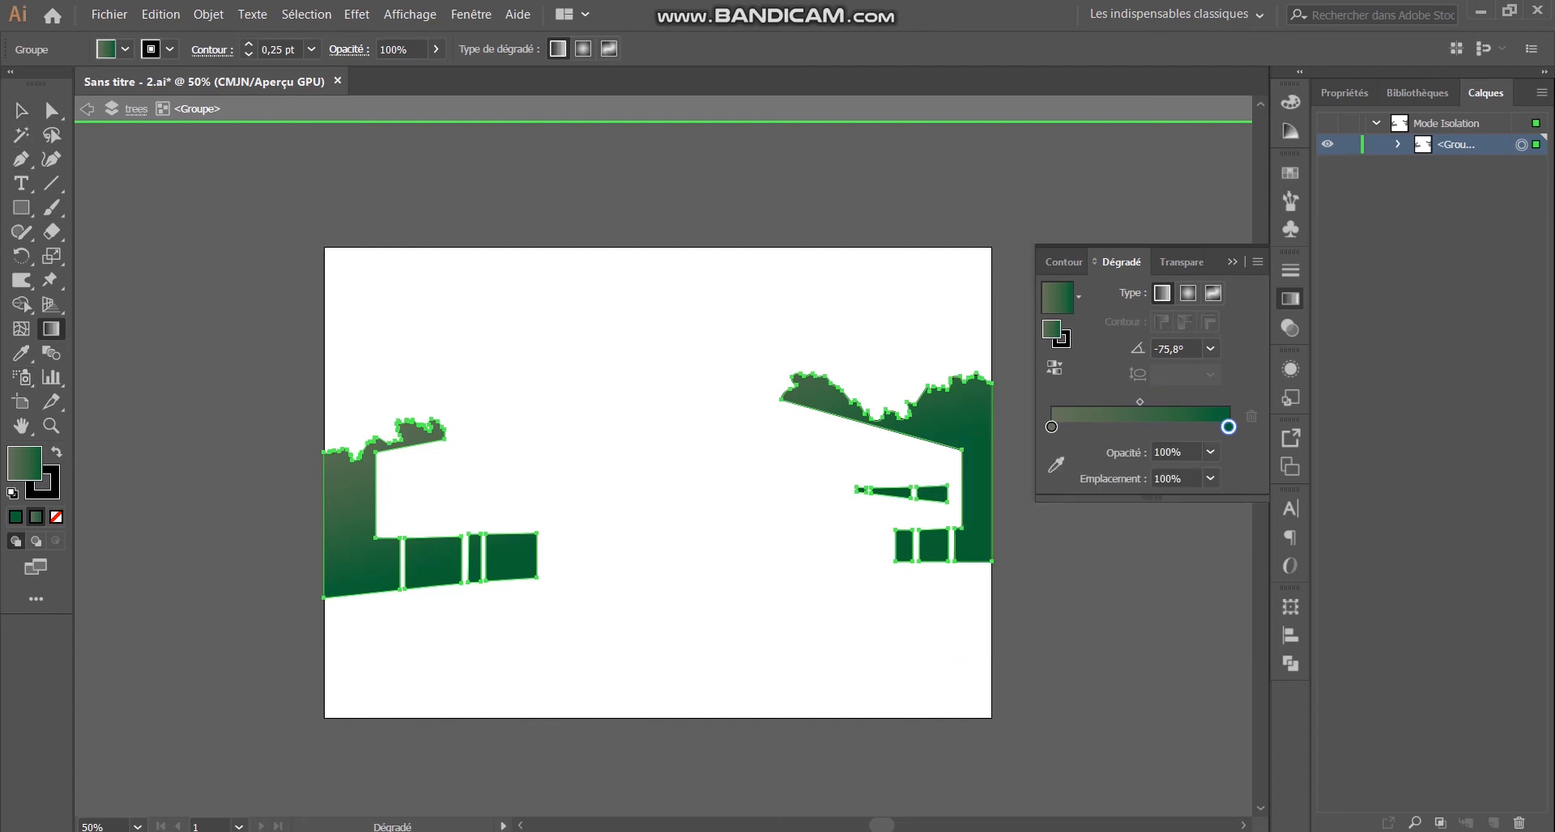
left_click(22, 111)
left_click(648, 389)
left_click(956, 429)
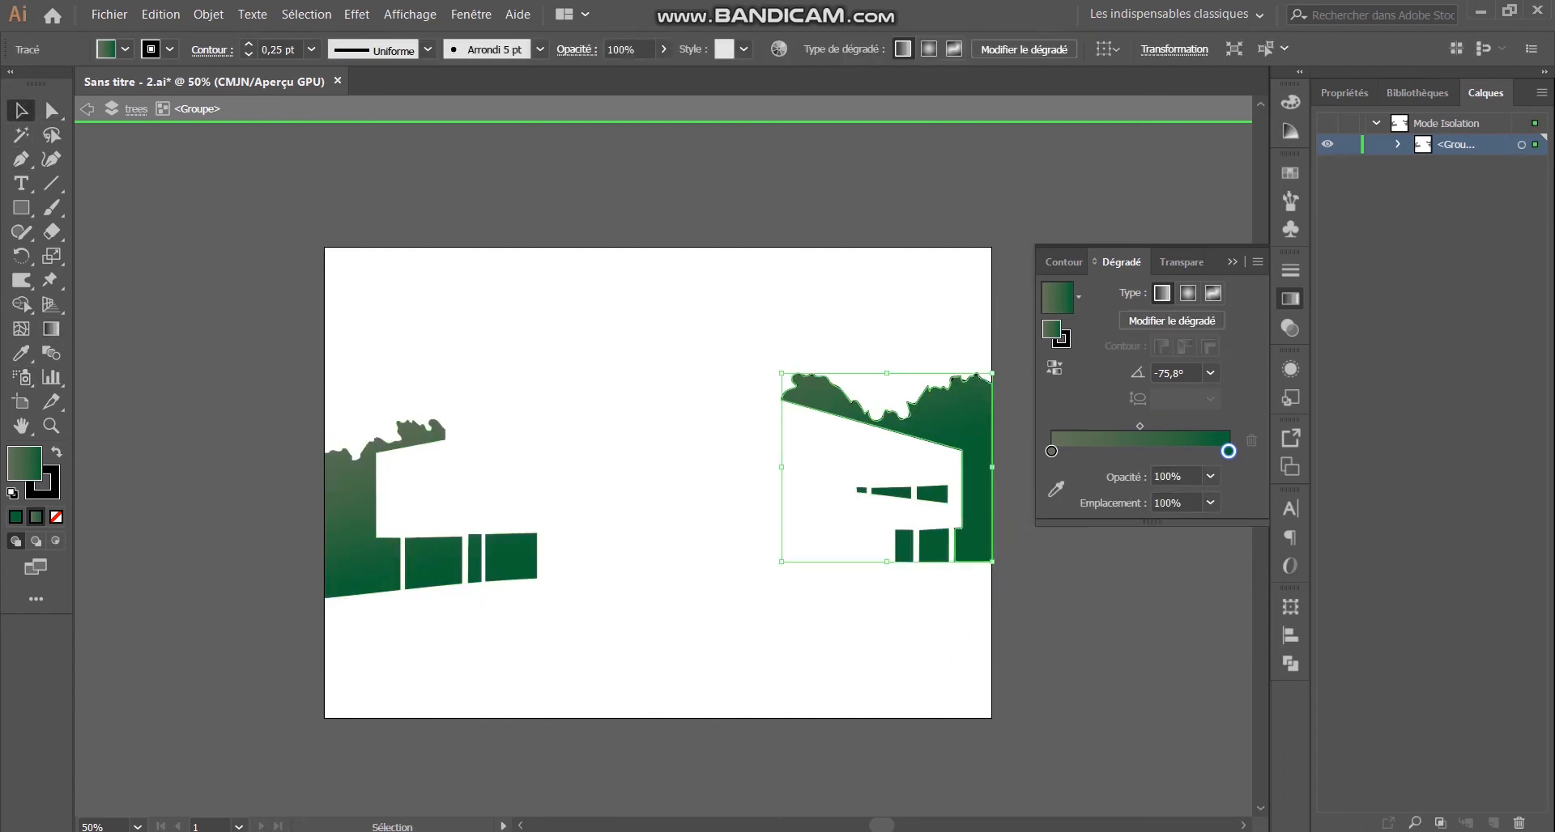
left_click_drag(252, 335, 1020, 626)
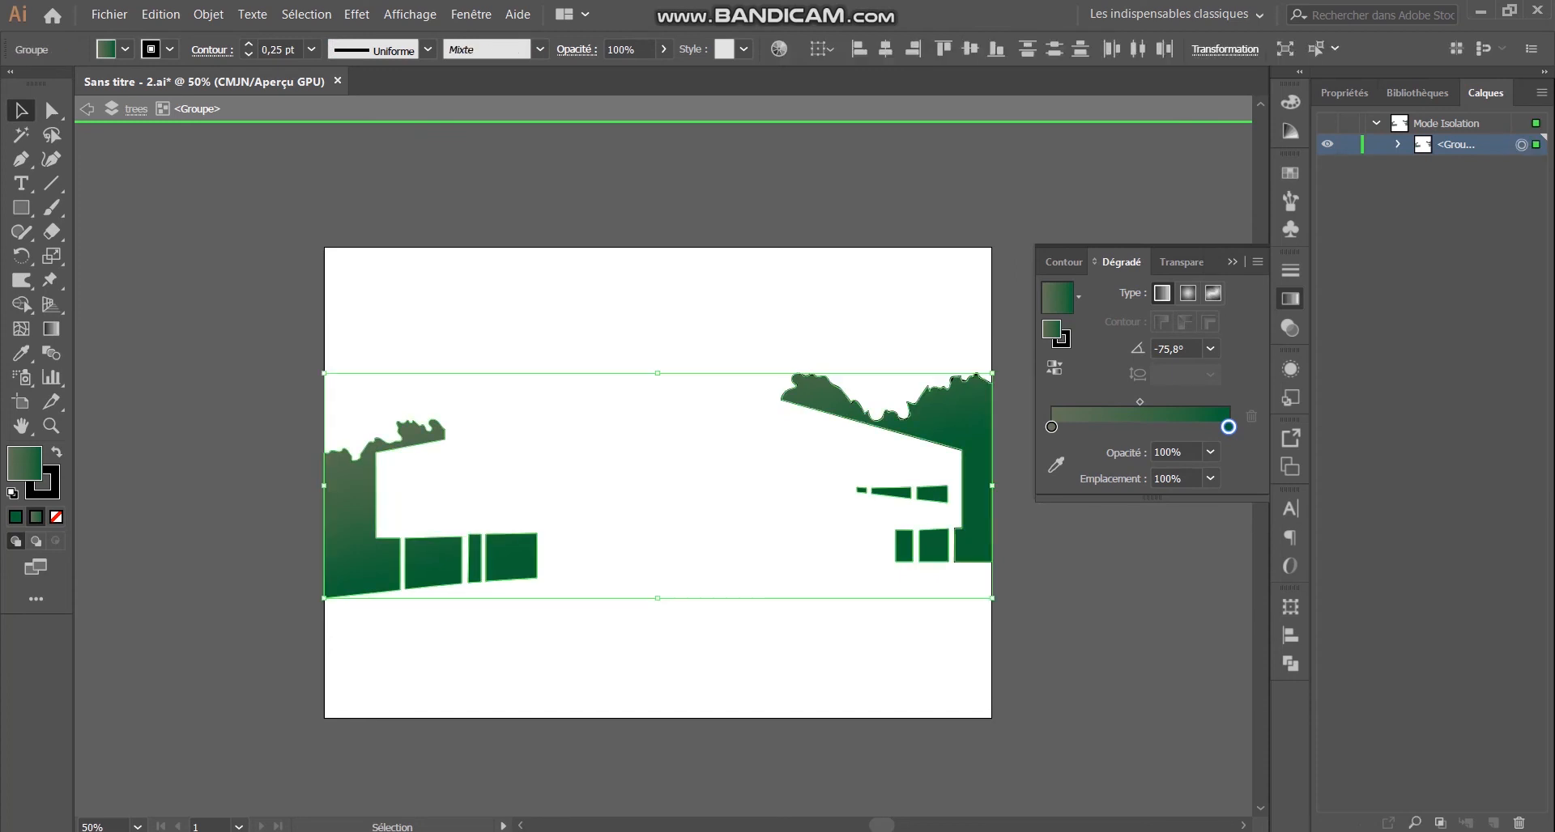
left_click(1233, 261)
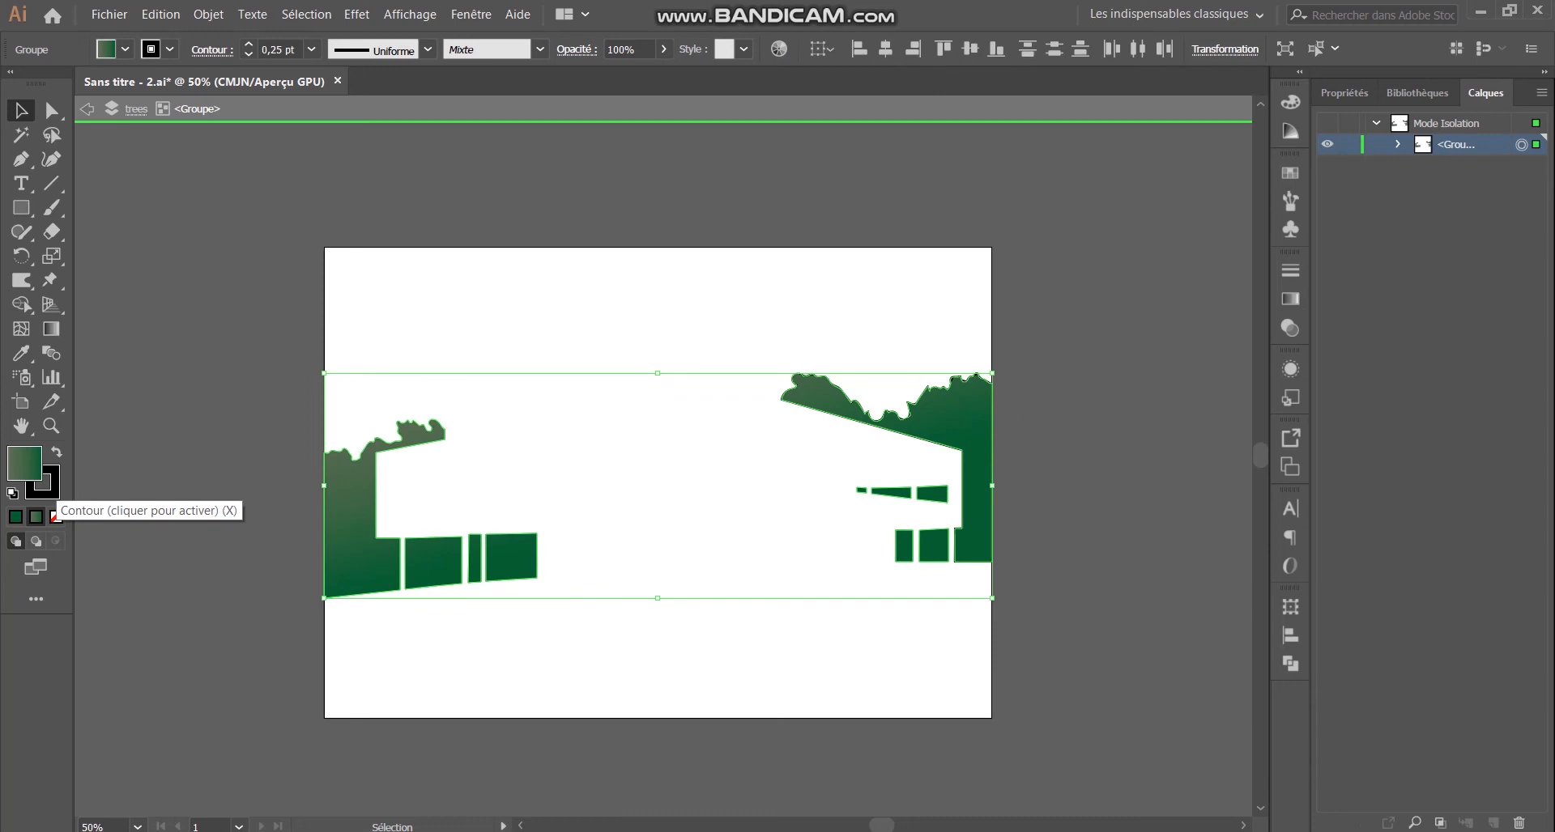
double_click(42, 484)
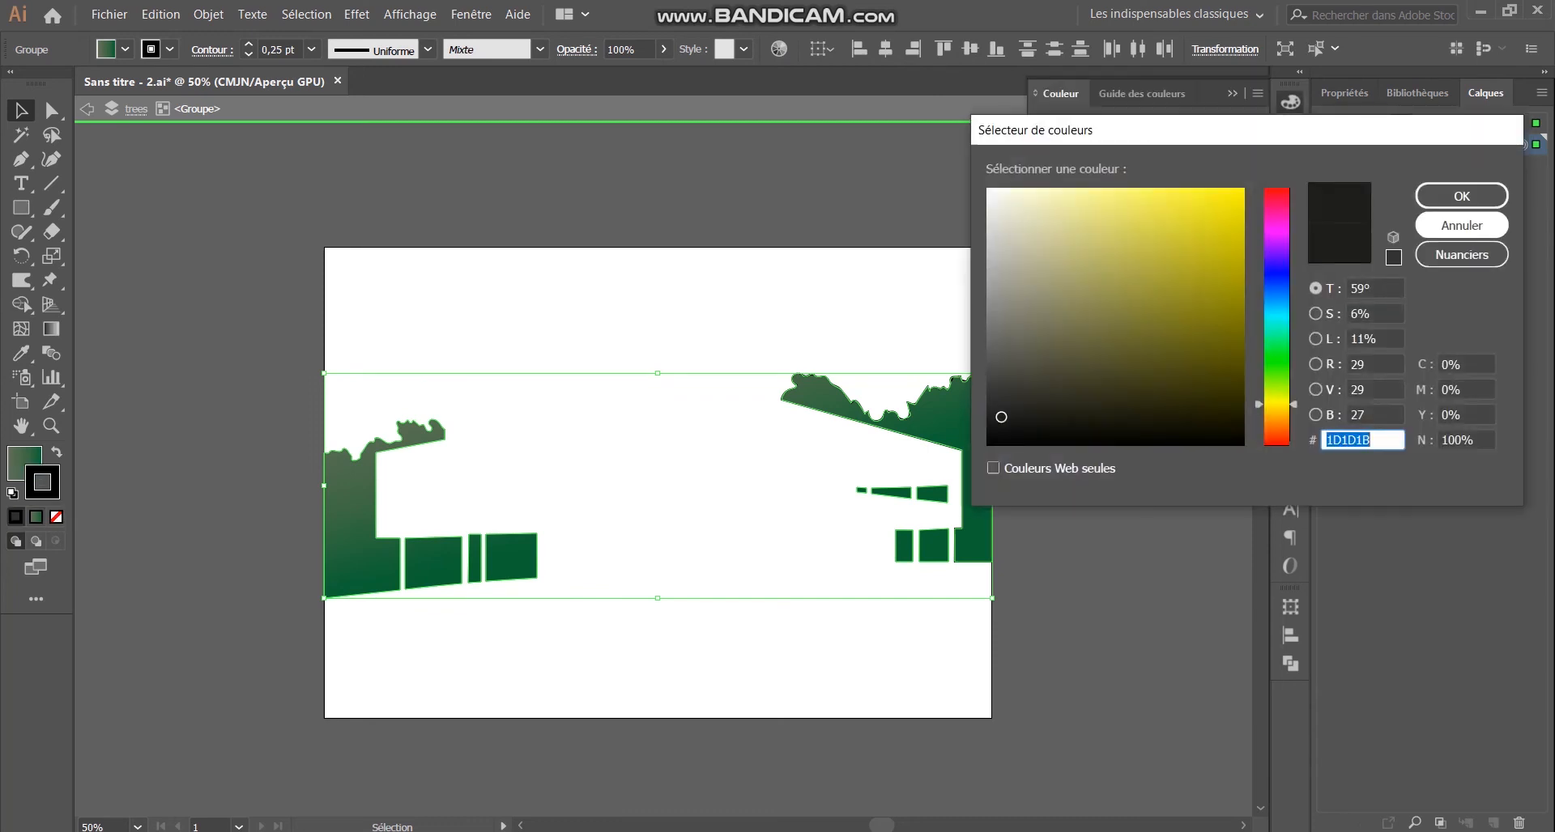
left_click(1462, 222)
left_click(56, 516)
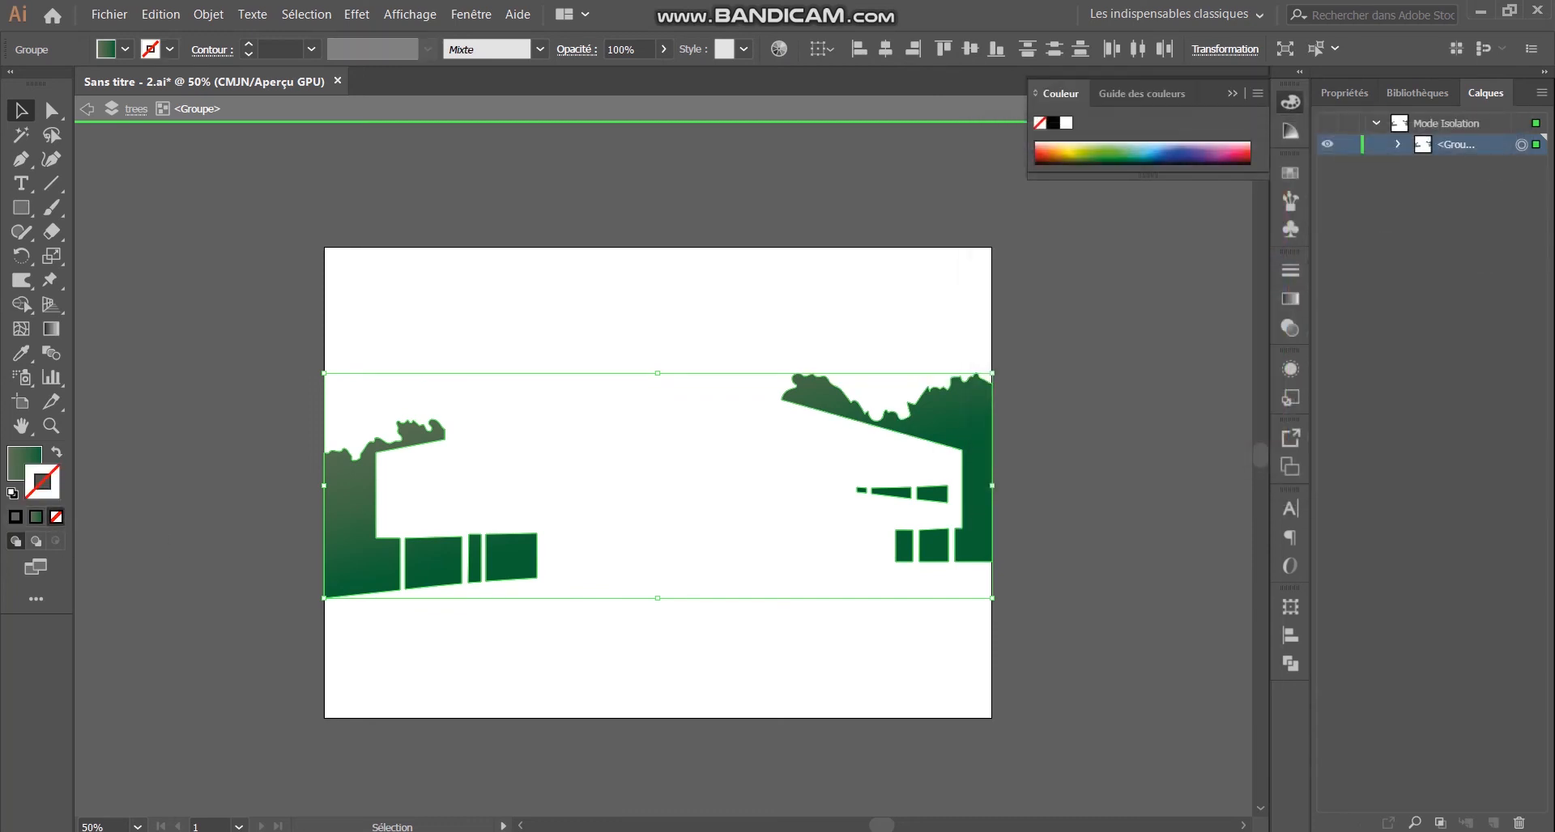
left_click(603, 486)
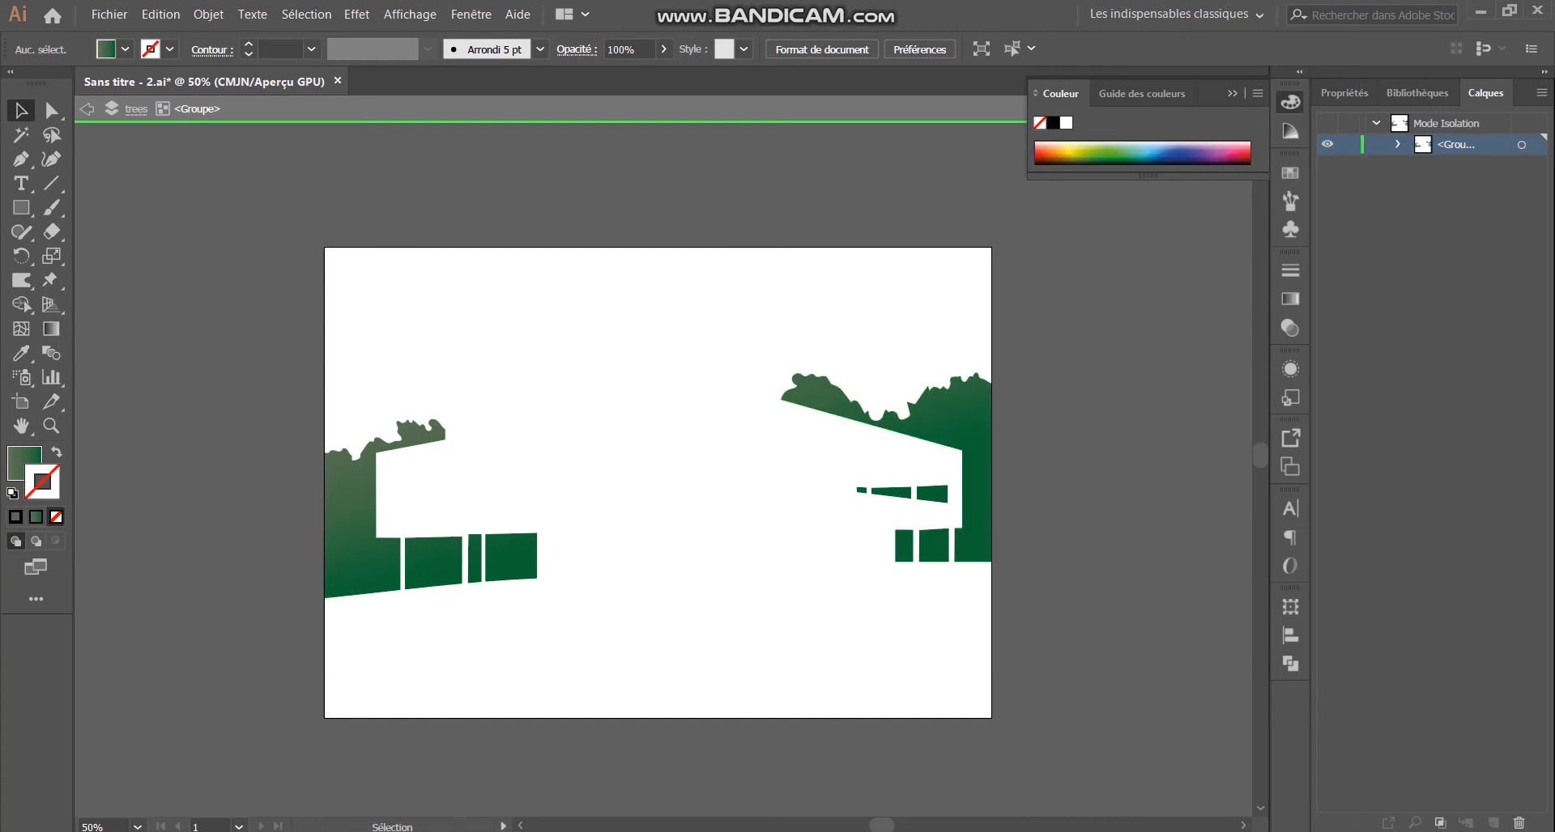
Step: Lower the opacity of all the tree shapes to 77% and leave isolation mode
key("ctrl+a")
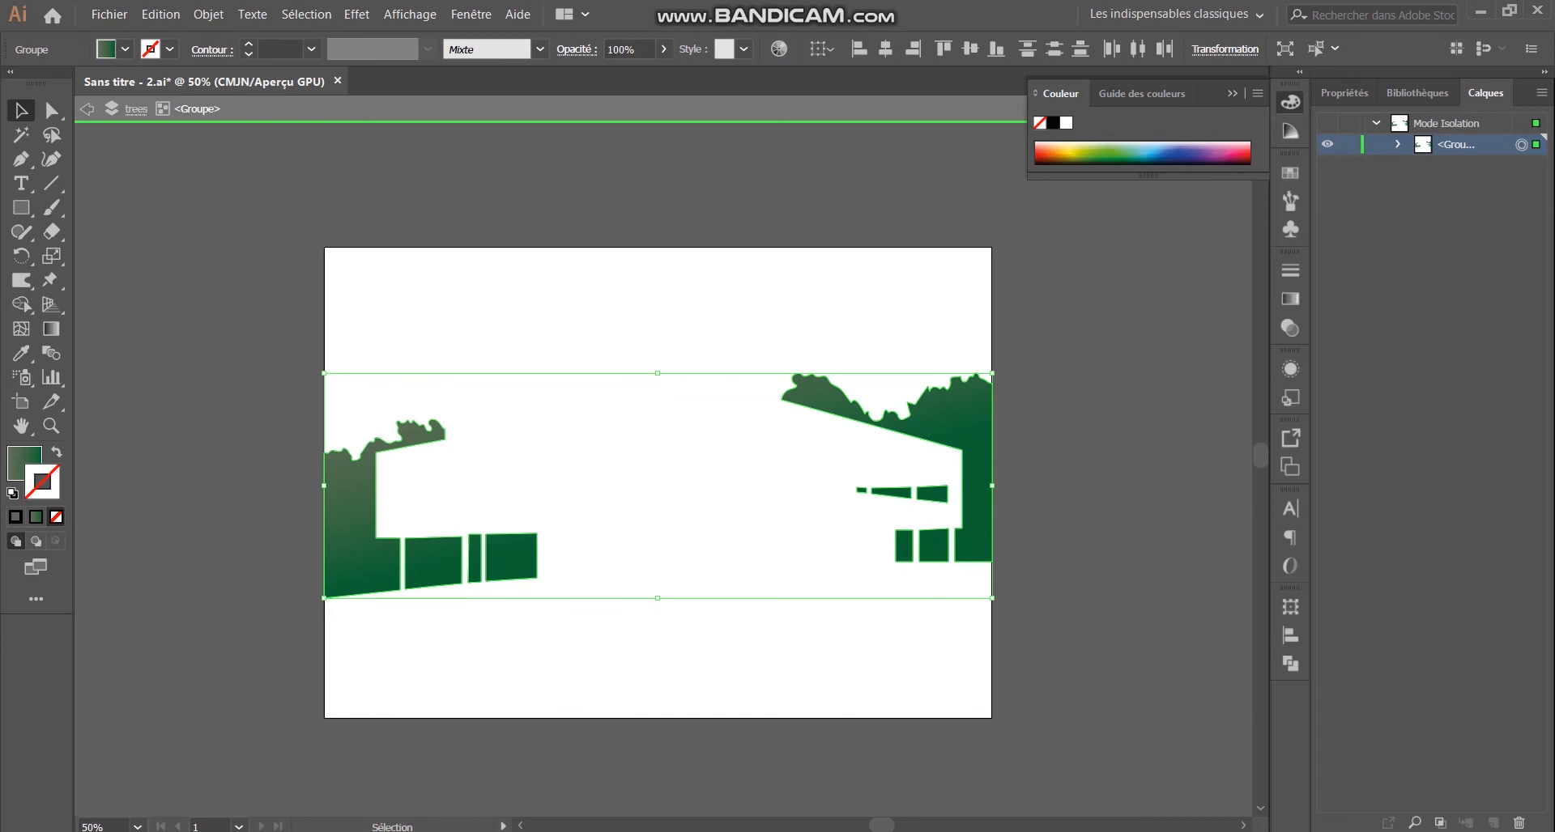
left_click(1290, 299)
left_click(1176, 263)
left_click(1253, 293)
mouse_move(1253, 317)
left_mouse_down()
mouse_move(1217, 317)
mouse_move(1230, 316)
left_mouse_up()
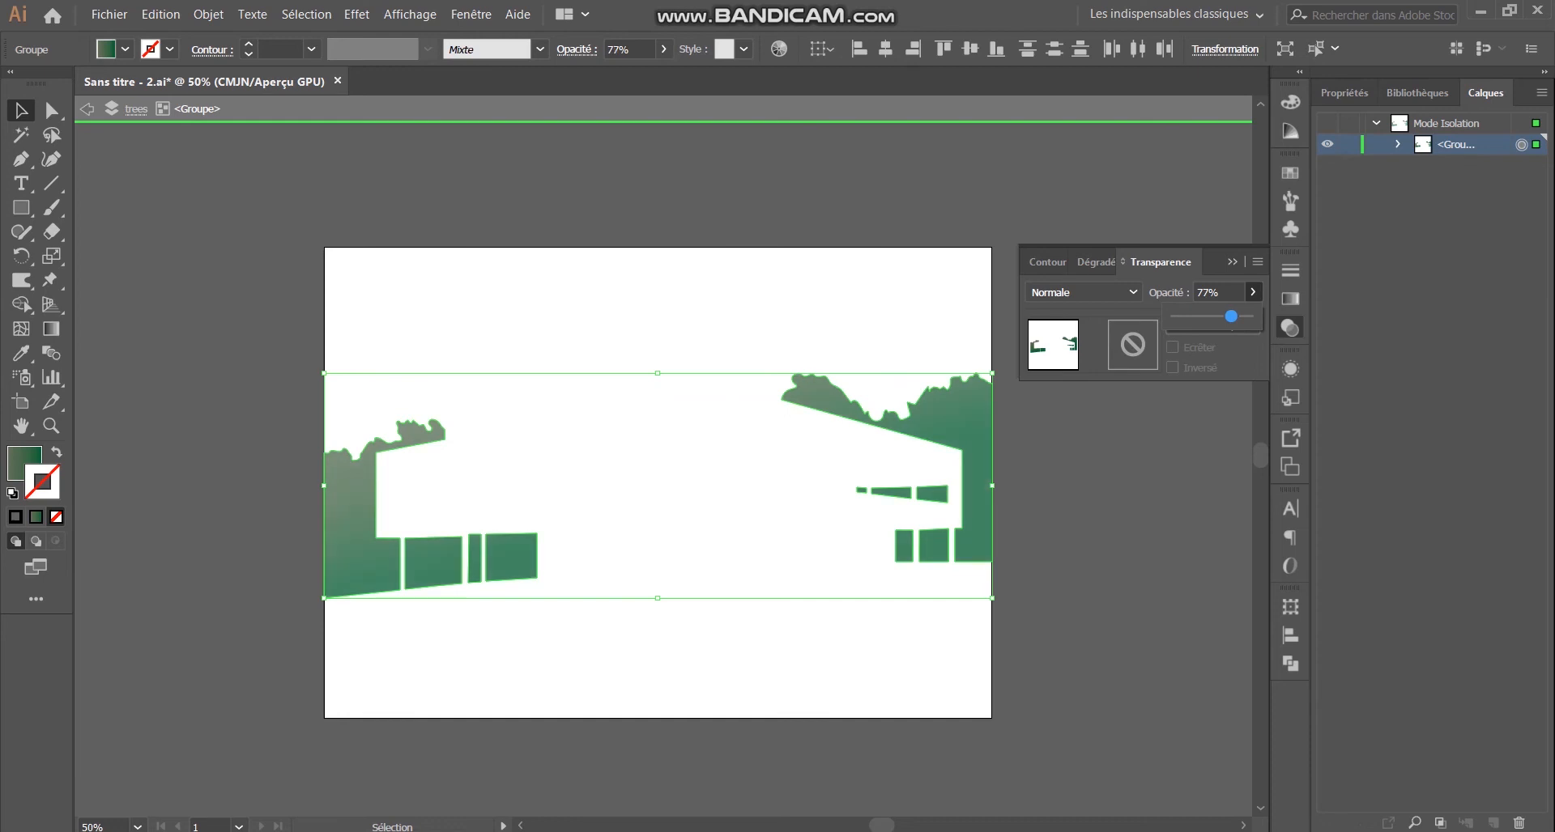
left_click(1121, 454)
left_click(1122, 454)
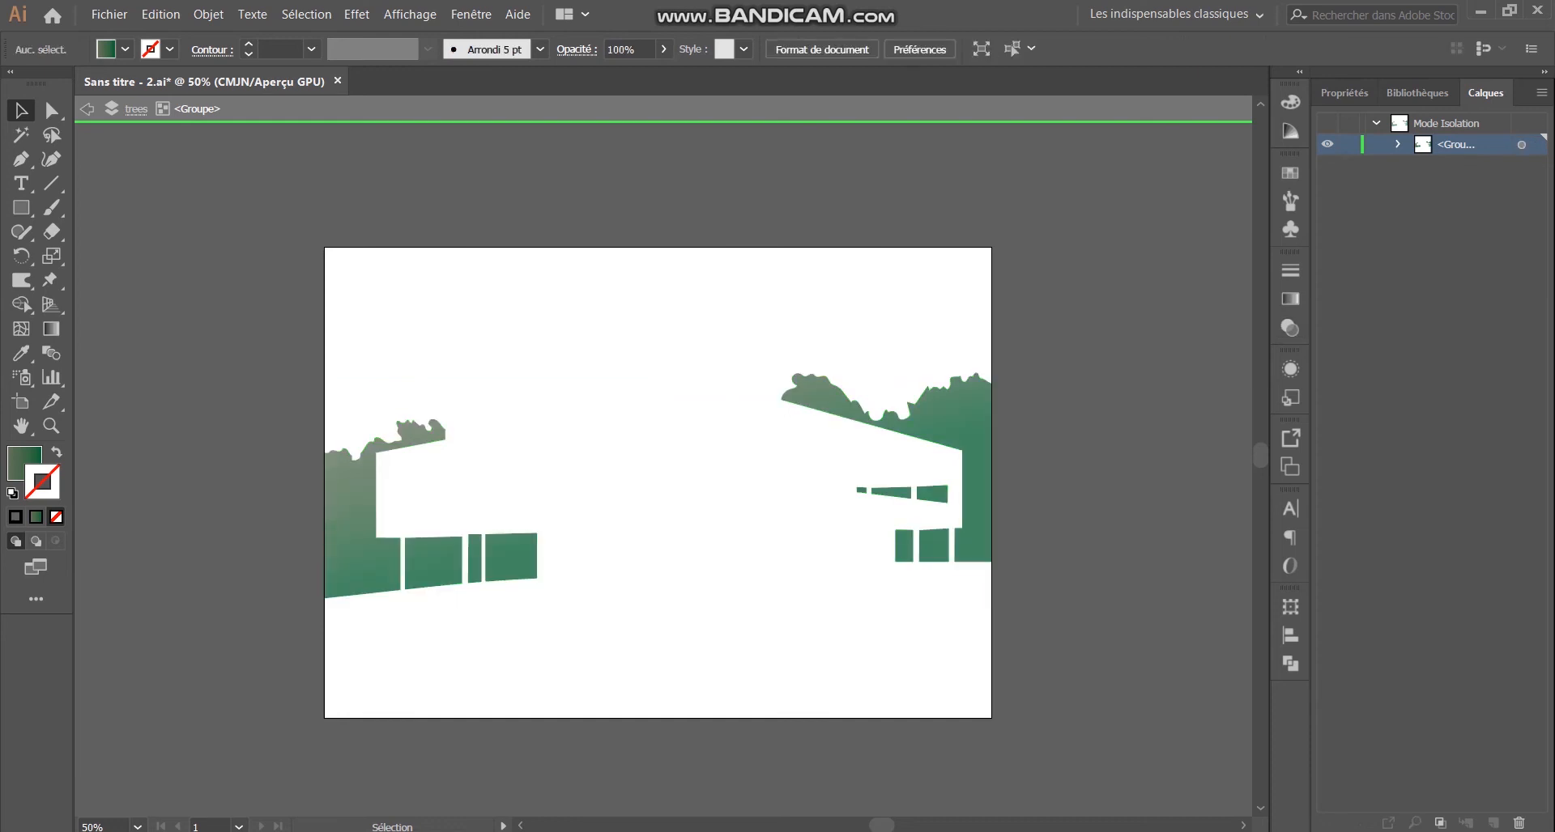
key("Escape")
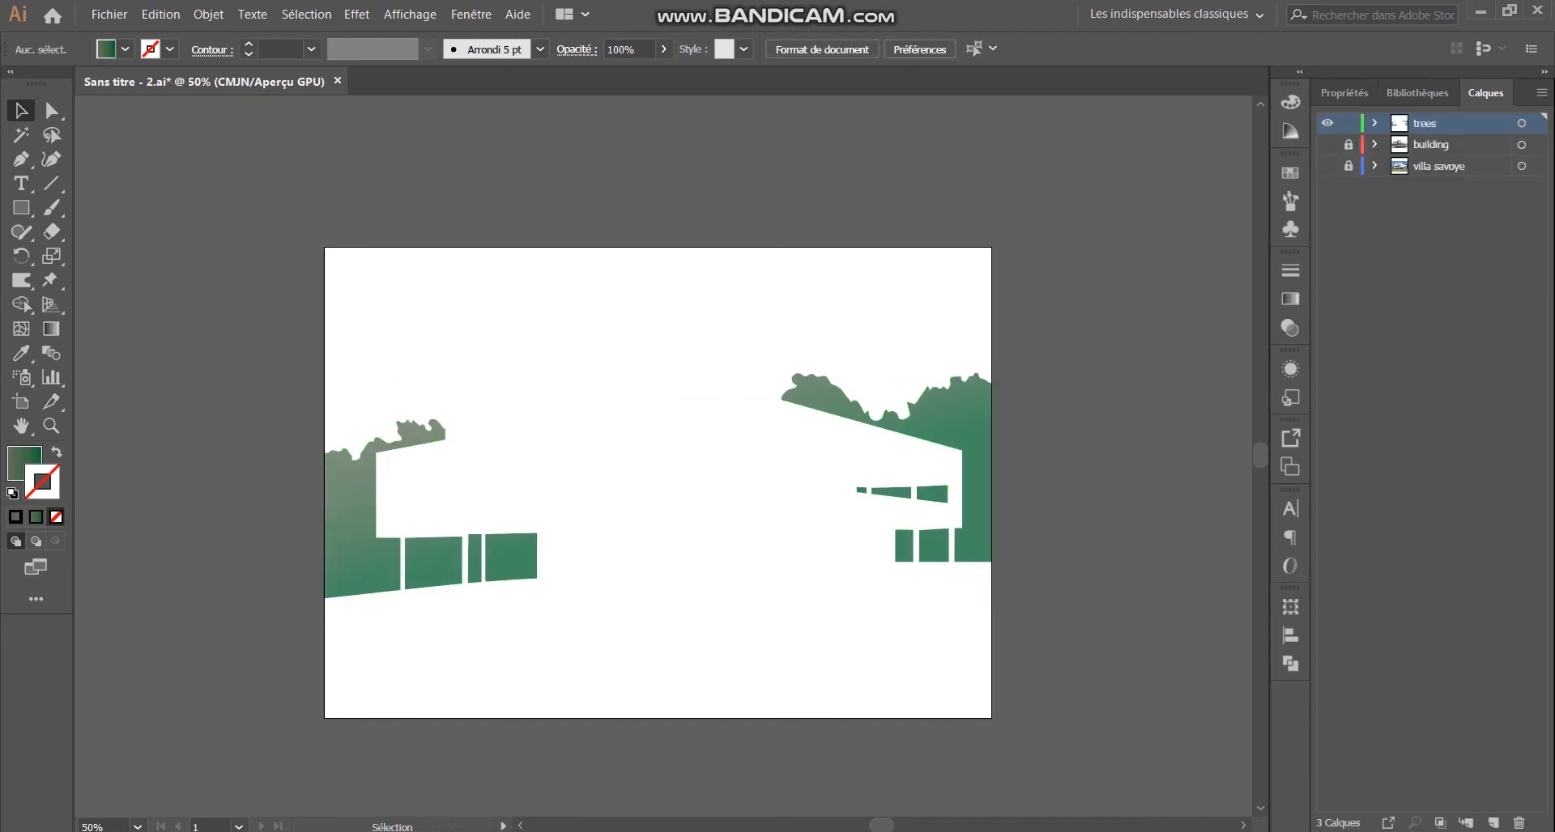
Step: Open the effects gallery for the tree group and choose the artistic effect Eponge
left_click(976, 496)
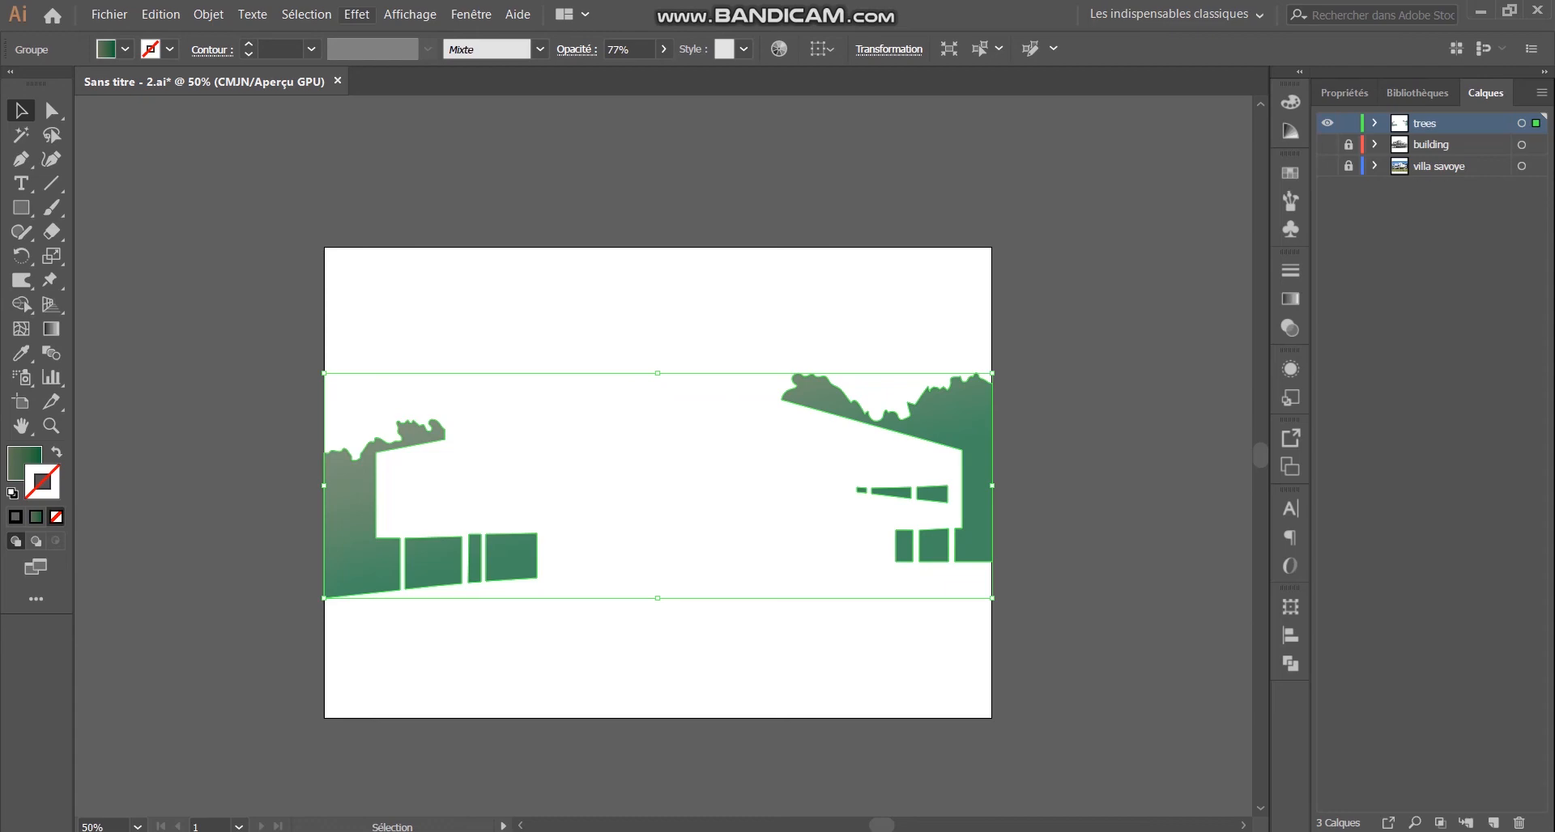
left_click(357, 14)
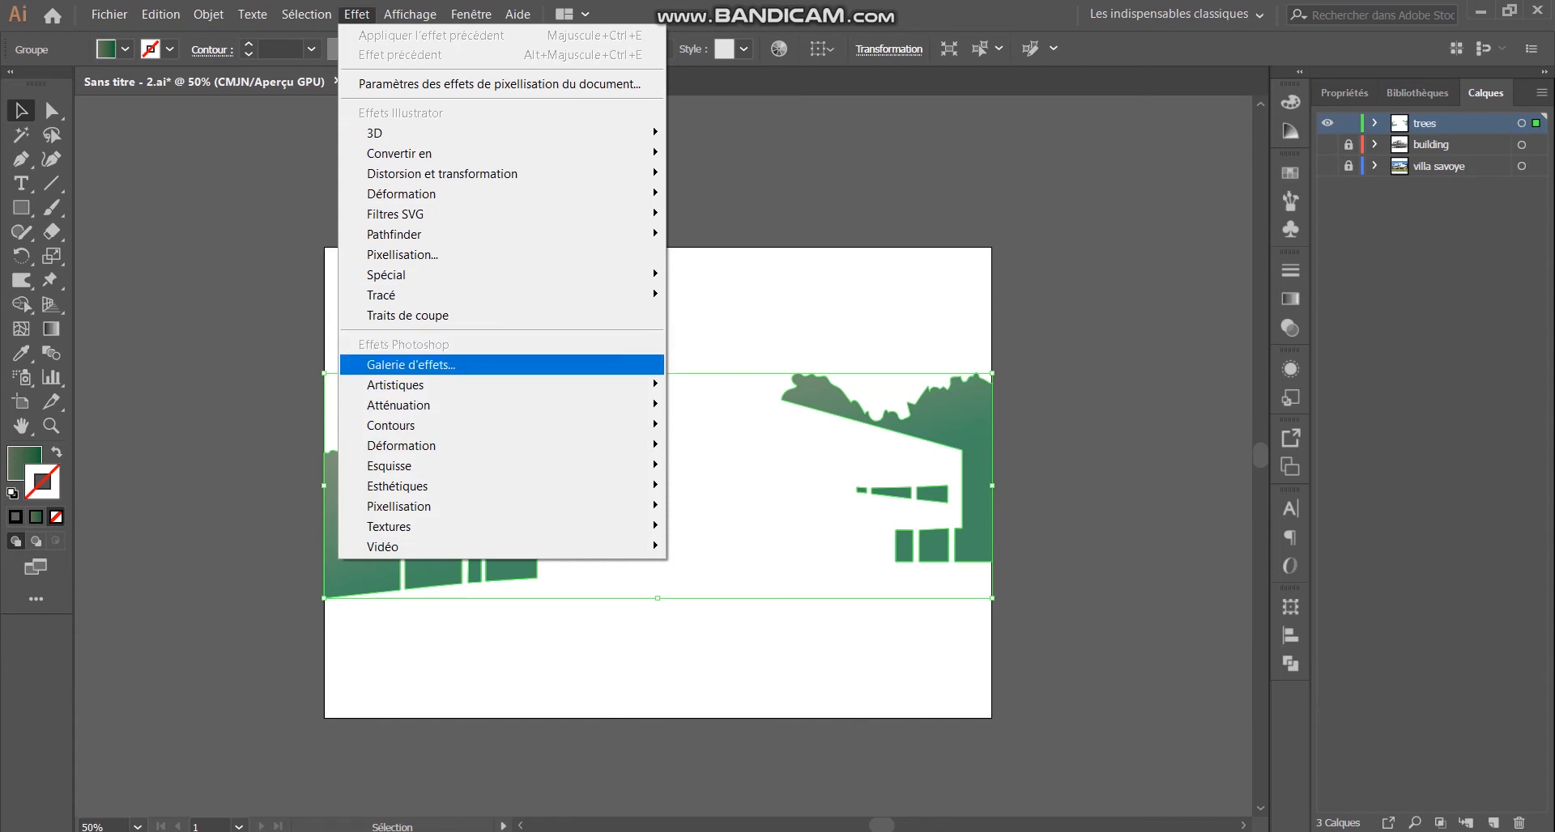
left_click(411, 365)
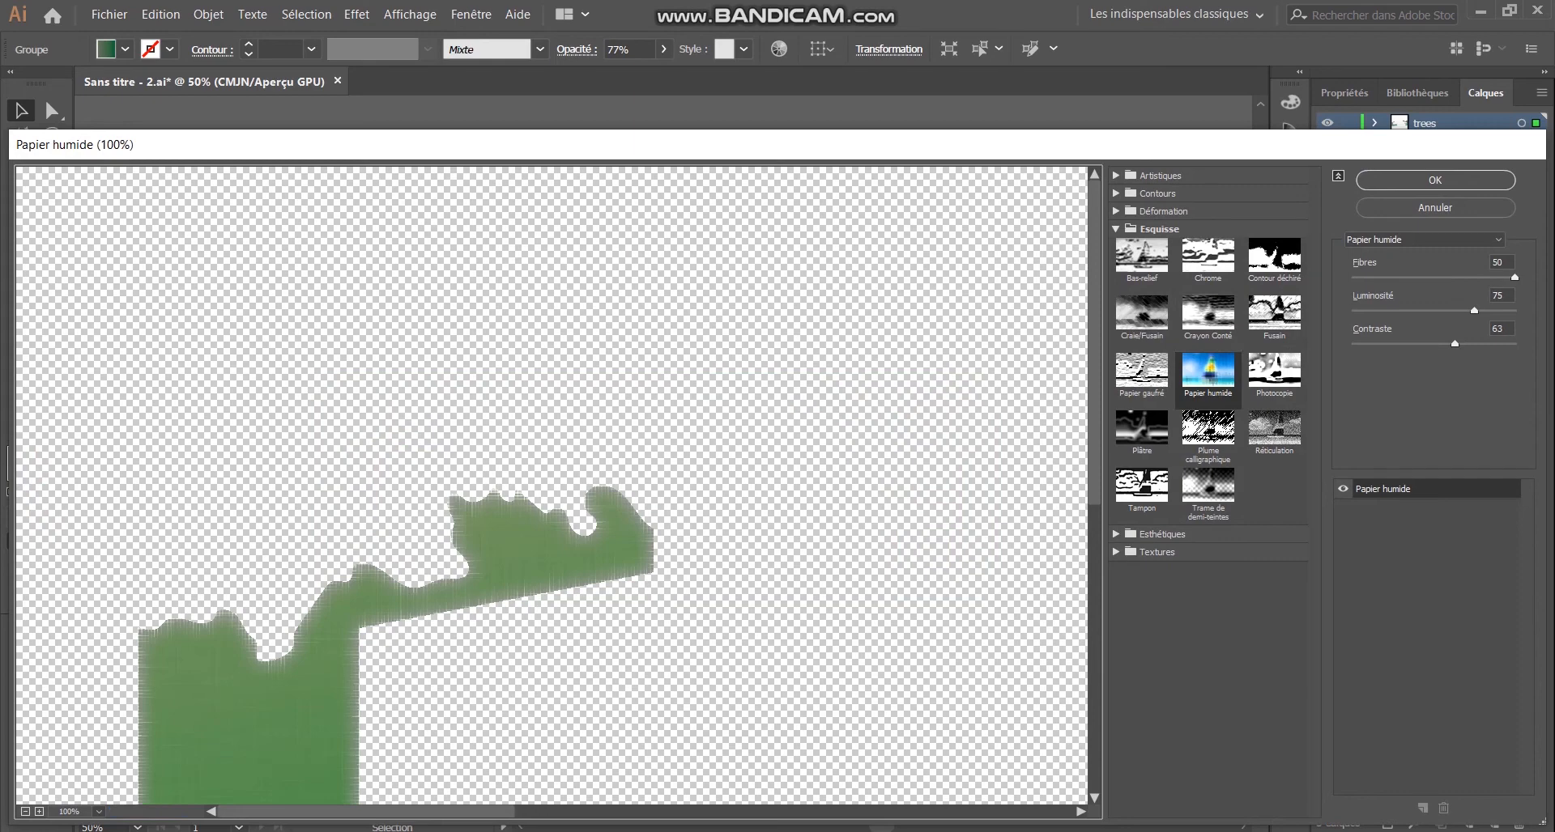
left_click(1116, 176)
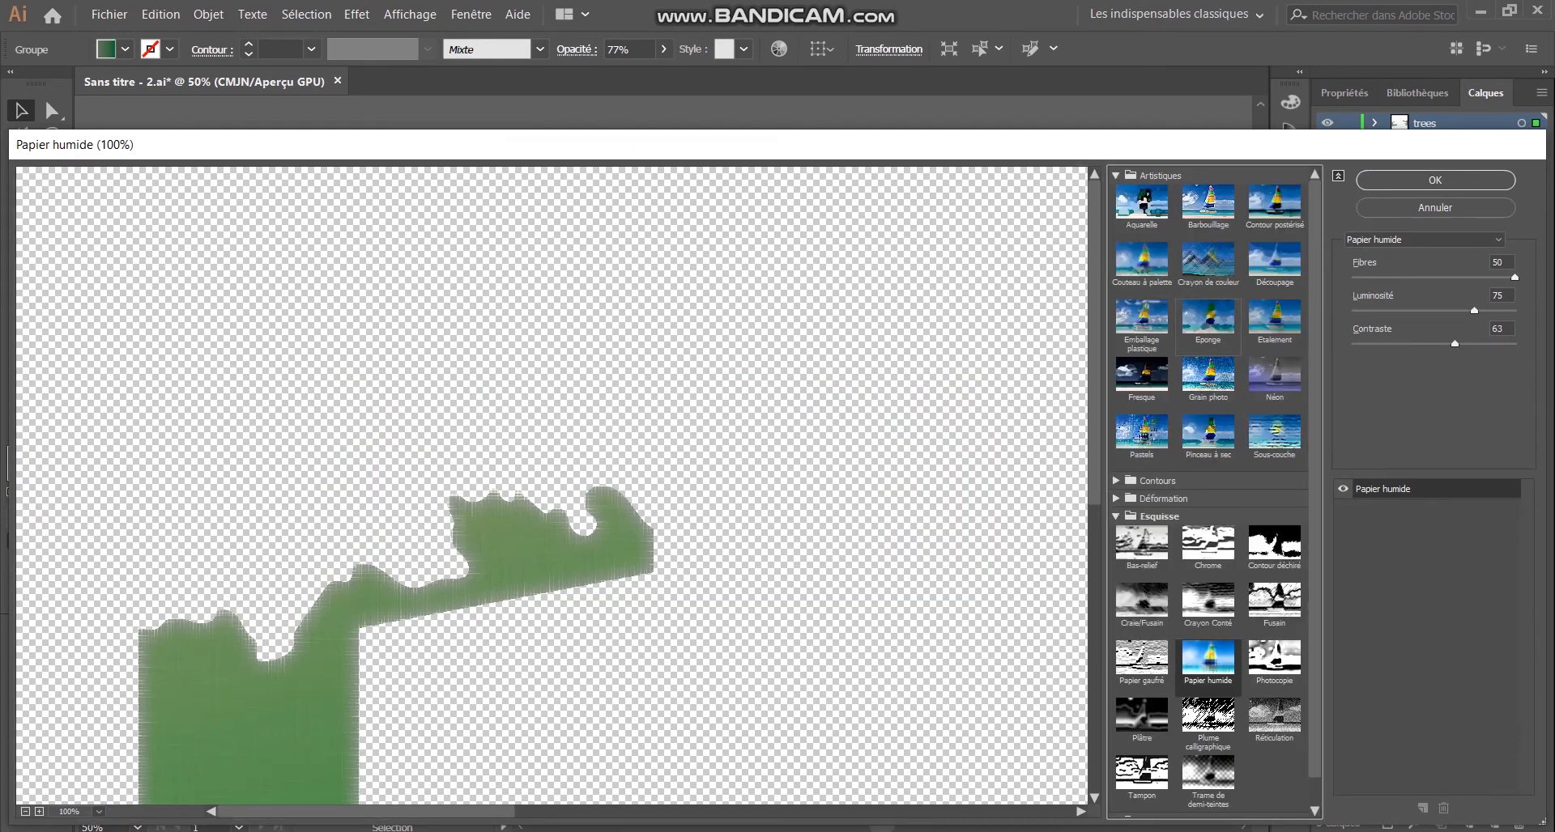
left_click(1208, 324)
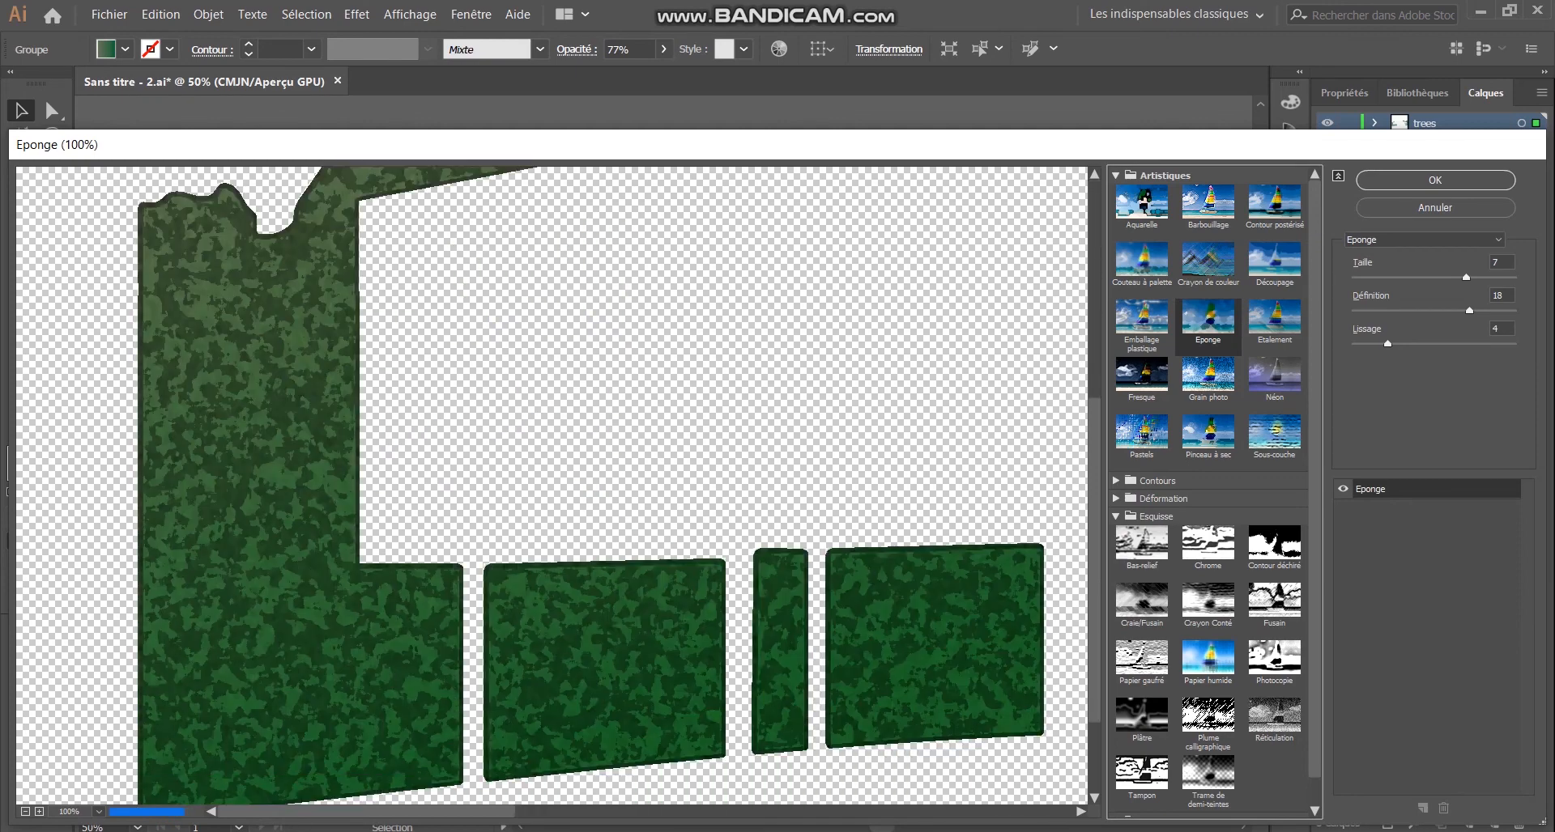
Step: Examine how the Eponge effect looks on the different tree shapes in the gallery preview
scroll(551, 486, "down", 3)
scroll(550, 486, "up", 2)
scroll(550, 486, "up", 10)
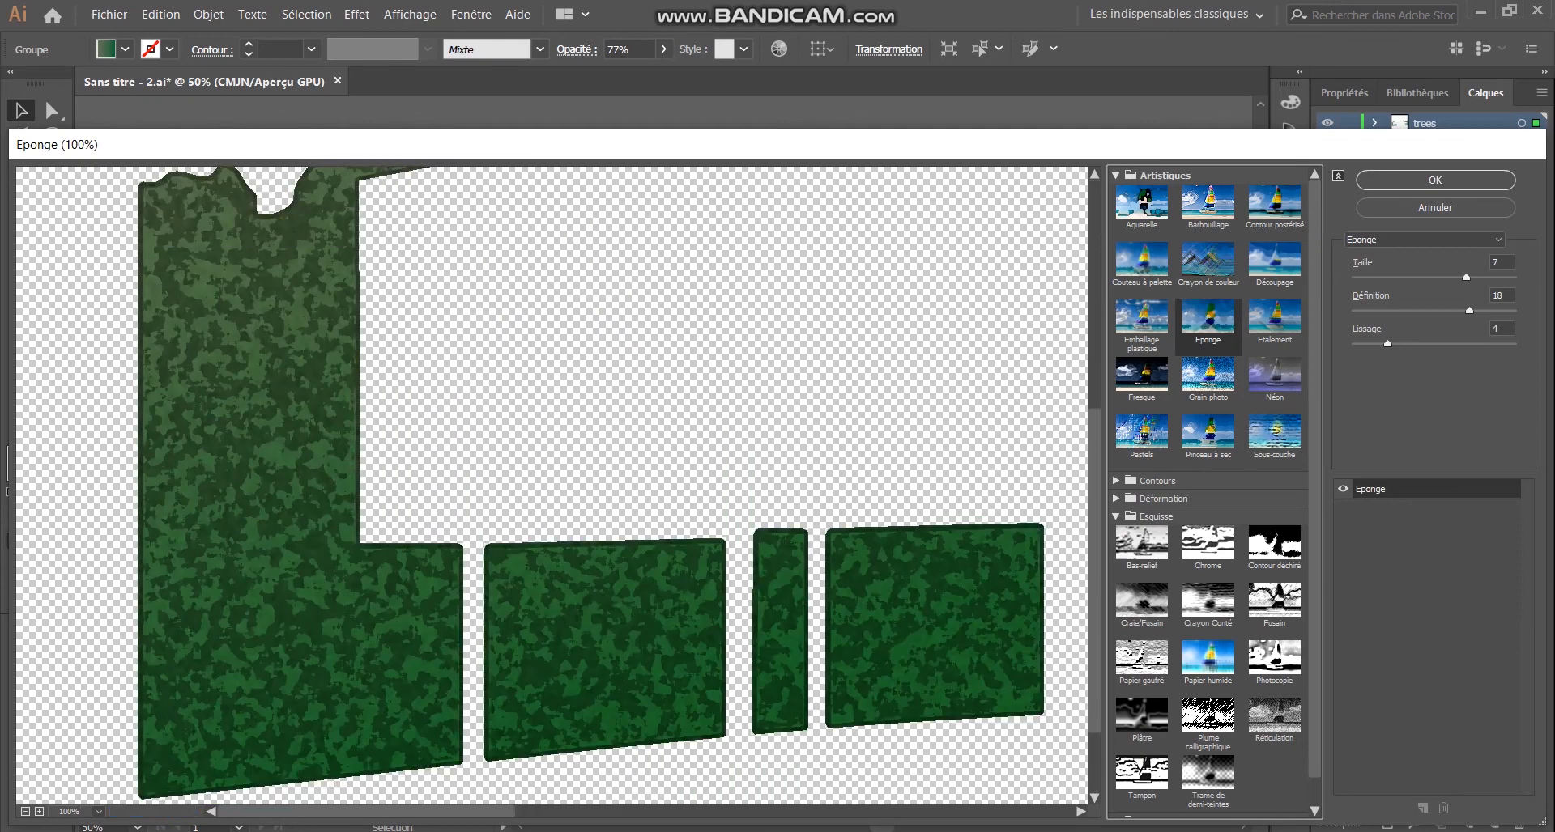
scroll(551, 485, "right", 15)
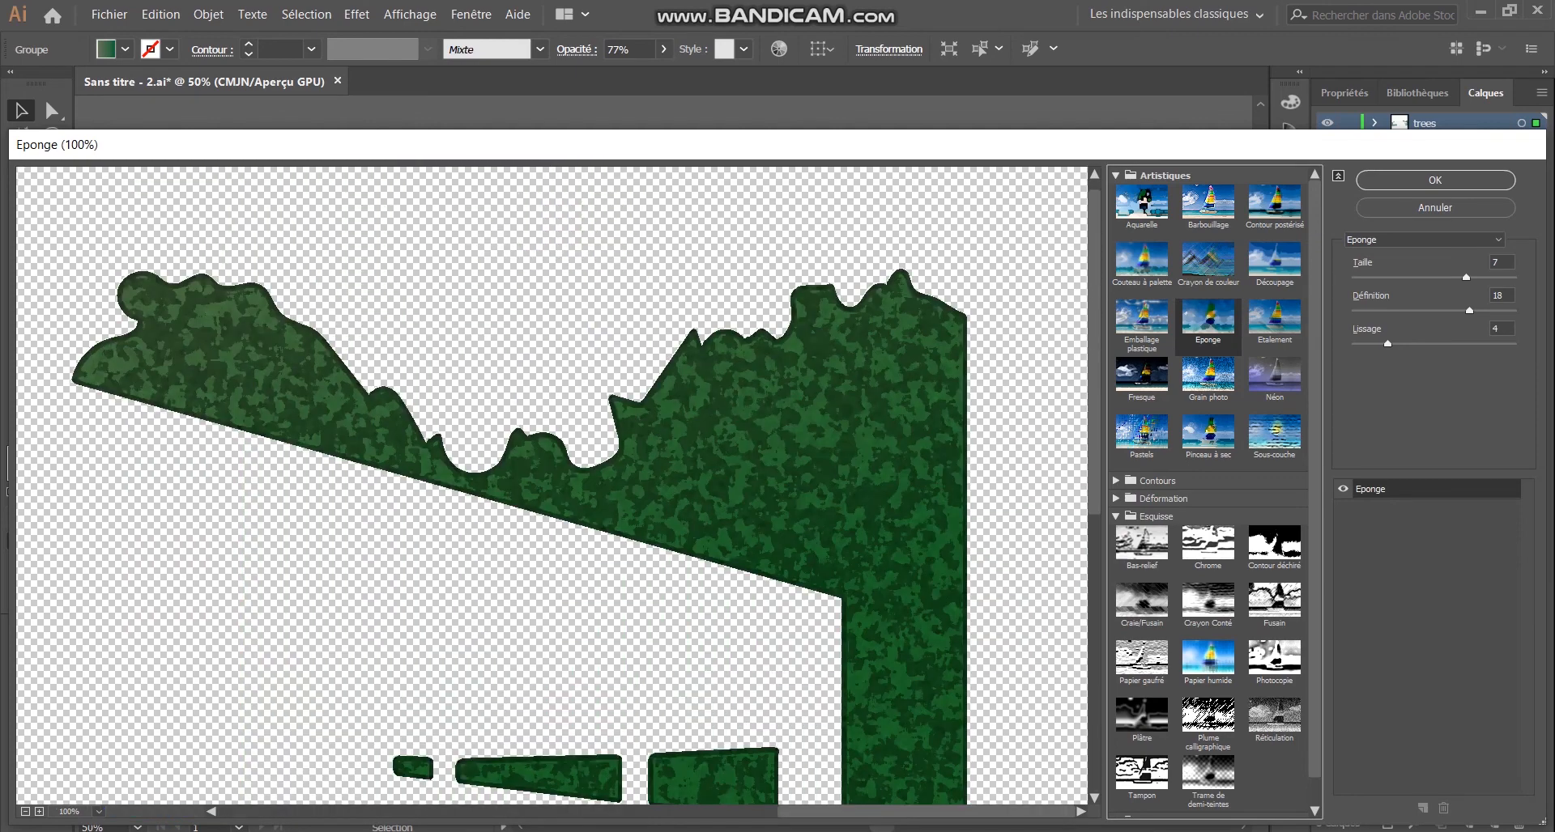
scroll(550, 485, "left", 15)
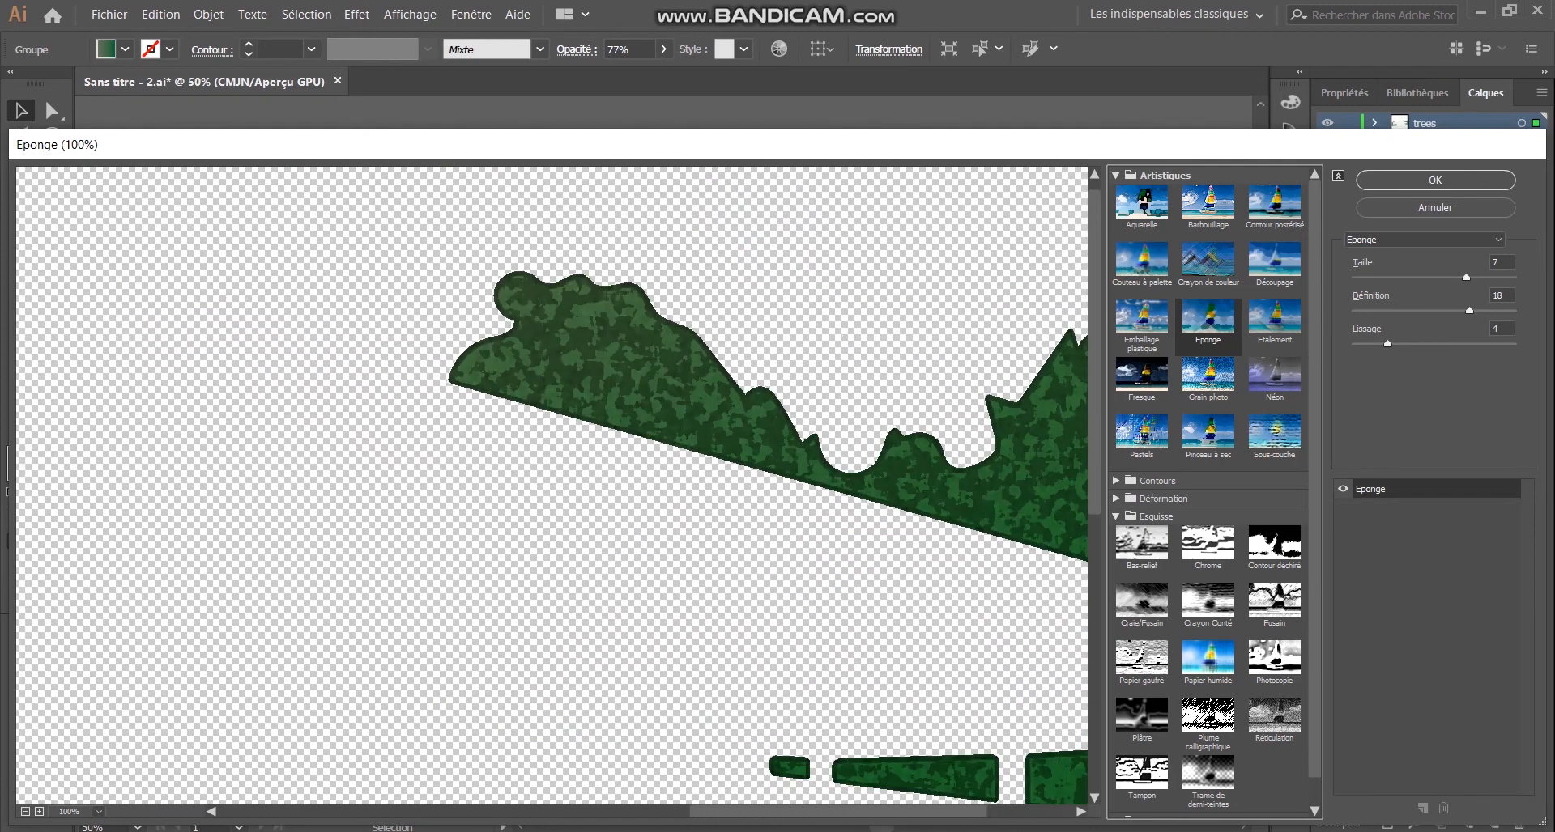
scroll(551, 486, "down", 3)
scroll(551, 485, "down", 4)
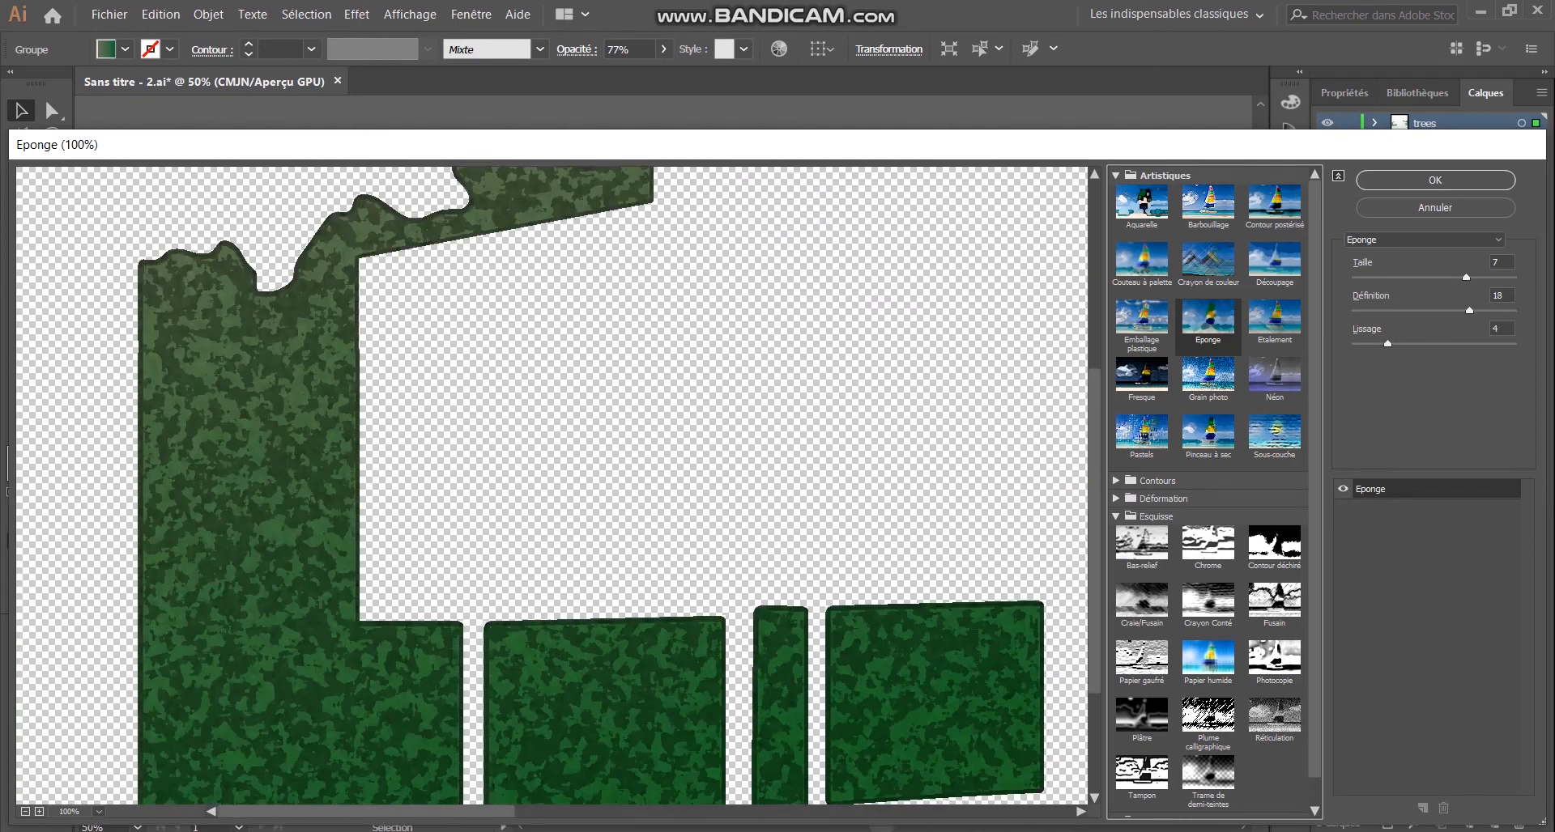
scroll(551, 485, "up", 2)
scroll(550, 486, "up", 2)
scroll(550, 486, "down", 2)
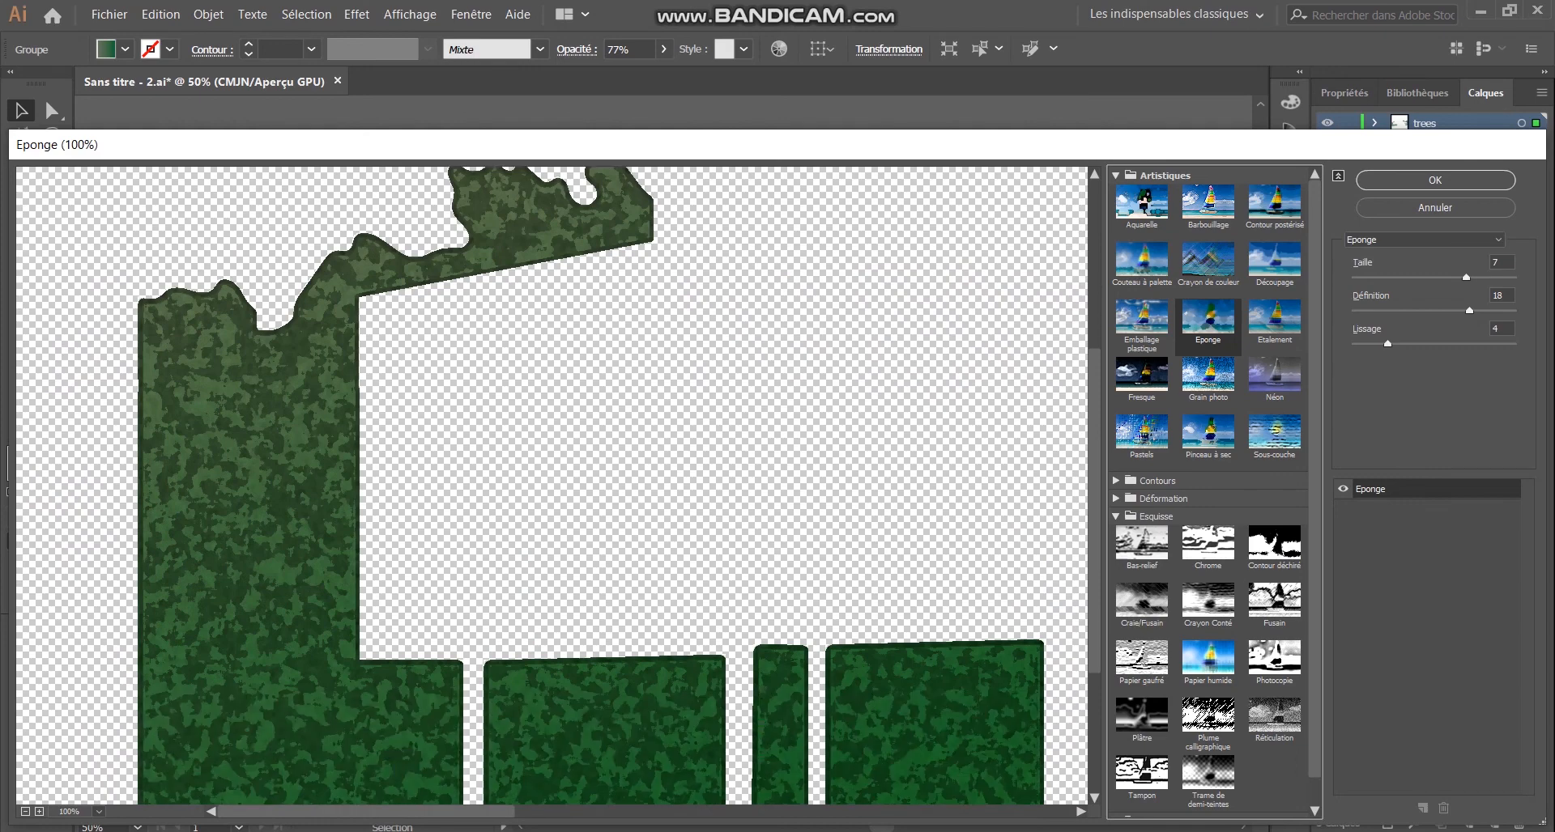
Step: Set the Eponge effect's Définition to 8, raise its Lissage, and apply the effect to the trees
left_click_drag(1469, 311, 1403, 311)
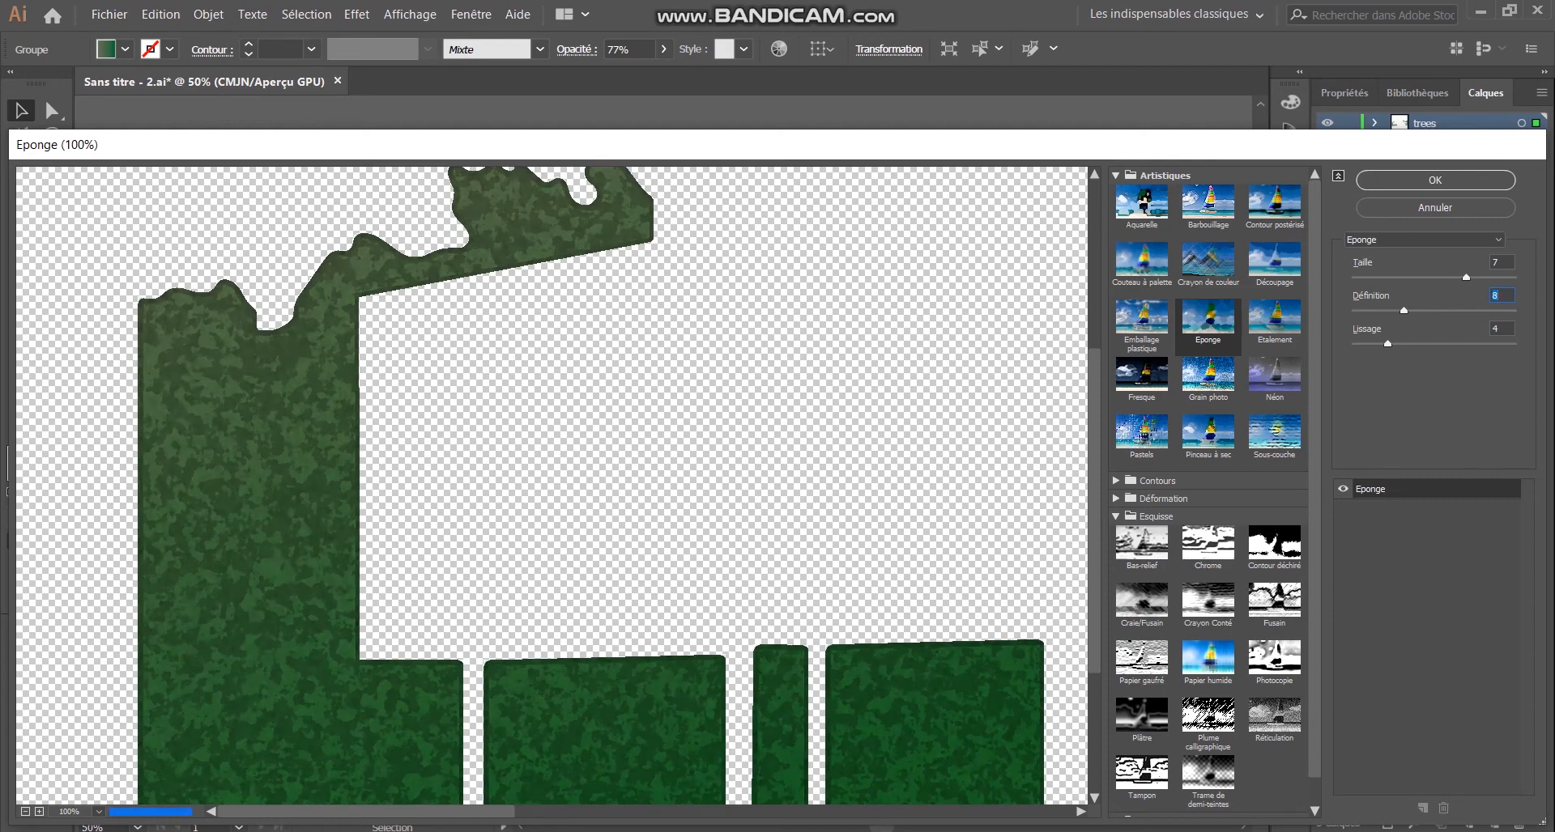
left_click_drag(1387, 344, 1425, 344)
mouse_move(1465, 278)
left_mouse_down()
mouse_move(1451, 277)
mouse_move(1466, 278)
left_mouse_up()
key("Return")
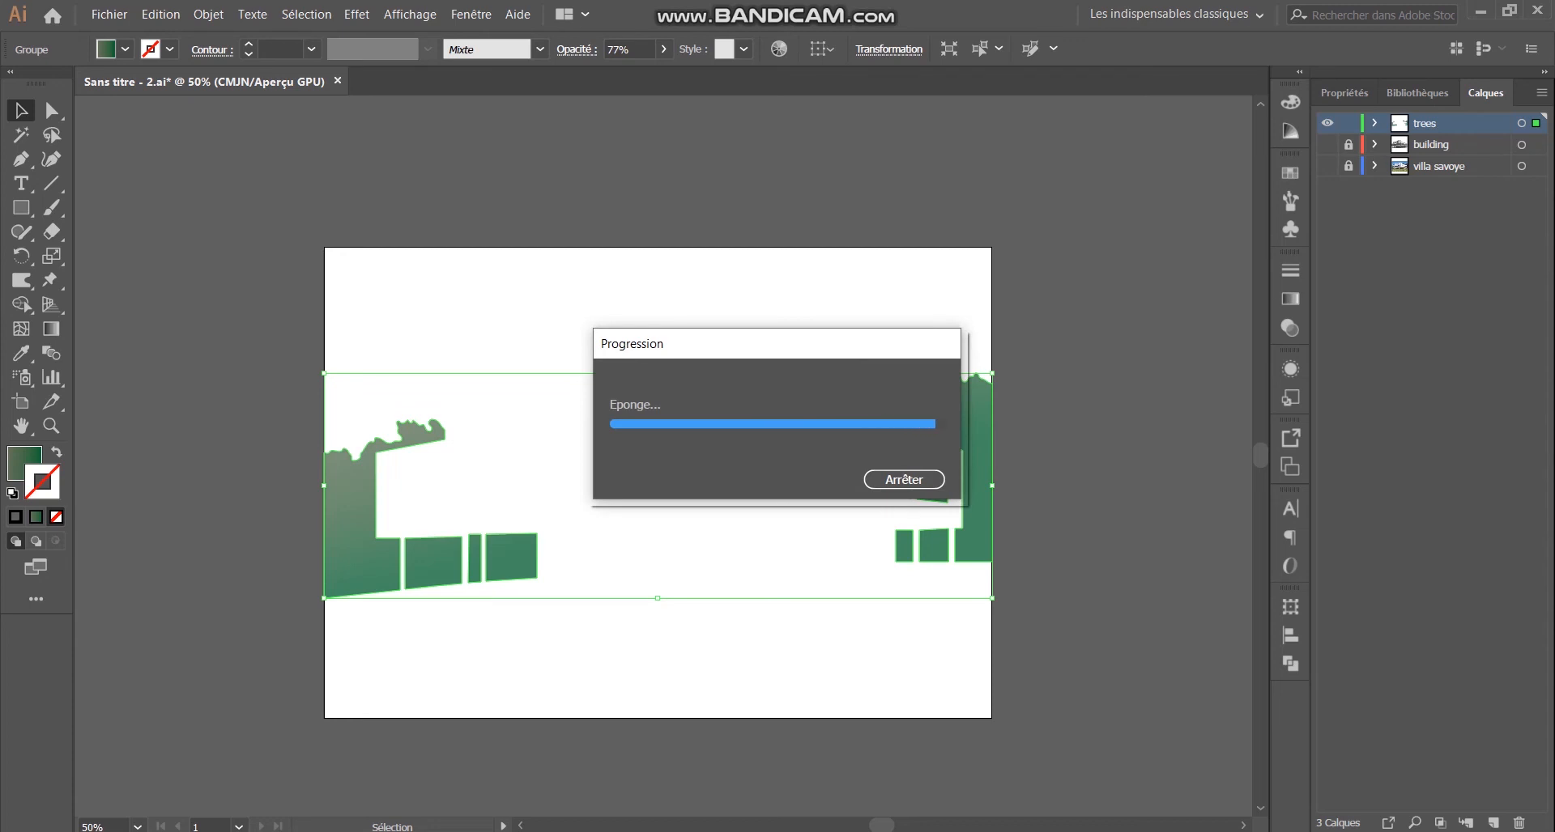
Step: Deselect the trees and make the building layer visible
key("ctrl+shift+a")
left_click(1327, 145)
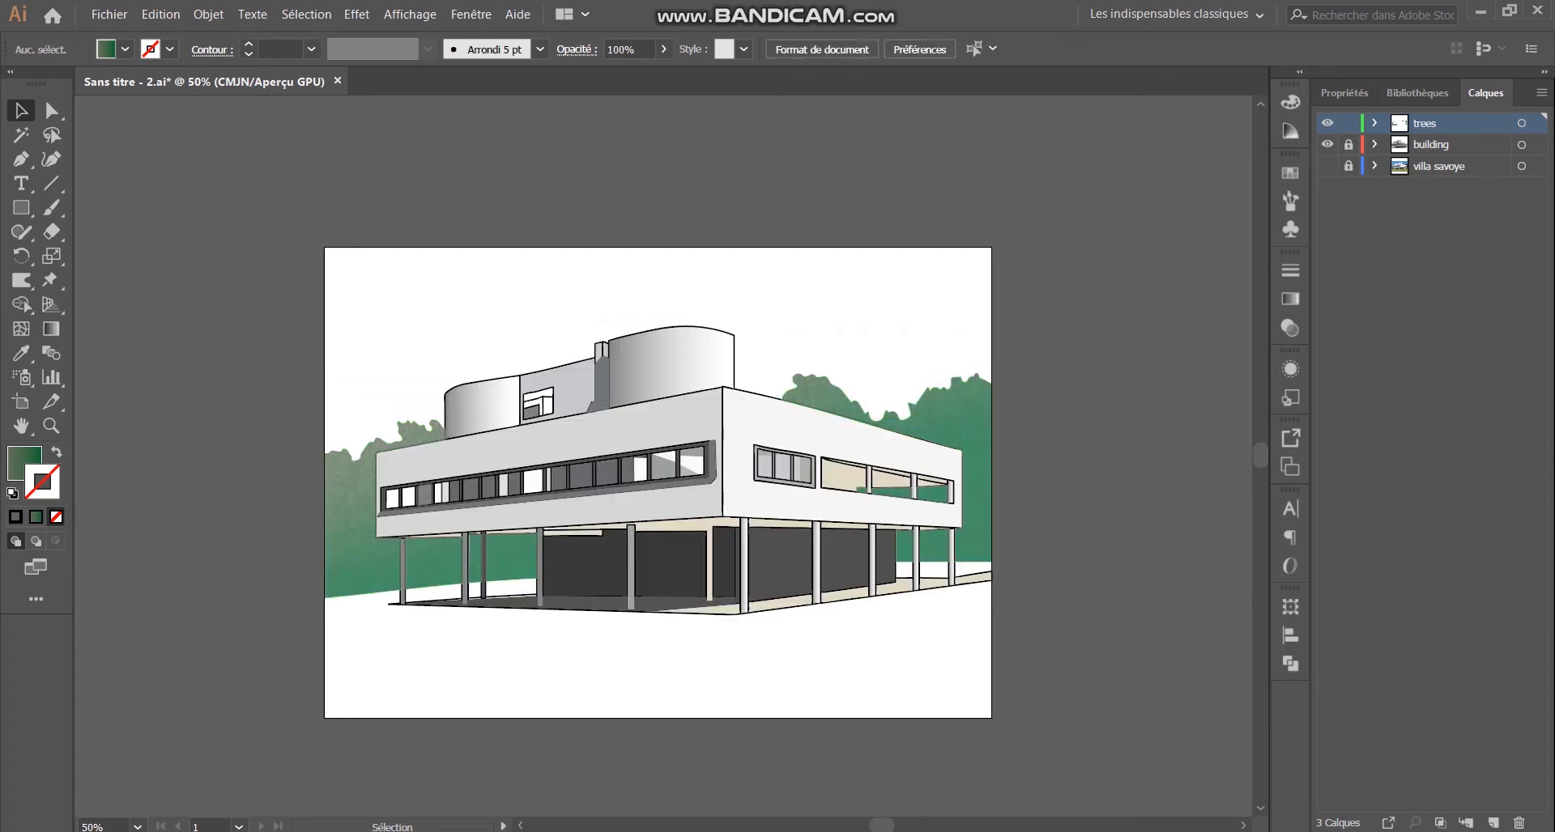
scroll(875, 548, "up", 1)
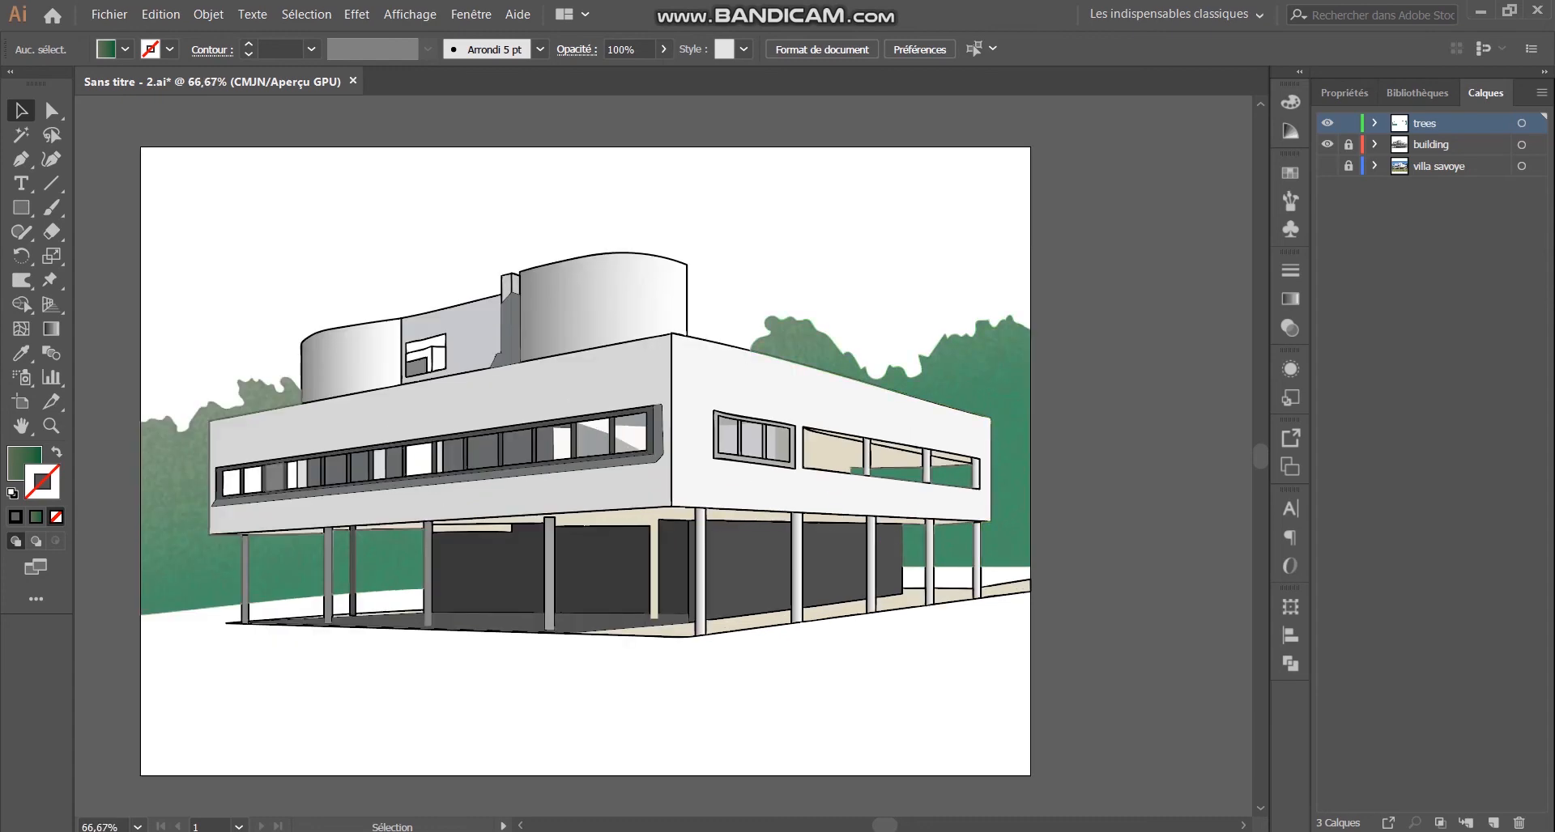
Step: Lower the opacity of the tree group to 67% and deselect it
left_click(978, 378)
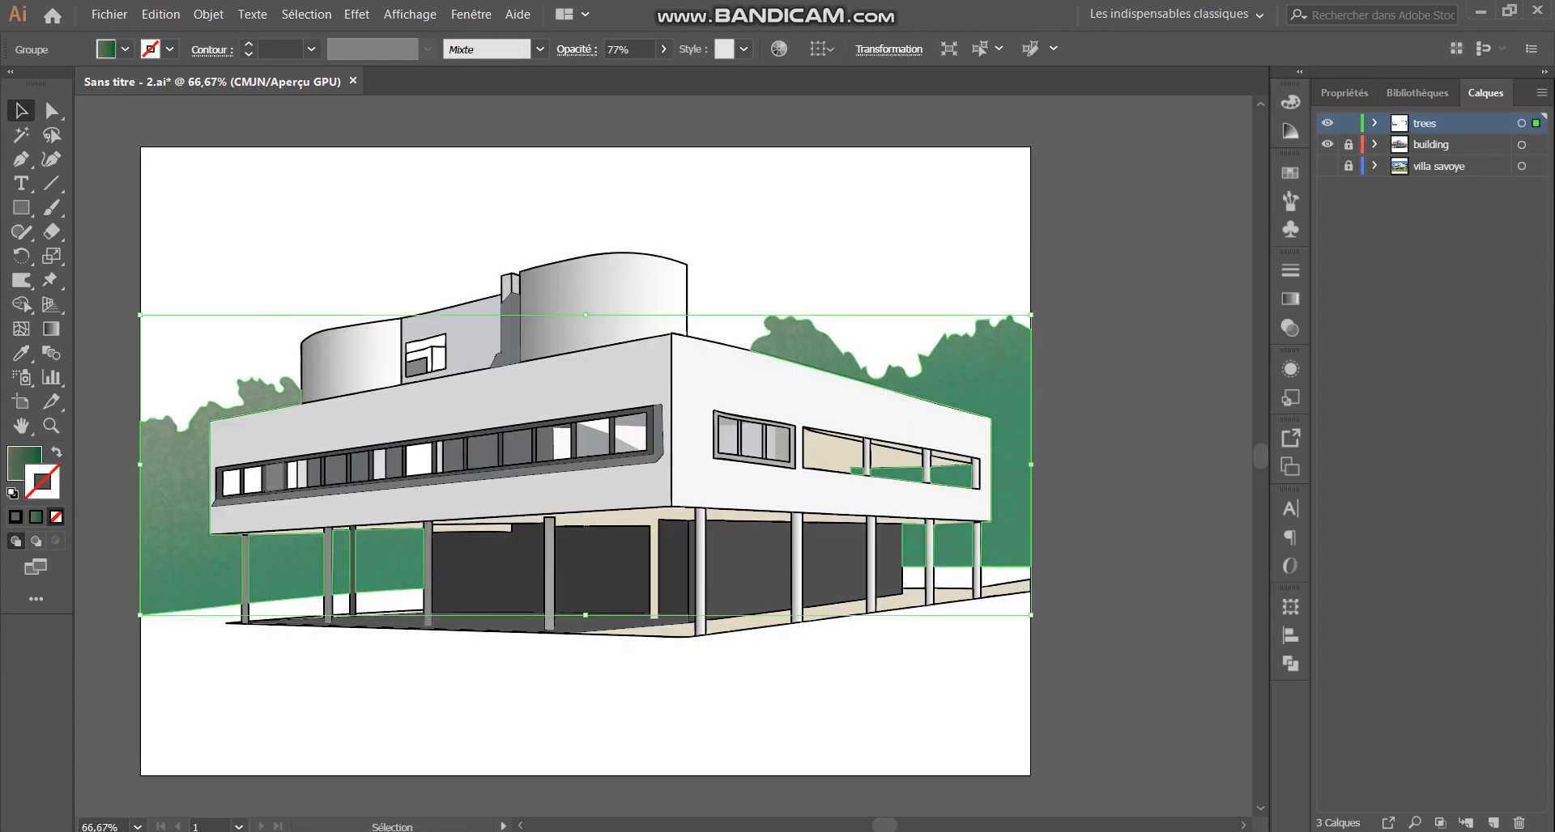
left_click(1290, 270)
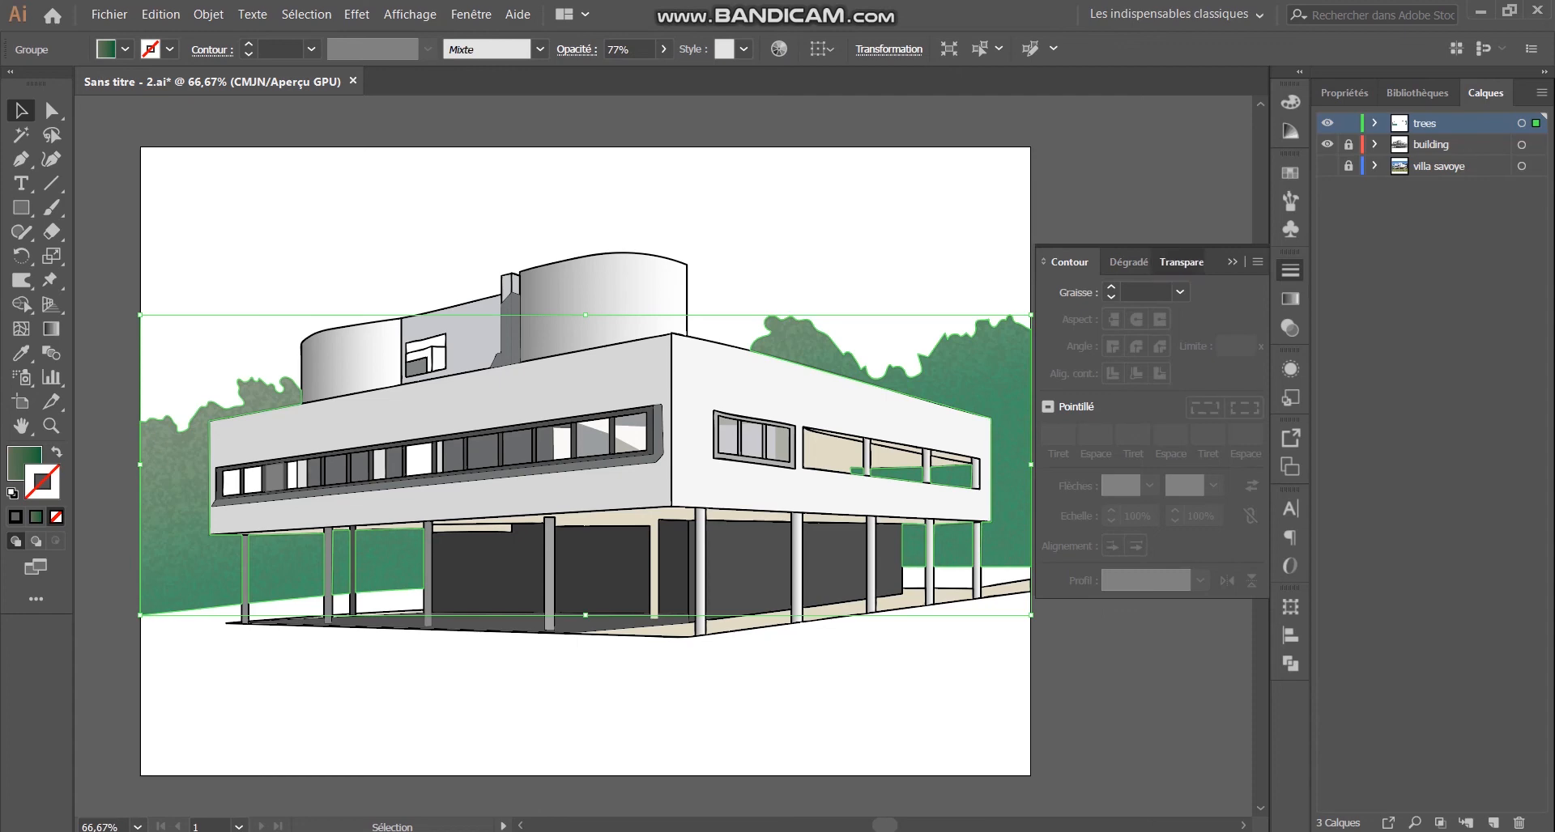
left_click(1176, 262)
left_click(1253, 291)
left_click_drag(1233, 316, 1224, 316)
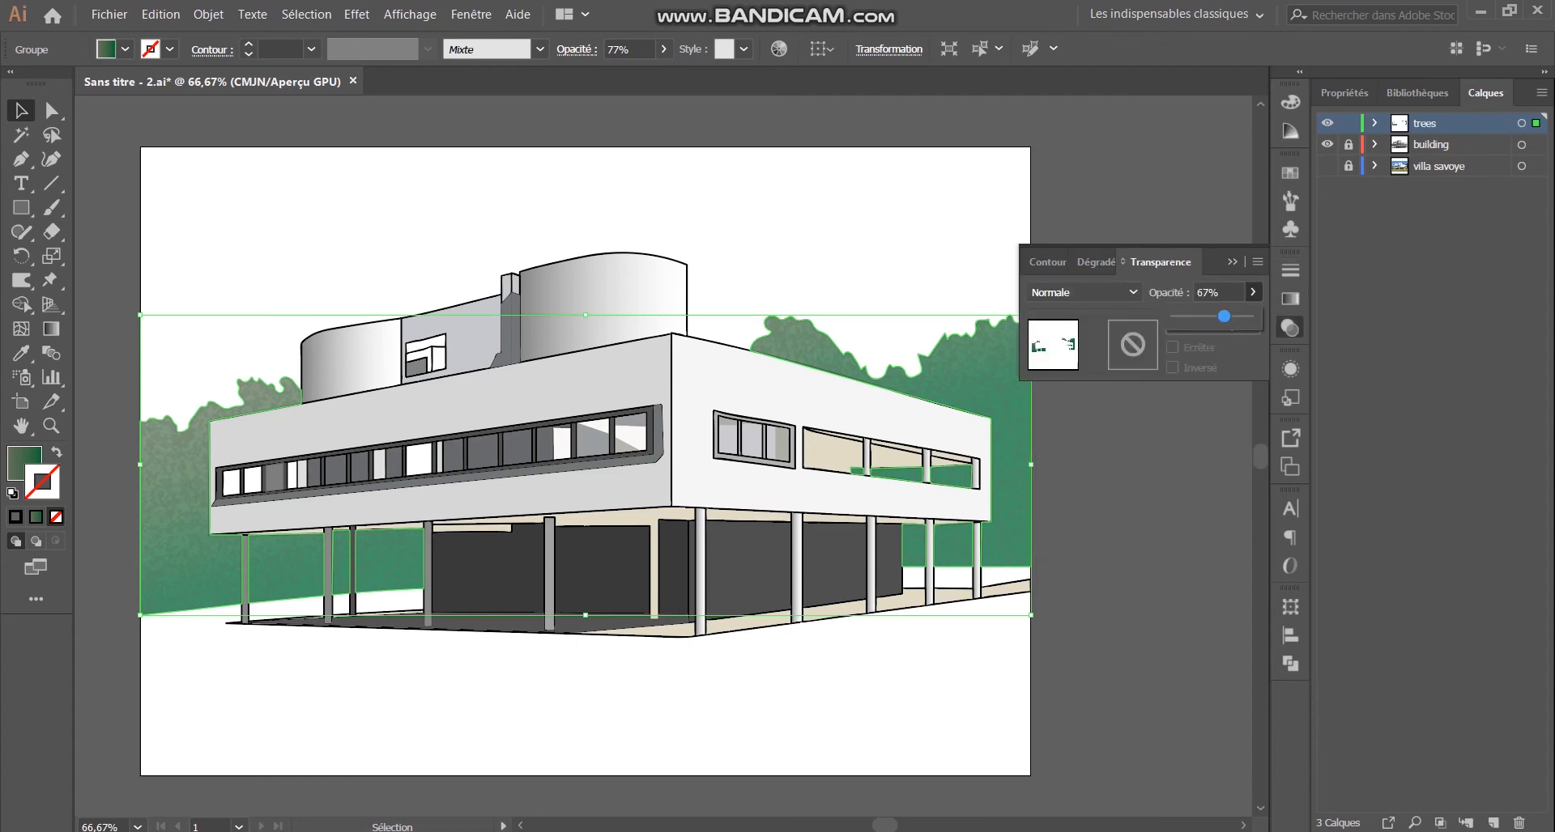
left_click(1143, 486)
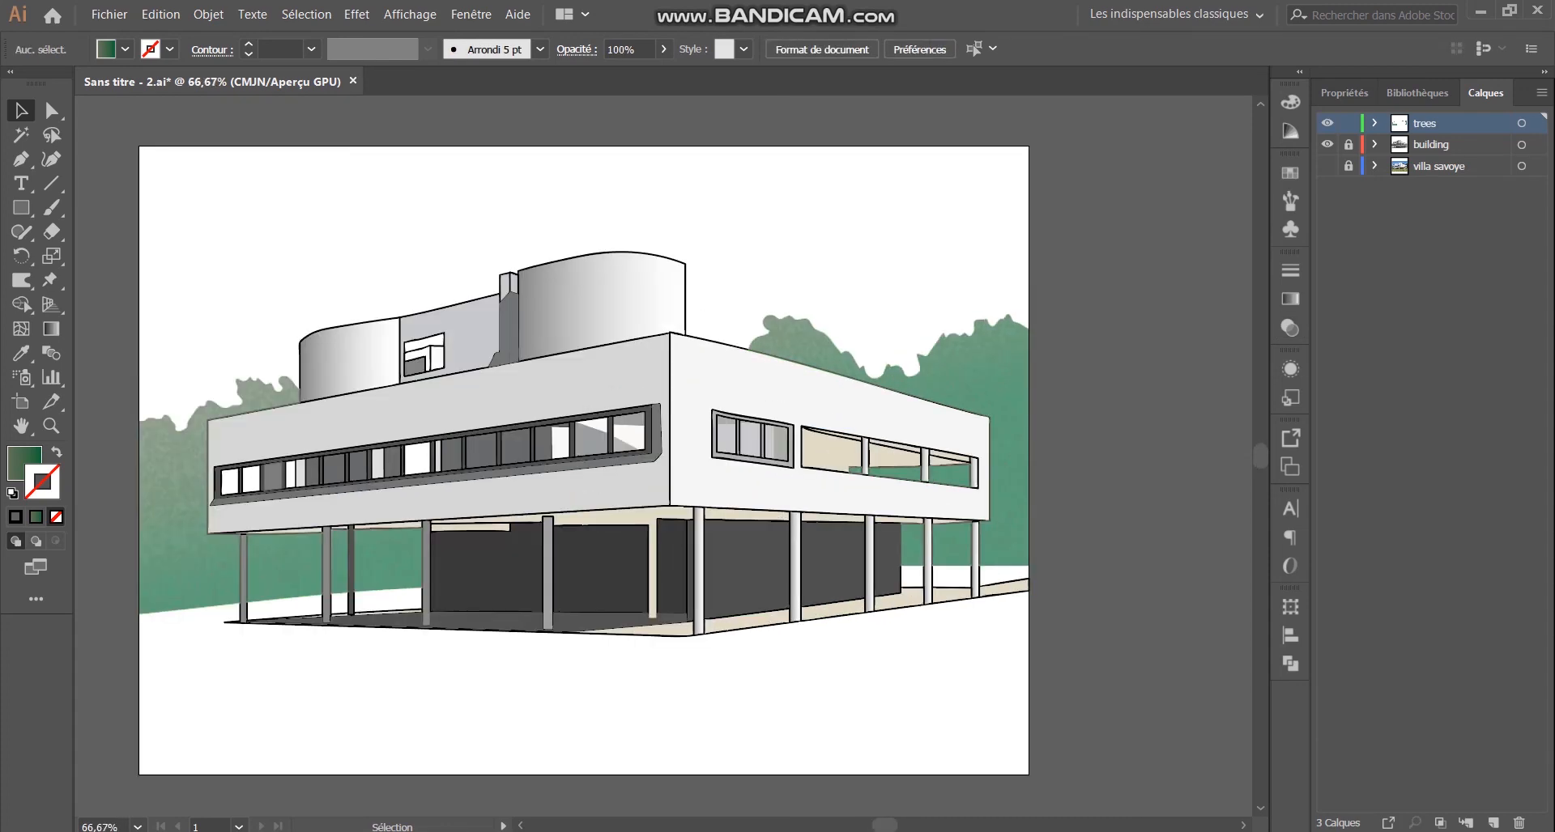
Step: Show the villa savoye photo layer to compare the drawing with the reference at 100% zoom
key("ctrl+1")
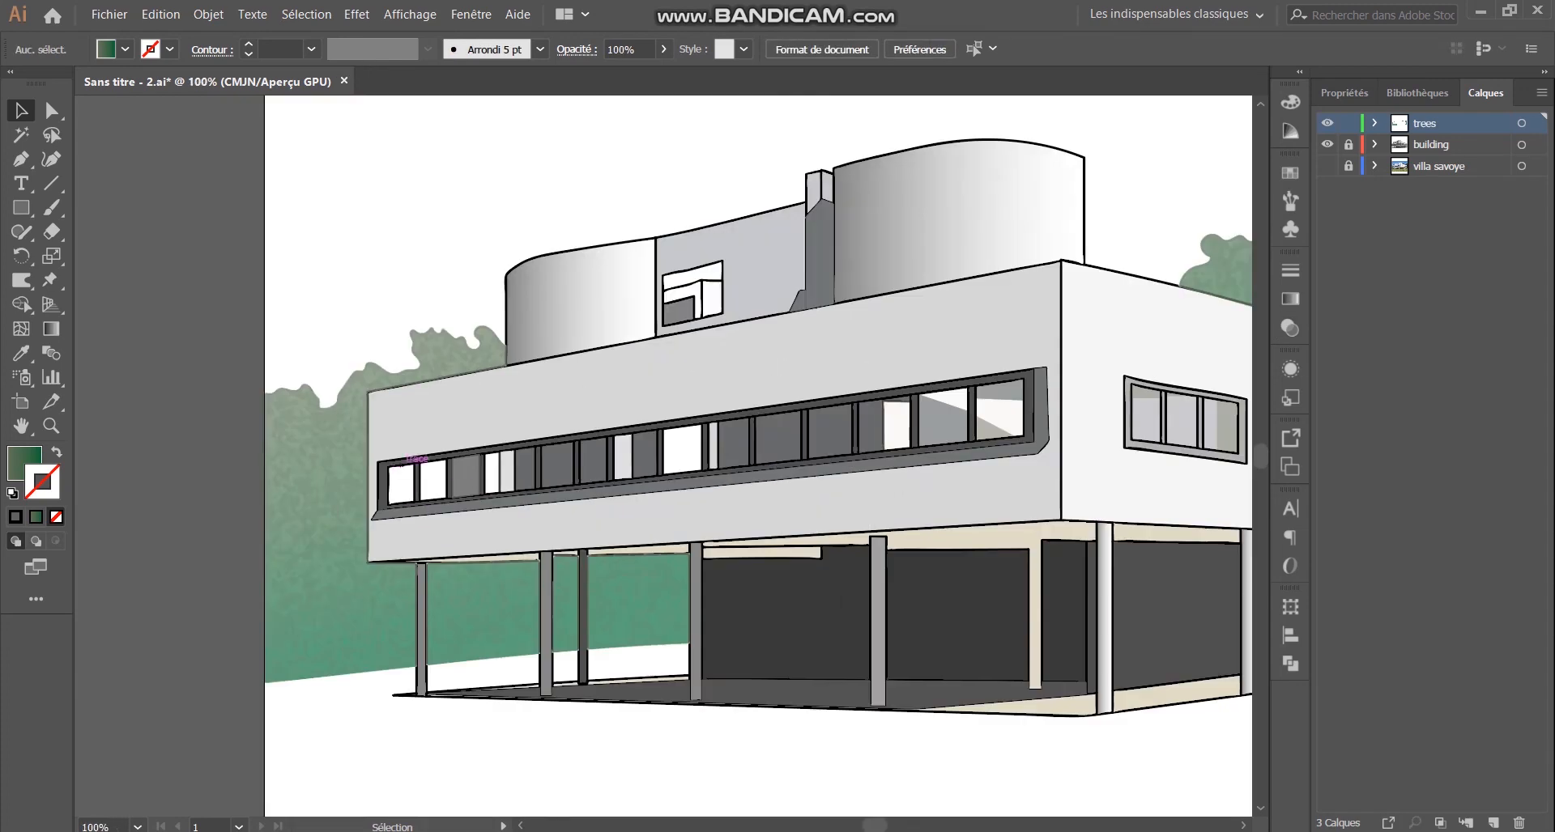
left_click(1327, 166)
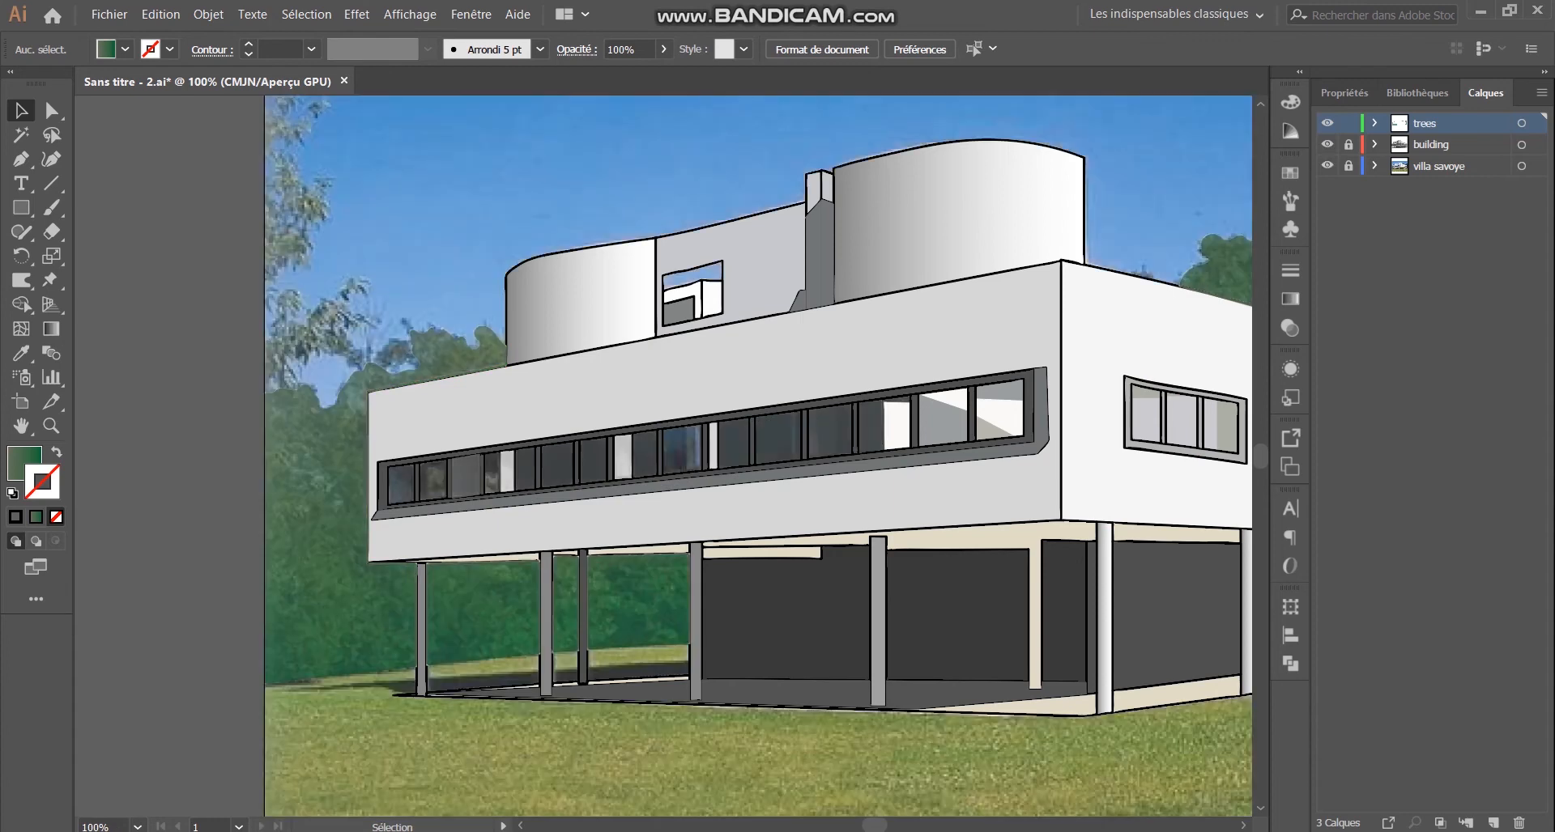
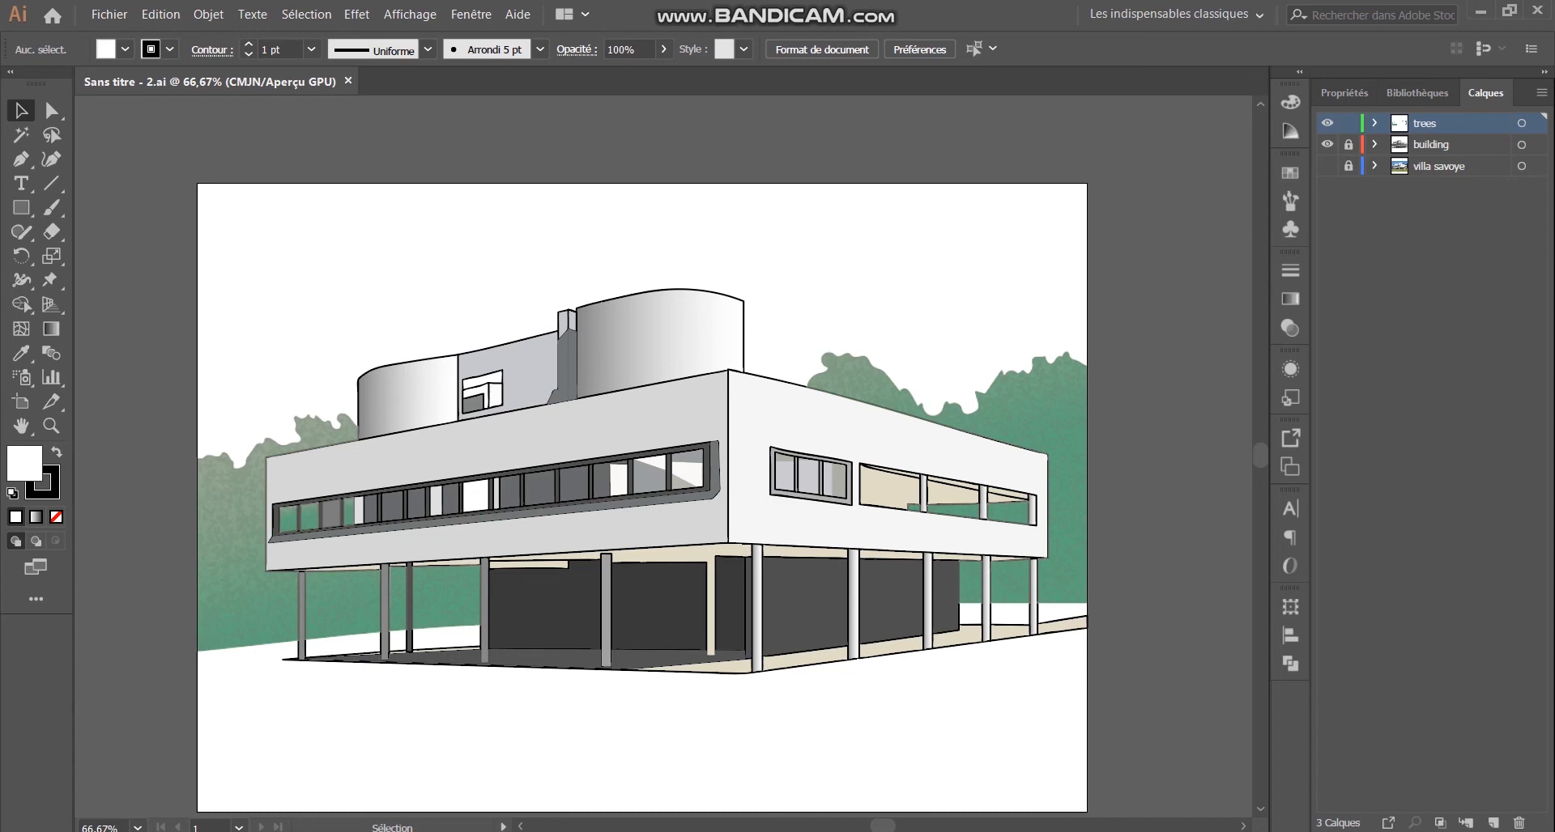
scroll(641, 489, "down", 1)
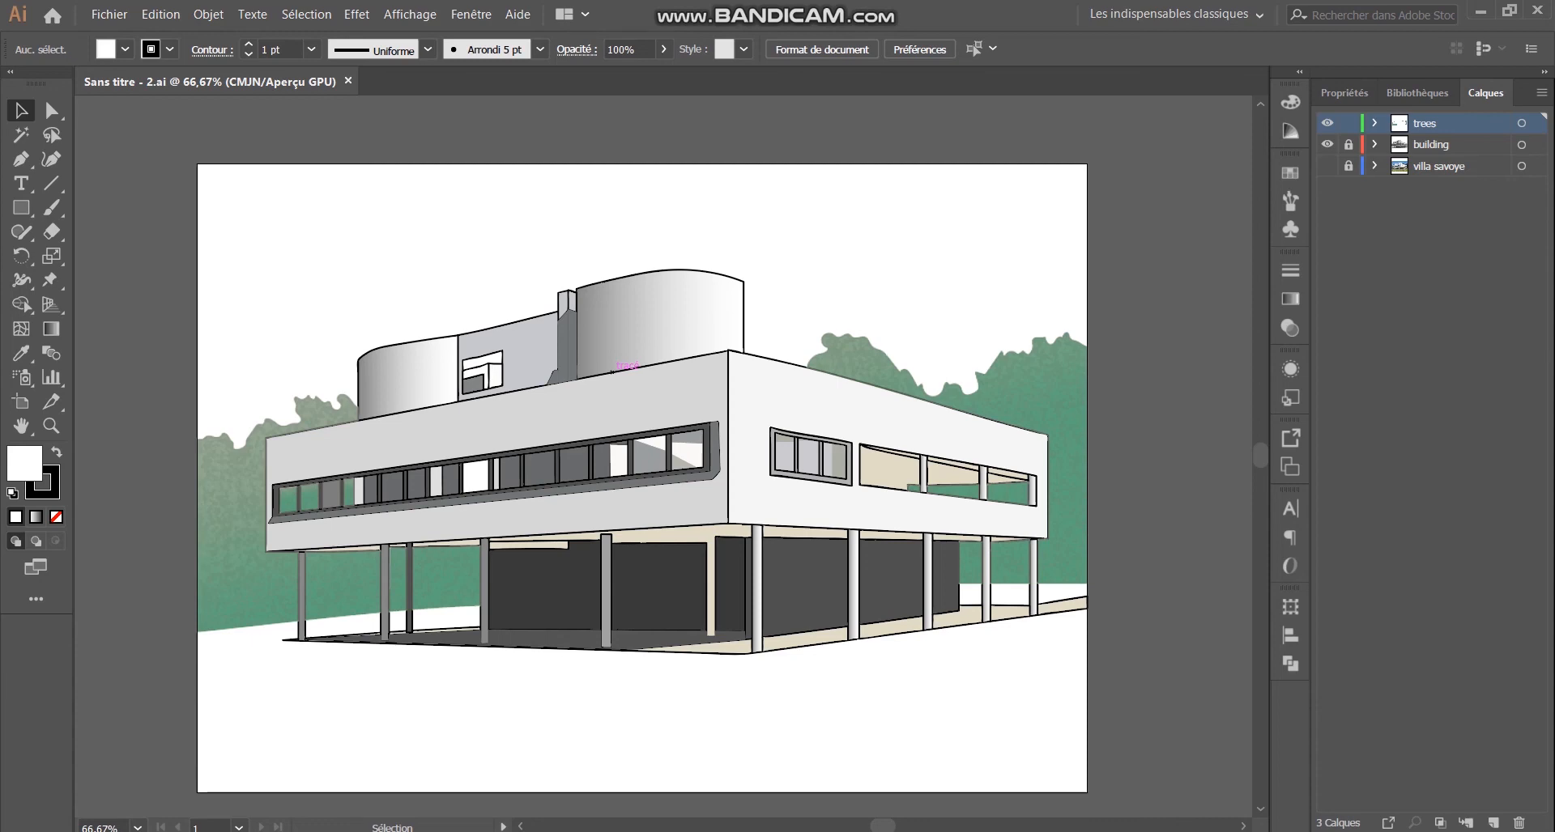
Step: Add a new layer named sky above the trees and choose the Paintbrush tool
left_click(1493, 823)
double_click(1433, 123)
type("sky")
left_click(1432, 405)
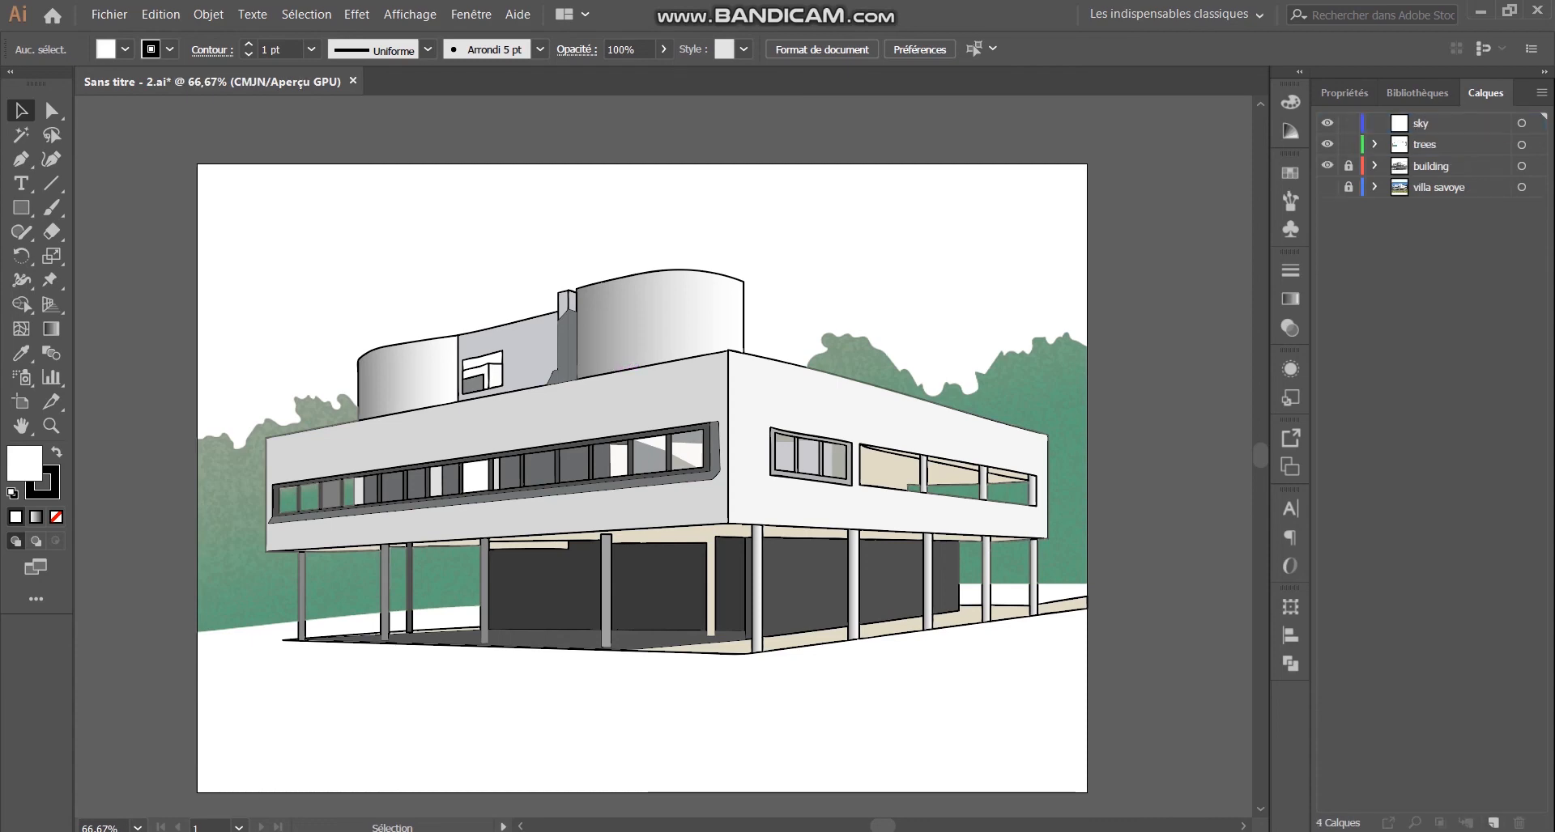
scroll(134, 255, "up", 2)
key("b")
left_click_drag(274, 579, 372, 680)
key("ctrl+z")
mouse_move(274, 549)
left_mouse_down()
mouse_move(274, 684)
mouse_move(274, 74)
left_mouse_up()
scroll(298, 212, "down", 2)
key("ctrl+z")
Step: Paint straight black border lines along the artboard's left, top and right edges, crossing at the corners and reaching down to the trees
scroll(320, 130, "up", 1)
left_click_drag(271, 577, 271, 154)
scroll(91, 340, "down", 1)
left_click_drag(205, 215, 1182, 214)
left_click_drag(1101, 156, 1101, 407)
key("v")
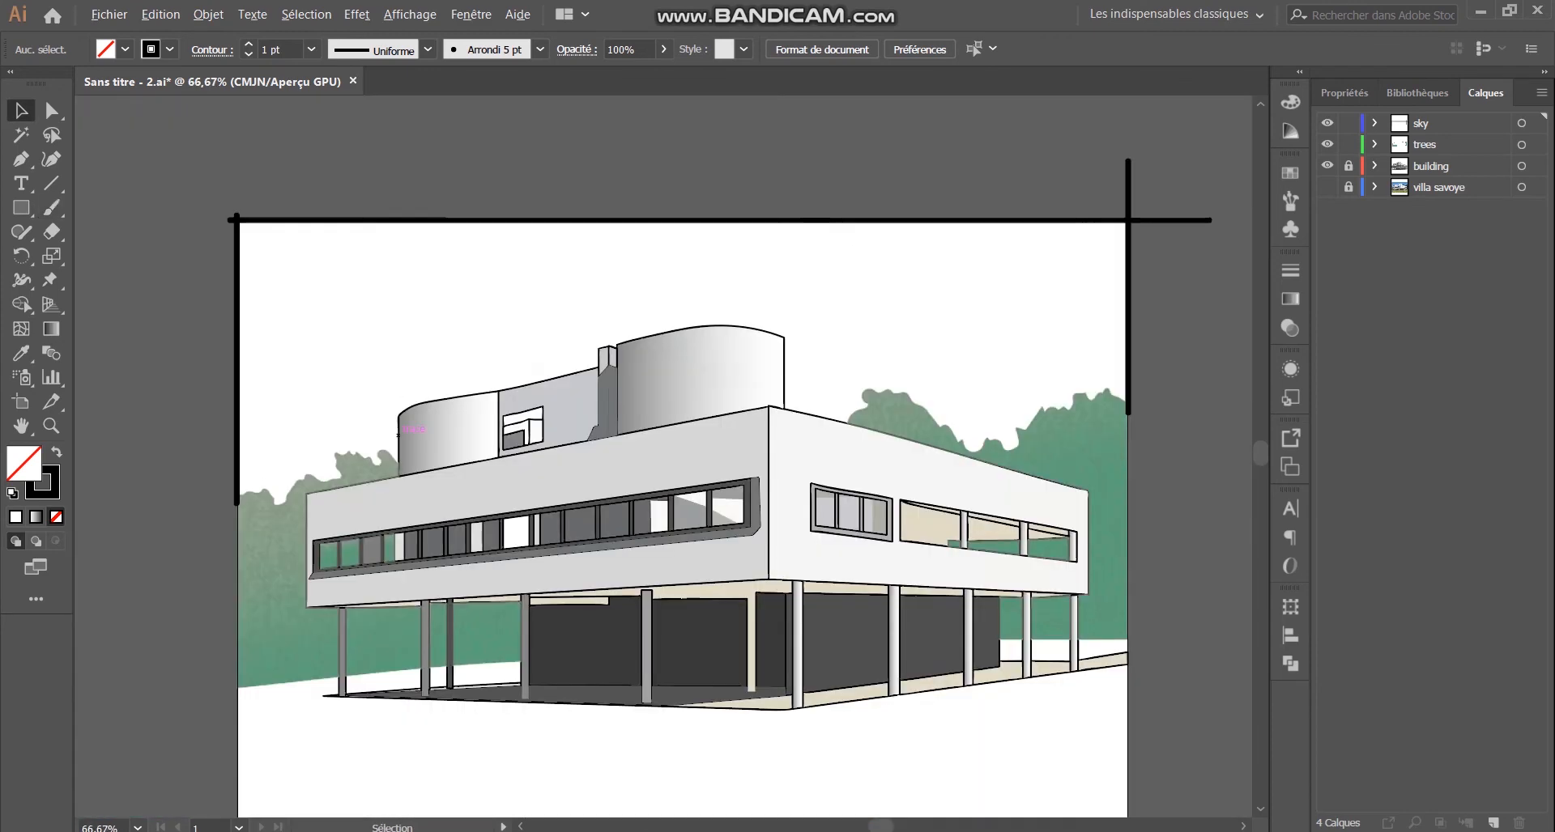
Step: Lock the trees layer and start a Pen path at the left trees, following the top of the left curved roof wall
scroll(405, 461, "up", 4)
scroll(383, 339, "down", 5)
left_click(622, 177)
scroll(384, 335, "up", 6)
key("p")
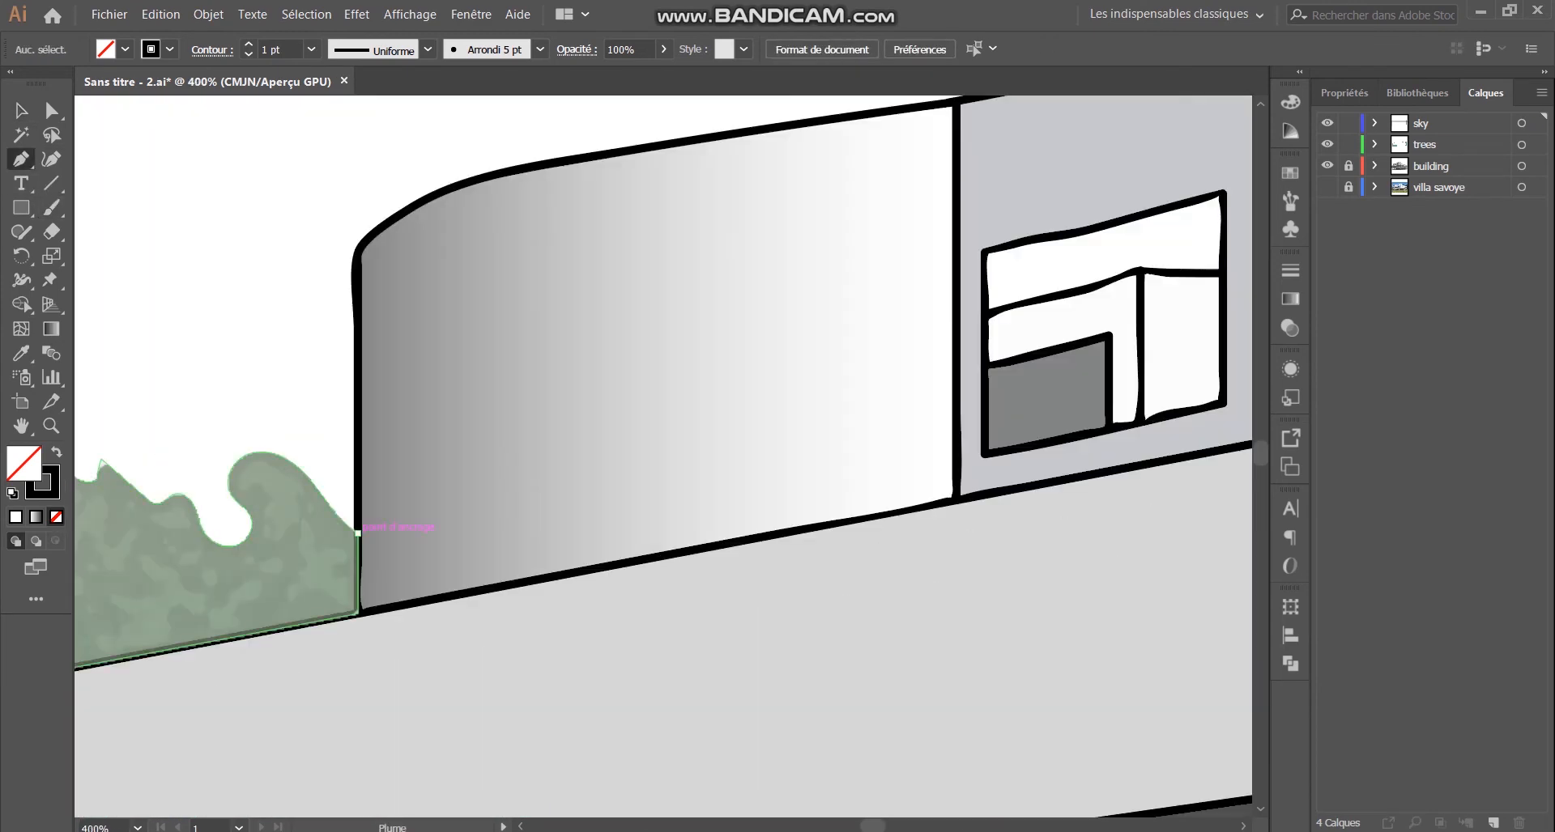
left_click(1348, 145)
left_click(357, 544)
left_click(357, 249)
left_click(413, 204)
left_click(495, 171)
left_click(849, 112)
Step: Continue the Pen path along the upper edge of the grey roof wall and around the top of the chimney
left_click_drag(810, 243, 473, 446)
left_click(944, 243)
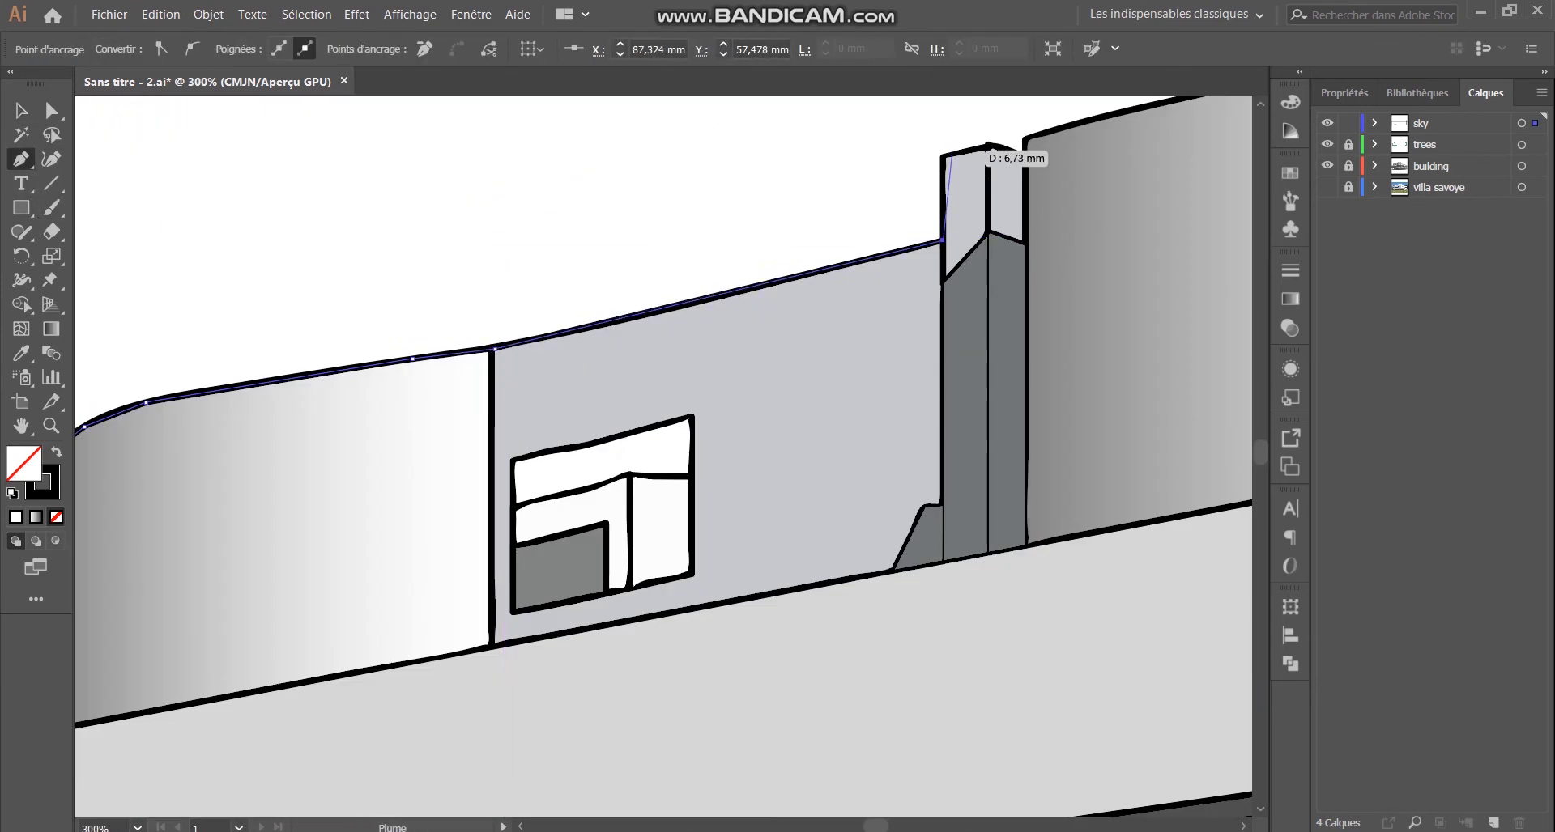
left_click(944, 157)
left_click(989, 148)
left_click(1026, 161)
left_click_drag(1027, 162, 458, 316)
Step: Continue the path over the large curved roof volume and down to the roof edge towards the right trees, and end it
left_click(459, 294)
left_click(735, 228)
left_click(1140, 239)
left_click(1209, 261)
scroll(890, 405, "down", 5)
scroll(824, 485, "up", 4)
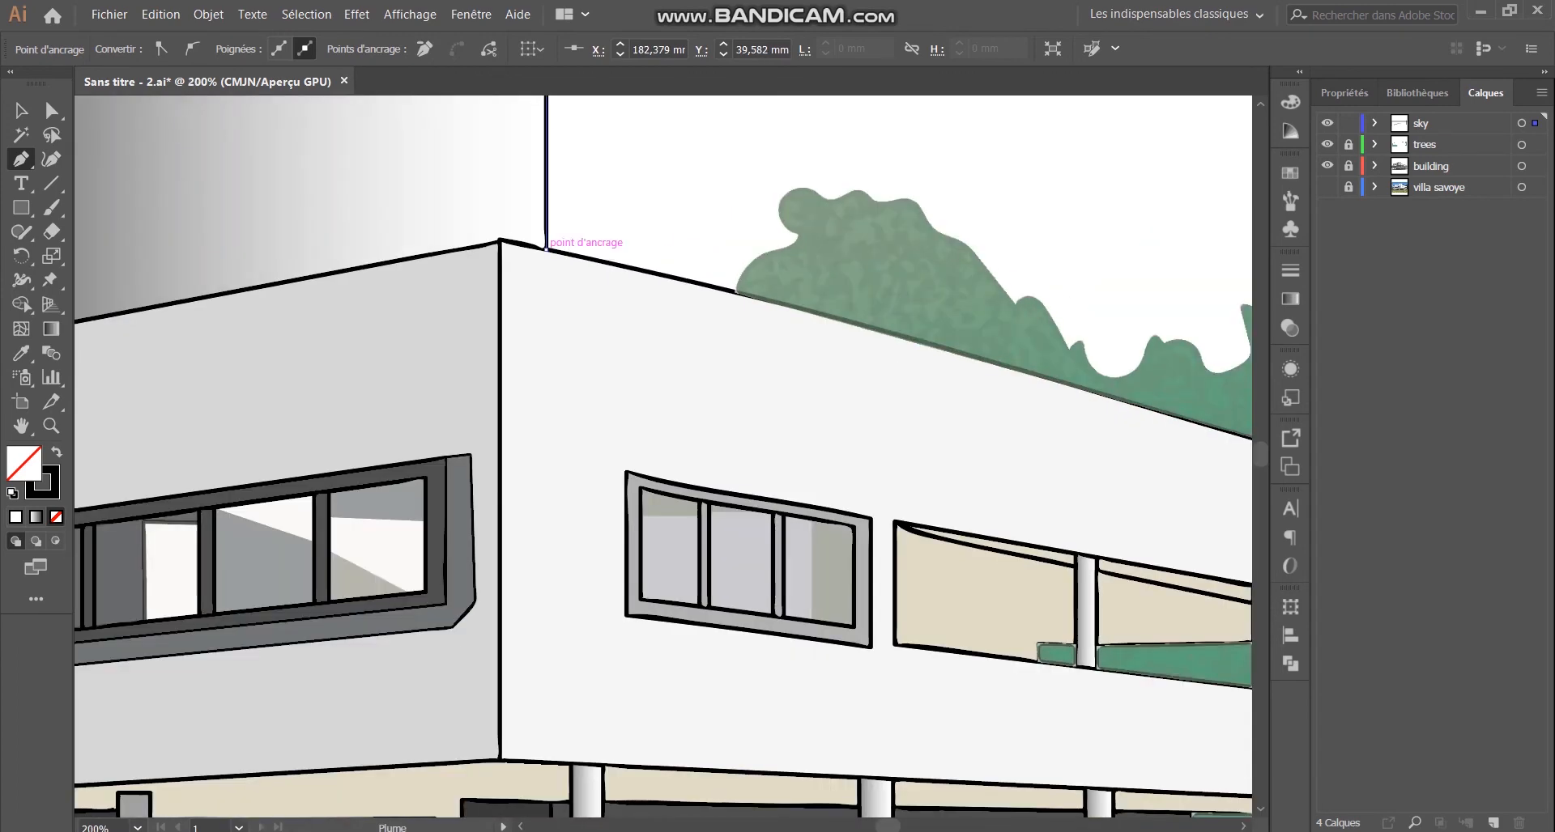
left_click(545, 249)
scroll(924, 456, "down", 3)
key("v")
left_click(857, 319)
Step: Try to build the sky area from all the sky lines and tree shapes with the Shape Builder tool
scroll(480, 209, "down", 1)
key("ctrl+a")
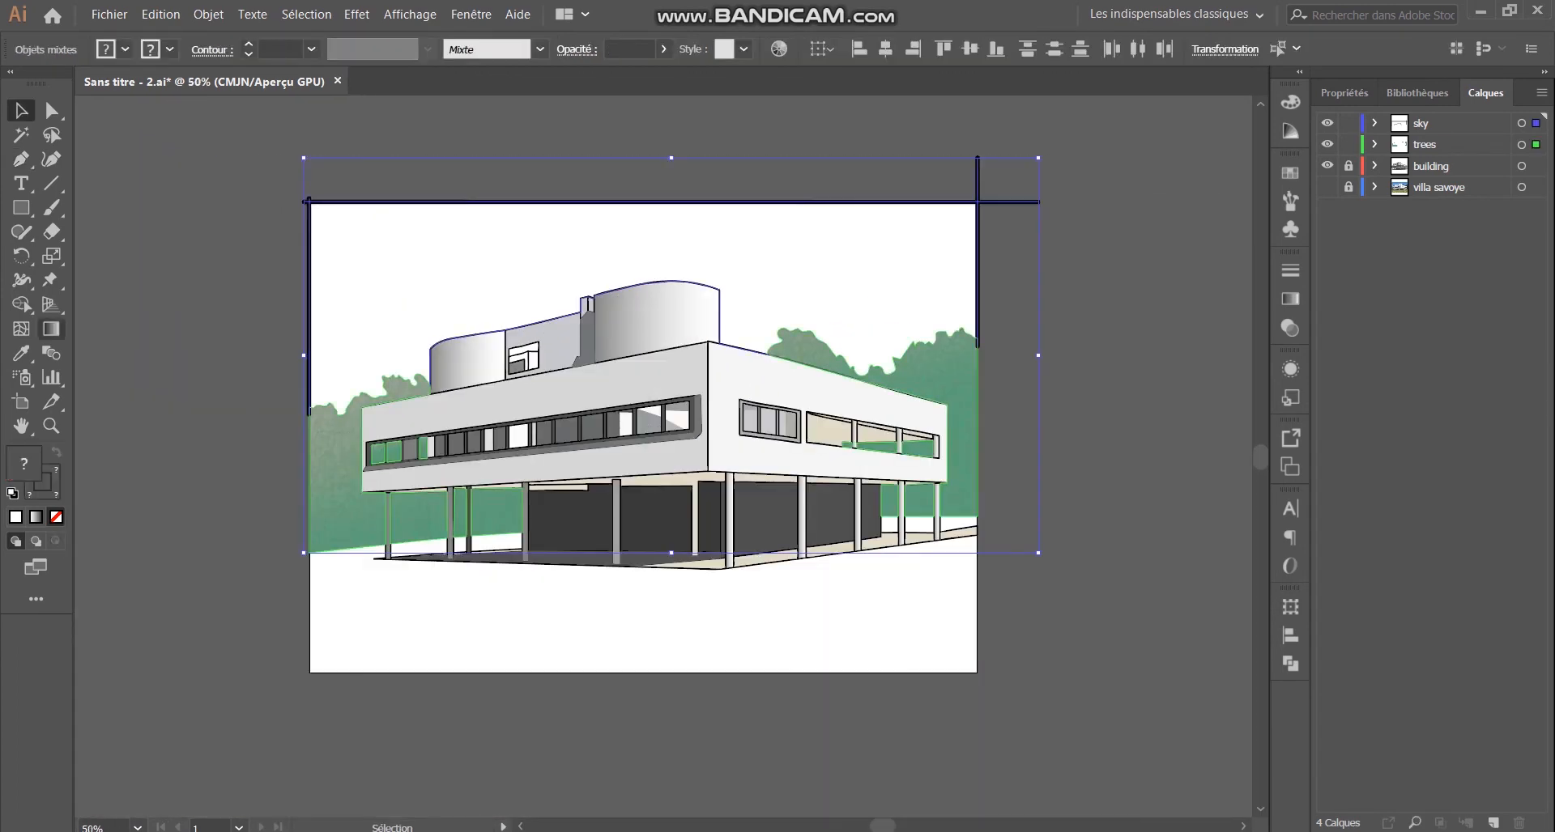
key("shift+m")
key("shift+x")
scroll(864, 334, "up", 4)
scroll(882, 357, "down", 3)
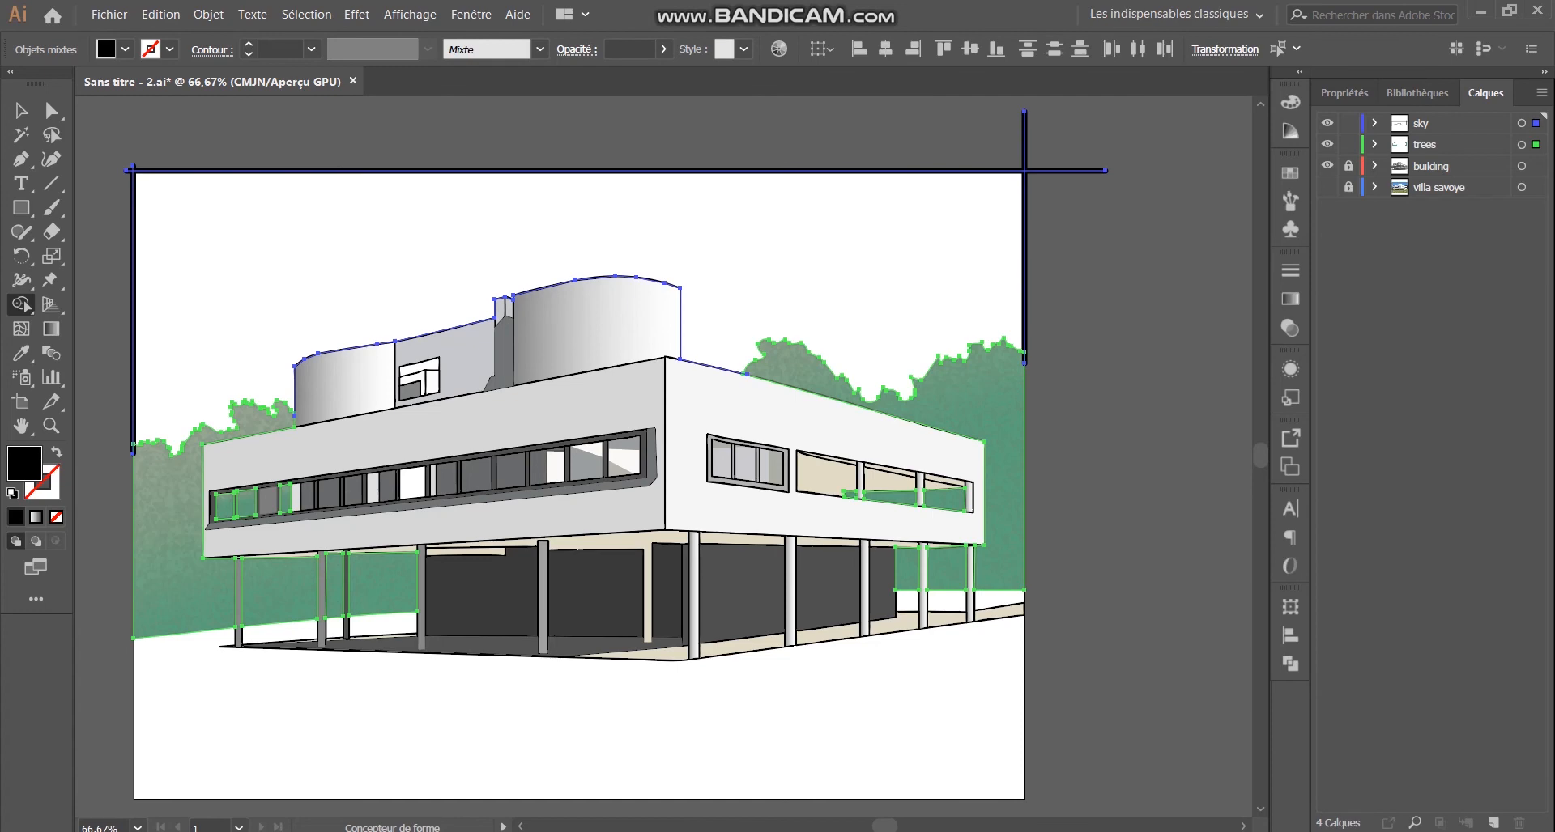
Step: Move the left tree outline's end anchor point about 0.3 mm onto the left border line and nudge another anchor point
scroll(121, 445, "up", 8)
key("a")
left_click_drag(321, 442, 305, 436)
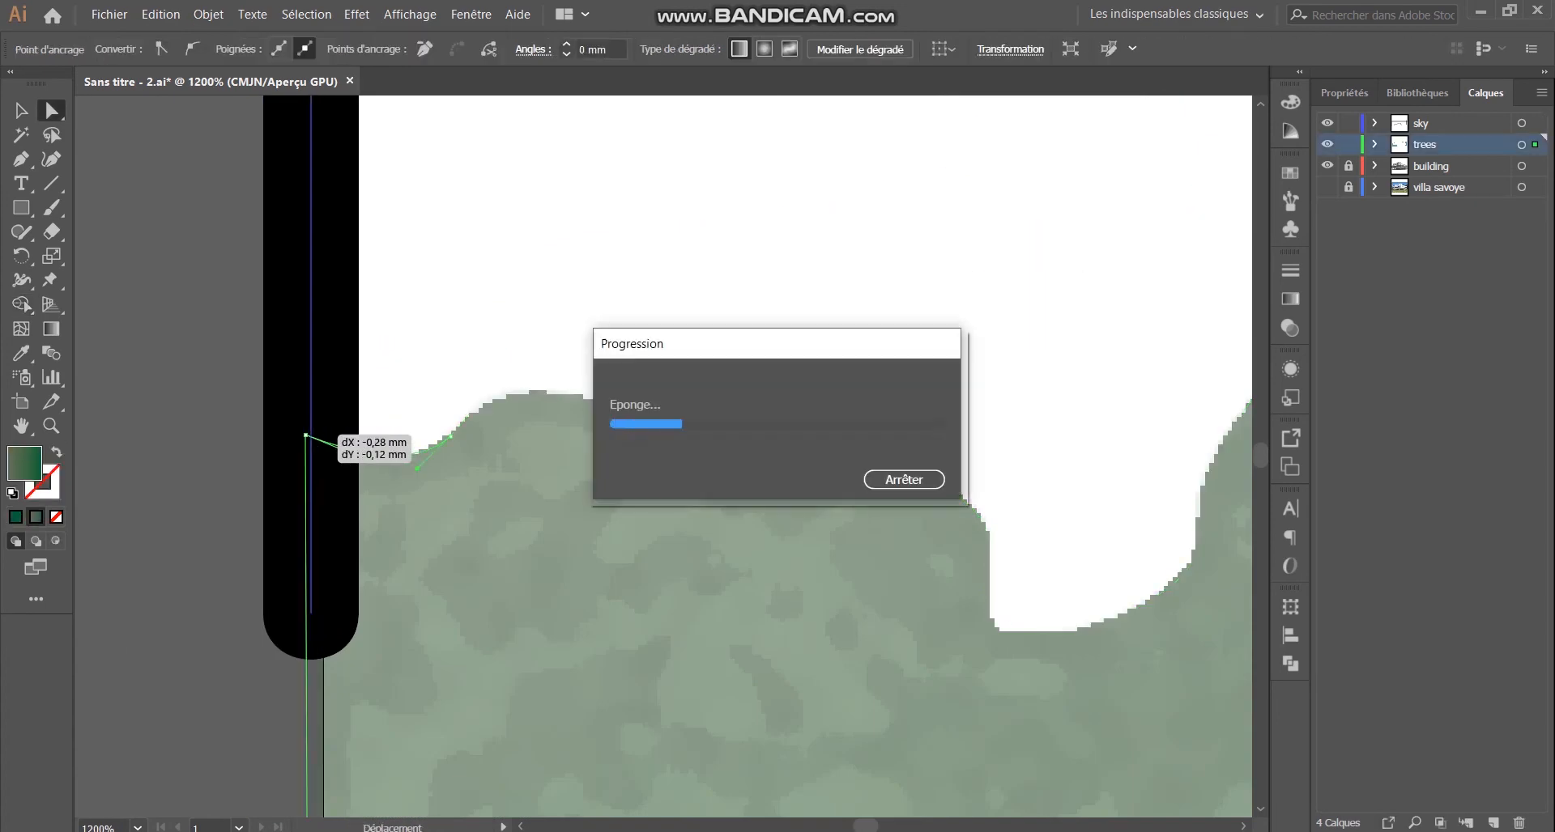
scroll(308, 438, "down", 8)
scroll(1109, 438, "up", 7)
left_click_drag(557, 423, 561, 420)
Step: Select all the lines and tree shapes again and form the closed sky shape with the Shape Builder tool
scroll(566, 421, "down", 8)
key("ctrl+a")
key("j")
key("shift+m")
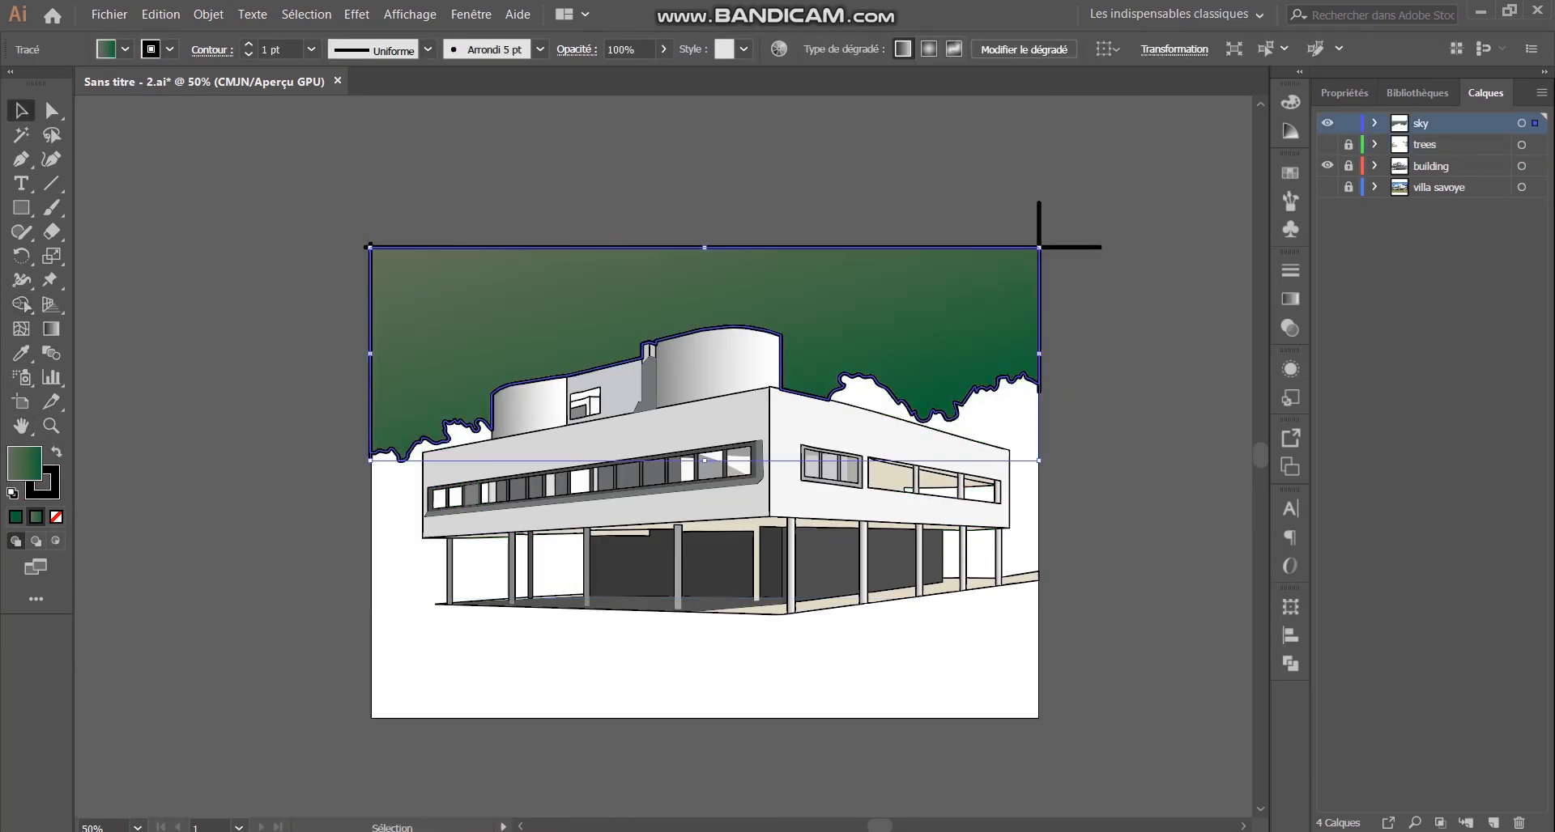
Step: Recolour both stops of the sky shape's gradient with blue swatches
left_click(1290, 298)
double_click(1051, 451)
left_click(1114, 592)
left_click(1150, 592)
double_click(1228, 451)
left_click(1132, 592)
Step: Redraw the sky gradient vertically from the building up to the upper sky, and remove the sky shape's stroke
left_click(51, 329)
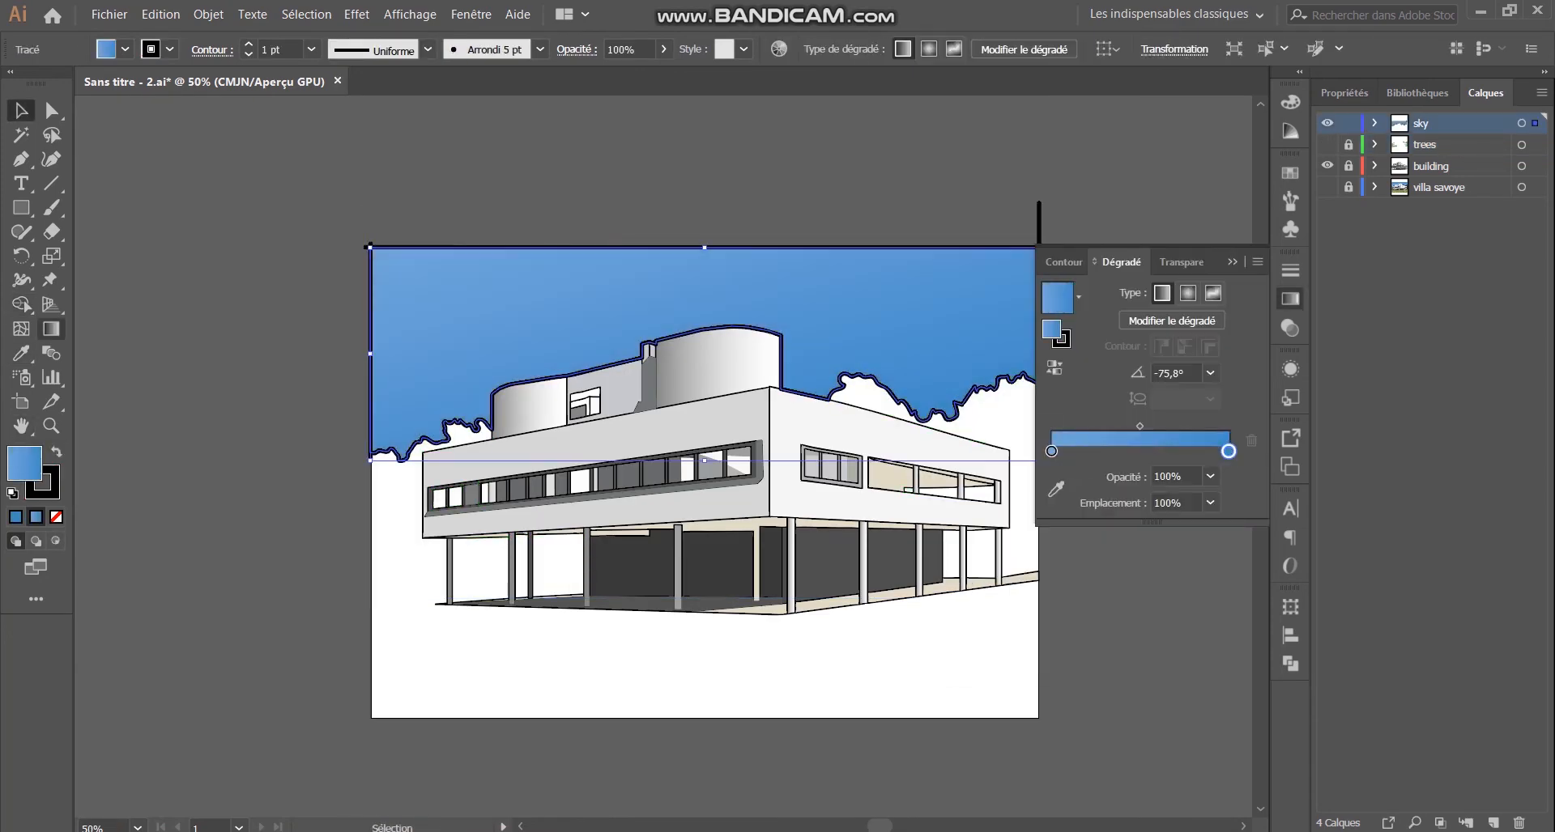
left_click_drag(624, 411, 625, 288)
left_click(21, 111)
left_click(50, 489)
left_click(56, 517)
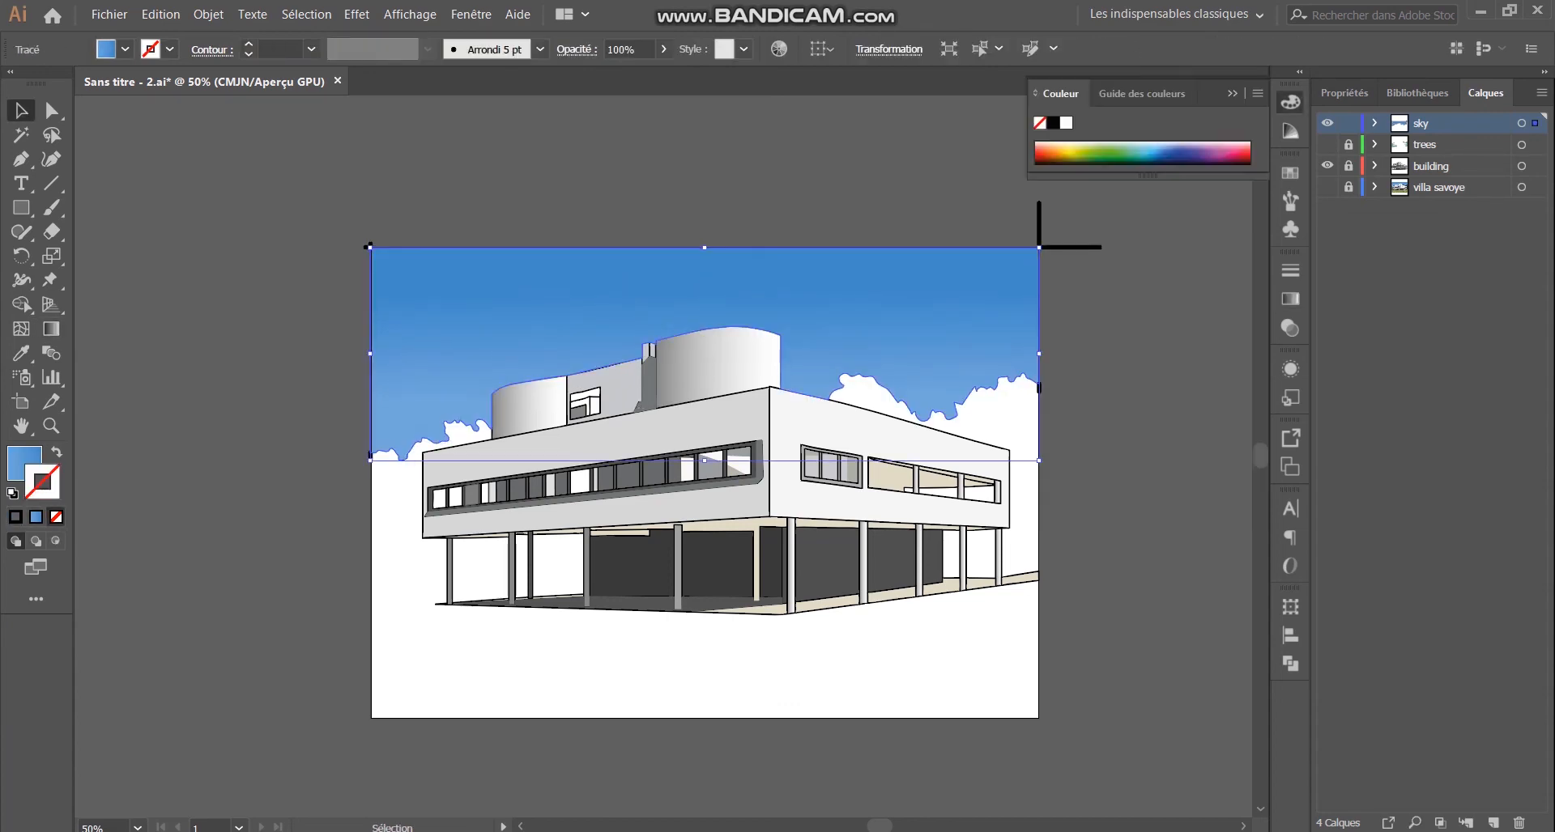
Step: Delete the leftover black border line pieces around the sky
scroll(1102, 246, "up", 1)
left_click(1085, 248)
key("Delete")
left_click(1018, 435)
key("Delete")
left_click(125, 246)
key("Delete")
Step: Show the trees layer and move the sky layer below the building layer
scroll(302, 519, "up", 5)
scroll(301, 518, "down", 5)
left_click(1327, 145)
left_click(595, 324)
left_click_drag(1422, 123, 1427, 176)
left_click(1133, 485)
scroll(595, 486, "down", 1)
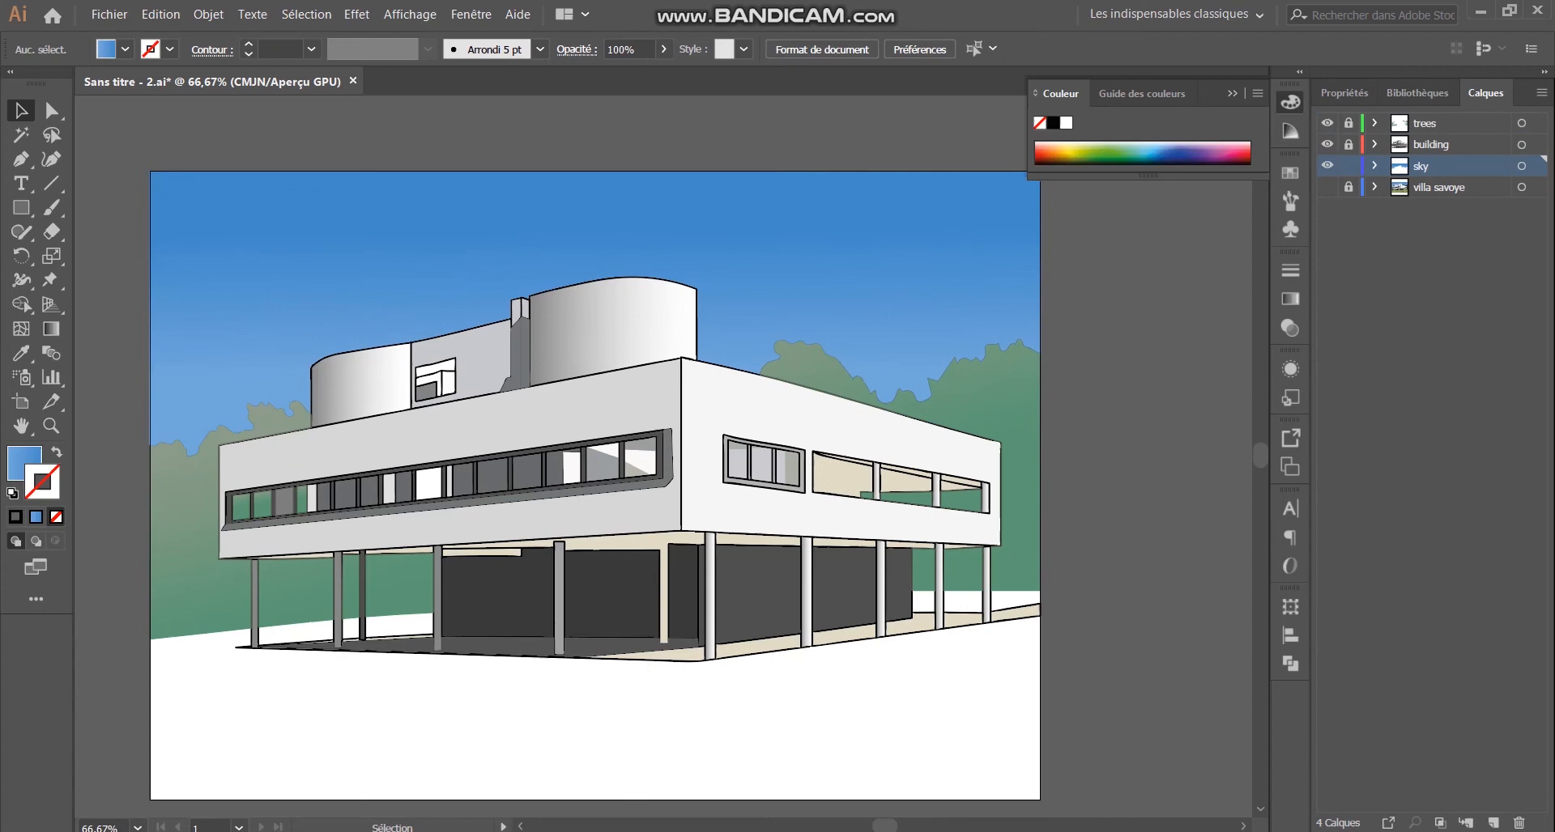
Step: Lower the opacity of the sky shape to 85% and deselect it
left_click(1290, 102)
scroll(595, 486, "down", 4)
left_click(596, 203)
left_click(1290, 271)
left_click(1290, 328)
left_click_drag(1252, 316, 1240, 318)
left_click(1290, 328)
scroll(595, 485, "up", 3)
left_click(1290, 271)
left_click(1290, 328)
left_click(1252, 291)
left_click(1290, 328)
left_click(1134, 485)
scroll(1112, 246, "down", 1)
scroll(1112, 245, "up", 1)
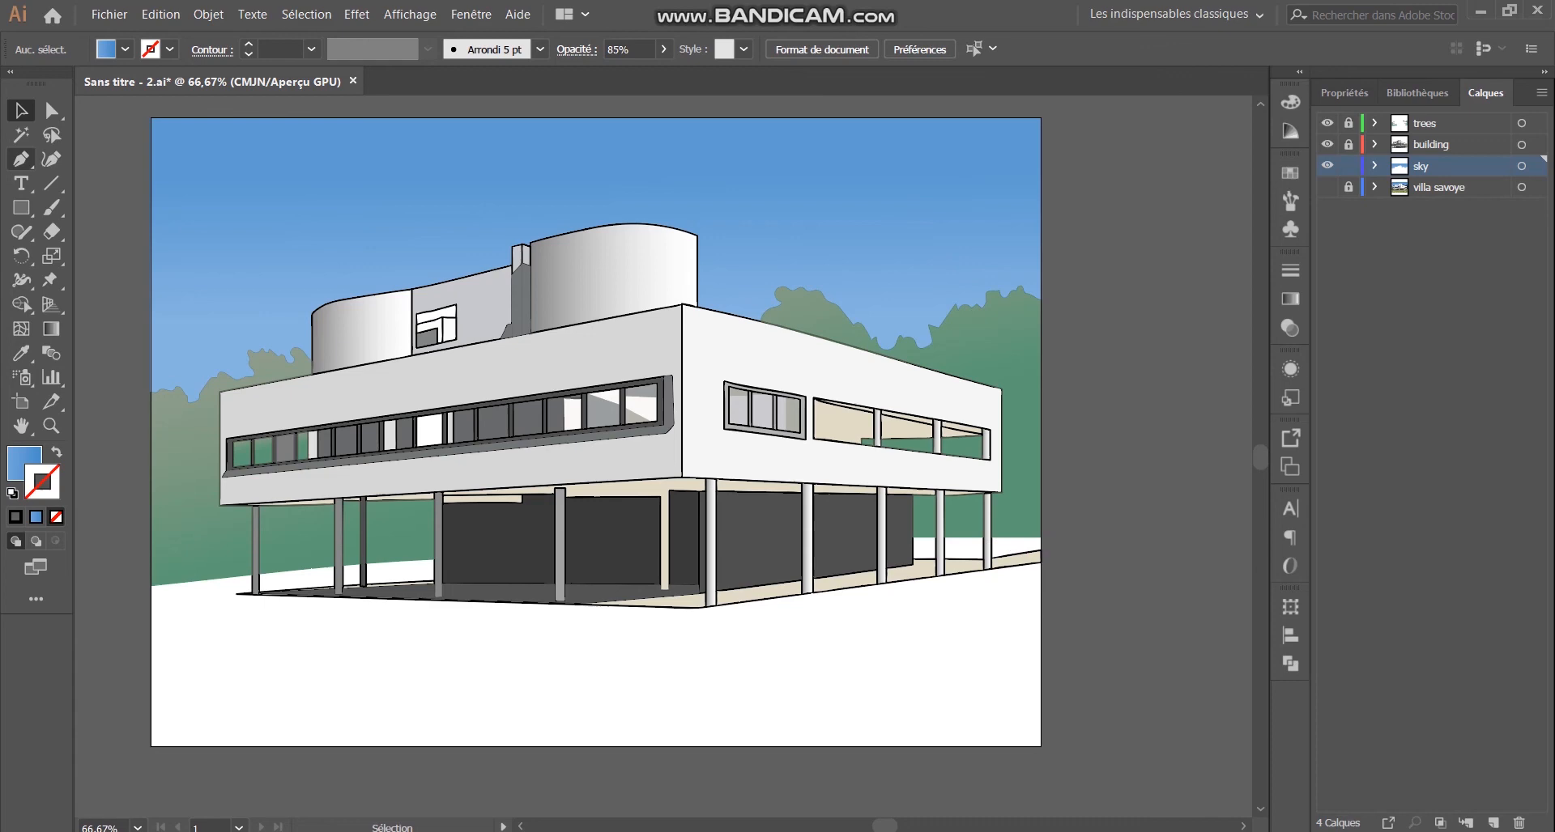
Step: Create a layer named "grass", restore the default fill and stroke, and start tracing the shadow's contour left of the columns with the Pen tool
key("v")
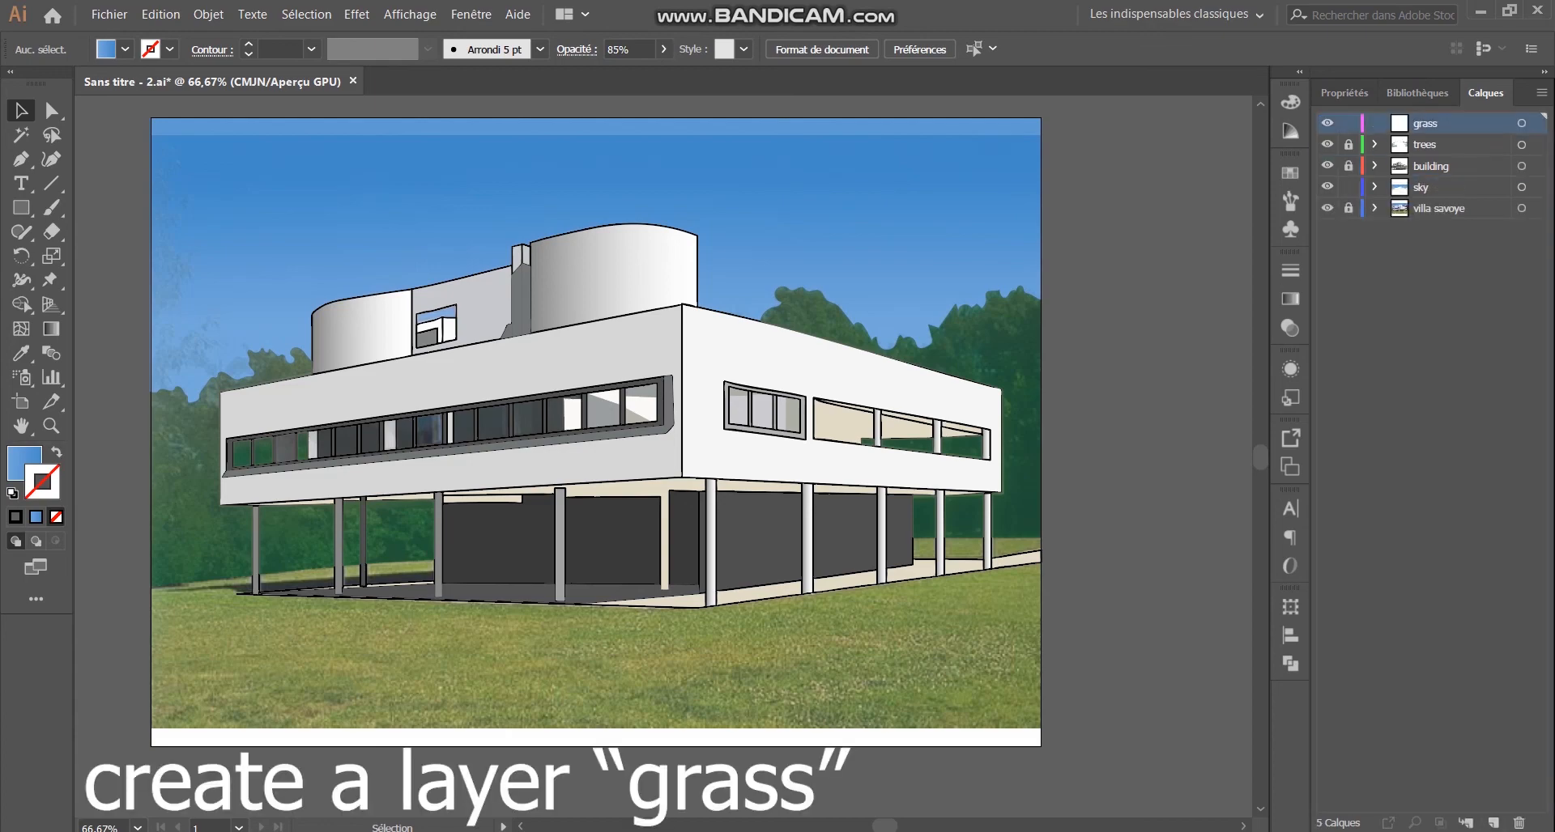
scroll(186, 604, "up", 4)
left_click(21, 159)
left_click(13, 493)
scroll(445, 486, "down", 1)
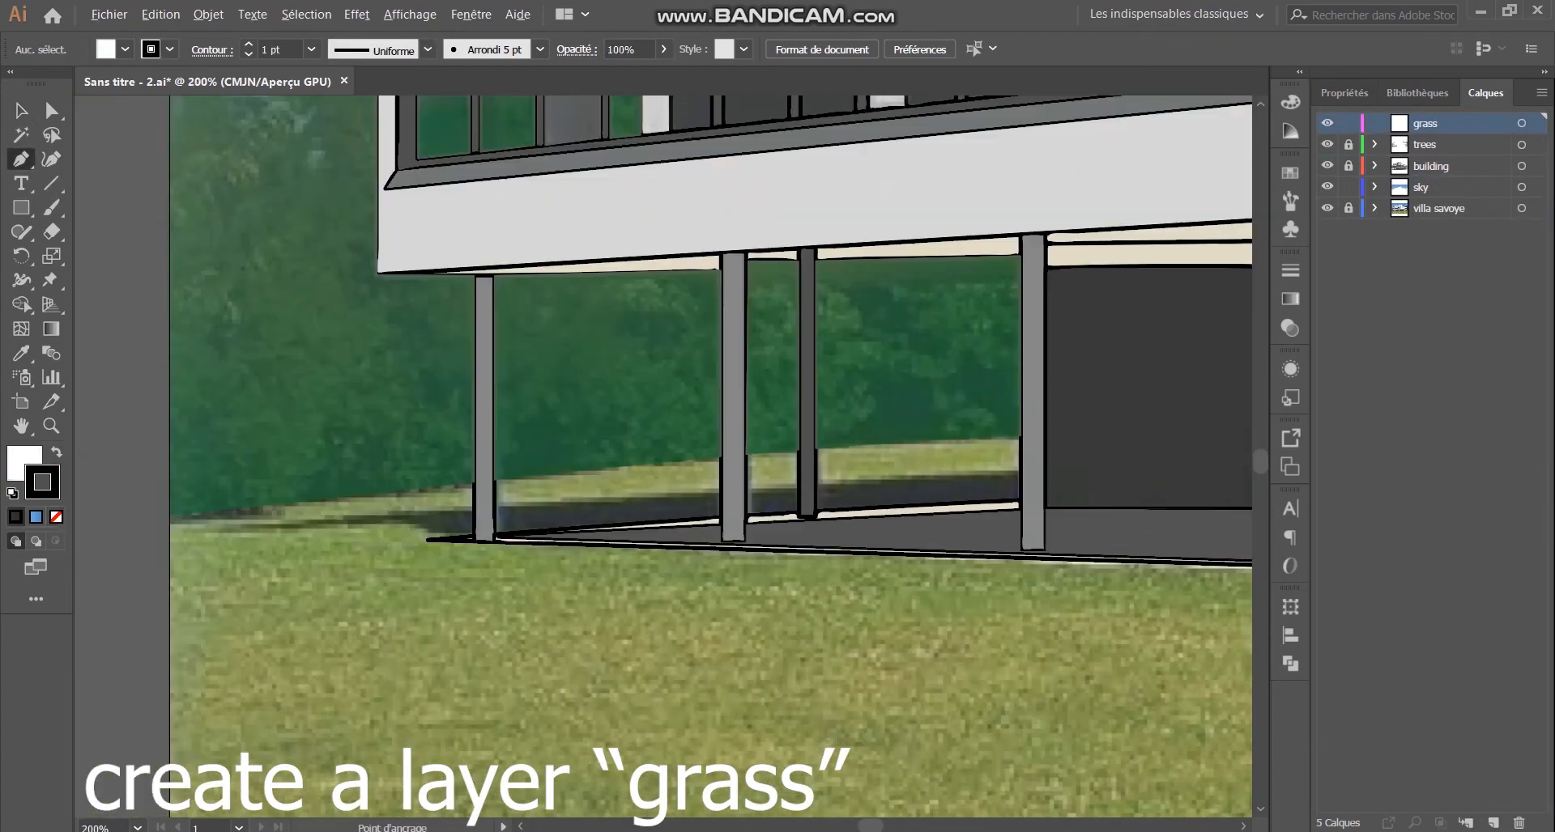
scroll(329, 504, "up", 1)
left_click(152, 536)
left_click(541, 507)
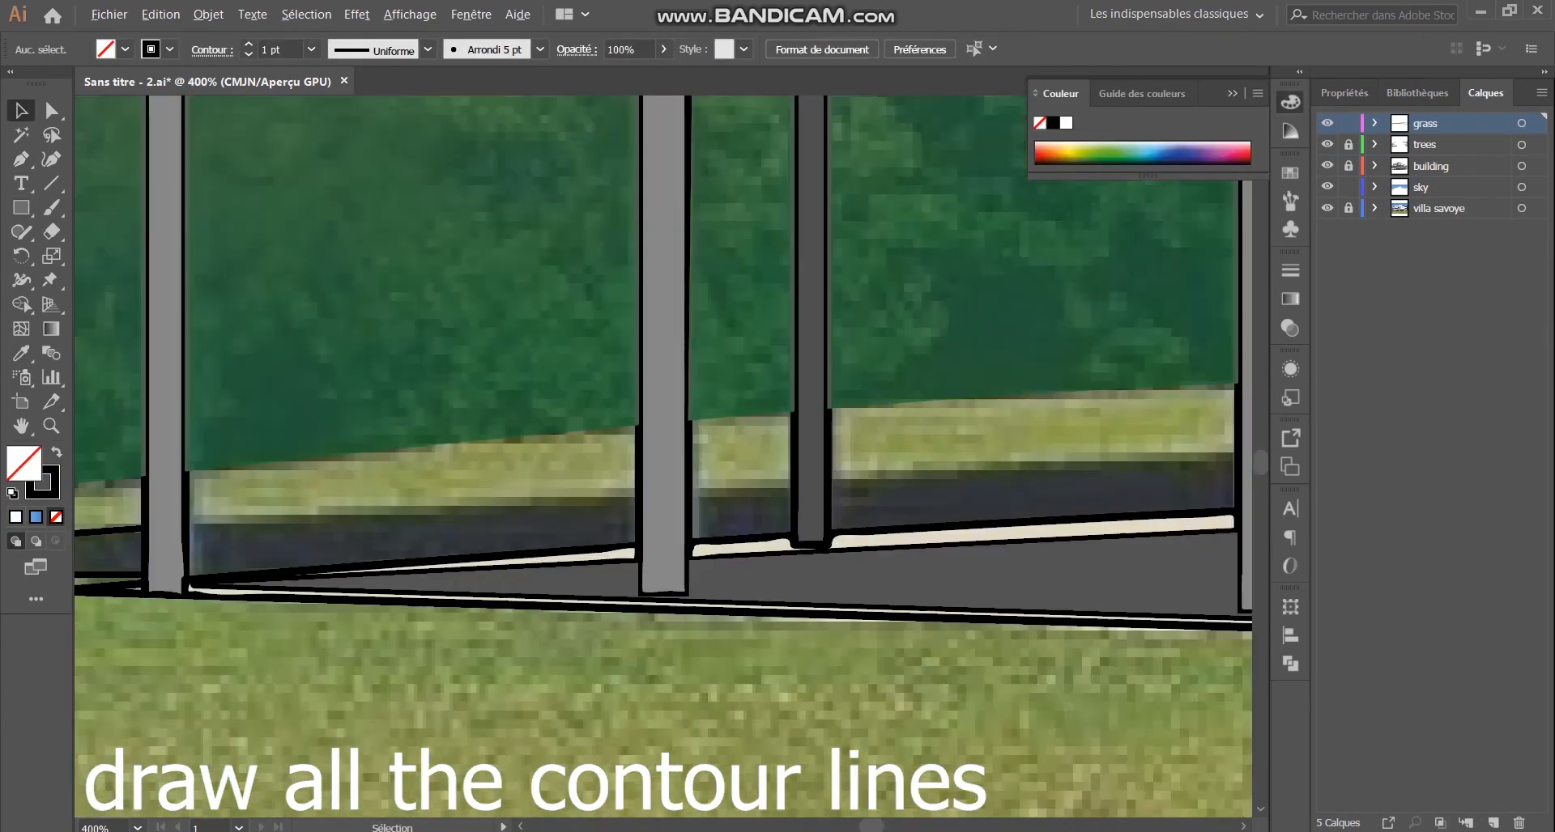
Step: Trace the contours of the shadow strips on the grass between the building's left columns
left_click(184, 522)
left_click(639, 495)
left_click(639, 547)
left_click(187, 581)
left_click(185, 523)
left_click(690, 489)
left_click(793, 481)
left_click(794, 538)
left_click(689, 543)
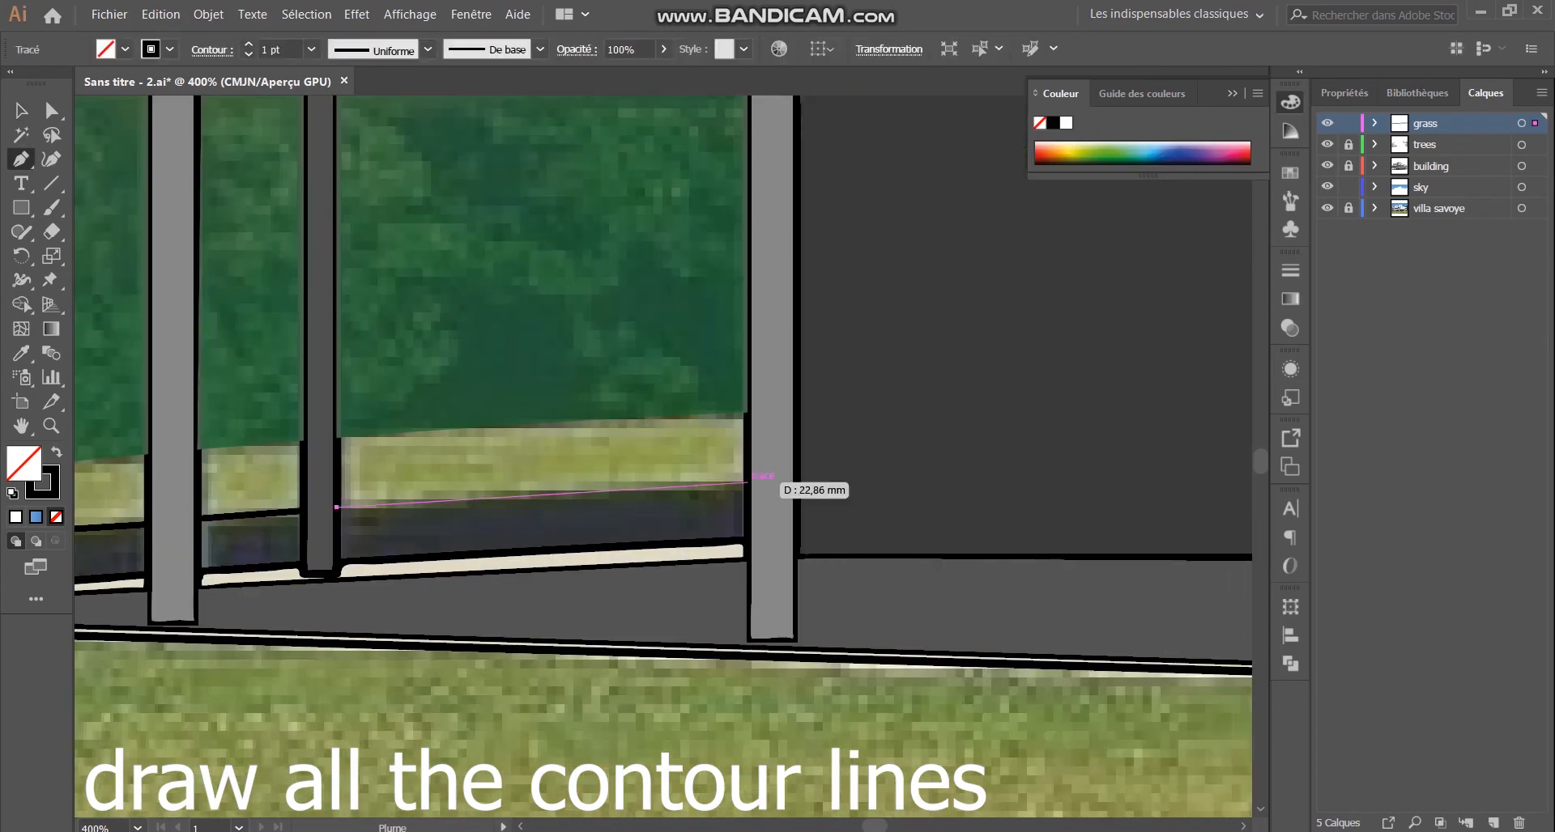
scroll(819, 431, "down", 2)
left_click(21, 111)
Step: Hide the villa savoye reference layer and outline the background grass strip between the thin rear column and the next thick column
scroll(820, 426, "down", 3)
left_click(1327, 208)
scroll(808, 423, "up", 5)
left_click(21, 159)
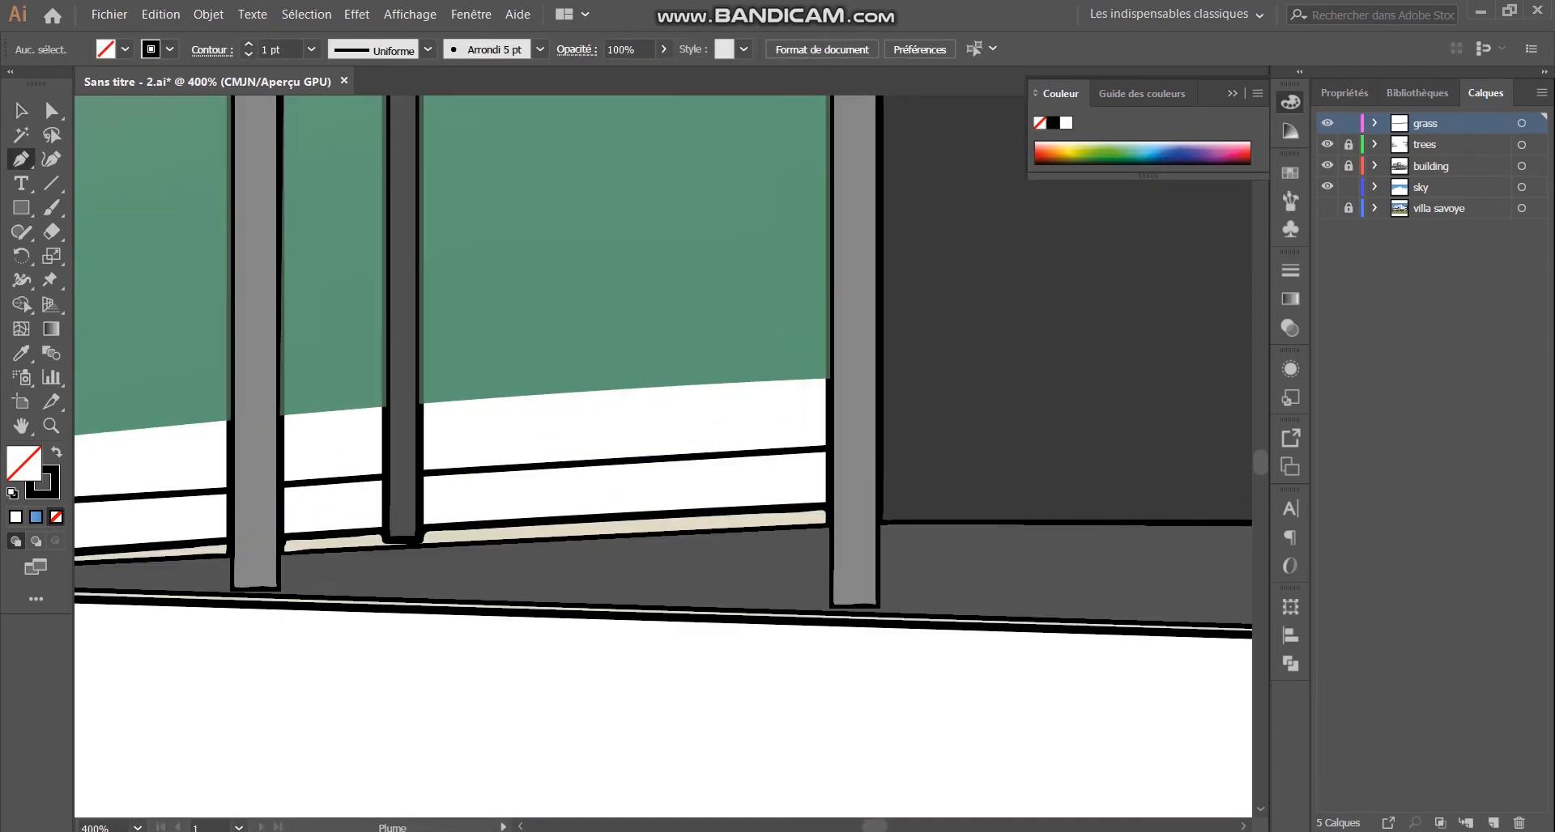
left_click(419, 474)
left_click(418, 404)
left_click(828, 378)
left_click(828, 449)
left_click(420, 474)
Step: Outline the remaining background grass strips between the left columns with the Pen tool
scroll(319, 458, "up", 1)
left_click(260, 500)
left_click(261, 393)
left_click(422, 381)
left_click(422, 489)
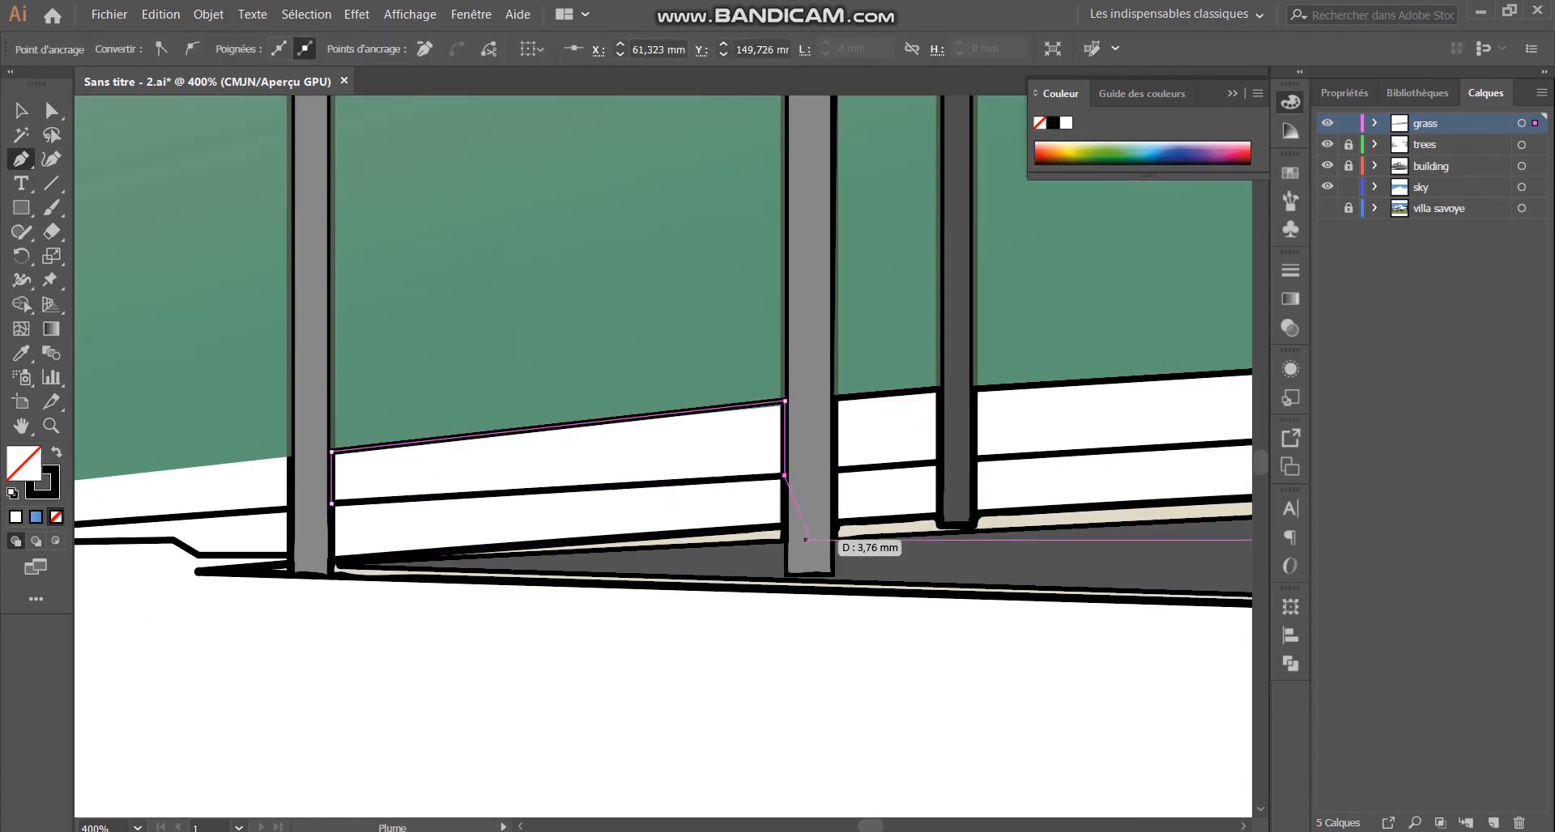
left_click(767, 427)
left_click(159, 493)
Step: Draw the contour of the large foreground lawn in front of the building
scroll(250, 518, "down", 4)
left_click(250, 697)
left_click(853, 687)
left_click(854, 410)
left_click(329, 485)
left_click(1183, 613)
Step: Outline the background grass strips between the columns at the building's right end
scroll(127, 533, "up", 2)
left_click(169, 387)
left_click(378, 387)
left_click(377, 582)
left_click(169, 582)
left_click(169, 387)
left_click(454, 387)
left_click(807, 387)
left_click(806, 589)
left_click(453, 579)
left_click(453, 387)
left_click(480, 468)
left_click(775, 468)
left_click(775, 545)
Step: Hide the trees layer and group the lawn, background grass and shadow shapes
left_click(1327, 144)
left_click(1327, 166)
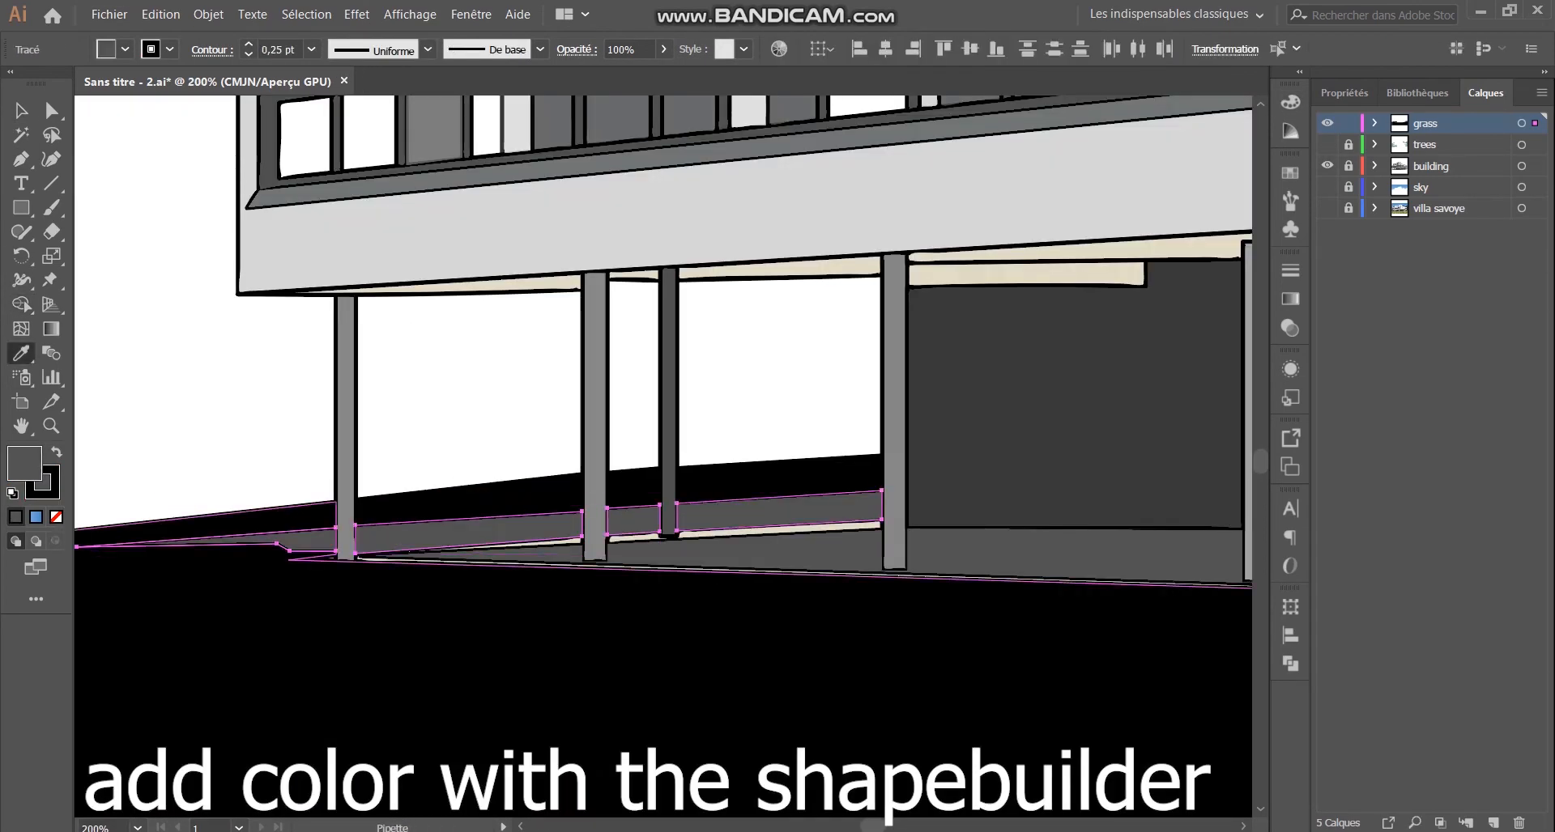
key("ctrl+0")
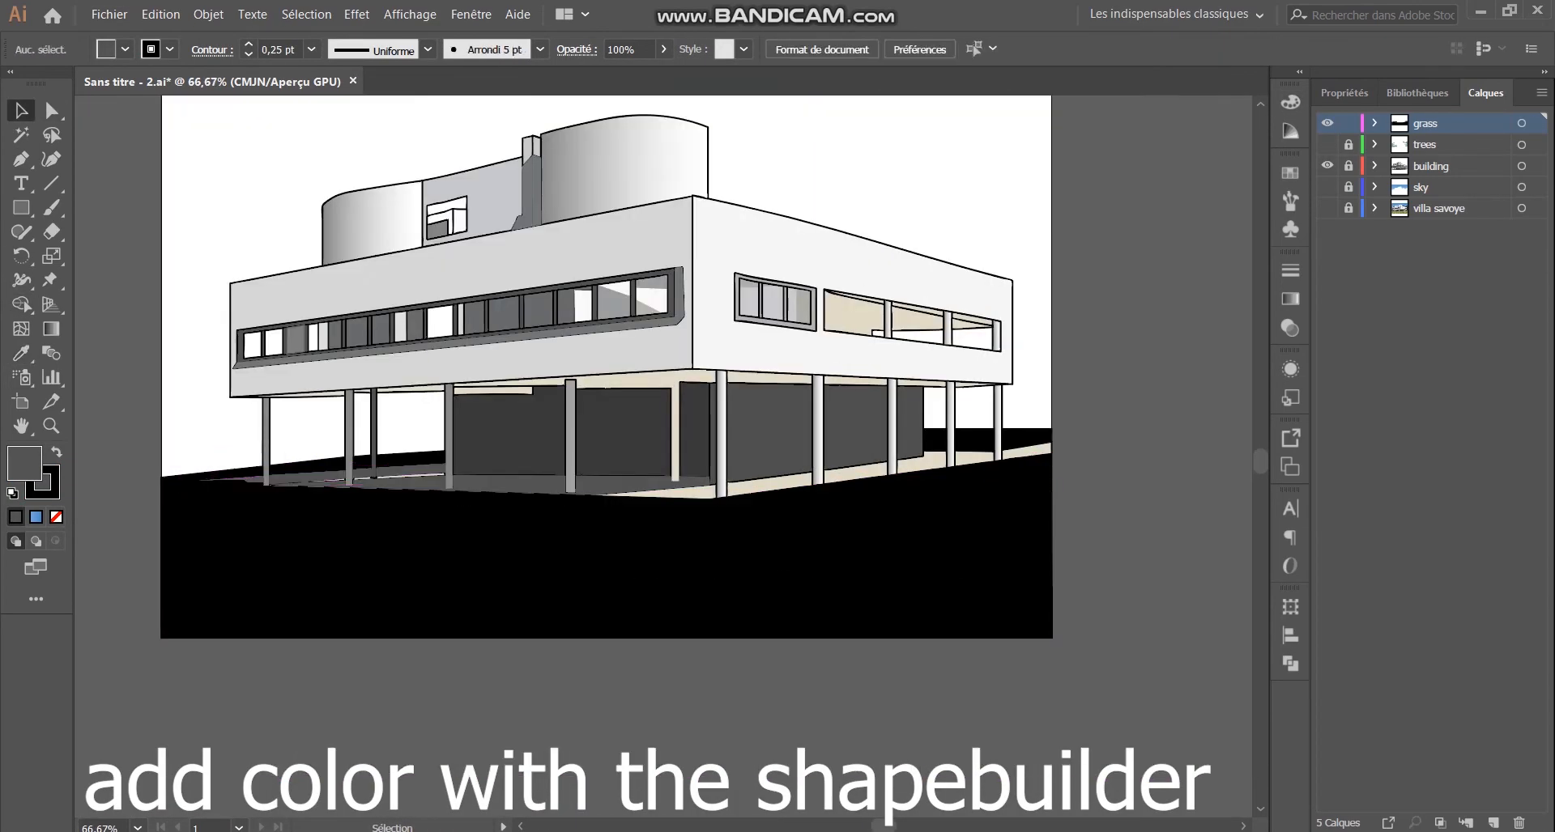
key("ctrl+1")
scroll(350, 486, "up", 1)
left_click(356, 518)
scroll(350, 486, "up", 2)
left_click(351, 486, "shift")
scroll(89, 558, "down", 3)
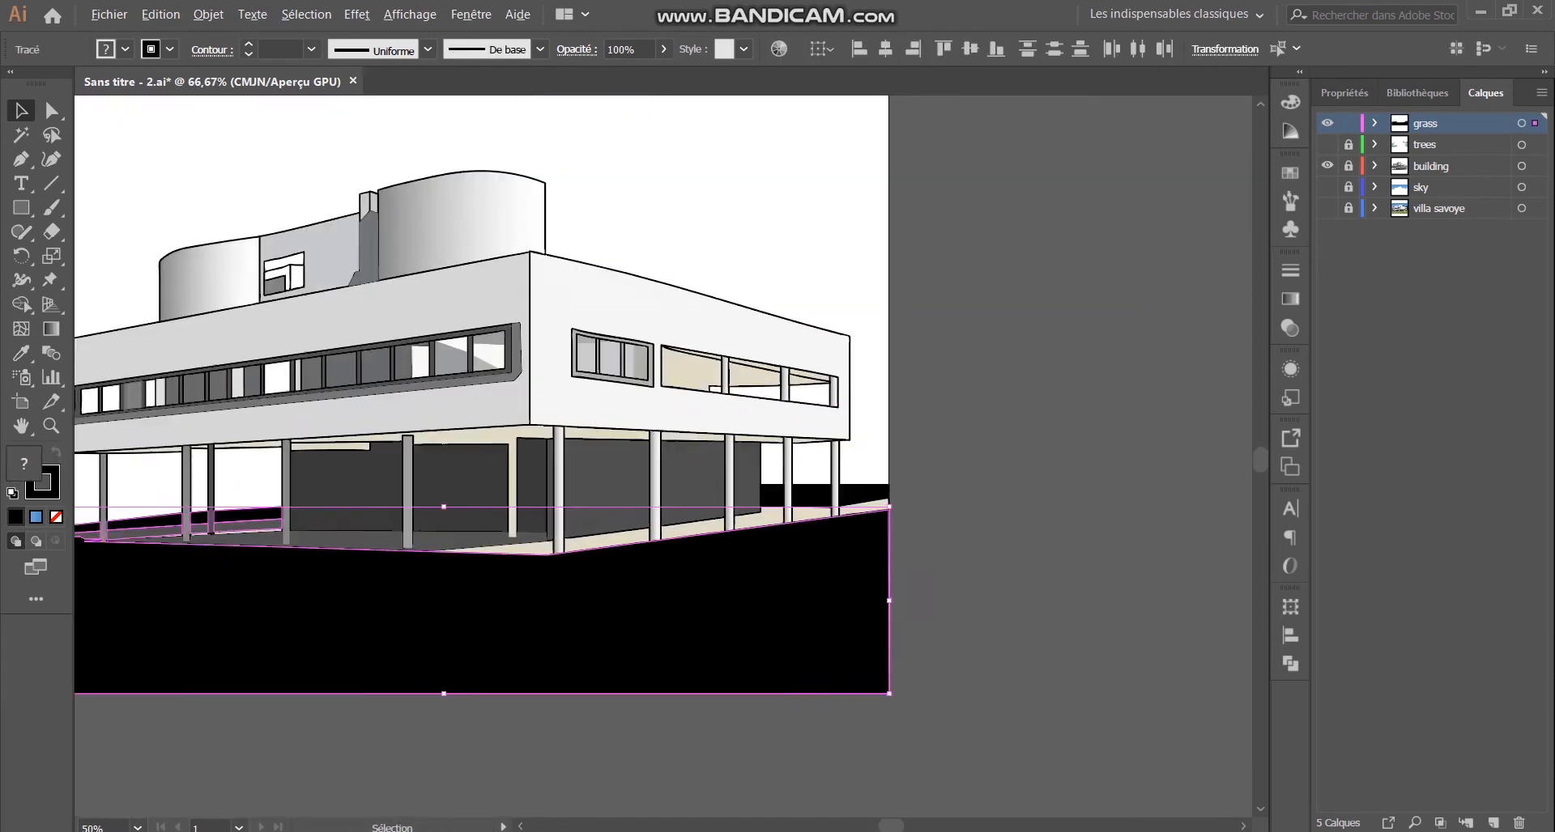
scroll(879, 496, "up", 2)
left_click(879, 496, "shift")
scroll(1093, 459, "down", 2)
key("ctrl+g")
Step: Isolate the grass group, select its grass shapes and apply a linear gradient fill
left_click(1093, 486)
double_click(567, 583)
key("ctrl+a")
scroll(264, 498, "up", 2)
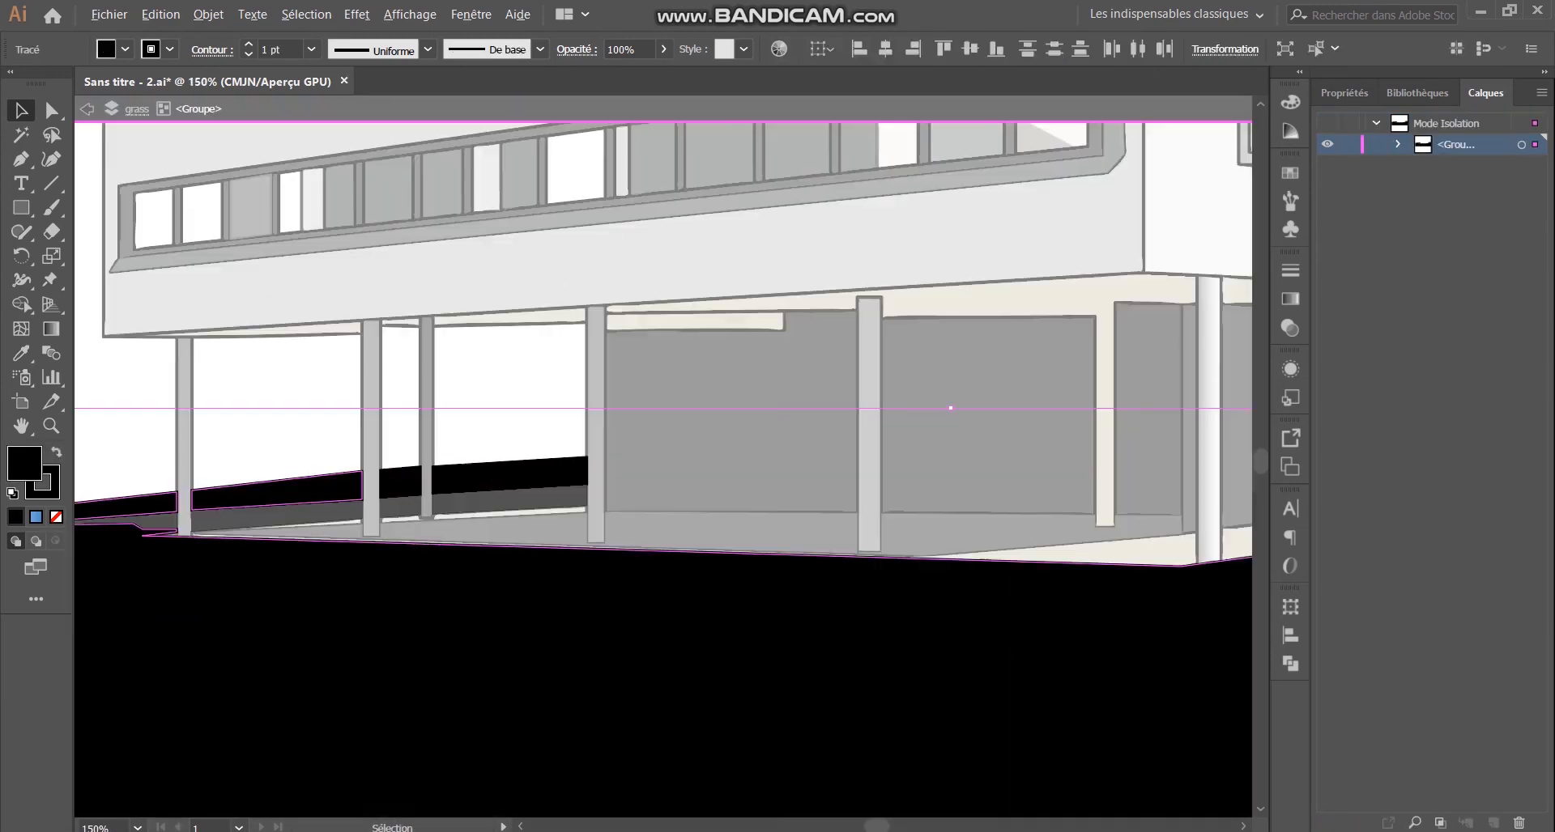
scroll(424, 514, "down", 2)
left_click(1290, 299)
left_click(1056, 298)
Step: Color the gradient from olive to dark green and move its midpoint to 57.6%
double_click(1051, 427)
left_click(1073, 568)
double_click(1228, 426)
left_click(1087, 567)
double_click(1228, 427)
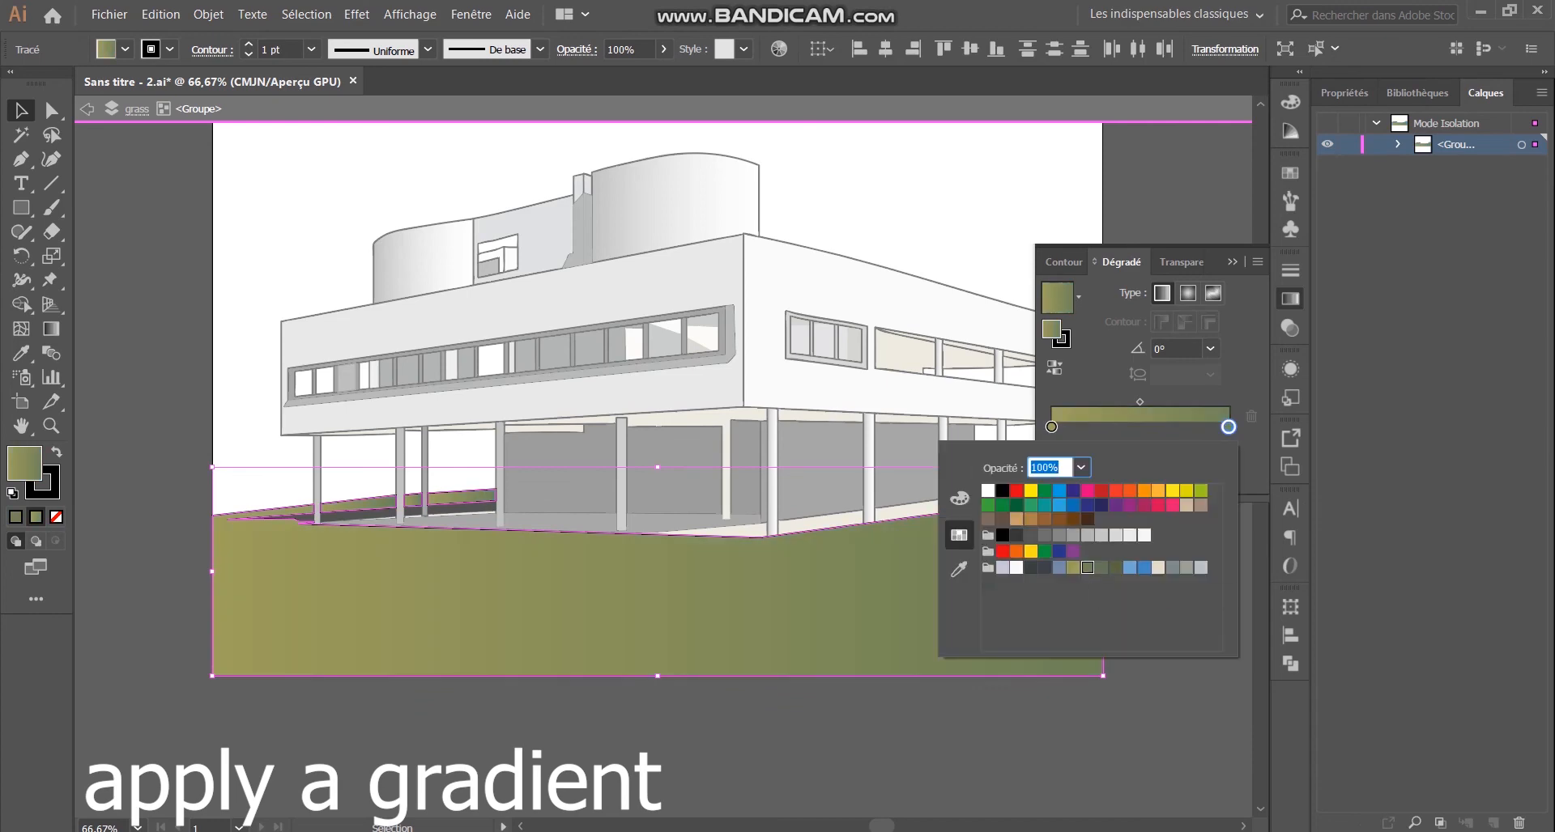
left_click(1002, 506)
left_click_drag(1139, 402, 1153, 402)
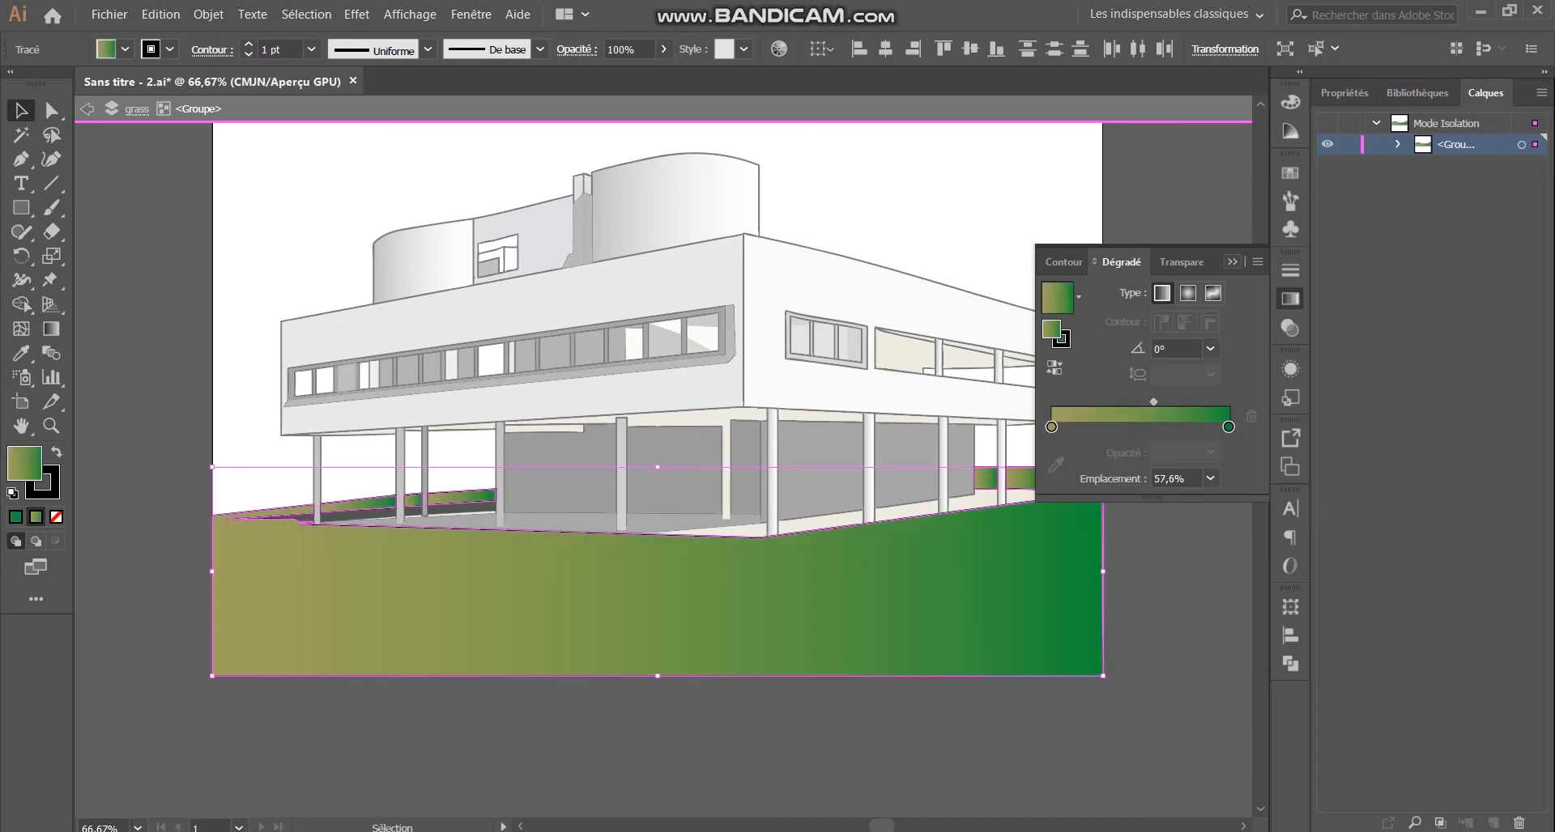
Step: Remove the grass's stroke and redraw its gradient vertically, from olive near the building down to dark green at the lawn's lower edge
left_click(1290, 299)
double_click(648, 745)
left_click(567, 599)
left_click(648, 745)
scroll(502, 514, "up", 2)
scroll(686, 514, "down", 2)
left_click(648, 599)
left_click_drag(759, 572, 664, 571)
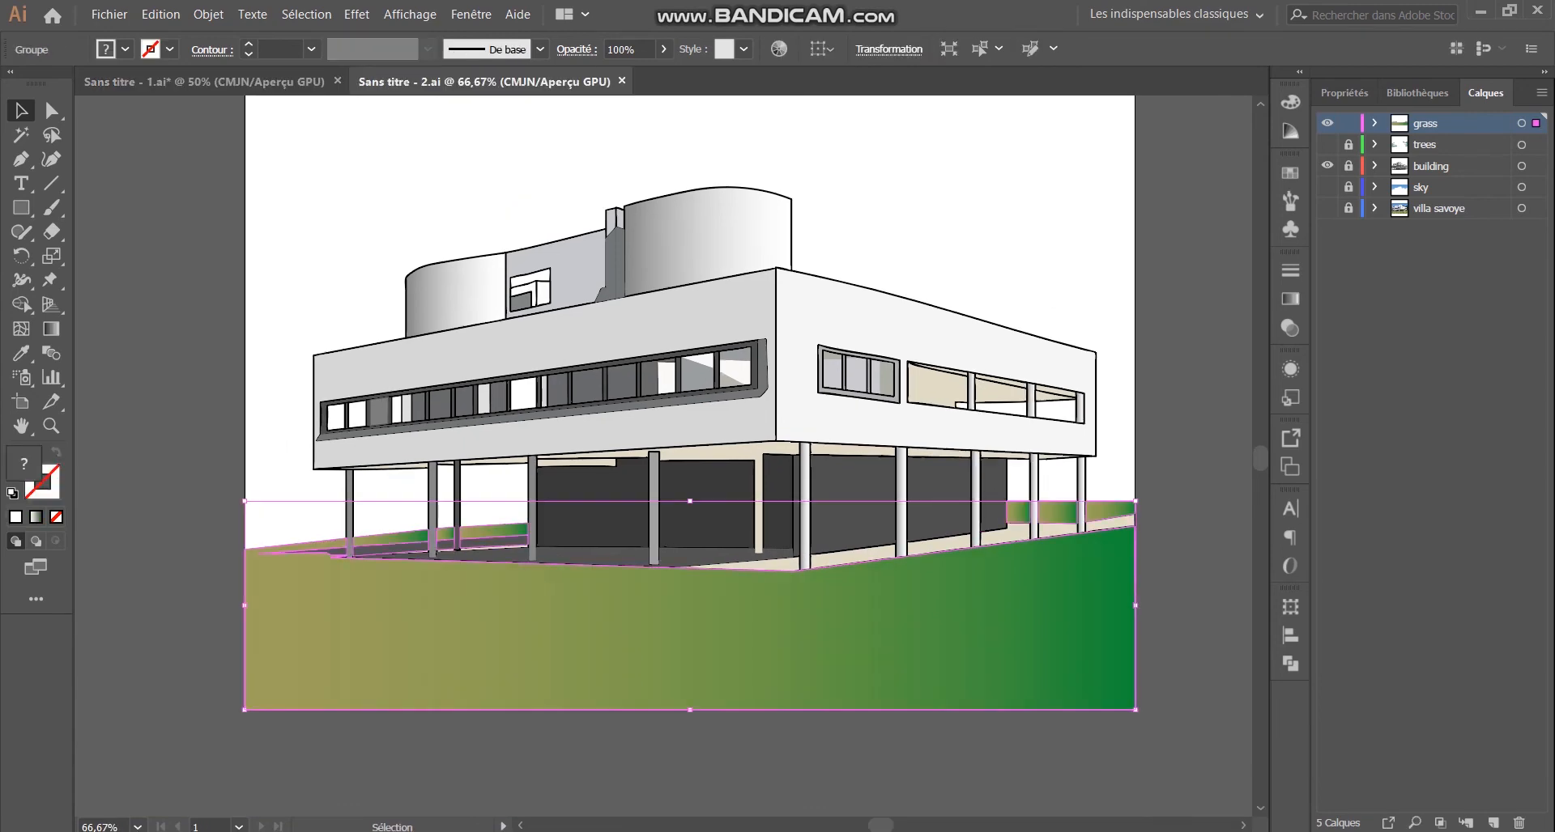
double_click(689, 615)
key("g")
left_click_drag(700, 522, 696, 696)
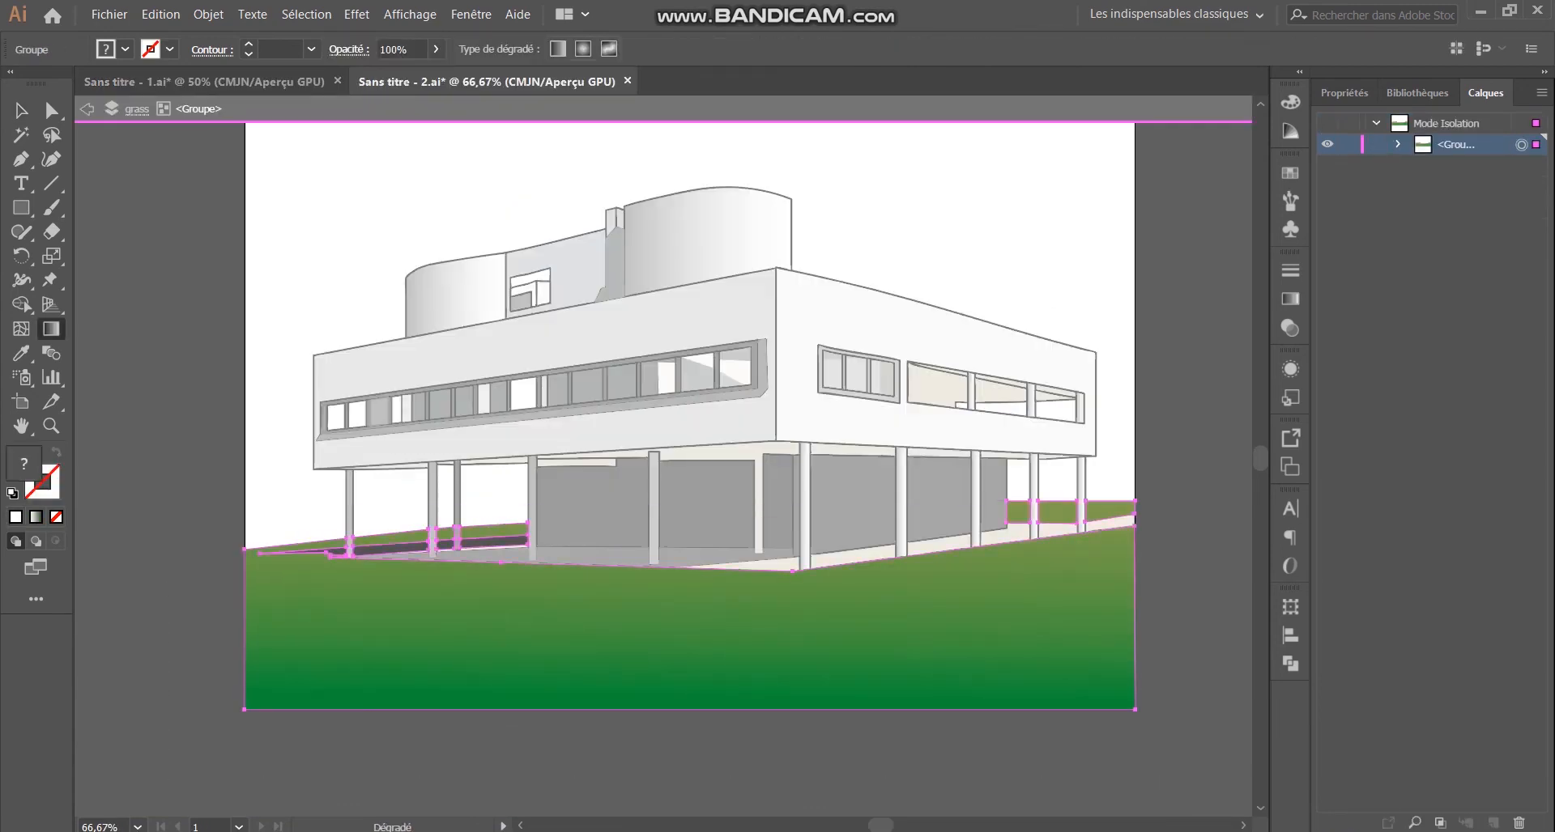
Step: Apply the Eponge (sponge) effect to the grass group with Taille 7, Définition 8 and Lissage 7
key("v")
double_click(647, 745)
left_click(647, 599)
left_click(356, 15)
left_click(411, 364)
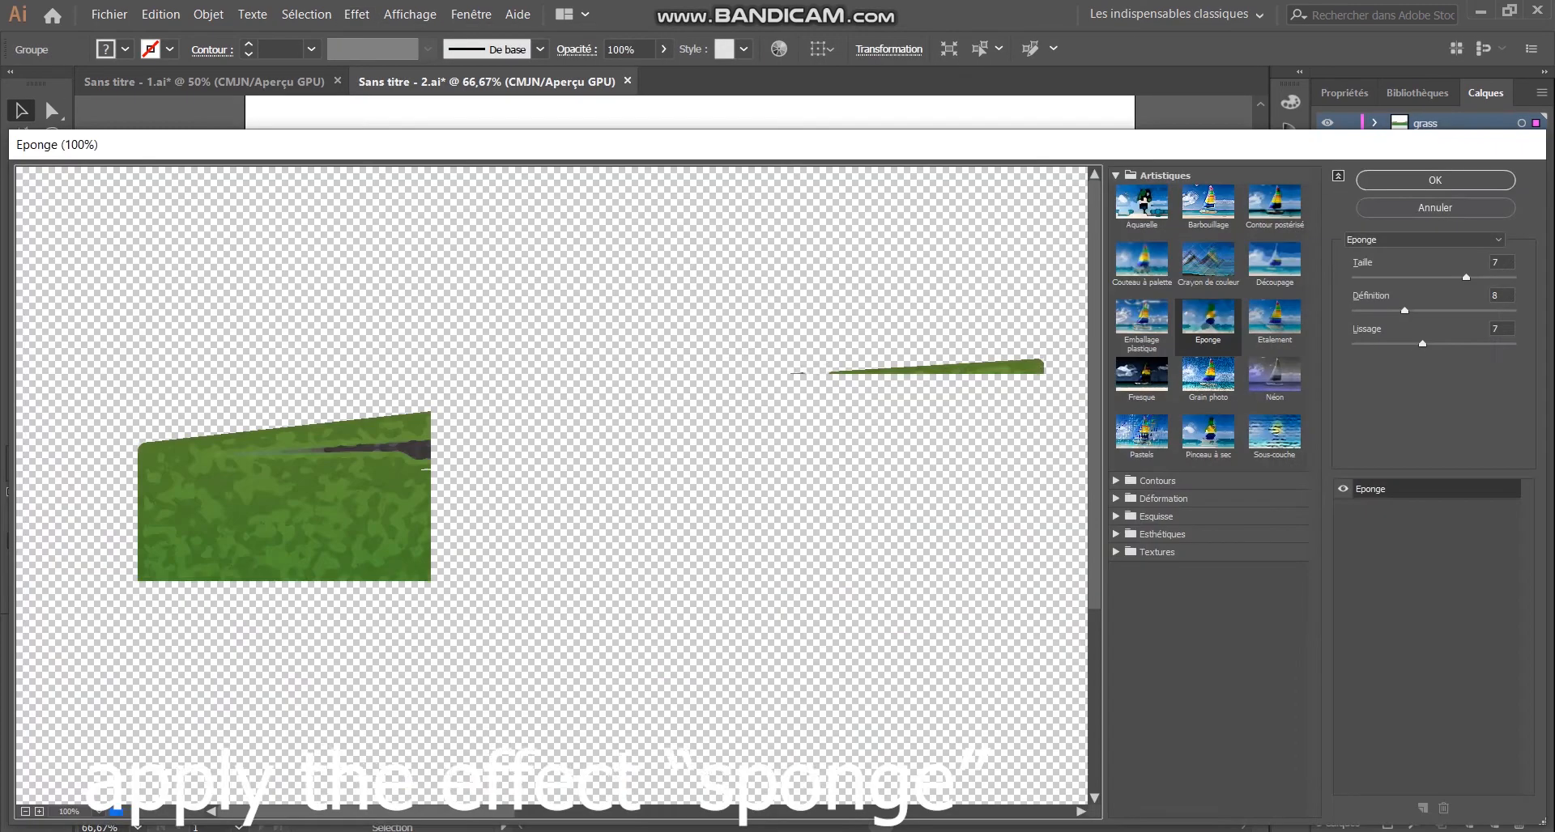
key("Return")
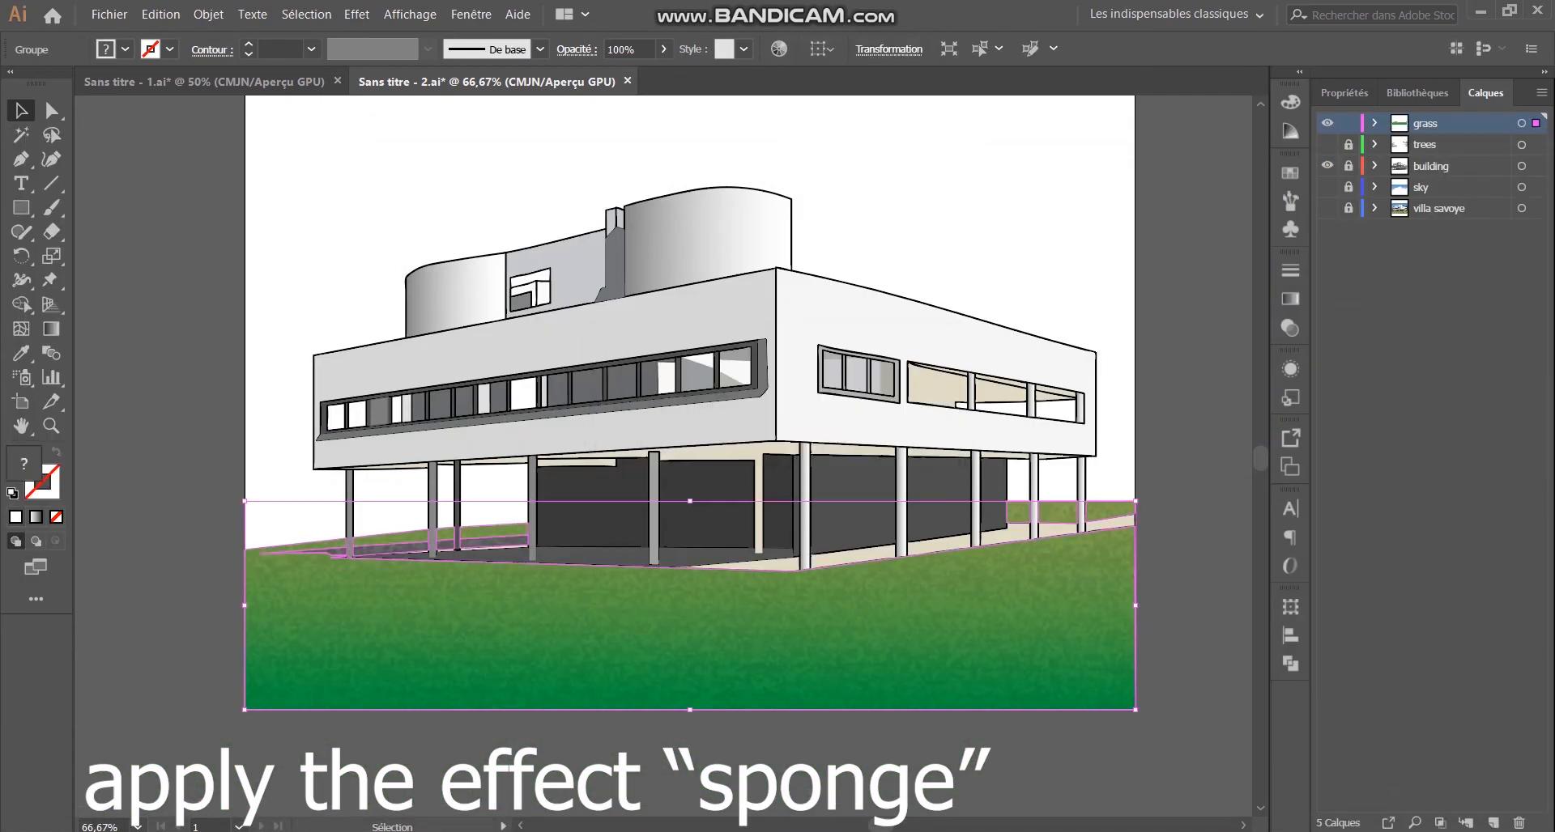
Step: Add the Papier humide (wet paper) sketch effect to the grass group
left_click(356, 14)
left_click(411, 365)
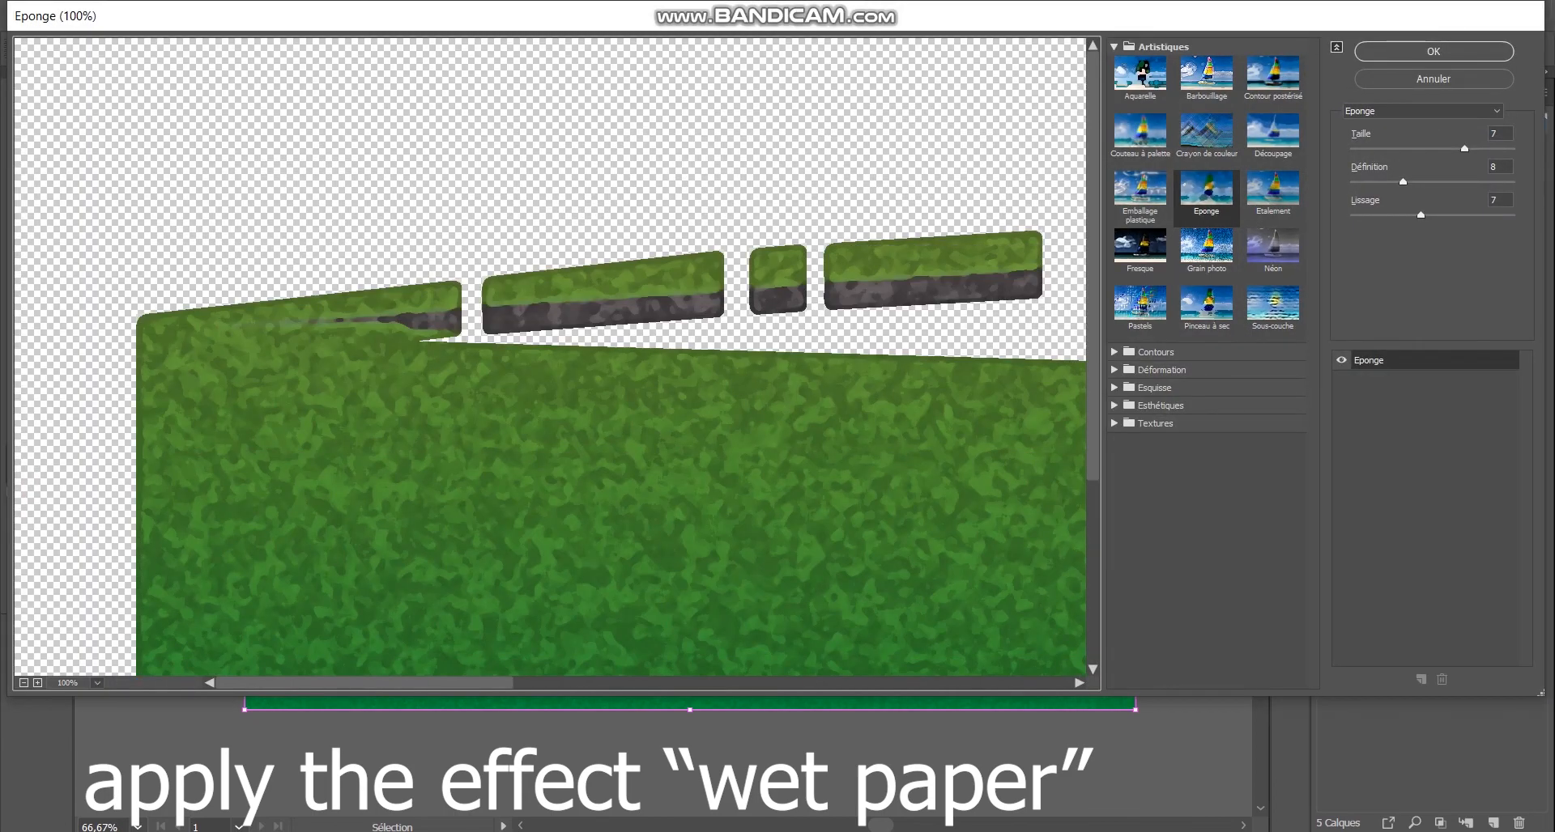
left_click(1114, 370)
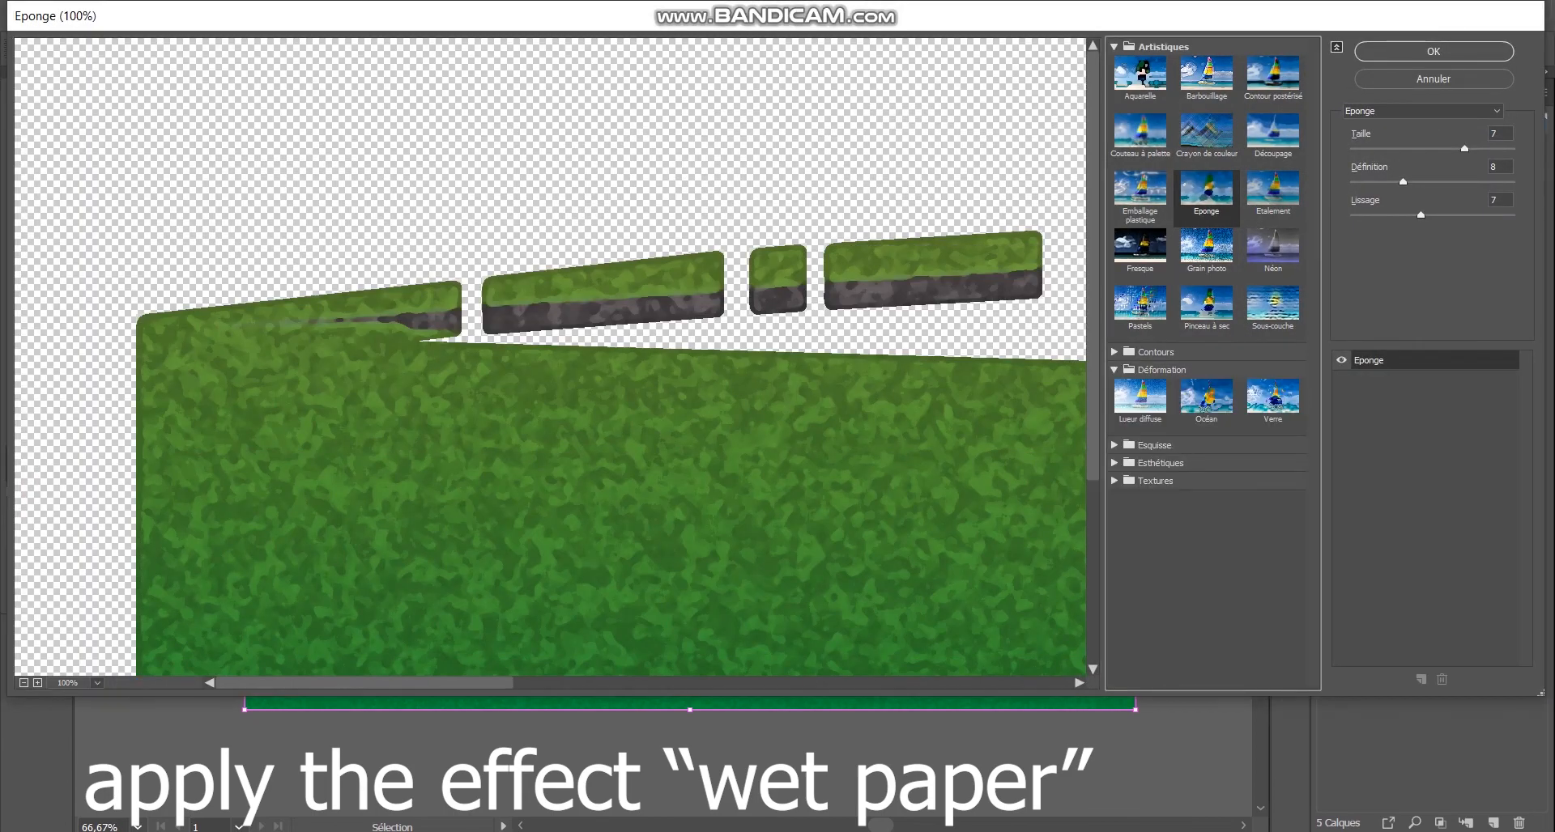
left_click(1114, 445)
scroll(1140, 502, "down", 2)
left_click(1140, 510)
left_click(1433, 52)
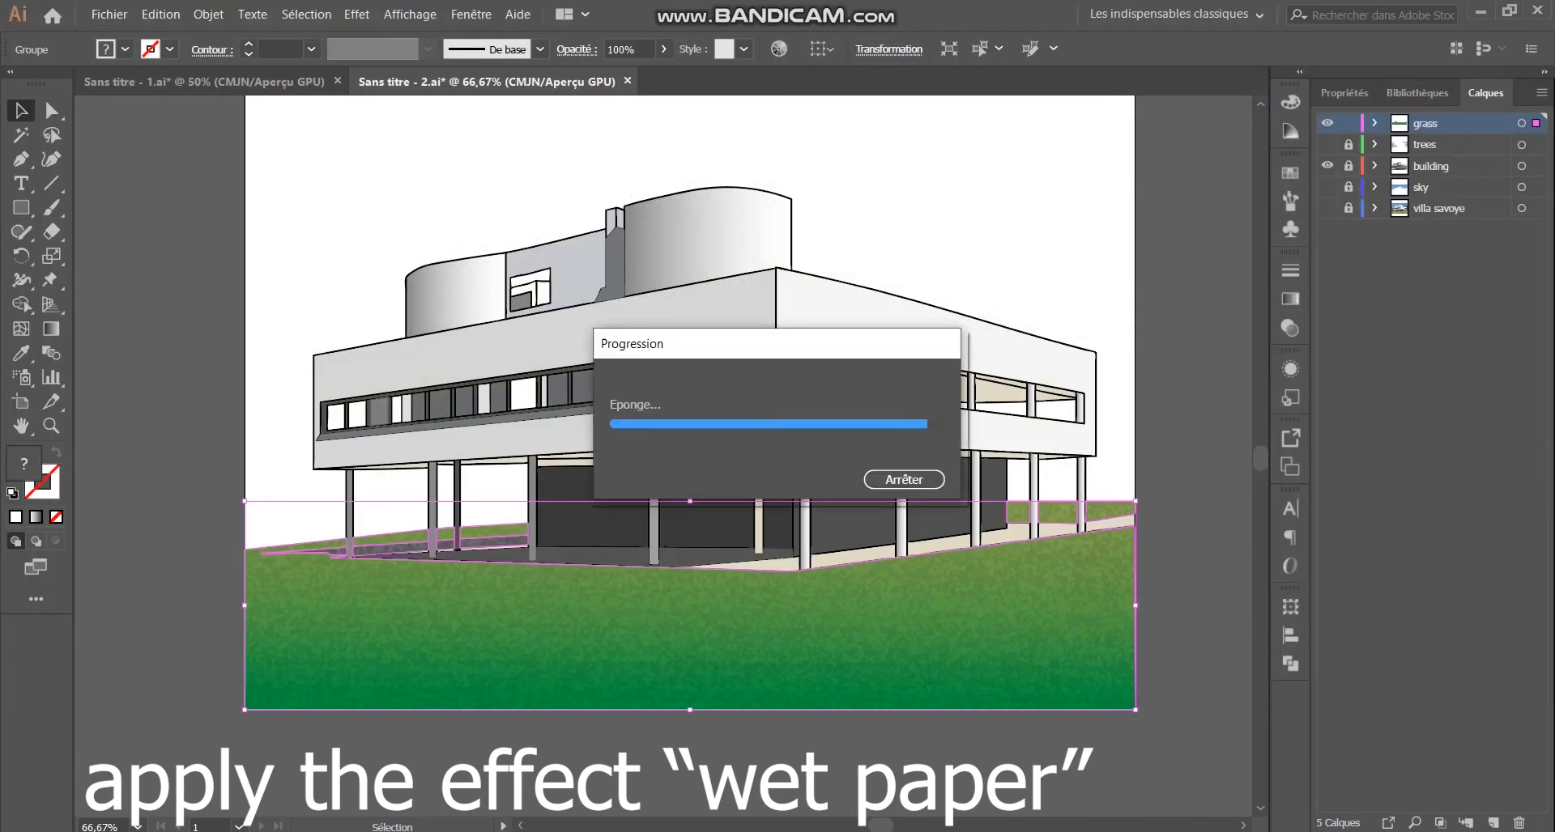
Step: Examine the wet paper texture along the grass edges around the path, the columns and the artboard border
left_click(1194, 566)
scroll(1128, 580, "up", 6)
scroll(1062, 490, "down", 1)
left_click(1077, 405)
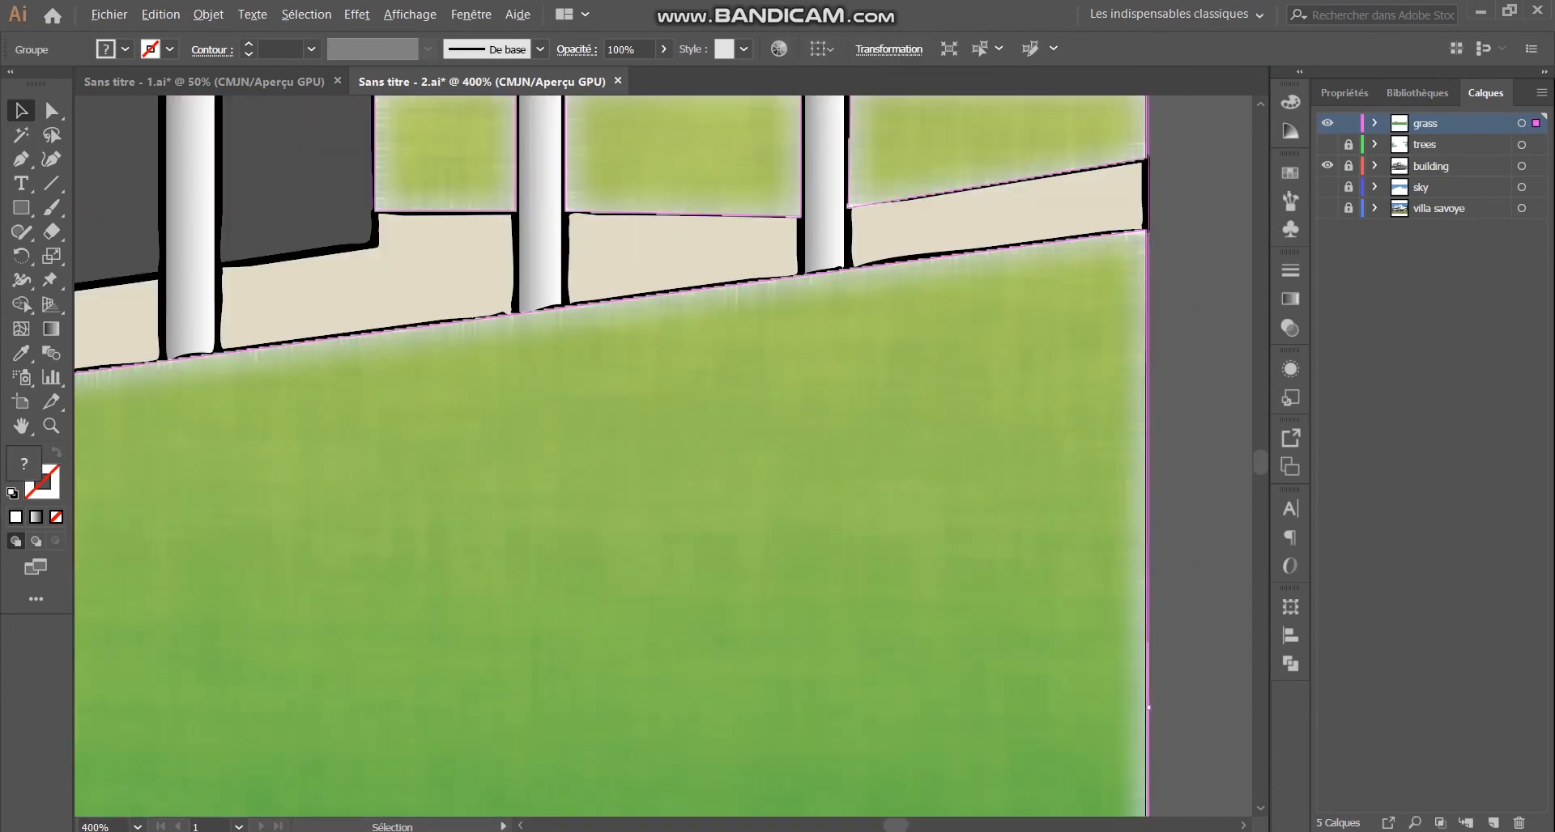
scroll(1096, 295, "down", 6)
double_click(1085, 324)
left_click(1085, 324)
left_click(1290, 368)
double_click(798, 271)
scroll(797, 271, "up", 2)
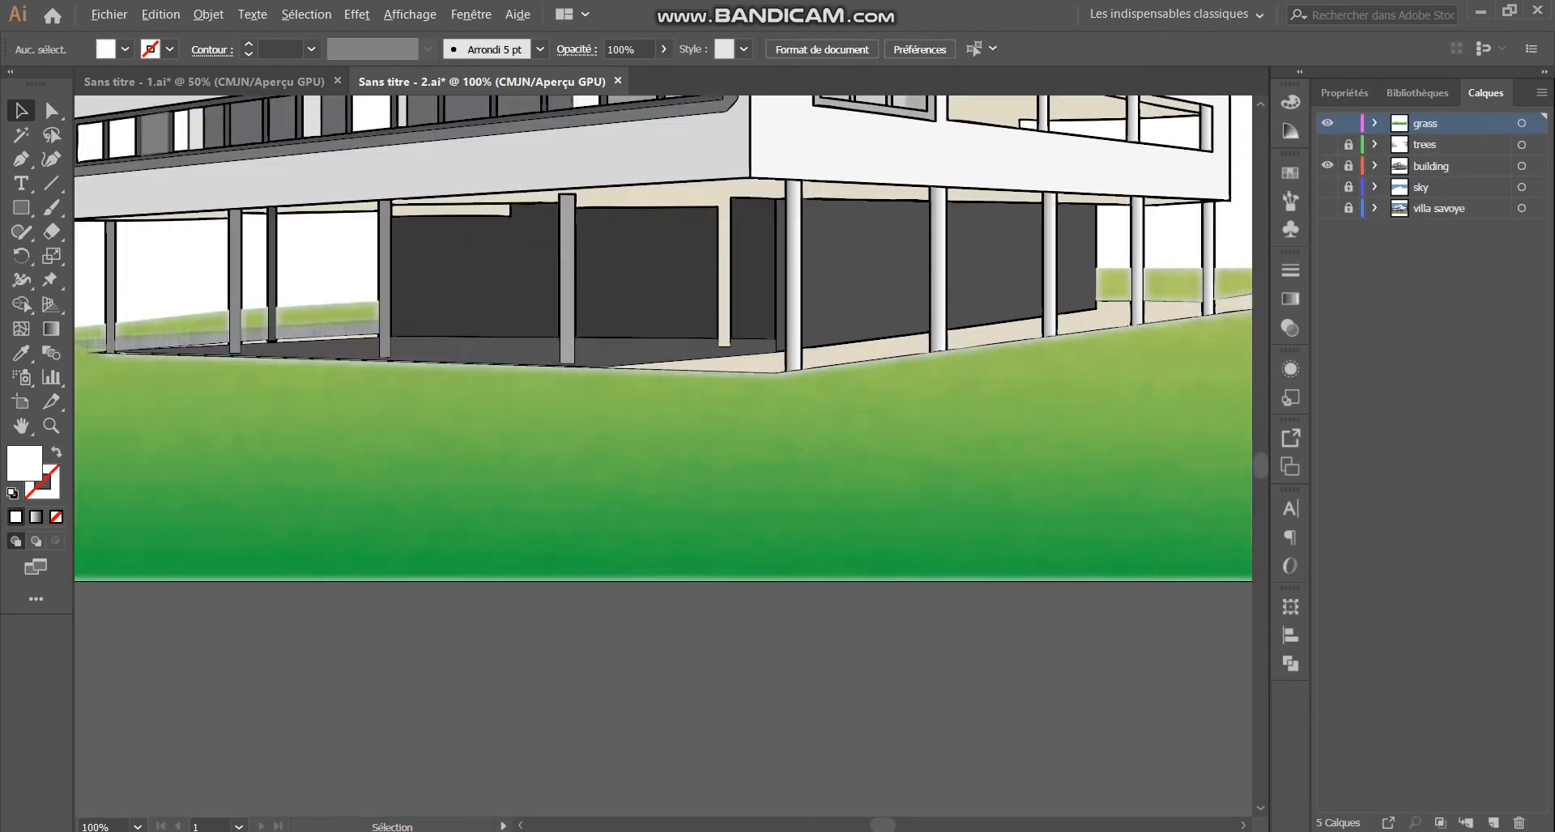
scroll(688, 729, "down", 1)
left_click(705, 579)
Step: Move the grass layer below the building layer and fill the shadow pieces between the left columns with black
left_click_drag(1425, 124, 1429, 176)
scroll(357, 450, "up", 5)
double_click(453, 656)
left_click(453, 656)
left_click(688, 639, "shift")
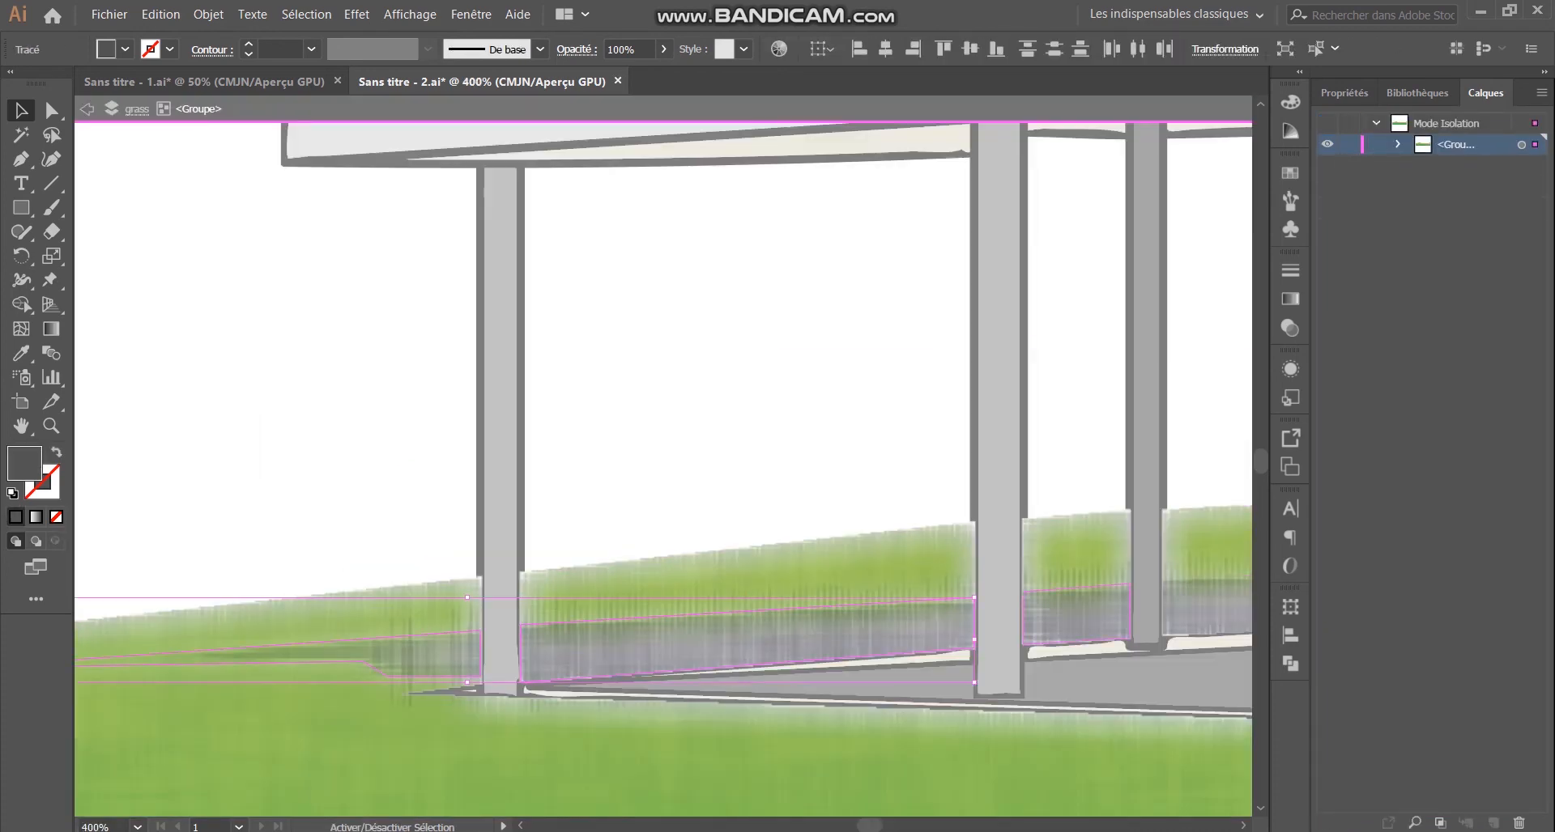
left_click(1077, 617, "shift")
left_click(1207, 609, "shift")
scroll(303, 522, "down", 2)
double_click(24, 463)
left_click(990, 384)
left_click(1460, 196)
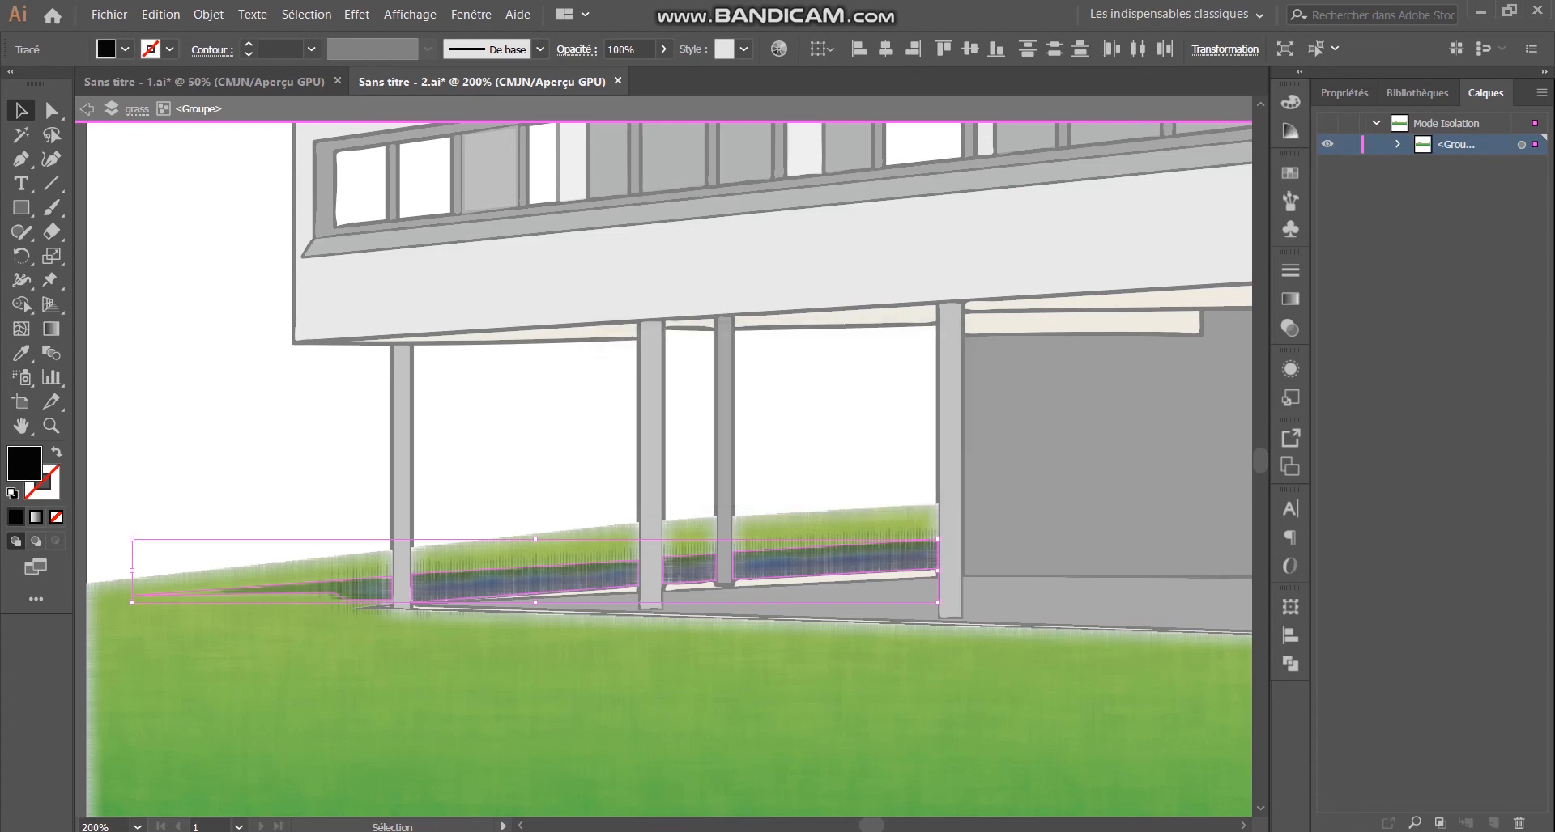
scroll(723, 492, "down", 4)
double_click(502, 519)
Step: Lower the opacity of the grass group to 87% and deselect it
scroll(596, 542, "down", 2)
scroll(719, 524, "up", 4)
scroll(468, 648, "down", 2)
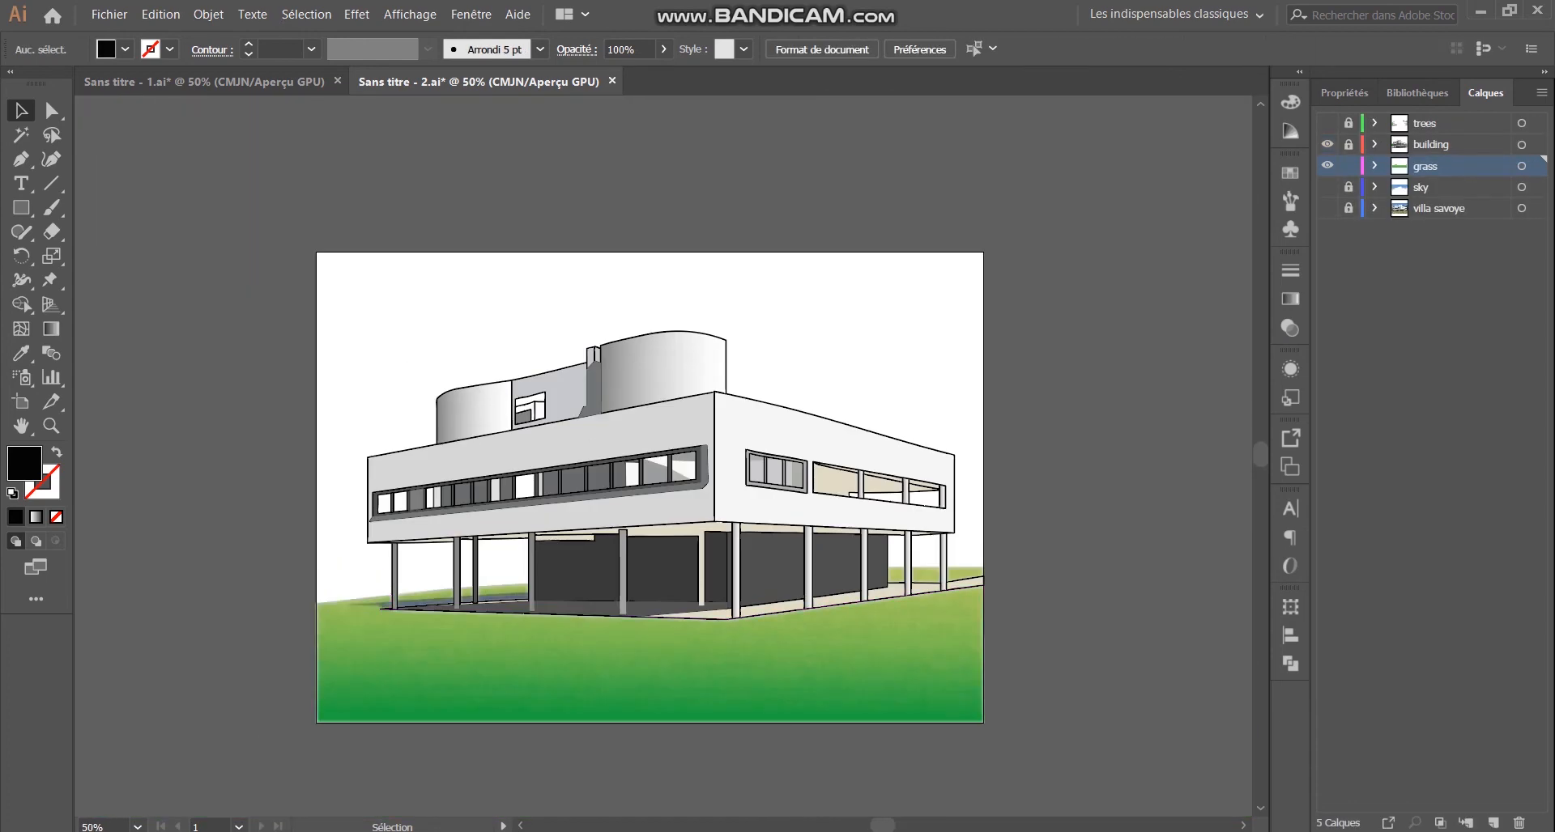
left_click(891, 656)
left_click(1290, 270)
left_click(1178, 262)
left_click(1252, 292)
left_click_drag(1249, 316, 1239, 317)
left_click(1232, 262)
left_click(1093, 486)
Step: Show the sky and trees layers, unlock the trees, building and sky layers, and open the tree group's appearance attributes
left_click(1327, 187)
left_click(1327, 123)
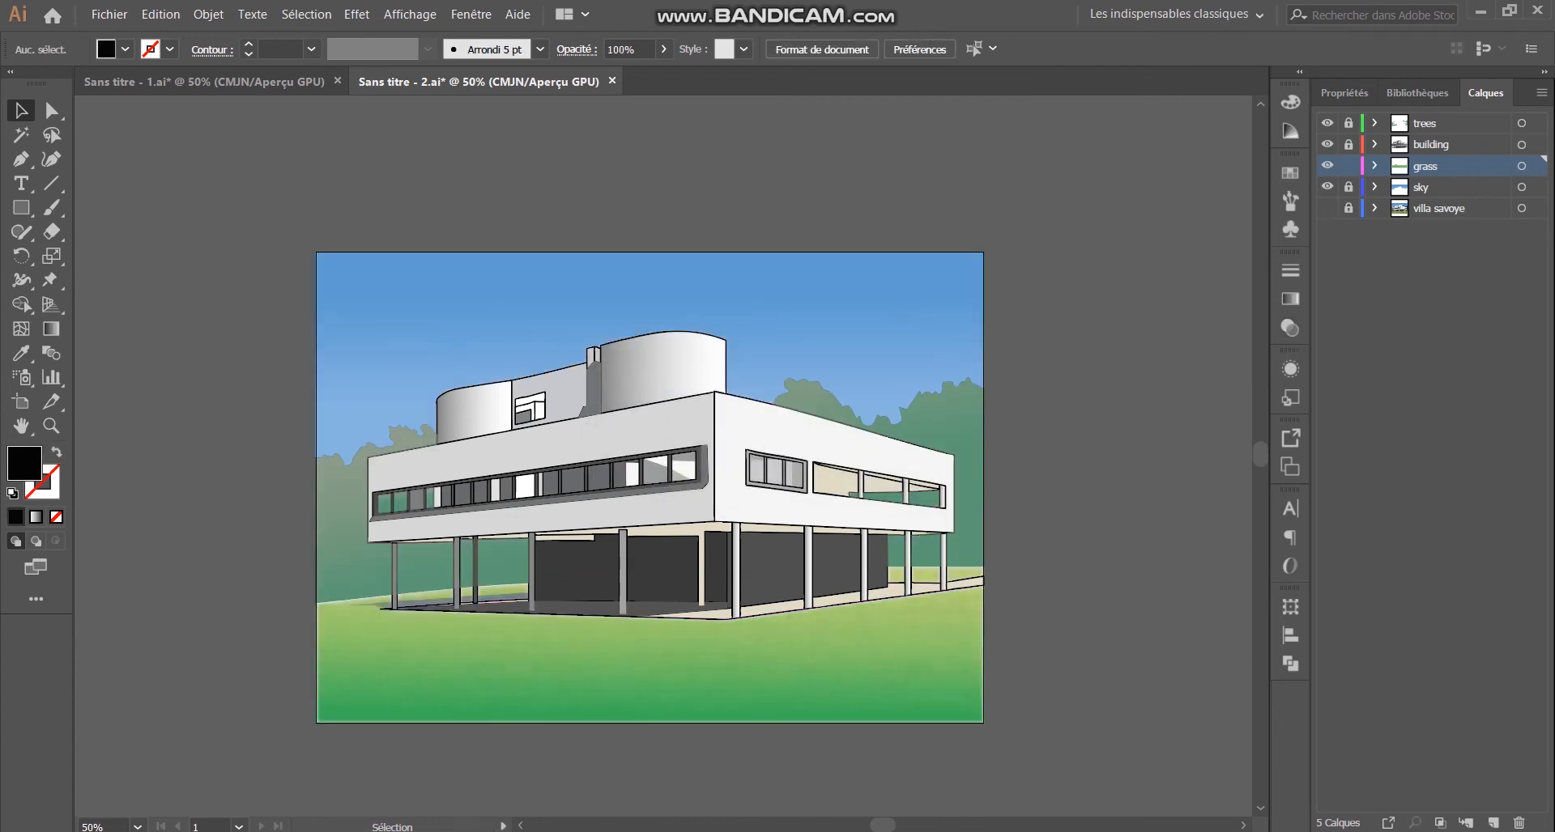
left_click_drag(1348, 123, 1348, 187)
double_click(955, 453)
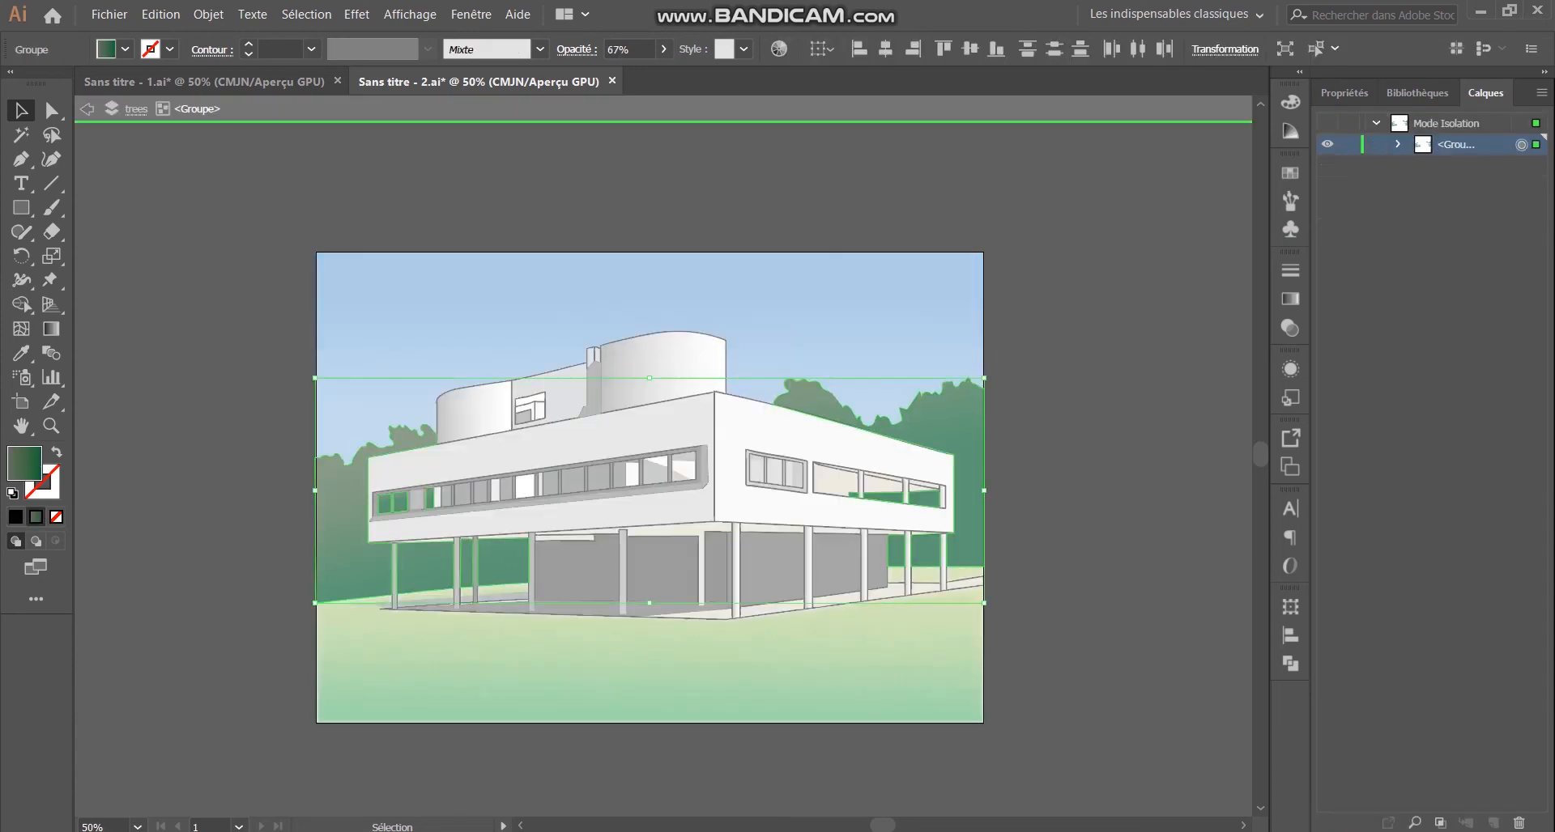
left_click(1290, 370)
left_click(1166, 442)
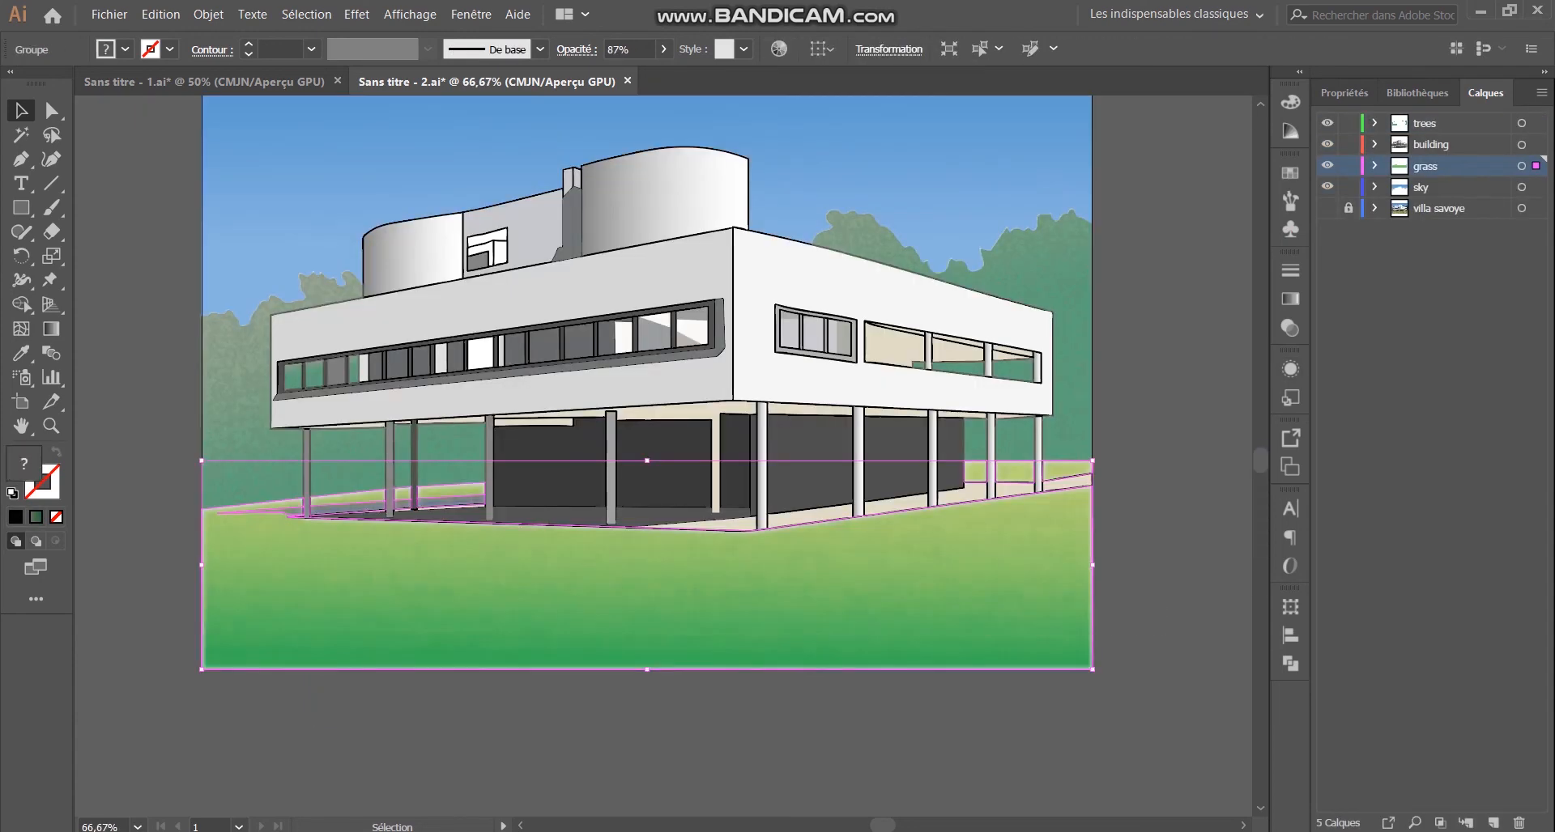
Step: Edit the grass group's Papier humide effect, setting Luminosité to 57 and Contraste to 91
left_click(1290, 370)
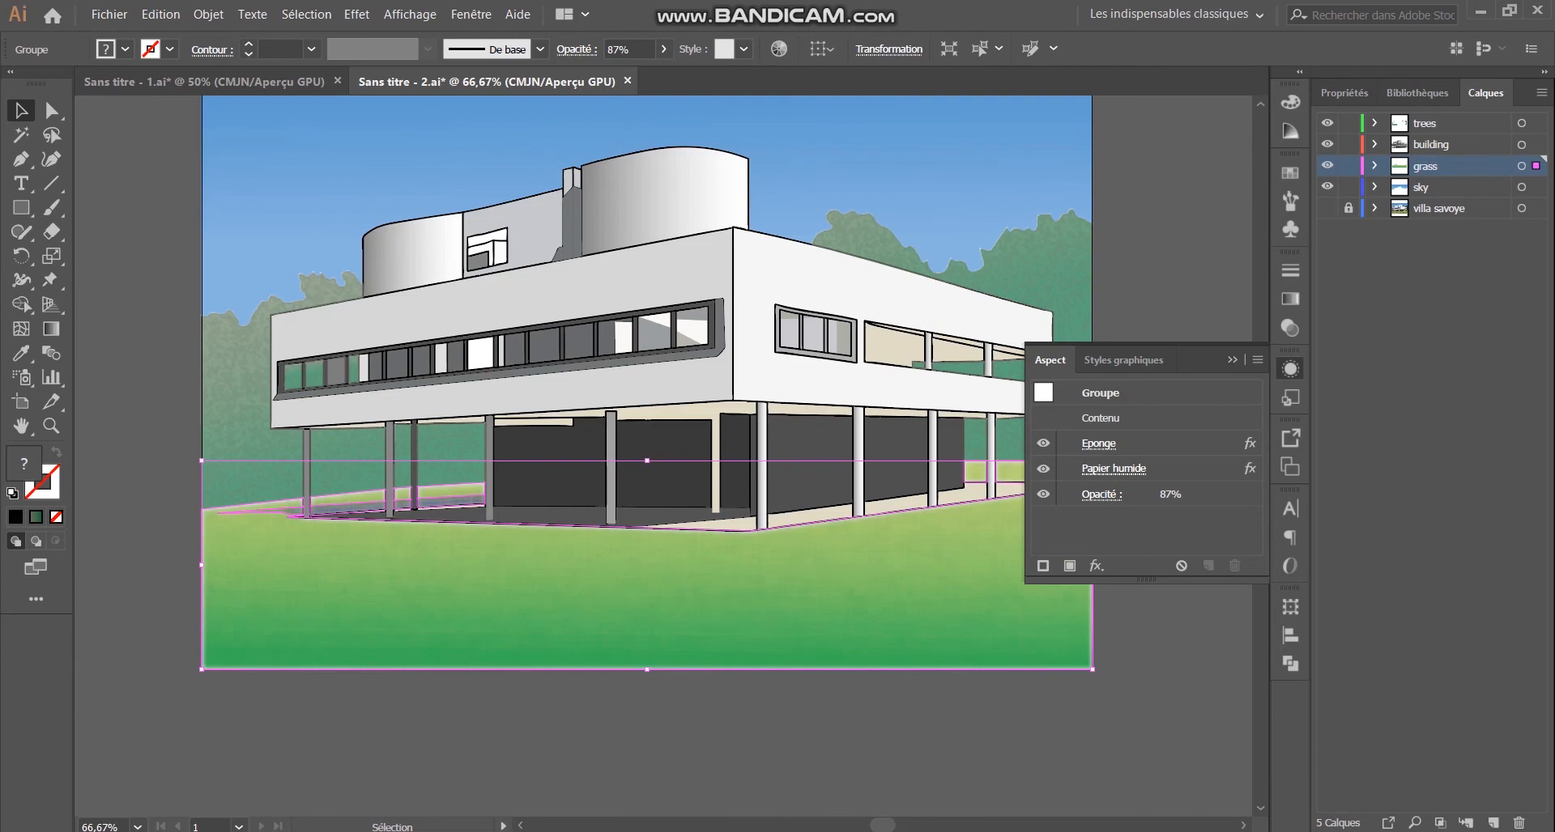
left_click(1113, 469)
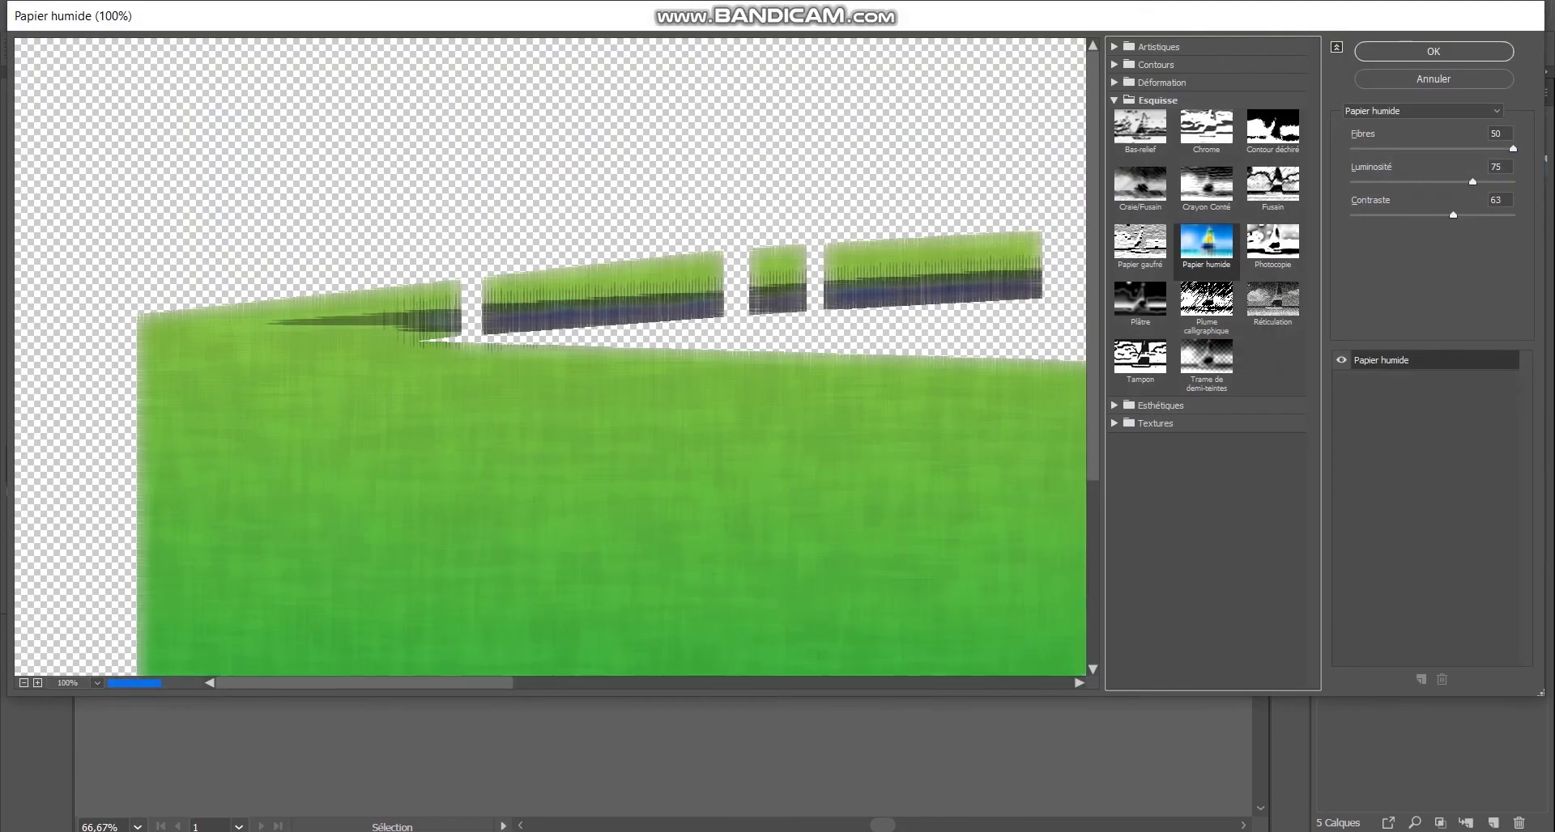
left_click_drag(1453, 215, 1443, 183)
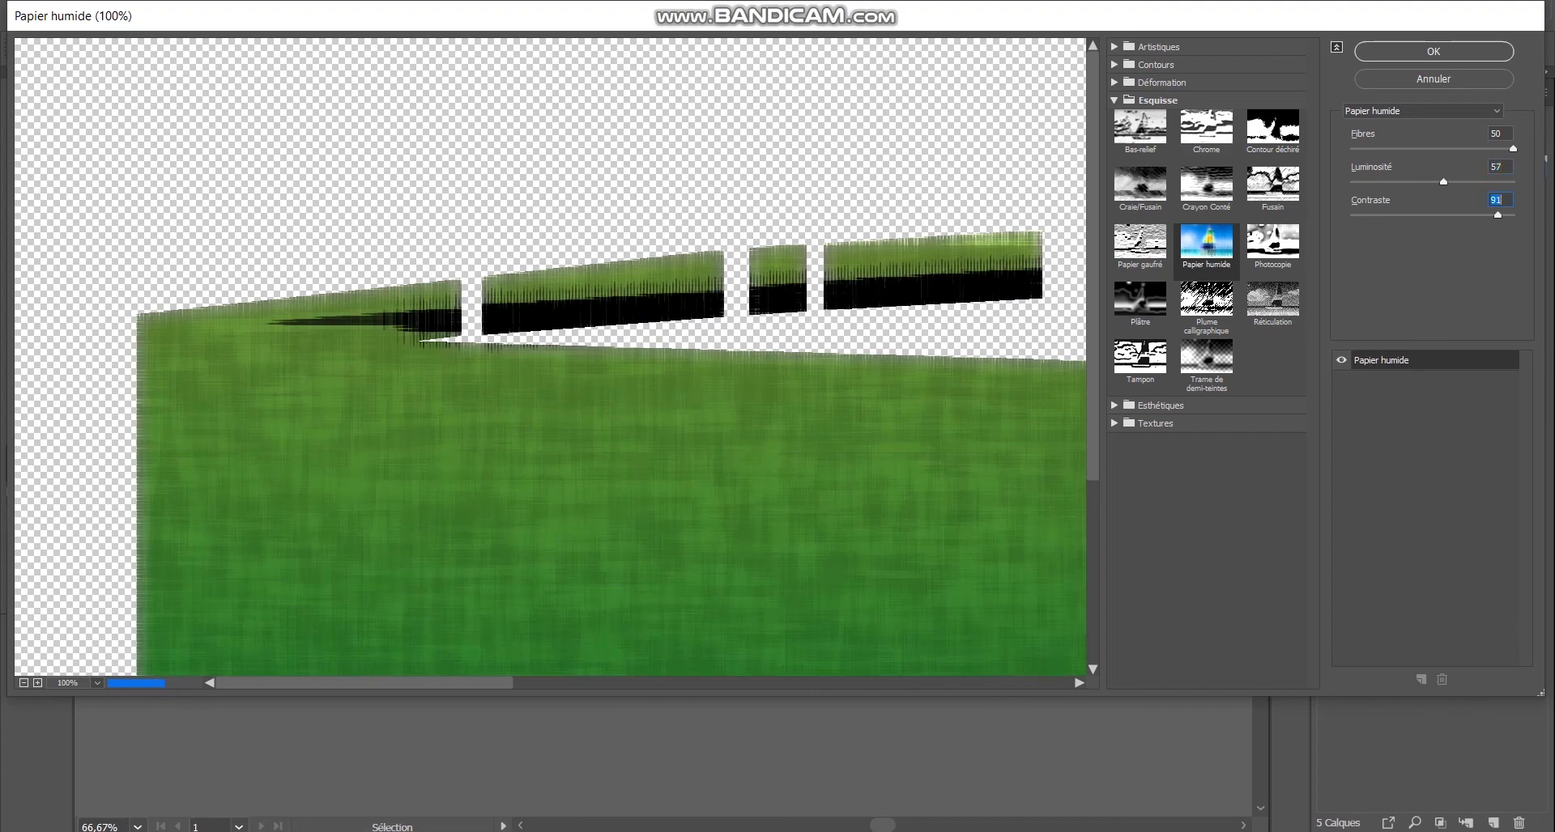
left_click(1433, 51)
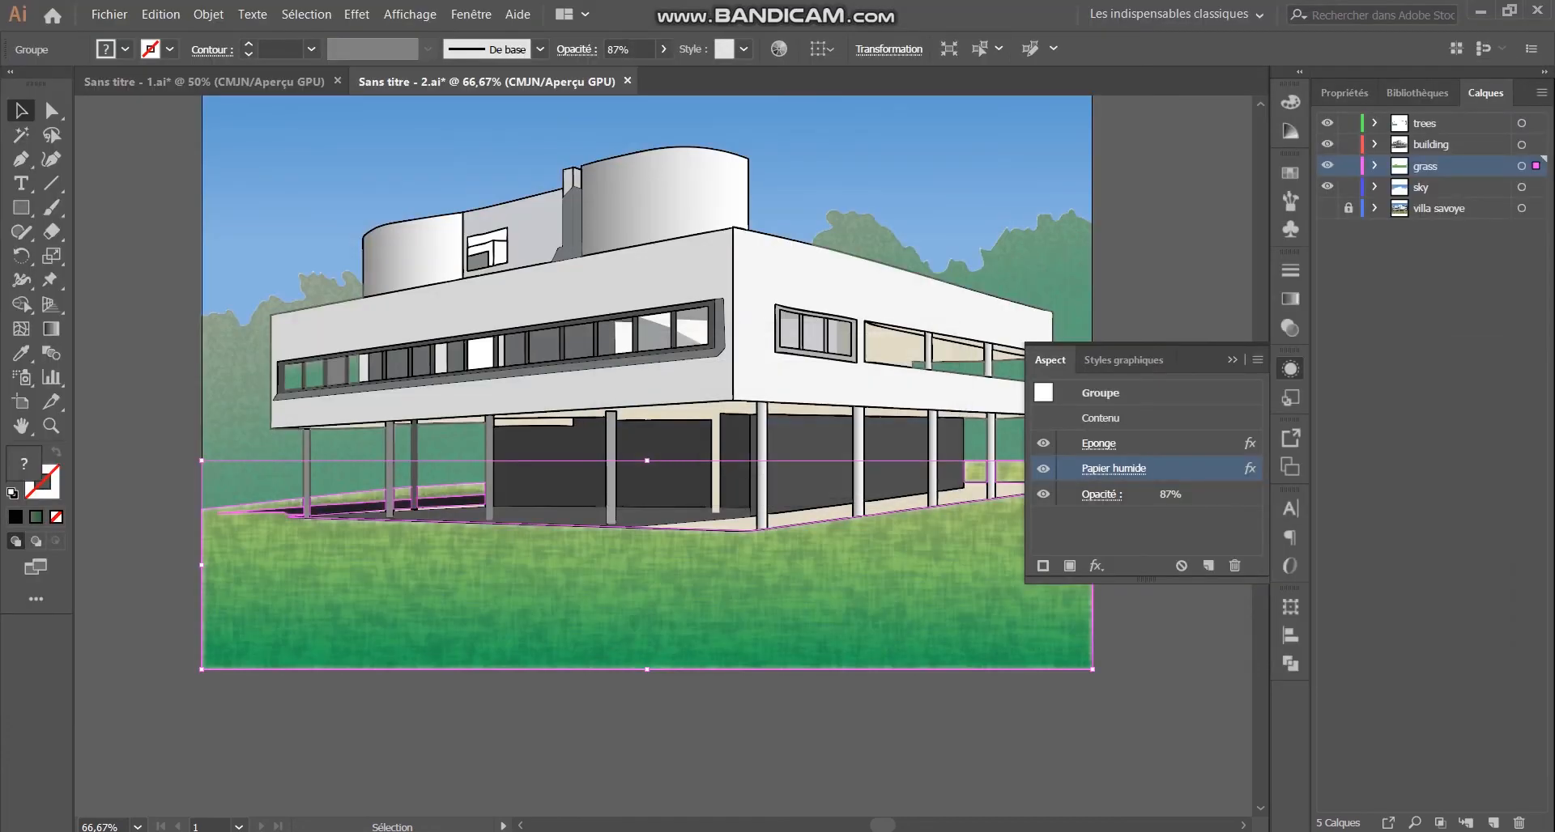
left_click(1173, 688)
Step: Set the opacity of the trees group to 74% and deselect it
scroll(1172, 688, "up", 2)
scroll(1067, 453, "down", 1)
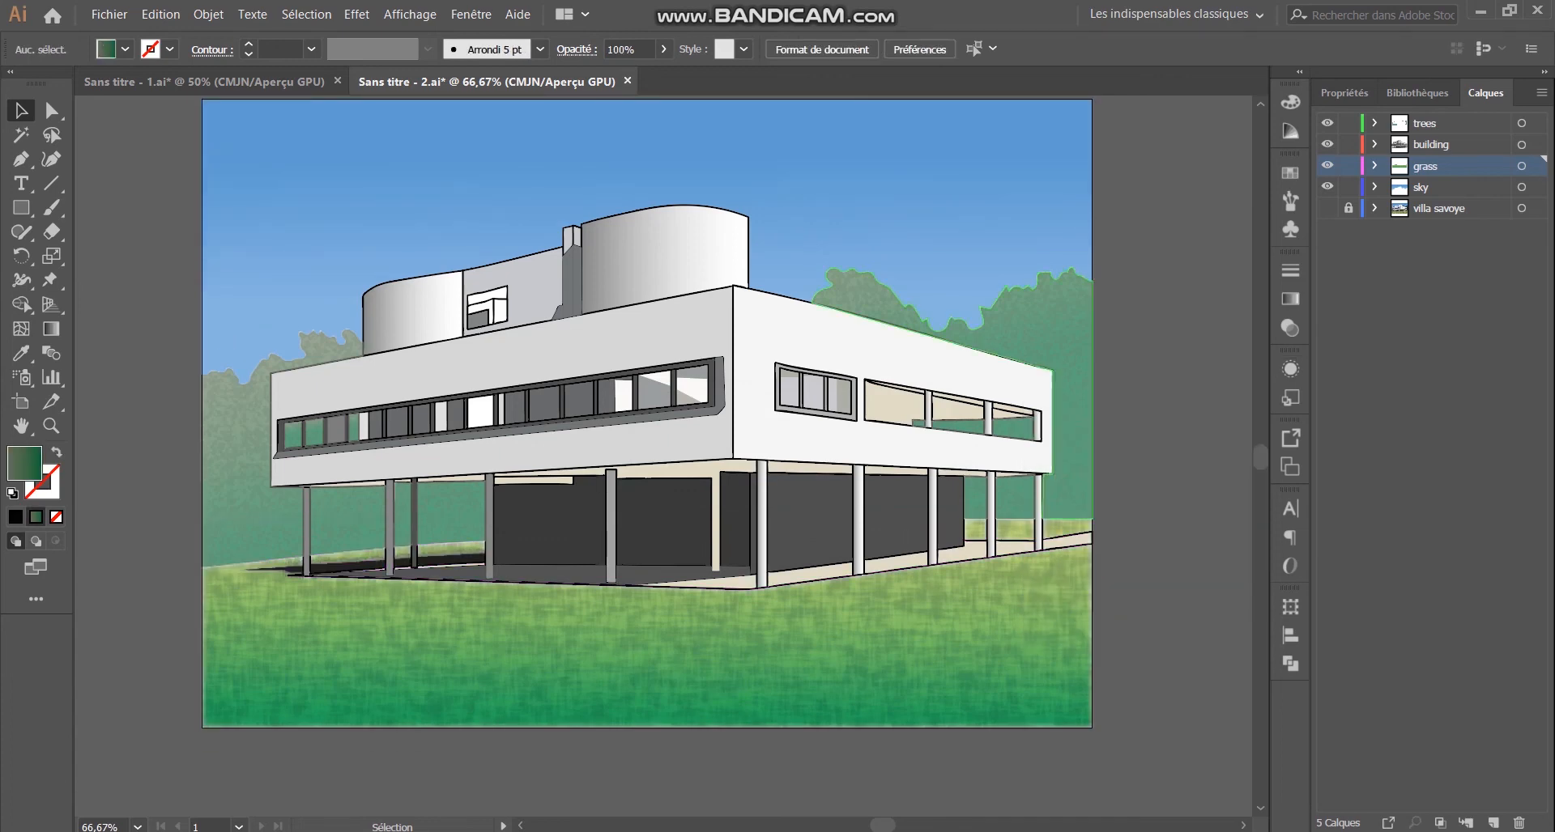
left_click(1067, 365)
left_click(1290, 270)
left_click(1161, 263)
left_click(1252, 292)
left_click_drag(1223, 316, 1230, 317)
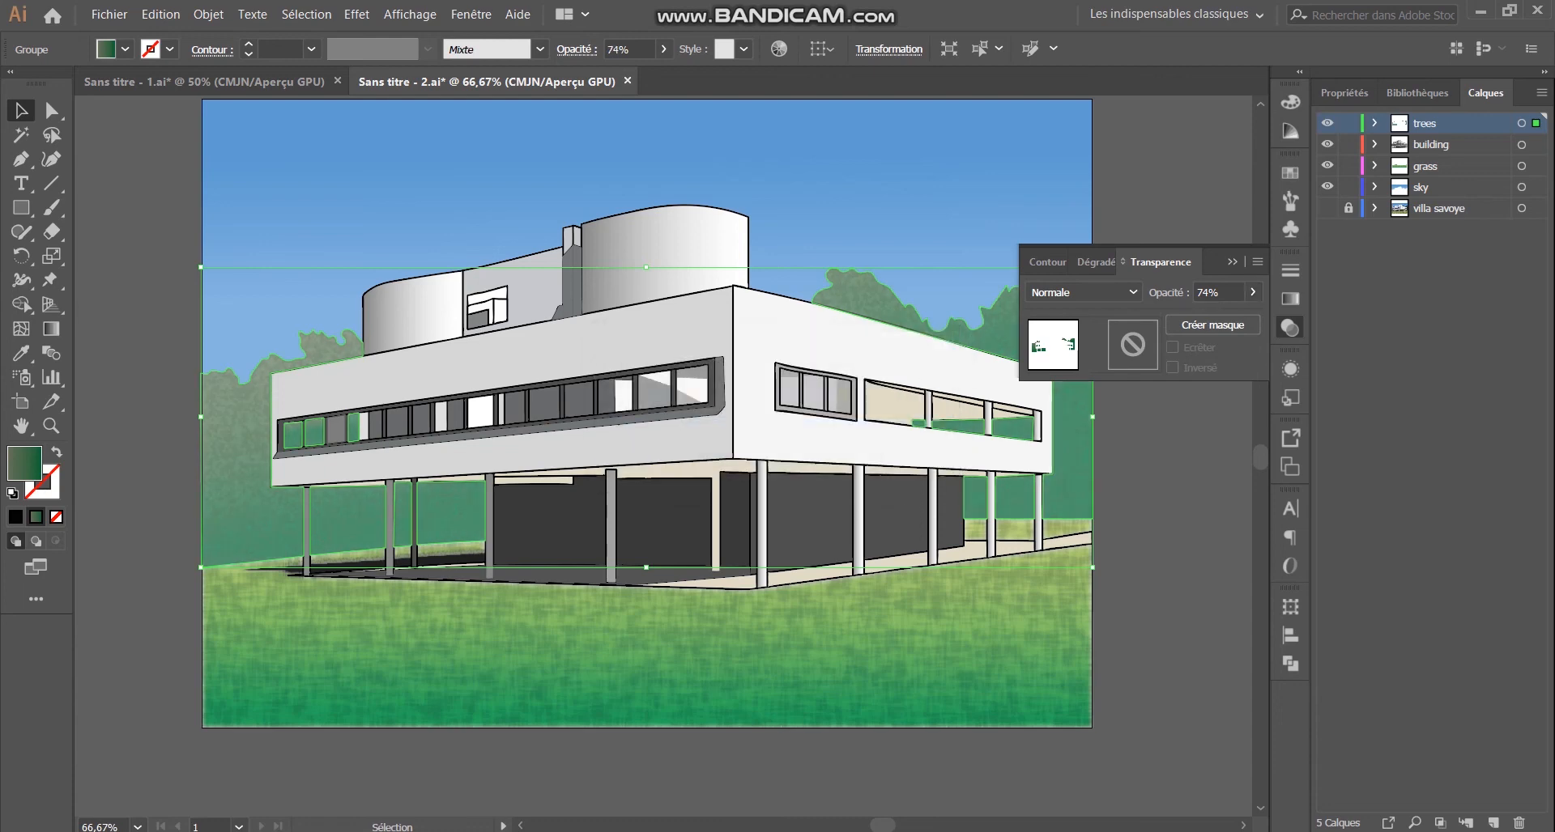
left_click(1178, 454)
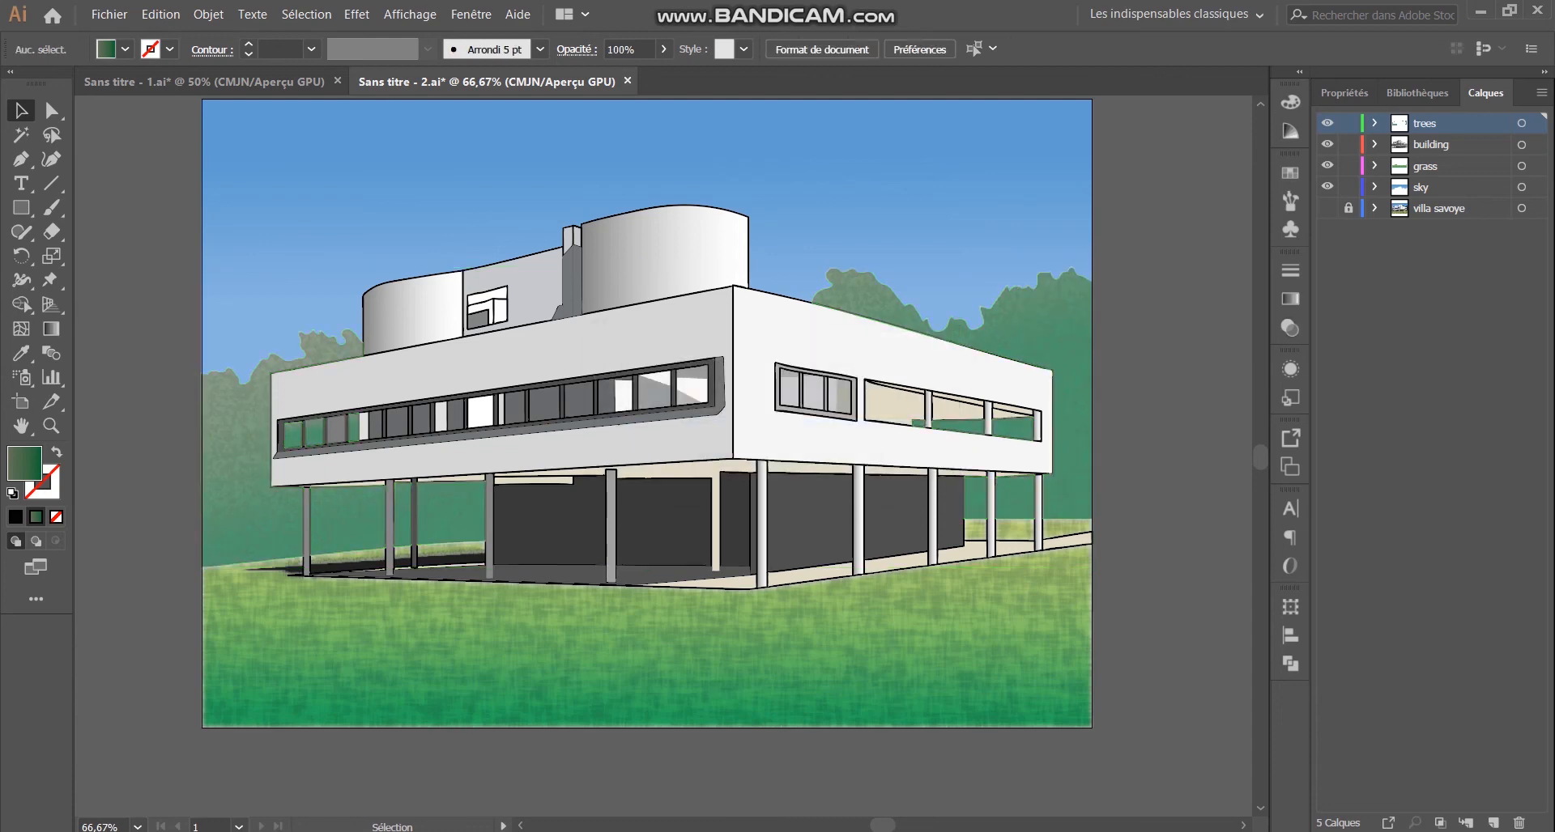
Step: Lower the opacity of the grass group to 81%
left_click(1045, 604)
left_click(1290, 270)
left_click(1289, 328)
left_click(1253, 292)
left_click_drag(1239, 317, 1233, 316)
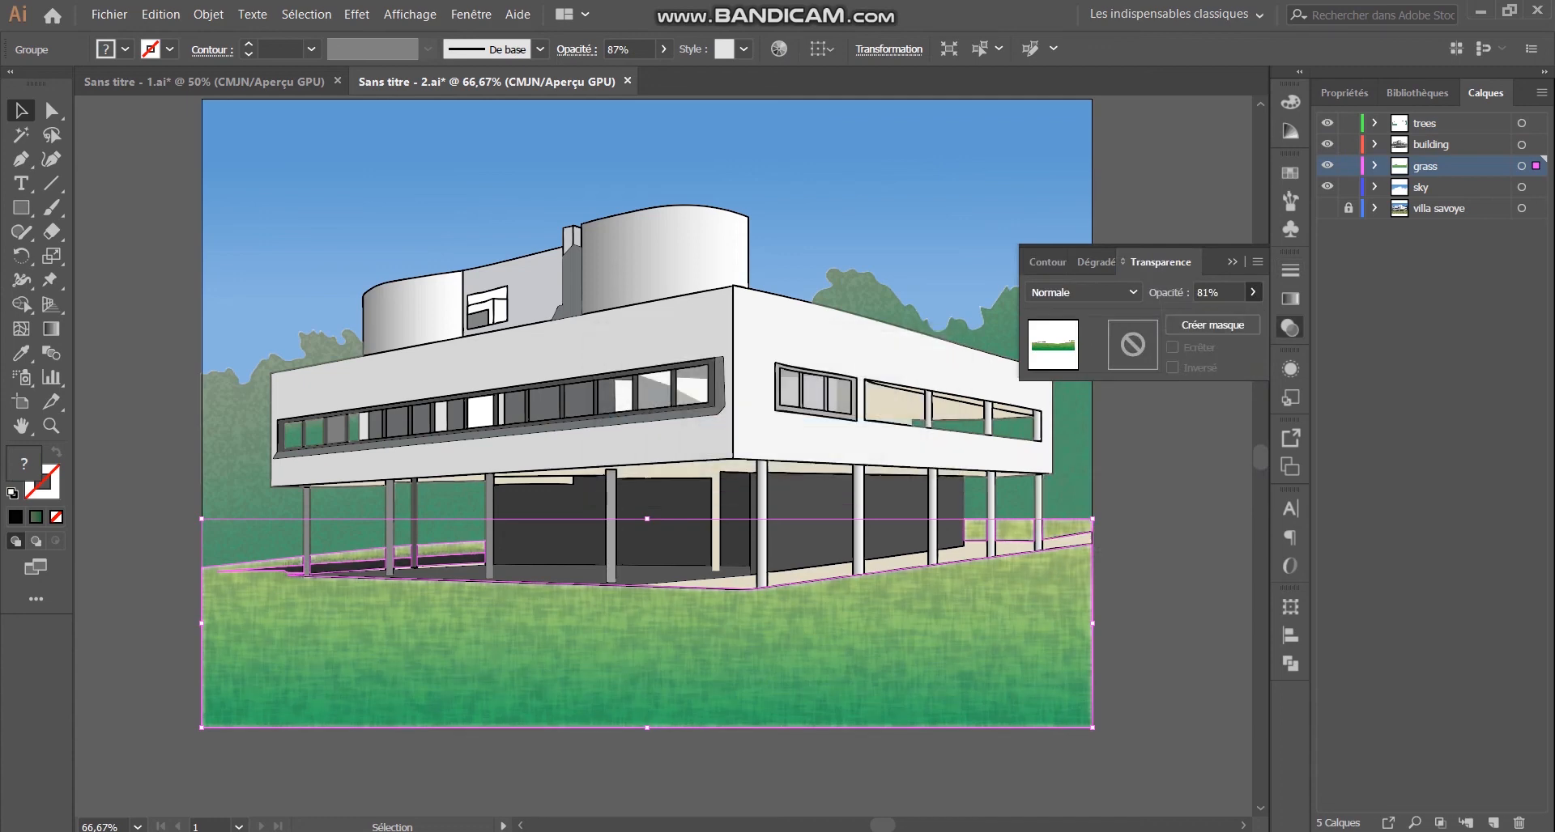
Step: Try an opacity mask on the grass group and deselect the group
left_click(1212, 324)
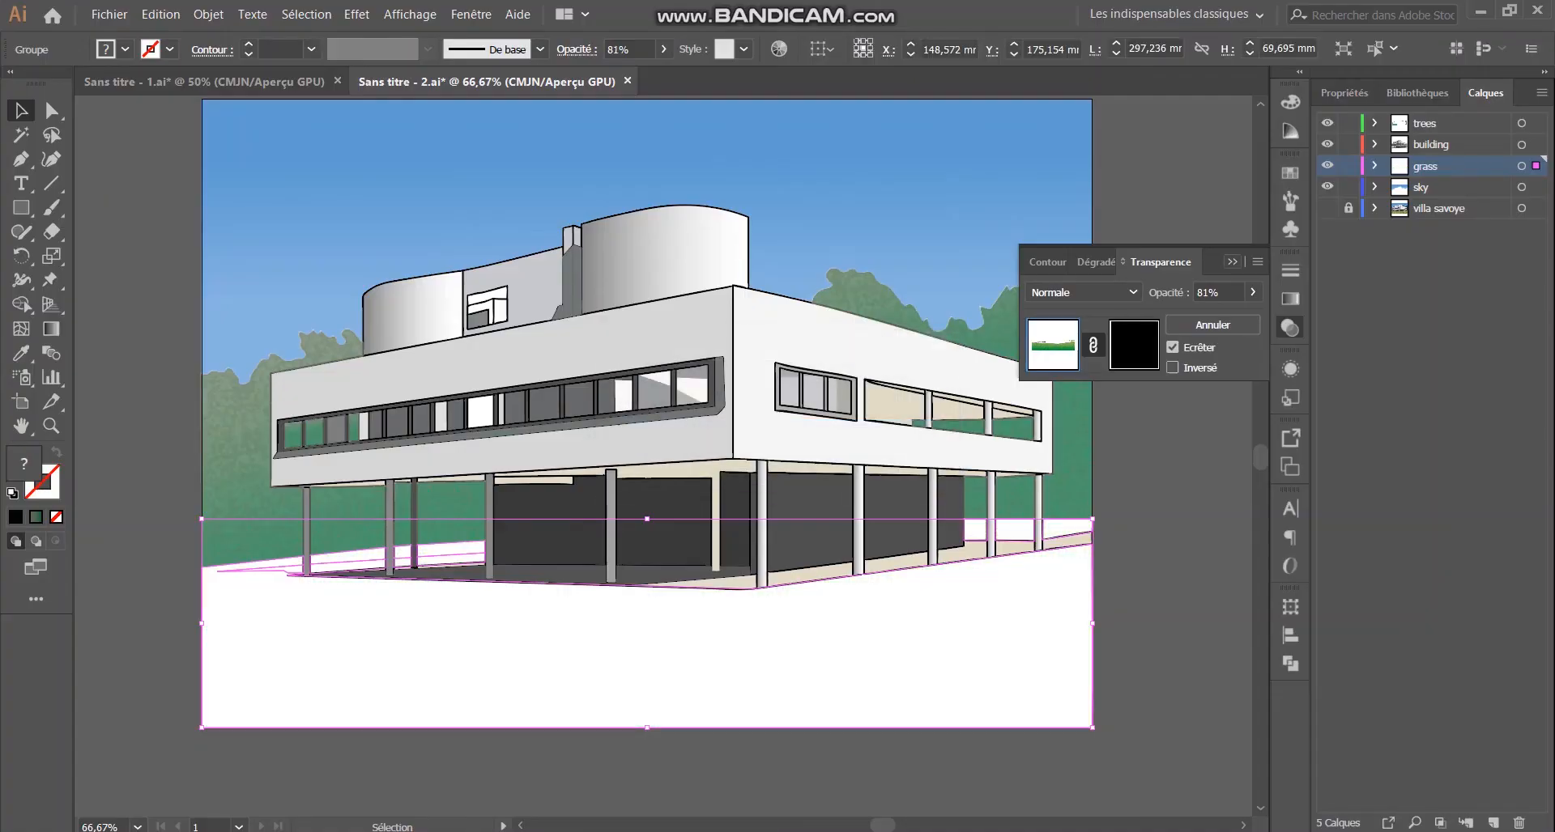
left_click(1232, 261)
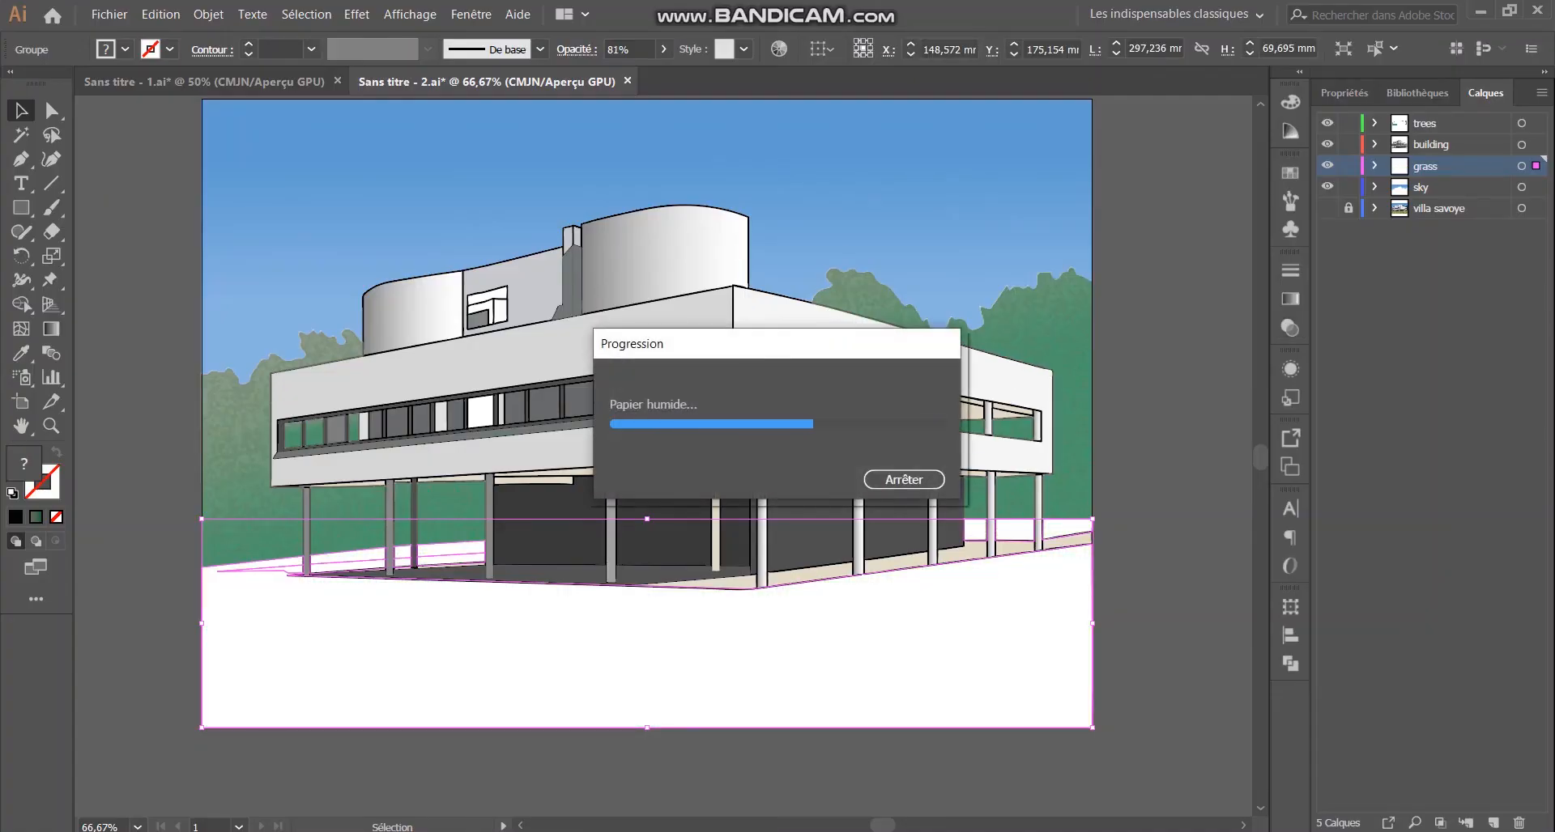
left_click(1290, 271)
left_click(1181, 263)
left_click(1231, 261)
left_click(1185, 316)
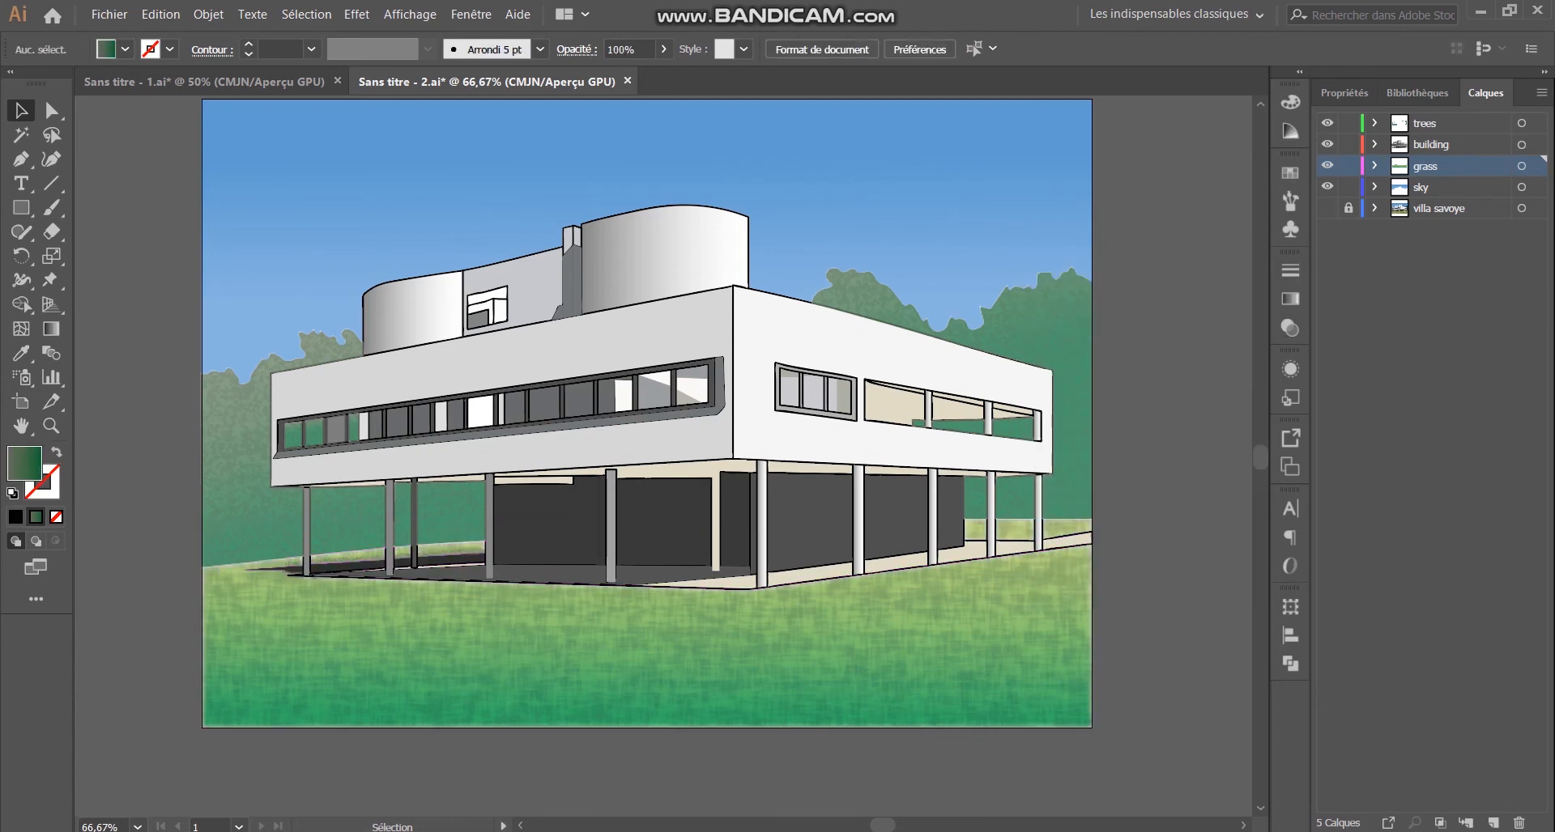
Step: Start exporting the finished illustration with PNG (*.PNG) as the file type
scroll(647, 413, "up", 1)
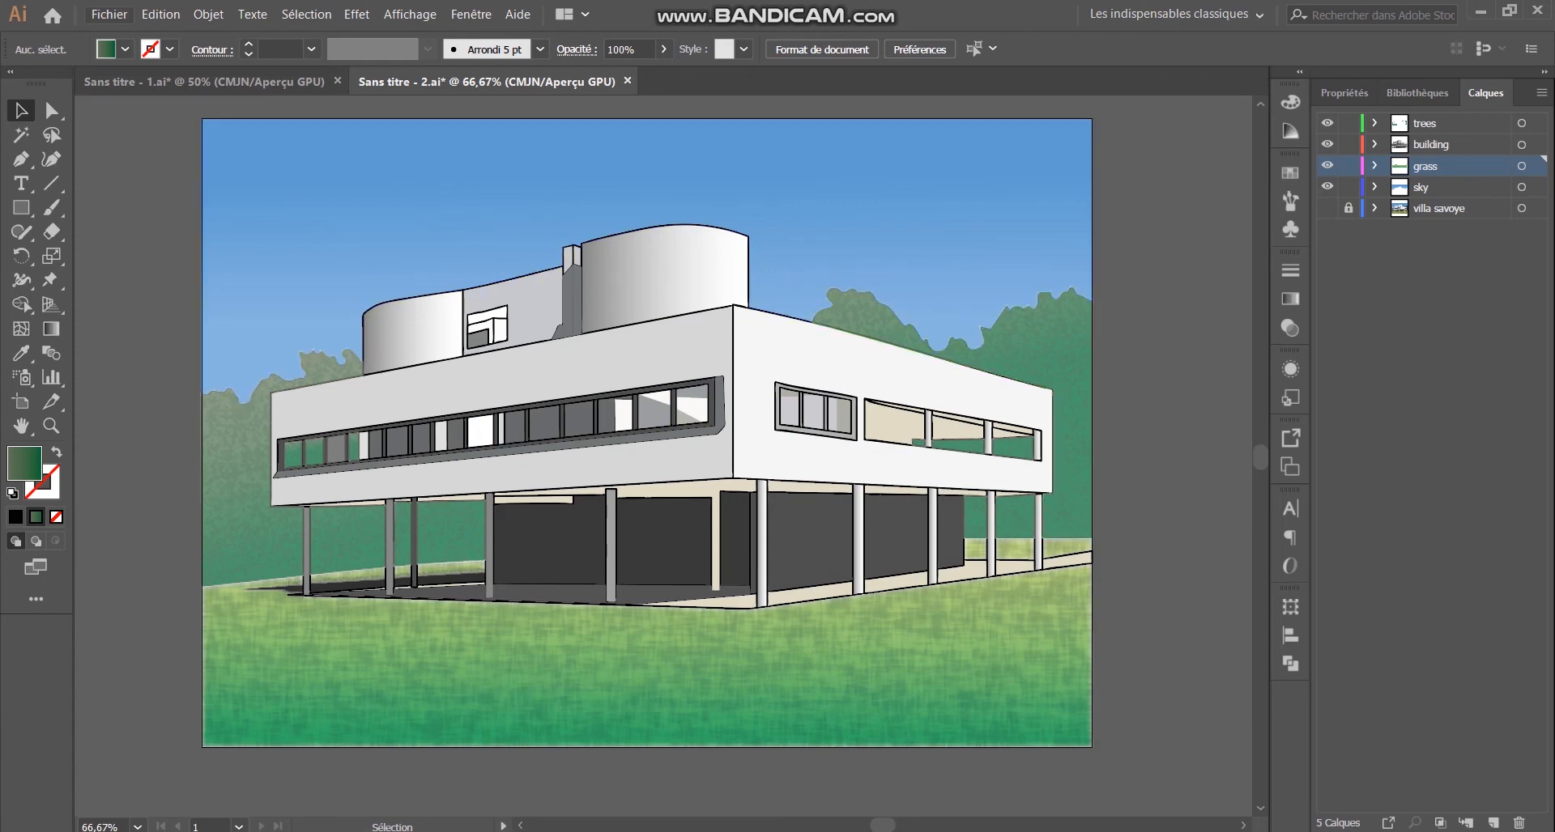
left_click(110, 14)
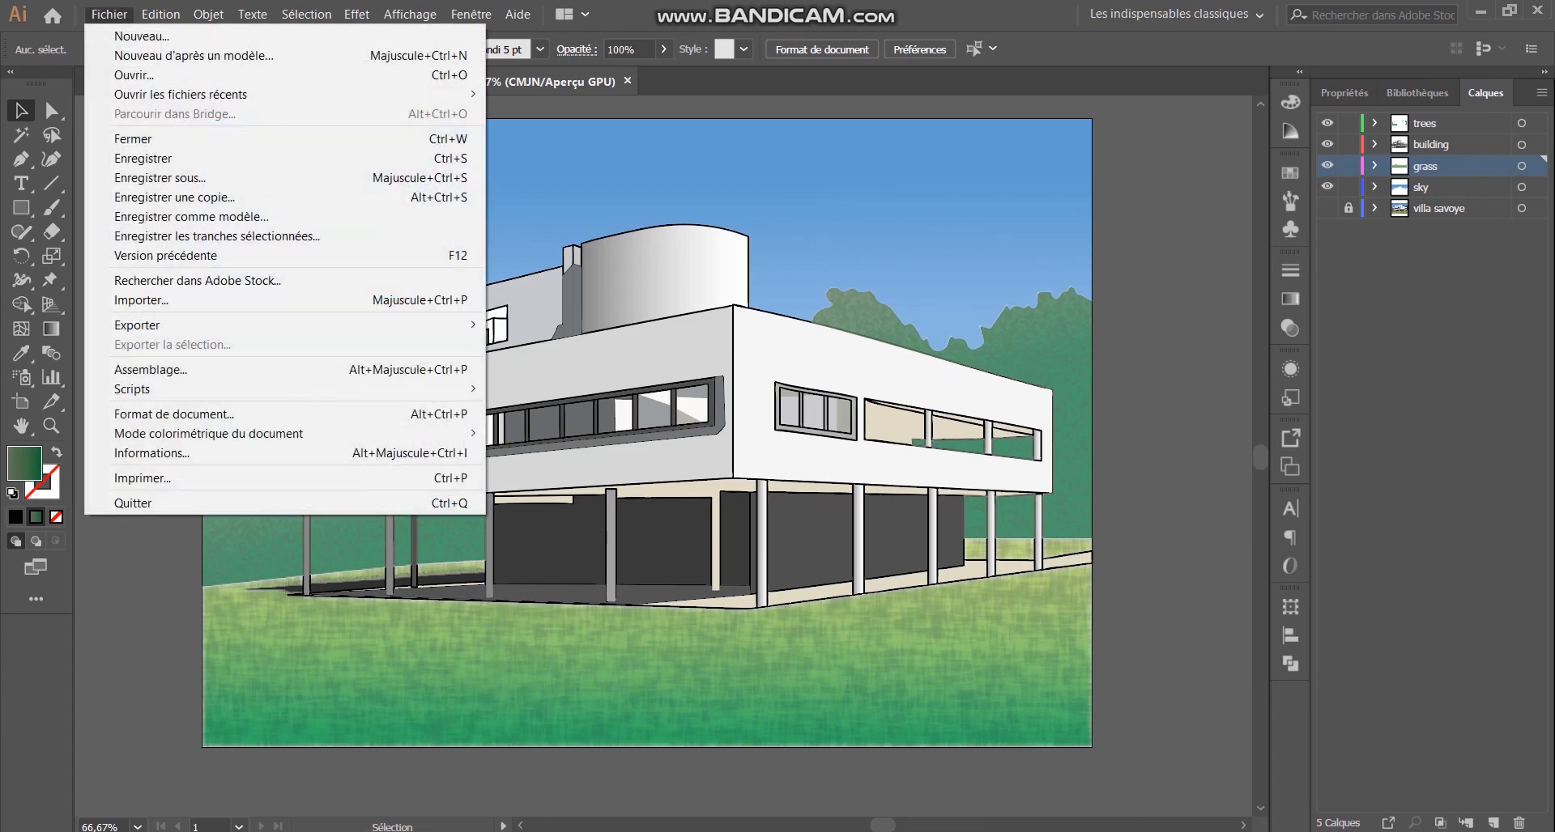
mouse_move(243, 324)
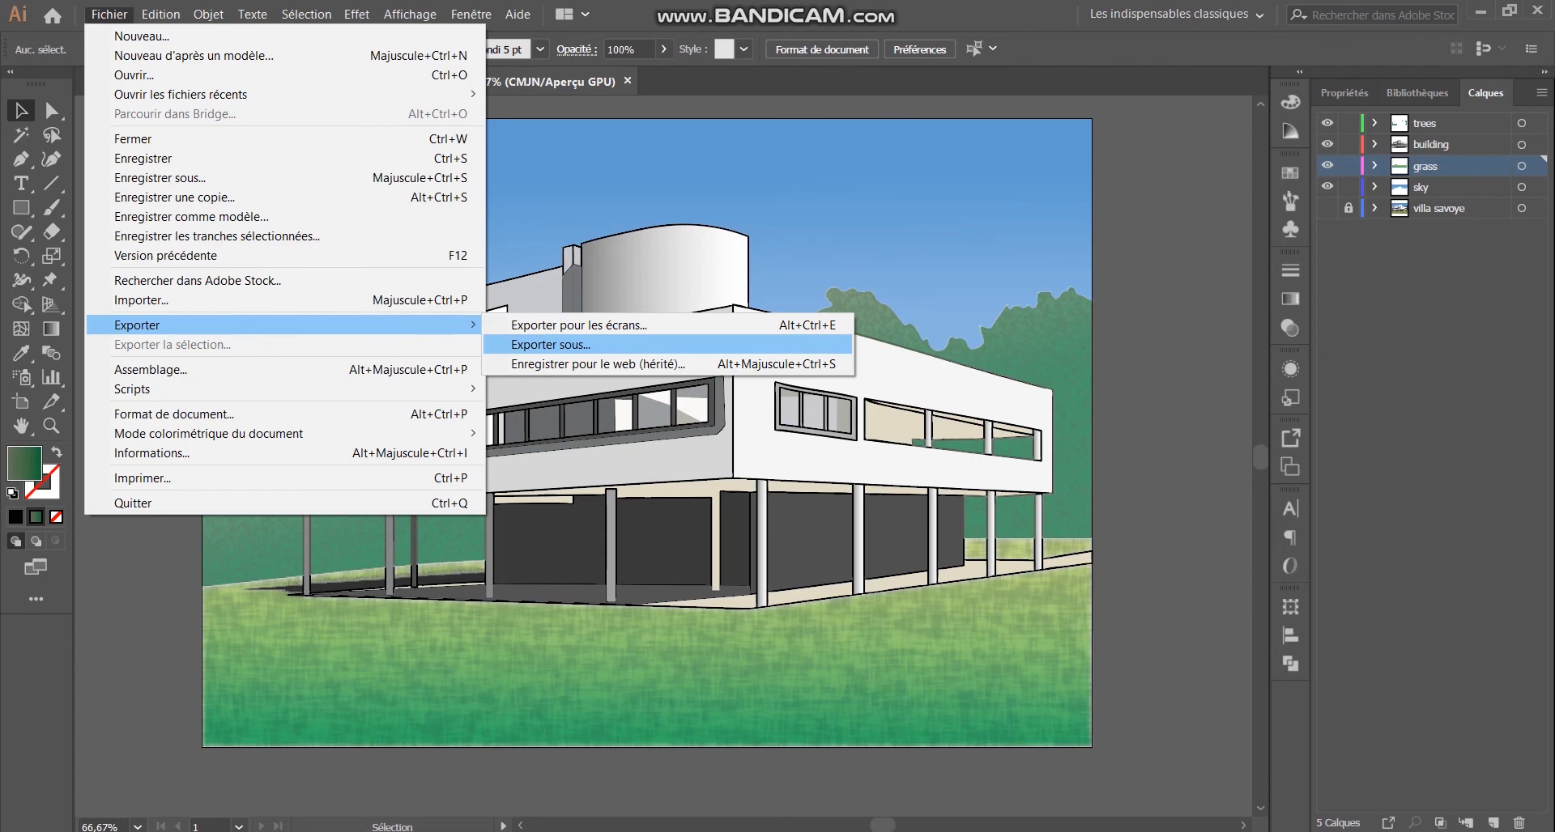
left_click(551, 344)
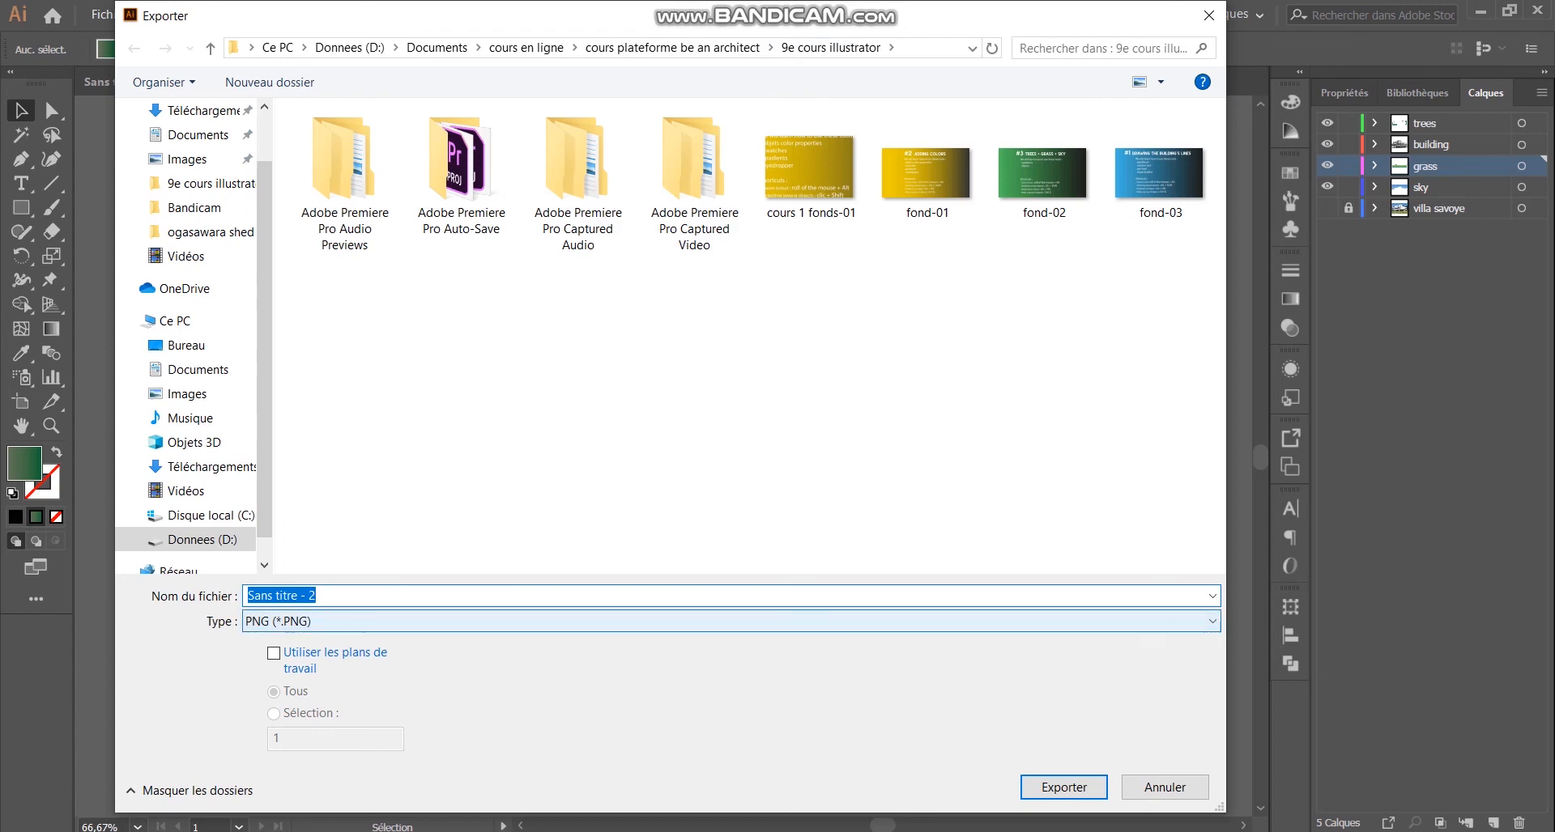
left_click(731, 622)
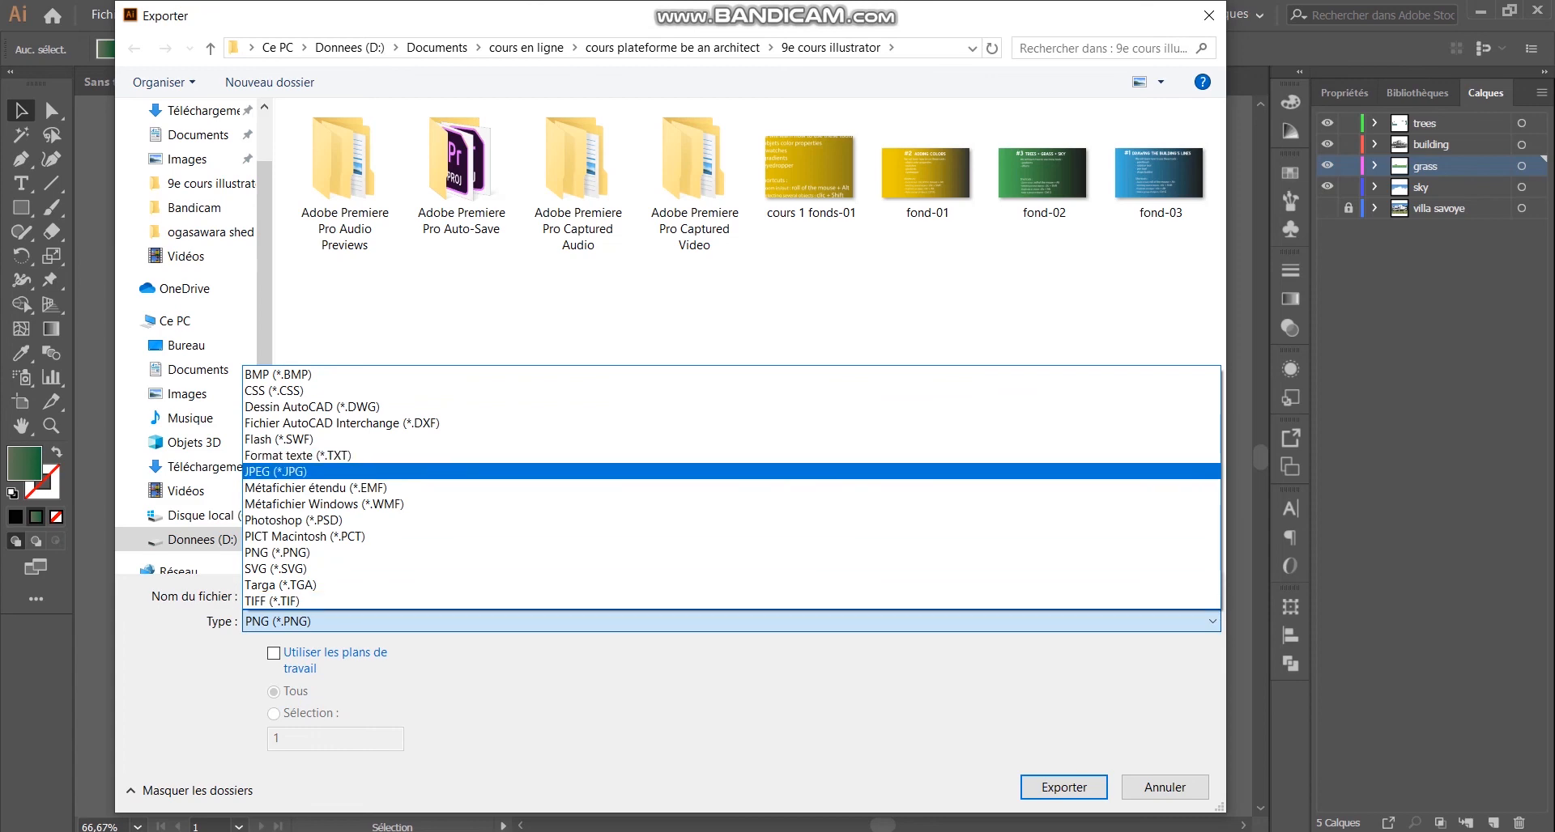
key("Return")
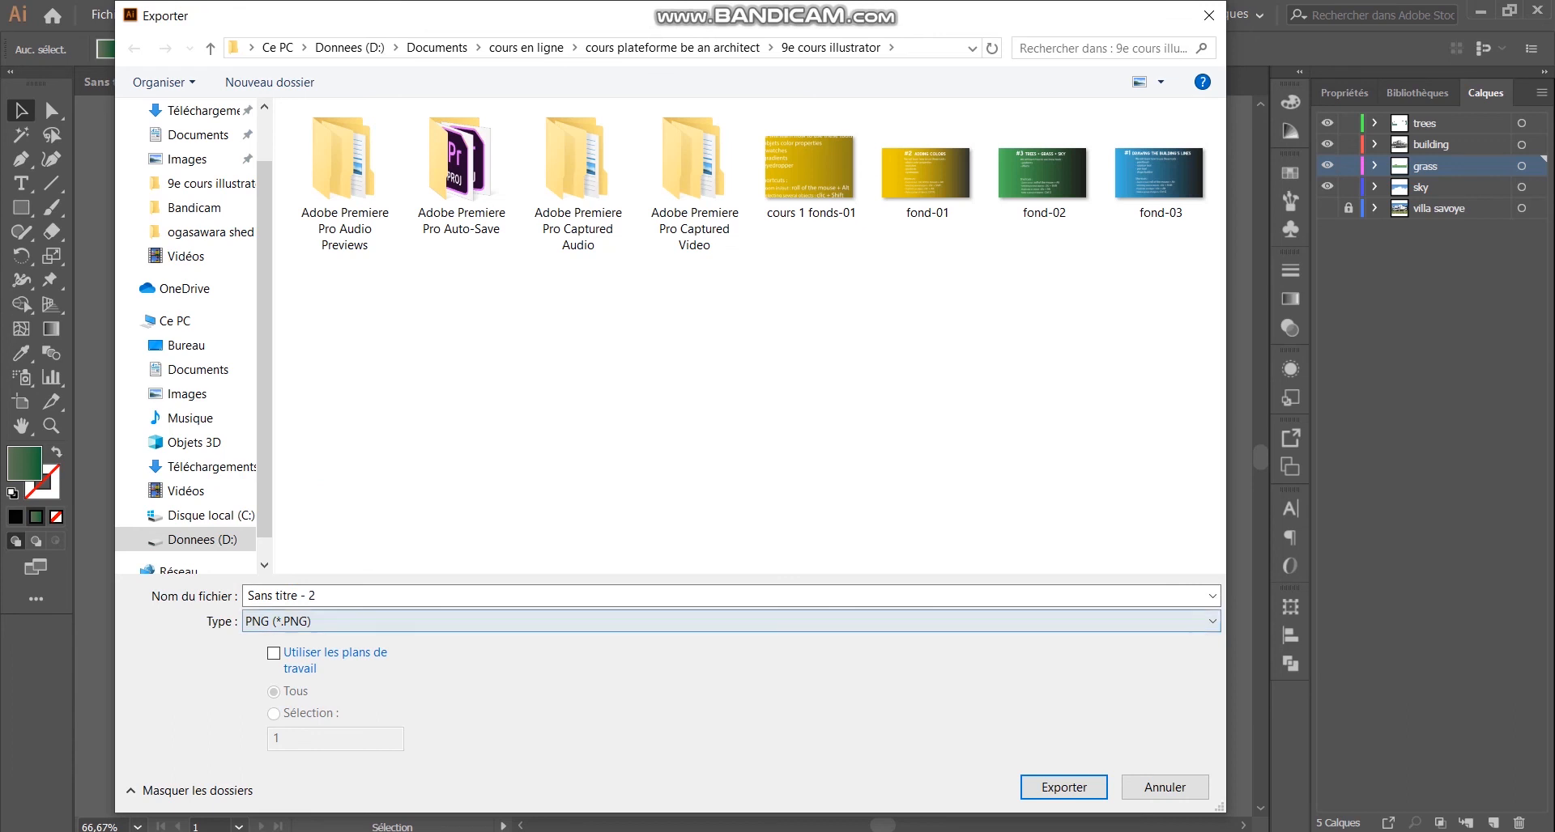
Step: Name the export file "villa savoye", limit it to the artboards with all of them included, and proceed to the PNG options
key("shift+Tab")
key("BackSpace")
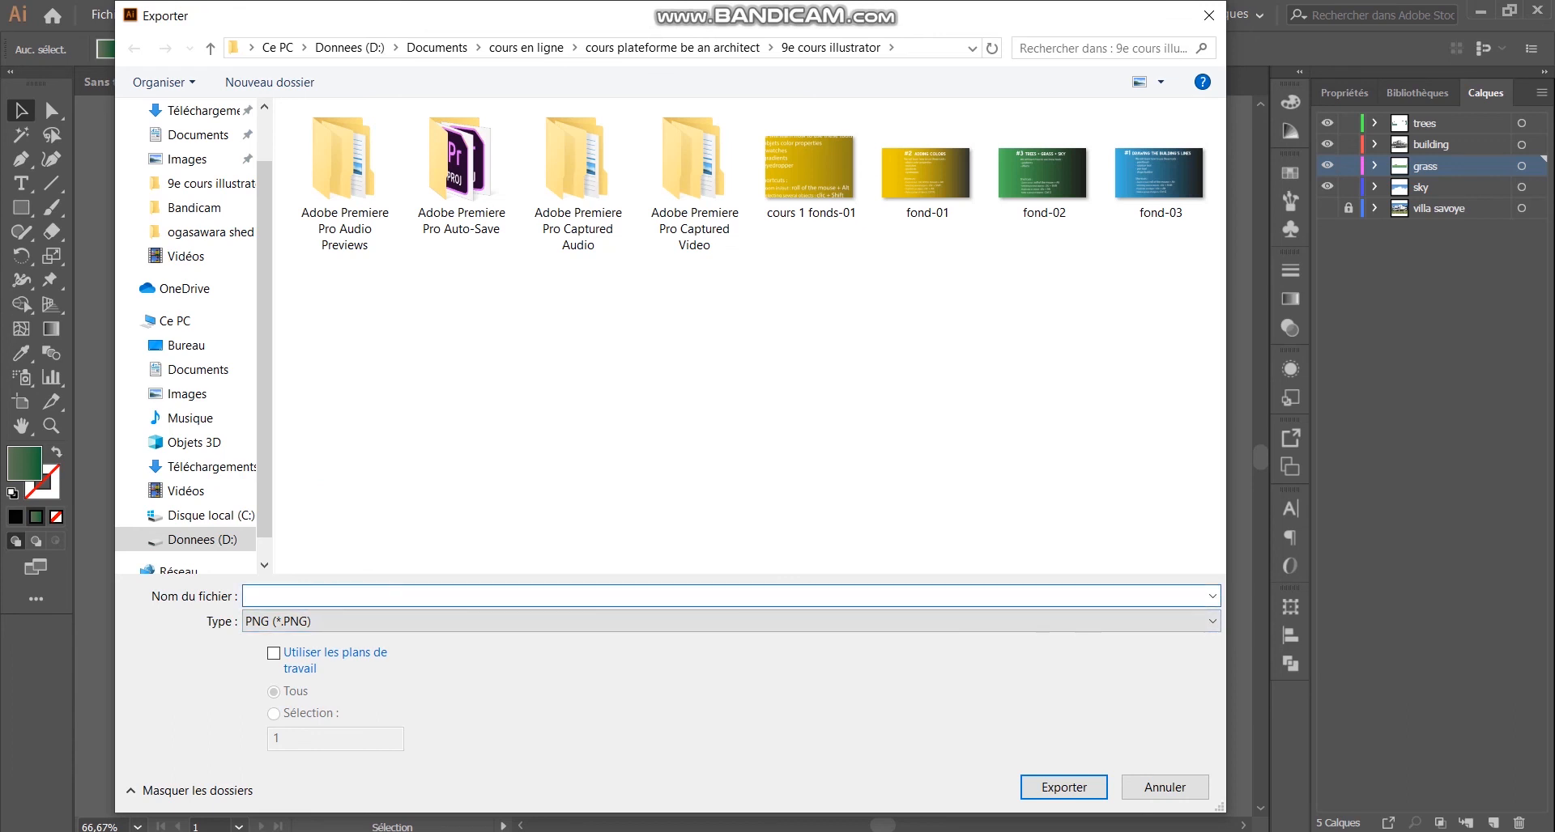
type("villa savoye")
left_click(274, 654)
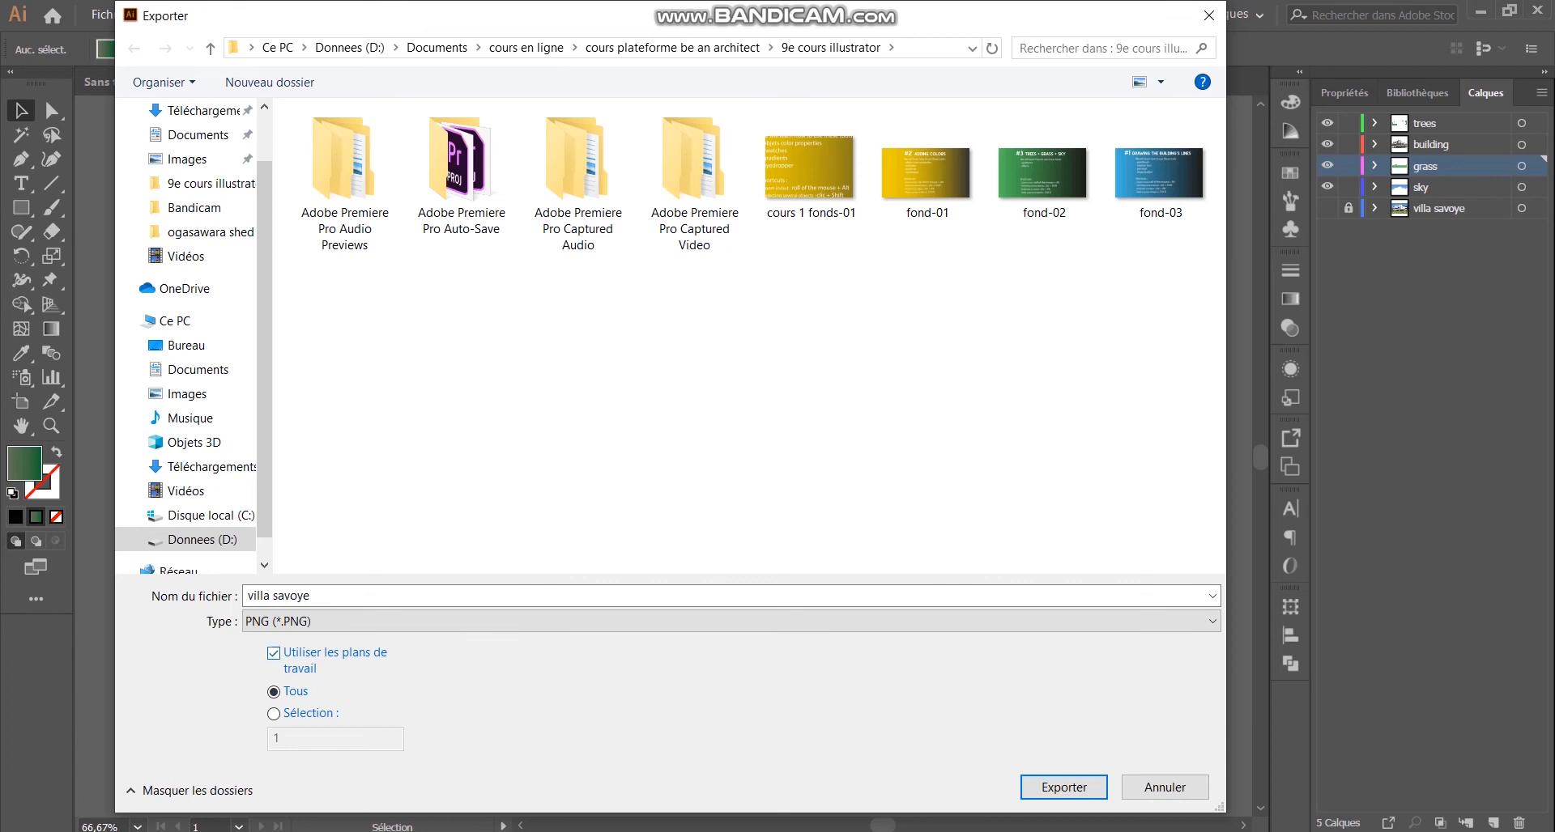
left_click_drag(676, 16, 623, 734)
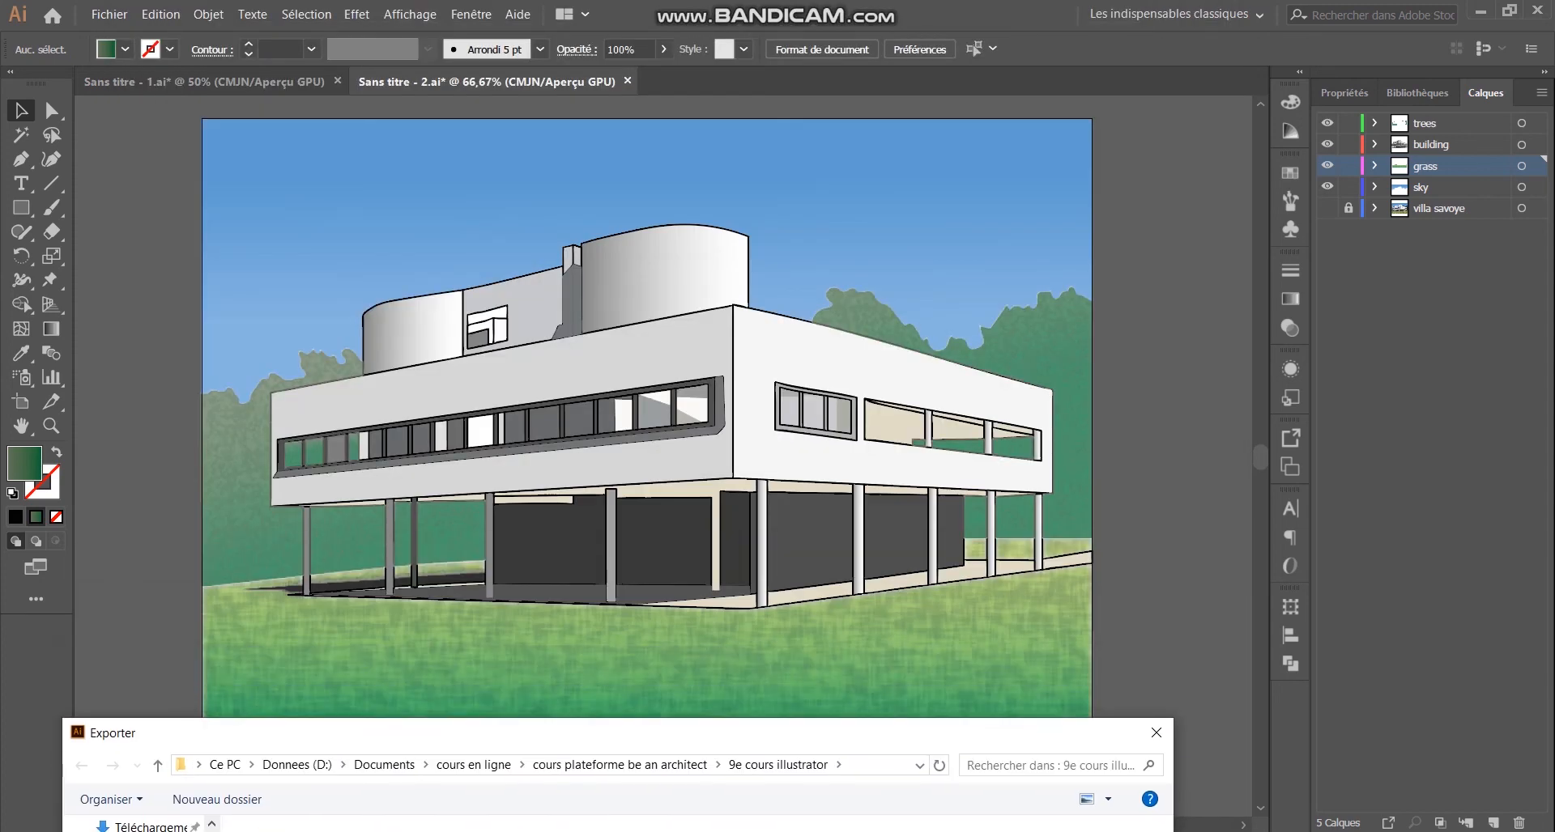
left_click_drag(624, 733, 669, 28)
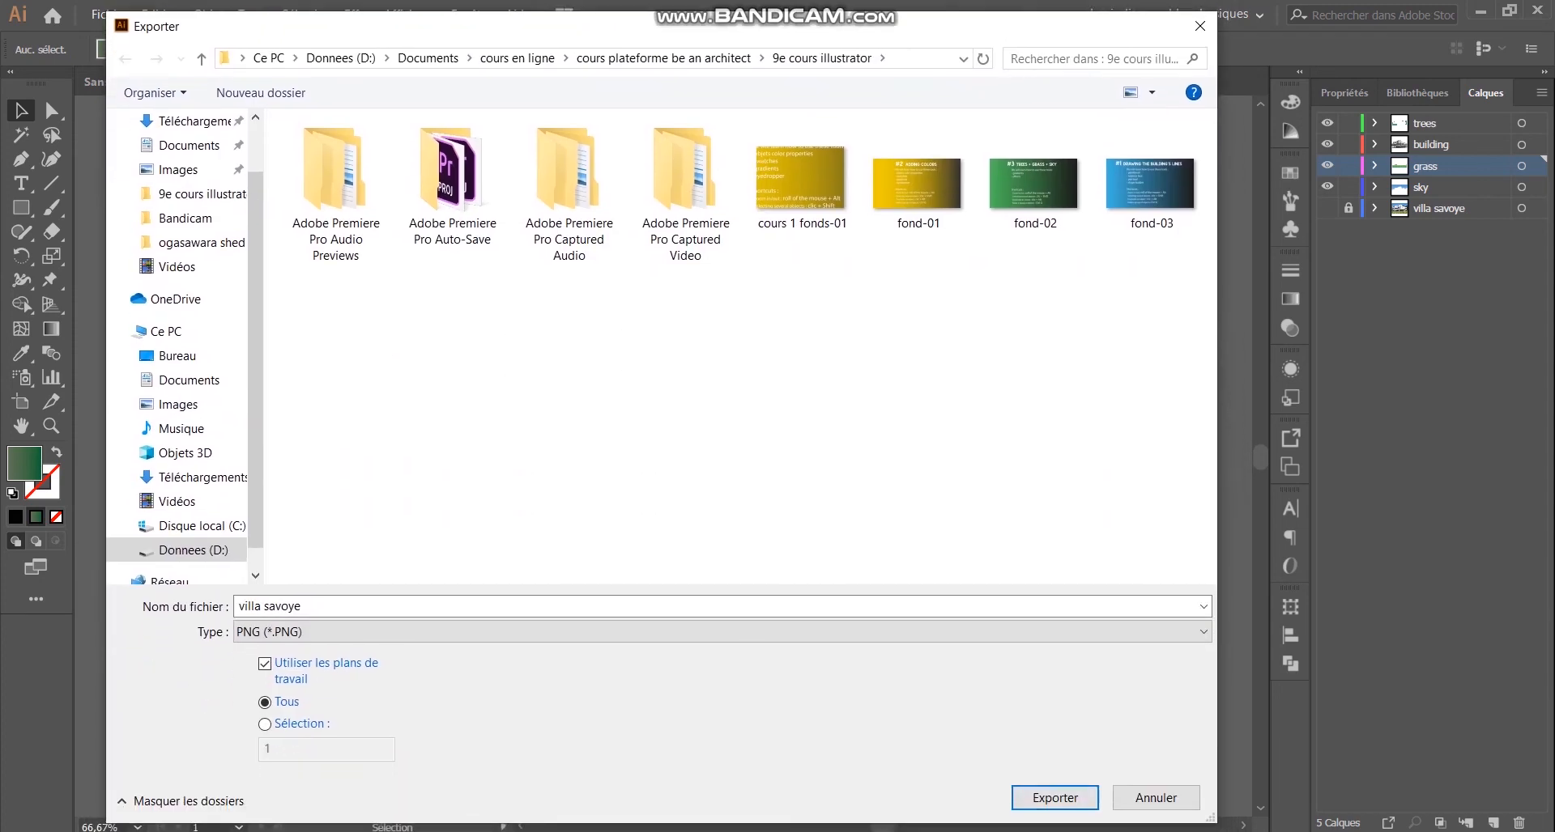
left_click(1054, 798)
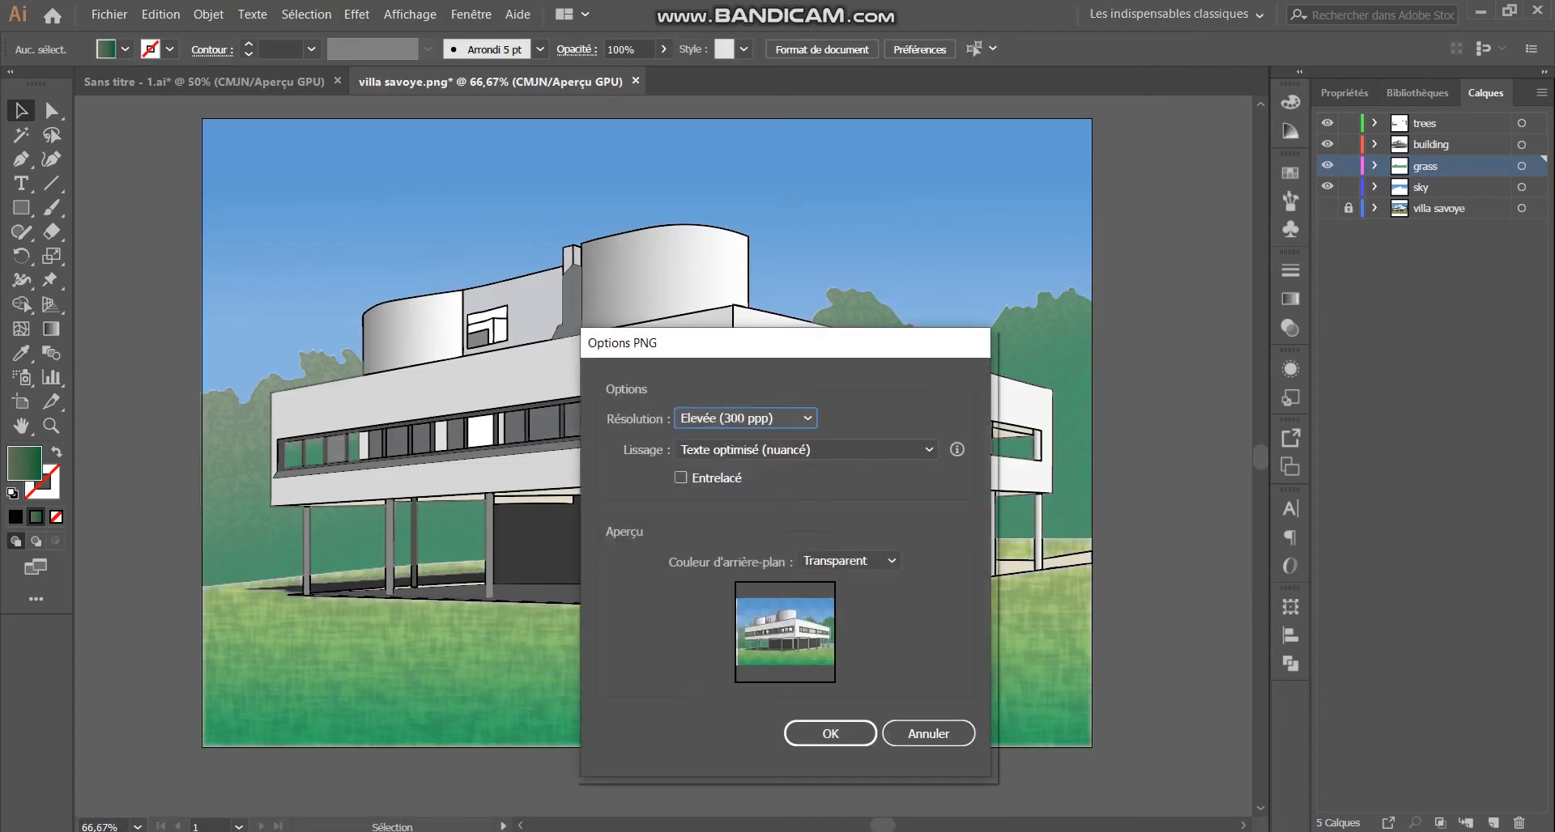
Step: Export the PNG at Elevée (300 ppp) resolution with a Transparent background colour
left_click_drag(784, 343, 773, 195)
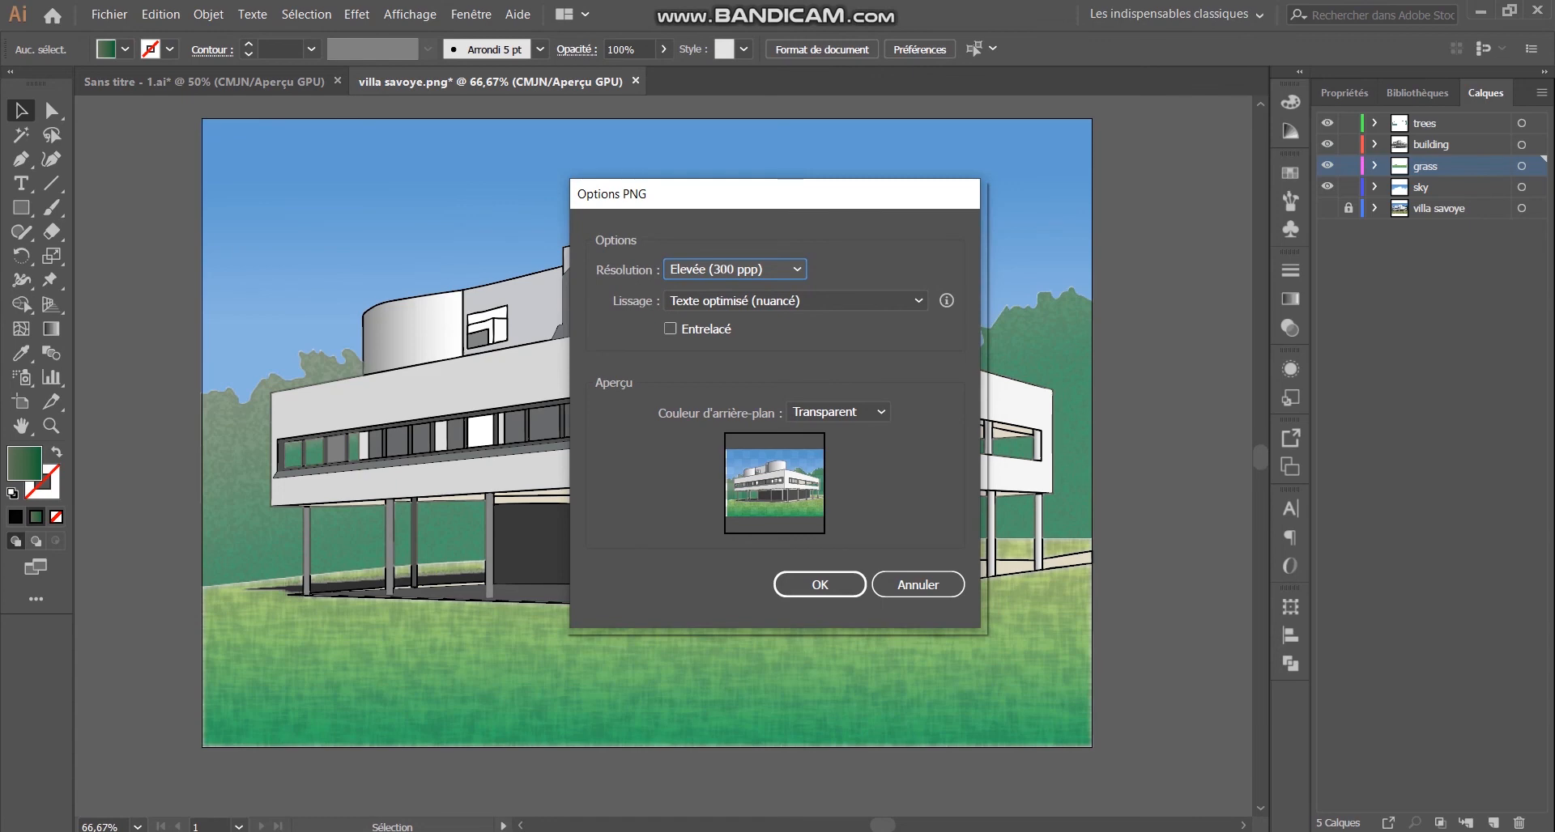
left_click(736, 270)
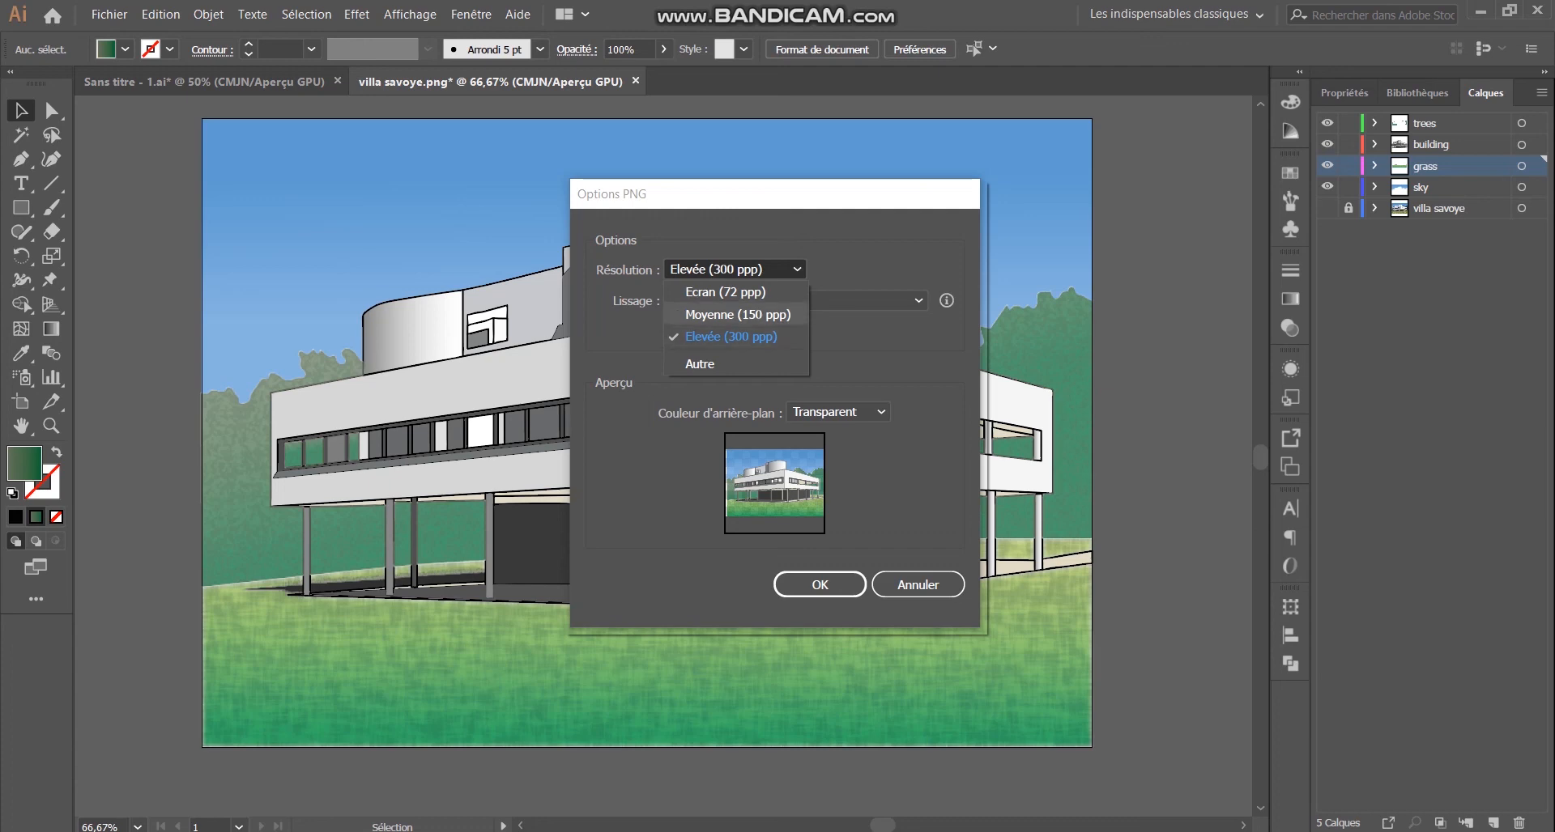
left_click(731, 337)
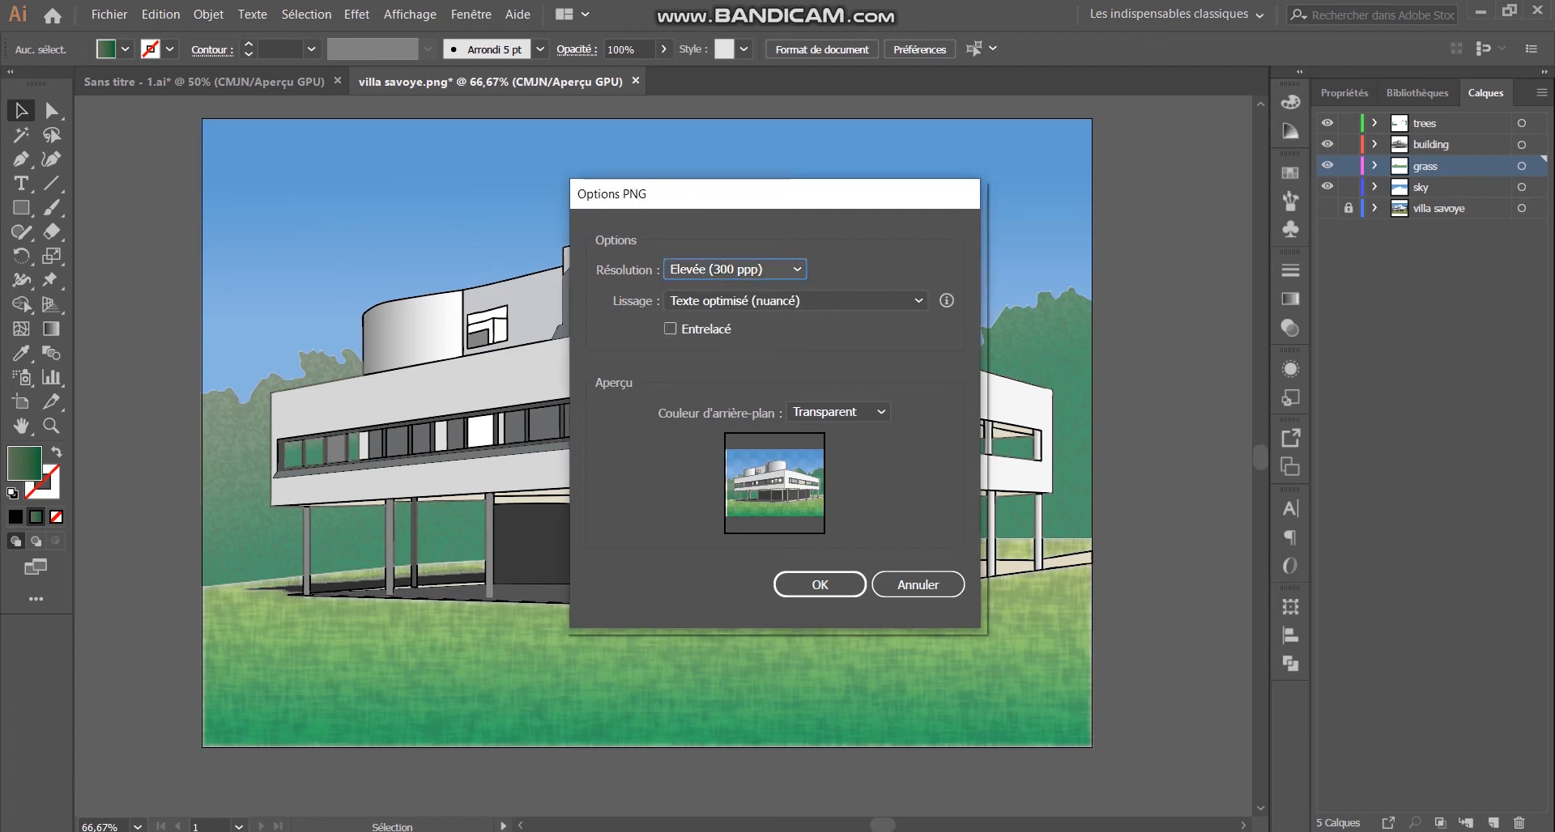
left_click(838, 412)
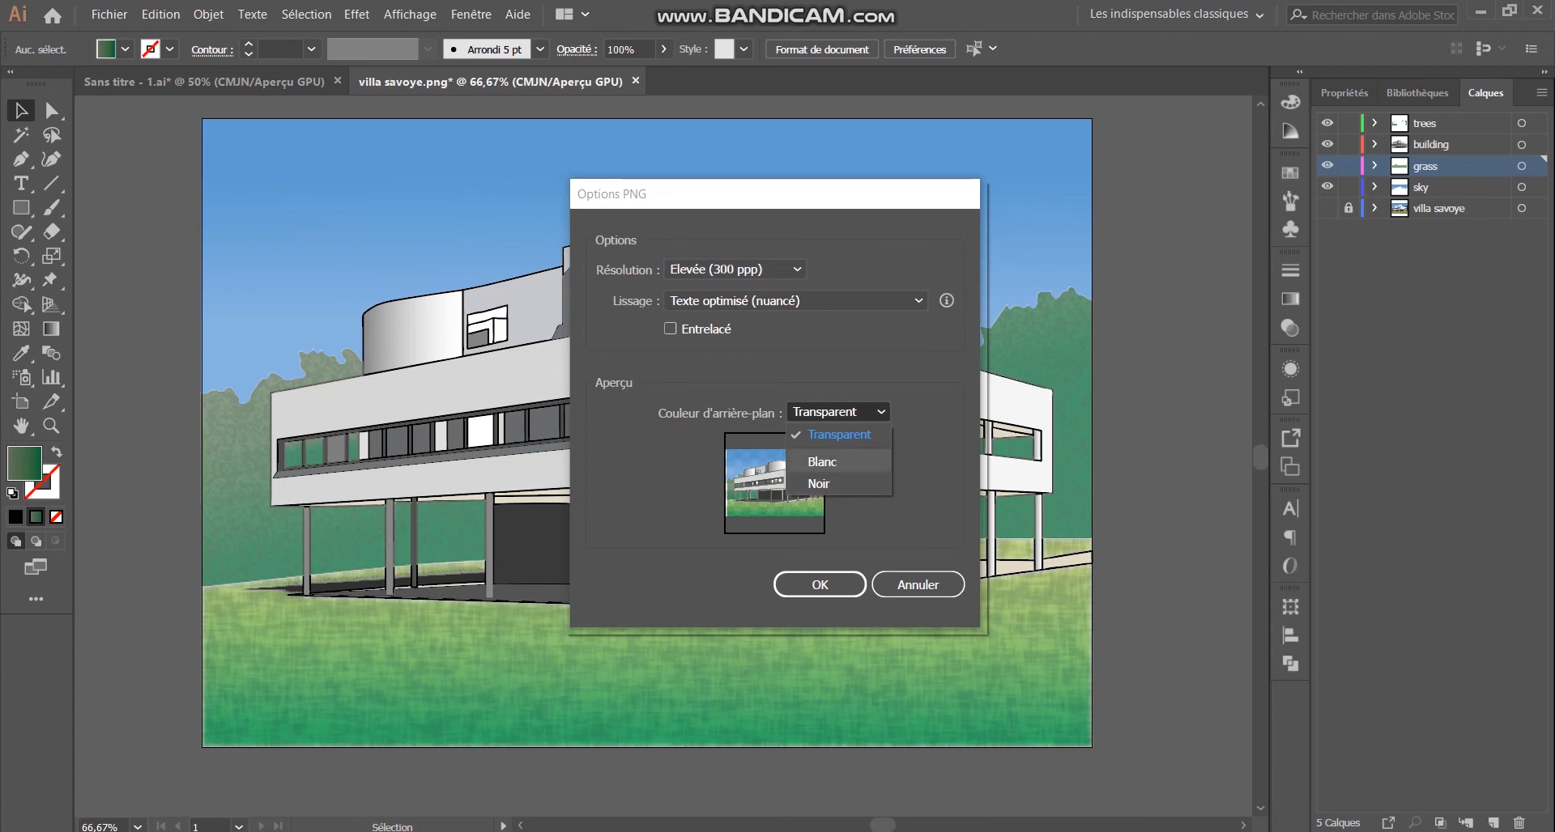
left_click(838, 435)
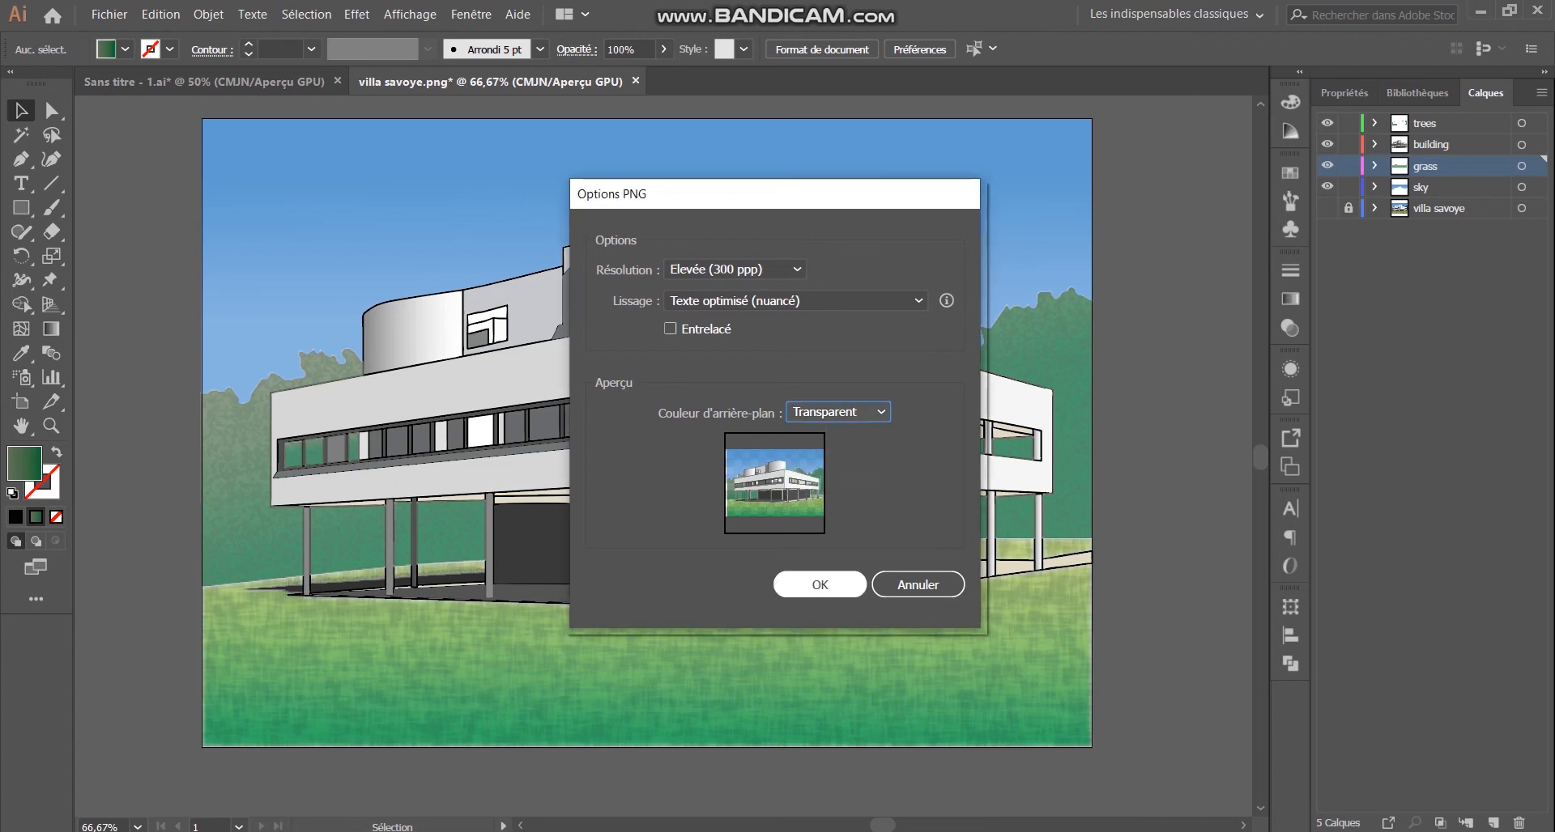
key("Return")
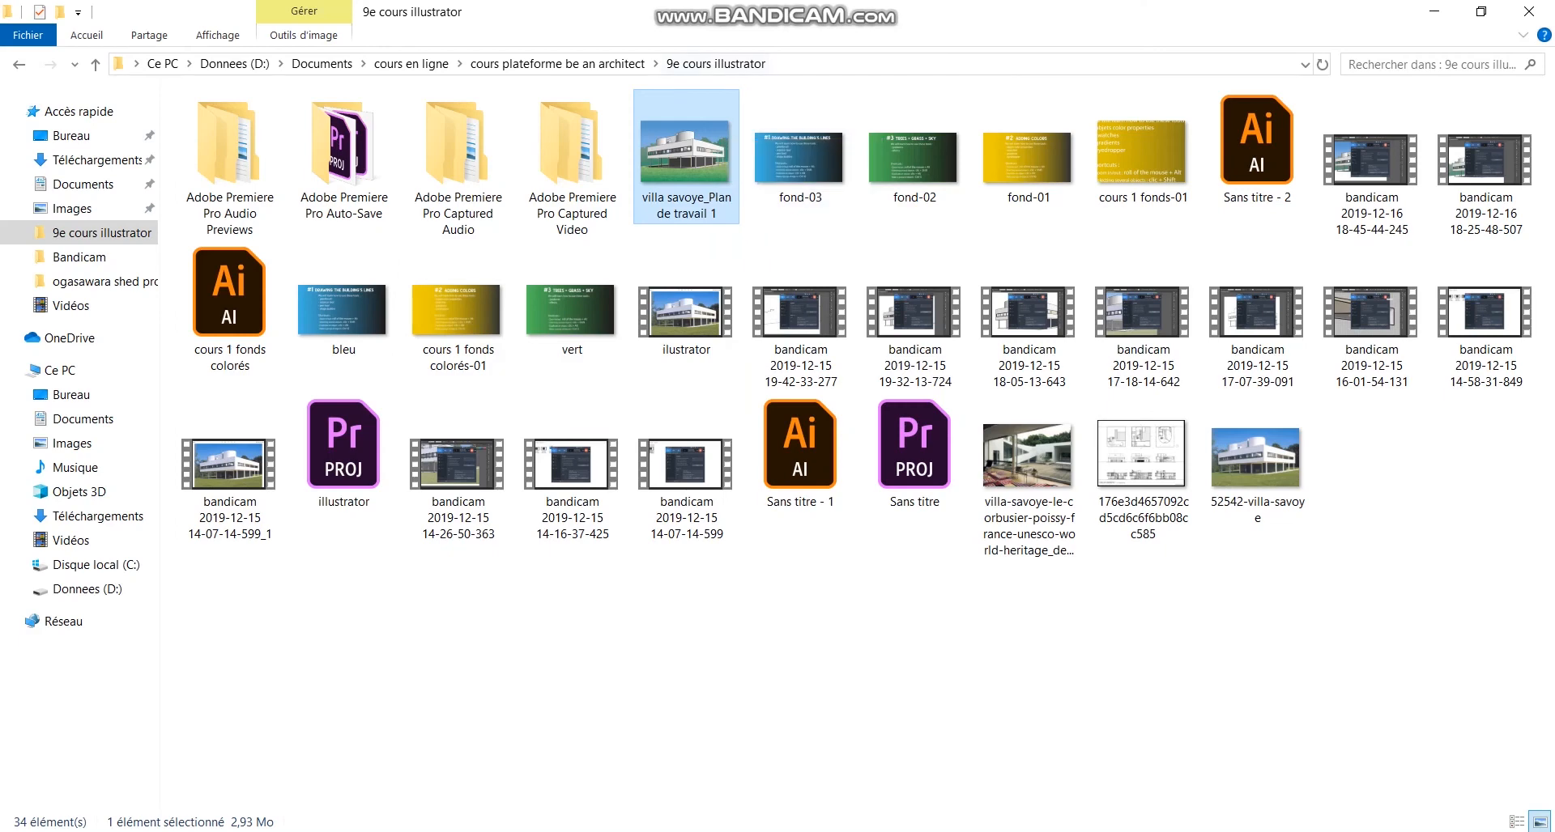